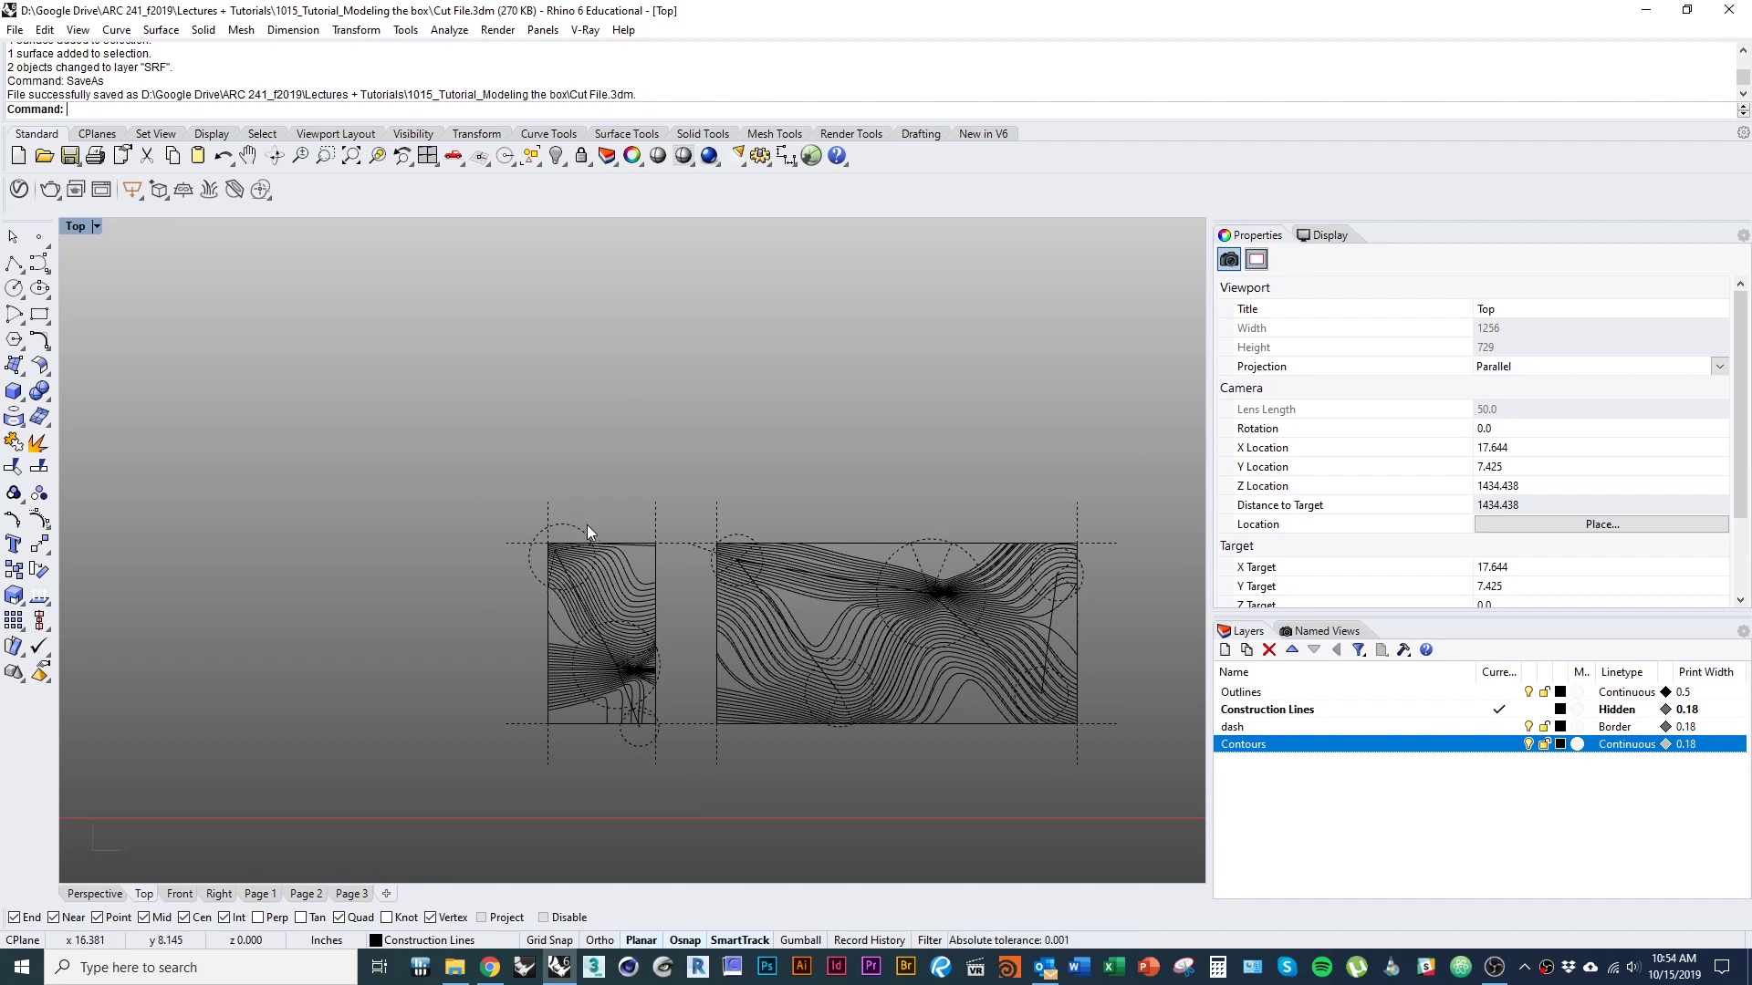
Create a new layer named 3D Box and make it the current layer.
{"action": "right_click_drag", "start_coordinate": [588, 536], "coordinate": [520, 437]}
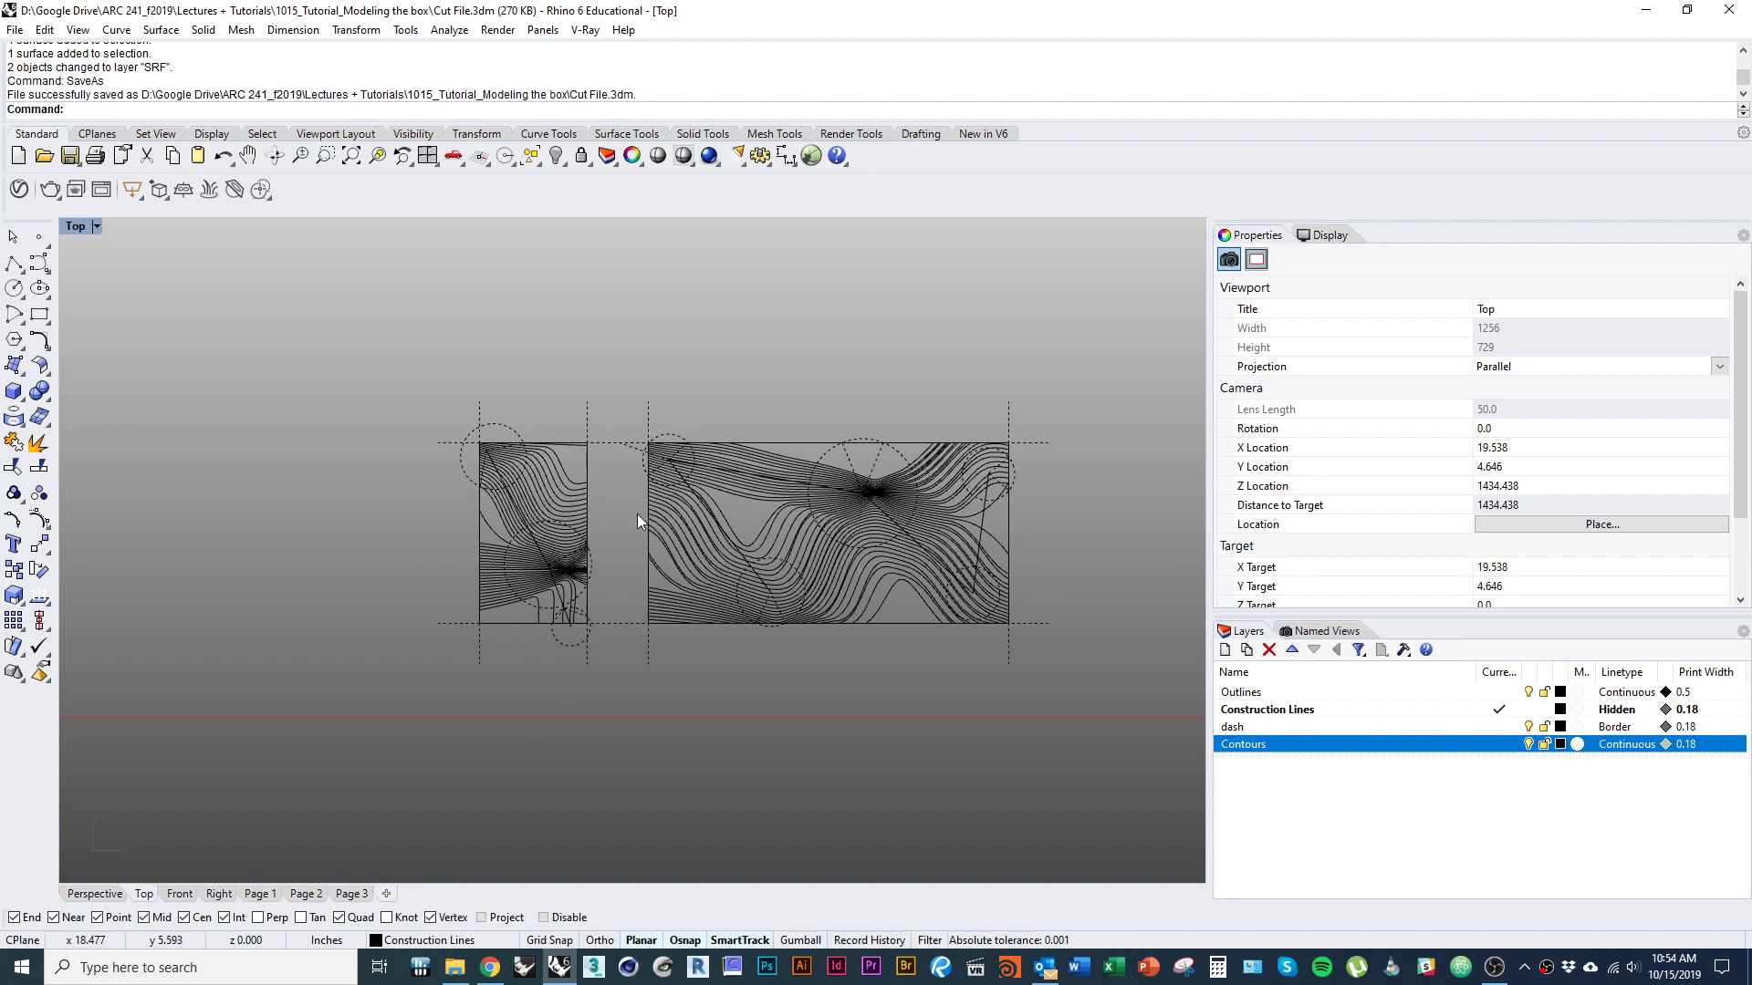
{"action": "mouse_move", "coordinate": [473, 514]}
{"action": "right_mouse_down"}
{"action": "mouse_move", "coordinate": [781, 528]}
{"action": "mouse_move", "coordinate": [501, 493]}
{"action": "mouse_move", "coordinate": [614, 551]}
{"action": "mouse_move", "coordinate": [578, 574]}
{"action": "right_mouse_up"}
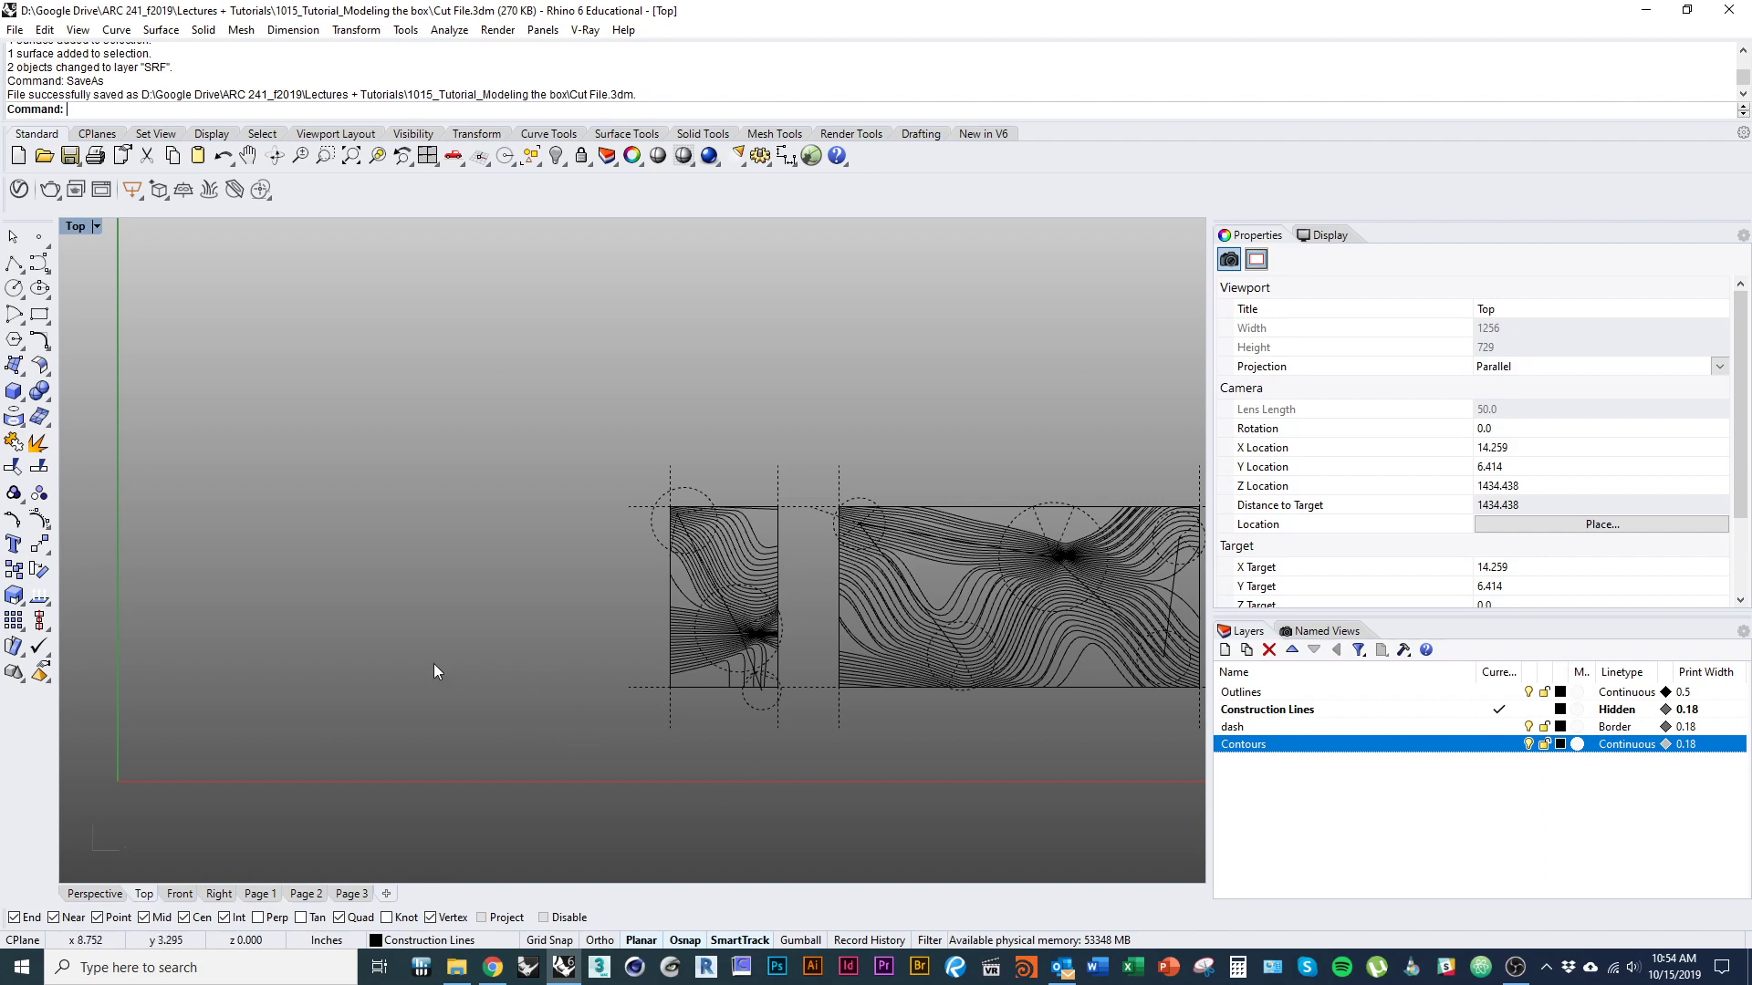
{"action": "mouse_move", "coordinate": [434, 664]}
{"action": "right_mouse_down"}
{"action": "mouse_move", "coordinate": [536, 676]}
{"action": "mouse_move", "coordinate": [277, 628]}
{"action": "mouse_move", "coordinate": [419, 650]}
{"action": "right_mouse_up"}
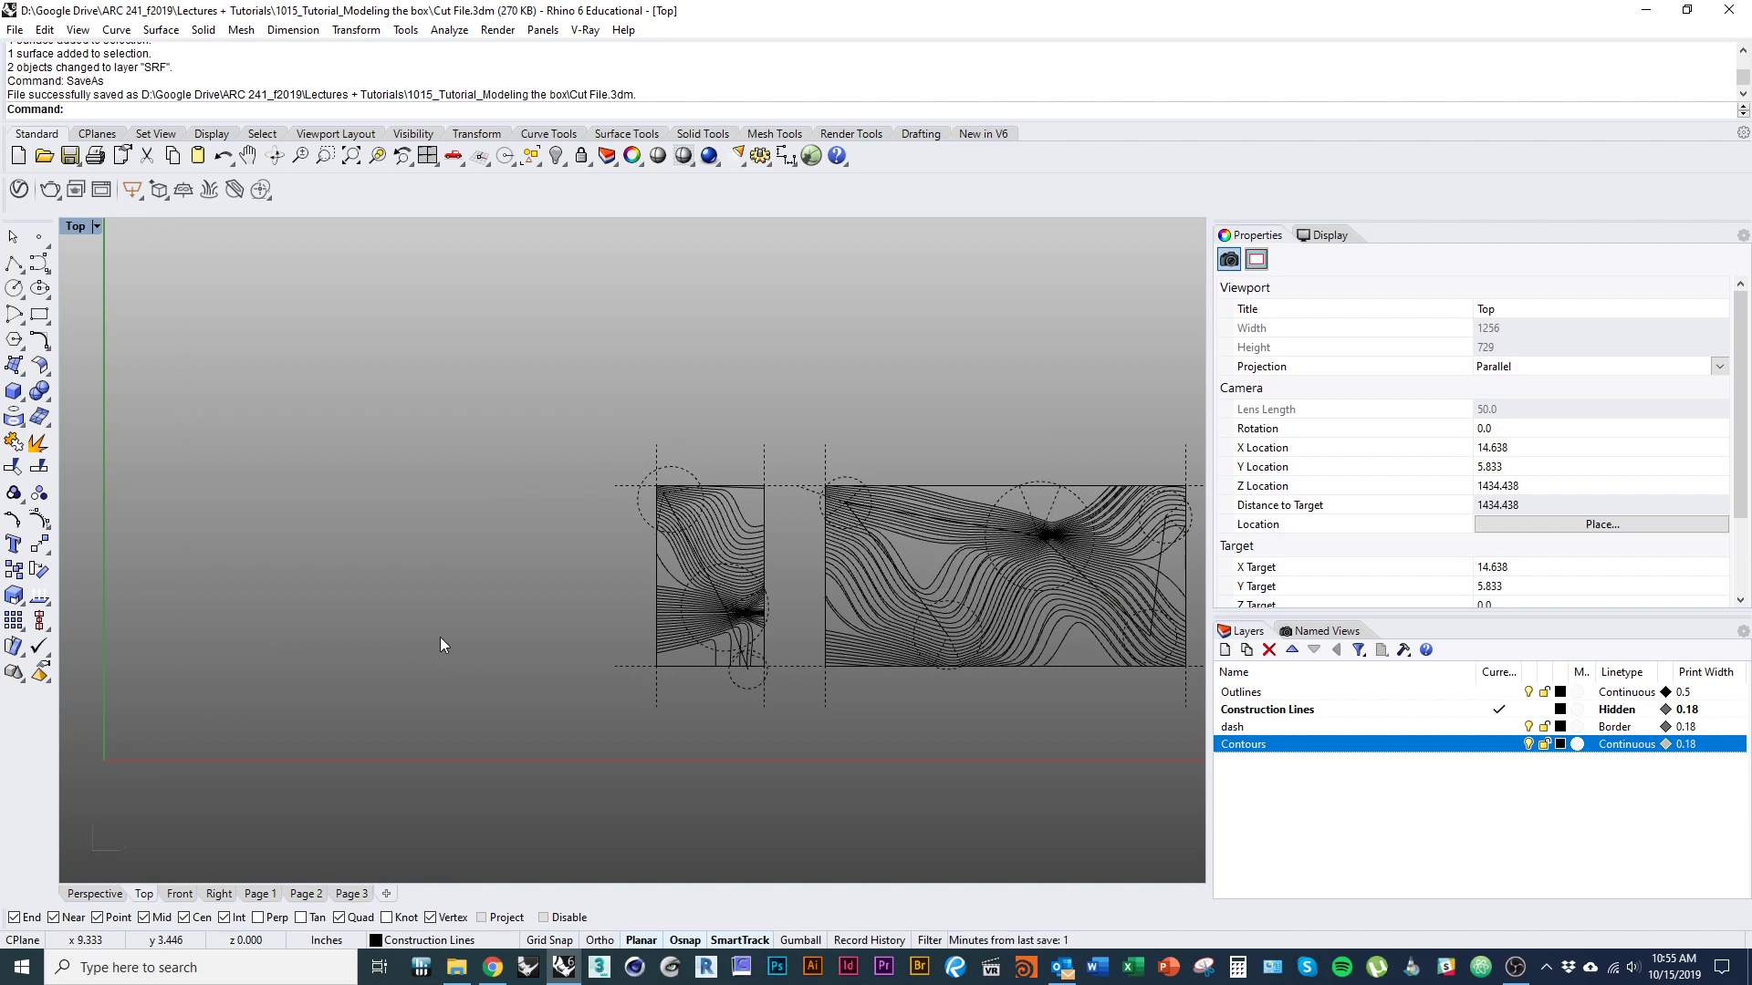
{"action": "left_click", "coordinate": [1224, 650]}
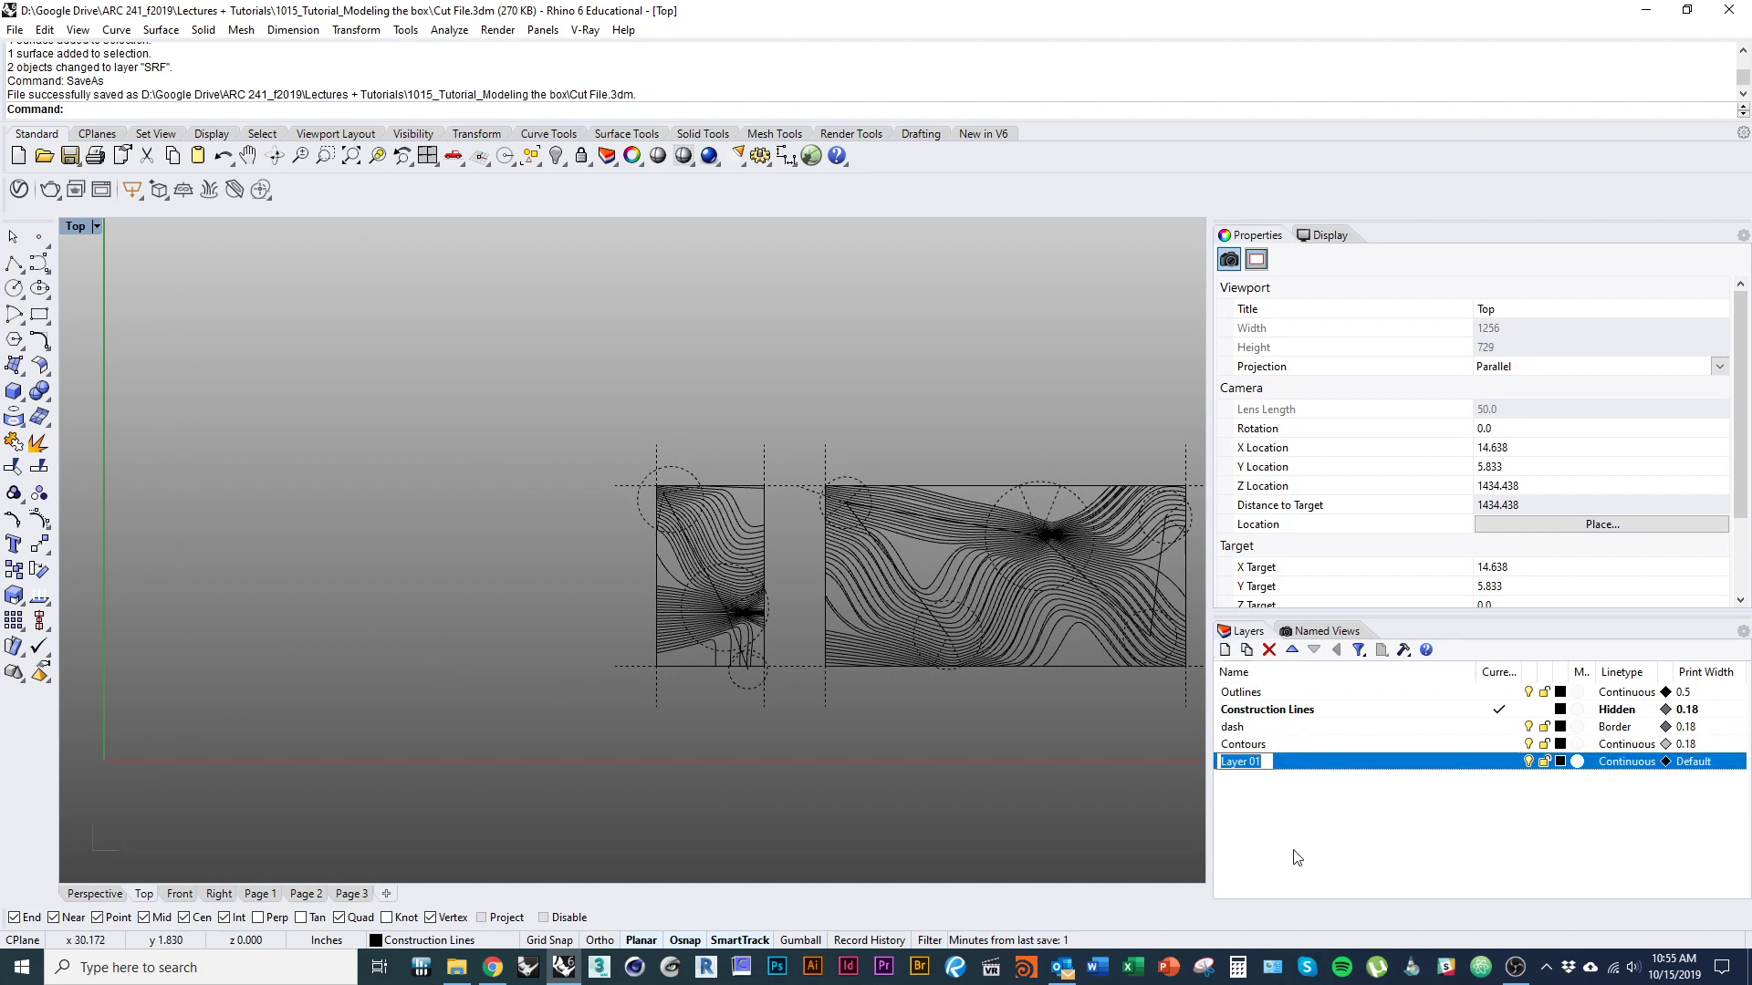
{"action": "type", "text": "3D Box"}
{"action": "left_click", "coordinate": [1506, 763]}
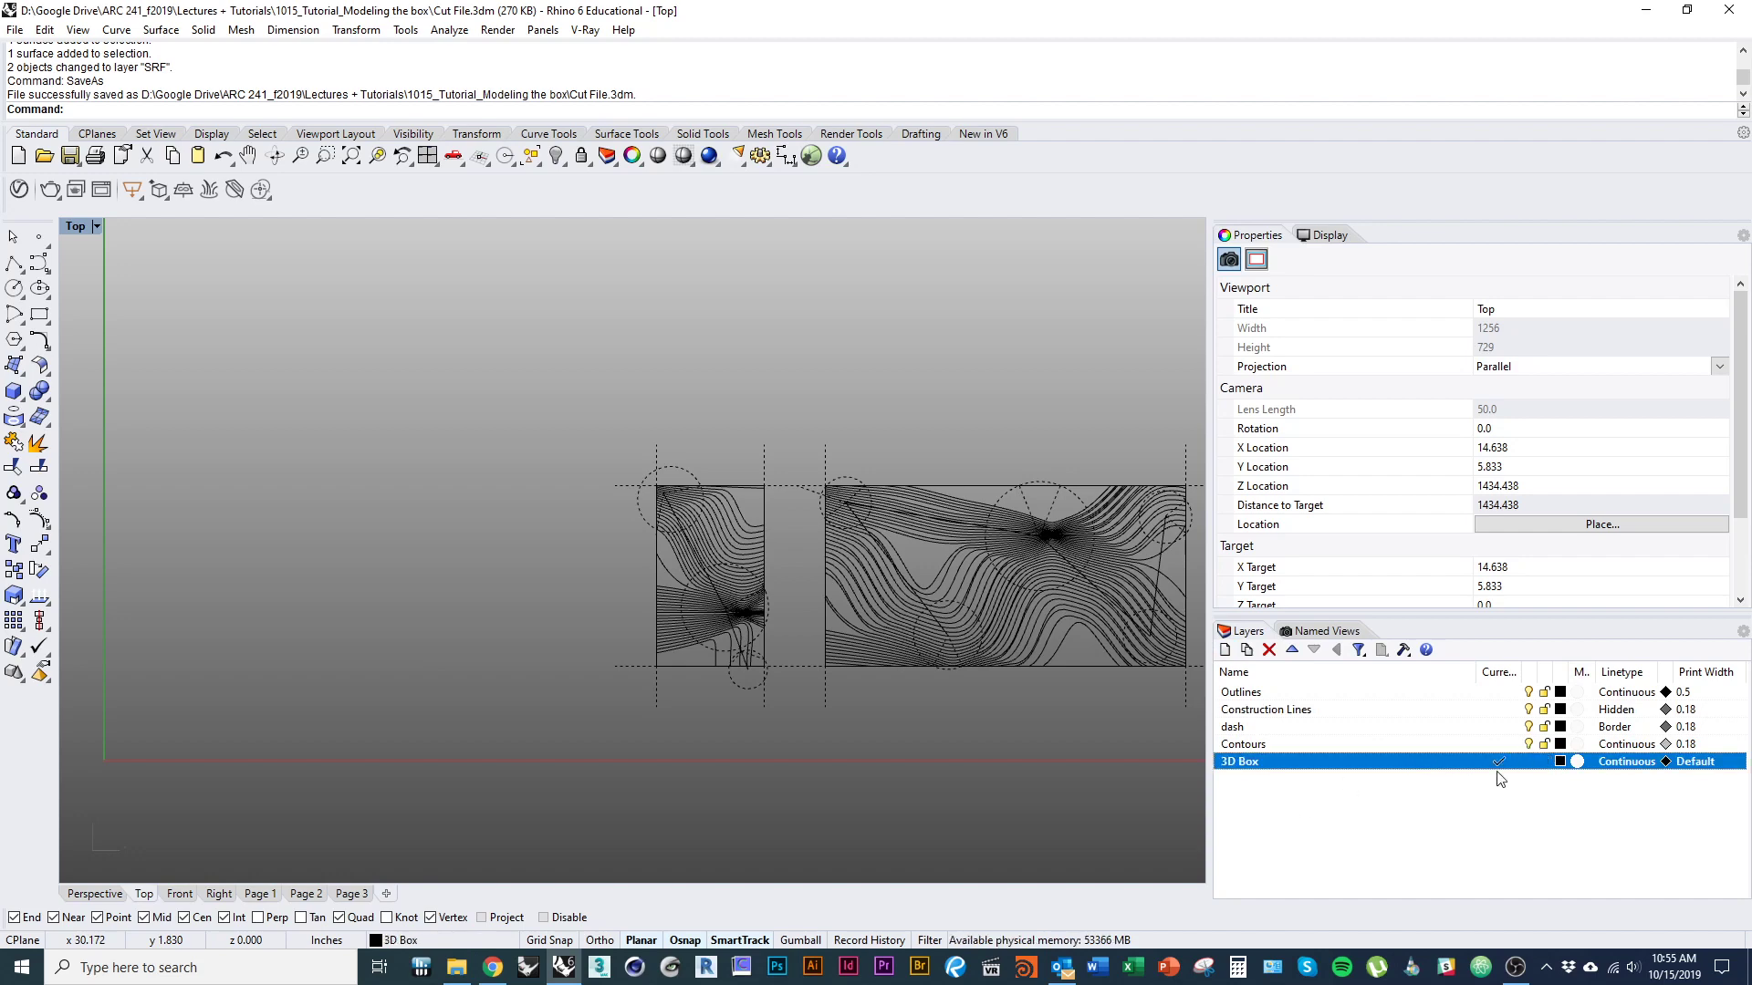
Model a solid box 3 by 10 inches and 5 inches high in the empty area beside the contour drawings.
{"action": "right_click_drag", "start_coordinate": [570, 785], "coordinate": [601, 796]}
{"action": "type", "text": "box"}
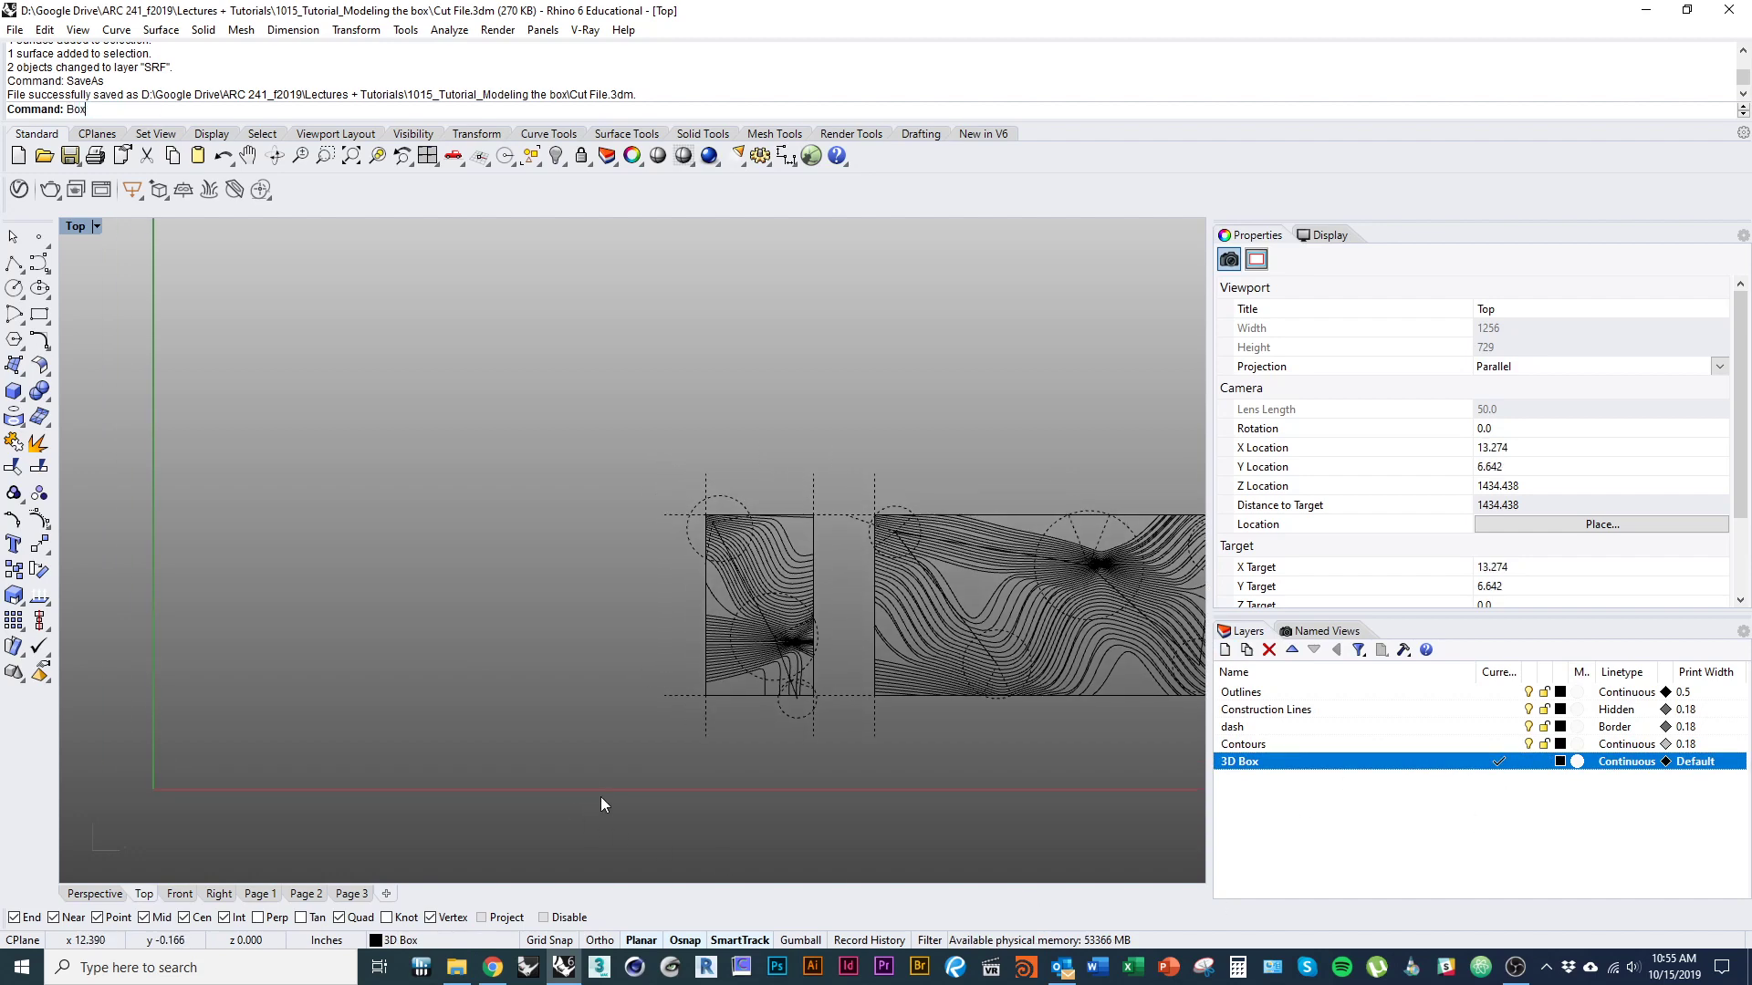
{"action": "key", "text": "Return"}
{"action": "left_click", "coordinate": [244, 482]}
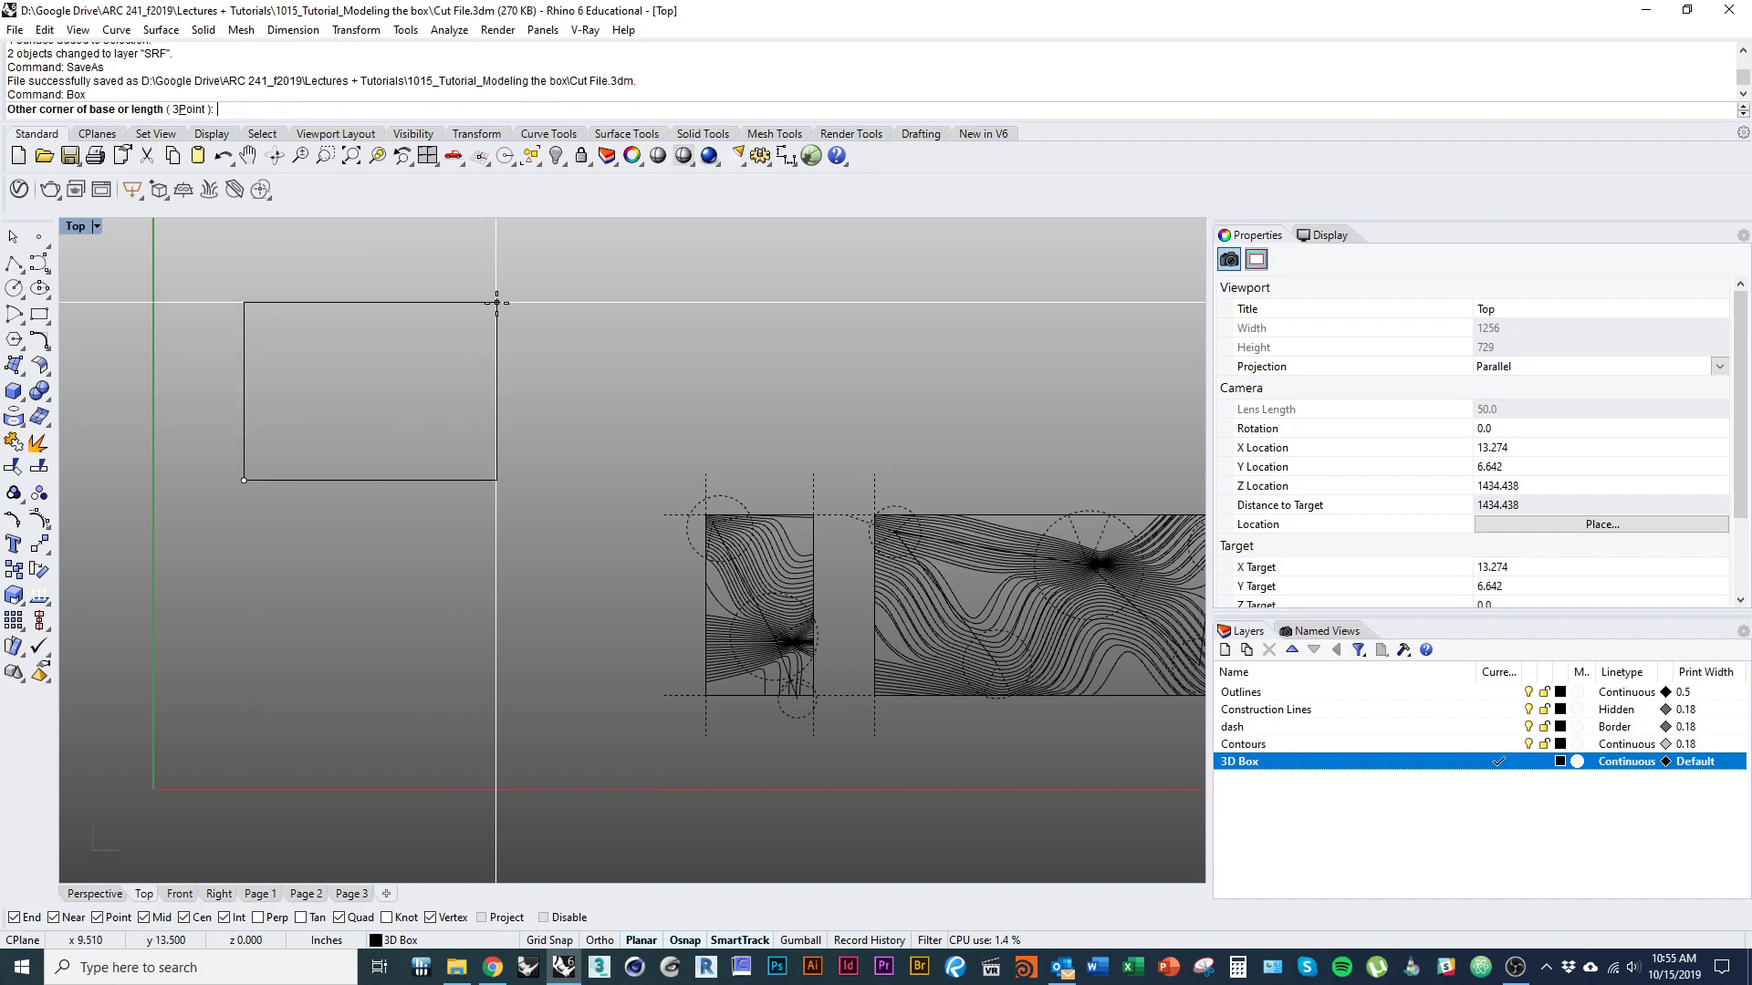
{"action": "right_click_drag", "start_coordinate": [453, 365], "coordinate": [468, 646]}
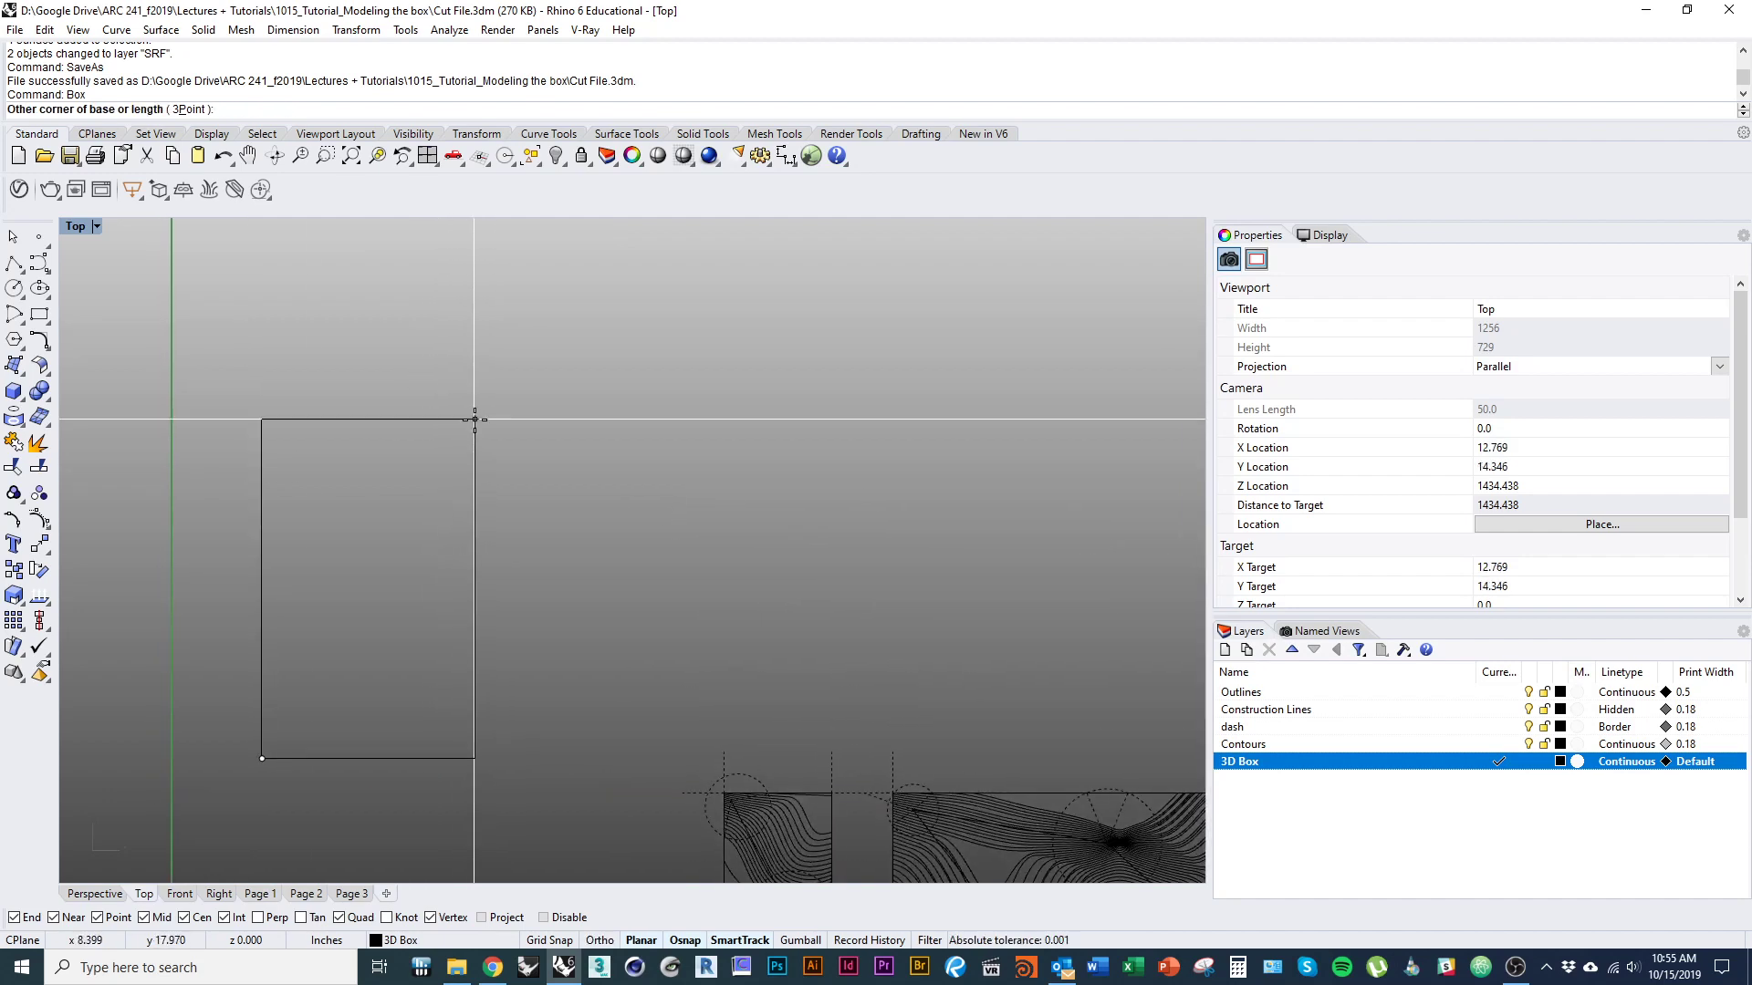
{"action": "type", "text": "3"}
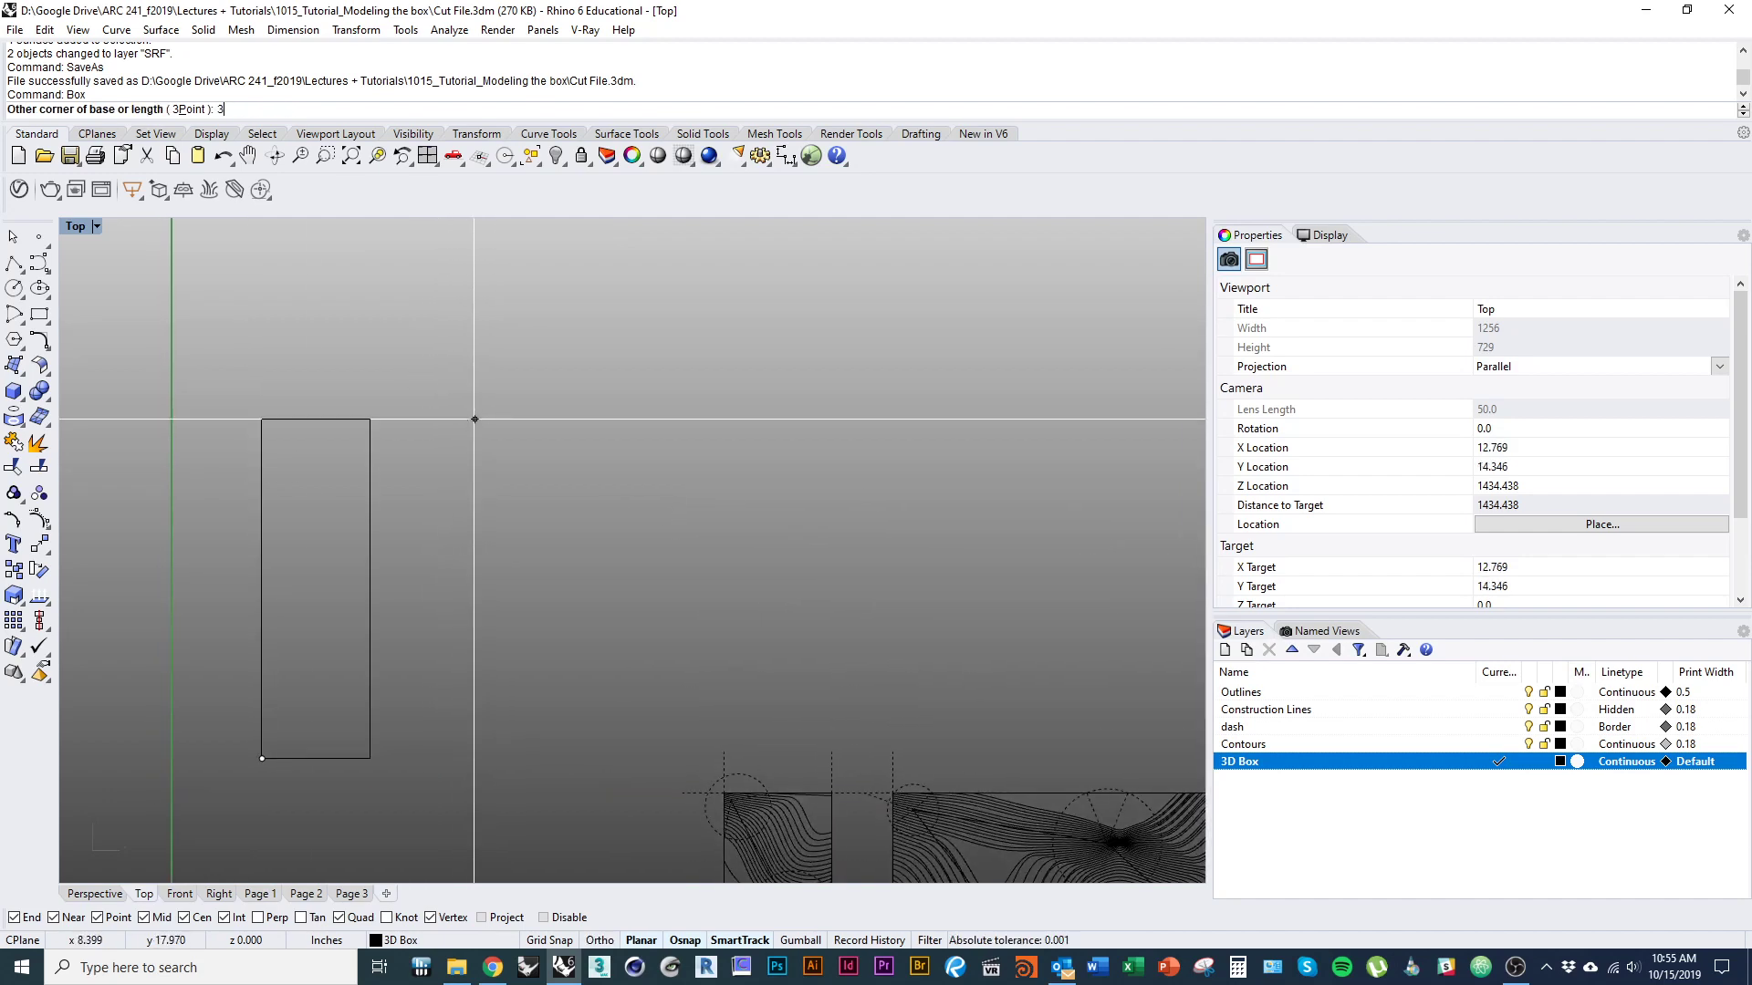
{"action": "key", "text": "Return"}
{"action": "type", "text": "10"}
{"action": "key", "text": "Return"}
{"action": "type", "text": "5"}
{"action": "key", "text": "Return"}
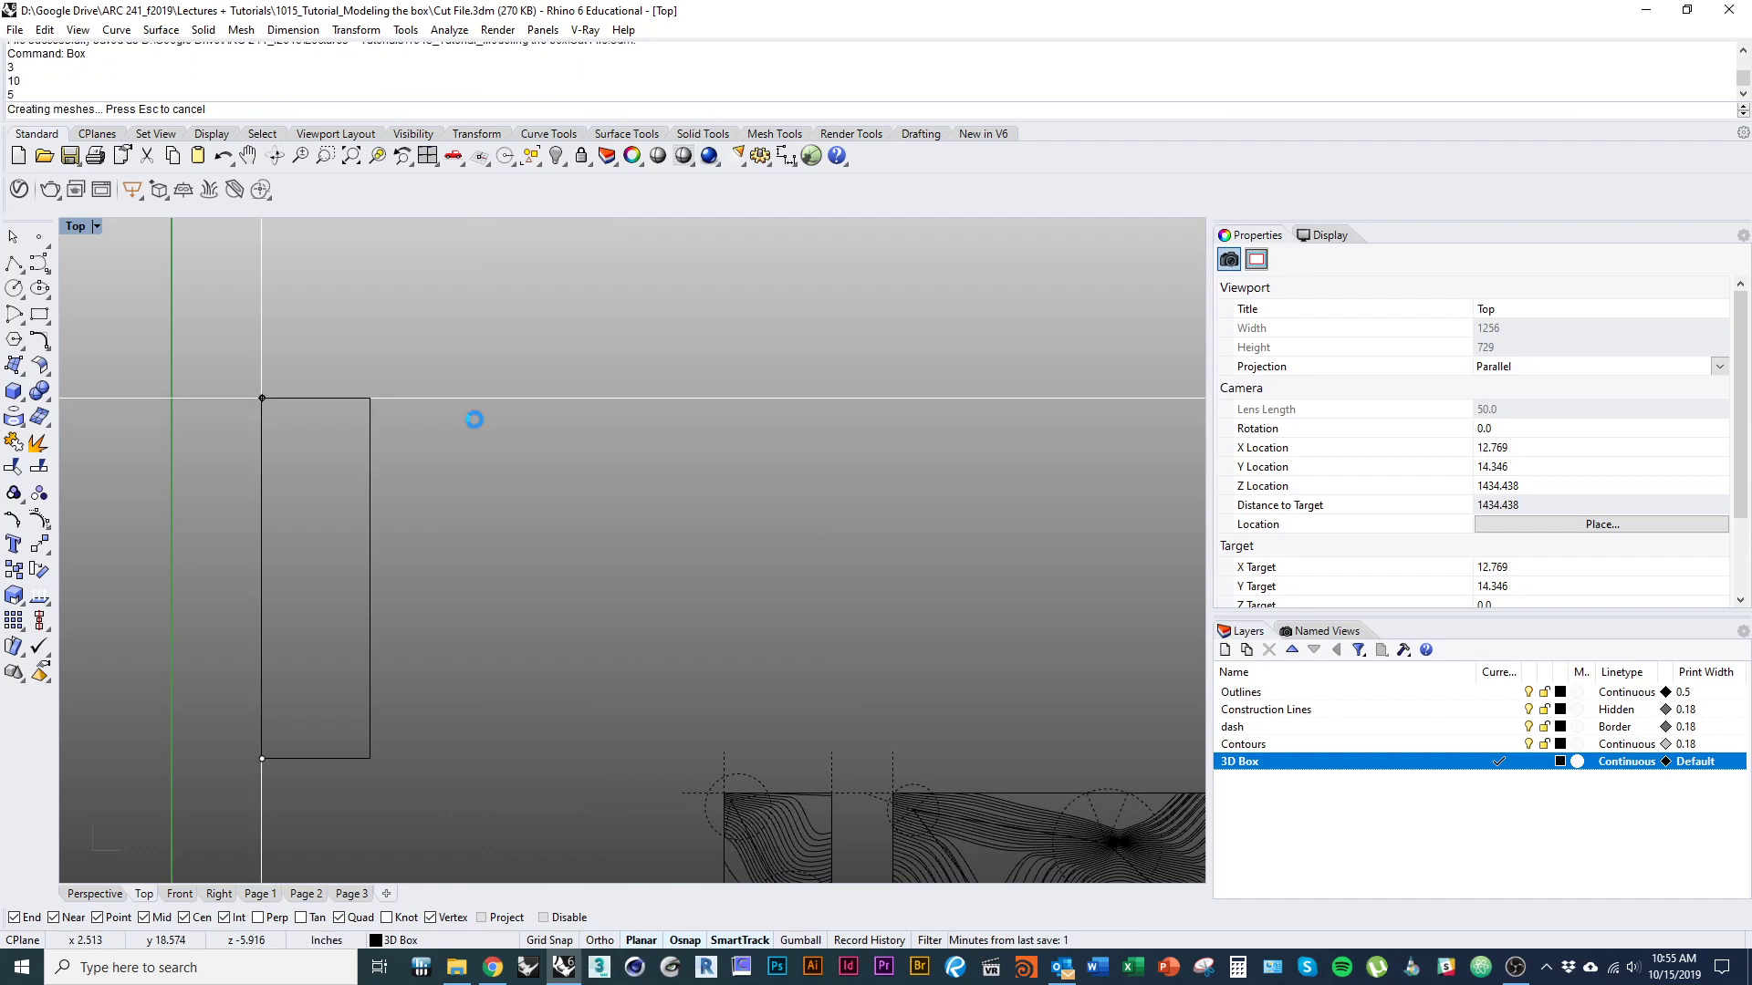
Explode the solid box into separate surfaces.
{"action": "right_click_drag", "start_coordinate": [525, 694], "coordinate": [592, 549]}
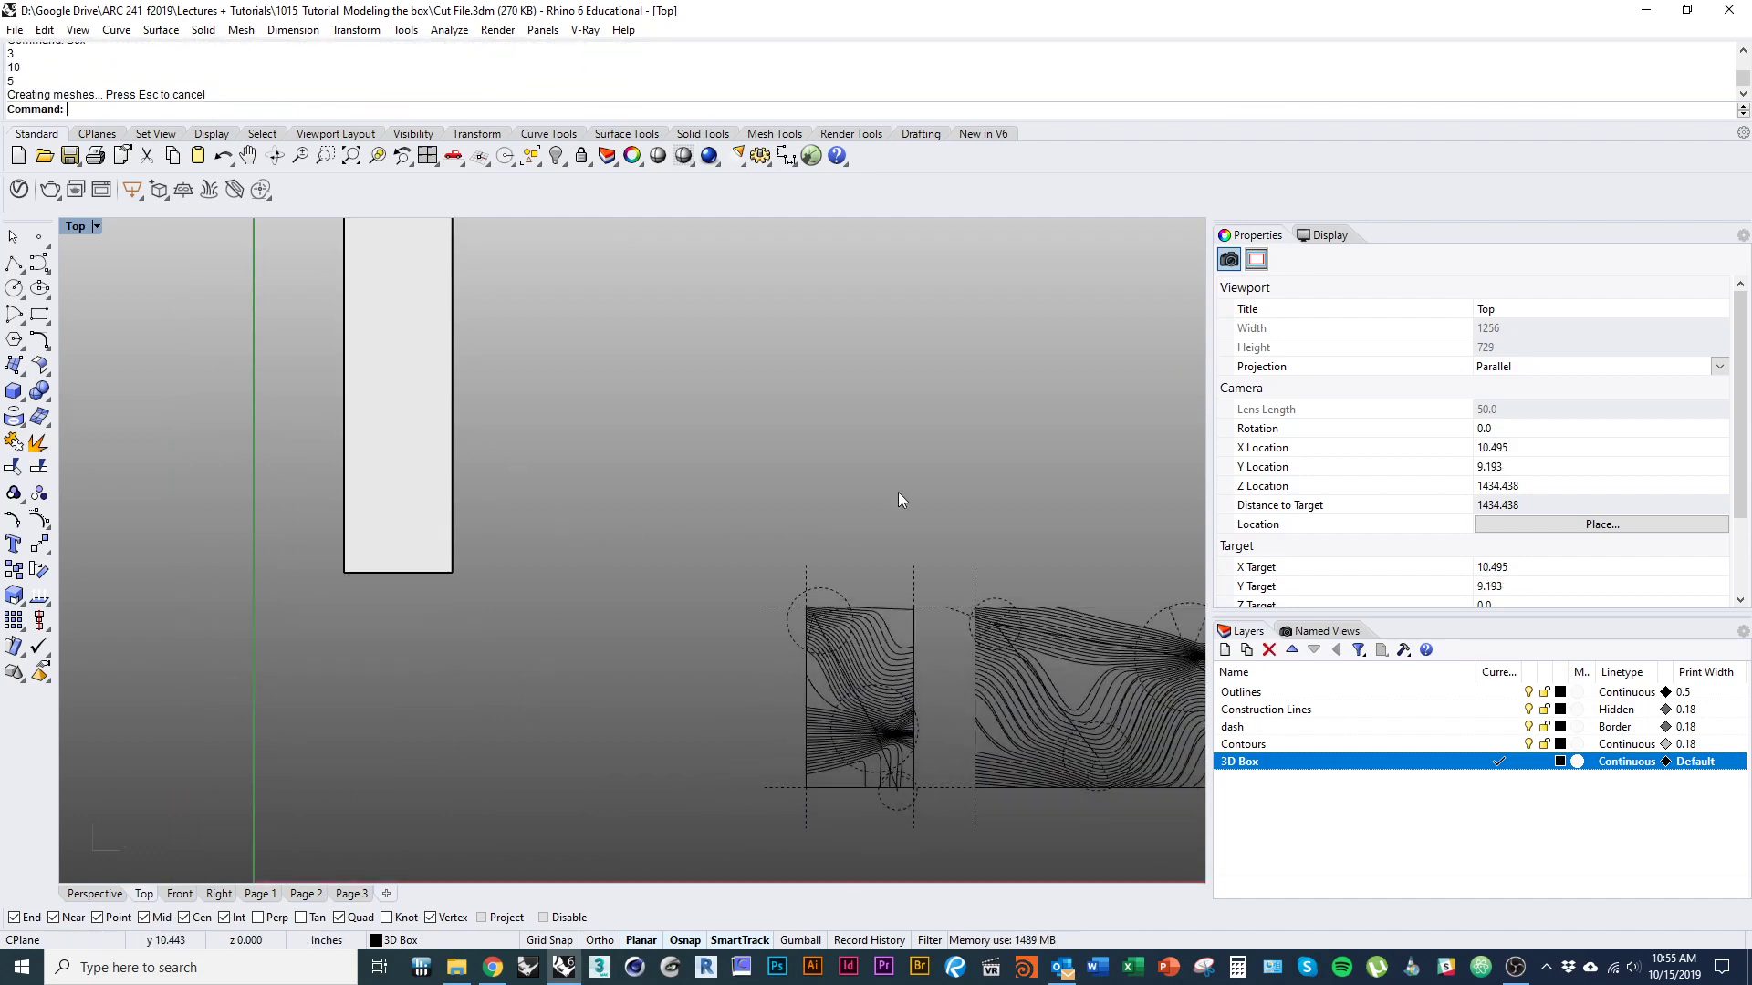
{"action": "right_click_drag", "start_coordinate": [898, 493], "coordinate": [872, 296], "text": "ctrl+shift"}
{"action": "right_click_drag", "start_coordinate": [655, 416], "coordinate": [604, 553]}
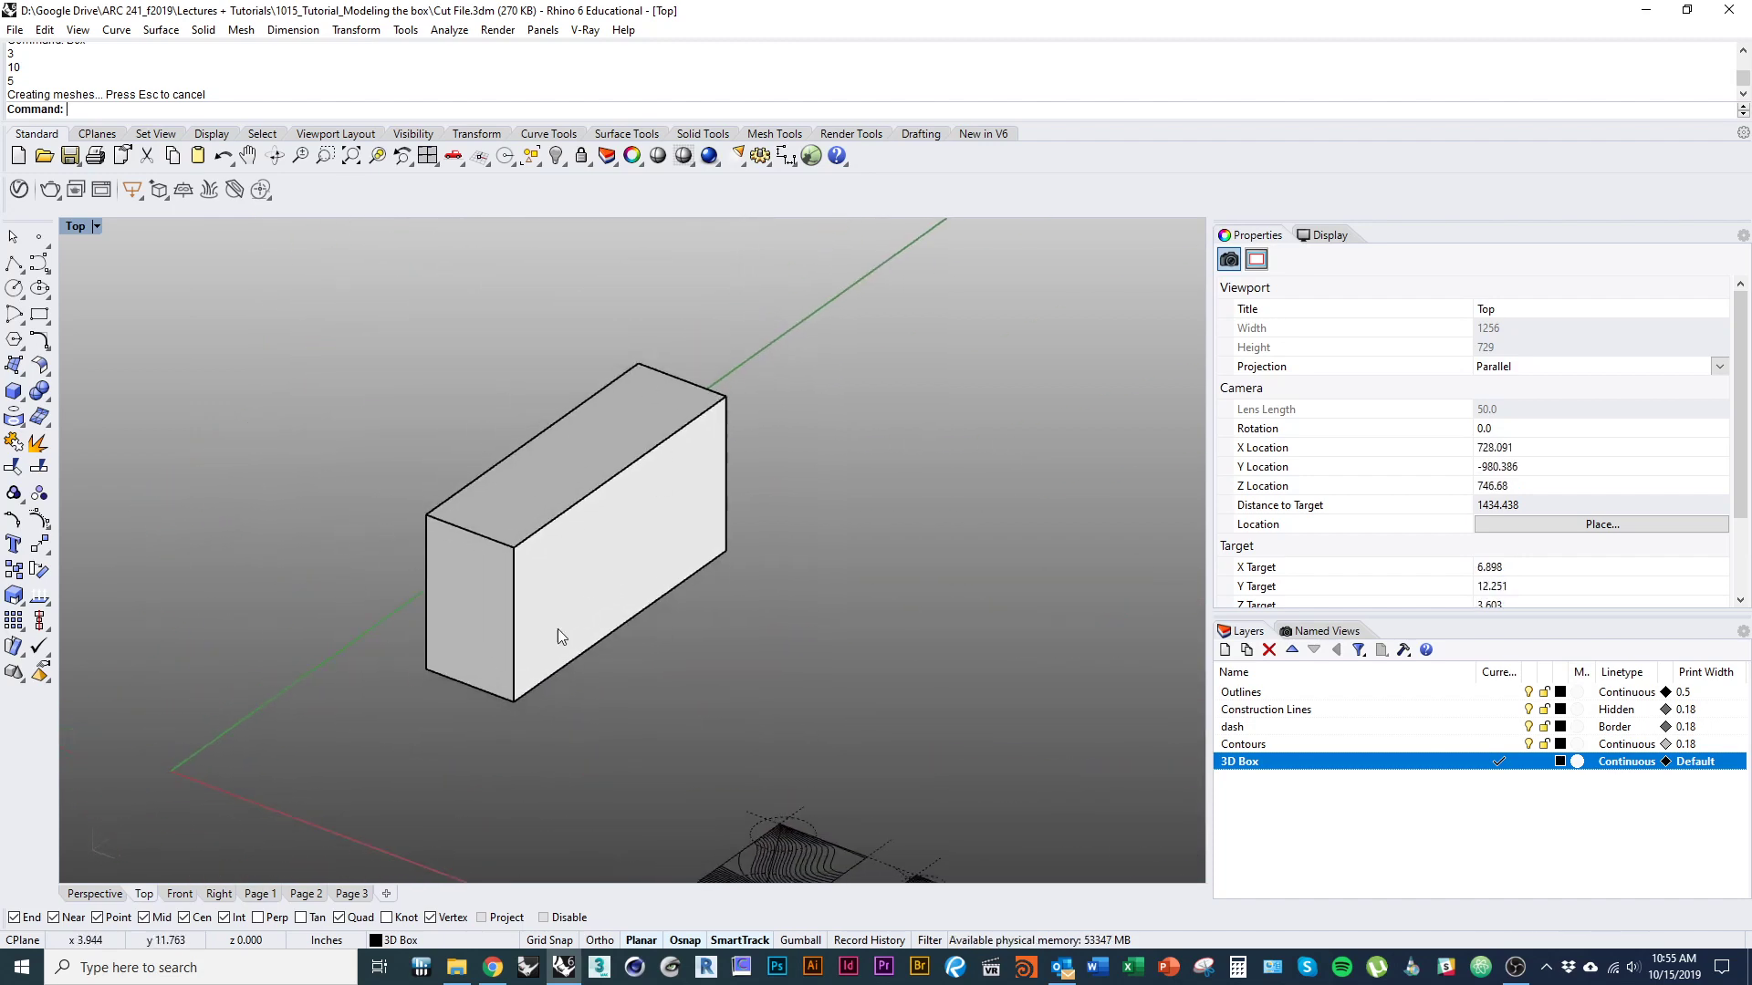
{"action": "right_click_drag", "start_coordinate": [556, 628], "coordinate": [628, 636], "text": "ctrl+shift"}
{"action": "right_click_drag", "start_coordinate": [599, 698], "coordinate": [524, 537], "text": "ctrl+shift"}
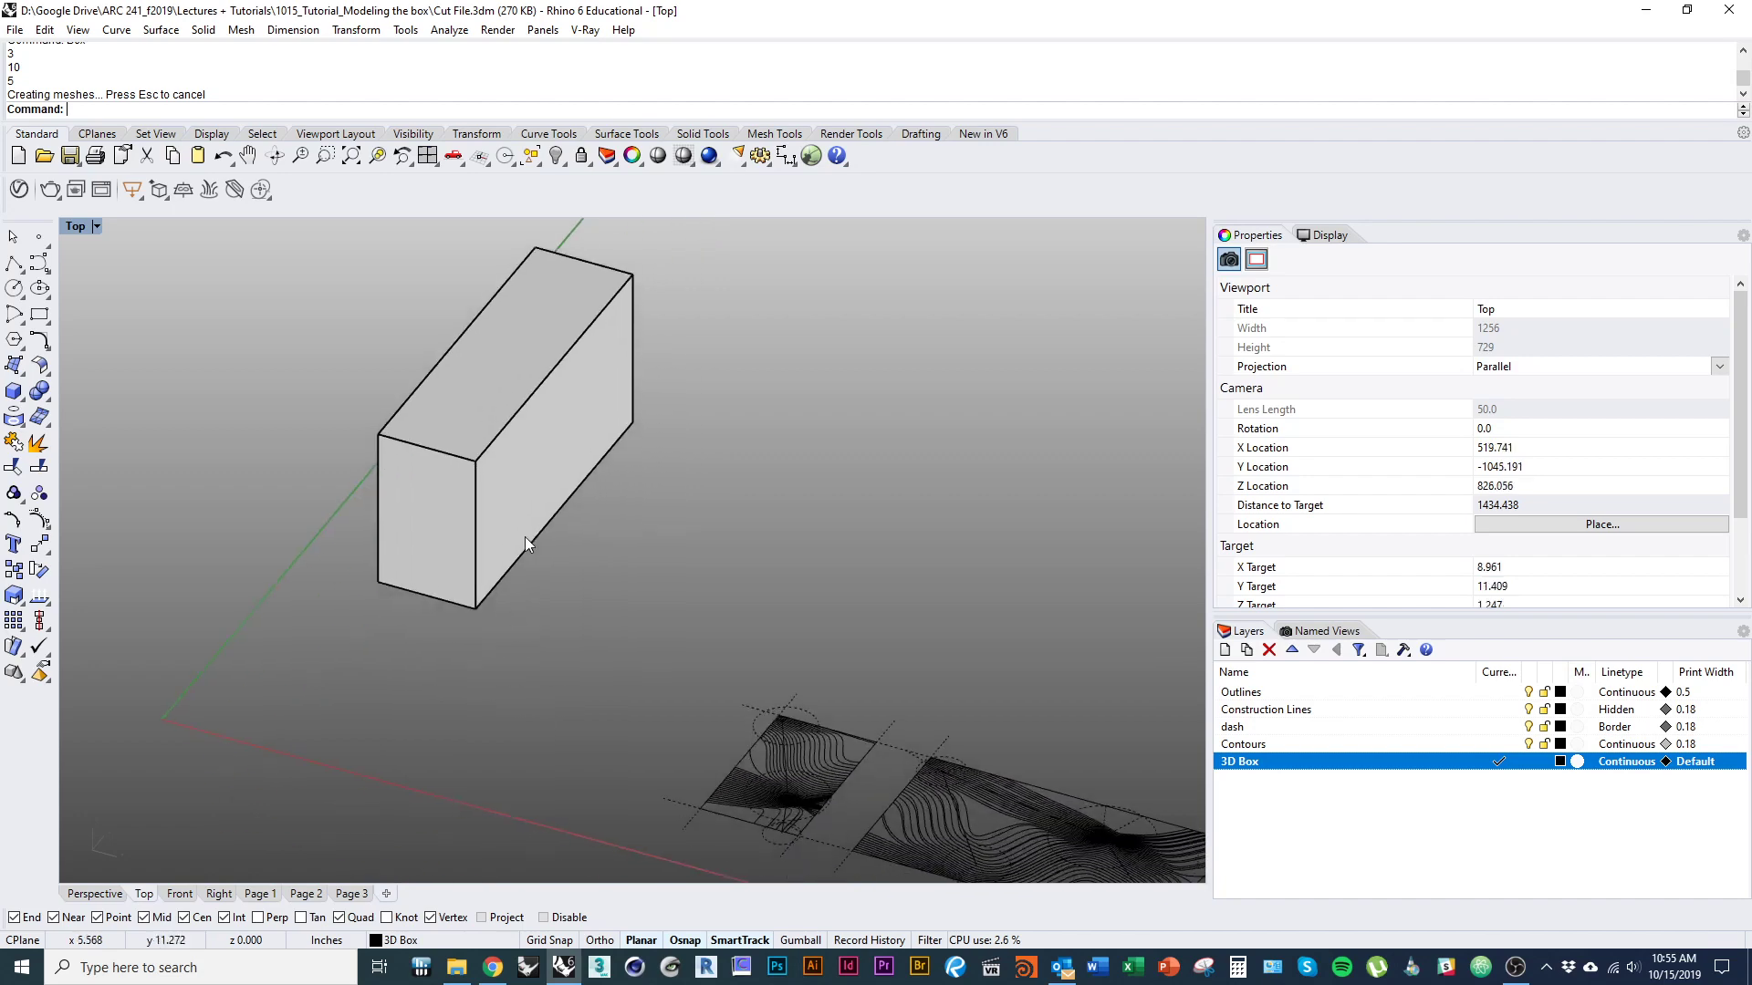
{"action": "left_click", "coordinate": [430, 484]}
{"action": "right_click_drag", "start_coordinate": [430, 484], "coordinate": [664, 476], "text": "ctrl+shift"}
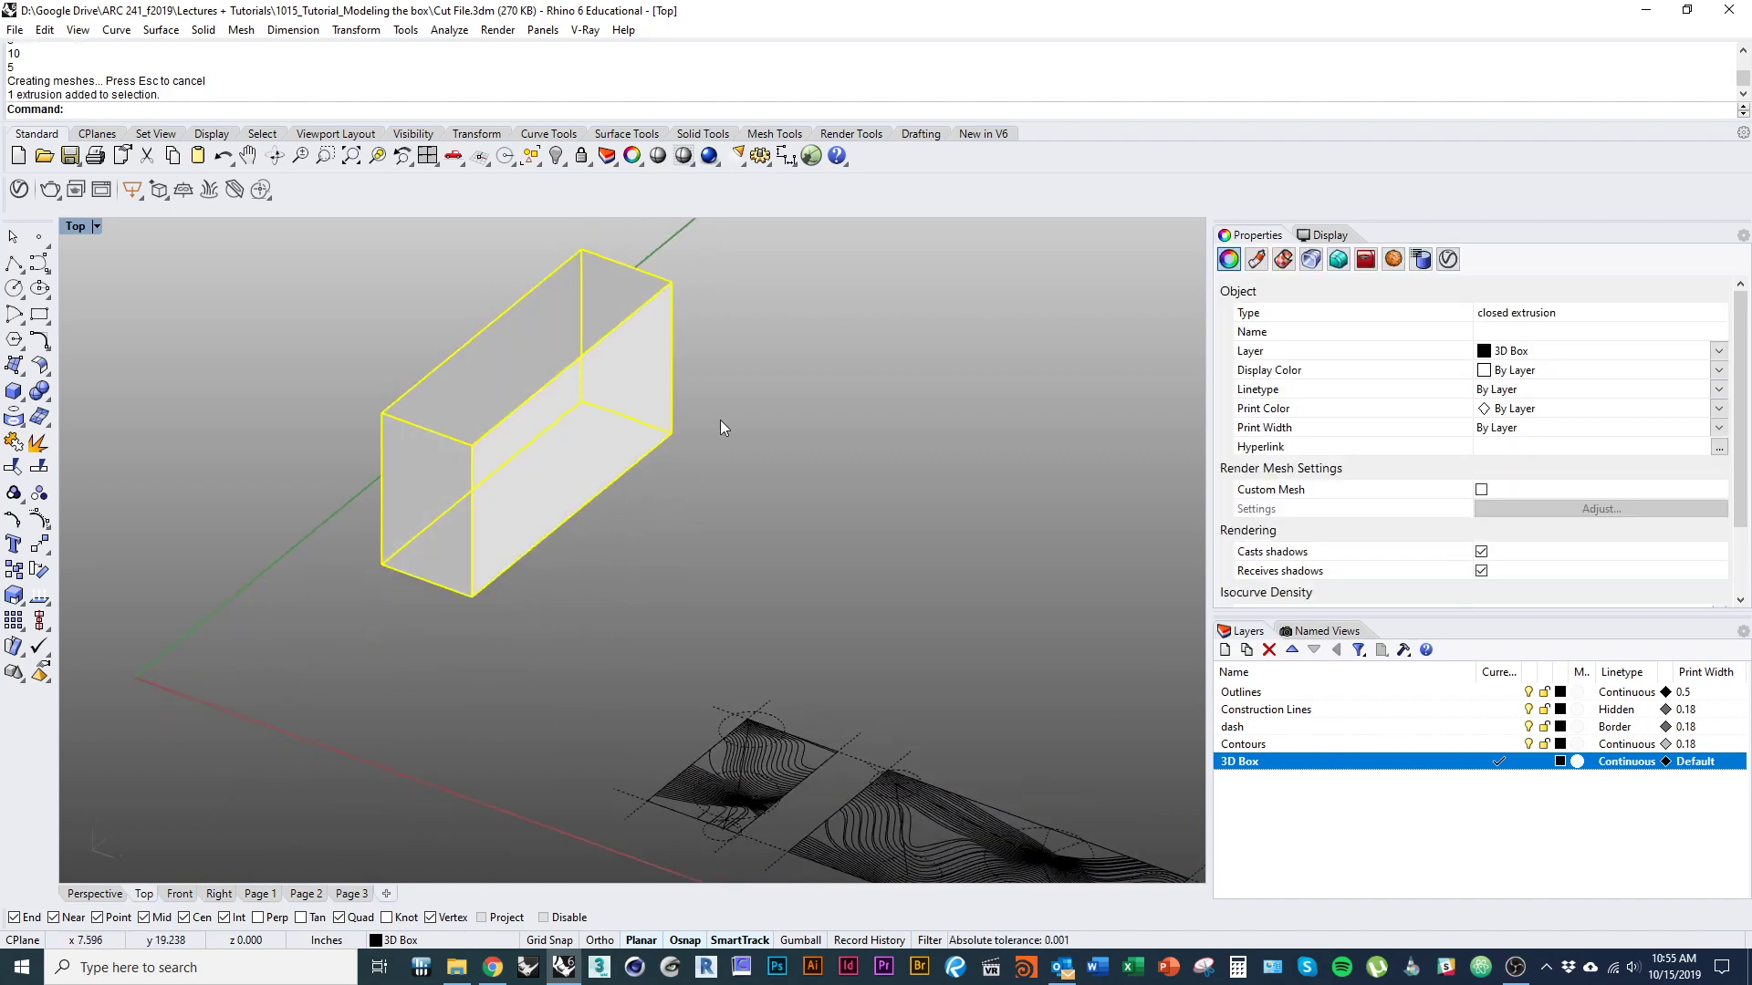
{"action": "right_click_drag", "start_coordinate": [590, 664], "coordinate": [831, 695], "text": "ctrl+shift"}
{"action": "right_click", "coordinate": [707, 673]}
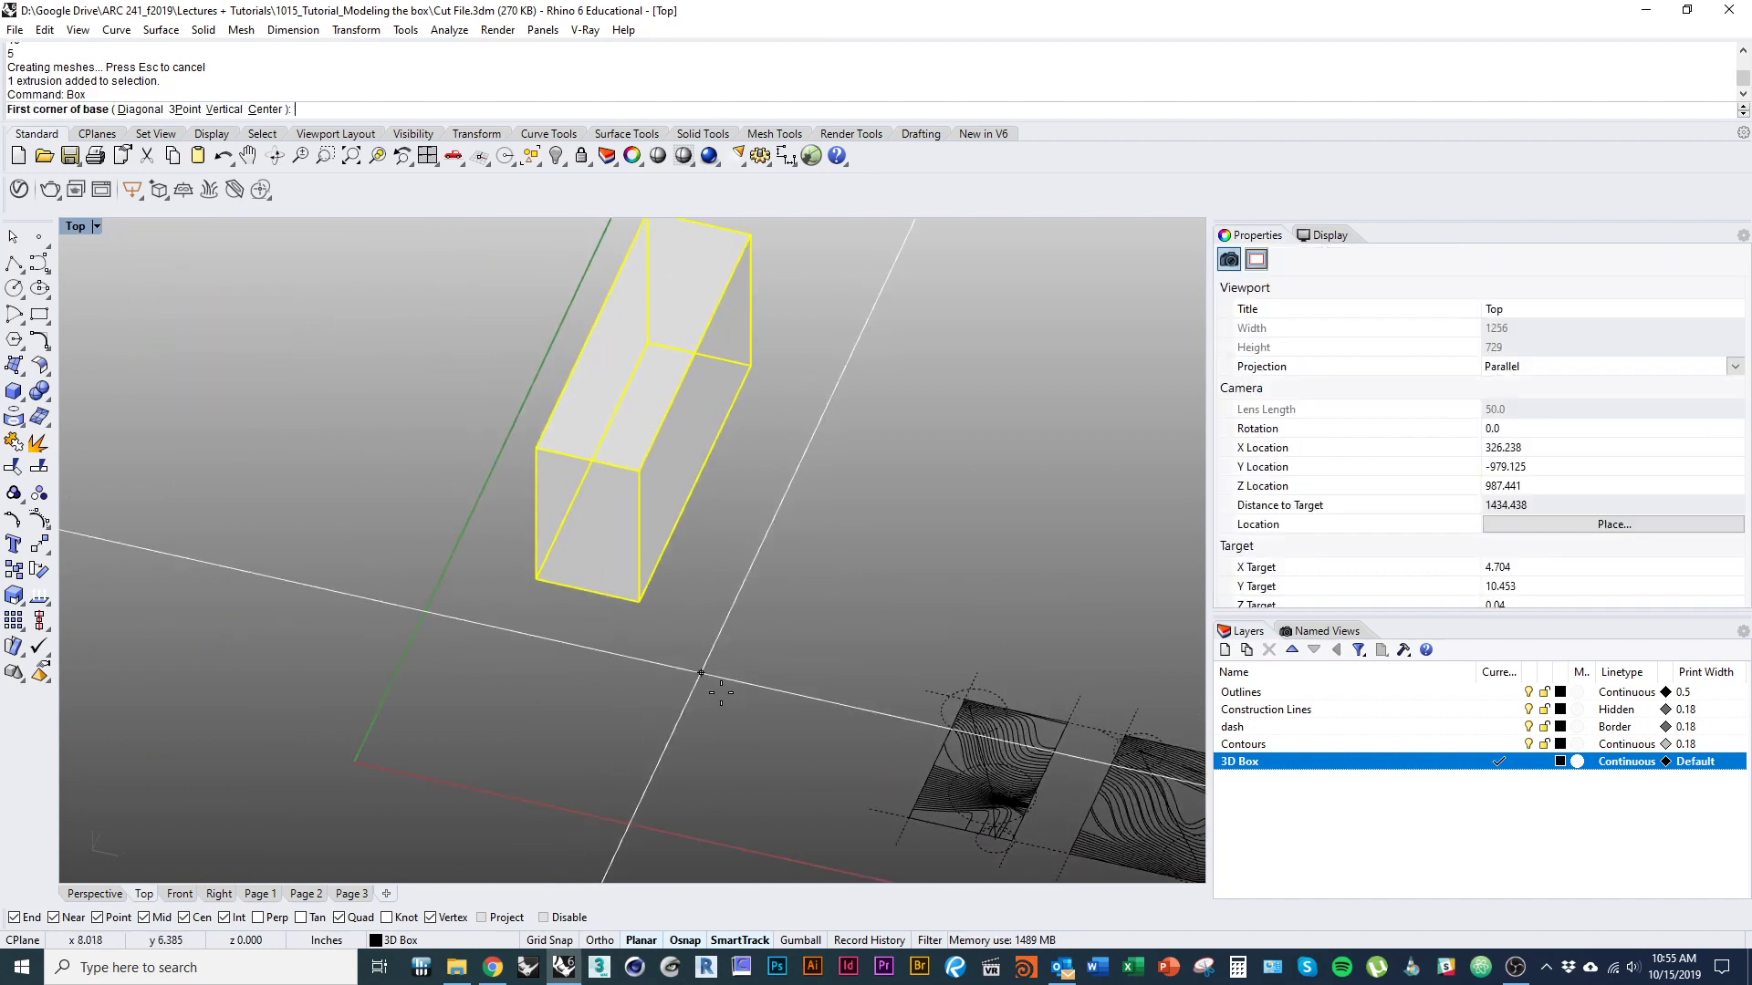
{"action": "key", "text": "Escape"}
{"action": "left_click", "coordinate": [653, 458]}
{"action": "right_click_drag", "start_coordinate": [763, 638], "coordinate": [620, 633]}
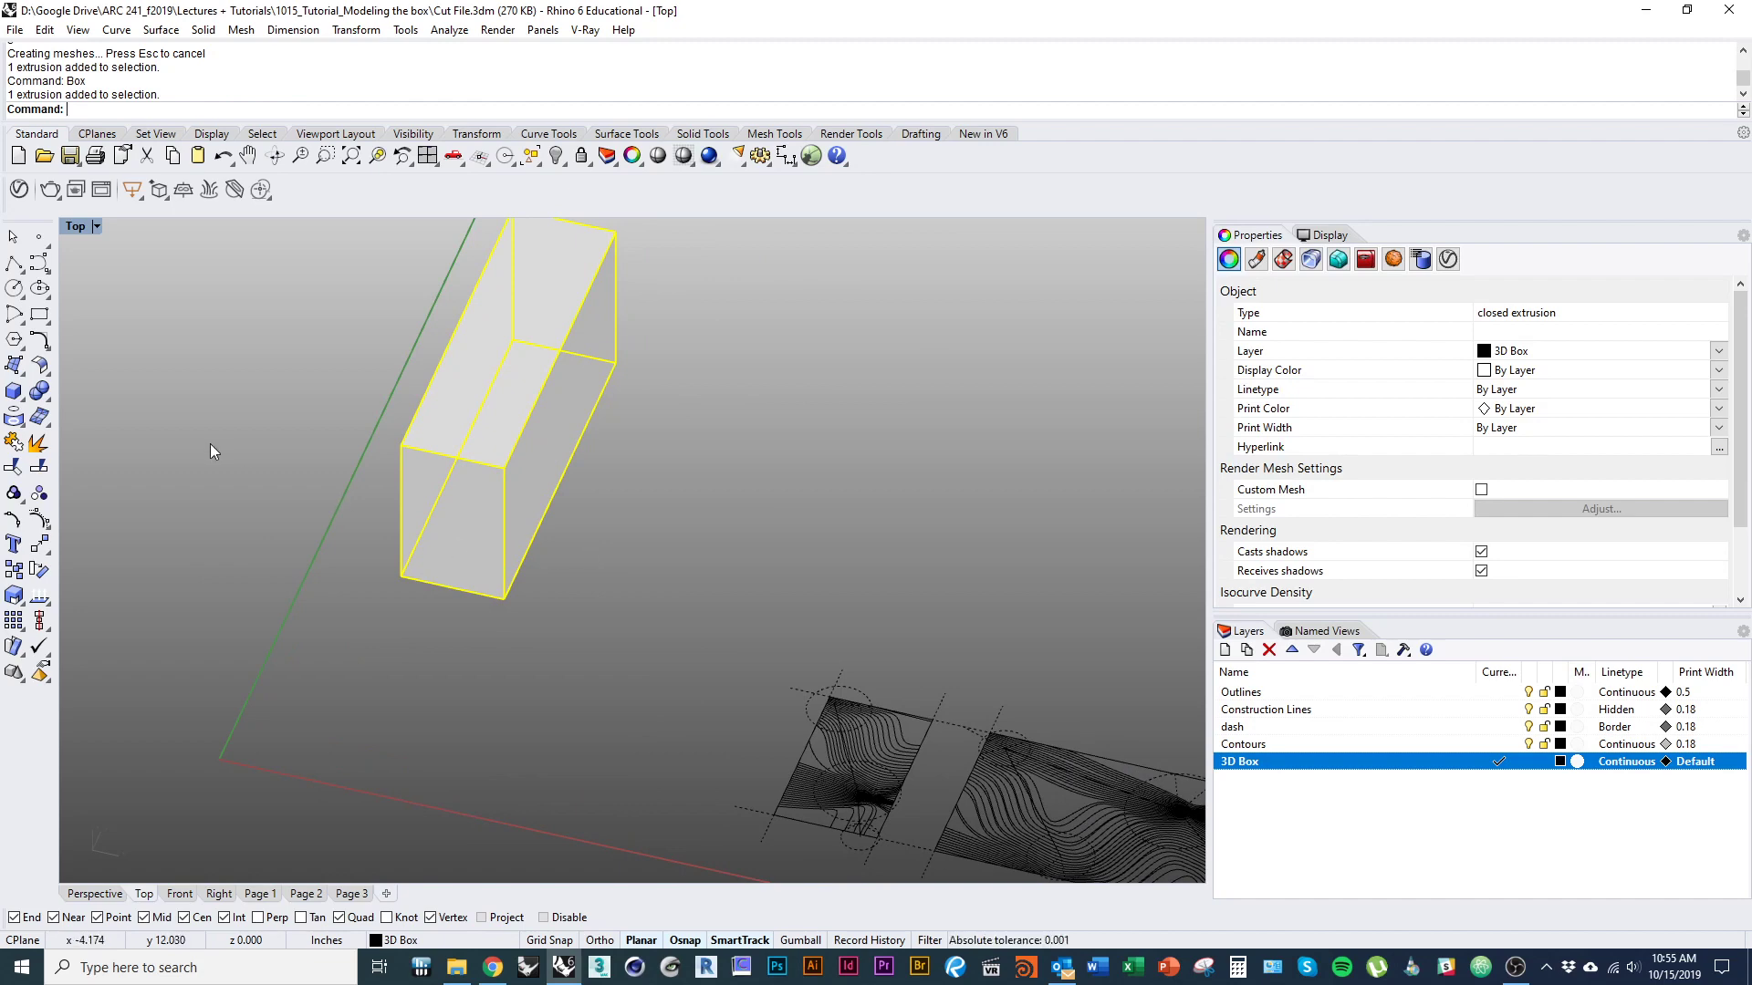
{"action": "left_click", "coordinate": [37, 443]}
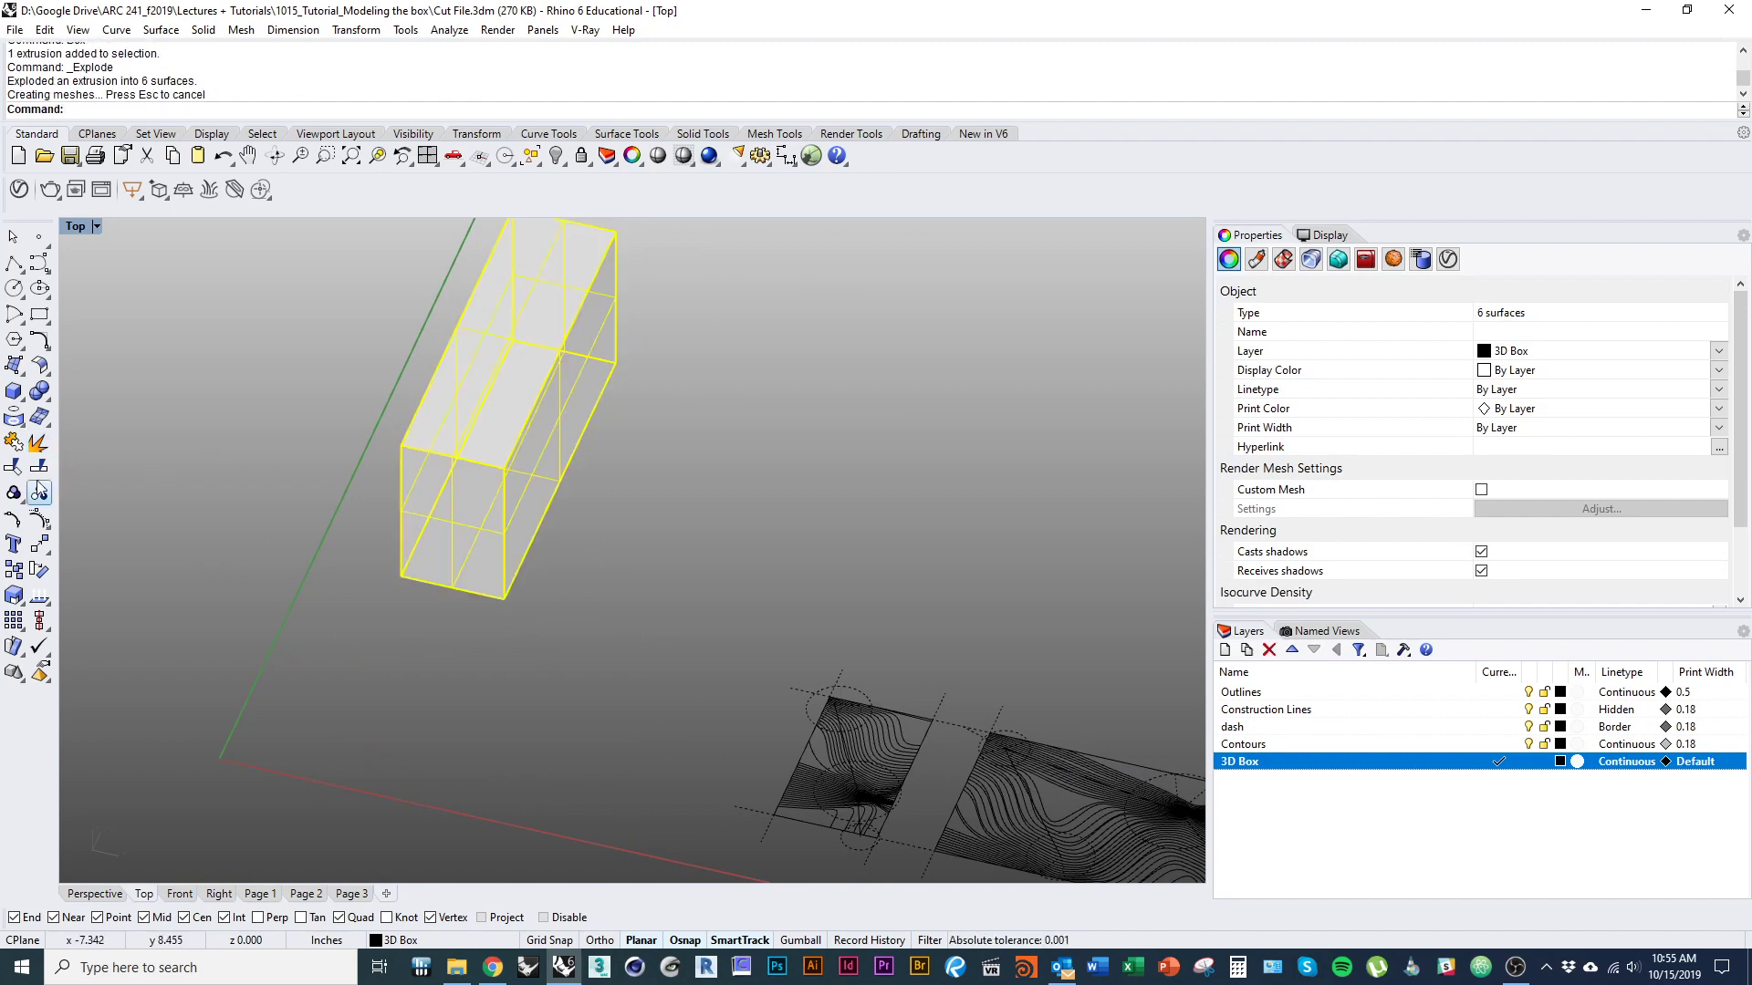
Delete the top face of the exploded box.
{"action": "right_click_drag", "start_coordinate": [577, 571], "coordinate": [511, 638]}
{"action": "left_click", "coordinate": [511, 637]}
{"action": "left_click", "coordinate": [417, 472]}
{"action": "type", "text": "d"}
{"action": "key", "text": "space"}
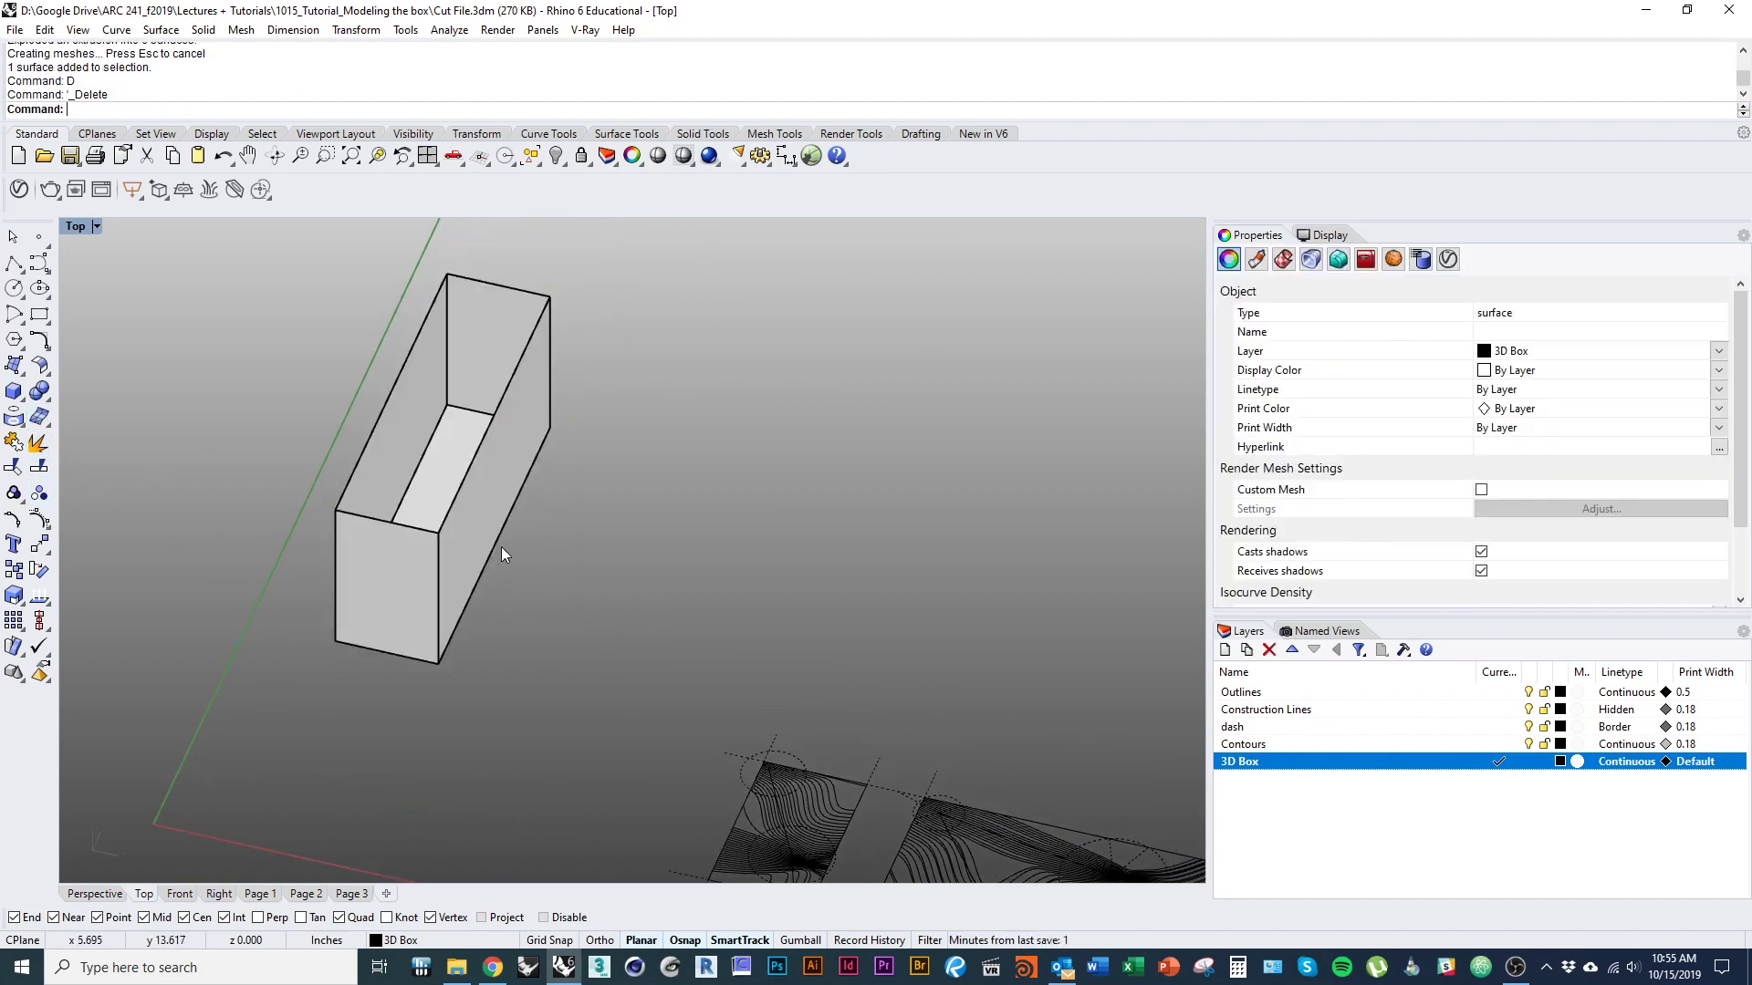
{"action": "right_click_drag", "start_coordinate": [501, 545], "coordinate": [414, 478], "text": "ctrl+shift"}
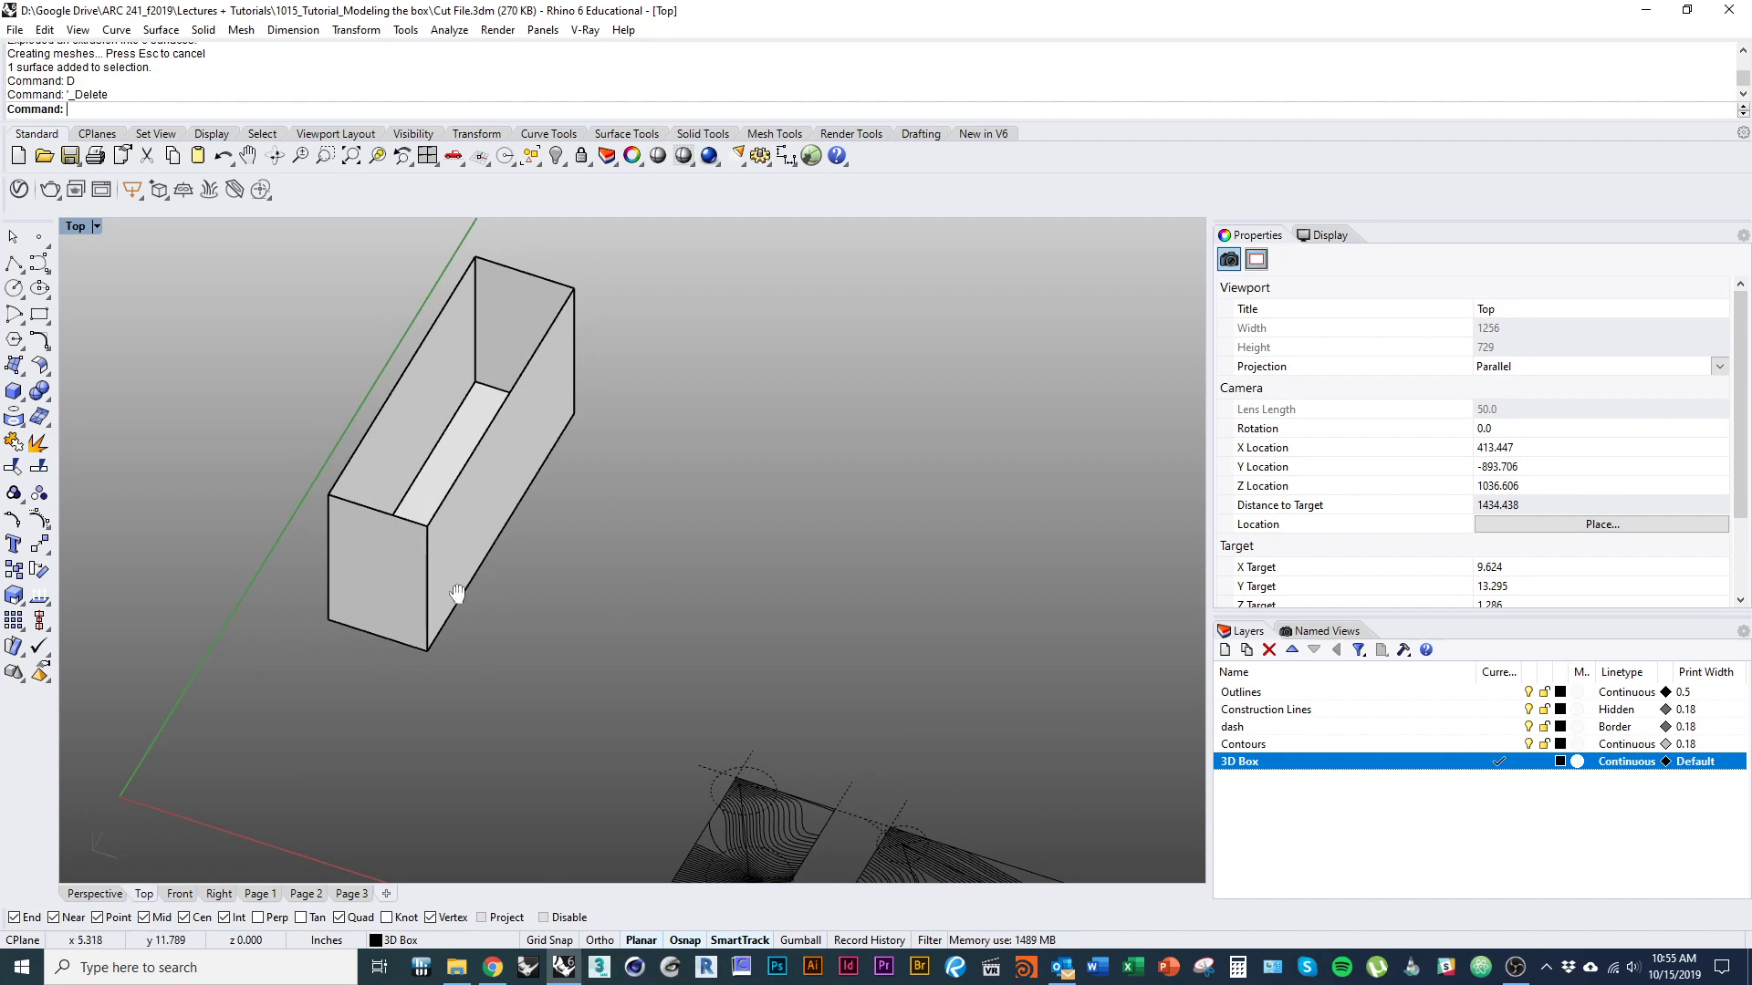
{"action": "right_click_drag", "start_coordinate": [457, 593], "coordinate": [345, 688]}
{"action": "right_click_drag", "start_coordinate": [489, 610], "coordinate": [468, 578]}
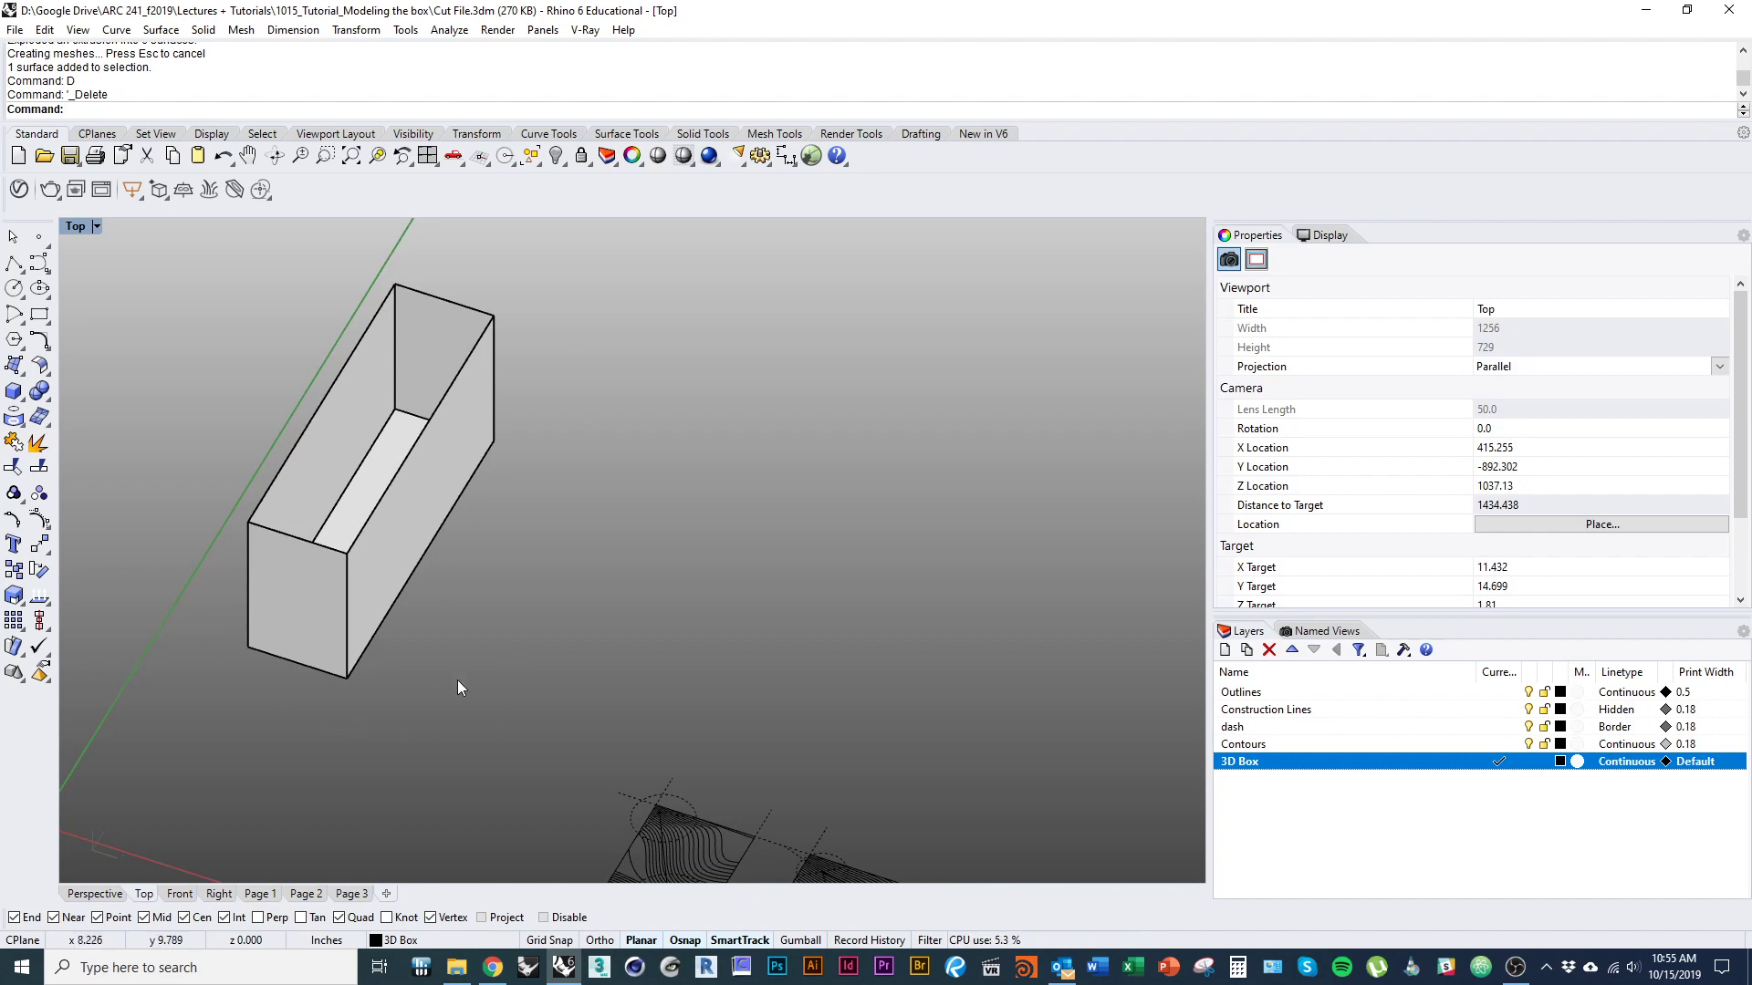
{"action": "left_click", "coordinate": [391, 540]}
{"action": "right_click_drag", "start_coordinate": [390, 540], "coordinate": [555, 736], "text": "ctrl+shift"}
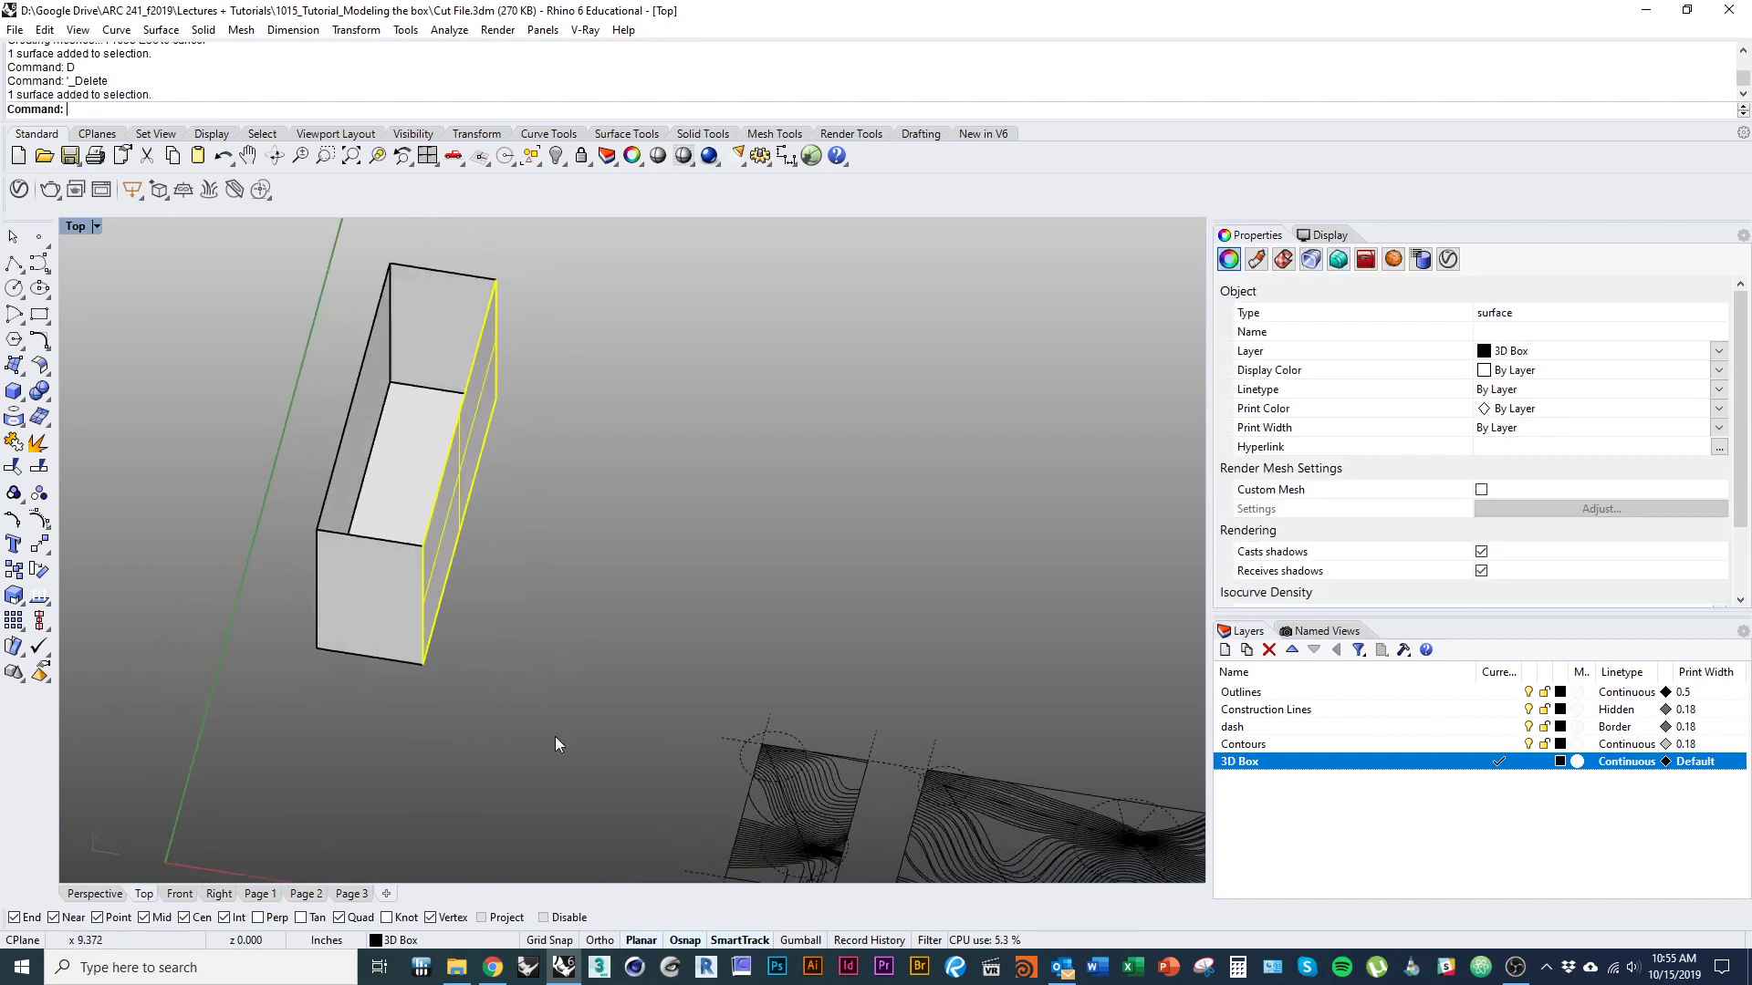
{"action": "left_click_drag", "start_coordinate": [571, 760], "coordinate": [238, 352]}
{"action": "right_click_drag", "start_coordinate": [501, 715], "coordinate": [585, 560], "text": "ctrl+shift"}
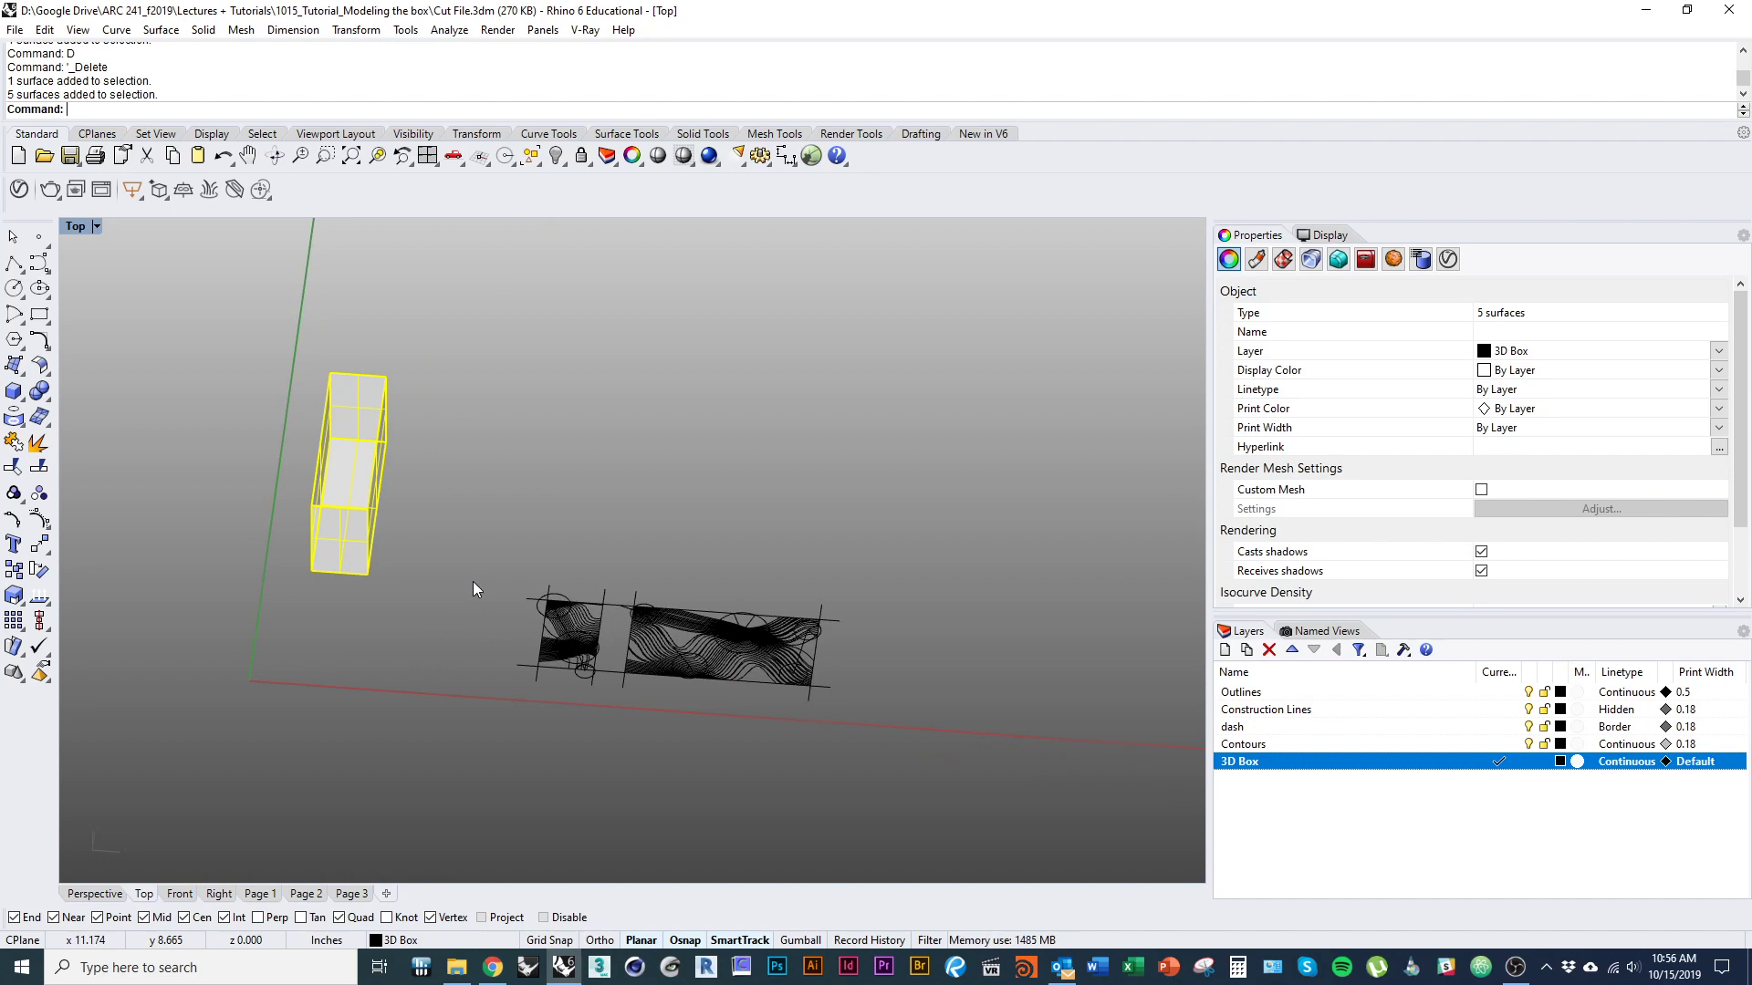
{"action": "type", "text": "nrollSrf"}
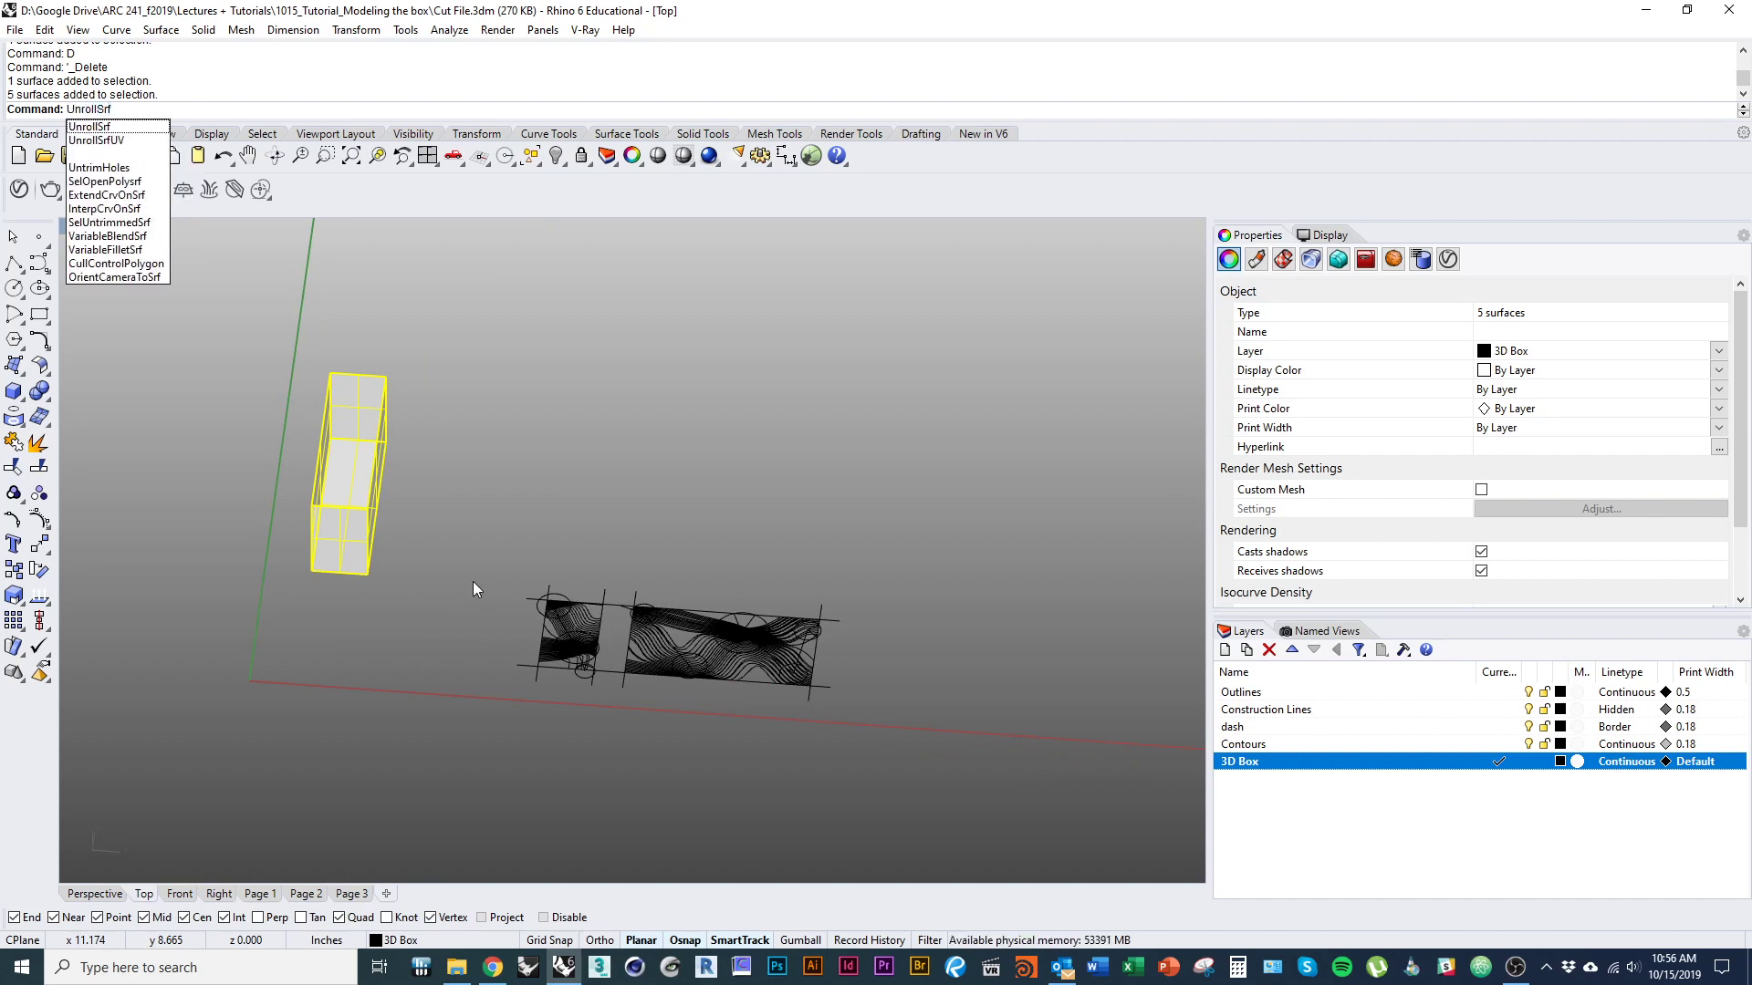
{"action": "key", "text": "Return"}
{"action": "right_click_drag", "start_coordinate": [452, 594], "coordinate": [411, 575], "text": "ctrl+shift"}
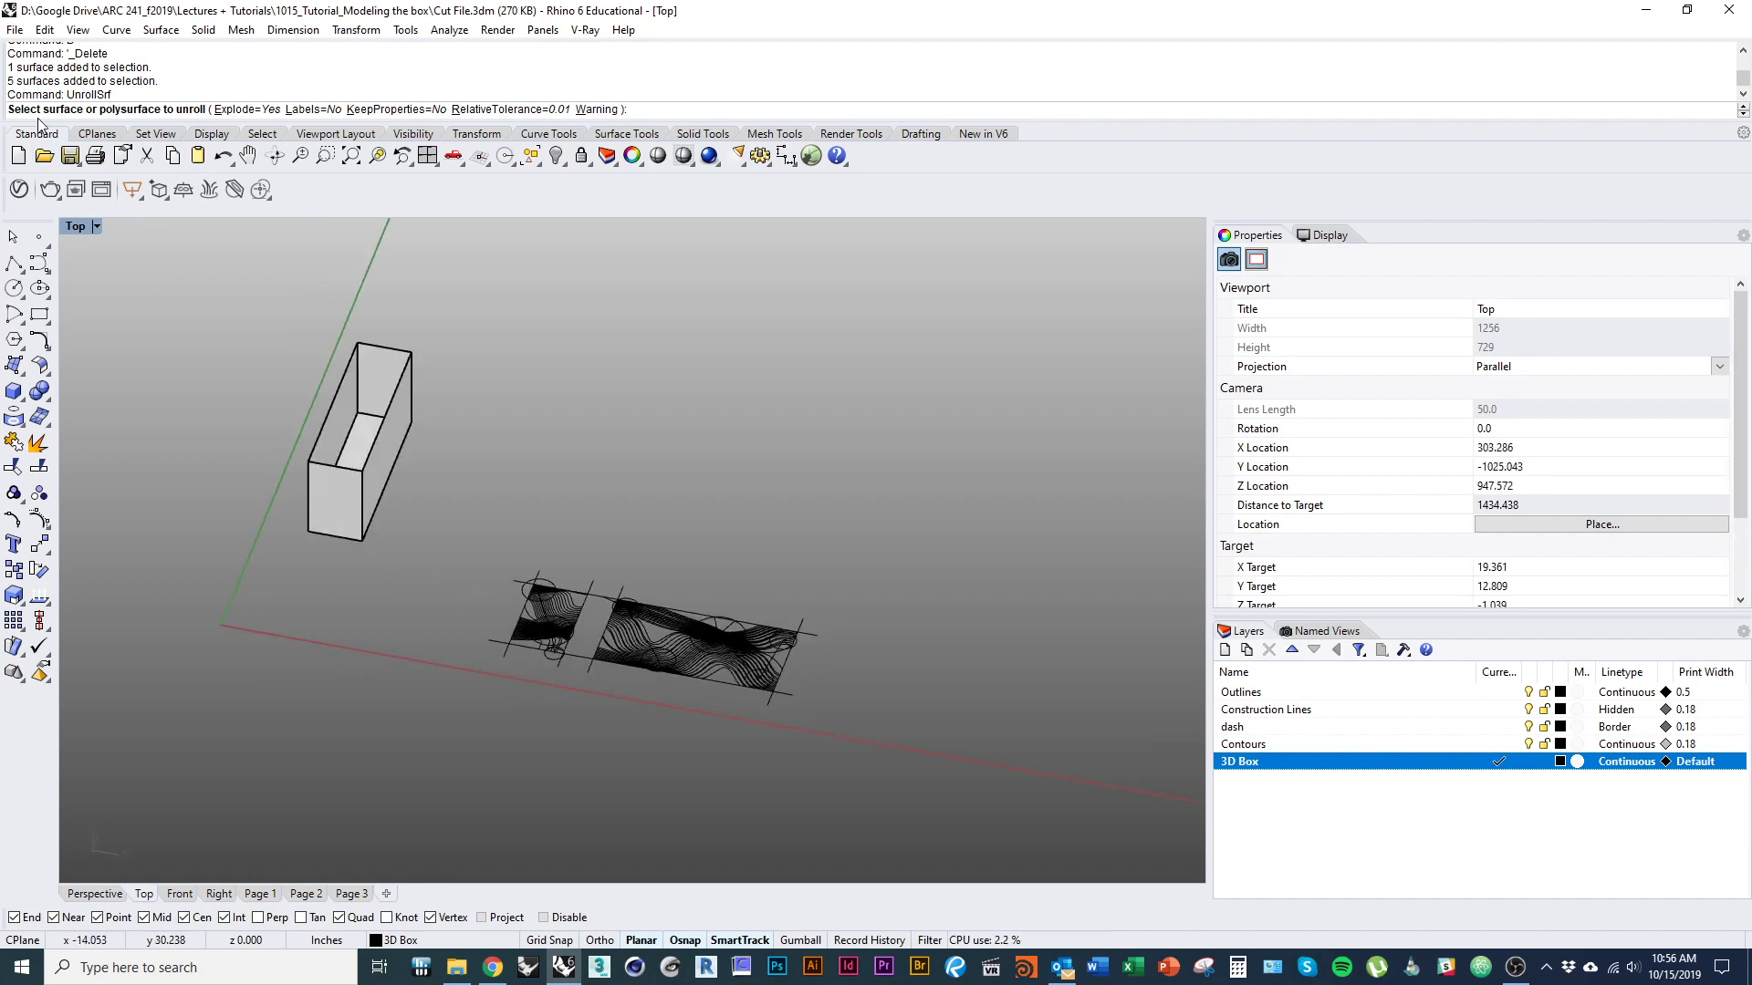
{"action": "left_click", "coordinate": [350, 492]}
{"action": "key", "text": "Return"}
{"action": "left_click", "coordinate": [374, 468]}
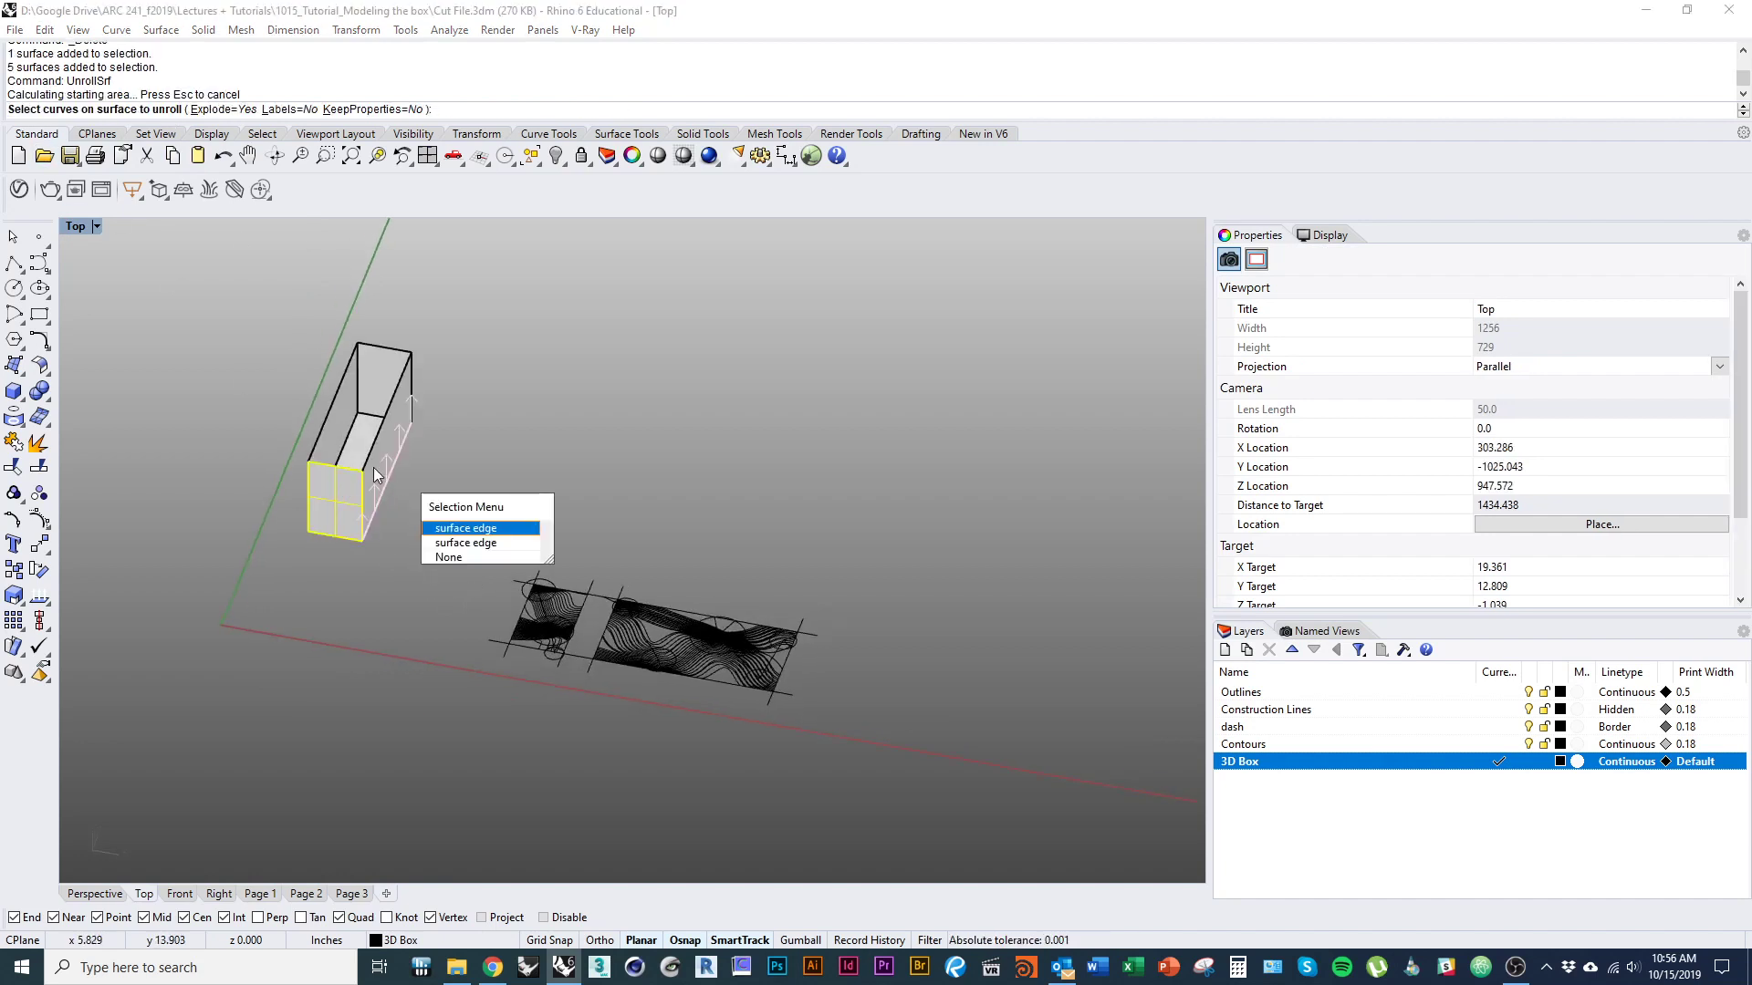
{"action": "left_click", "coordinate": [465, 543]}
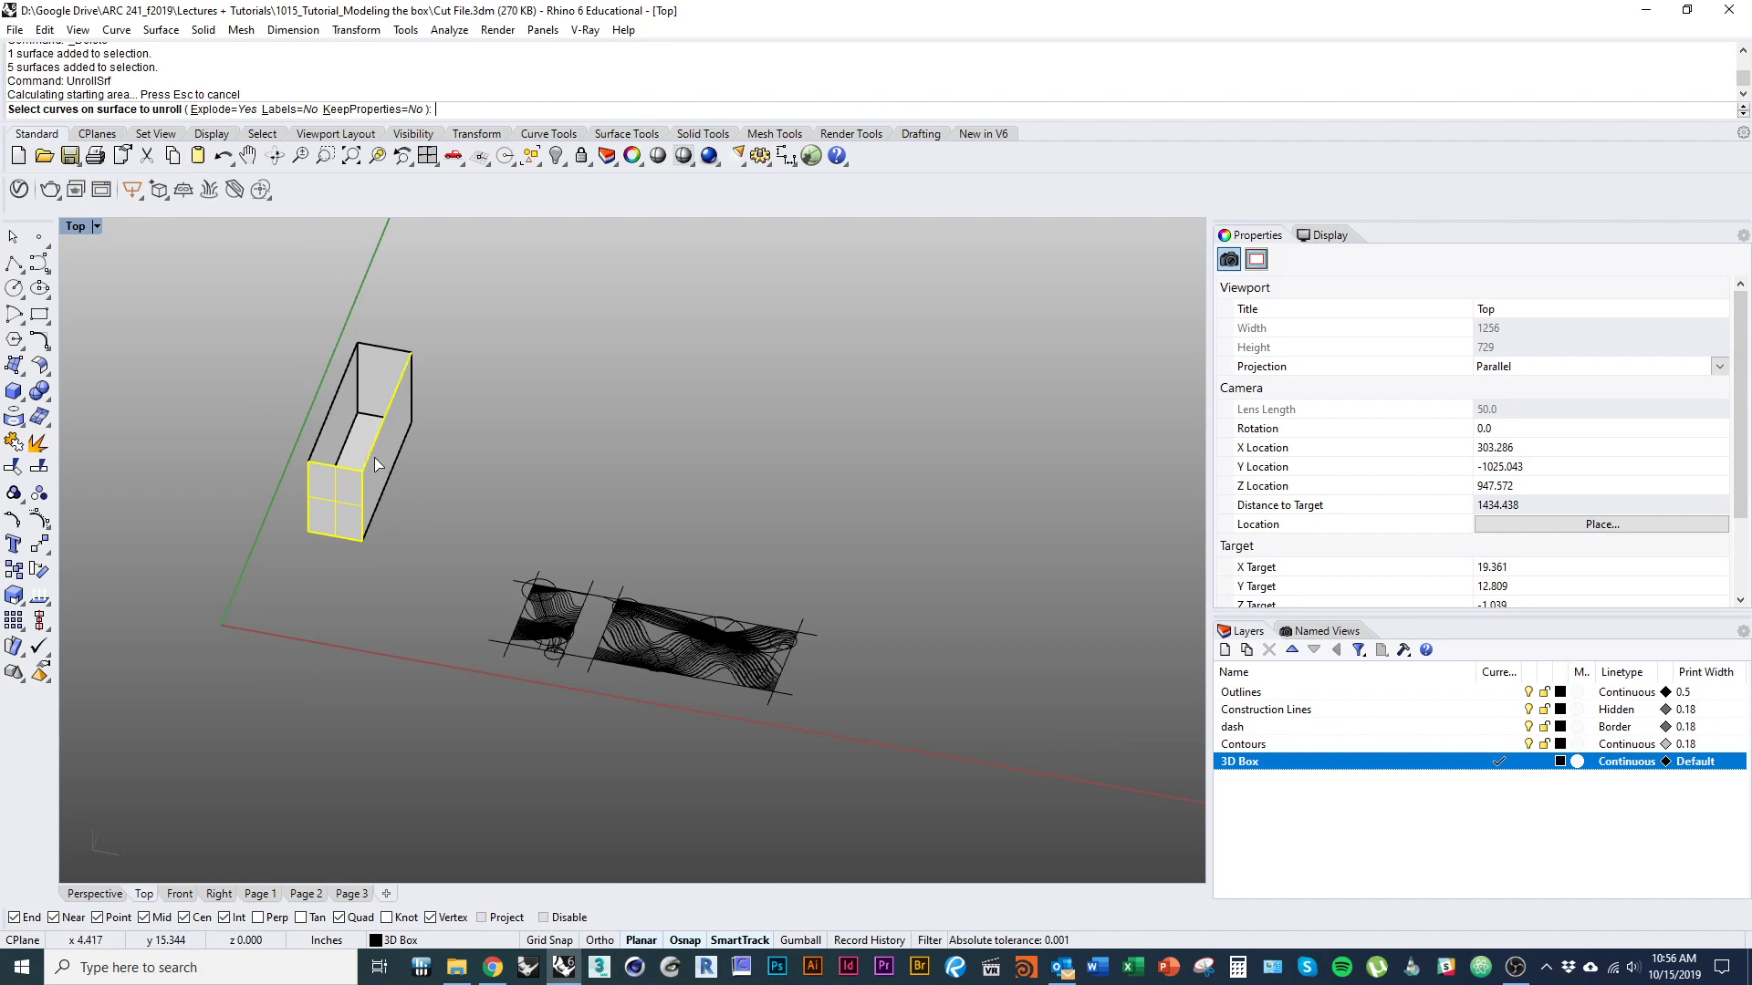
{"action": "key", "text": "Return"}
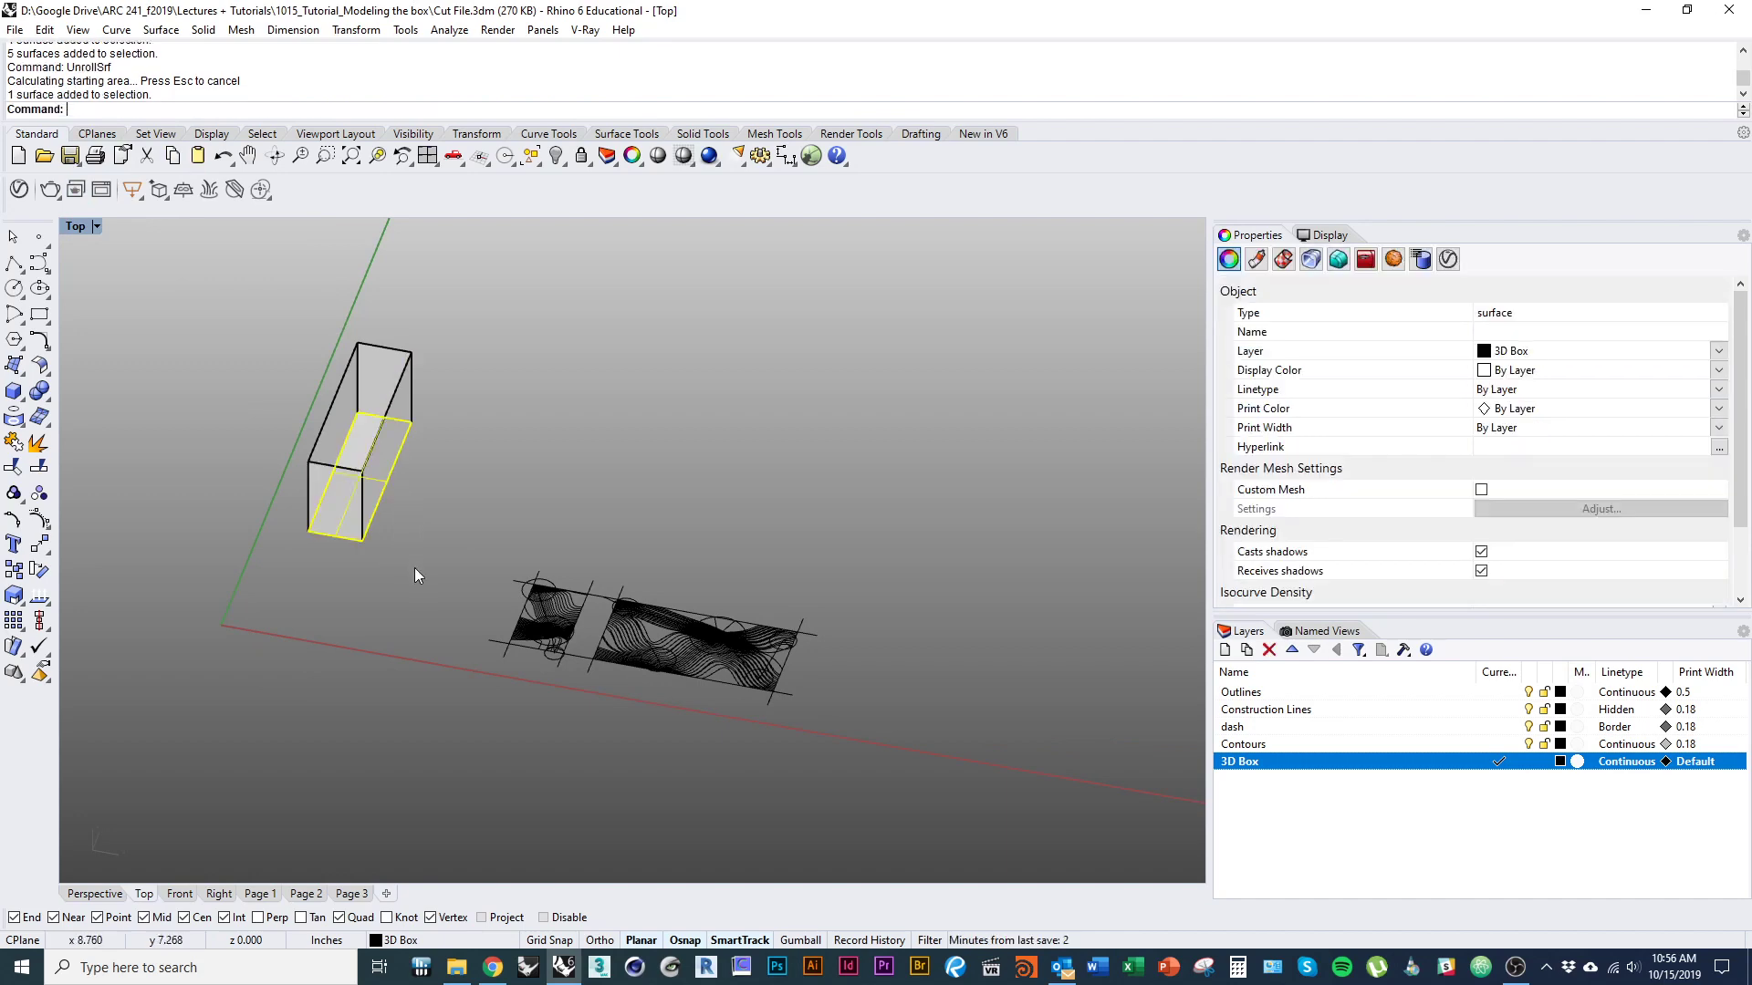
Join the five remaining box surfaces into one open polysurface.
{"action": "left_click_drag", "start_coordinate": [430, 568], "coordinate": [208, 336]}
{"action": "type", "text": "join"}
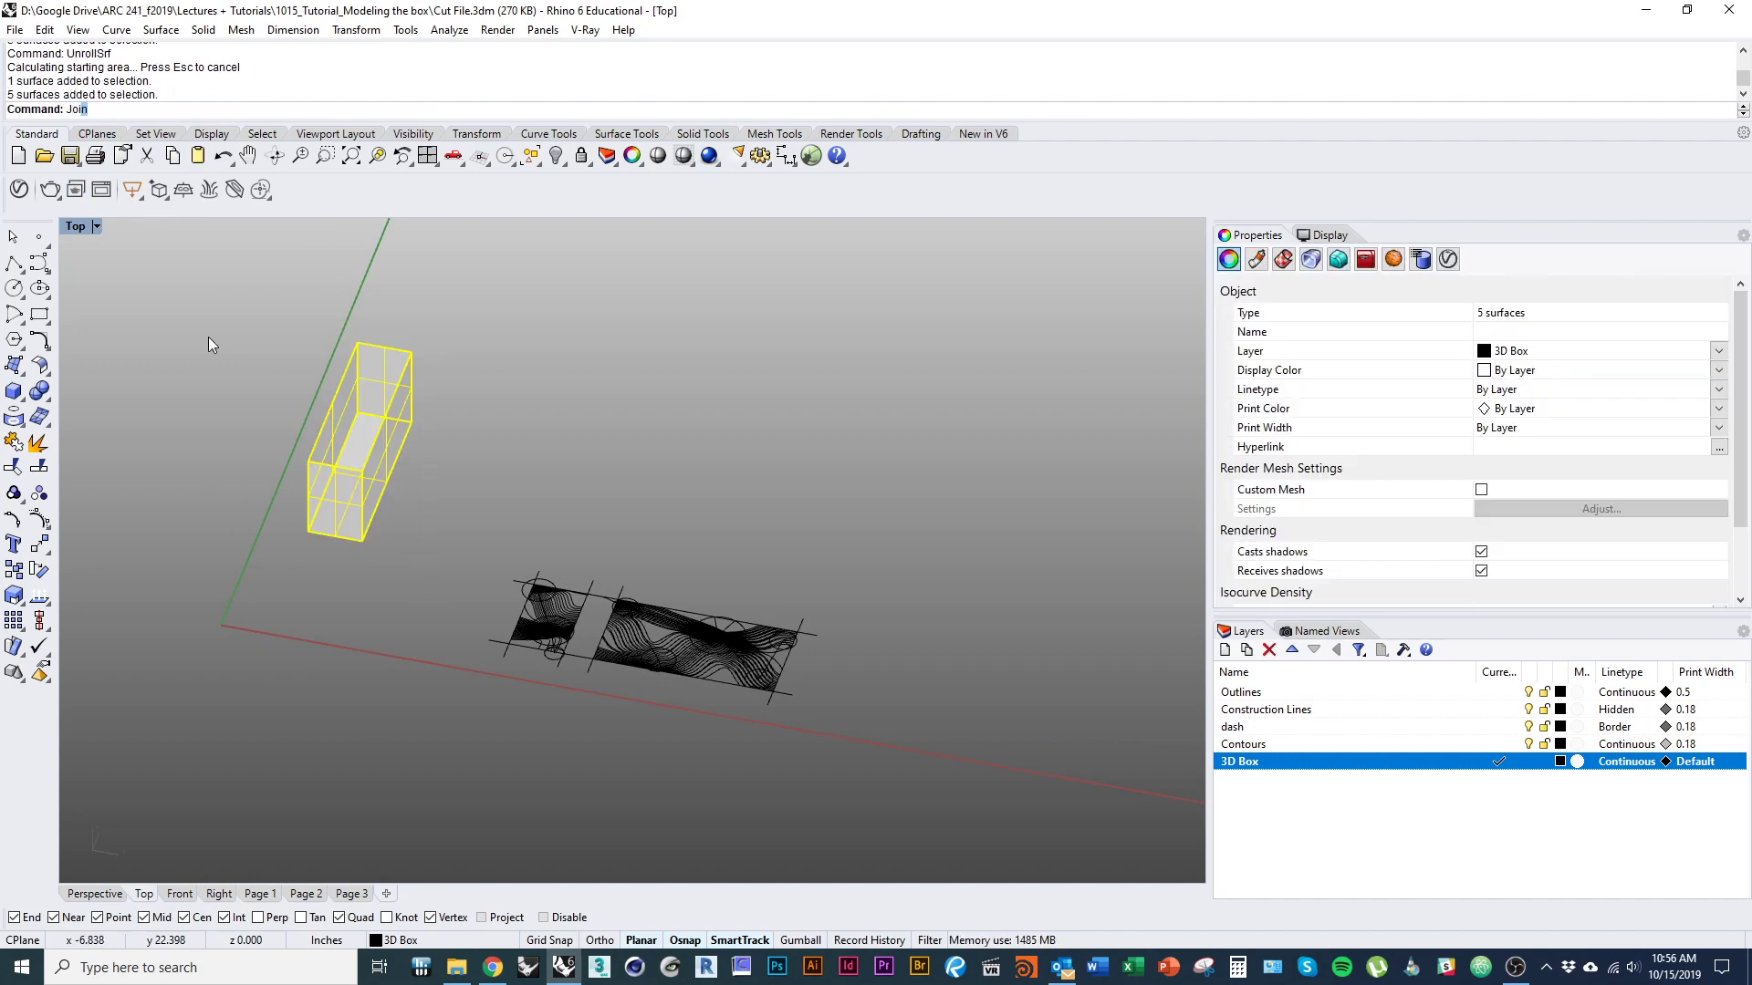
{"action": "key", "text": "Return"}
{"action": "left_click", "coordinate": [208, 337]}
Unroll the open box polysurface into separate flat panels with UnrollSrf, without adding any curves.
{"action": "left_click", "coordinate": [363, 489]}
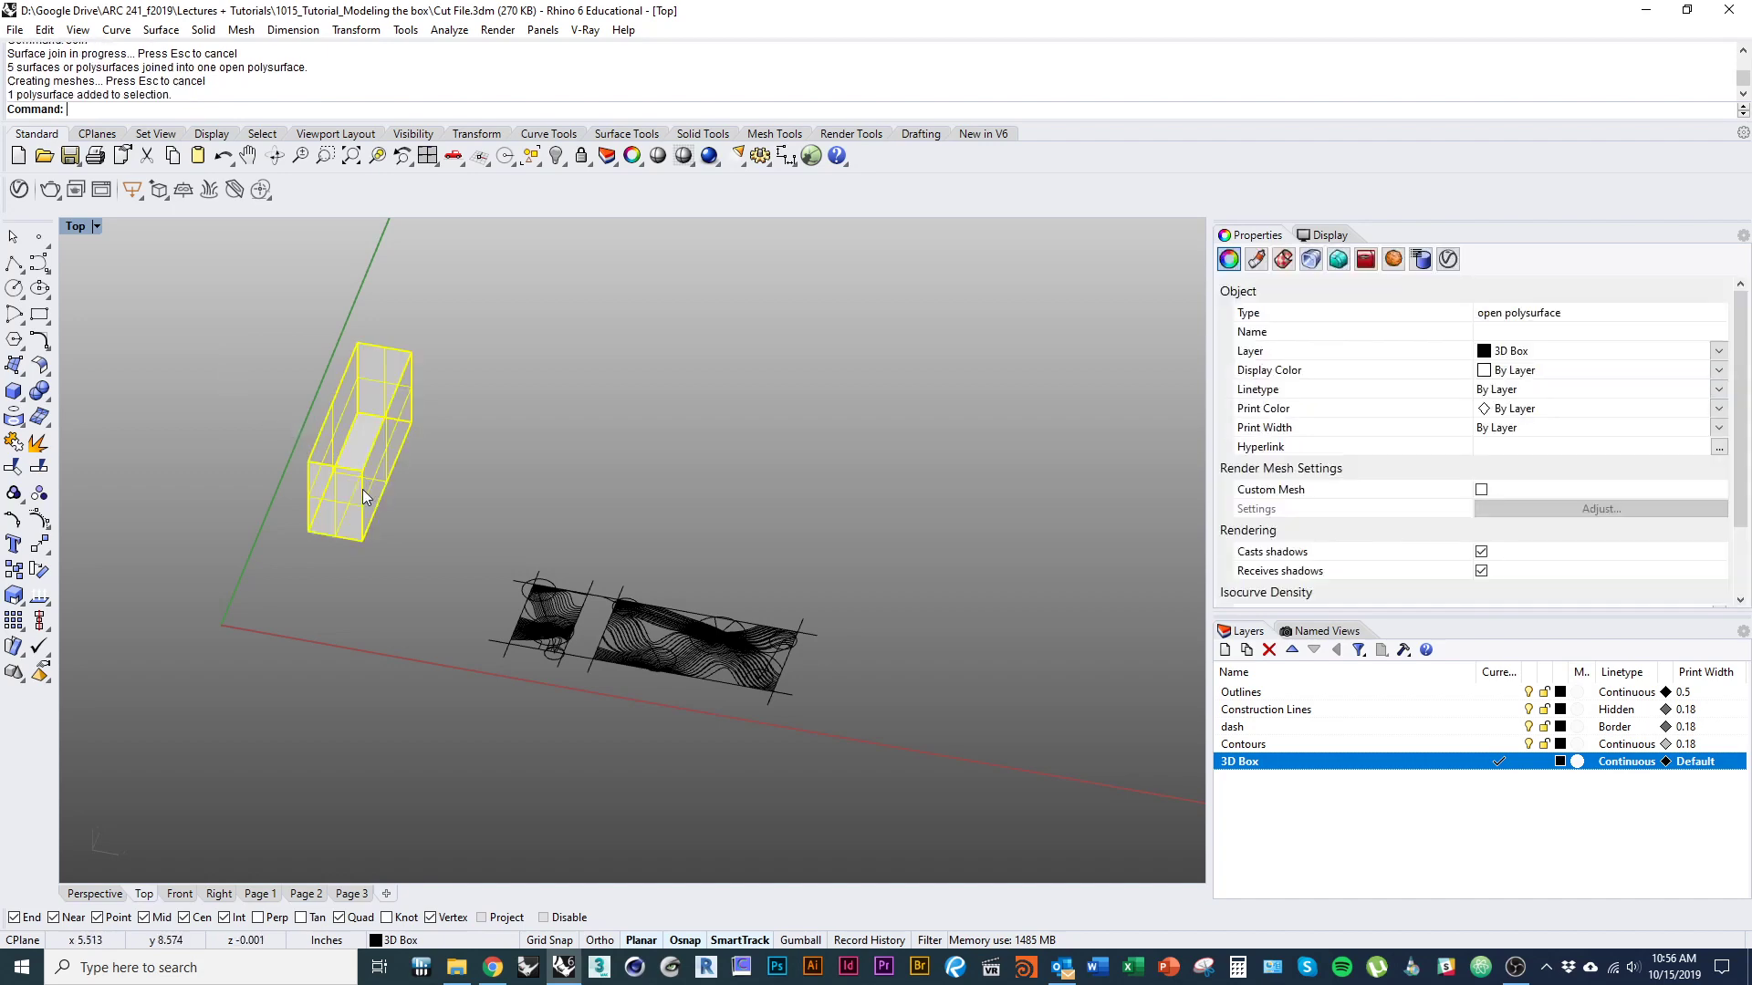
{"action": "type", "text": "Unroll"}
{"action": "key", "text": "Return"}
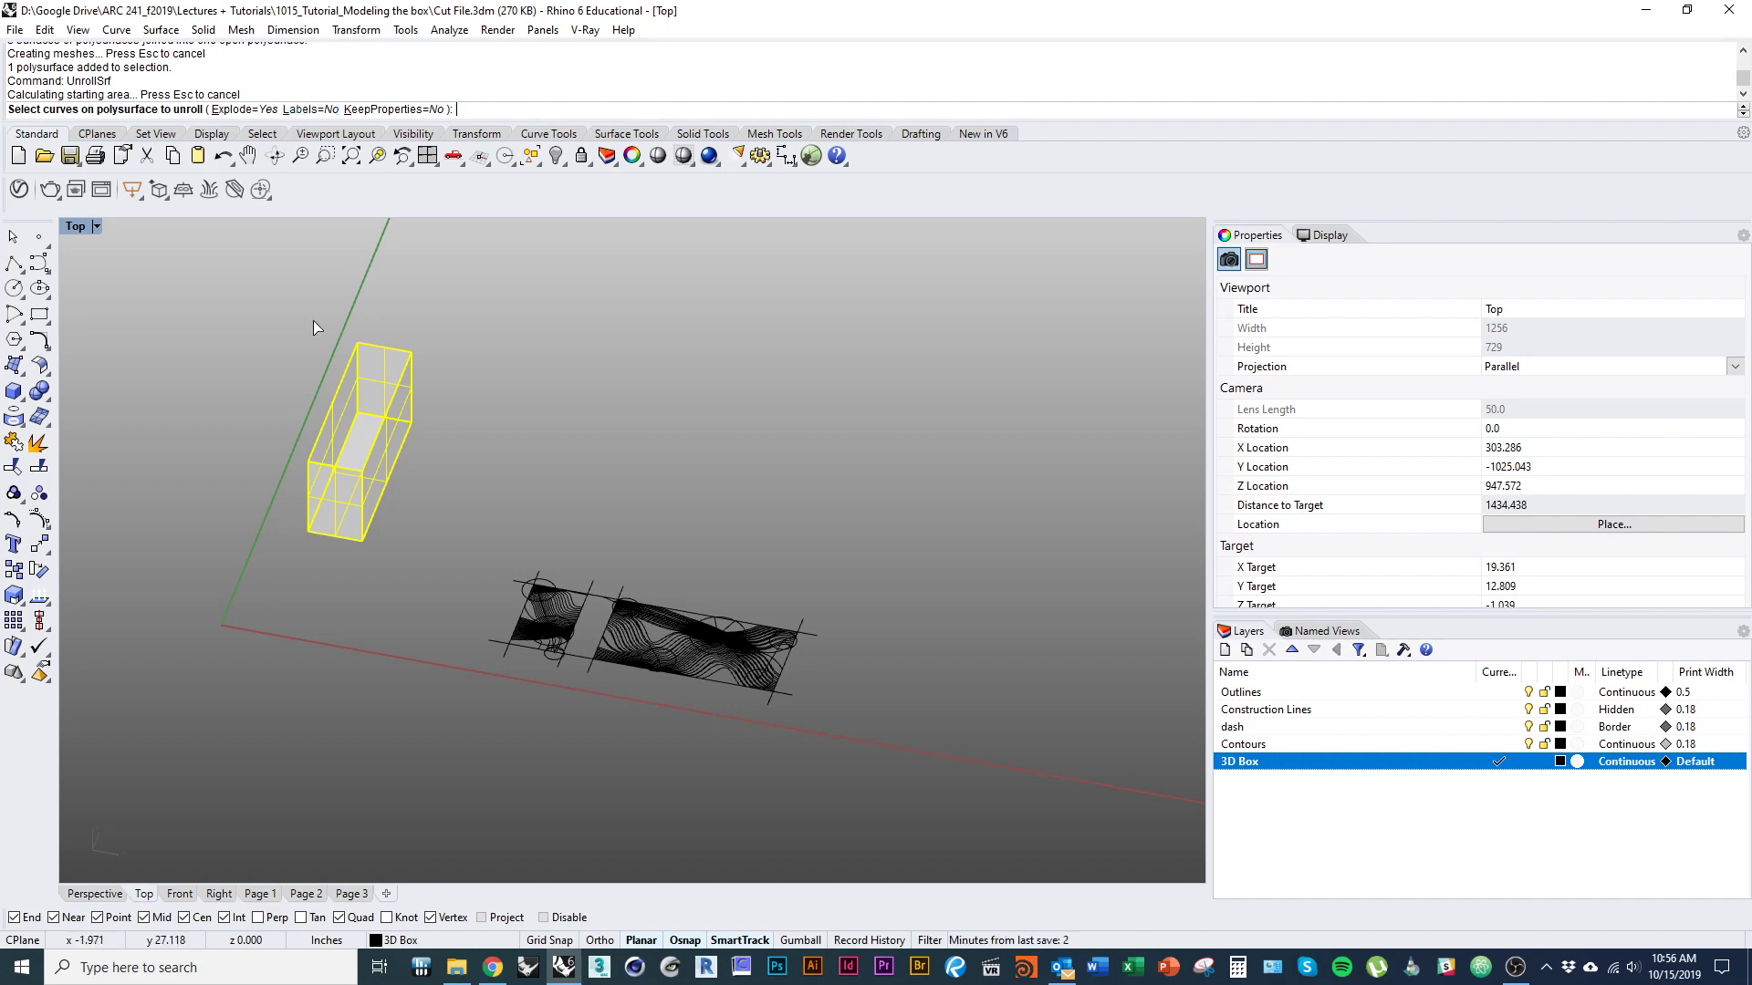
{"action": "key", "text": "Return"}
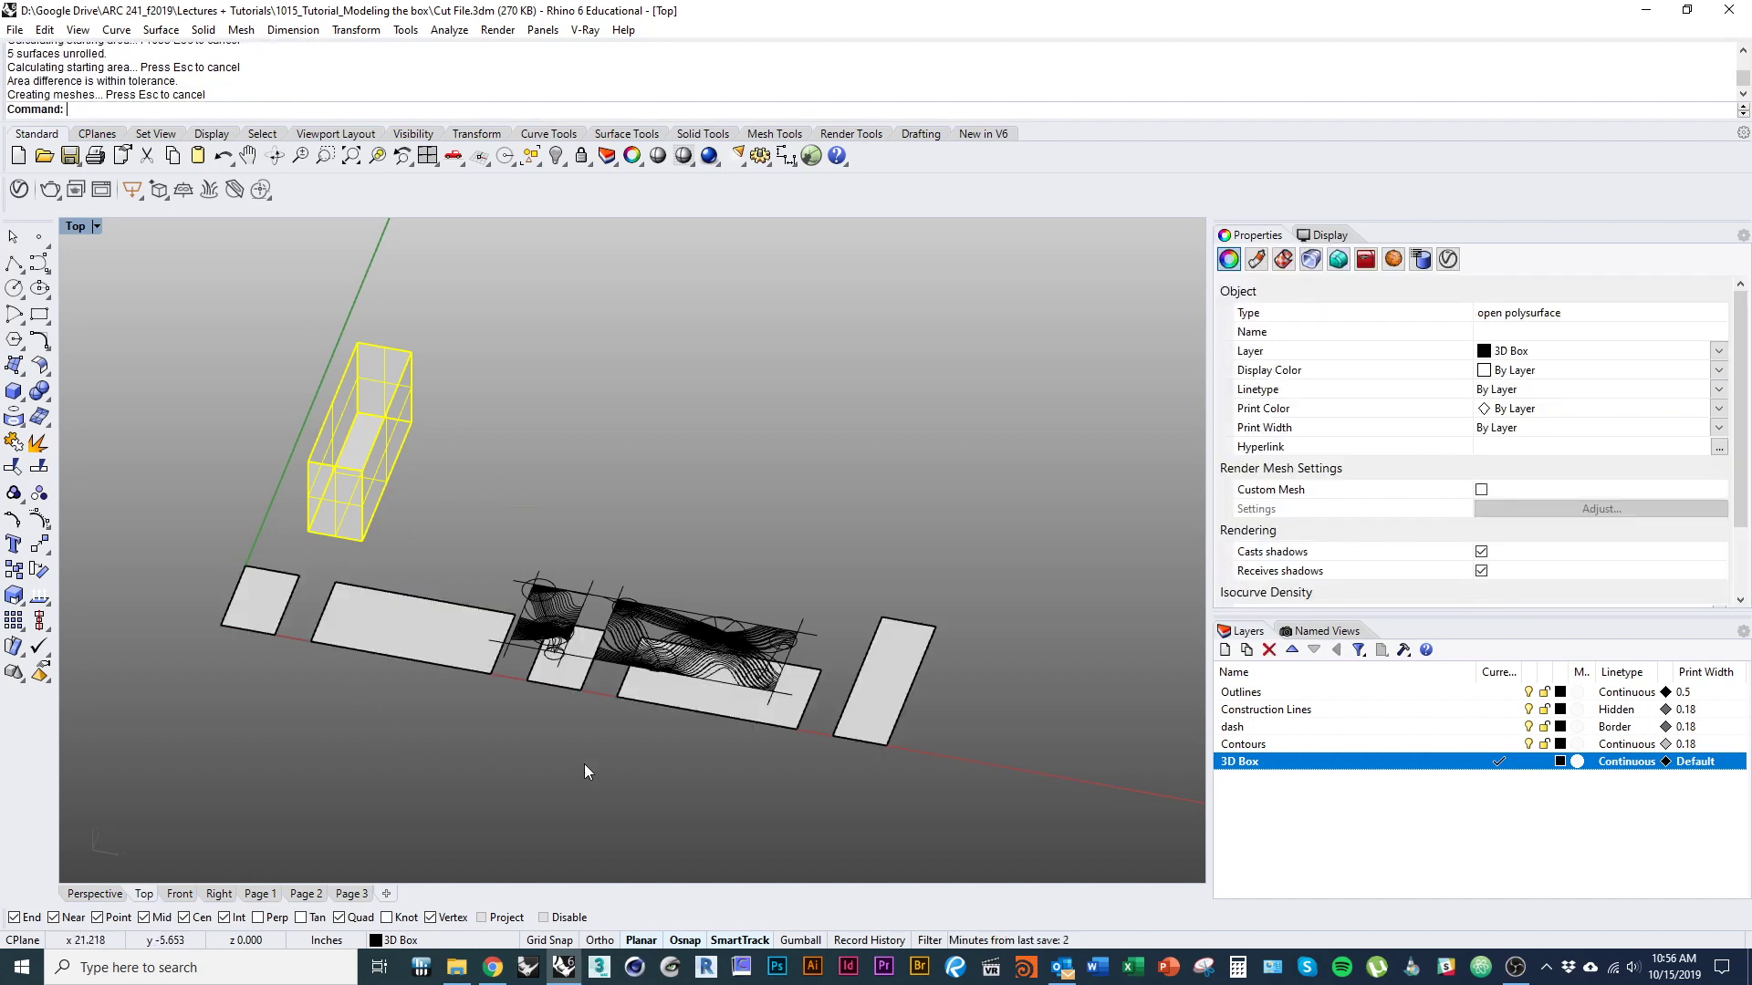
{"action": "left_click", "coordinate": [857, 724]}
{"action": "left_click", "coordinate": [748, 712], "text": "shift"}
{"action": "left_click", "coordinate": [574, 675], "text": "shift"}
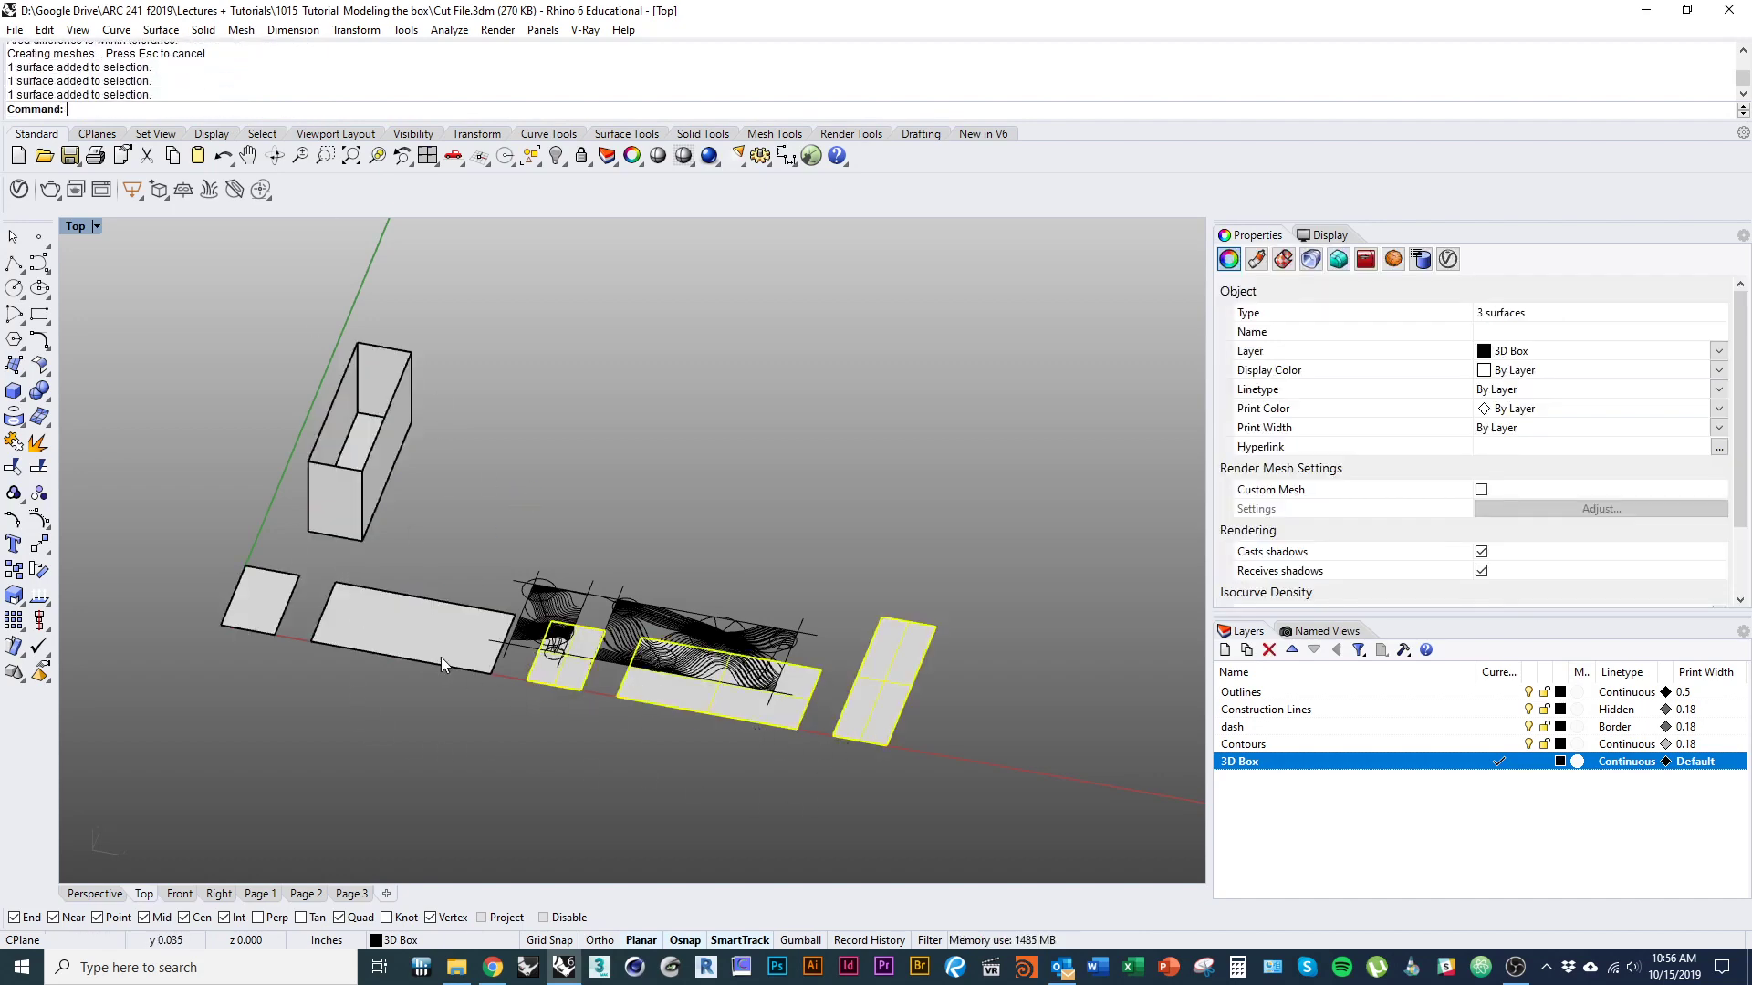
{"action": "left_click", "coordinate": [441, 656], "text": "shift"}
{"action": "left_click", "coordinate": [206, 643]}
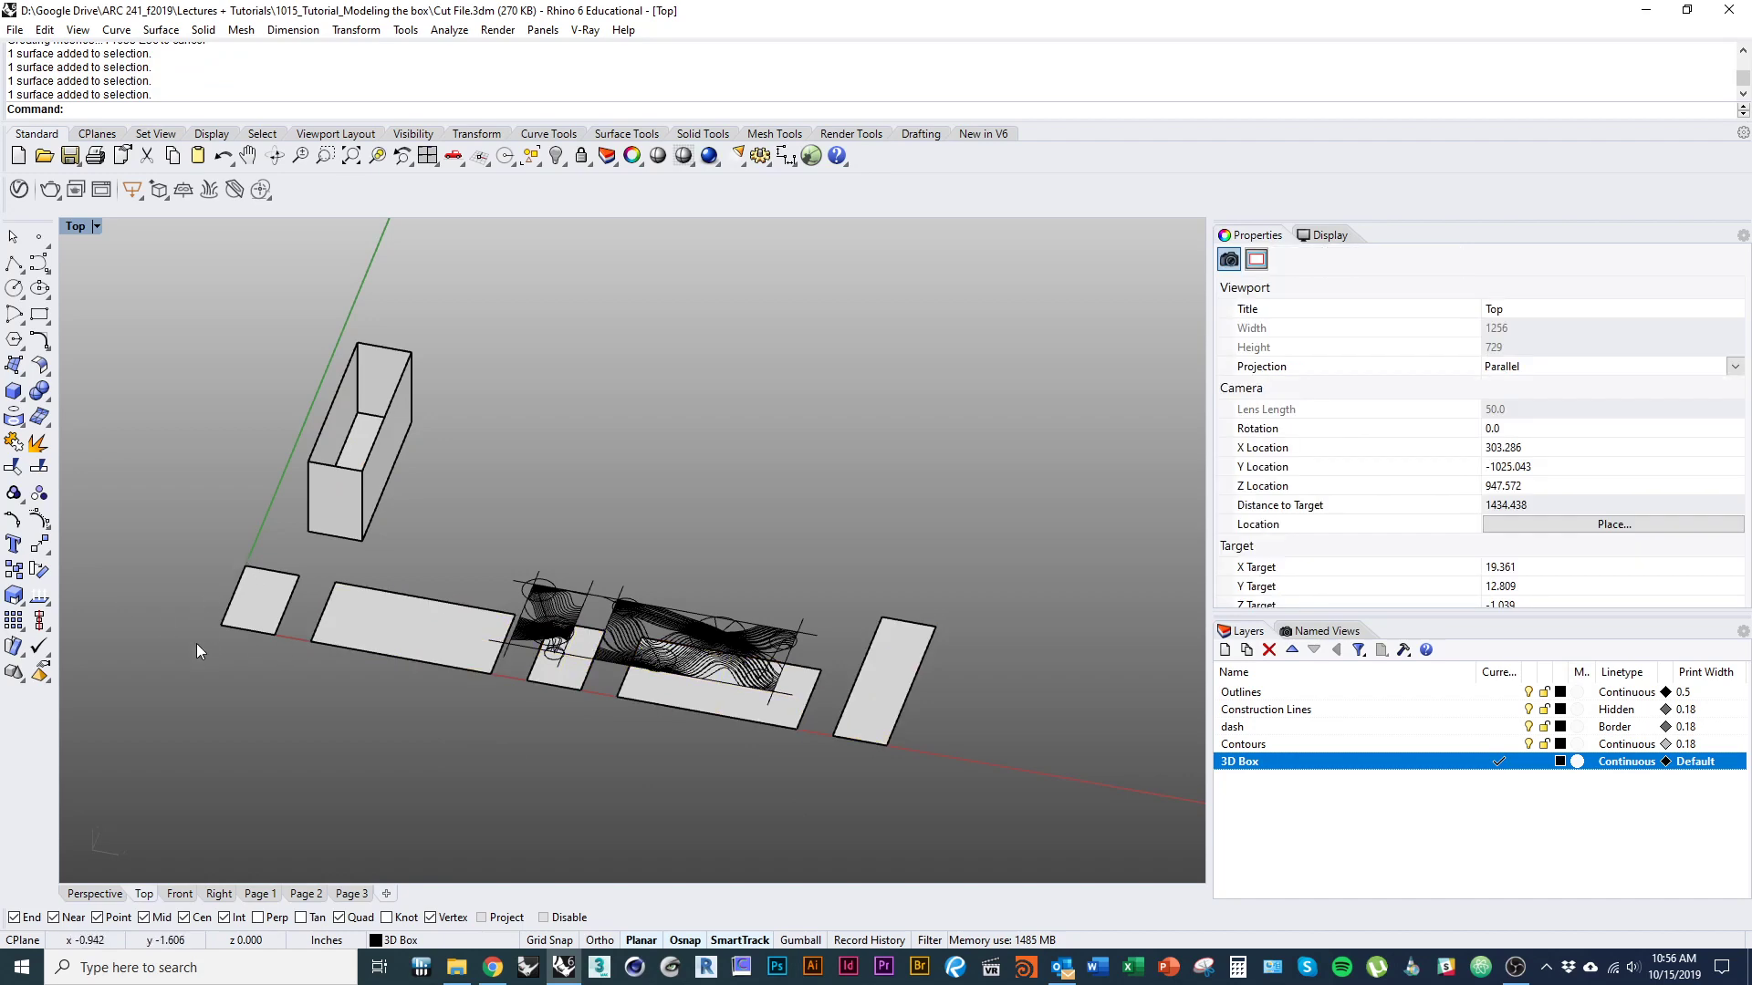
Move all five unrolled panels together to open space clear of the contour drawings.
{"action": "left_click", "coordinate": [406, 644]}
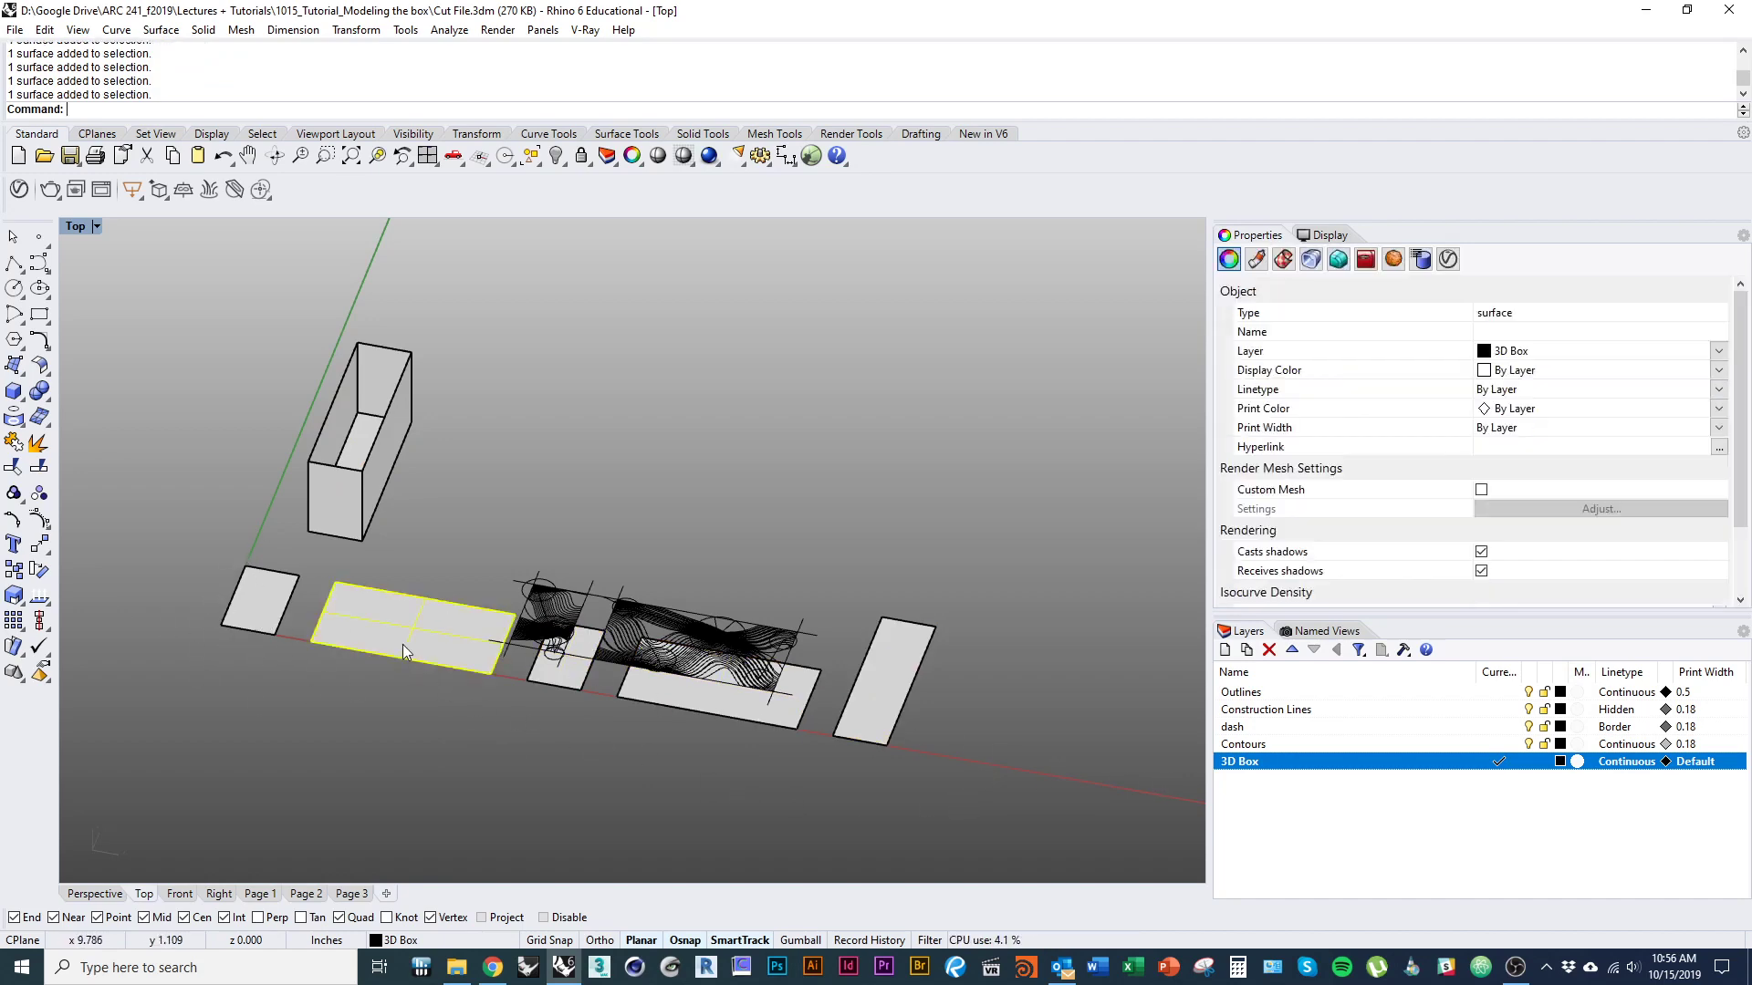
{"action": "left_click", "coordinate": [268, 613], "text": "shift"}
{"action": "left_click", "coordinate": [661, 706], "text": "shift"}
{"action": "left_click", "coordinate": [860, 742], "text": "shift"}
{"action": "left_click_drag", "start_coordinate": [893, 721], "coordinate": [735, 654]}
{"action": "scroll", "coordinate": [589, 680], "scroll_direction": "down", "scroll_amount": 12}
{"action": "scroll", "coordinate": [677, 674], "scroll_direction": "up", "scroll_amount": 12}
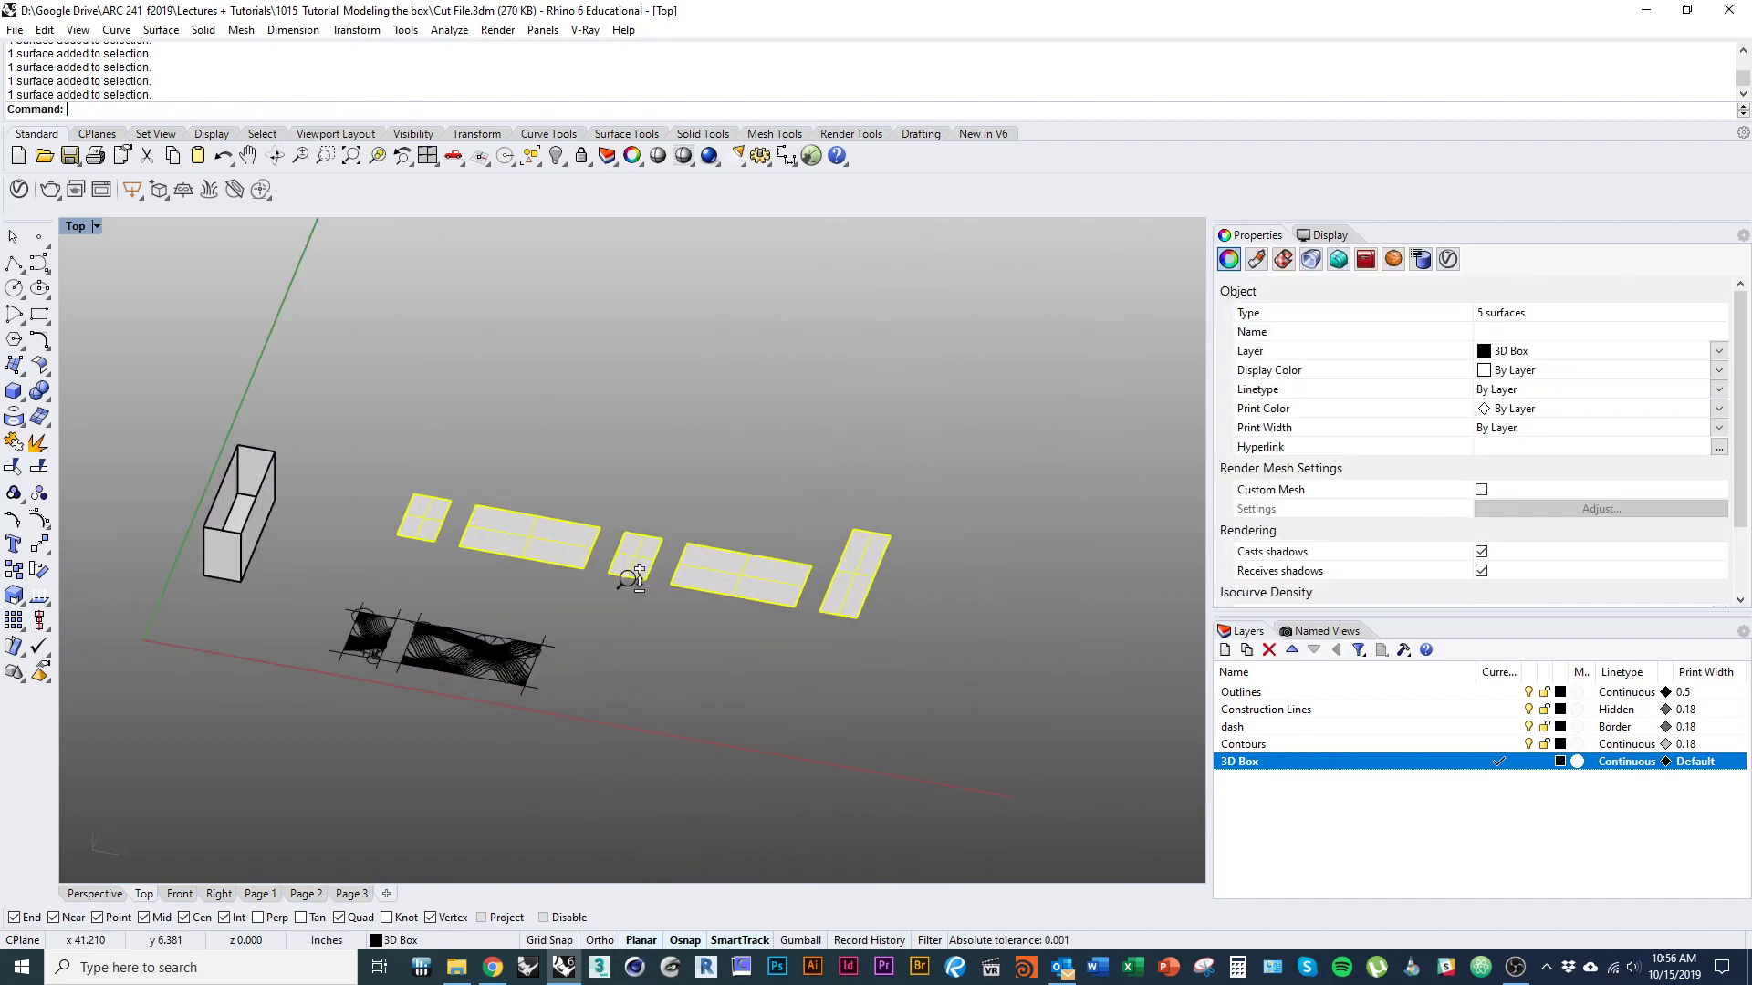
Restore the straight-down Top view and frame the five unrolled panels.
{"action": "left_click", "coordinate": [646, 663]}
{"action": "right_click_drag", "start_coordinate": [646, 664], "coordinate": [573, 662]}
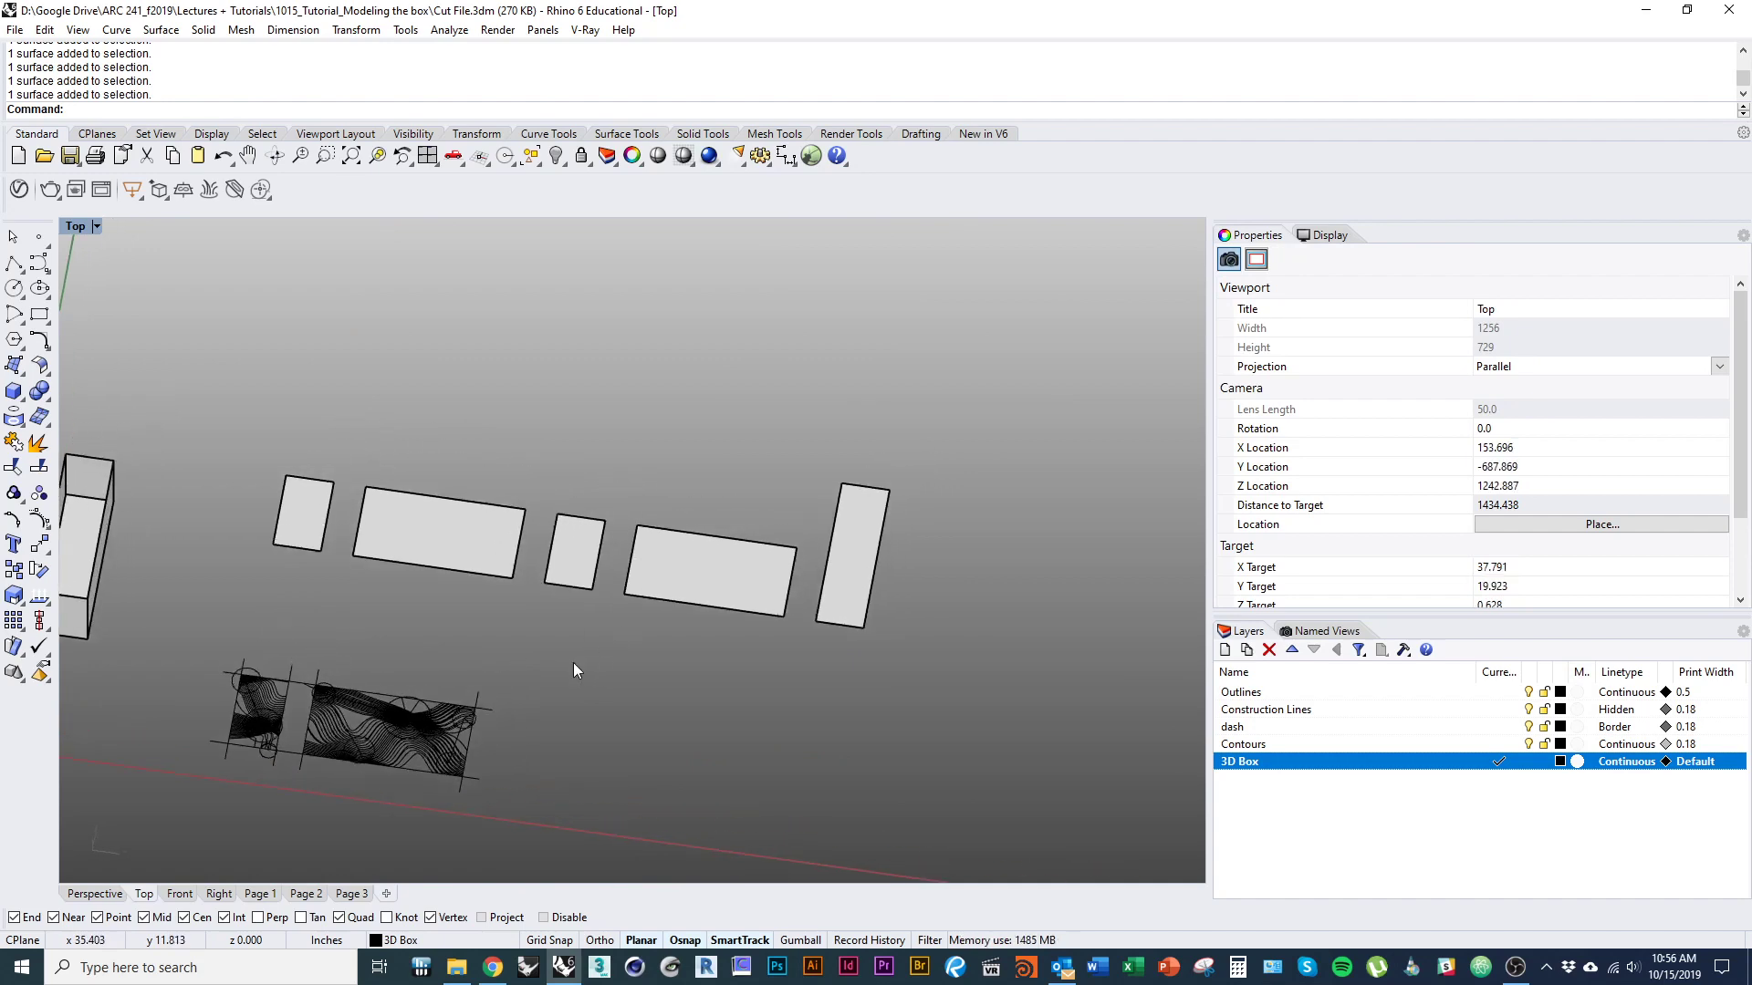
{"action": "type", "text": "Top"}
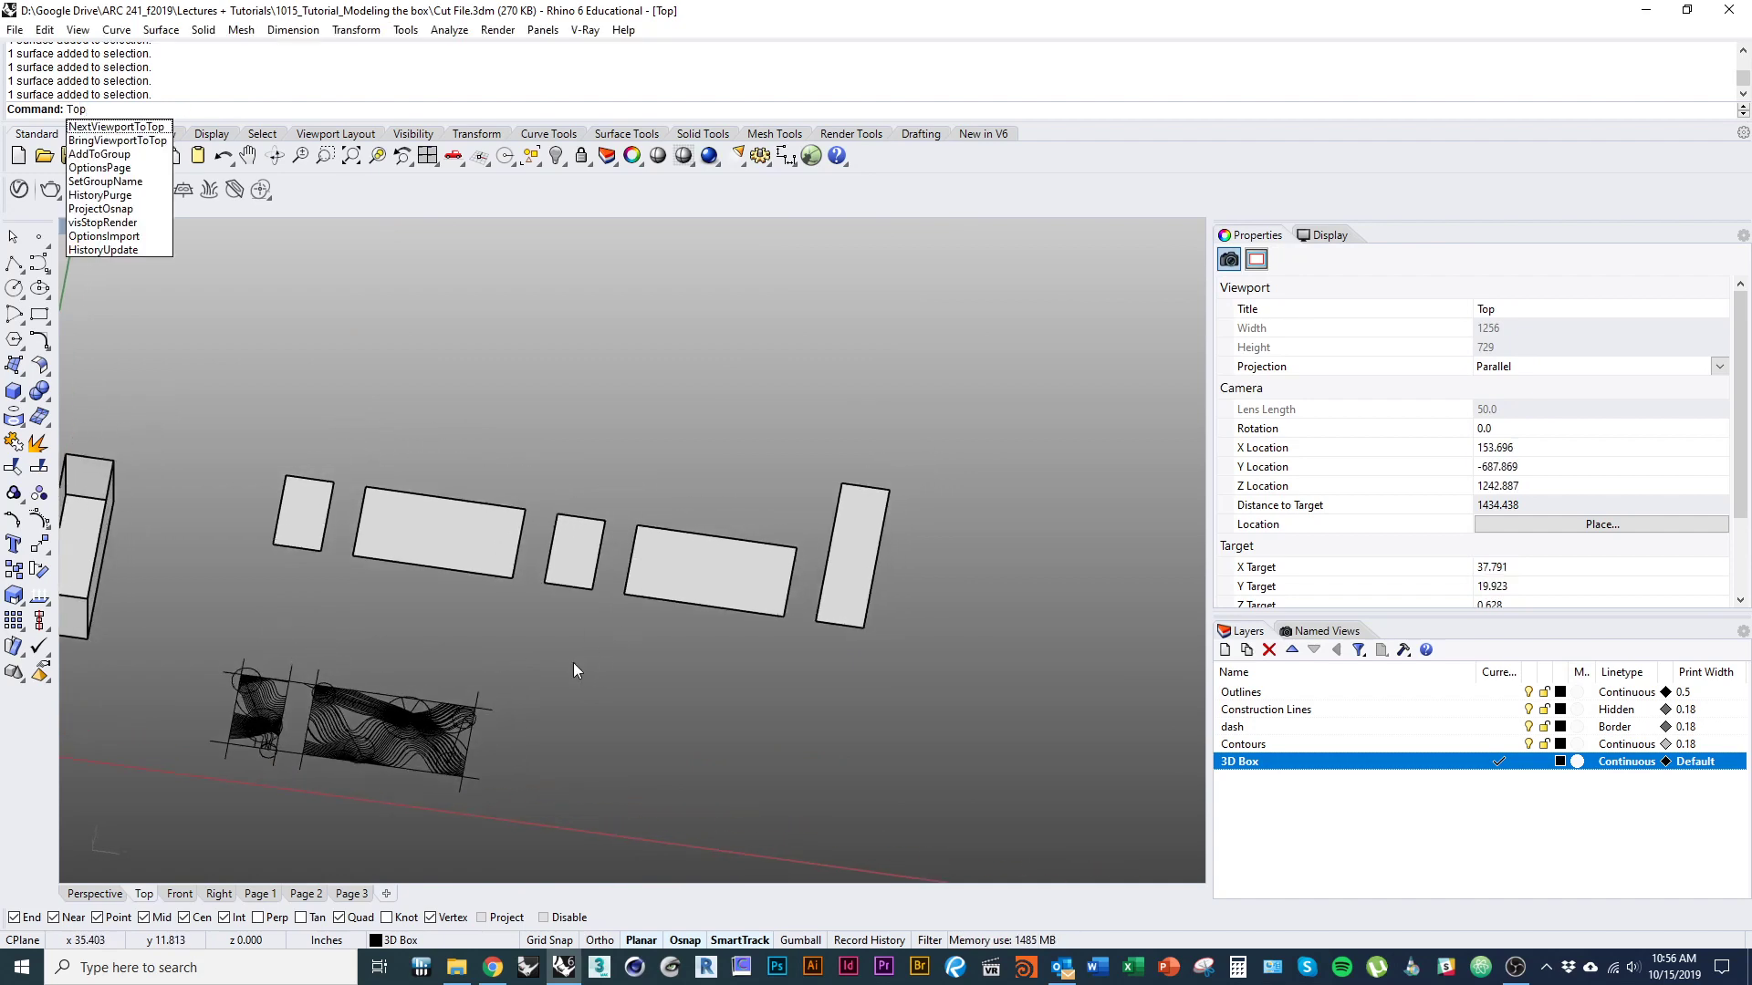
{"action": "key", "text": "Return"}
{"action": "right_click_drag", "start_coordinate": [591, 668], "coordinate": [544, 724]}
{"action": "scroll", "coordinate": [557, 677], "scroll_direction": "up", "scroll_amount": 1}
{"action": "left_click", "coordinate": [497, 605]}
{"action": "left_click", "coordinate": [582, 643]}
{"action": "left_click", "coordinate": [282, 644]}
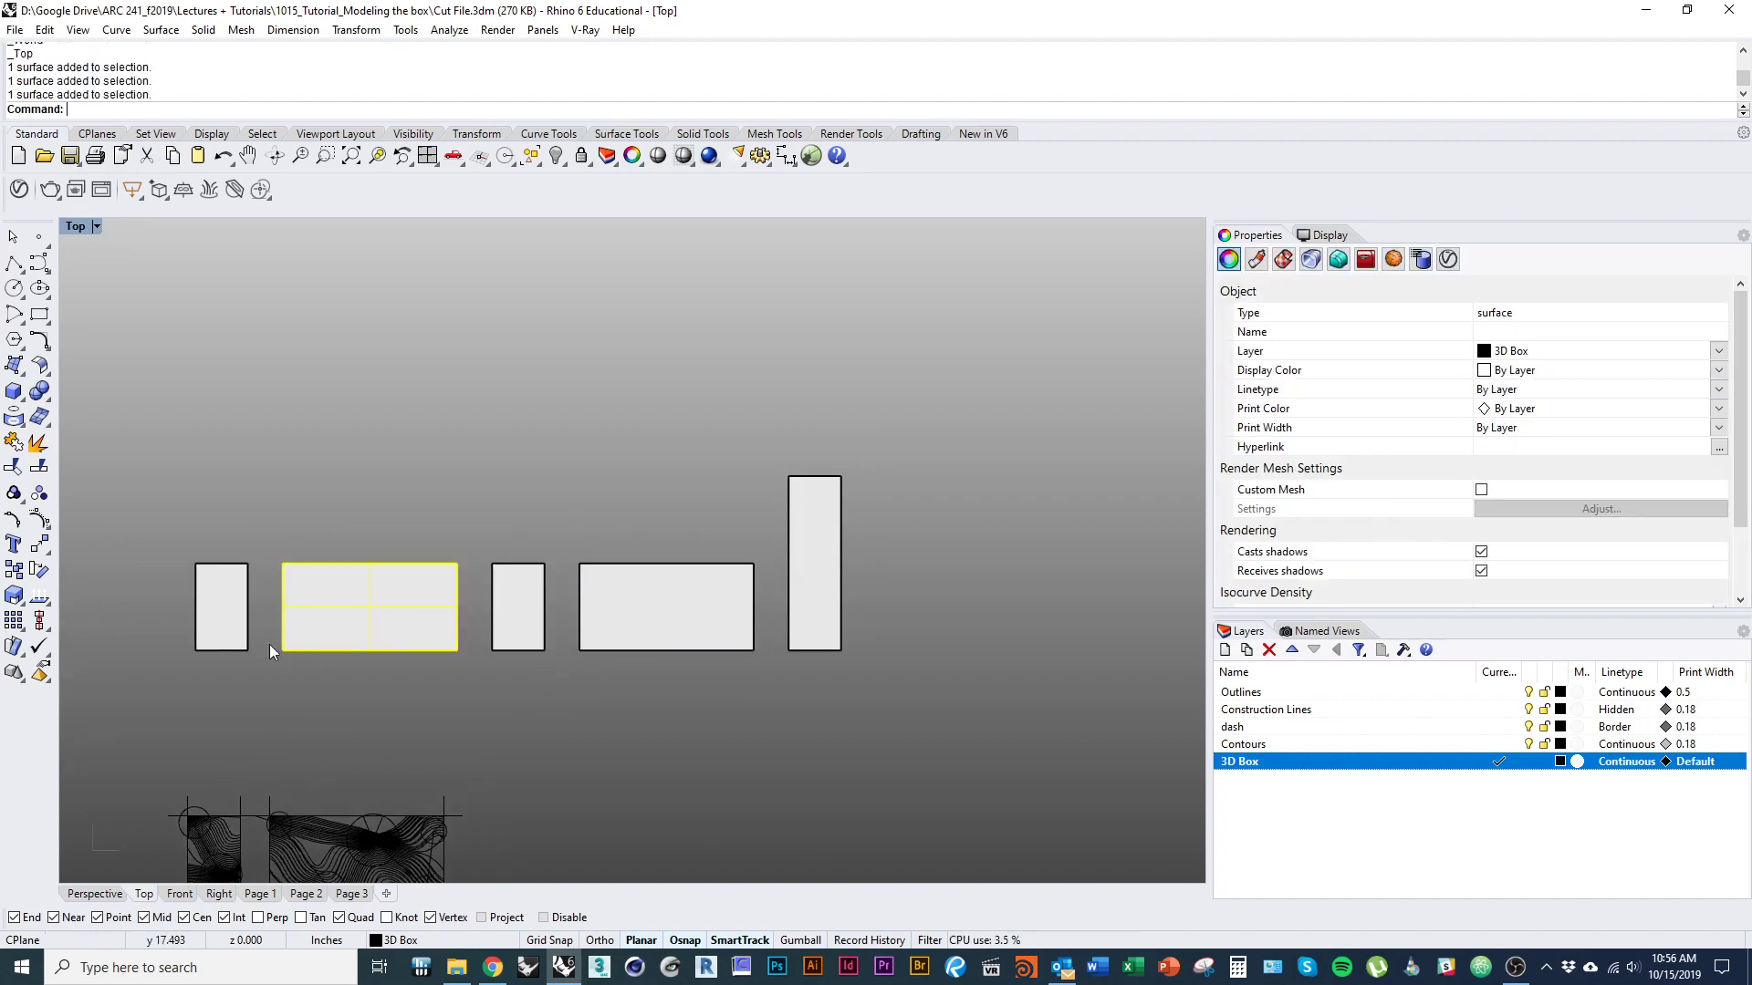
{"action": "left_click", "coordinate": [248, 644]}
{"action": "left_click", "coordinate": [474, 728]}
{"action": "right_click_drag", "start_coordinate": [735, 739], "coordinate": [671, 716]}
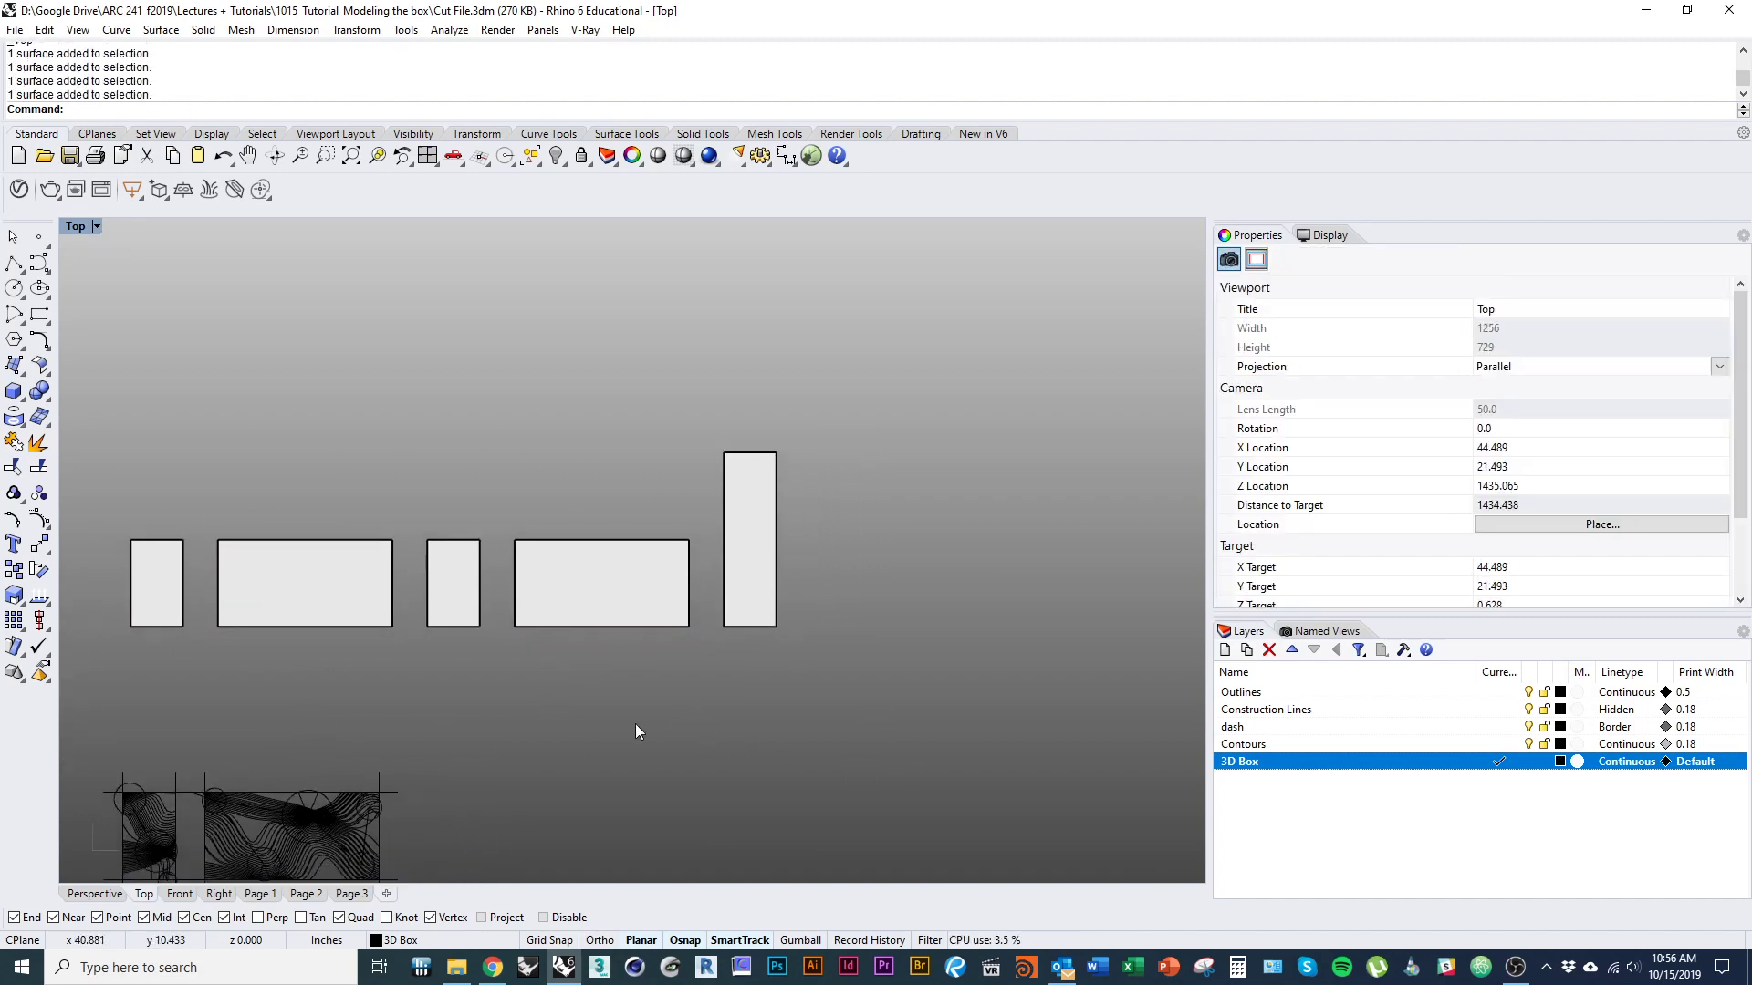
Orient the upright panel, without copying or scaling, lengthwise along the upper edge of the adjacent wide panel, and shift it up slightly to leave a gap.
{"action": "left_click", "coordinate": [755, 611]}
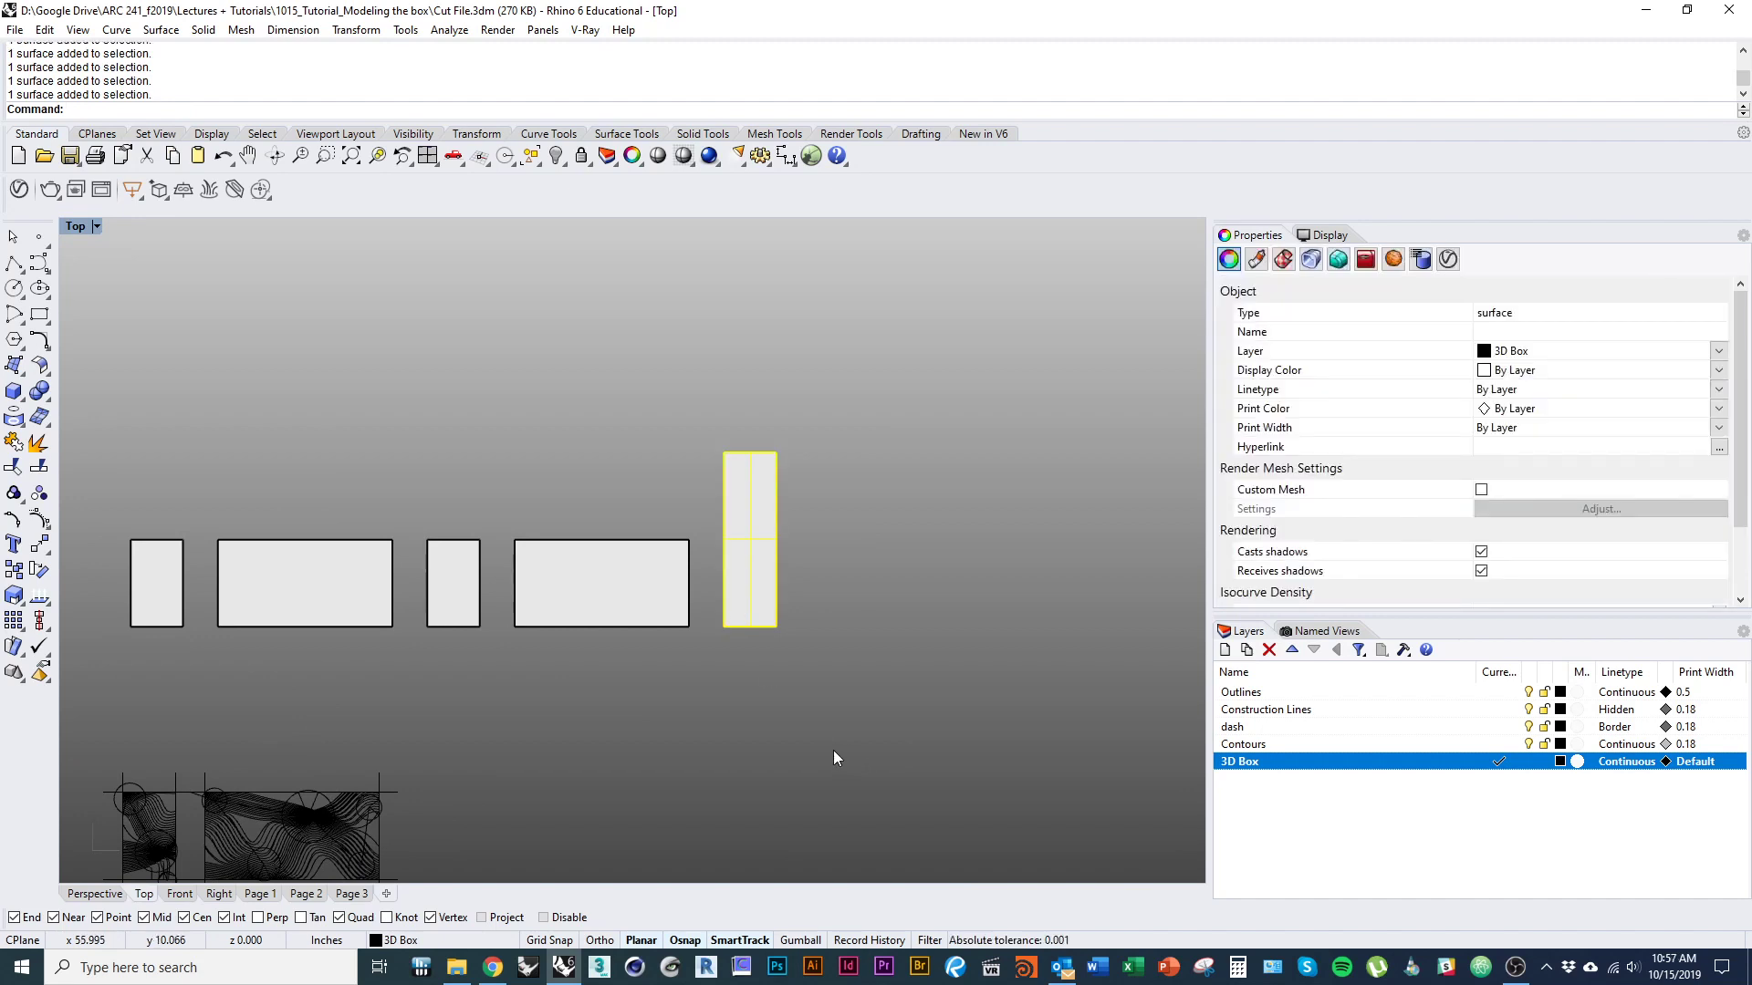
{"action": "type", "text": "orient"}
{"action": "key", "text": "Return"}
{"action": "left_click", "coordinate": [723, 626]}
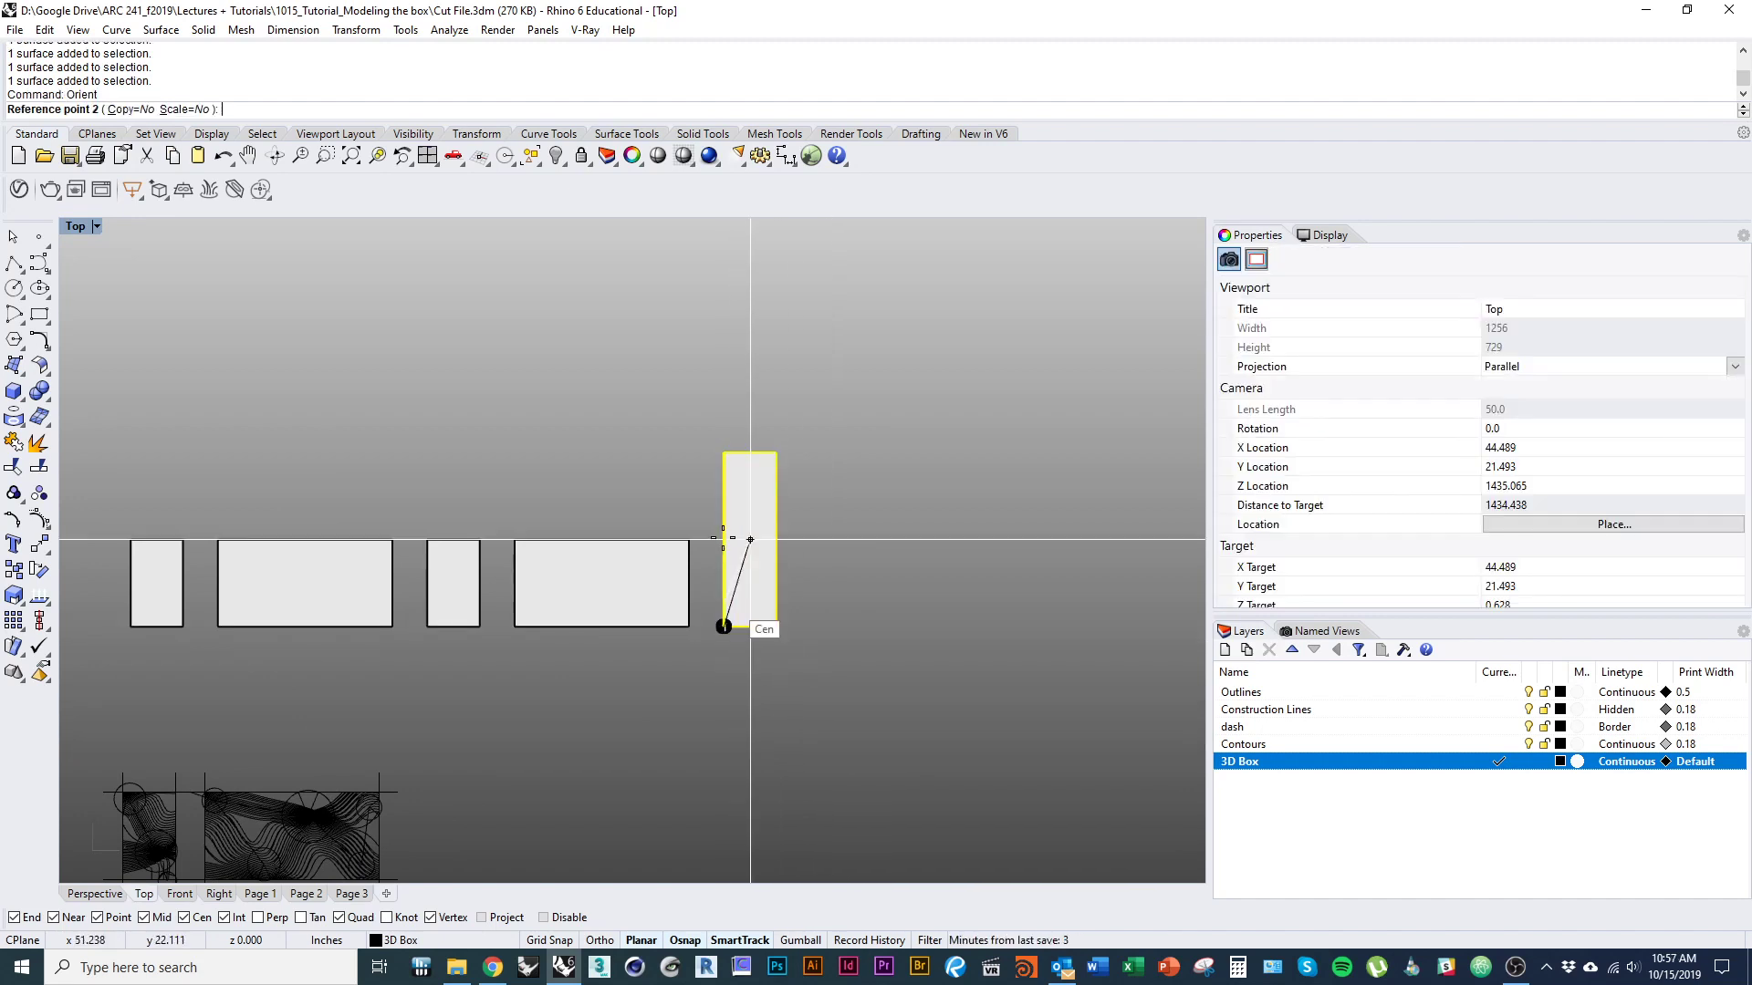
{"action": "left_click", "coordinate": [723, 452]}
{"action": "left_click", "coordinate": [688, 540]}
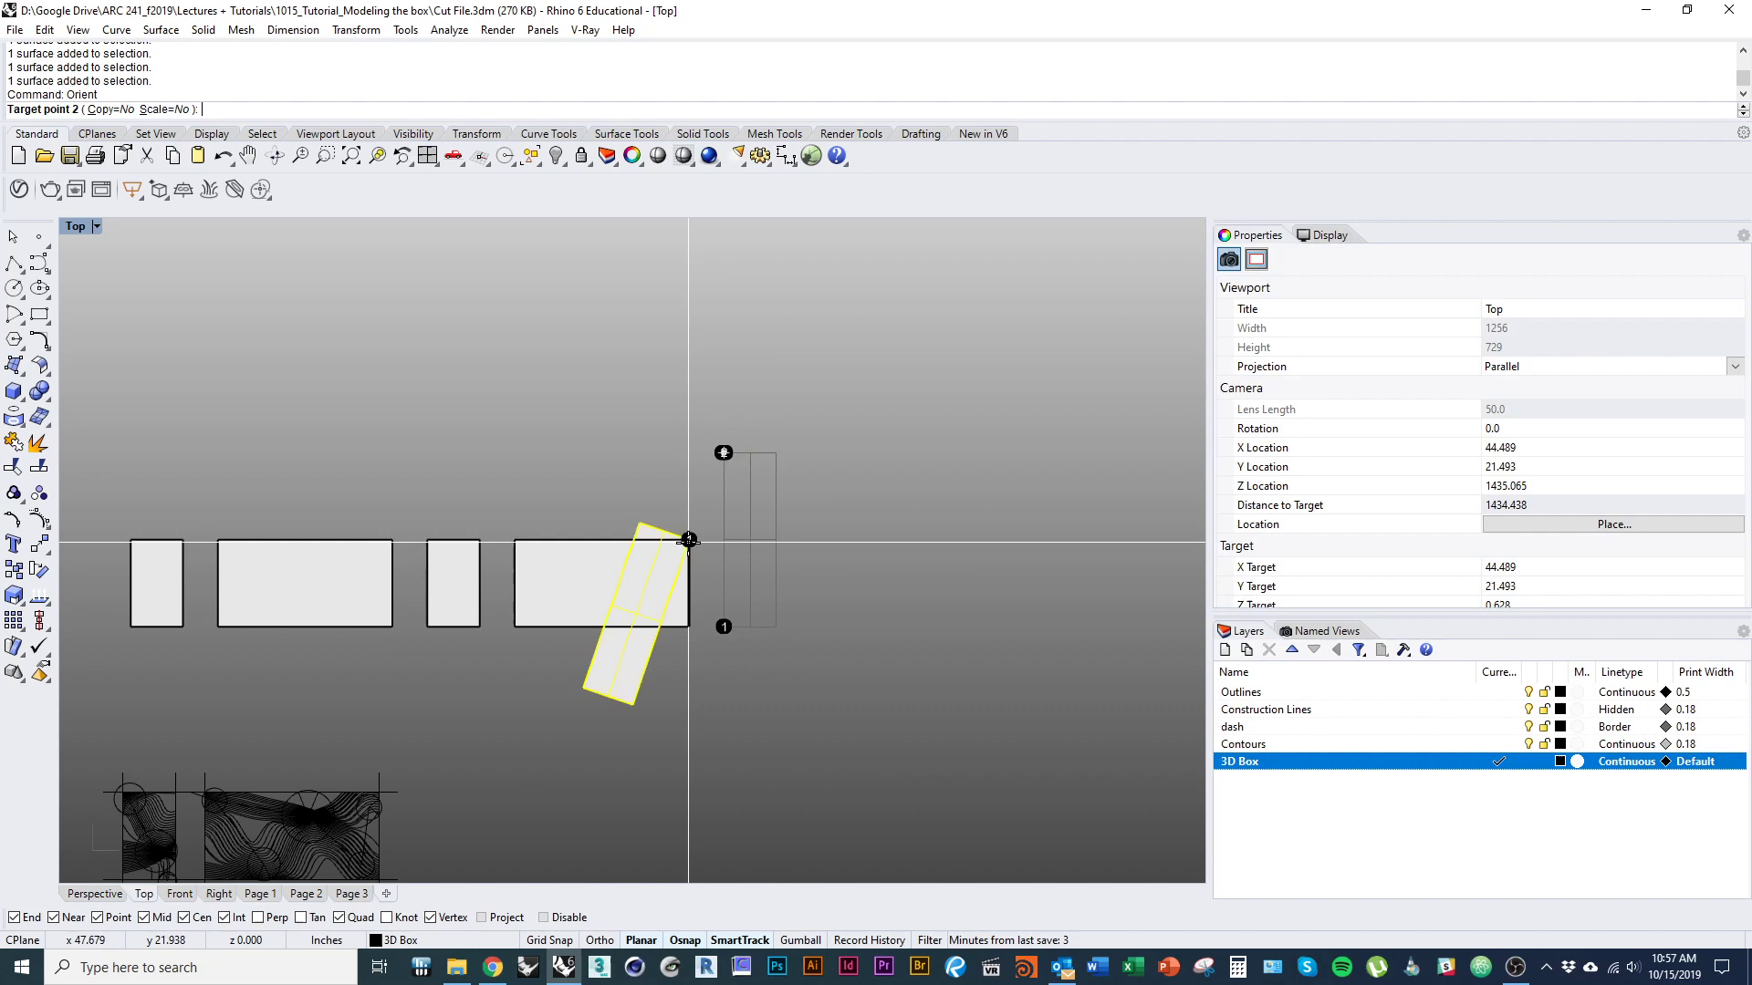
{"action": "left_click", "coordinate": [514, 539]}
{"action": "left_click_drag", "start_coordinate": [618, 524], "coordinate": [617, 504], "text": "shift"}
{"action": "key", "text": "Escape"}
Duplicate the borders of all five panels as curves on the current layer with DupBorder.
{"action": "right_click_drag", "start_coordinate": [632, 593], "coordinate": [717, 593]}
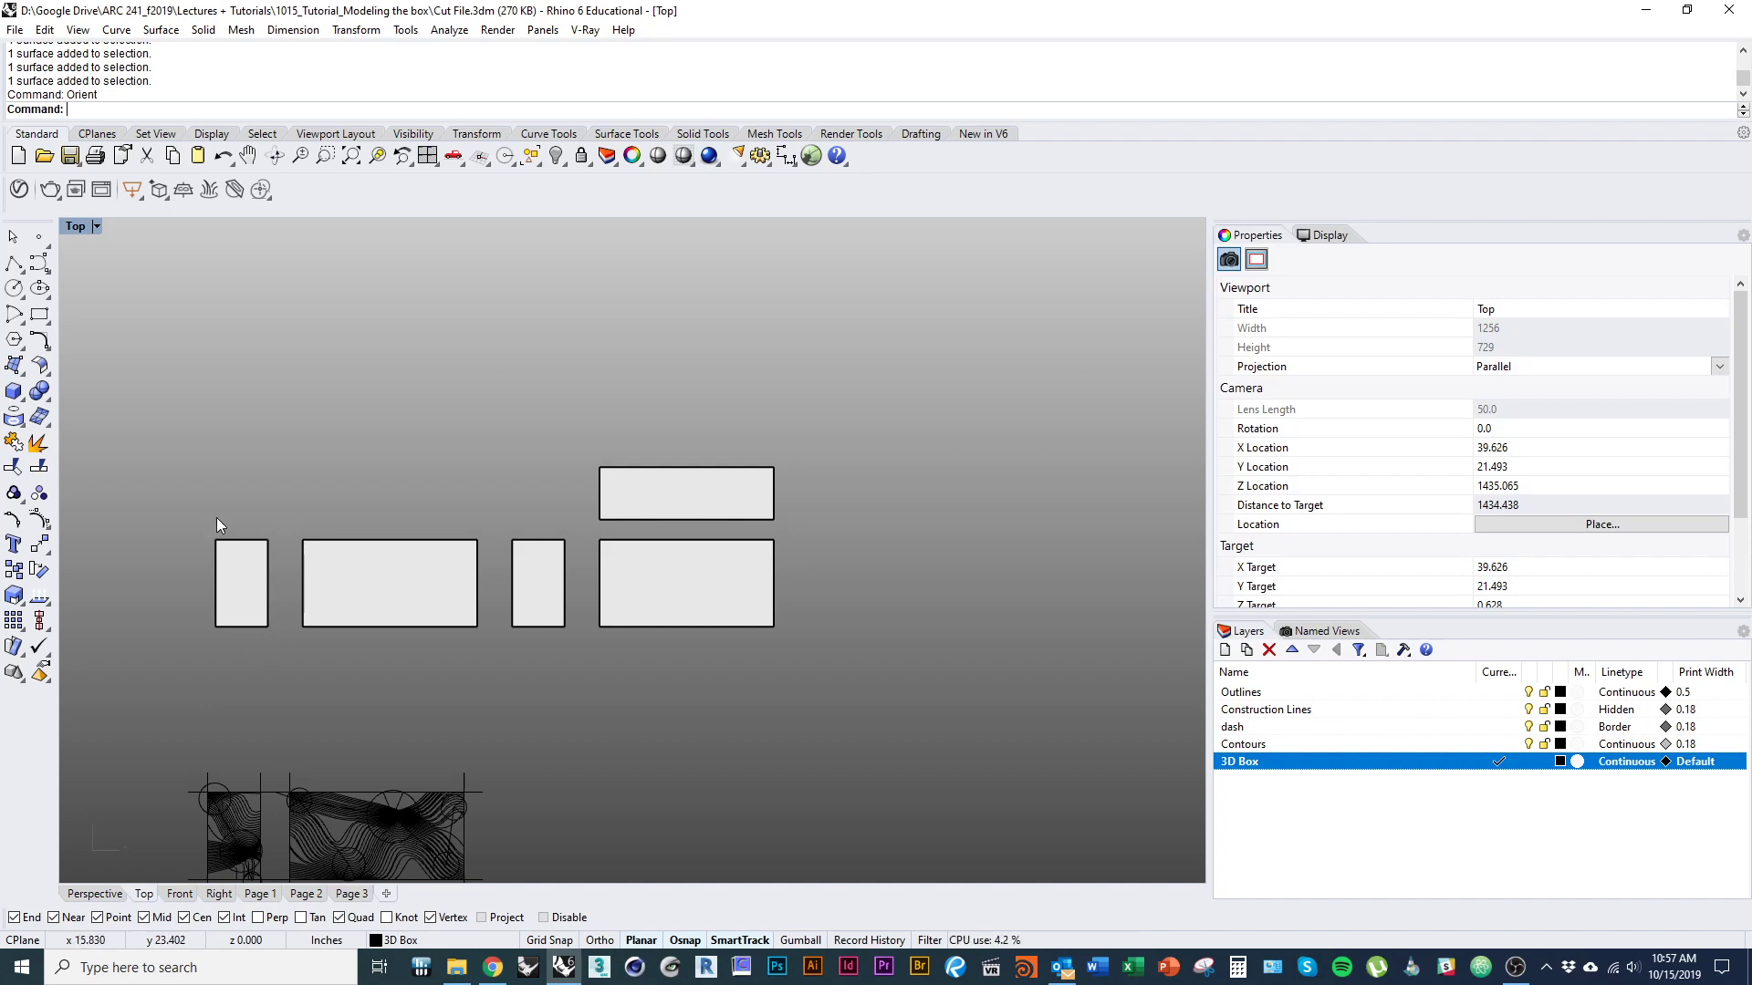
{"action": "type", "text": "DupBorder"}
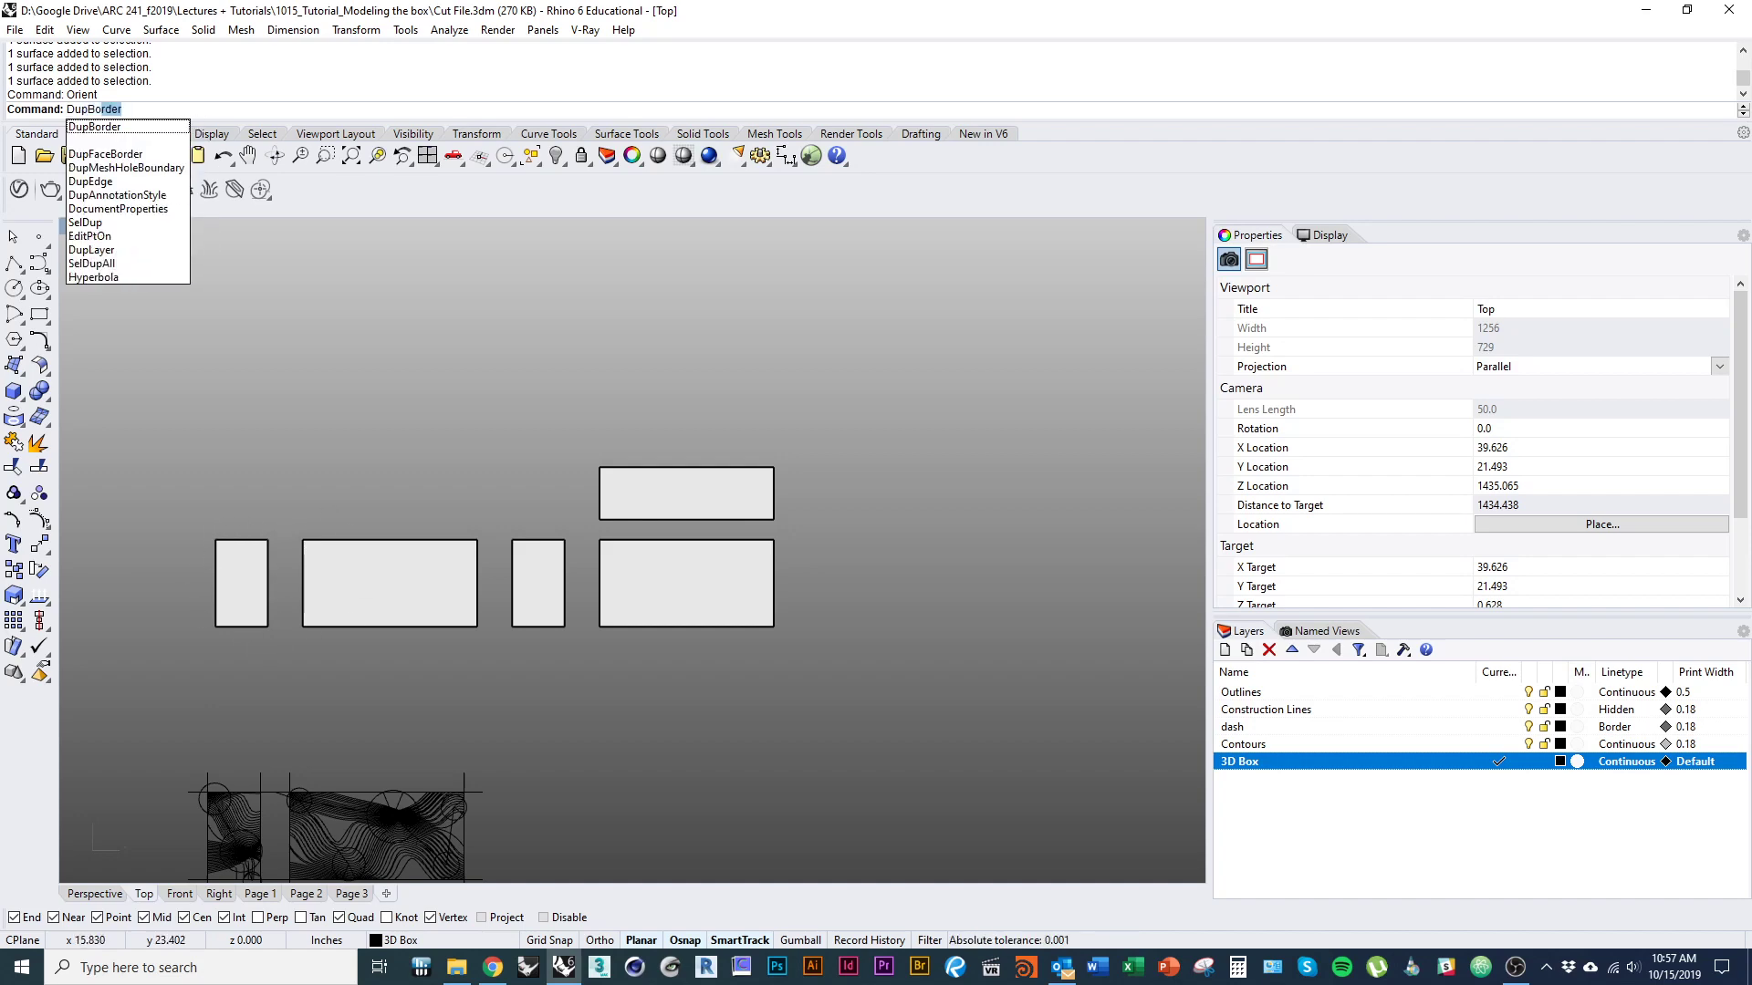
{"action": "key", "text": "Return"}
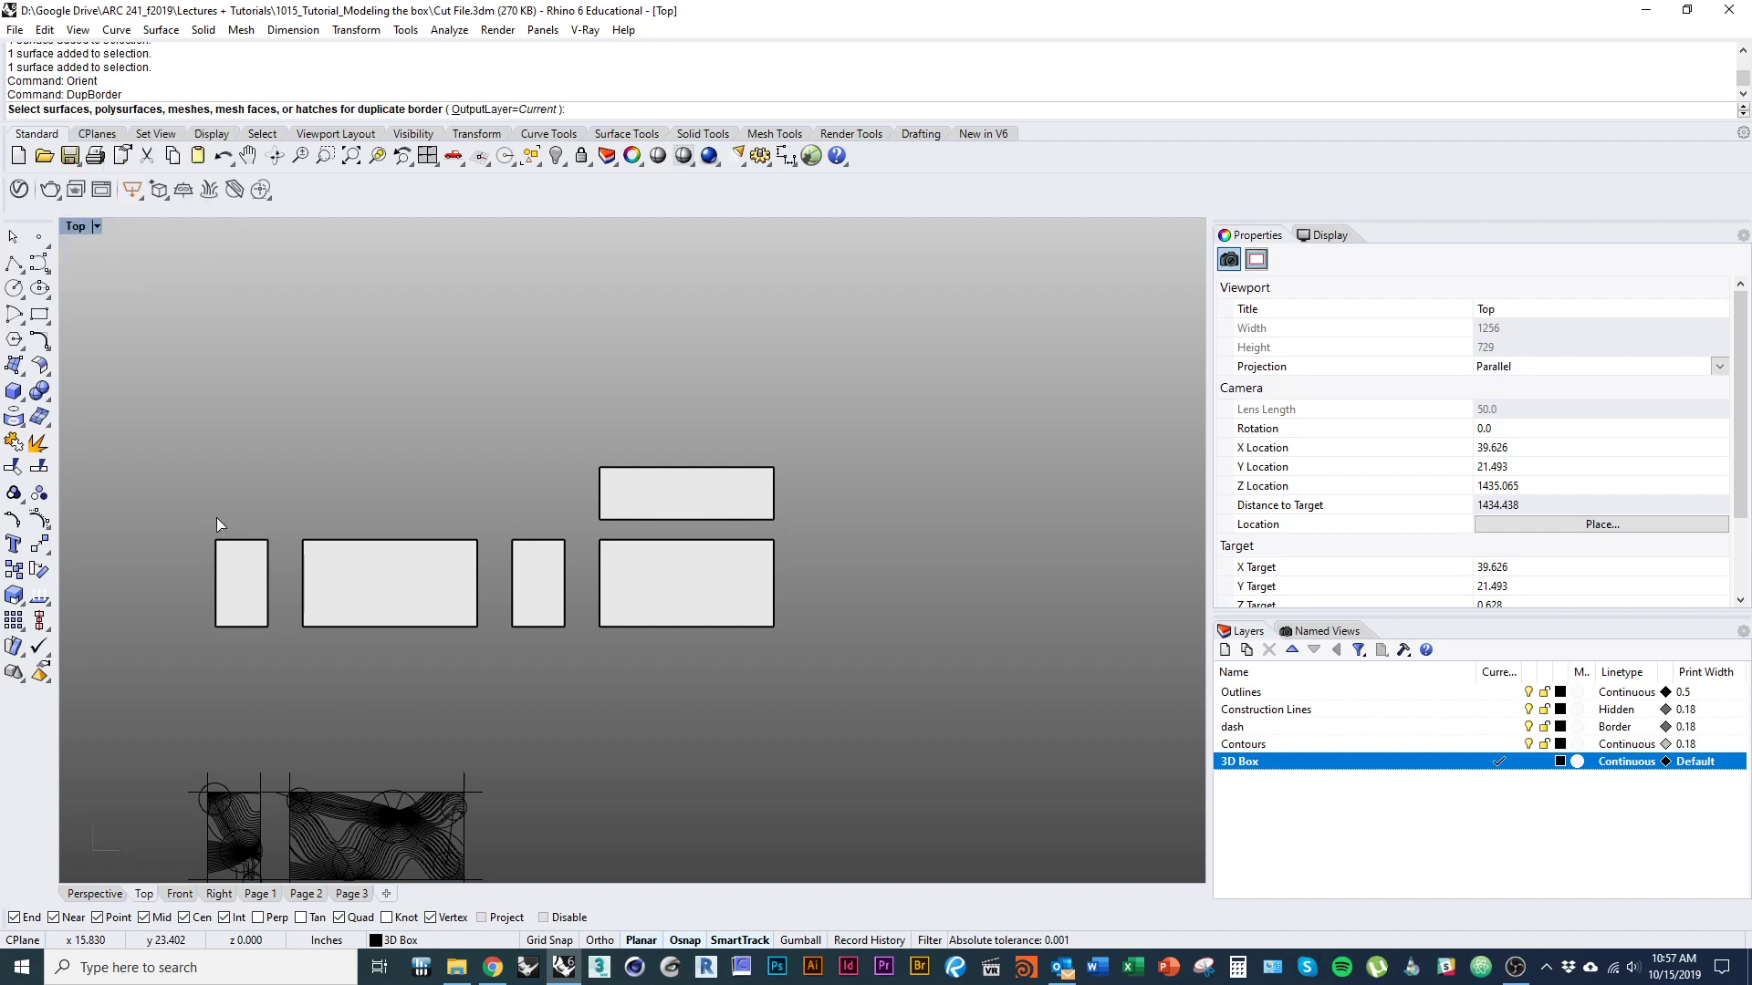
{"action": "left_click_drag", "start_coordinate": [113, 386], "coordinate": [896, 710]}
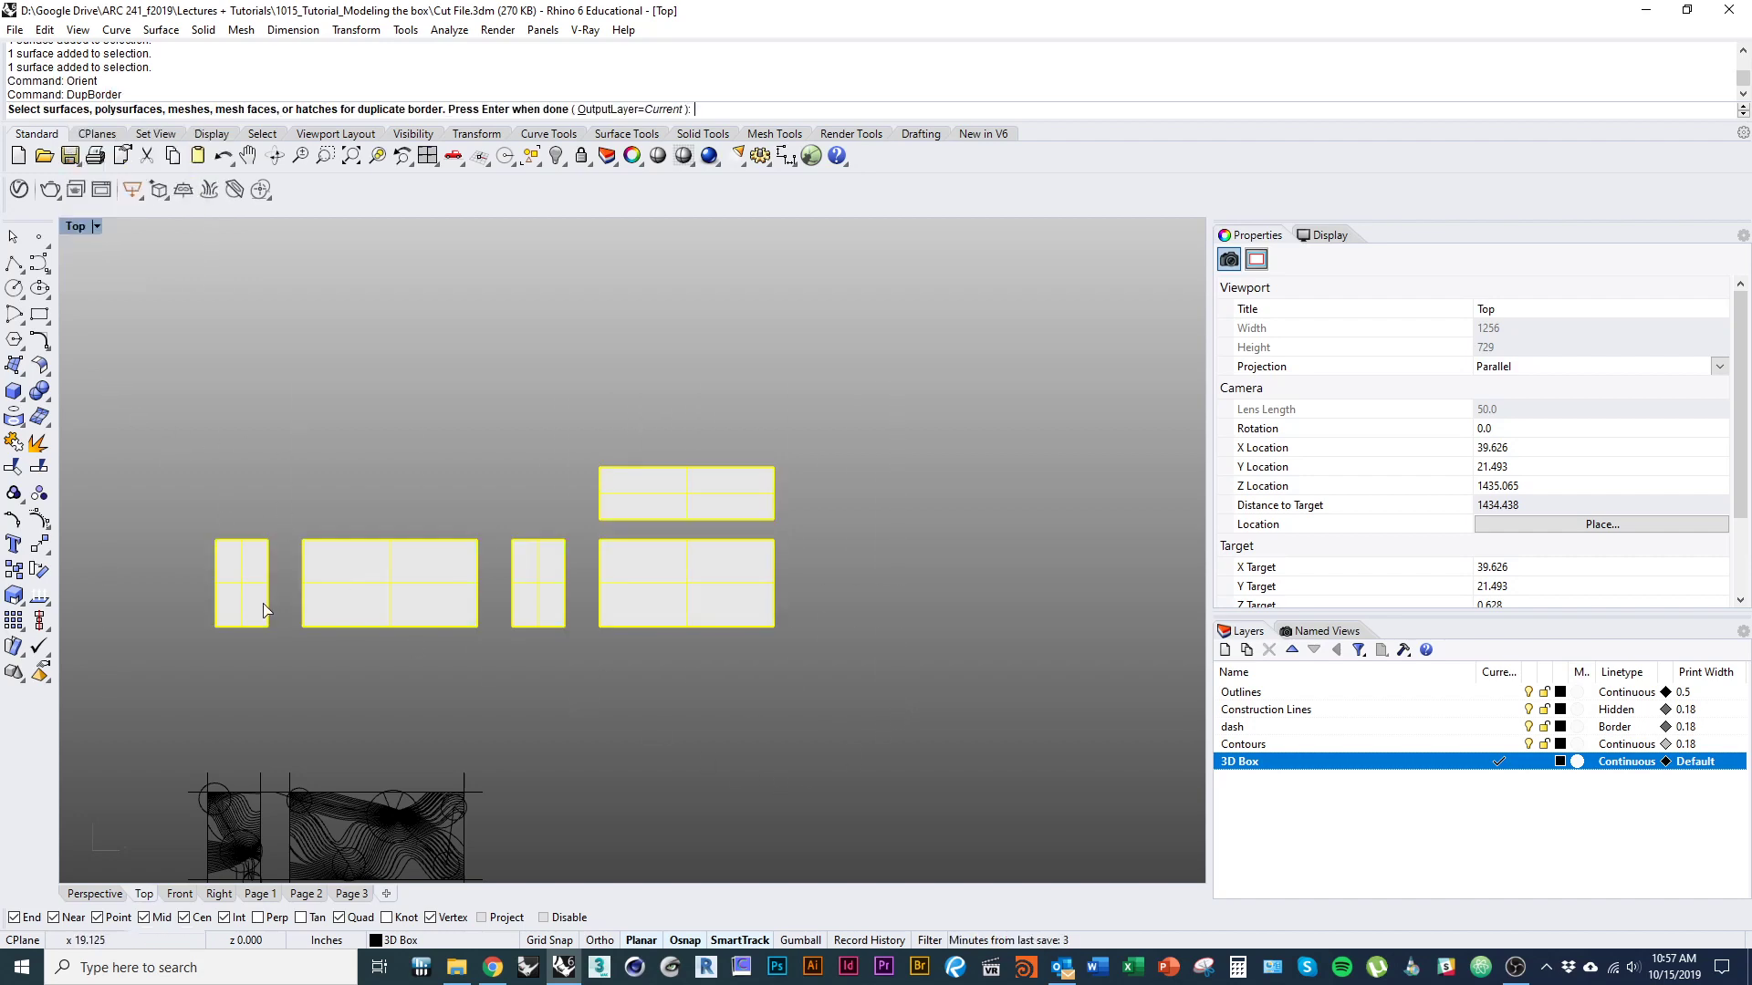
{"action": "key", "text": "Return"}
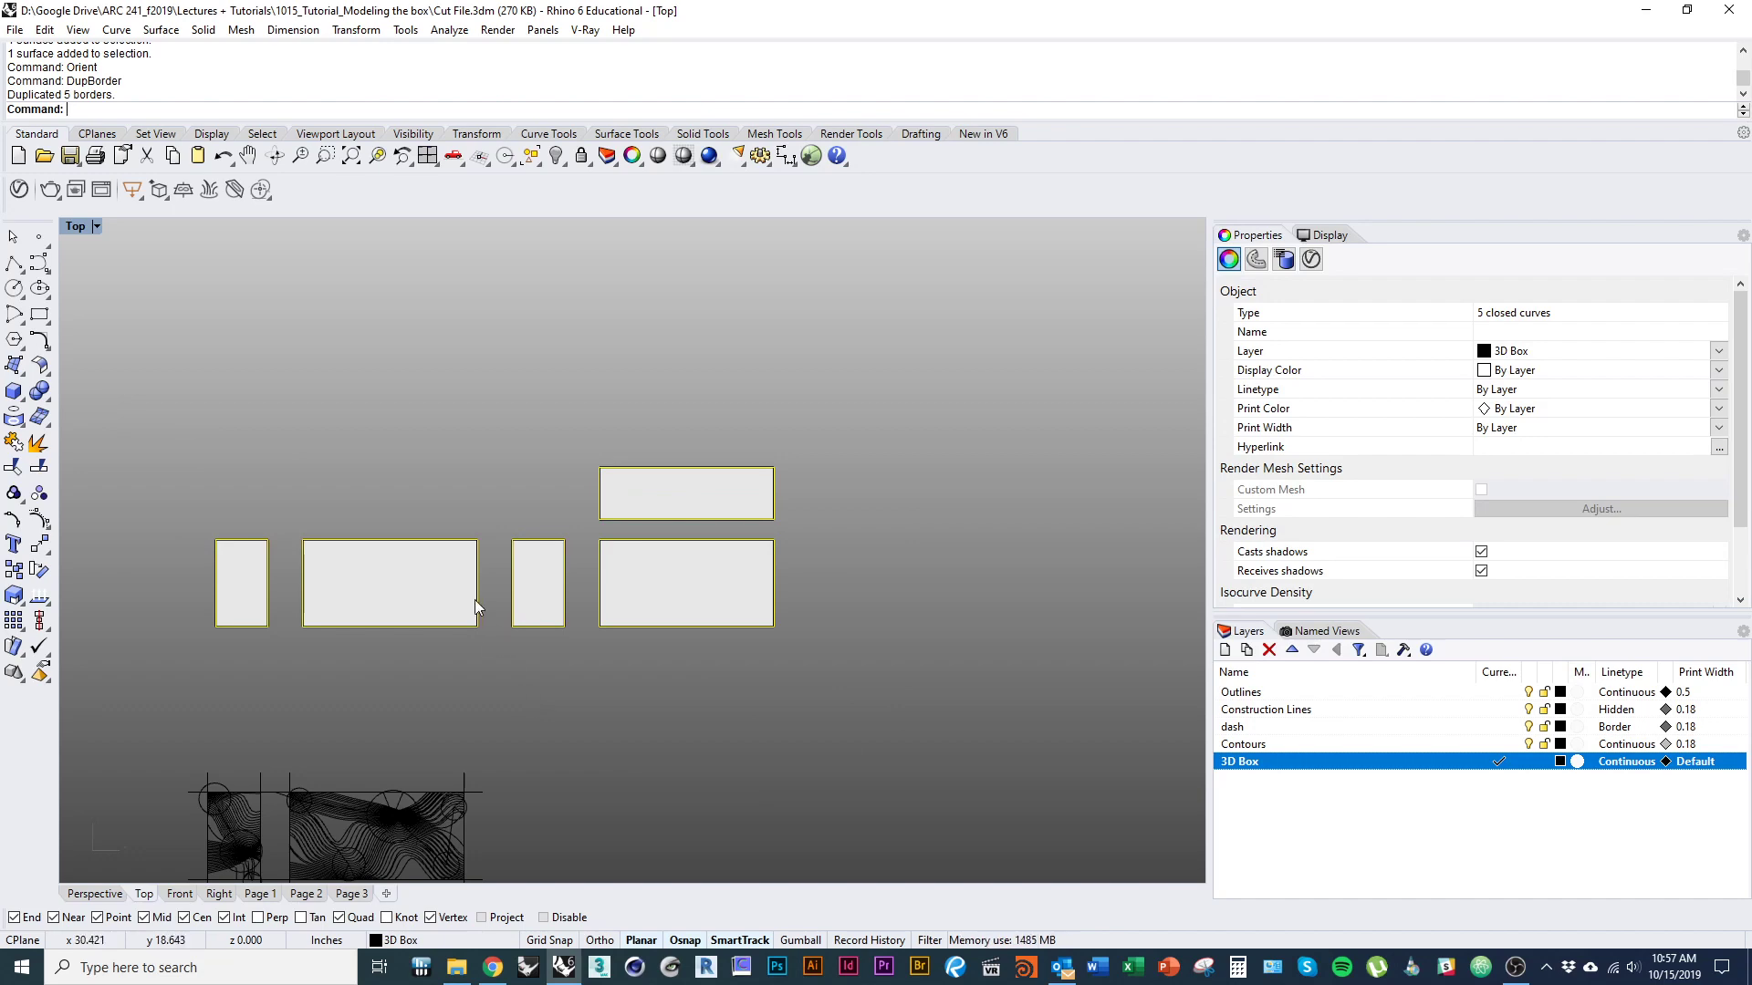
Move the duplicated outlines above the panels and delete the five original panel surfaces.
{"action": "left_click_drag", "start_coordinate": [476, 599], "coordinate": [480, 387]}
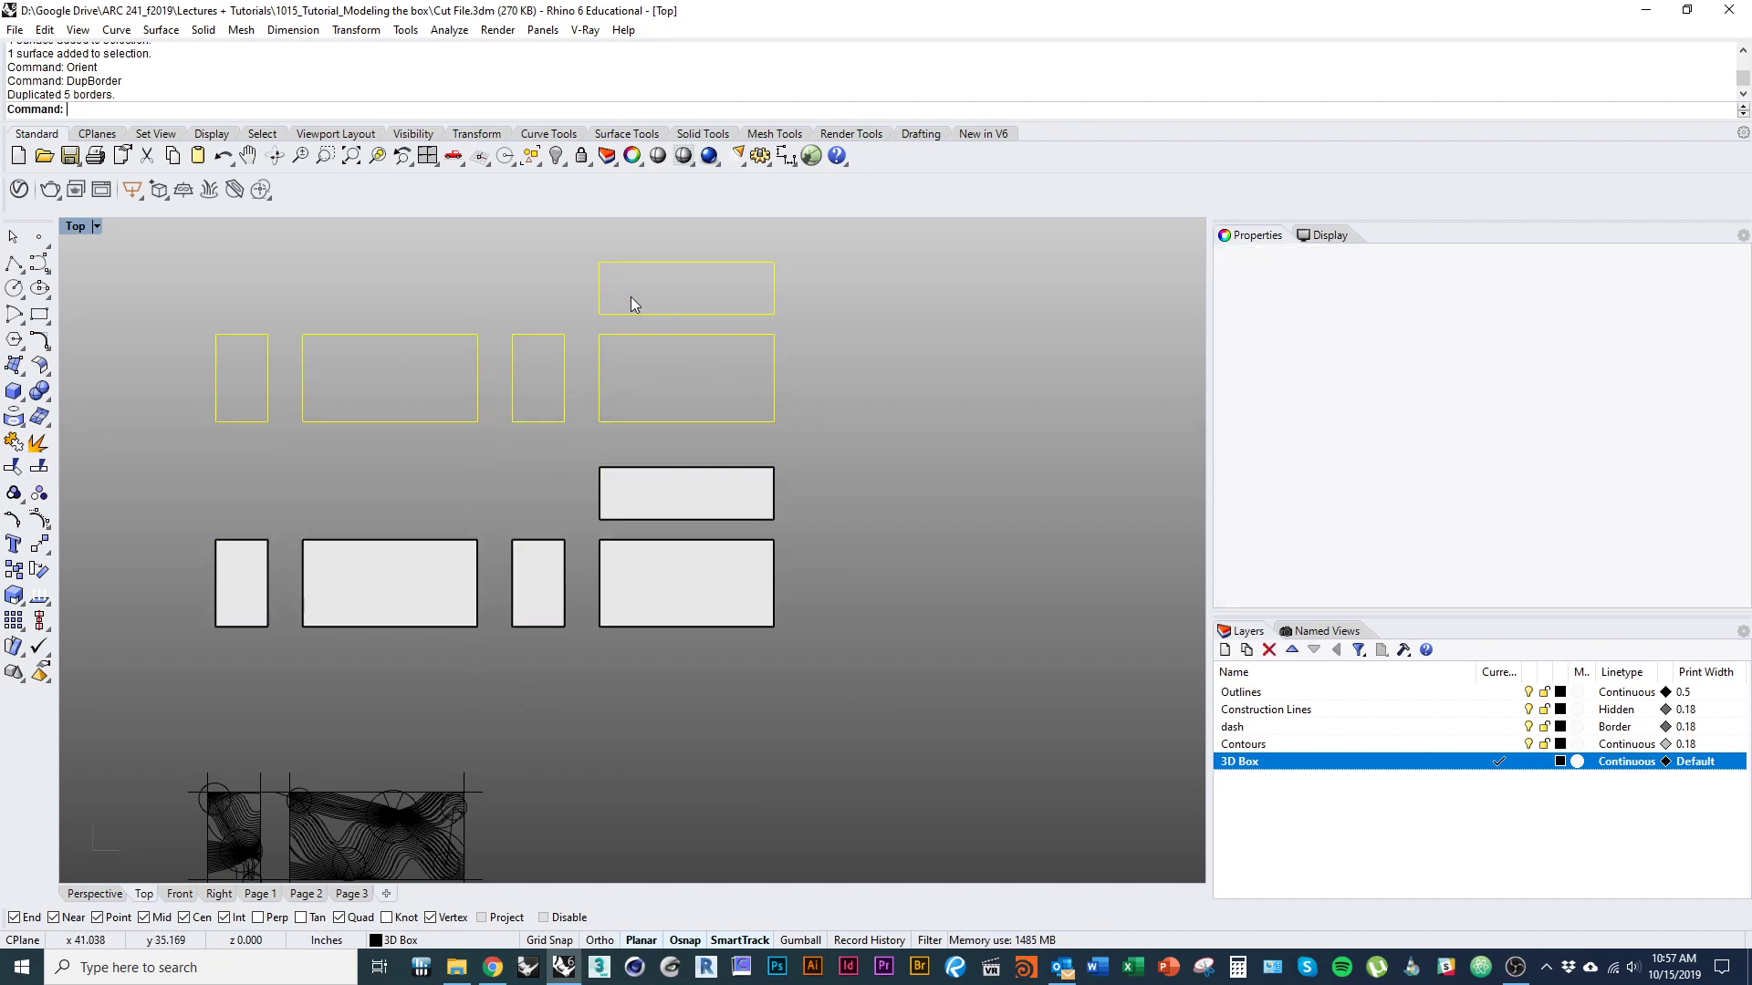
{"action": "left_click", "coordinate": [374, 420]}
{"action": "left_click_drag", "start_coordinate": [803, 643], "coordinate": [155, 470]}
{"action": "key", "text": "Delete"}
Move all five panel outlines together back down to the space just above the contour drawings.
{"action": "left_click_drag", "start_coordinate": [813, 551], "coordinate": [212, 310]}
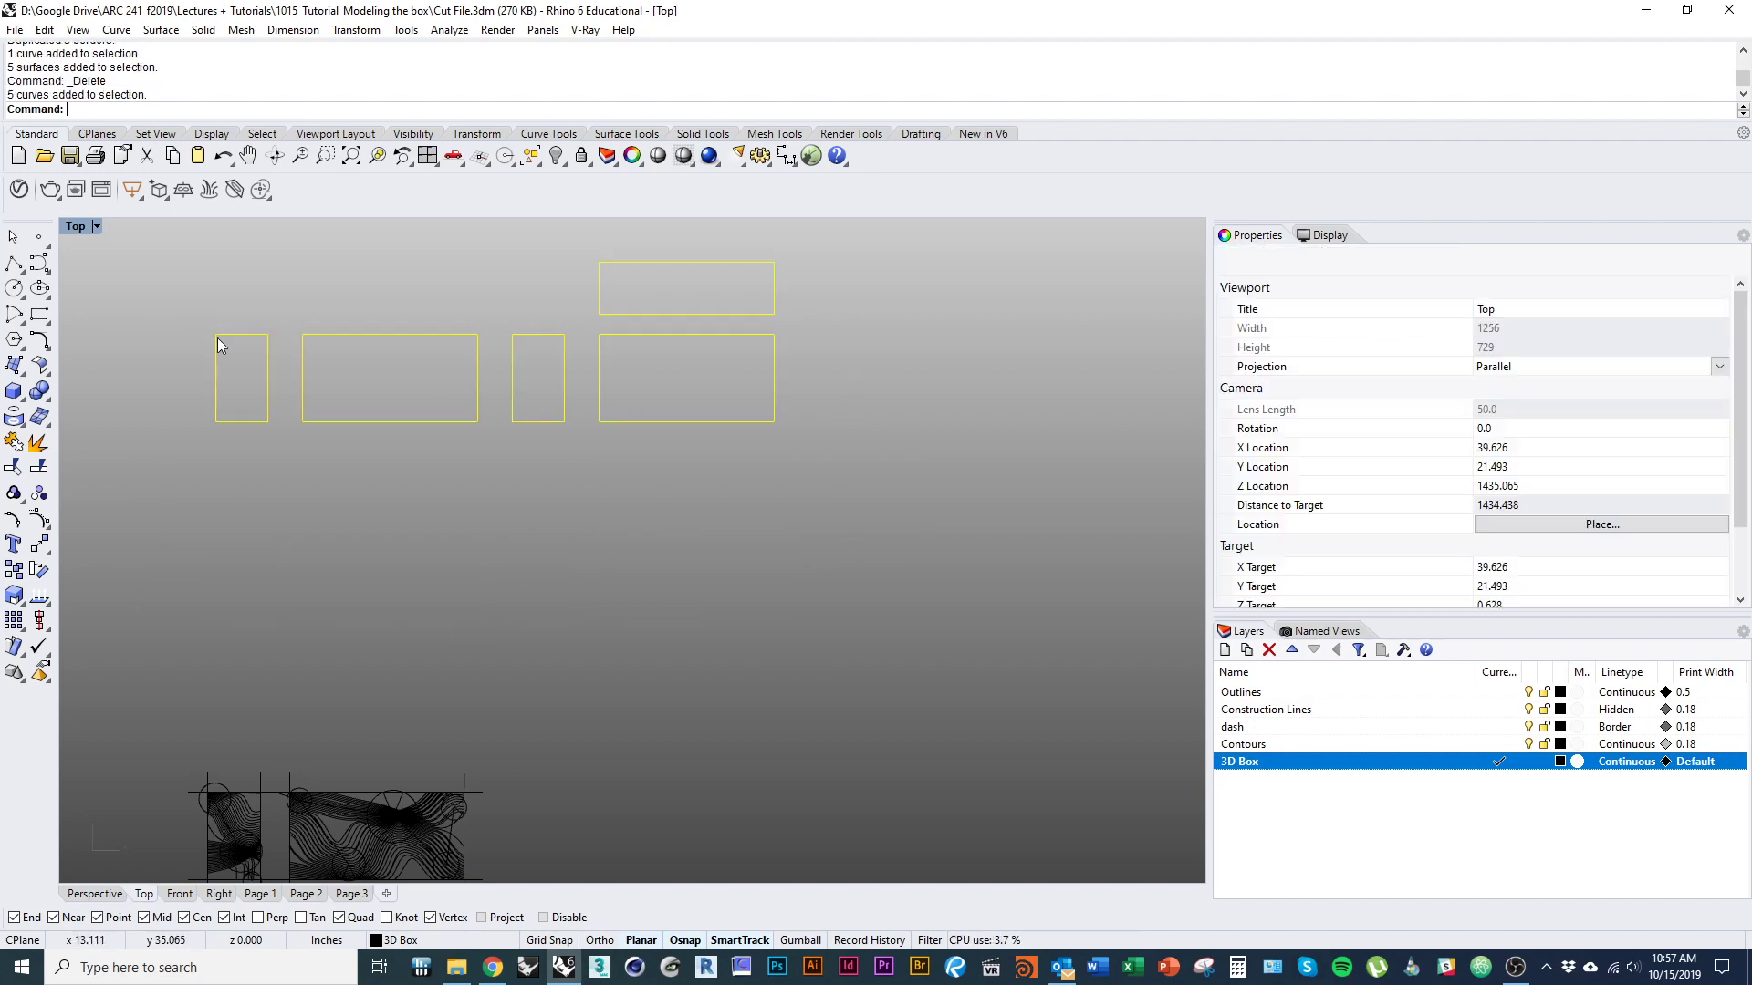
{"action": "left_click_drag", "start_coordinate": [668, 420], "coordinate": [668, 615]}
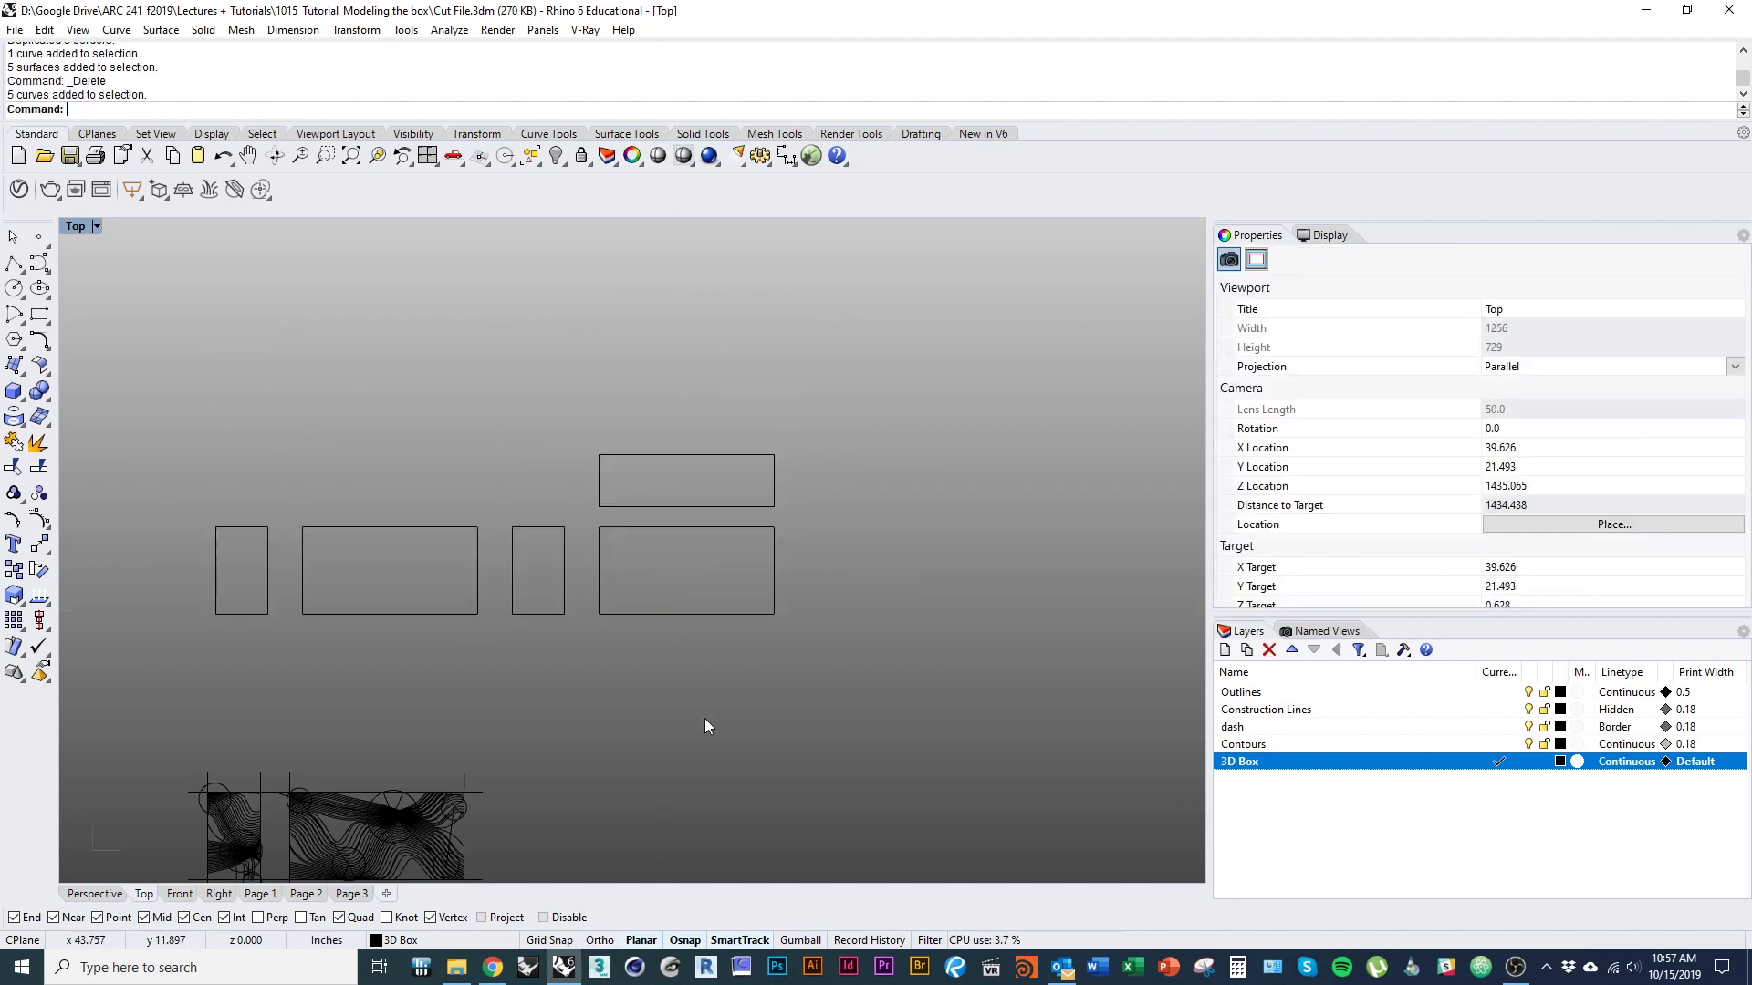
{"action": "right_click_drag", "start_coordinate": [704, 719], "coordinate": [484, 665]}
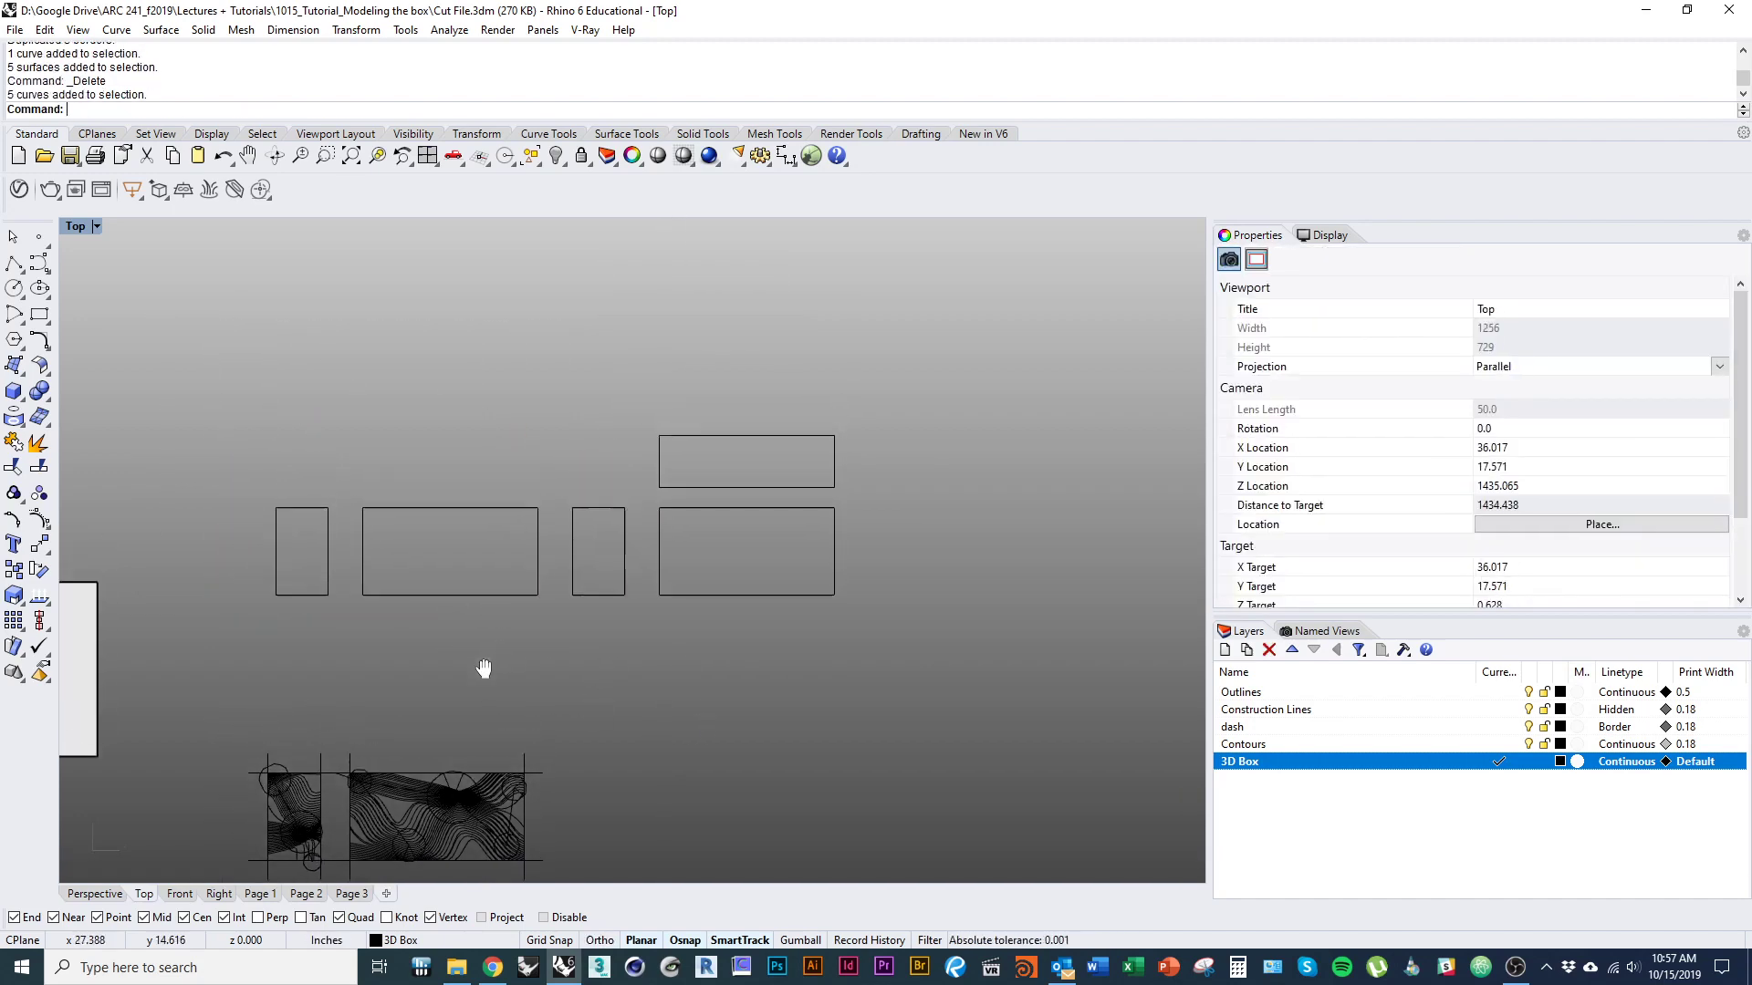
Compare the open 3D box with the flat outlines from an angle, and return to the Top view.
{"action": "scroll", "coordinate": [496, 593], "scroll_direction": "up", "scroll_amount": 3}
{"action": "right_click_drag", "start_coordinate": [228, 701], "coordinate": [776, 572]}
{"action": "right_click_drag", "start_coordinate": [595, 671], "coordinate": [515, 447], "text": "ctrl+shift"}
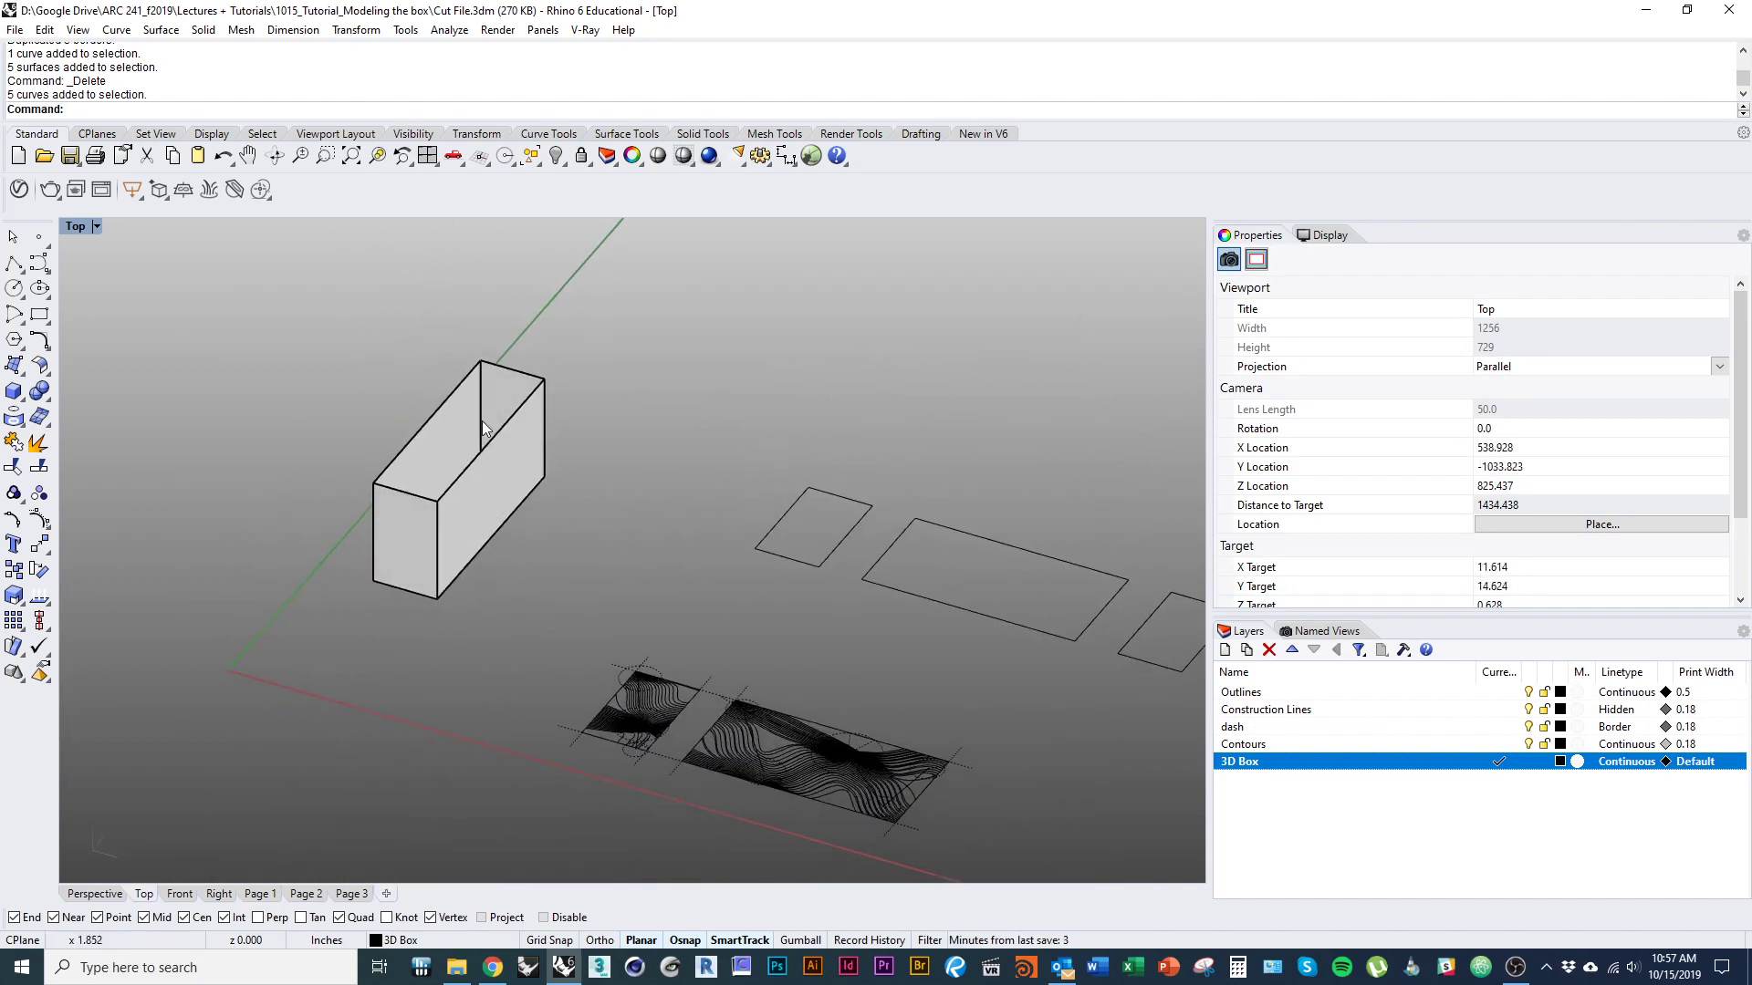
{"action": "right_click_drag", "start_coordinate": [772, 572], "coordinate": [552, 737], "text": "ctrl+shift"}
{"action": "type", "text": "Top"}
{"action": "key", "text": "Return"}
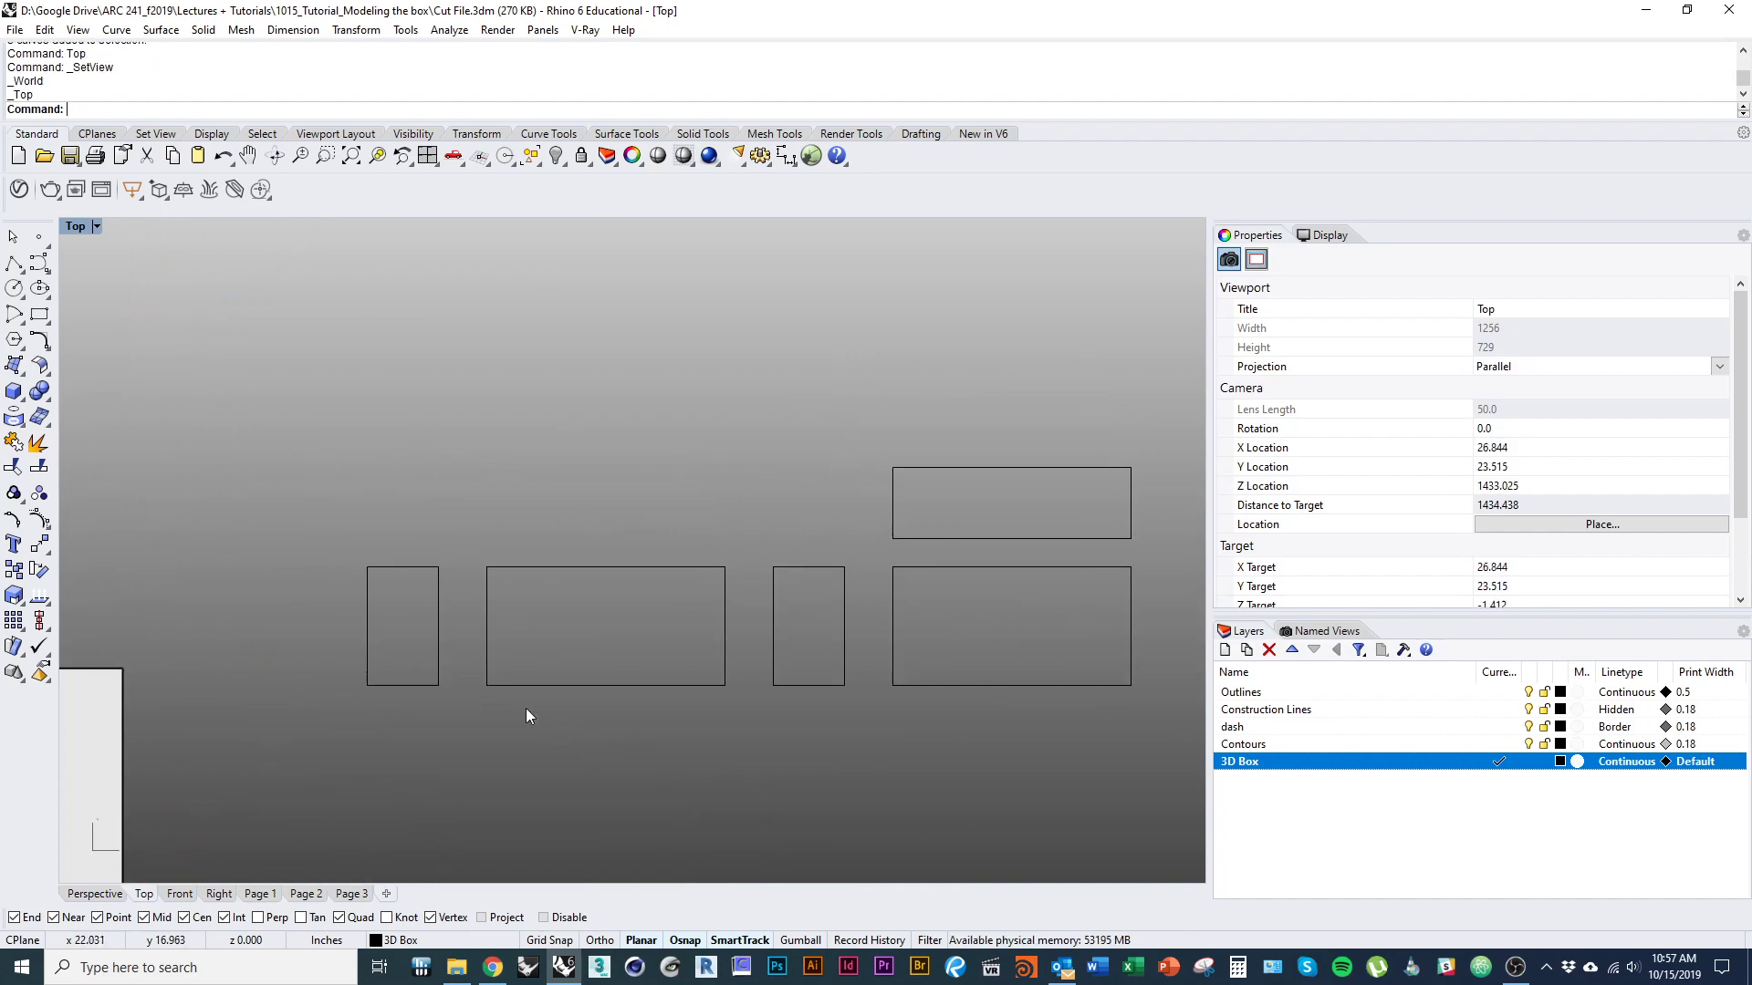
{"action": "right_click_drag", "start_coordinate": [654, 769], "coordinate": [548, 605]}
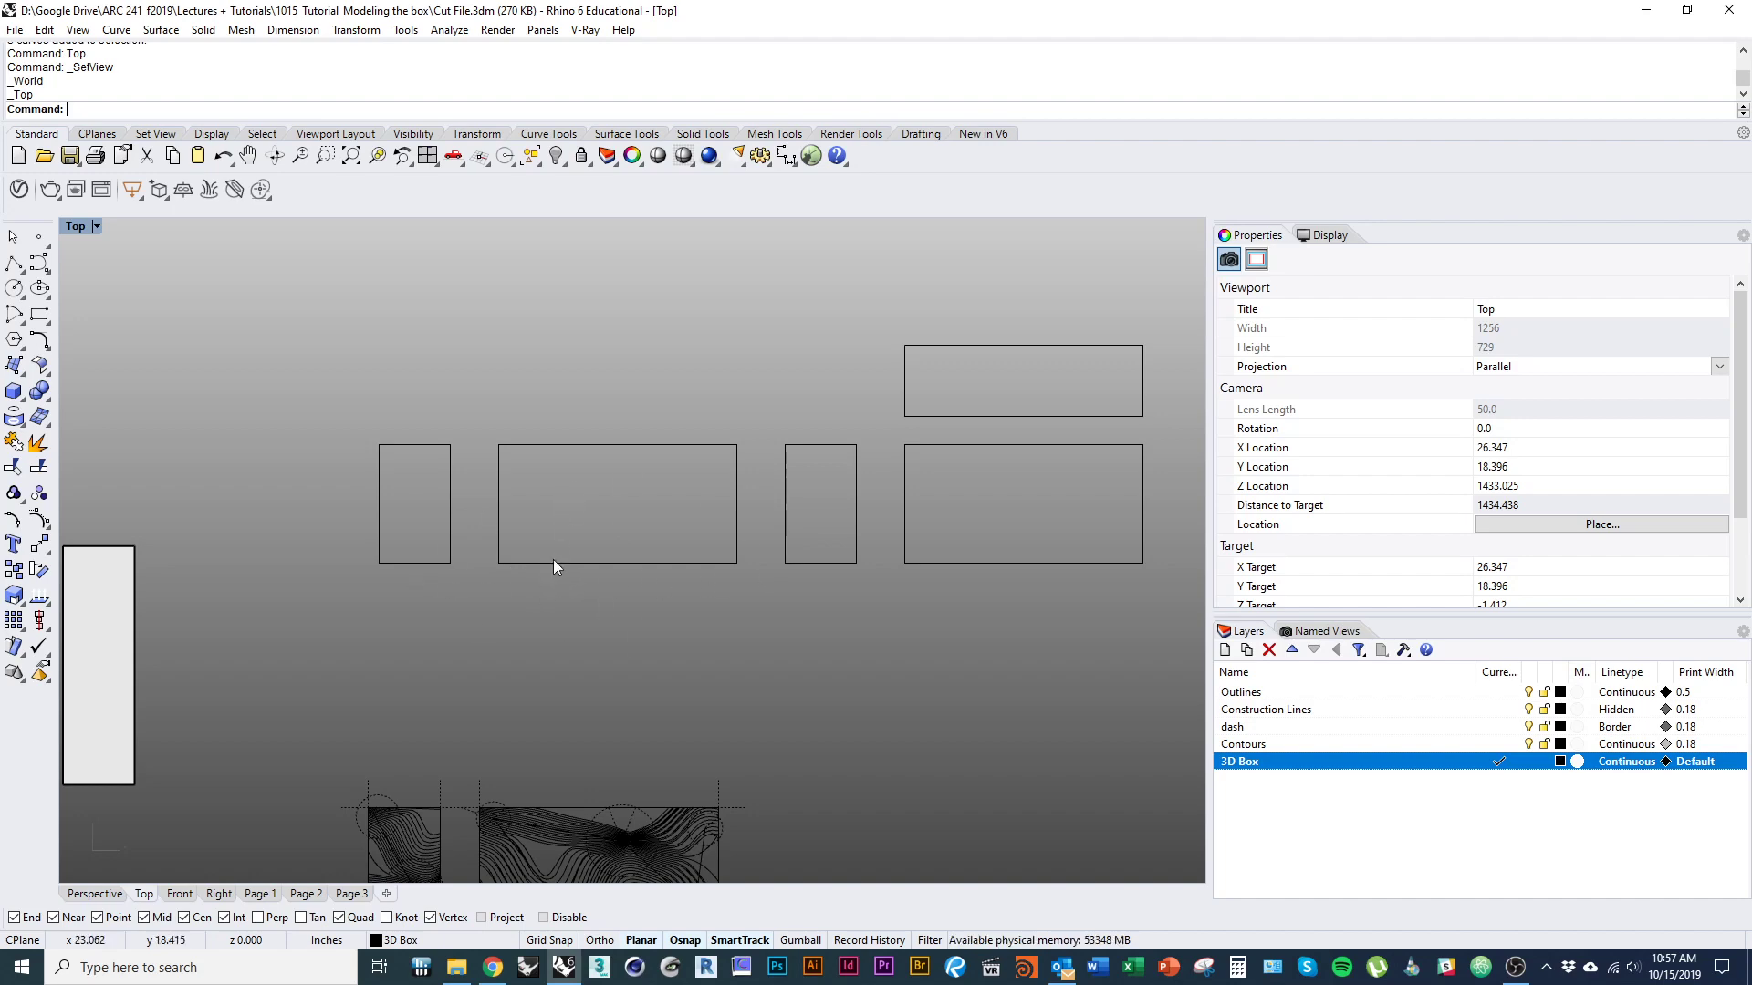
{"action": "right_click_drag", "start_coordinate": [636, 709], "coordinate": [618, 709]}
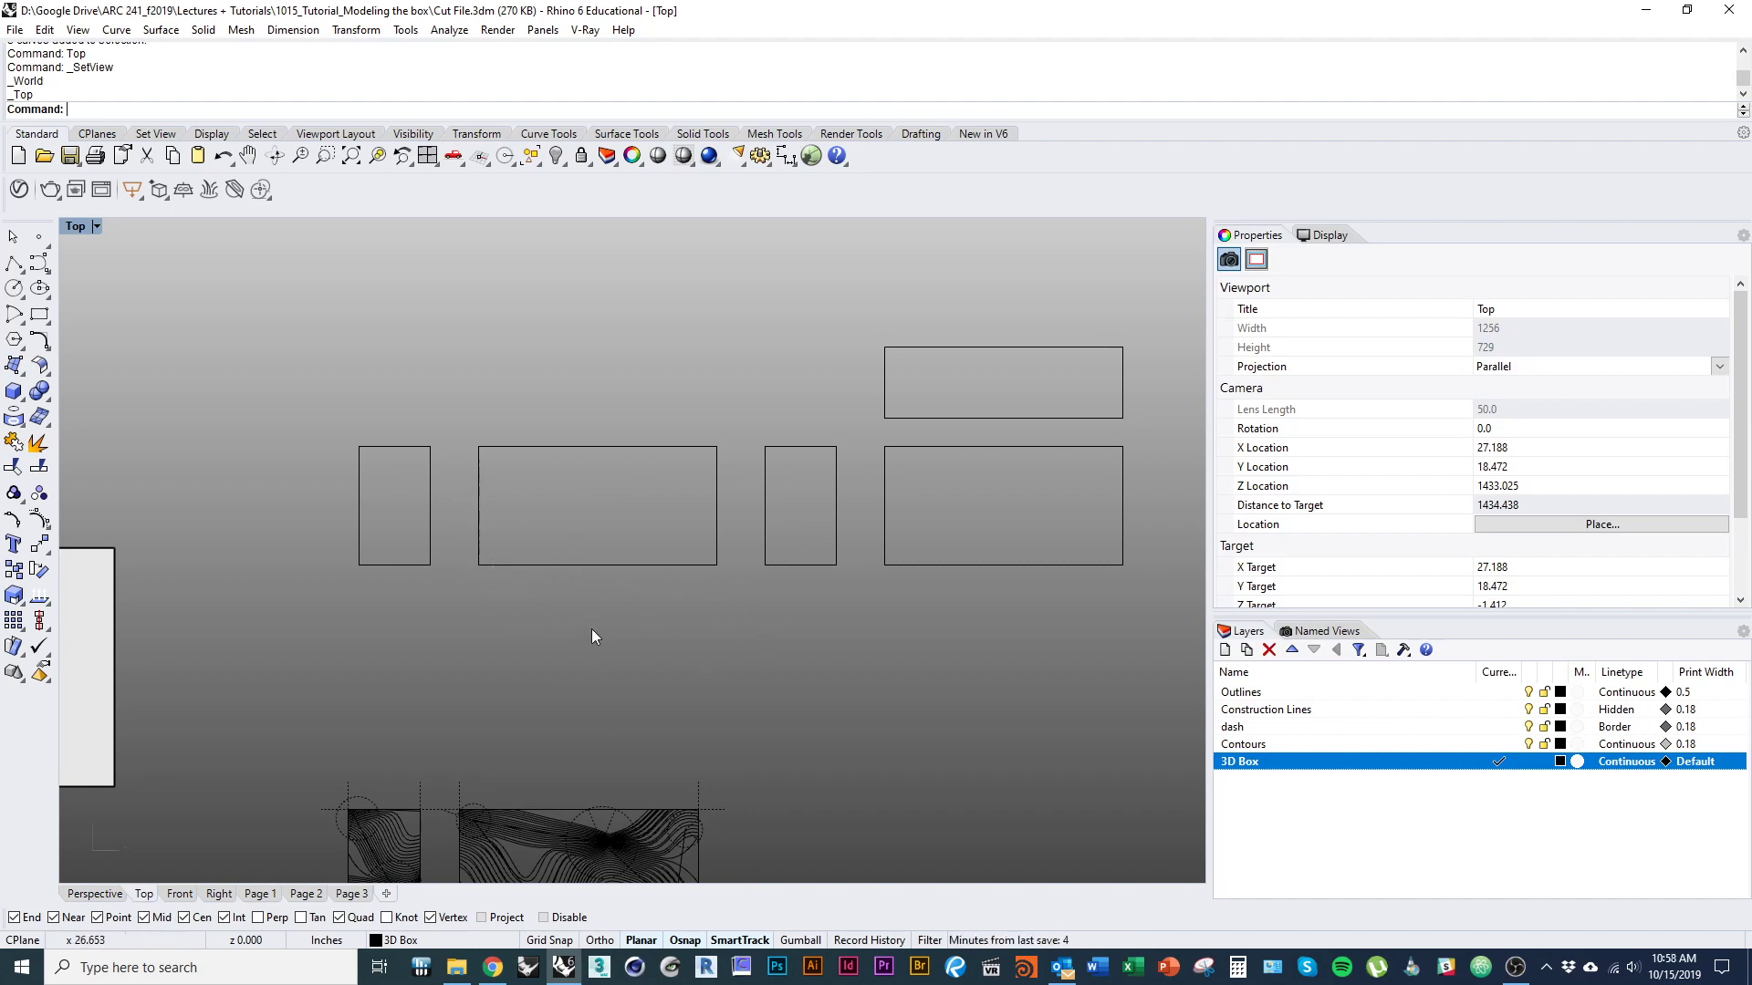
{"action": "right_click_drag", "start_coordinate": [577, 618], "coordinate": [500, 637]}
Explode the first wide panel outline into separate edge segments and check that its lower edge selects on its own.
{"action": "left_click", "coordinate": [536, 584]}
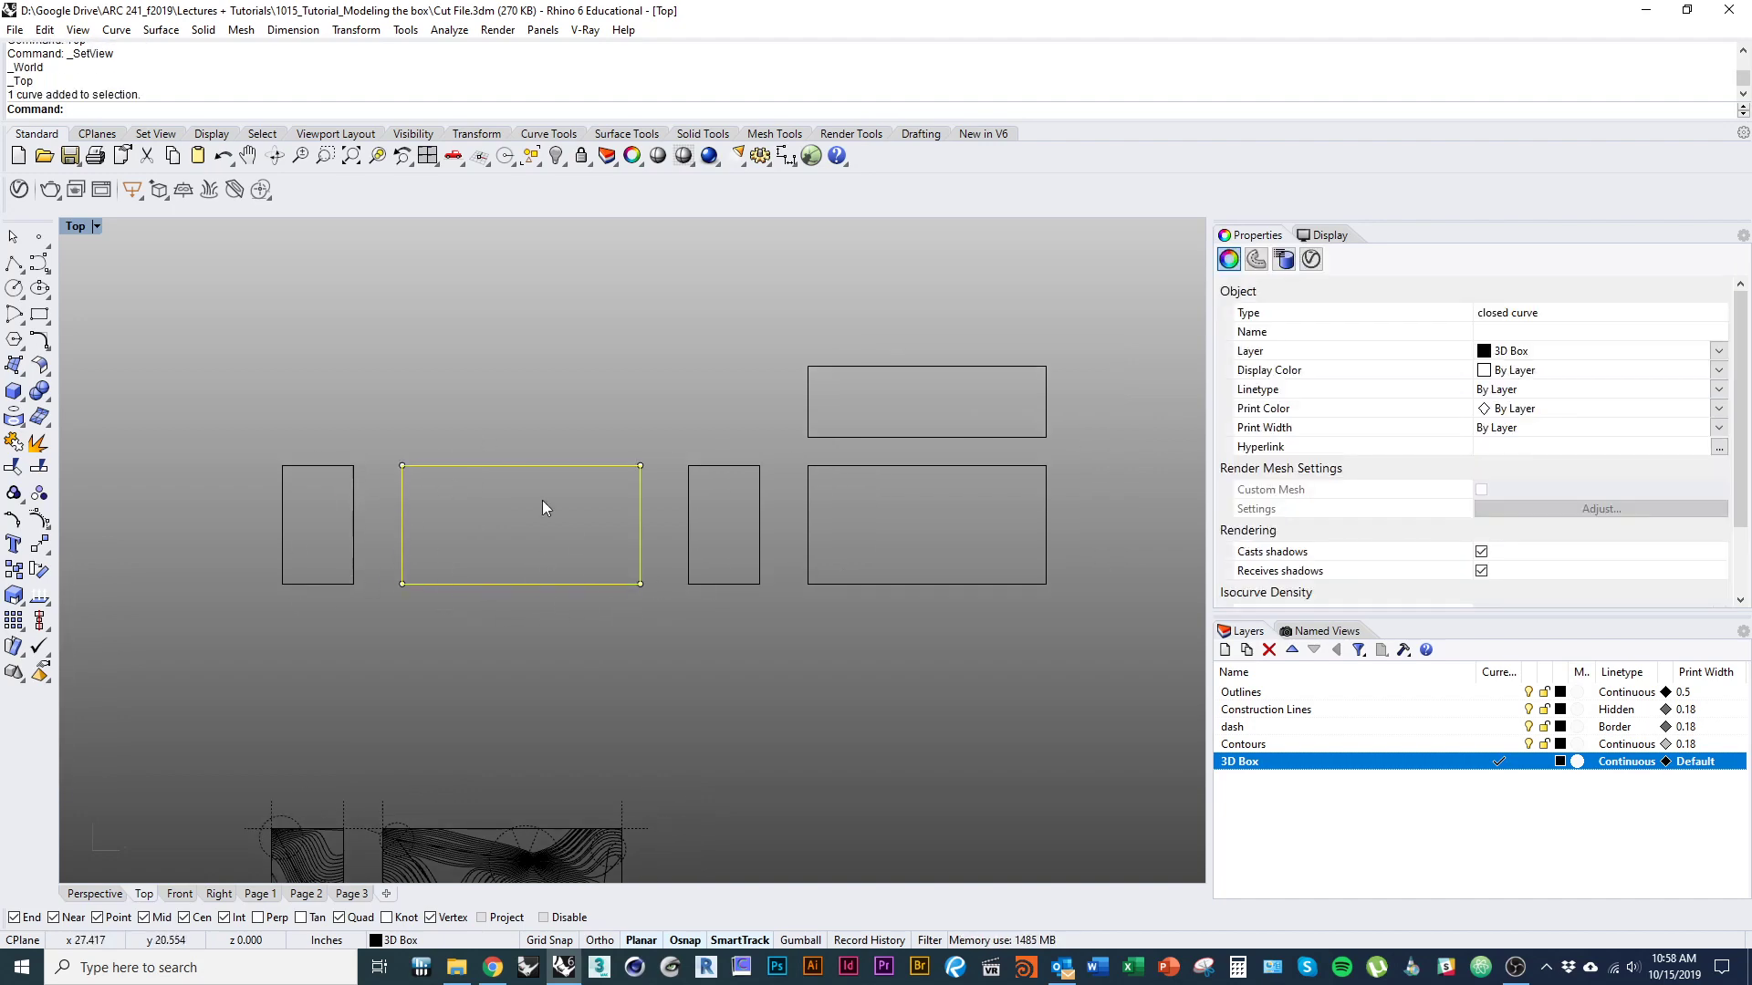
{"action": "left_click", "coordinate": [619, 703]}
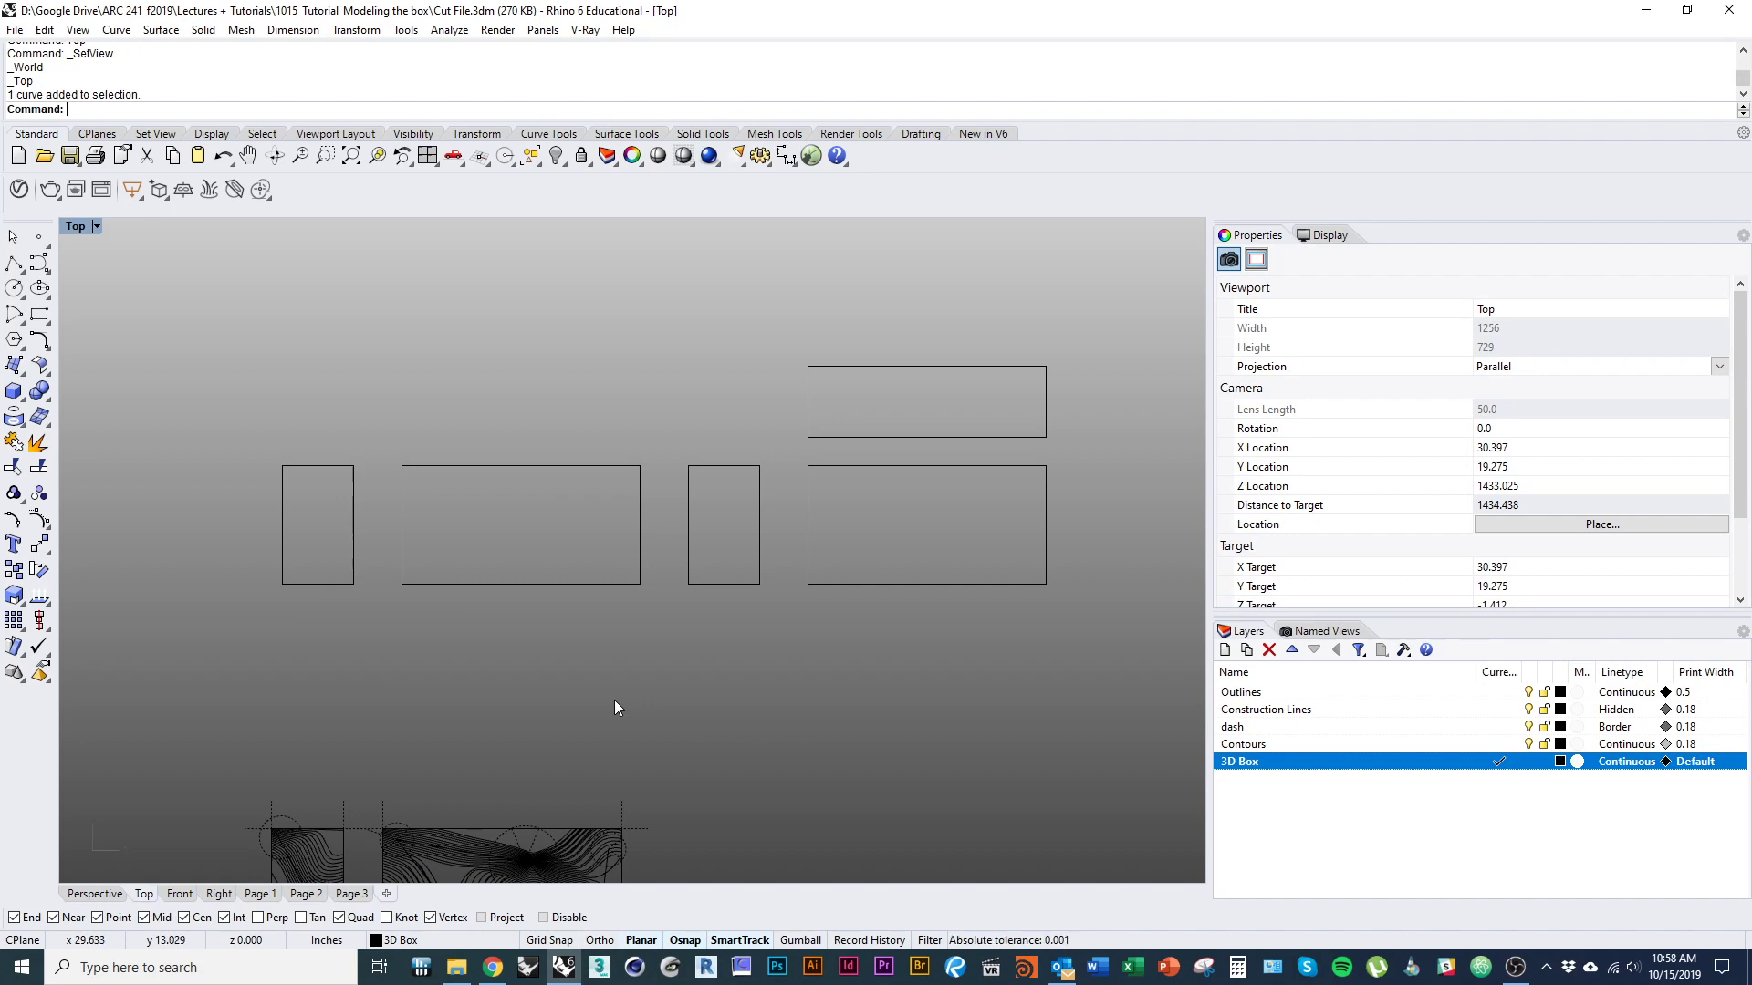
{"action": "left_click", "coordinate": [621, 585]}
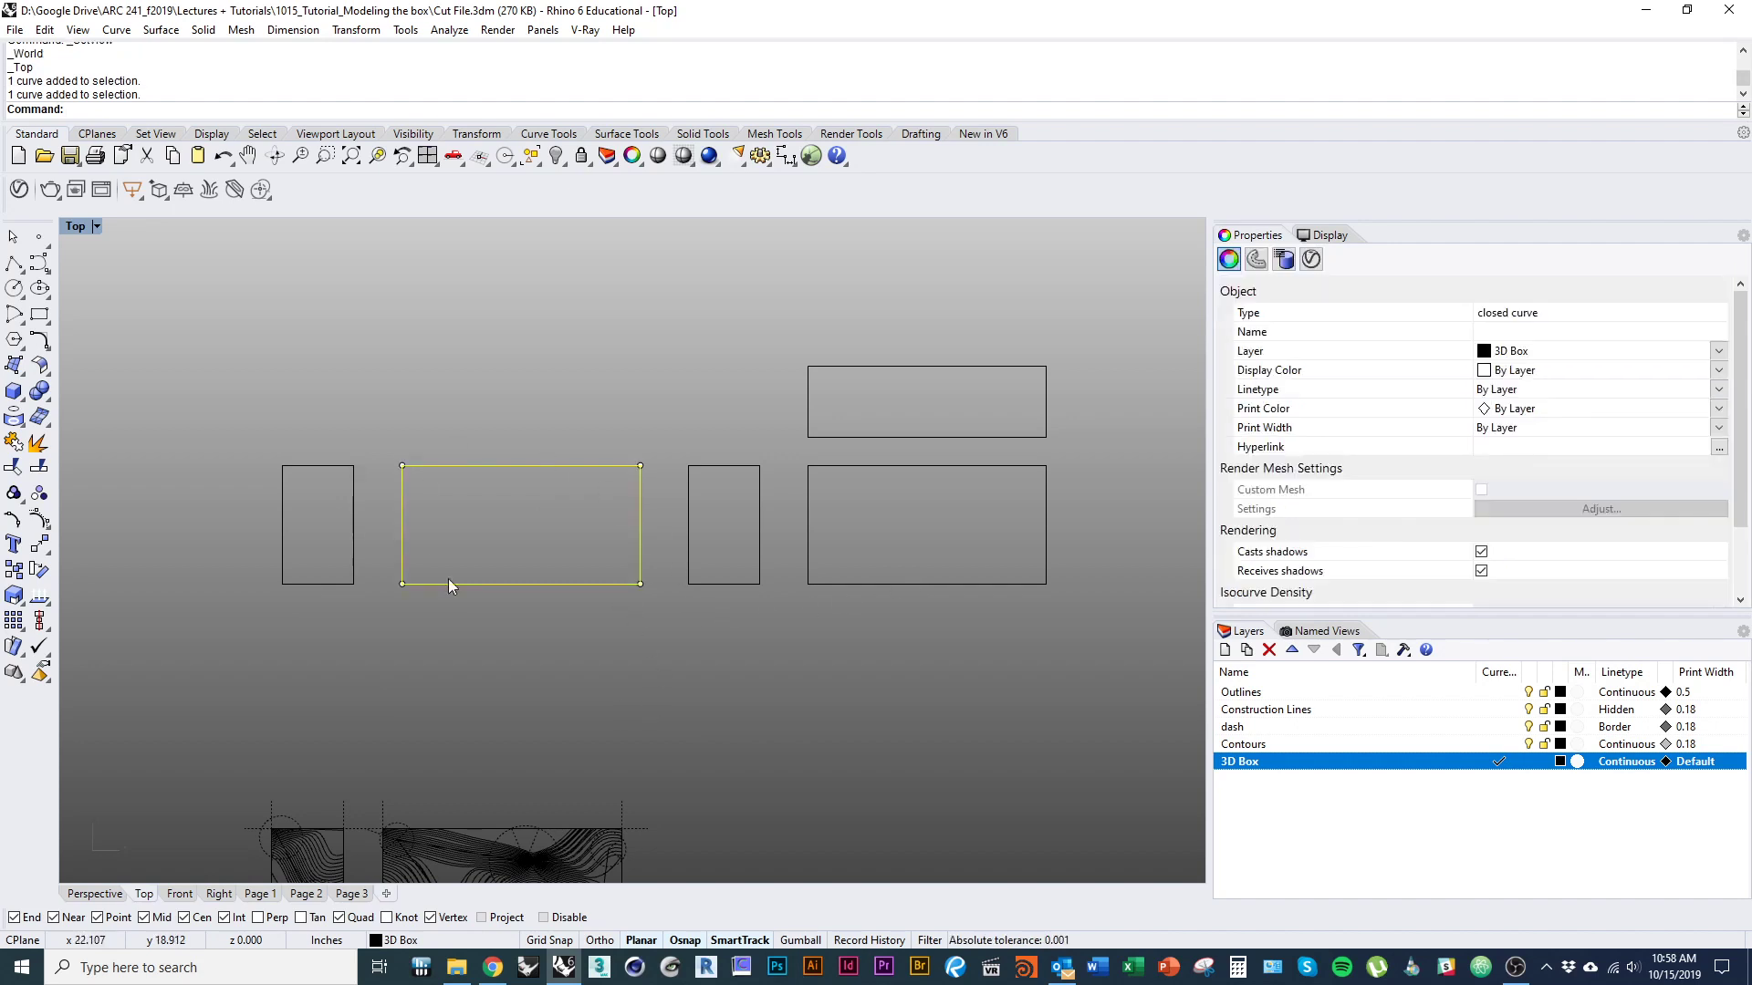
{"action": "type", "text": "Explode"}
{"action": "key", "text": "Return"}
{"action": "left_click", "coordinate": [612, 540]}
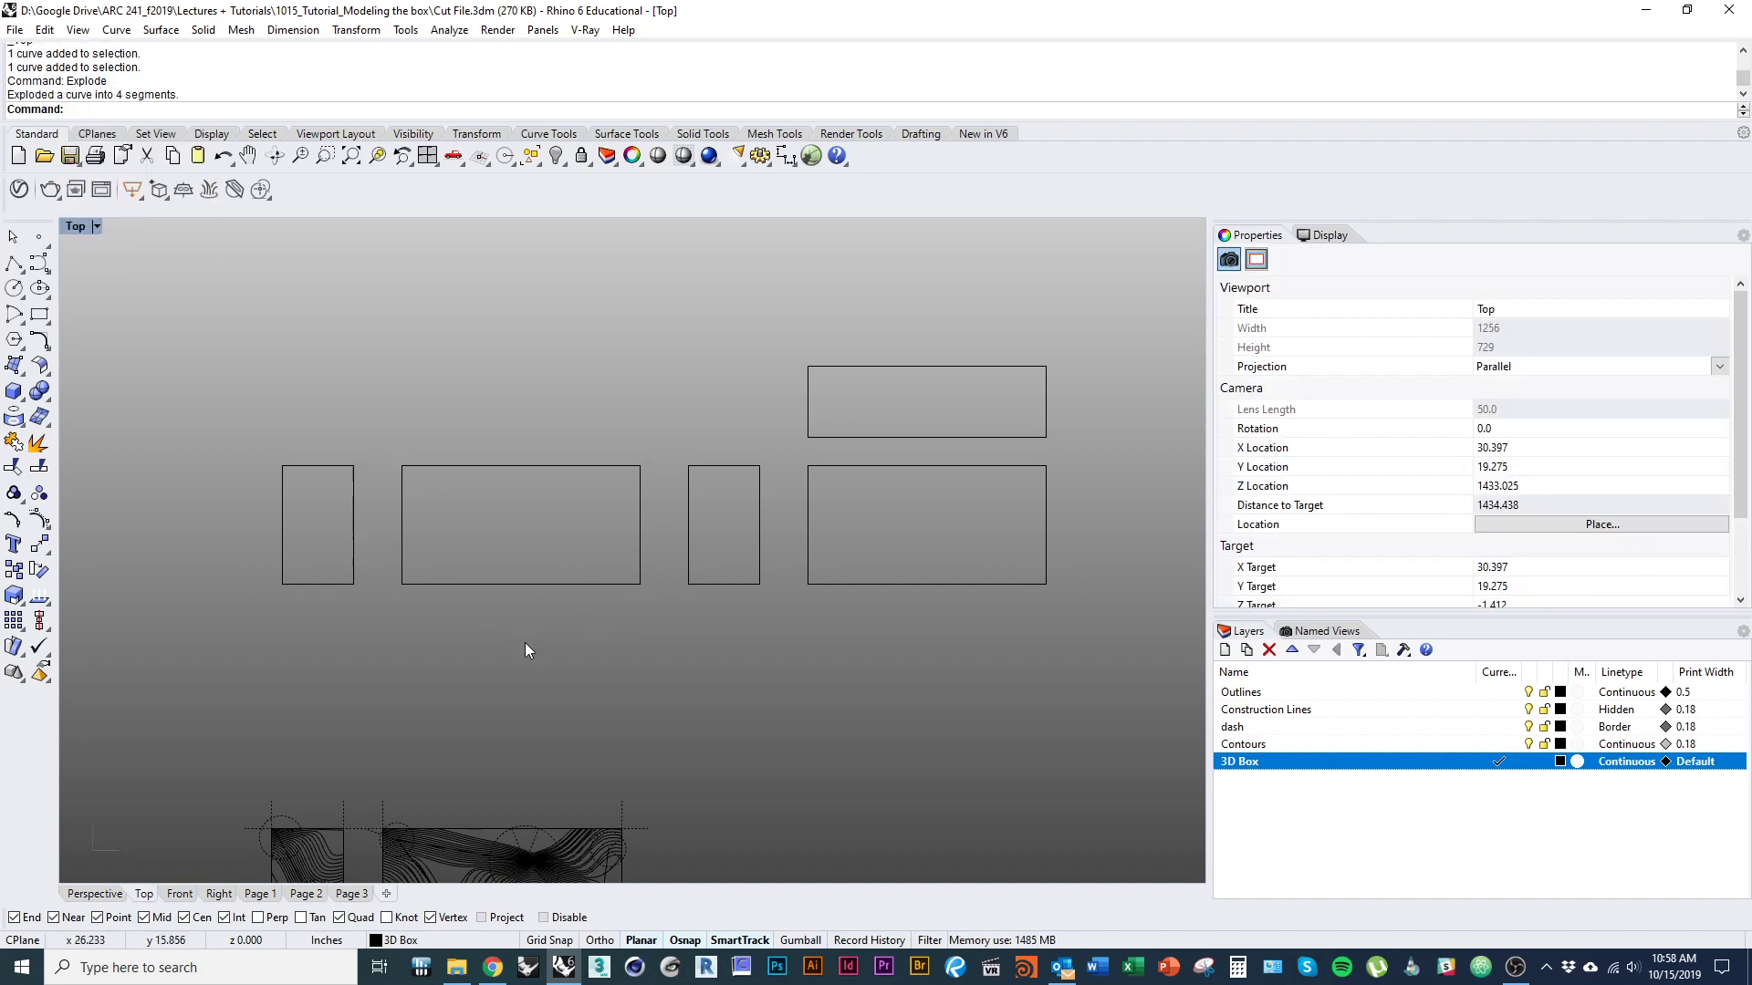
{"action": "left_click", "coordinate": [614, 587]}
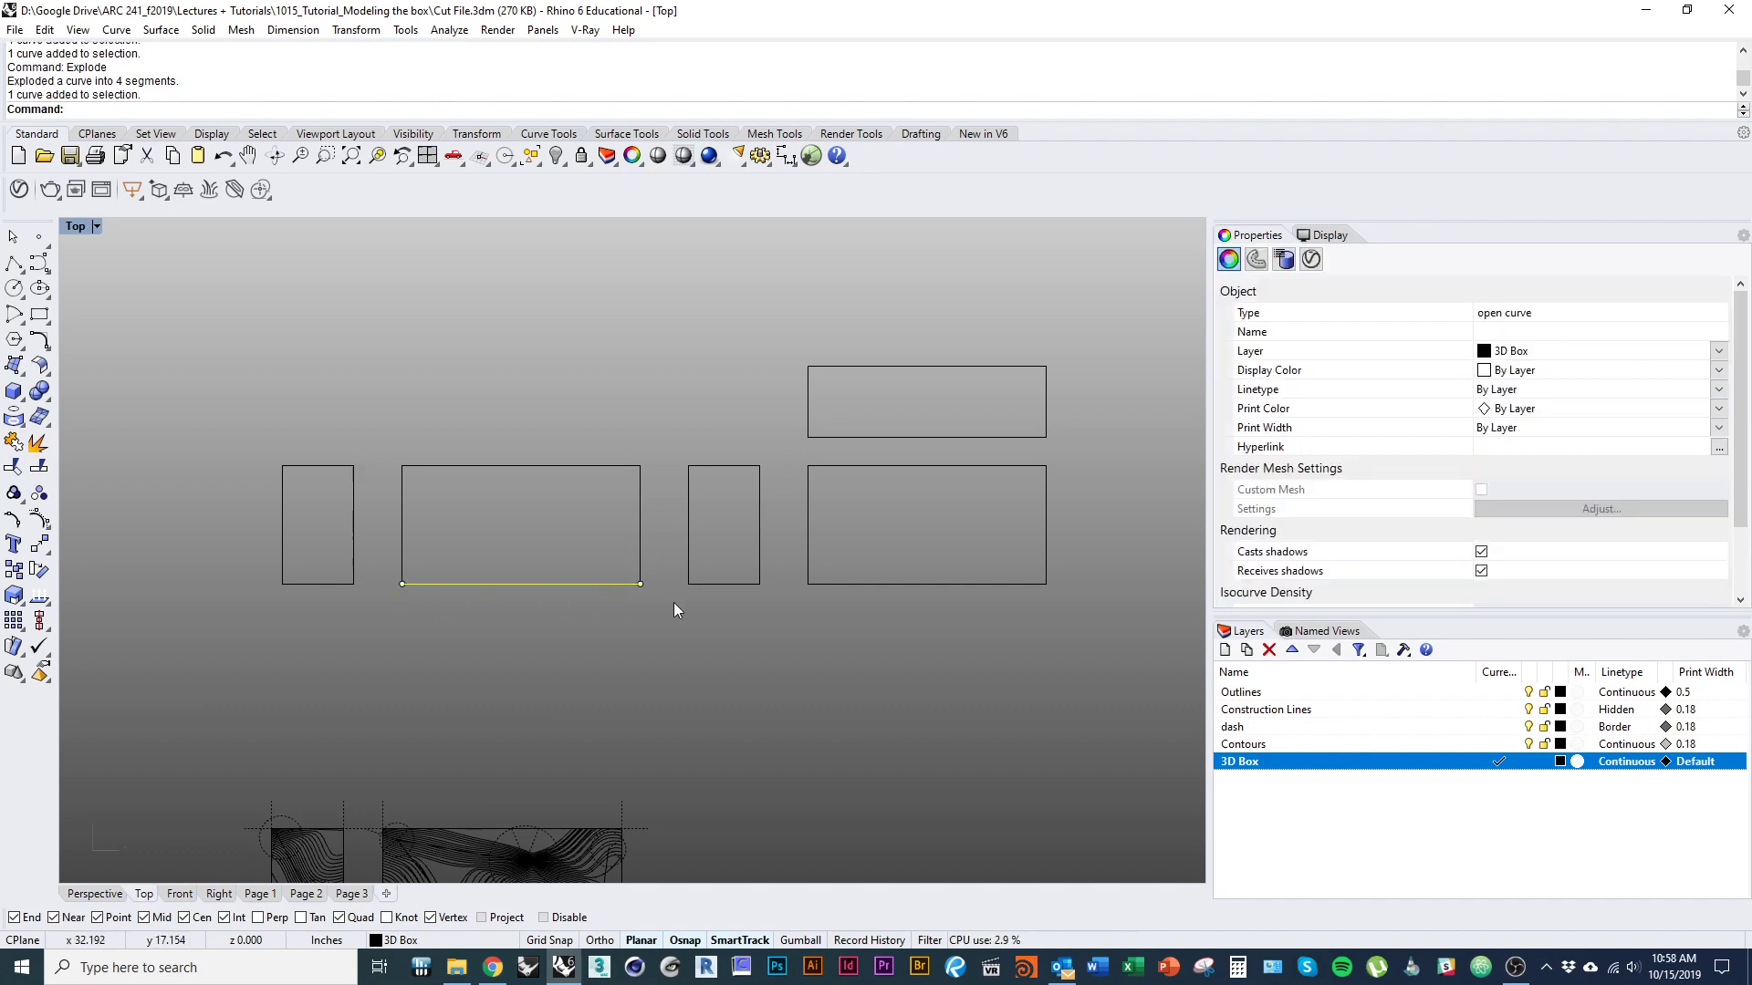
{"action": "left_click", "coordinate": [635, 704]}
Divide the lower edge of the exploded wide outline into 6 segments with points, marking the ends and leaving the edge unsplit.
{"action": "type", "text": "divide"}
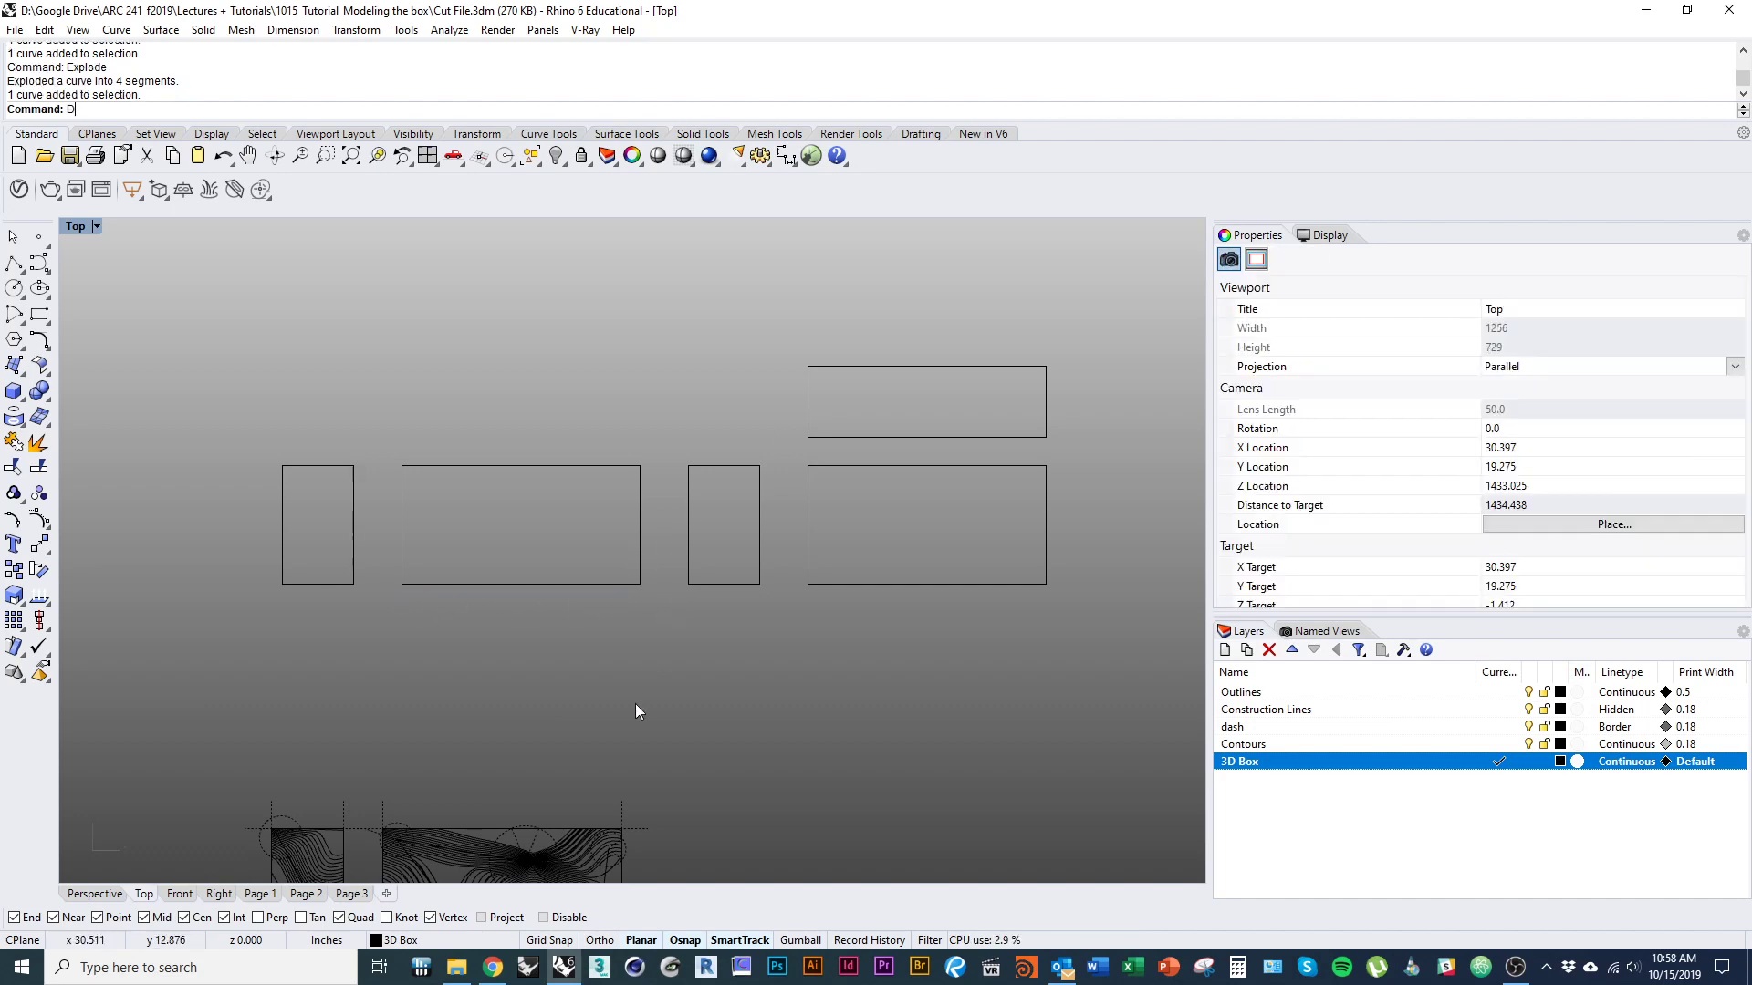
{"action": "key", "text": "Return"}
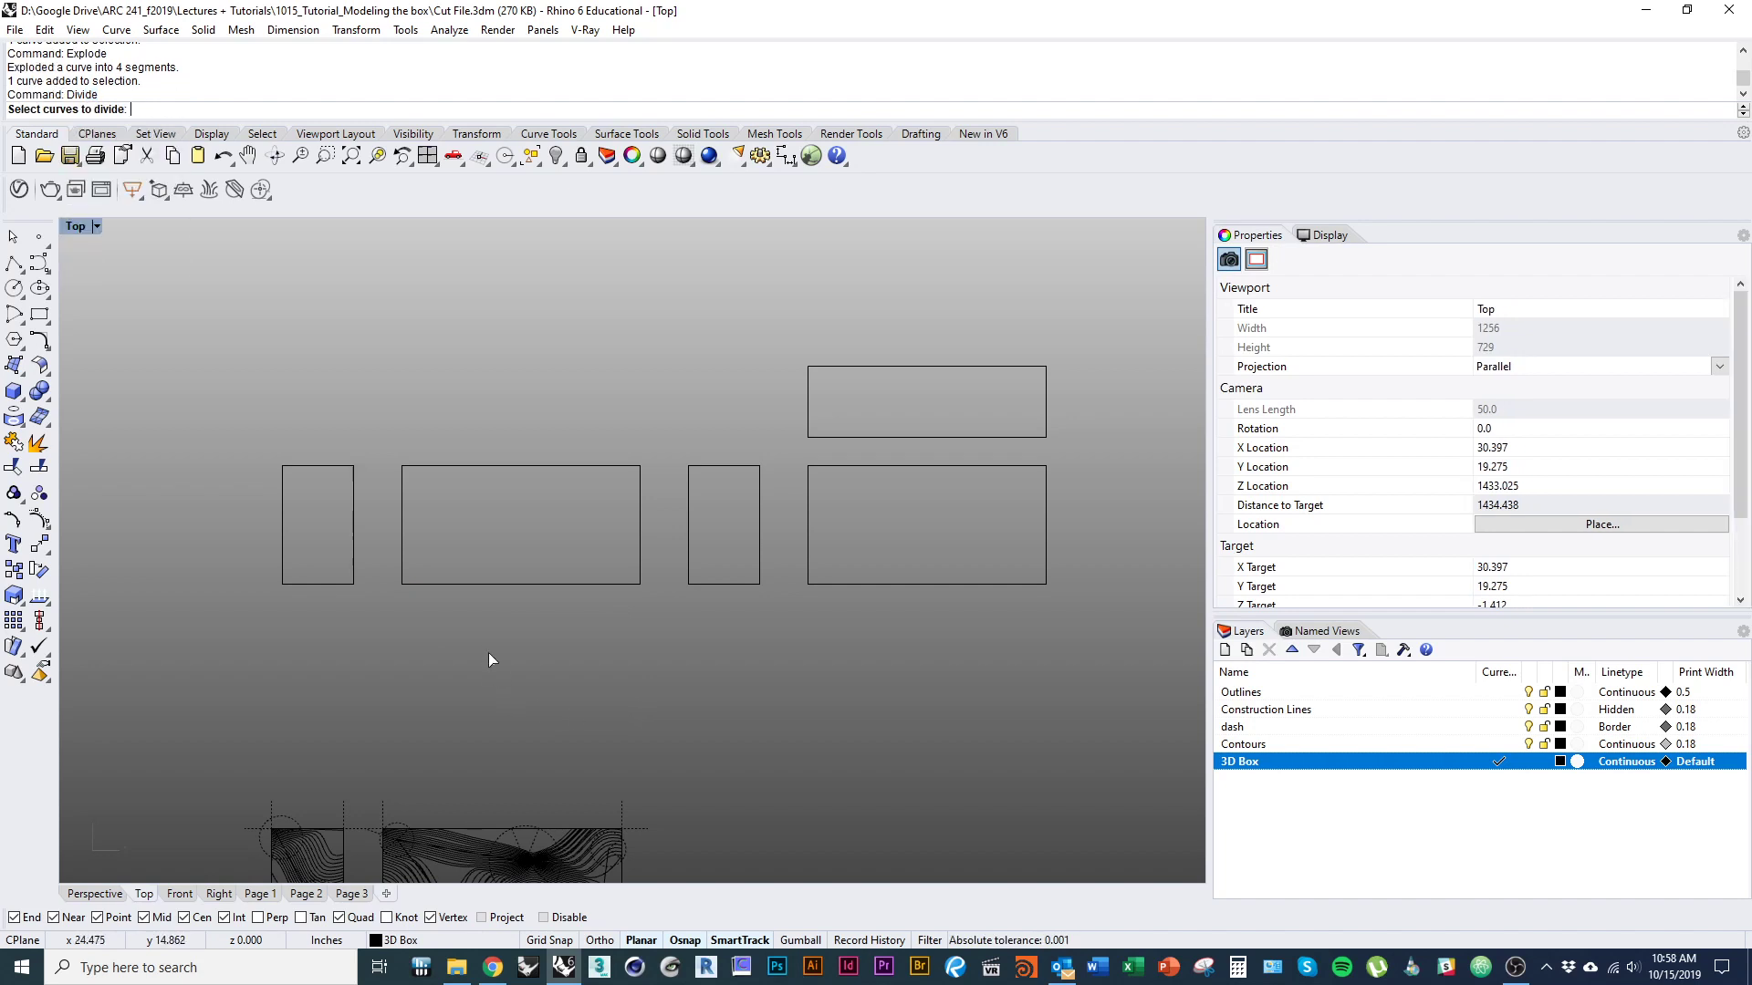
{"action": "left_click", "coordinate": [439, 583]}
{"action": "key", "text": "Return"}
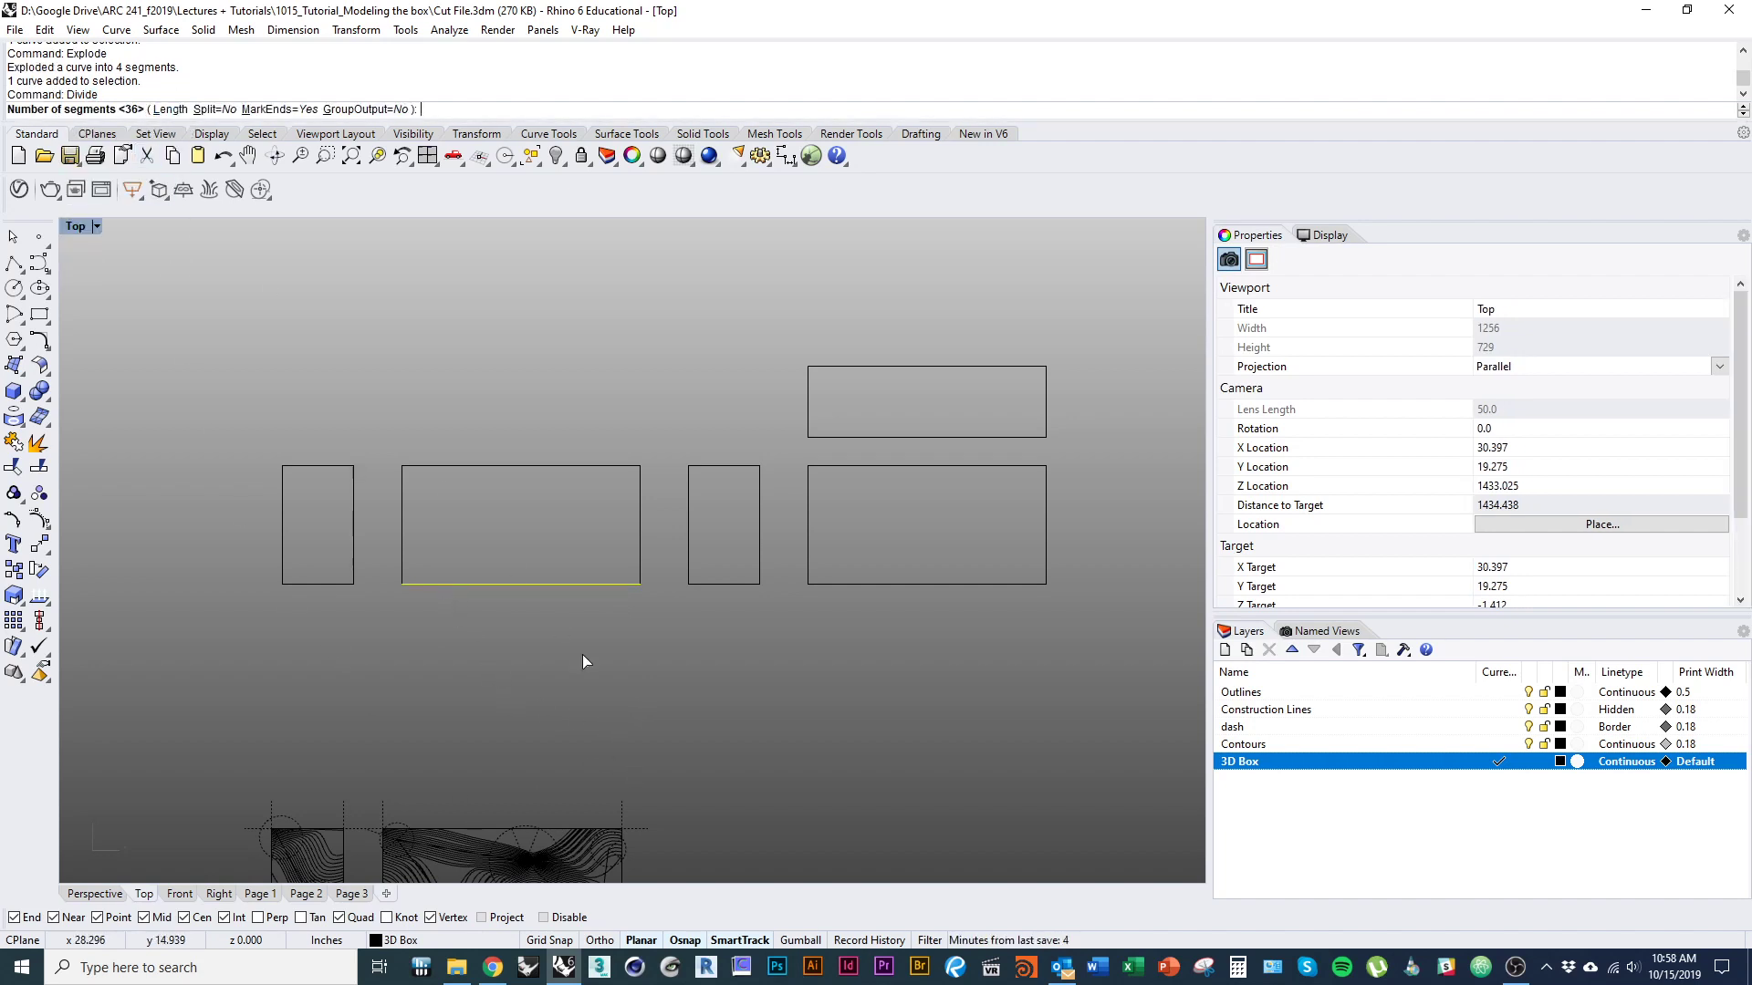
{"action": "type", "text": "6"}
{"action": "key", "text": "Return"}
{"action": "scroll", "coordinate": [486, 572], "scroll_direction": "up", "scroll_amount": 3}
{"action": "scroll", "coordinate": [487, 571], "scroll_direction": "up", "scroll_amount": 1}
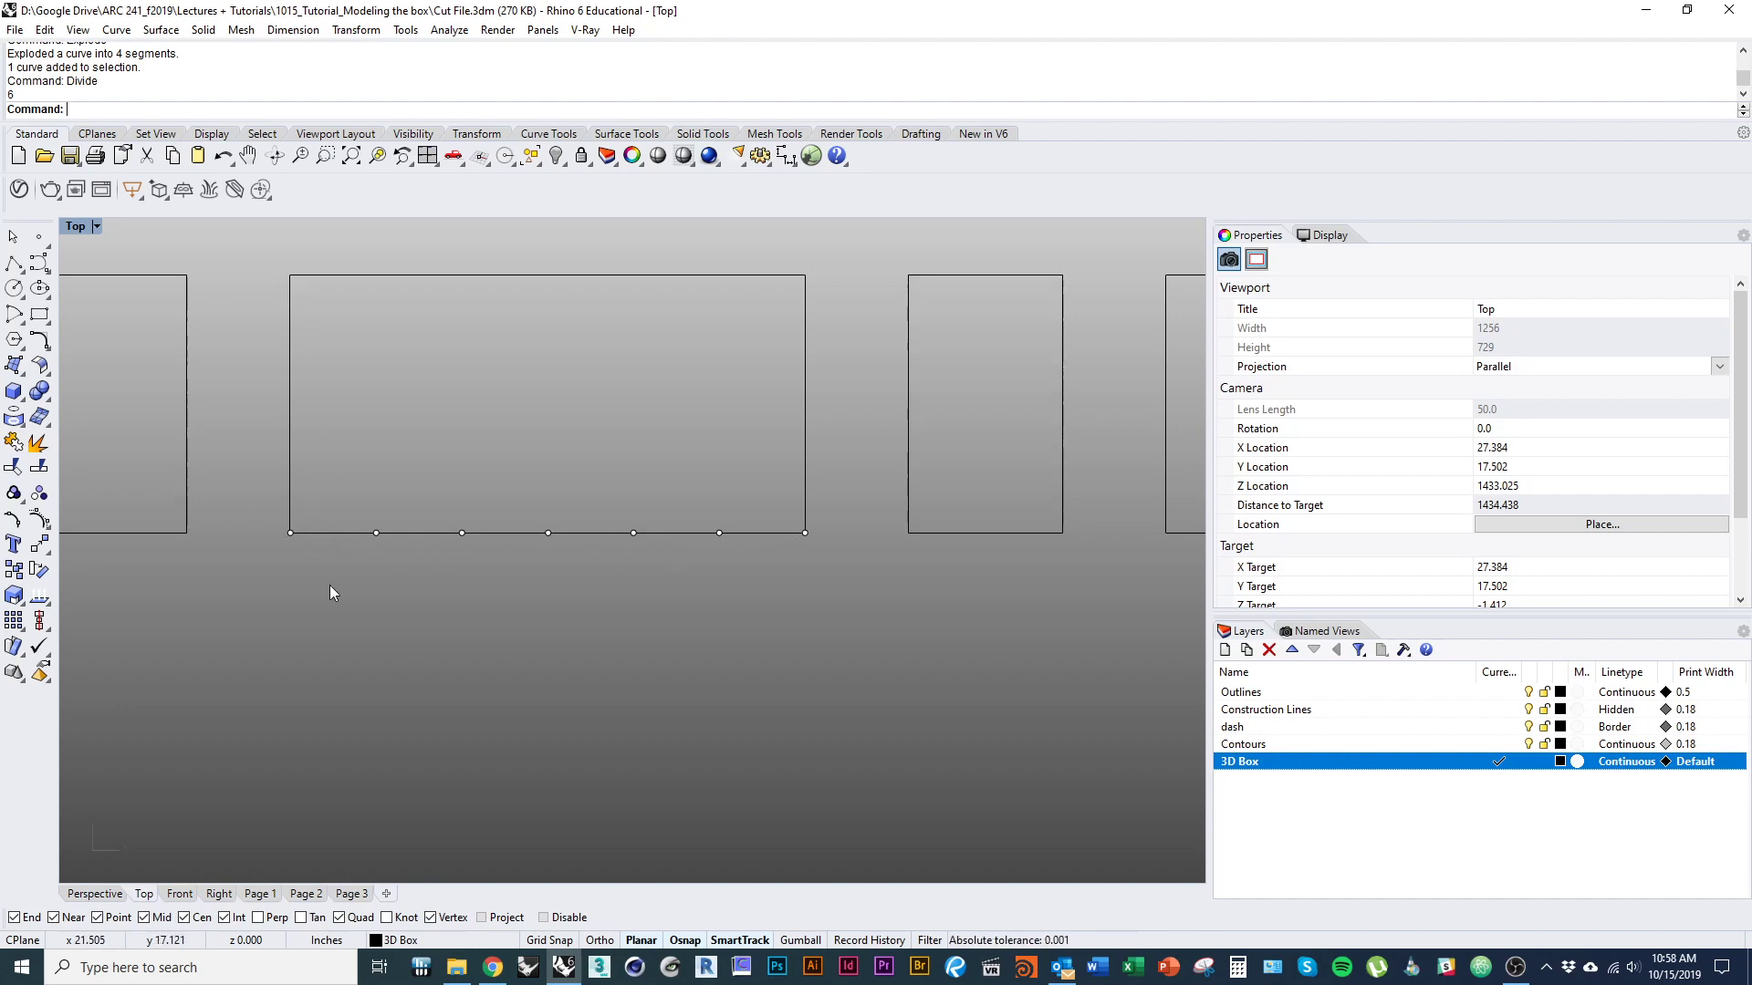
{"action": "right_click_drag", "start_coordinate": [460, 609], "coordinate": [413, 630]}
{"action": "right_click_drag", "start_coordinate": [720, 629], "coordinate": [558, 655]}
{"action": "right_click_drag", "start_coordinate": [583, 591], "coordinate": [949, 594]}
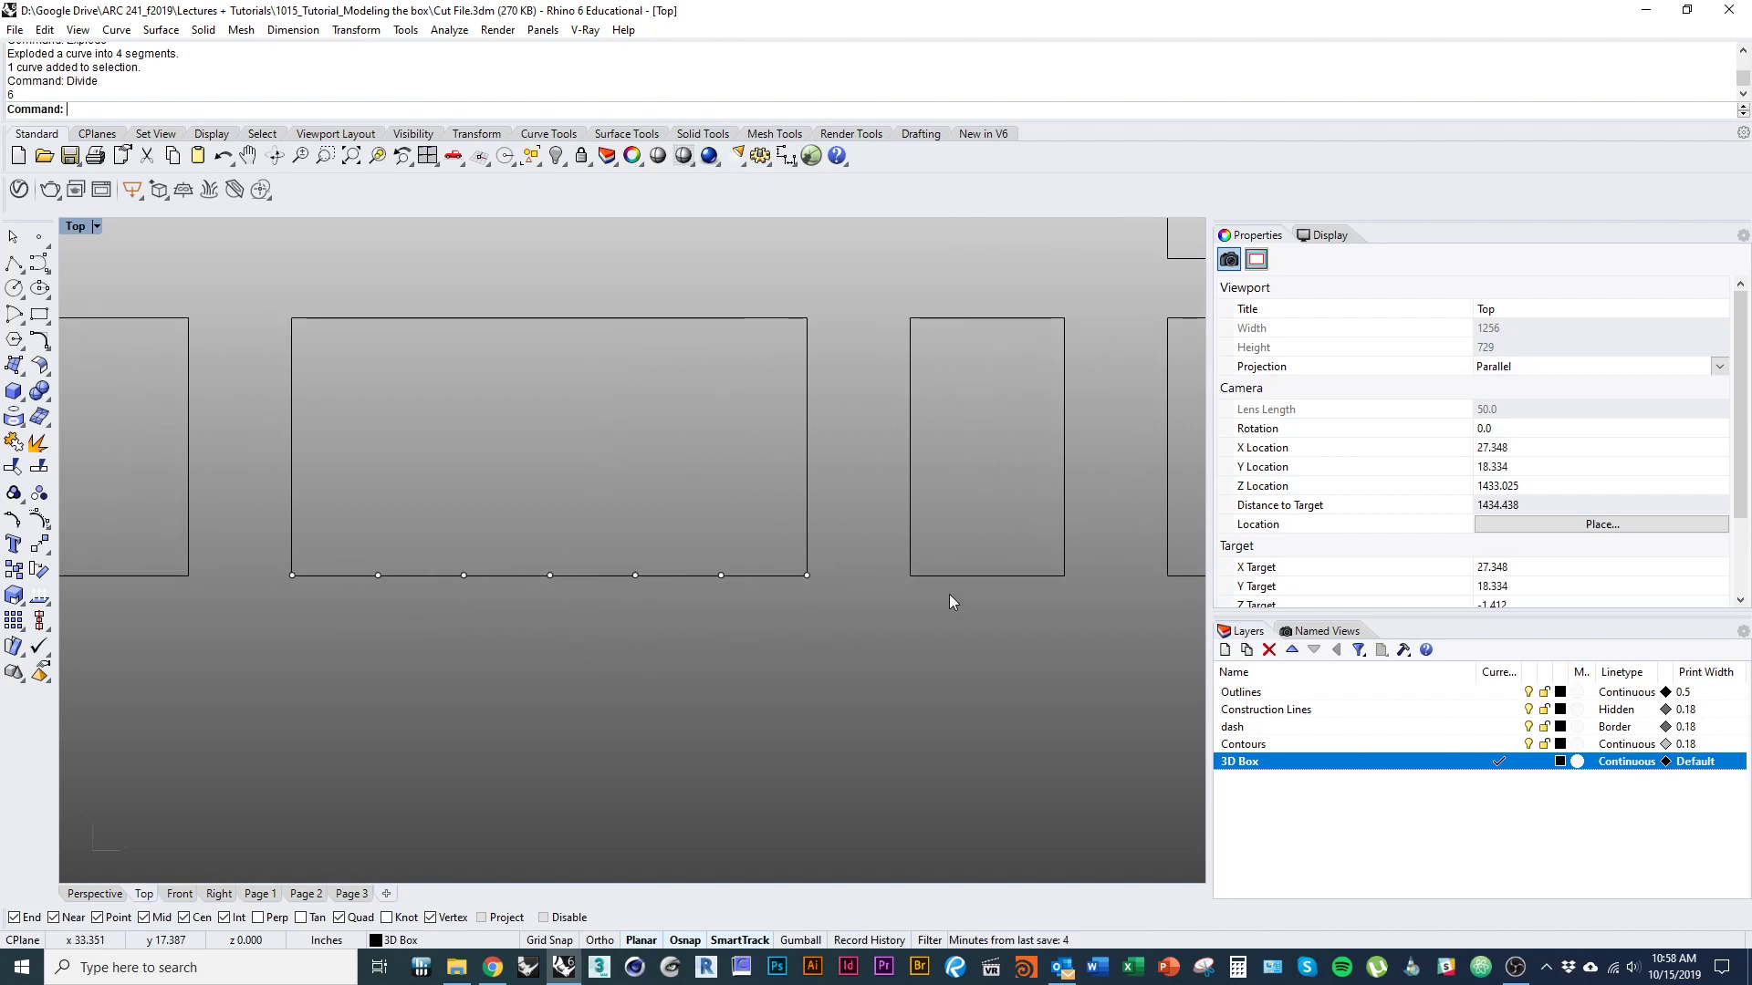
{"action": "left_click", "coordinate": [1039, 576]}
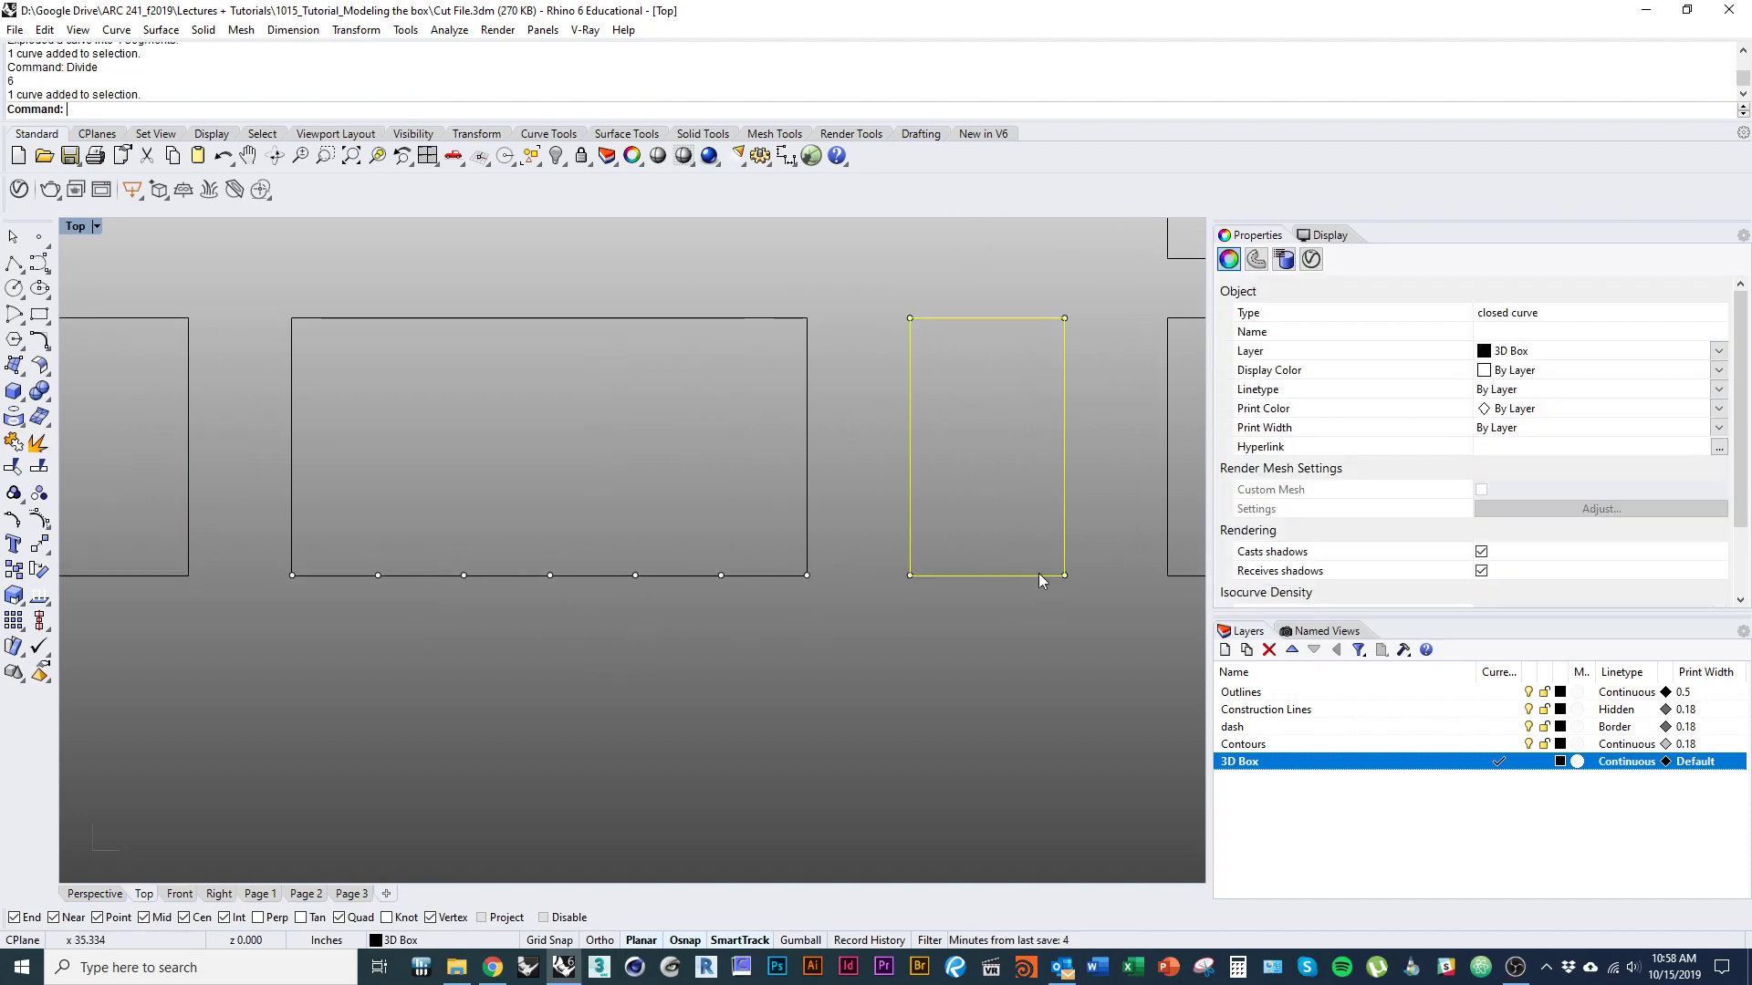
{"action": "left_click", "coordinate": [1054, 705]}
Split the lower edge of the wide outline at its division points and check that individual pieces select separately.
{"action": "left_click", "coordinate": [356, 584]}
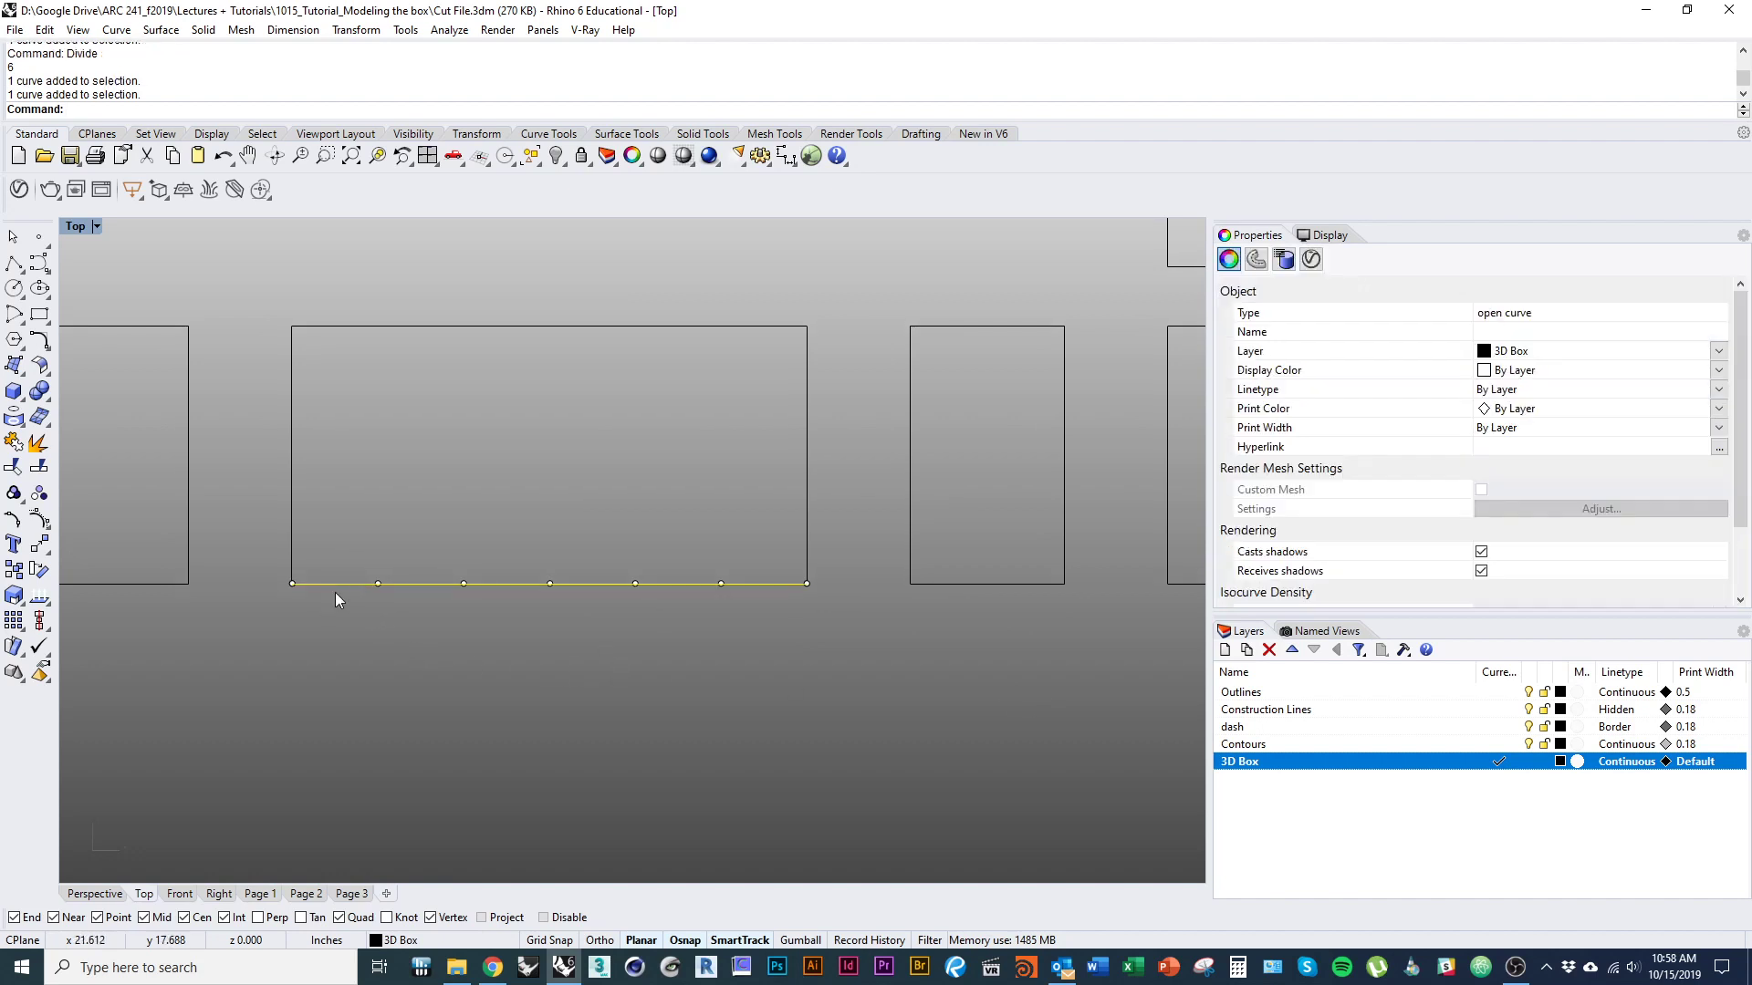
{"action": "left_click", "coordinate": [335, 599]}
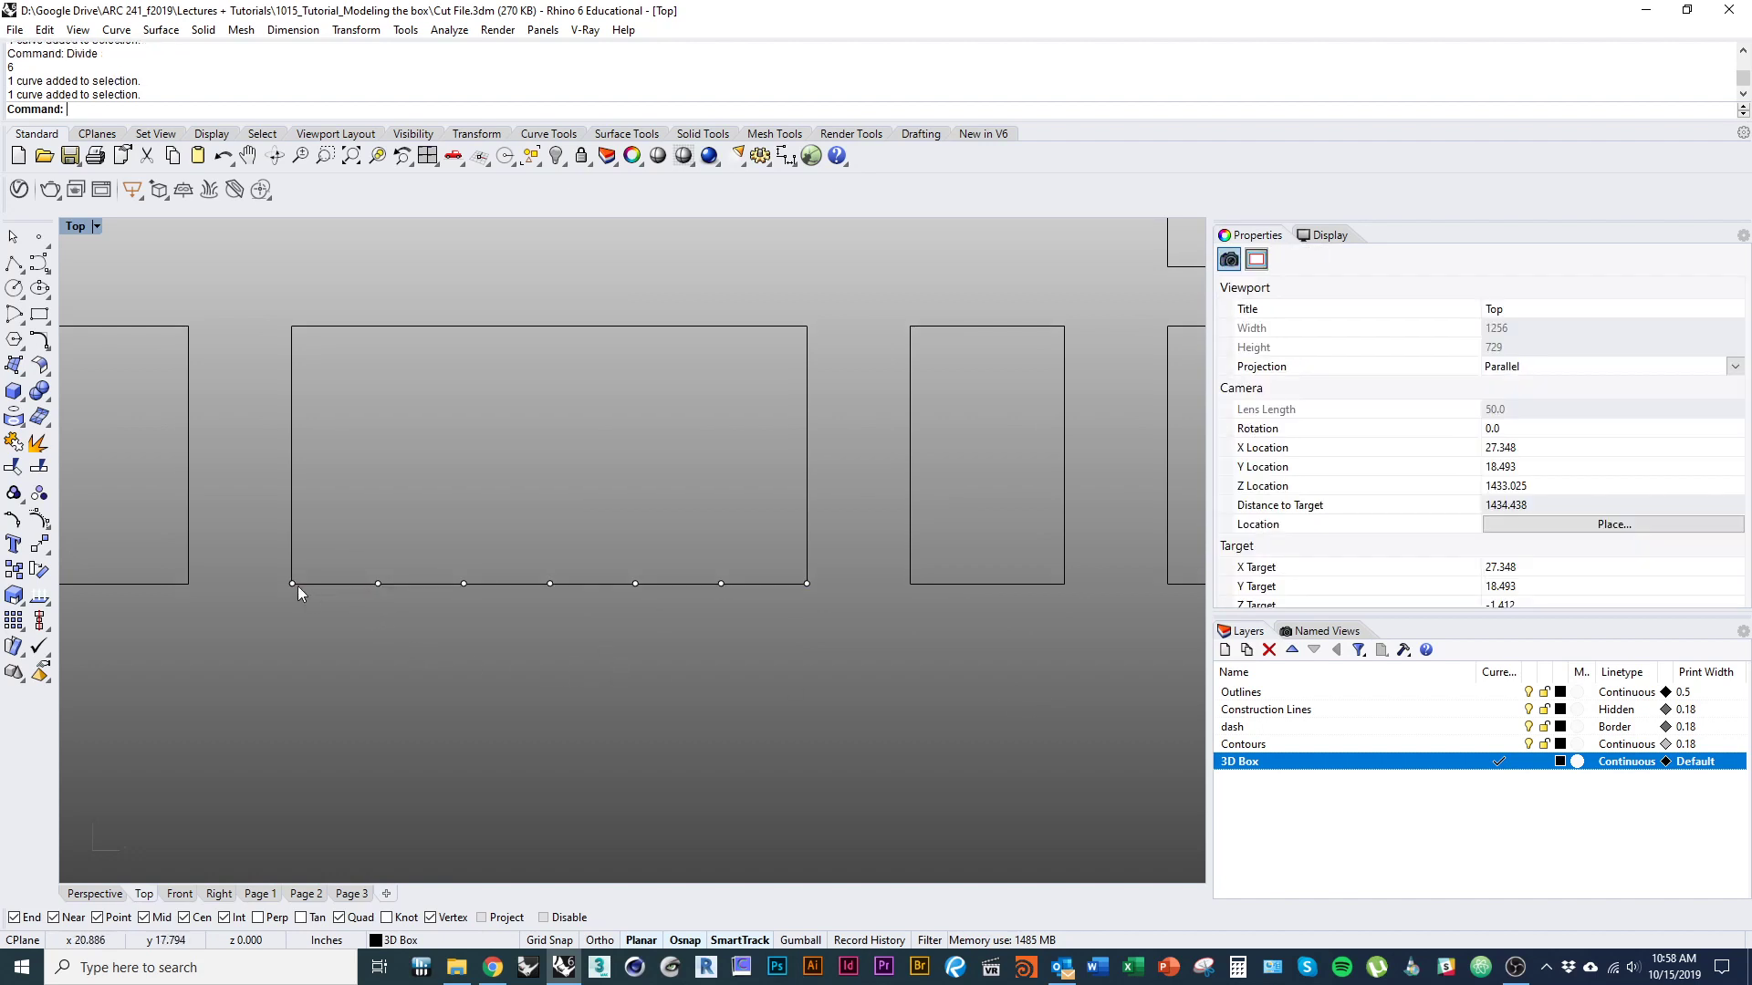
{"action": "left_click", "coordinate": [405, 587]}
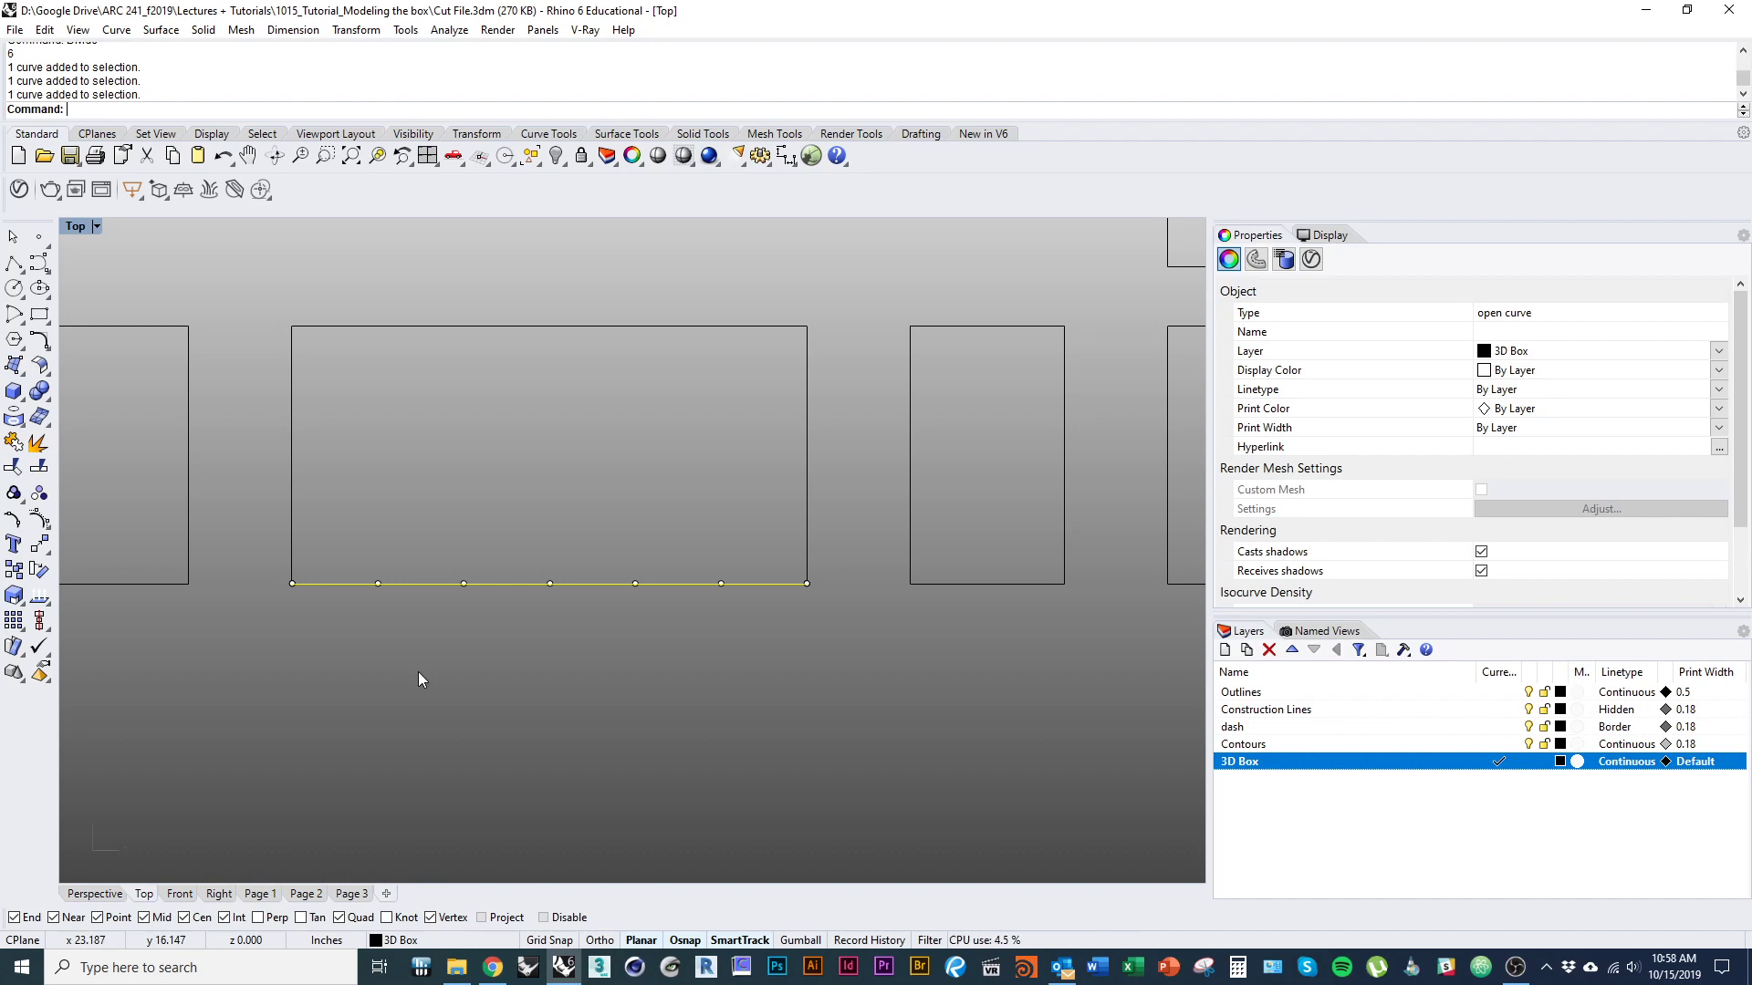
{"action": "type", "text": "Split"}
{"action": "key", "text": "Return"}
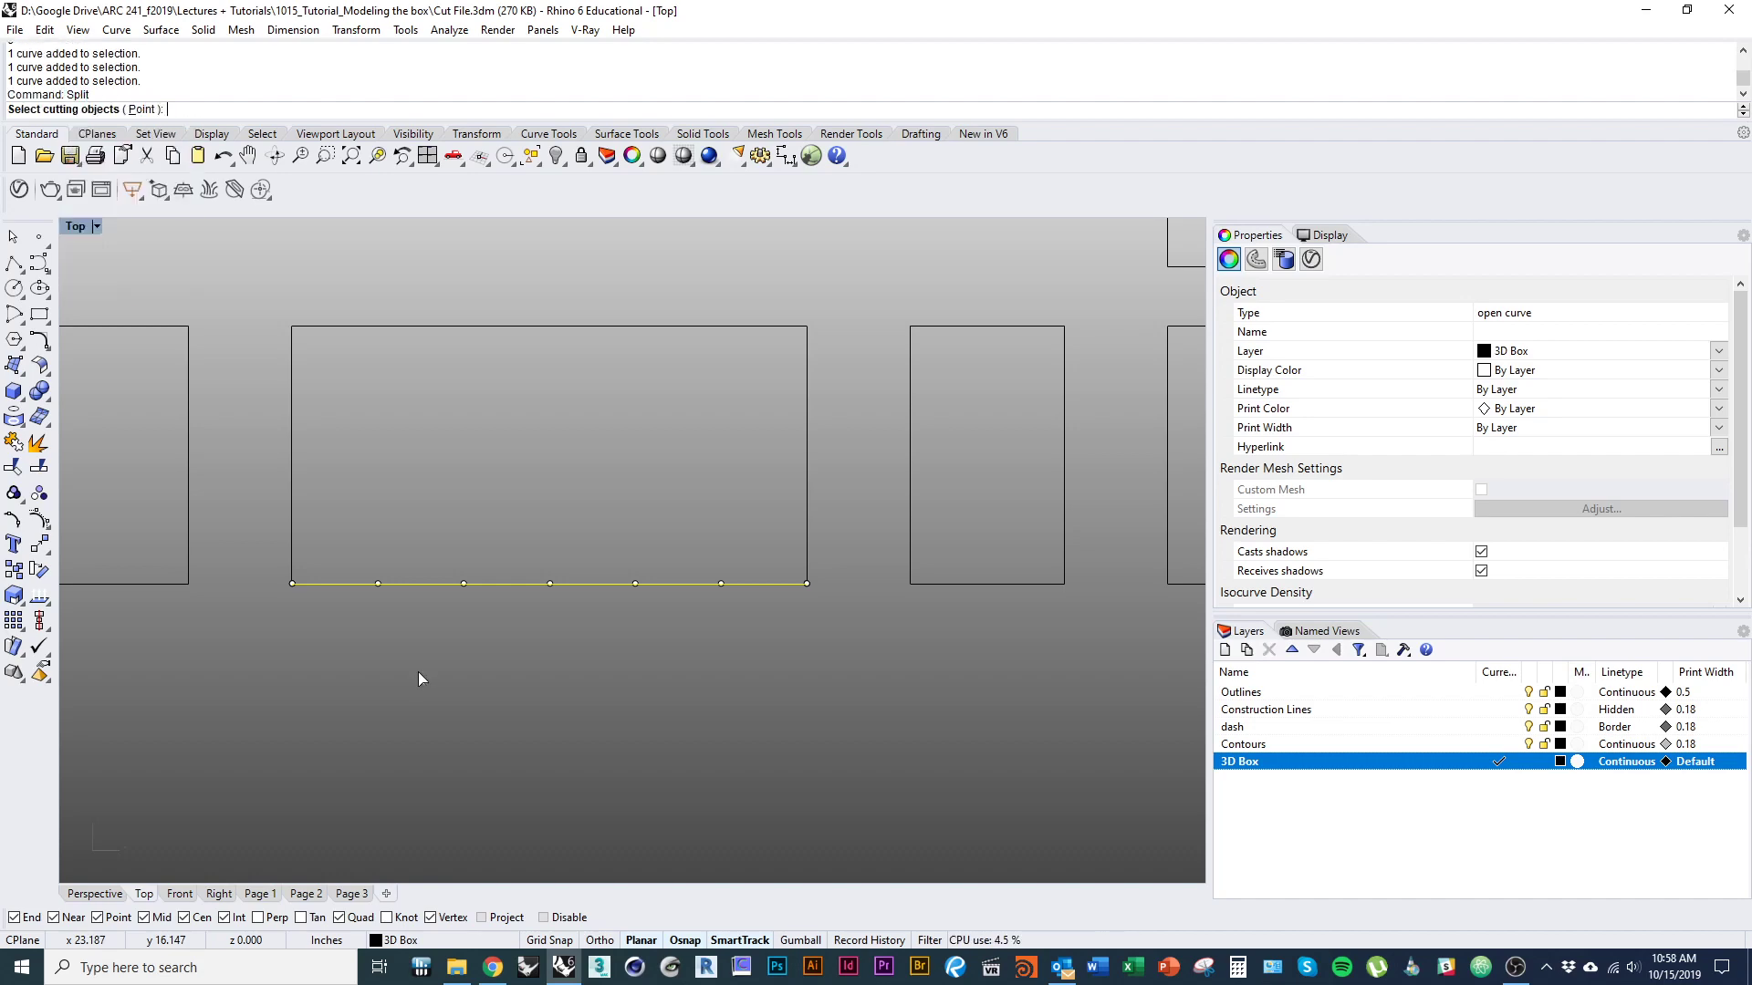
{"action": "key", "text": "Return"}
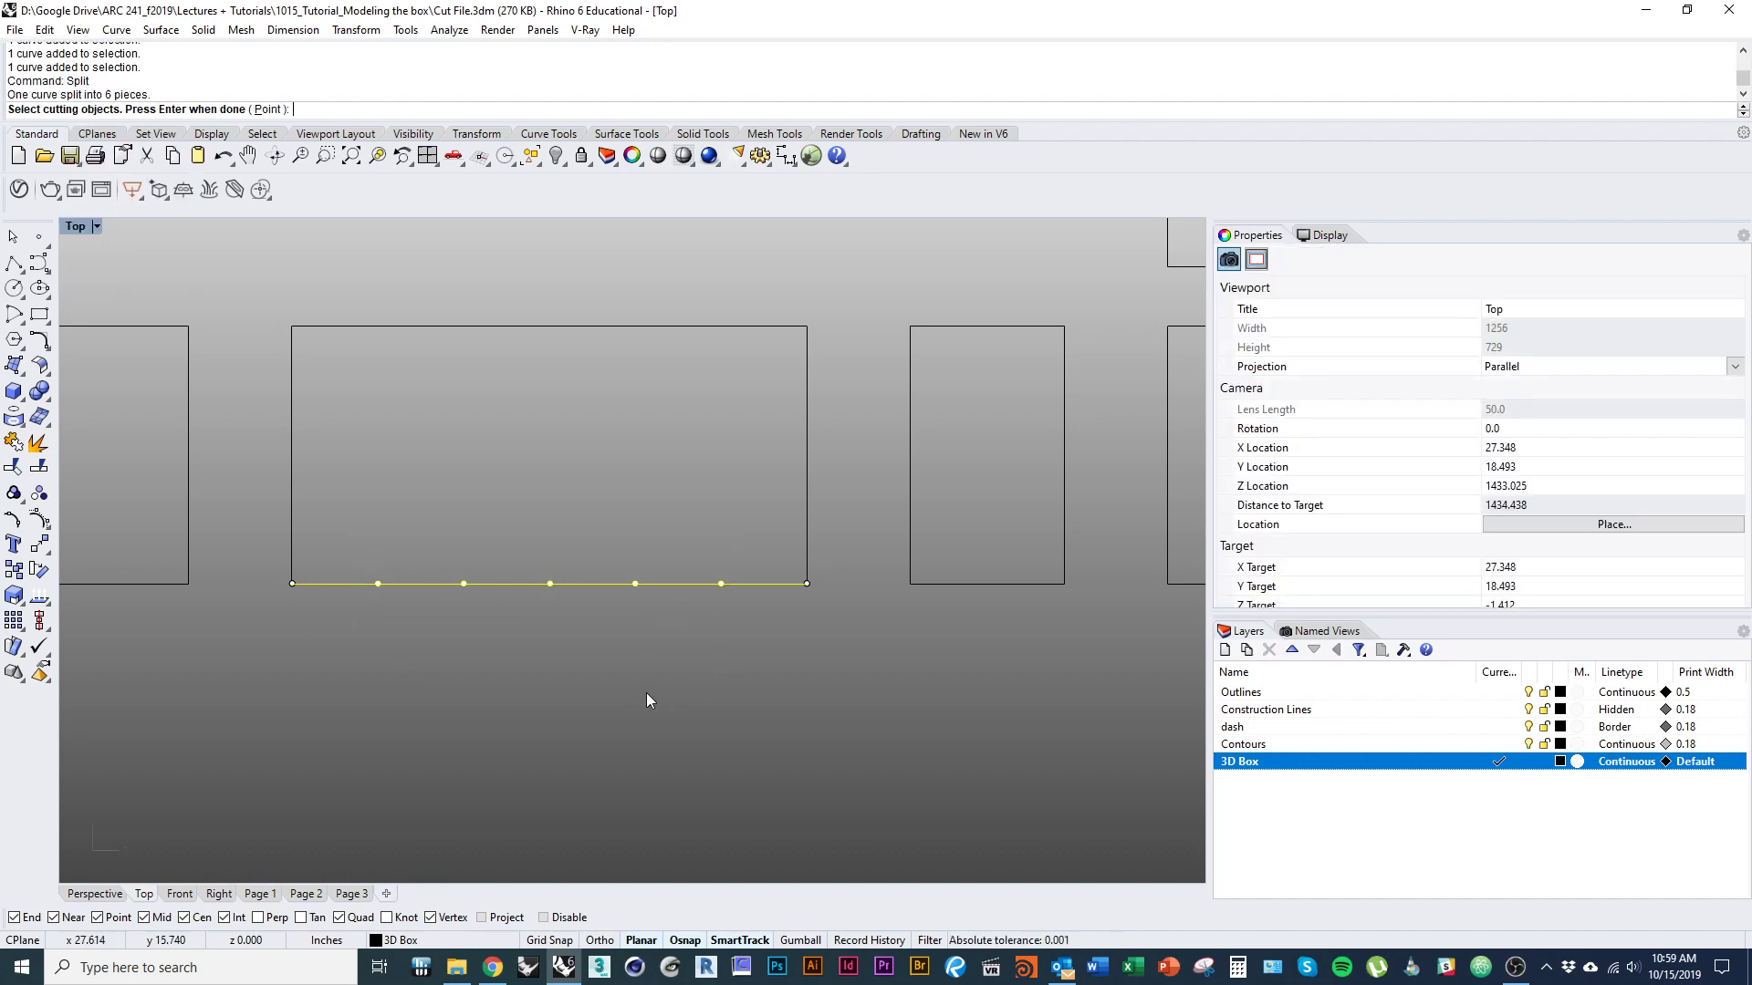
{"action": "left_click", "coordinate": [425, 717]}
{"action": "left_click", "coordinate": [343, 584]}
{"action": "left_click", "coordinate": [509, 586]}
{"action": "left_click", "coordinate": [524, 704]}
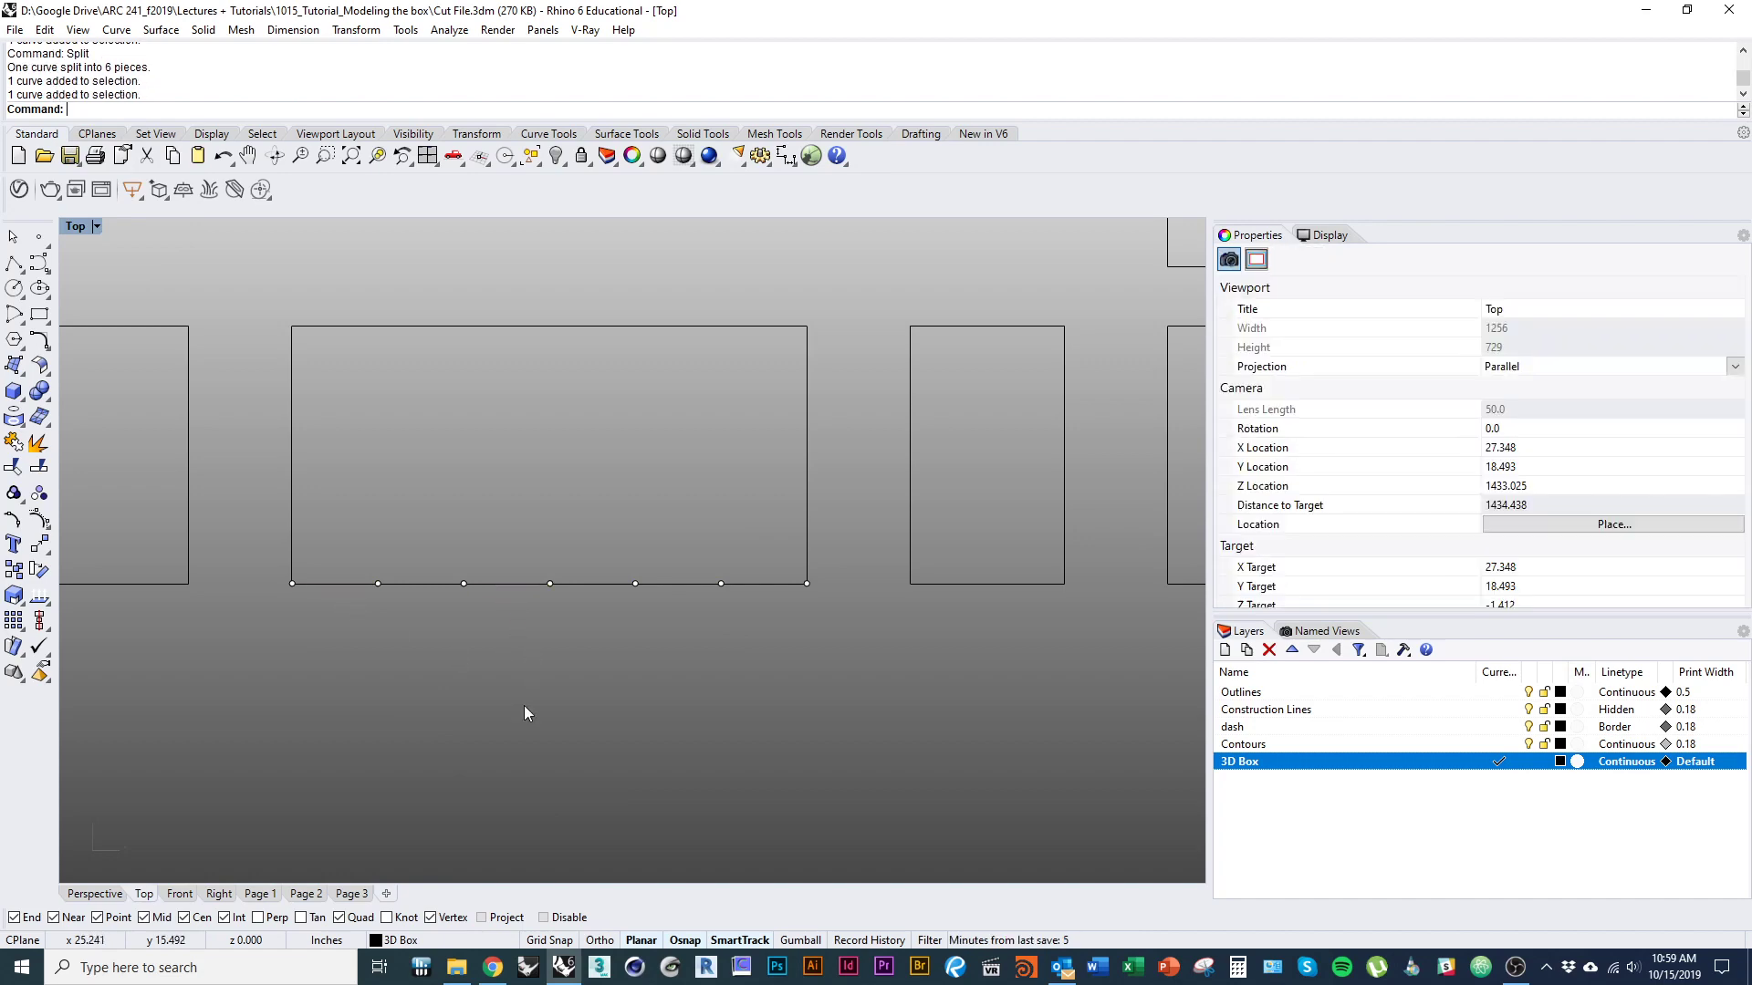
Offset the first lower-edge segment outward by 0.125 inch with flat caps to form a closed tab.
{"action": "type", "text": "offset"}
{"action": "key", "text": "Return"}
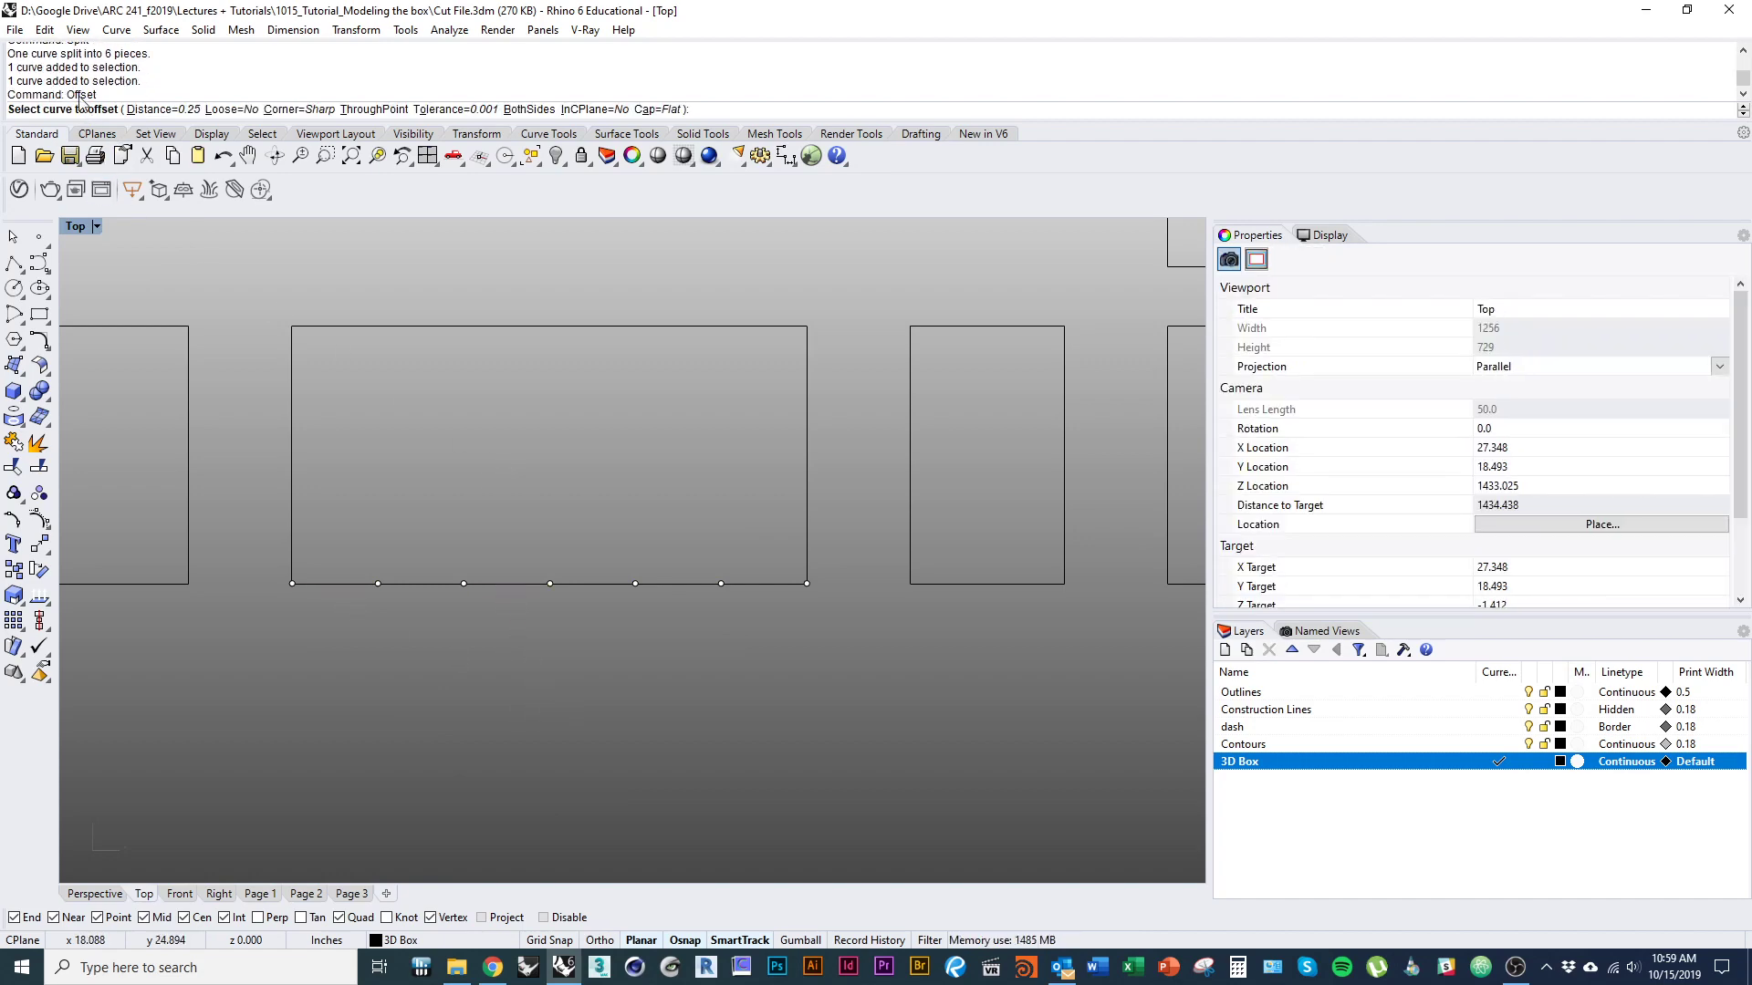
{"action": "left_click", "coordinate": [657, 110]}
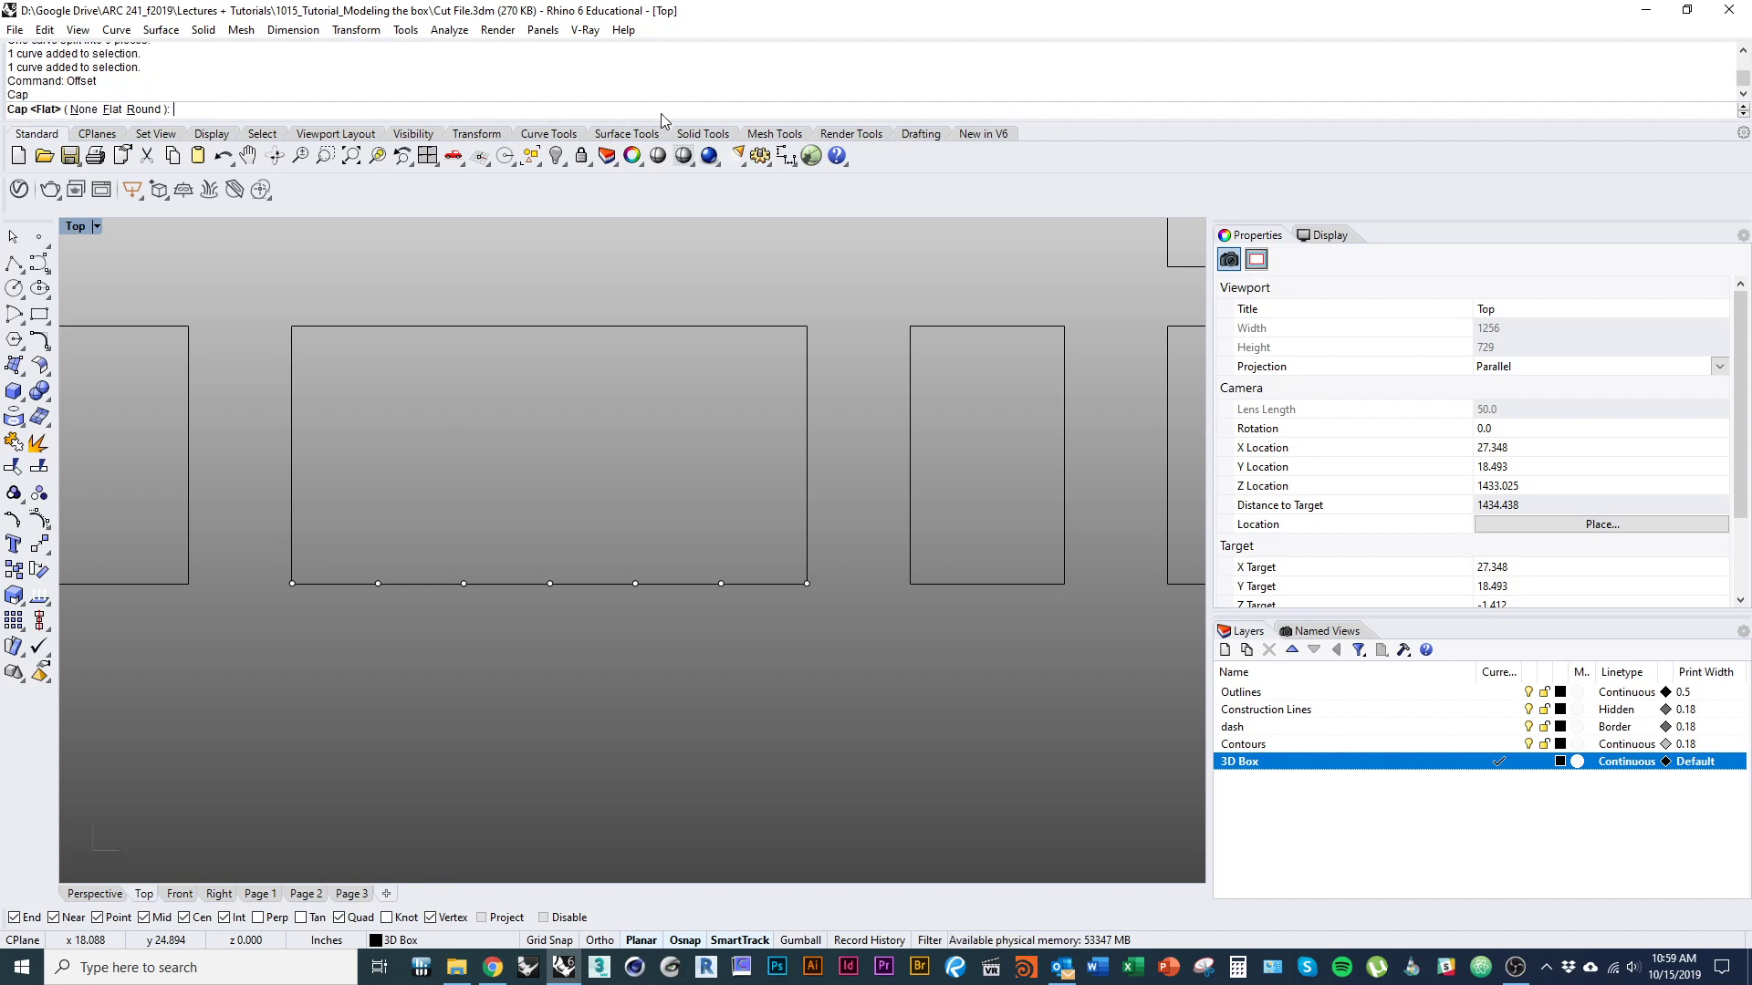
{"action": "left_click", "coordinate": [112, 110]}
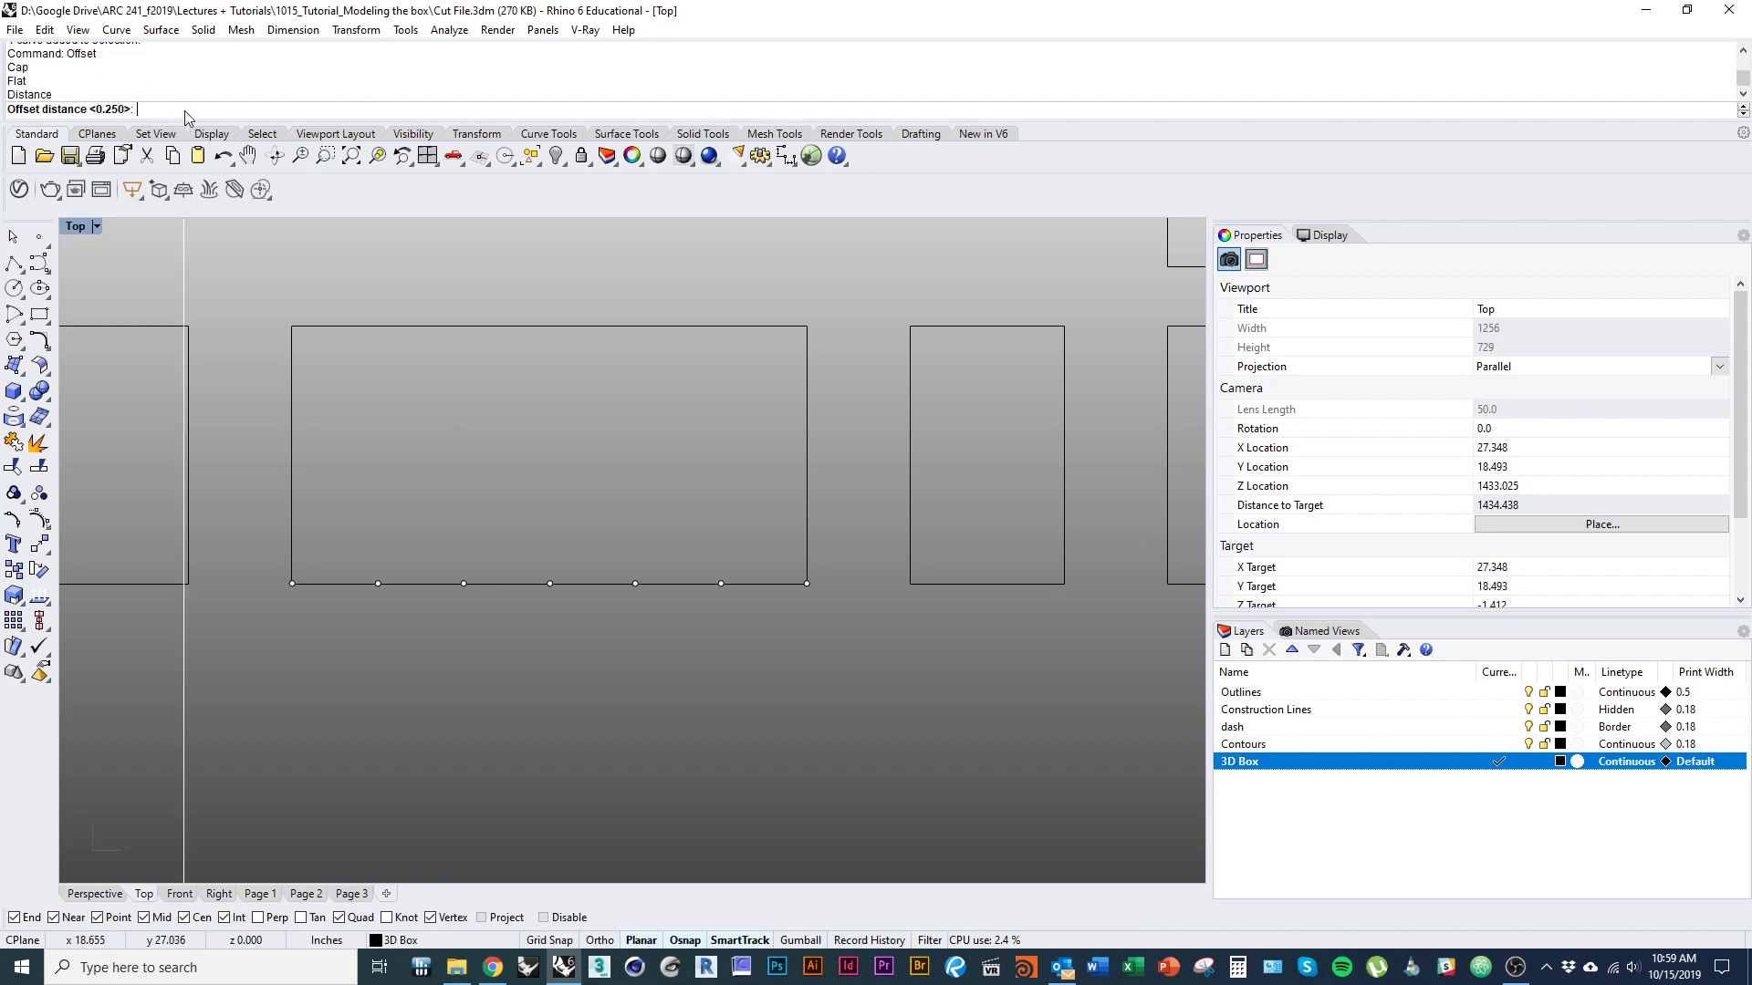
{"action": "left_click", "coordinate": [187, 111]}
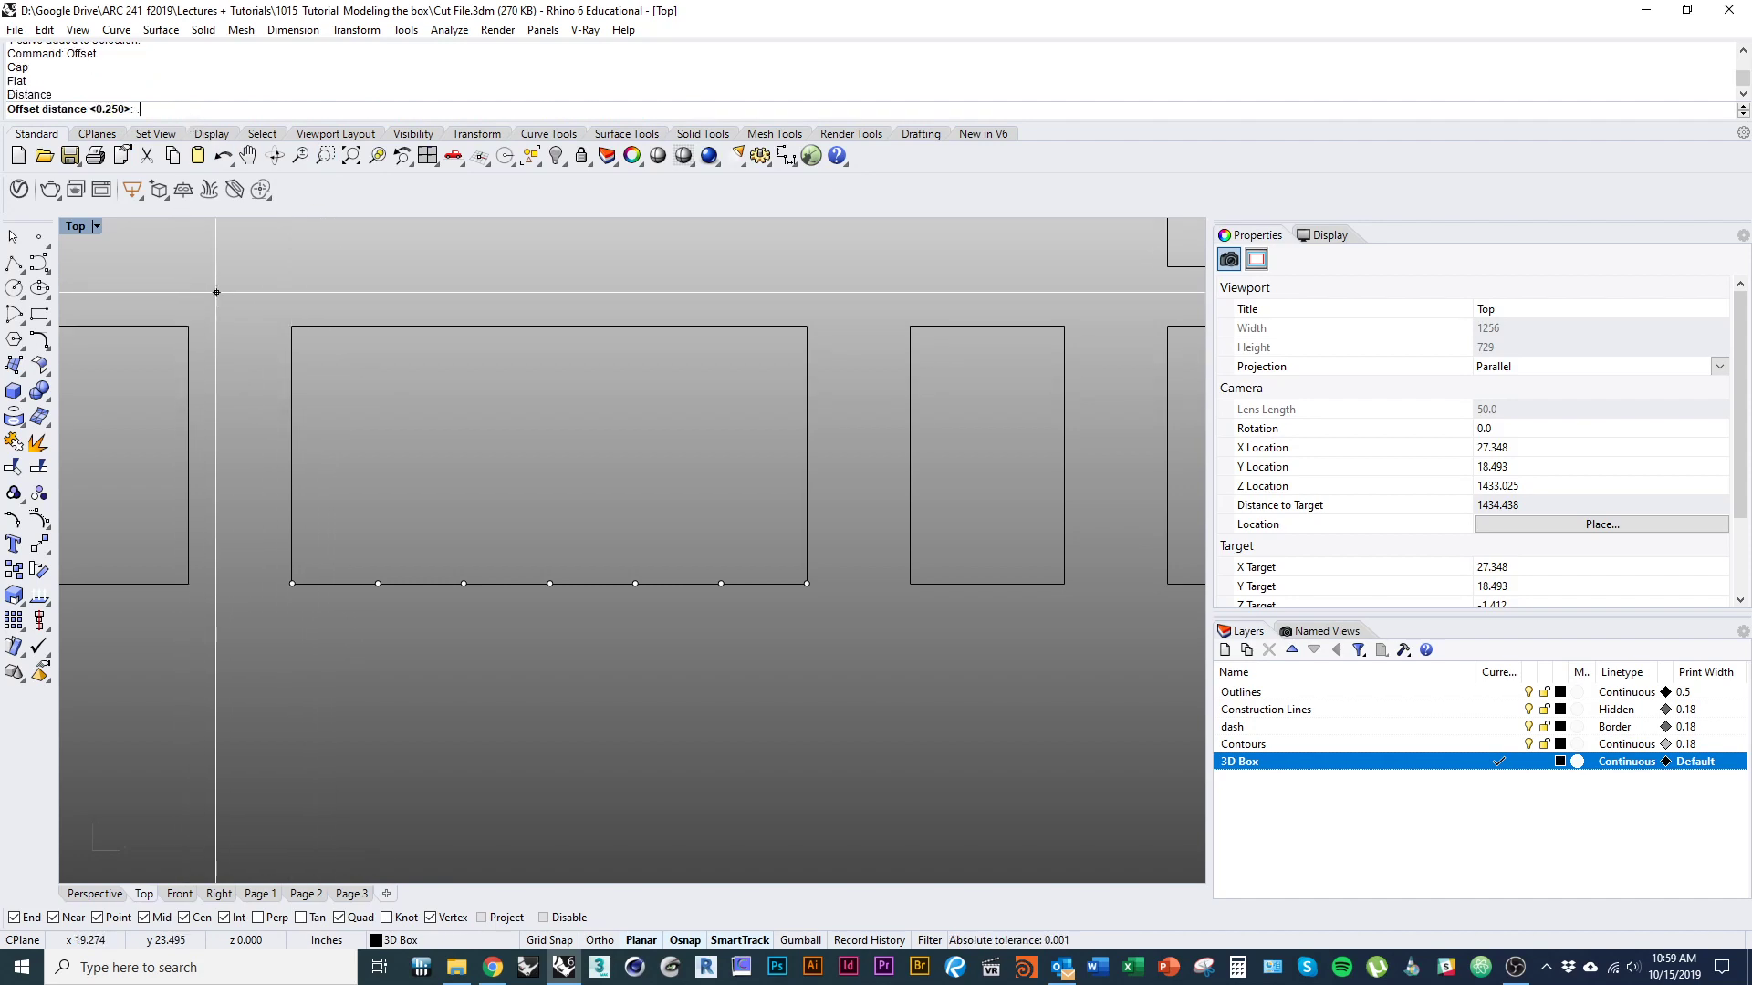
{"action": "type", "text": ".125"}
{"action": "key", "text": "Return"}
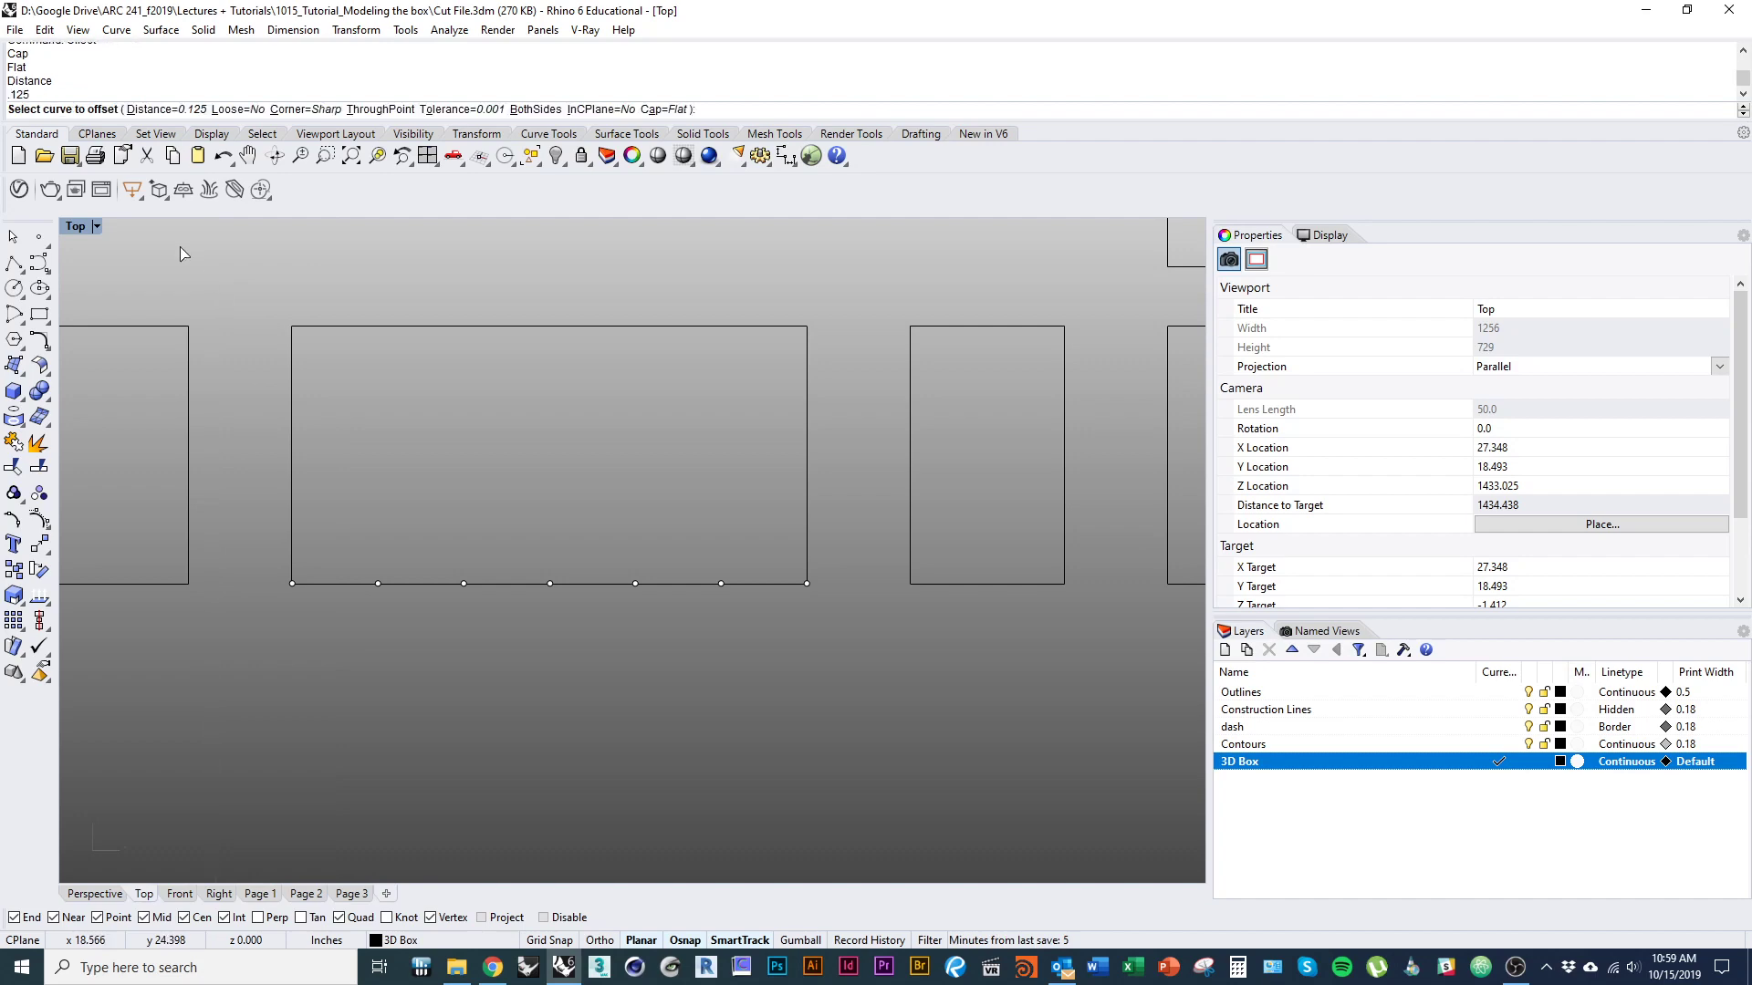
{"action": "left_click", "coordinate": [356, 585]}
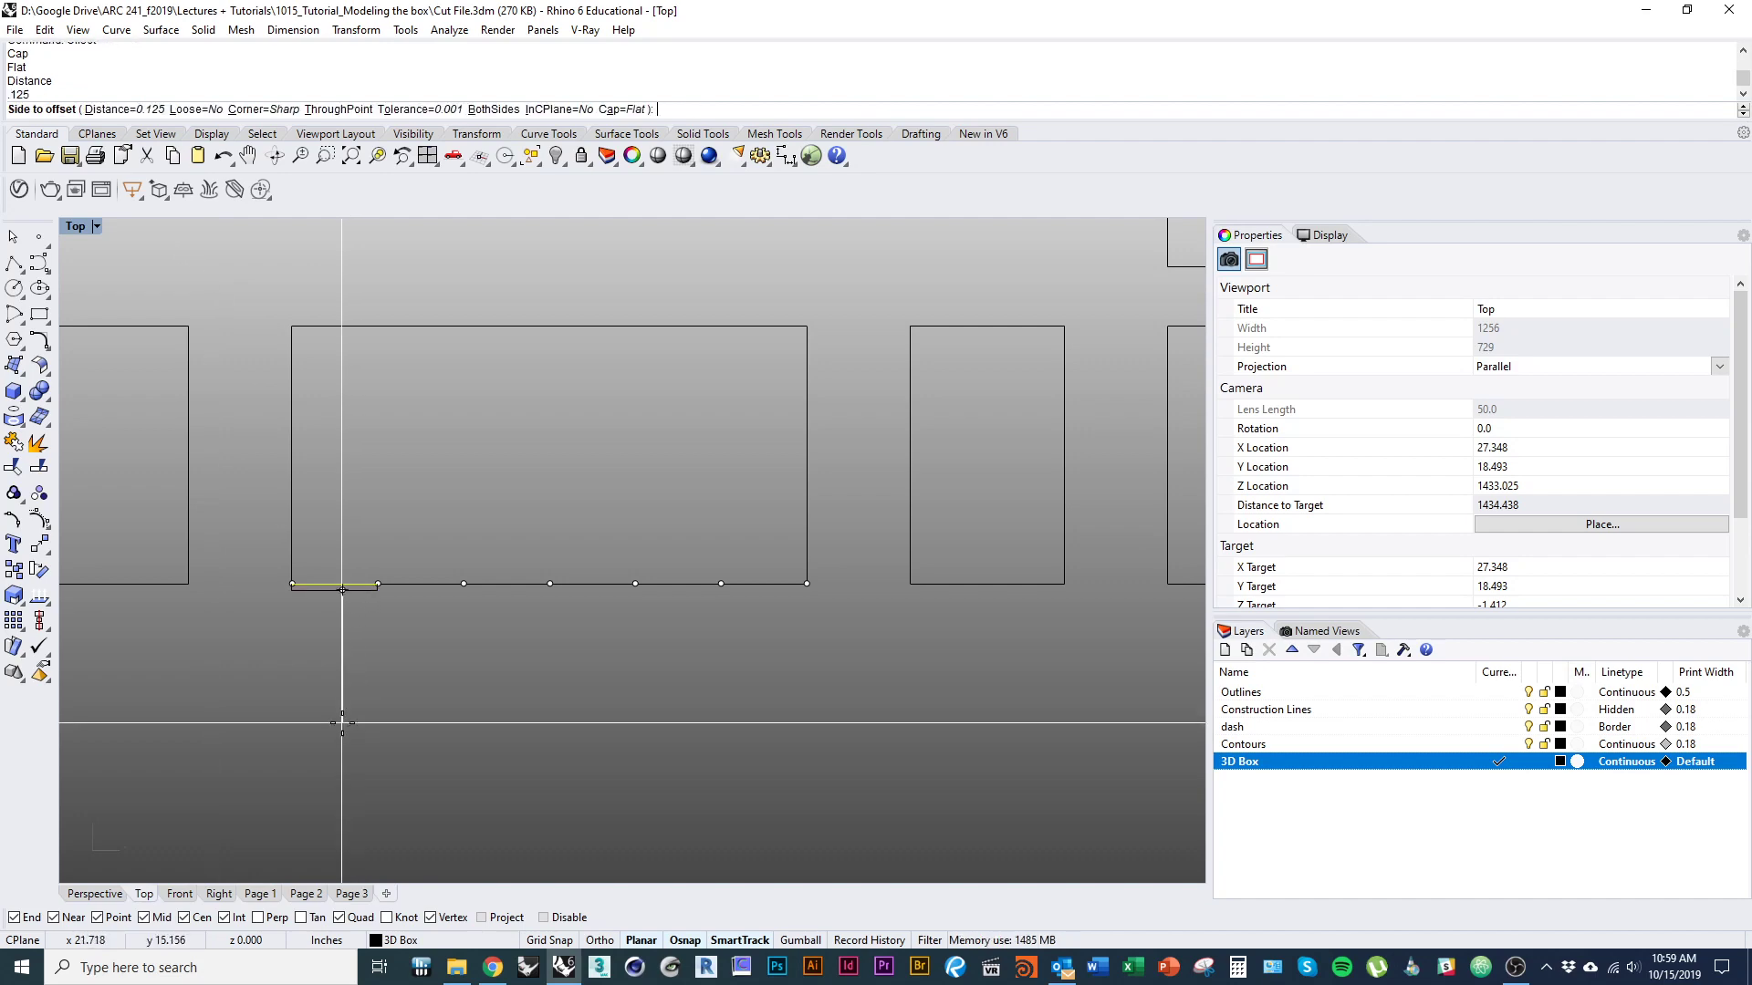
{"action": "left_click", "coordinate": [342, 722]}
Offset the third and fifth lower-edge segments outward by 0.125 inch with the same flat caps.
{"action": "key", "text": "Return"}
{"action": "left_click", "coordinate": [489, 582]}
{"action": "left_click", "coordinate": [615, 645]}
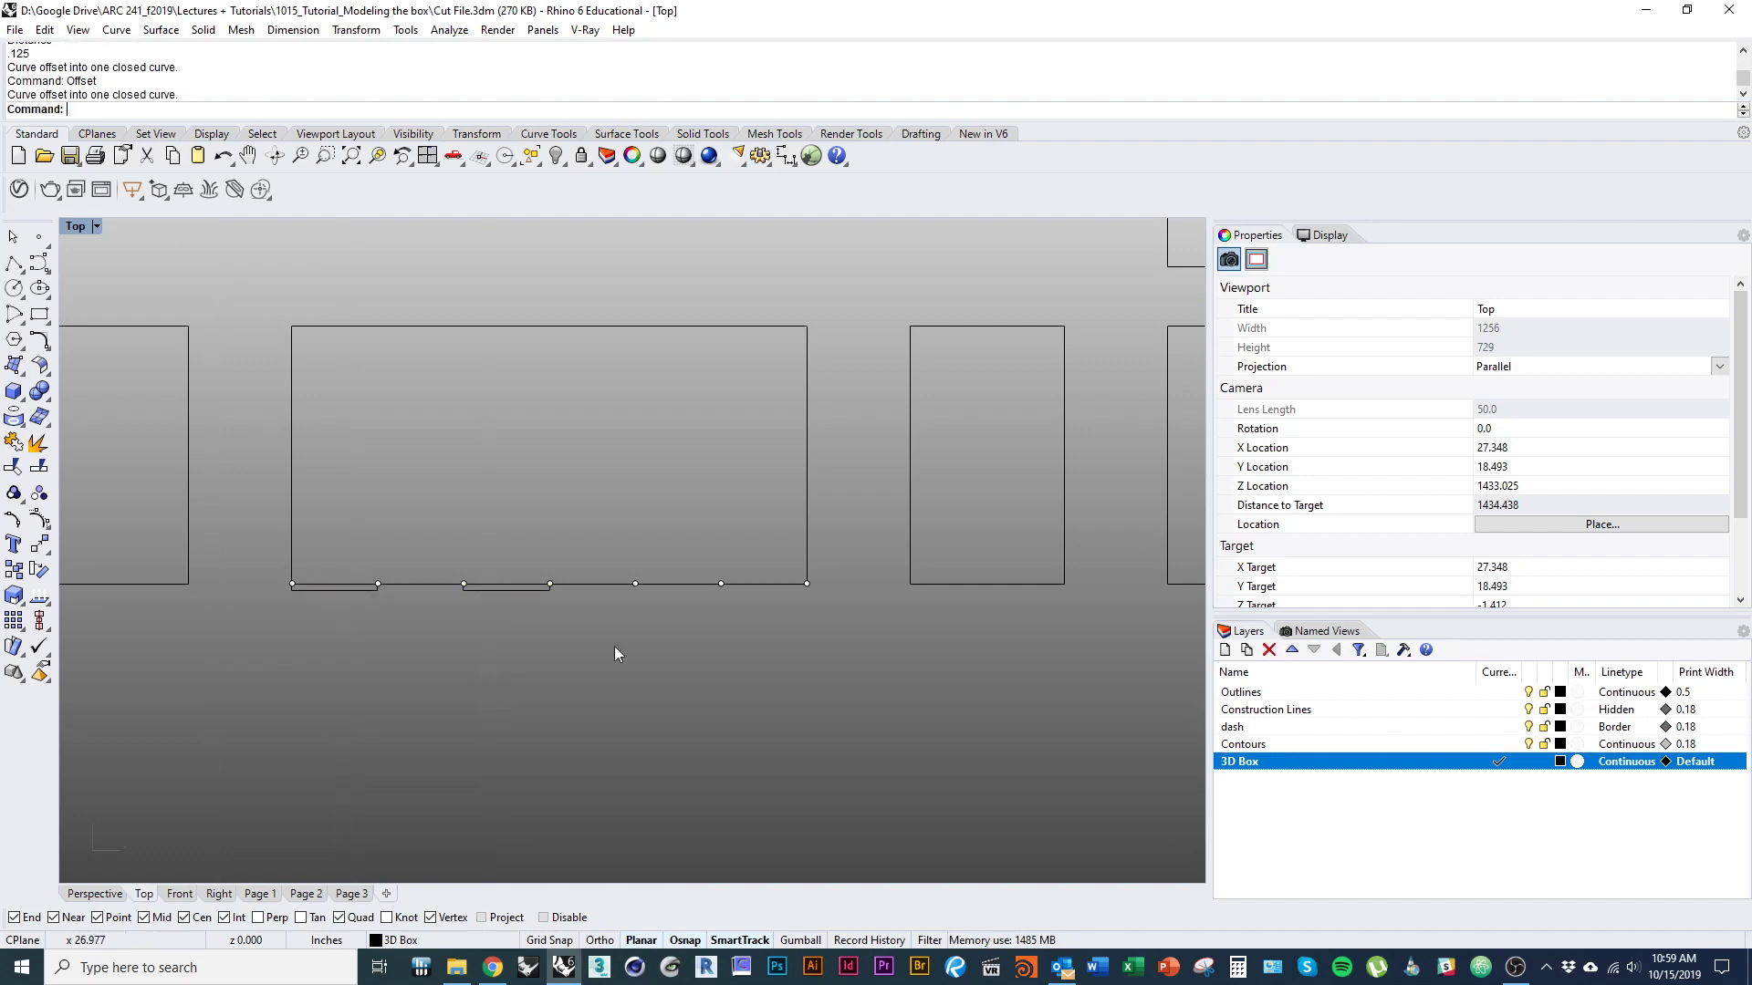
{"action": "key", "text": "Return"}
{"action": "left_click", "coordinate": [674, 583]}
{"action": "left_click", "coordinate": [669, 675]}
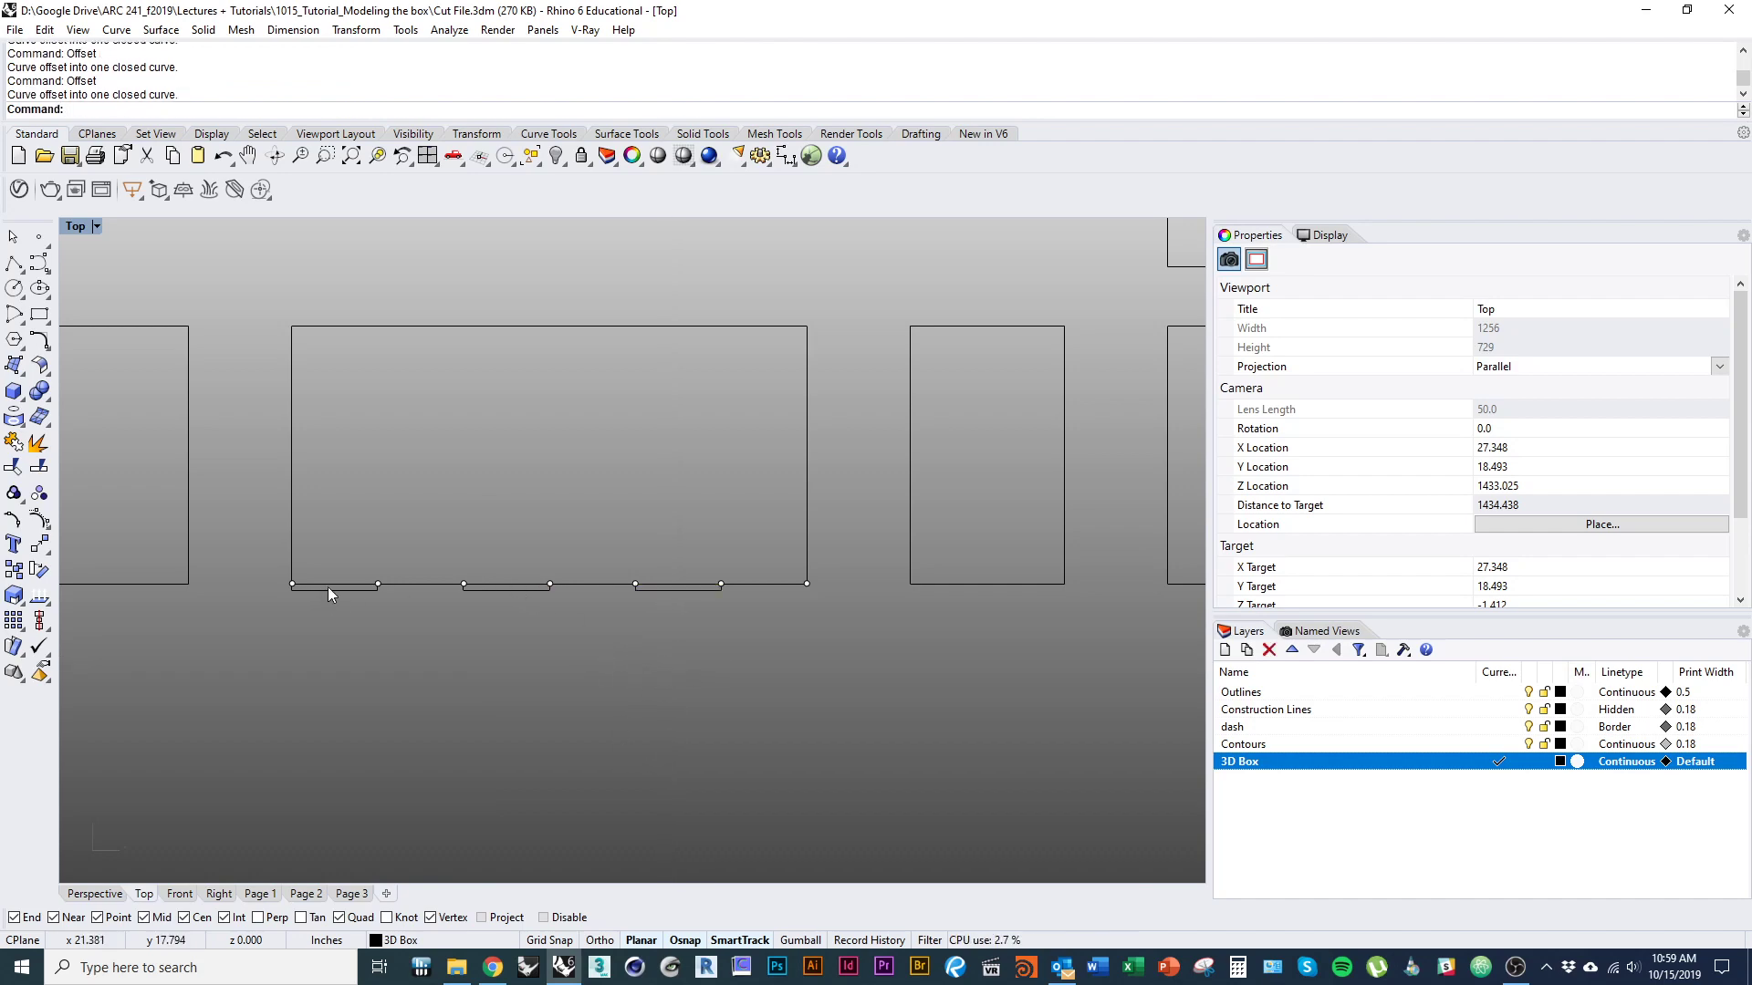
{"action": "key", "text": "Right"}
{"action": "key", "text": "Right"}
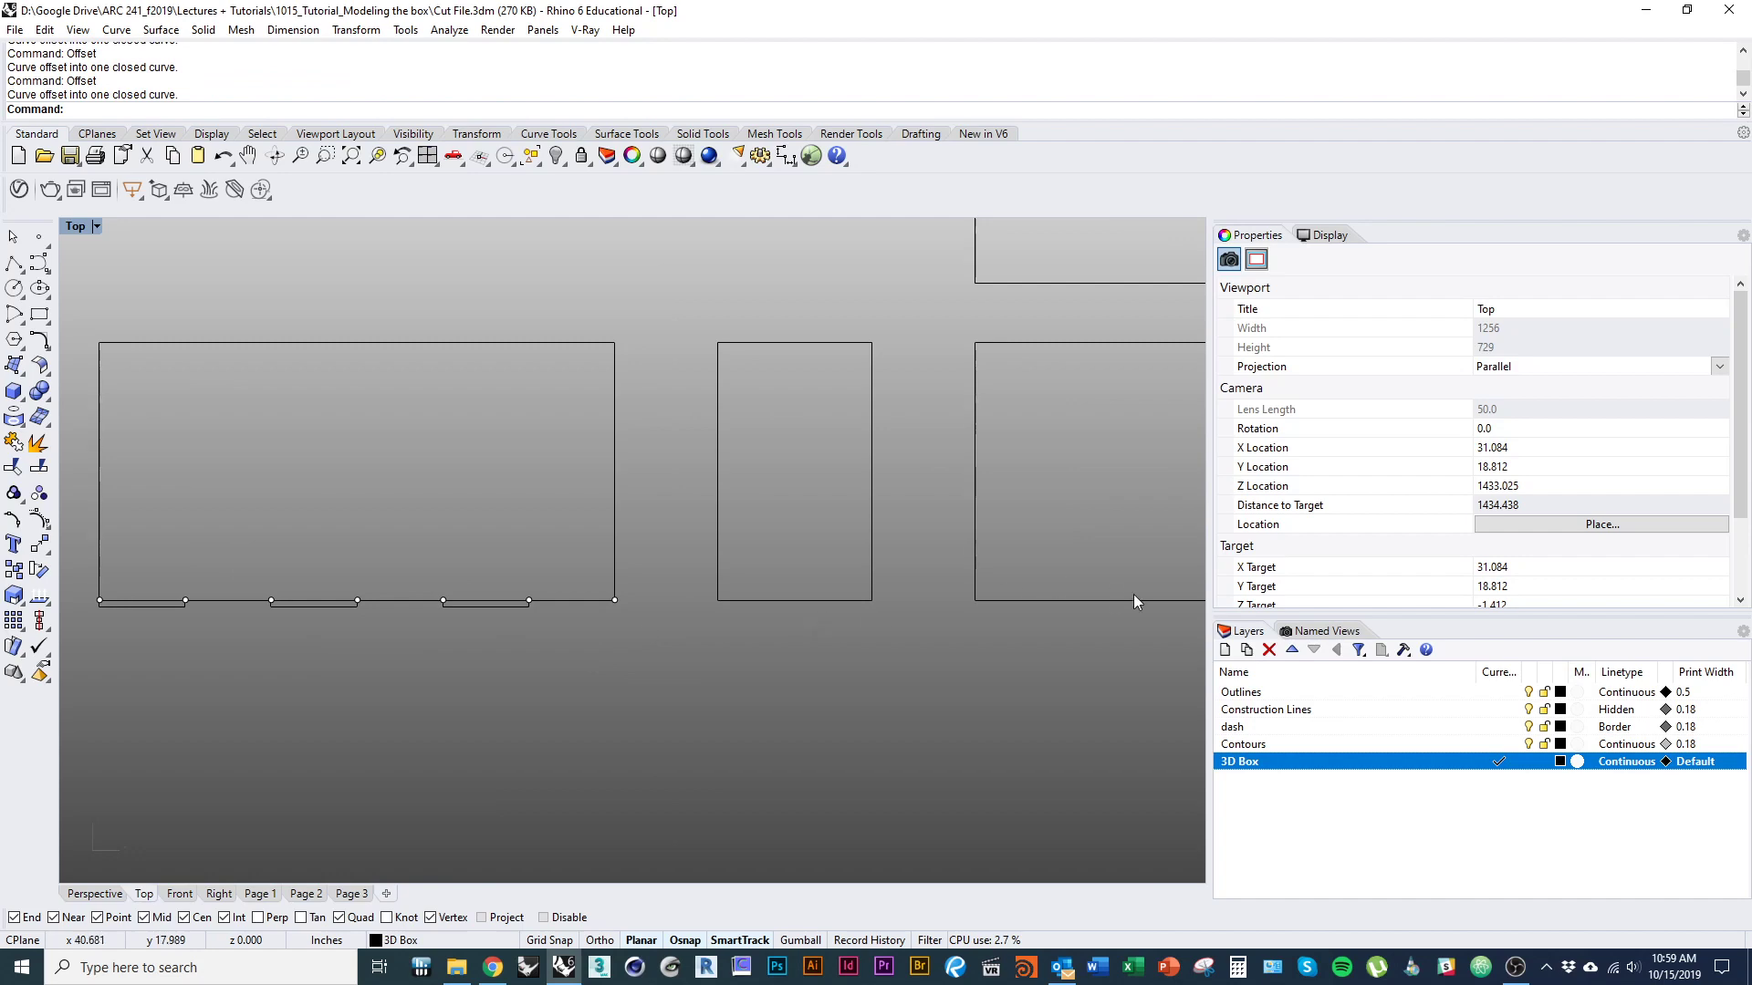
{"action": "right_click_drag", "start_coordinate": [991, 651], "coordinate": [765, 787]}
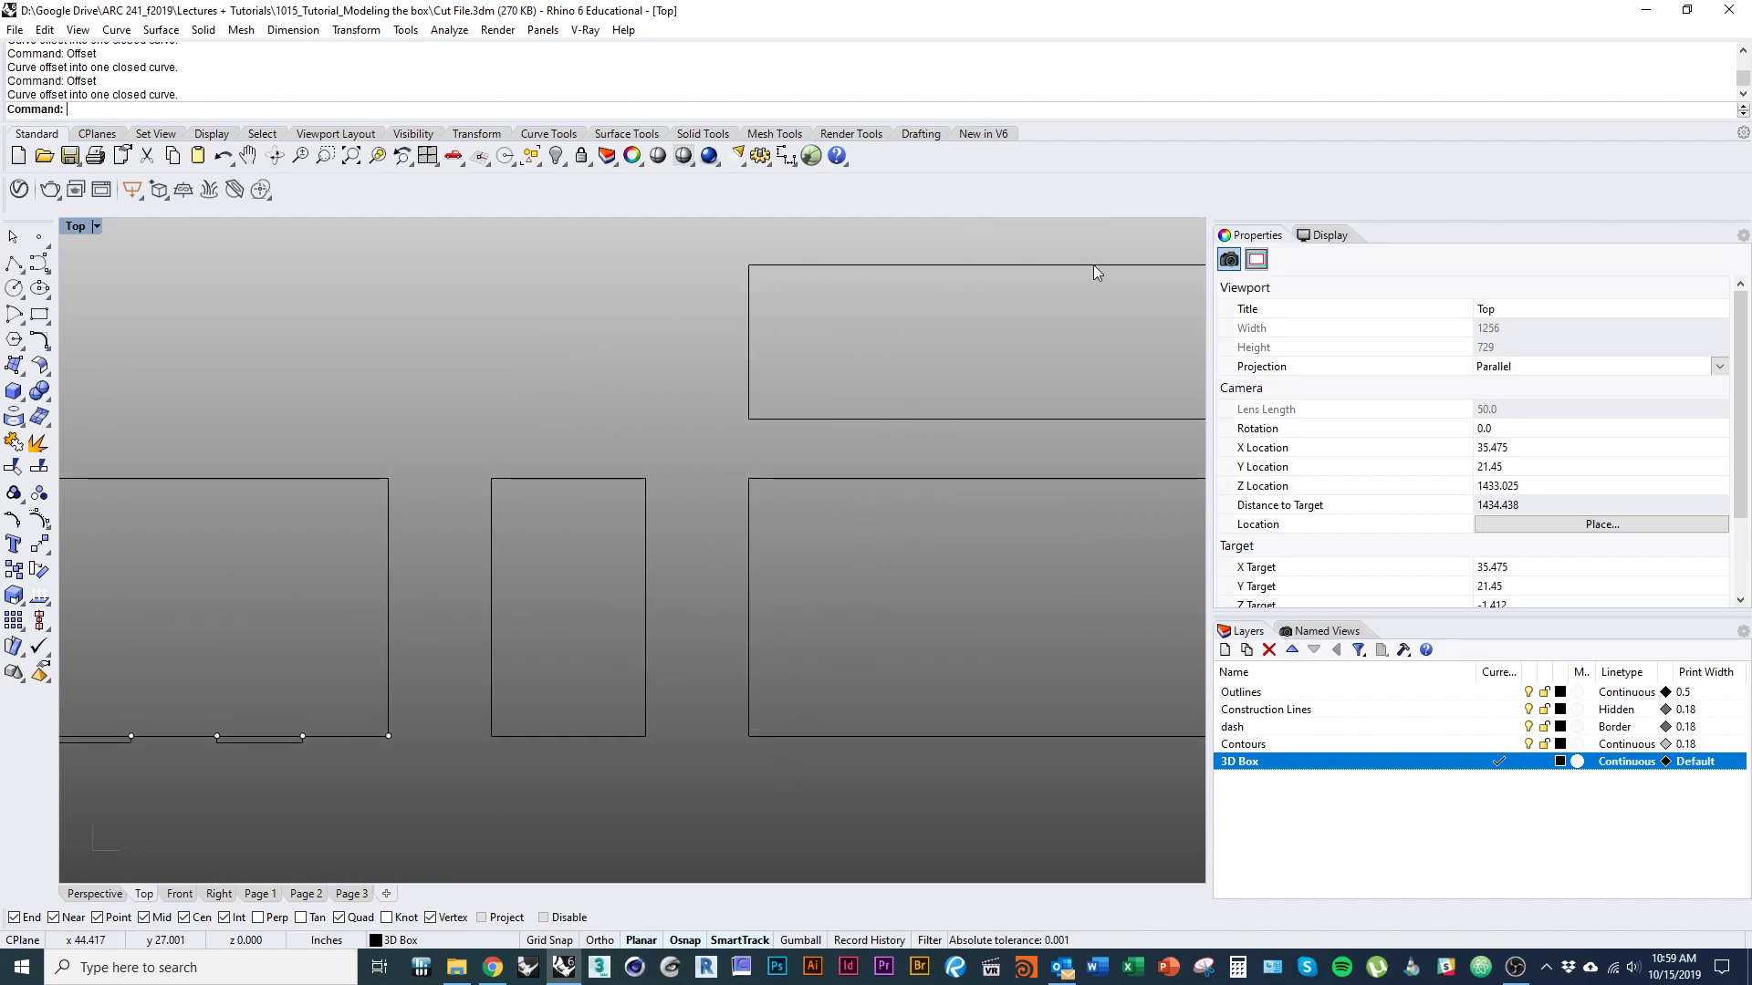
{"action": "right_click_drag", "start_coordinate": [547, 585], "coordinate": [878, 478]}
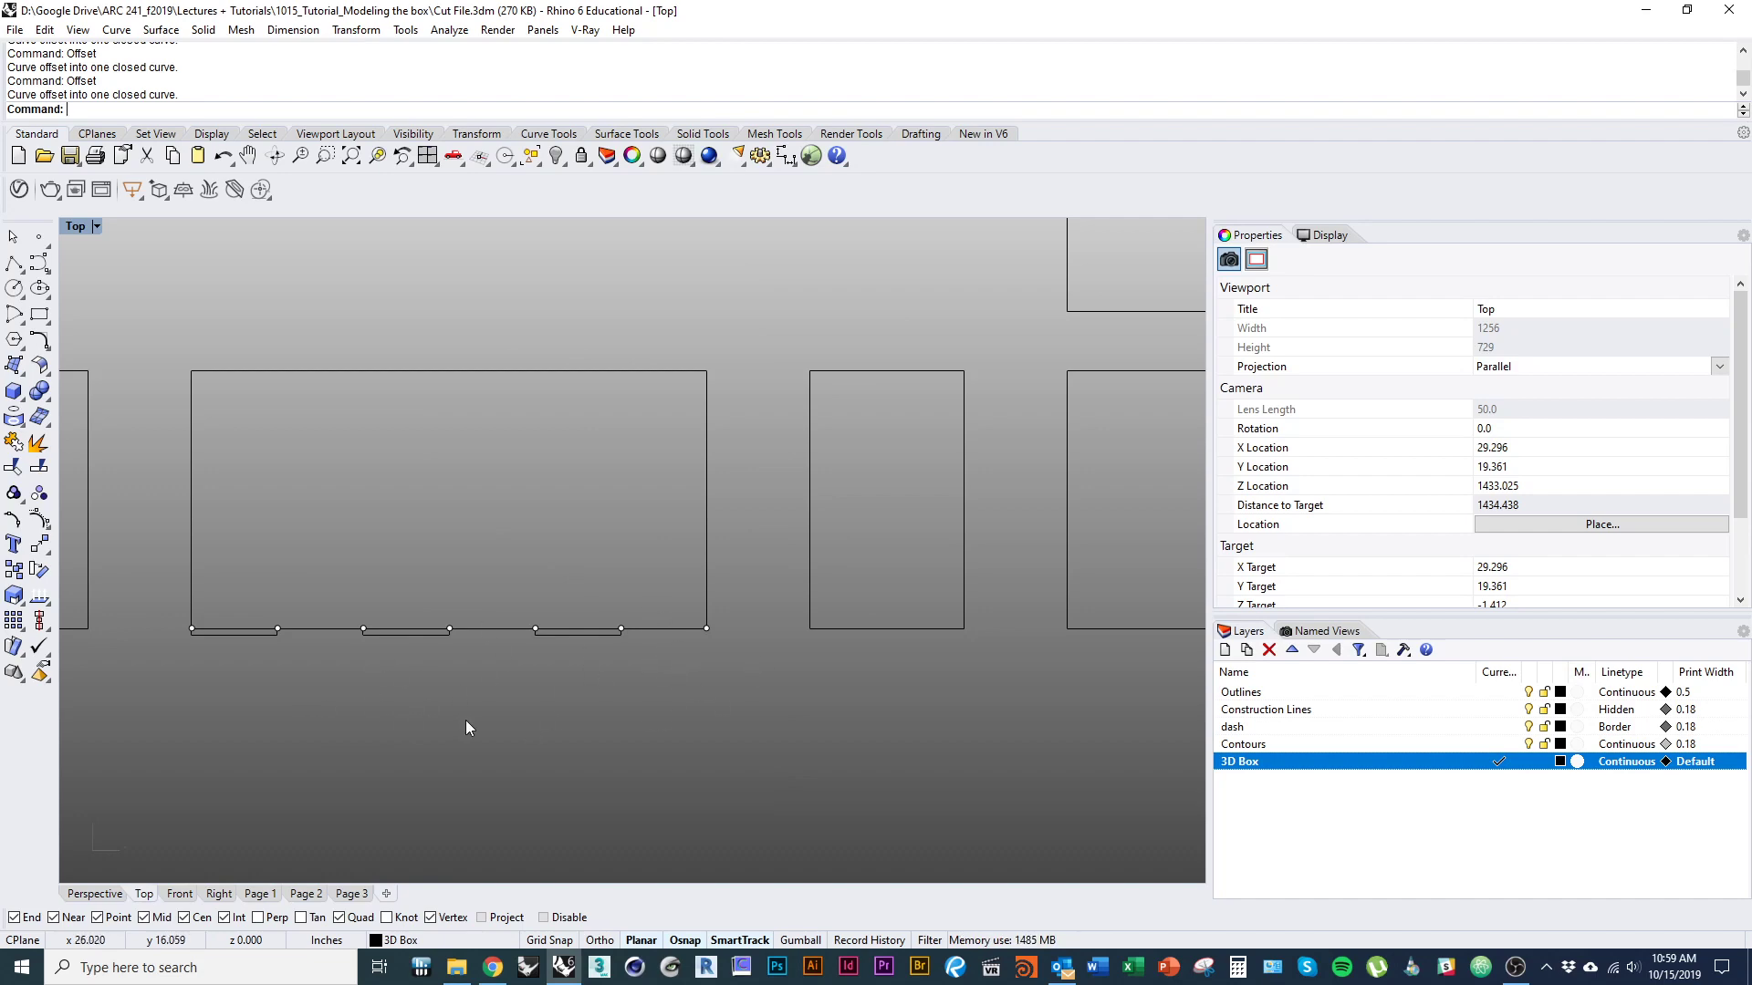
{"action": "right_click_drag", "start_coordinate": [467, 721], "coordinate": [555, 690]}
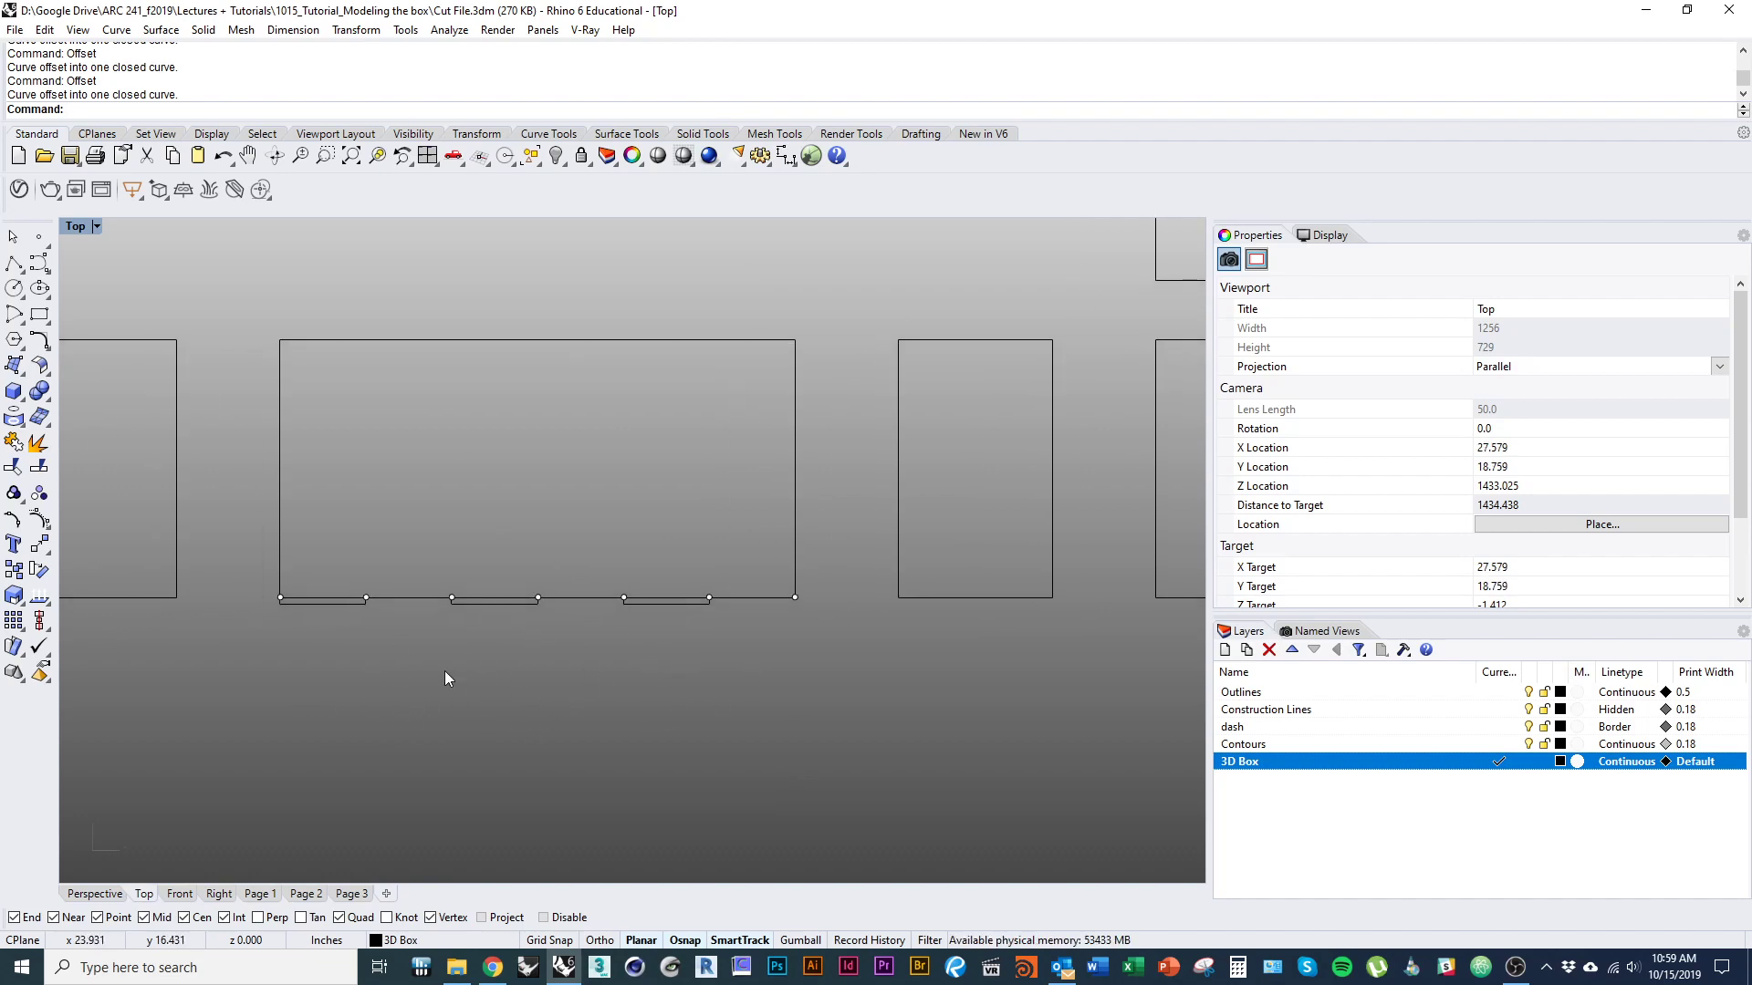
Explode the three closed tab rectangles along the lower edge into separate line segments.
{"action": "left_click", "coordinate": [332, 604]}
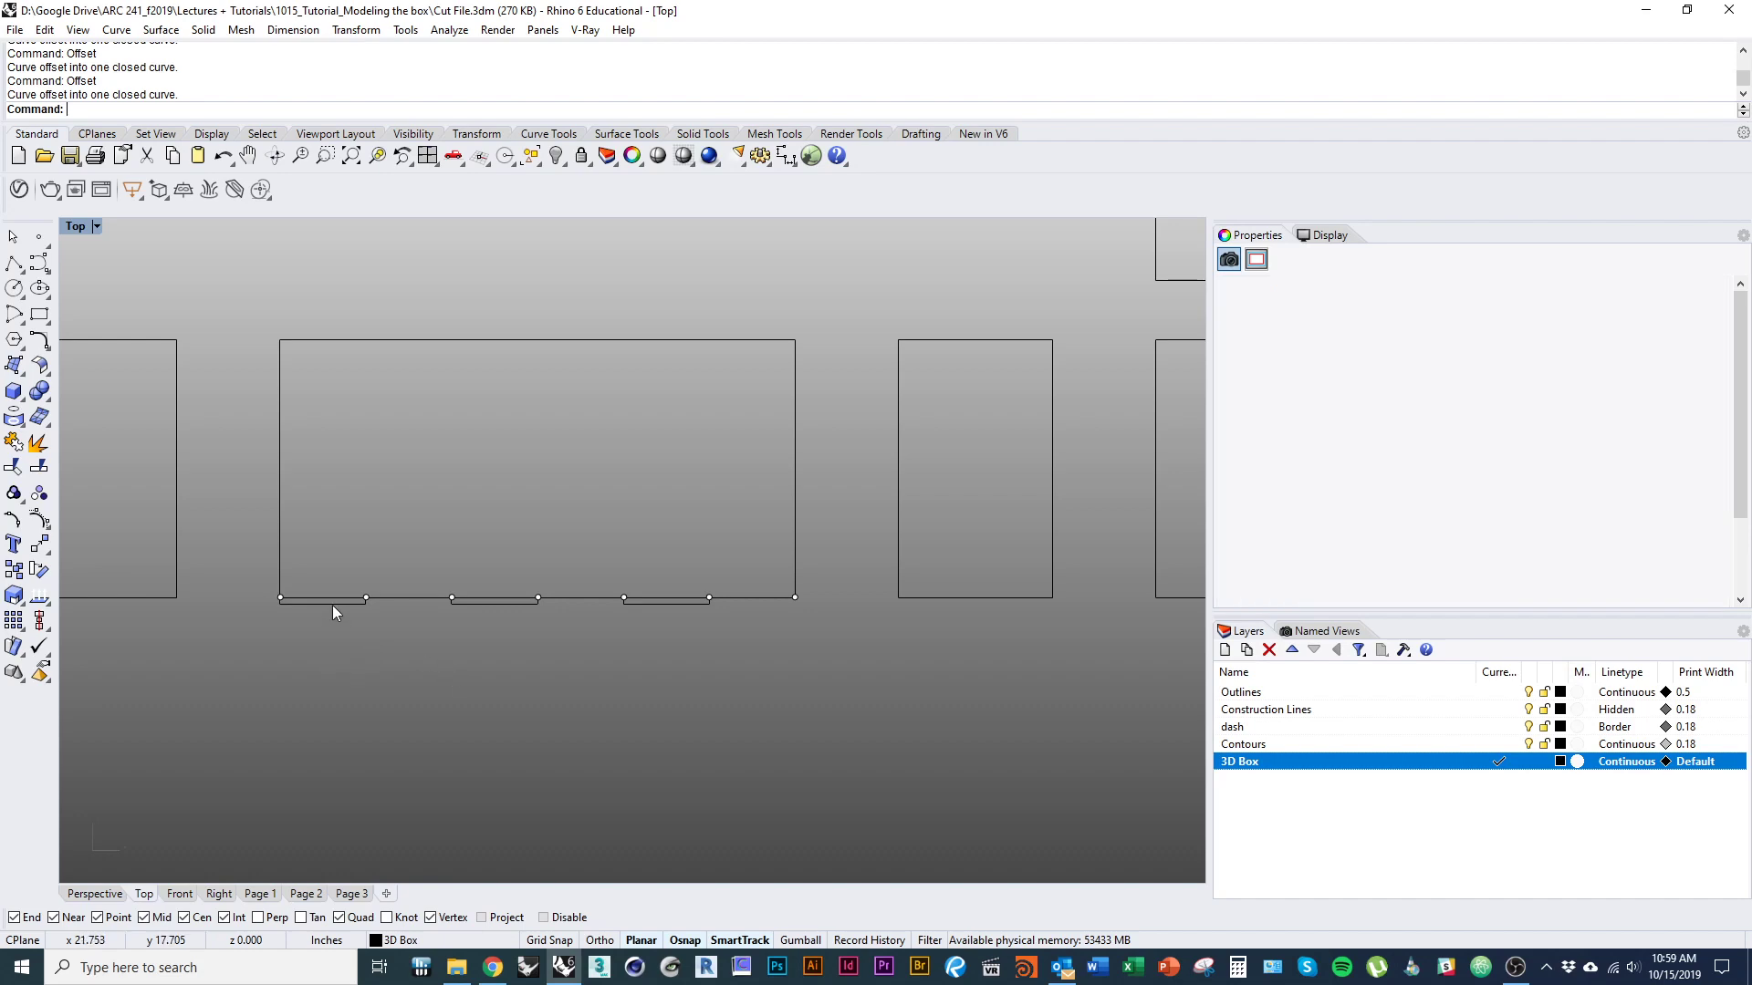
{"action": "left_click", "coordinate": [511, 604]}
{"action": "left_click", "coordinate": [658, 604]}
{"action": "left_click", "coordinate": [393, 682]}
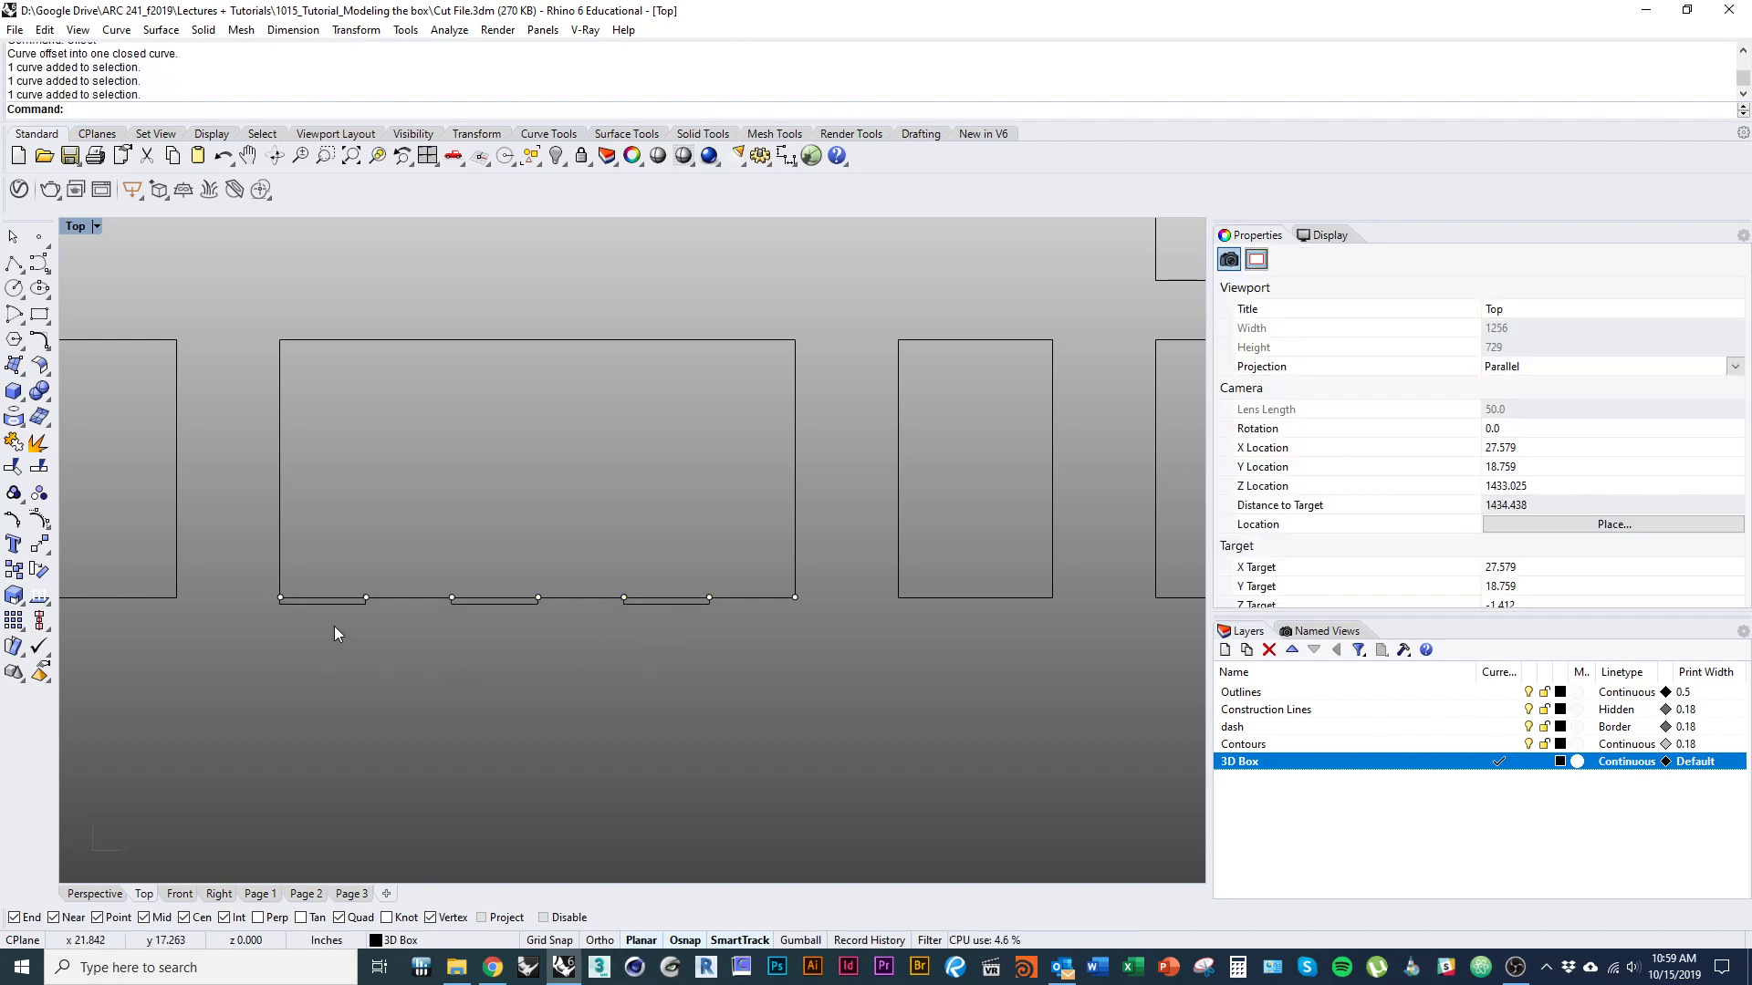
{"action": "left_click", "coordinate": [506, 602]}
{"action": "left_click", "coordinate": [340, 602], "text": "shift"}
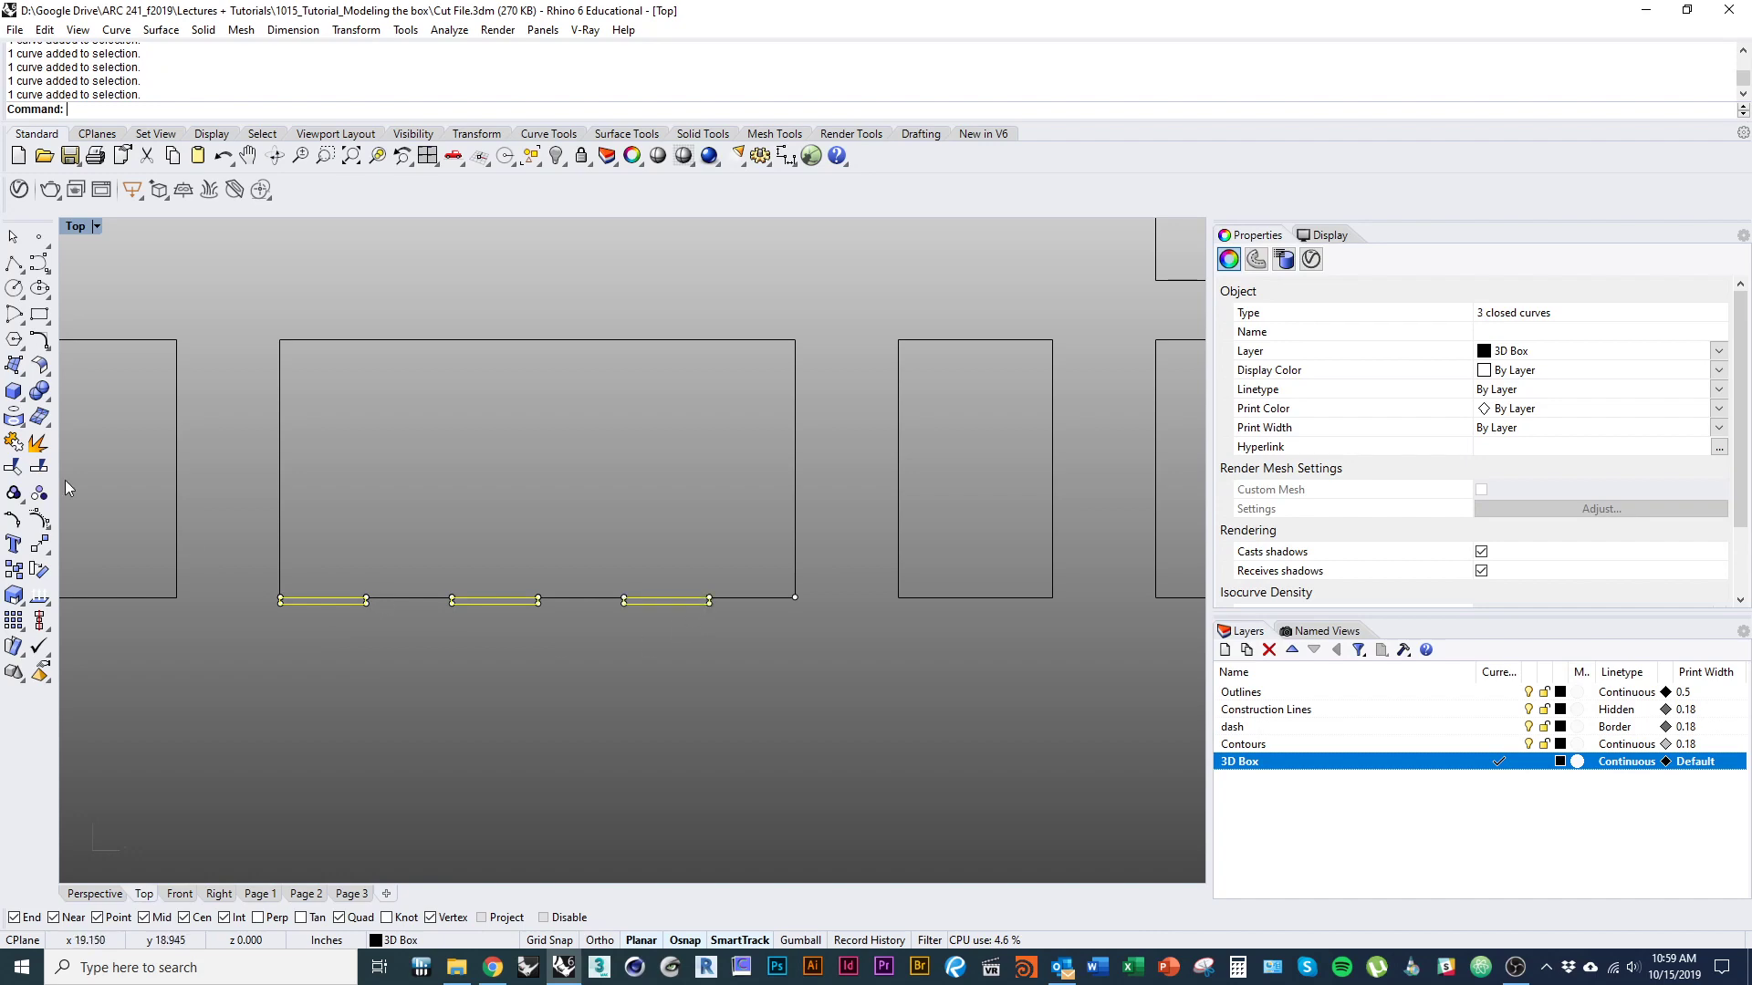
{"action": "left_click", "coordinate": [37, 442]}
Delete the line segment closing each of the three tabs along the panel's original lower edge.
{"action": "left_click", "coordinate": [339, 597]}
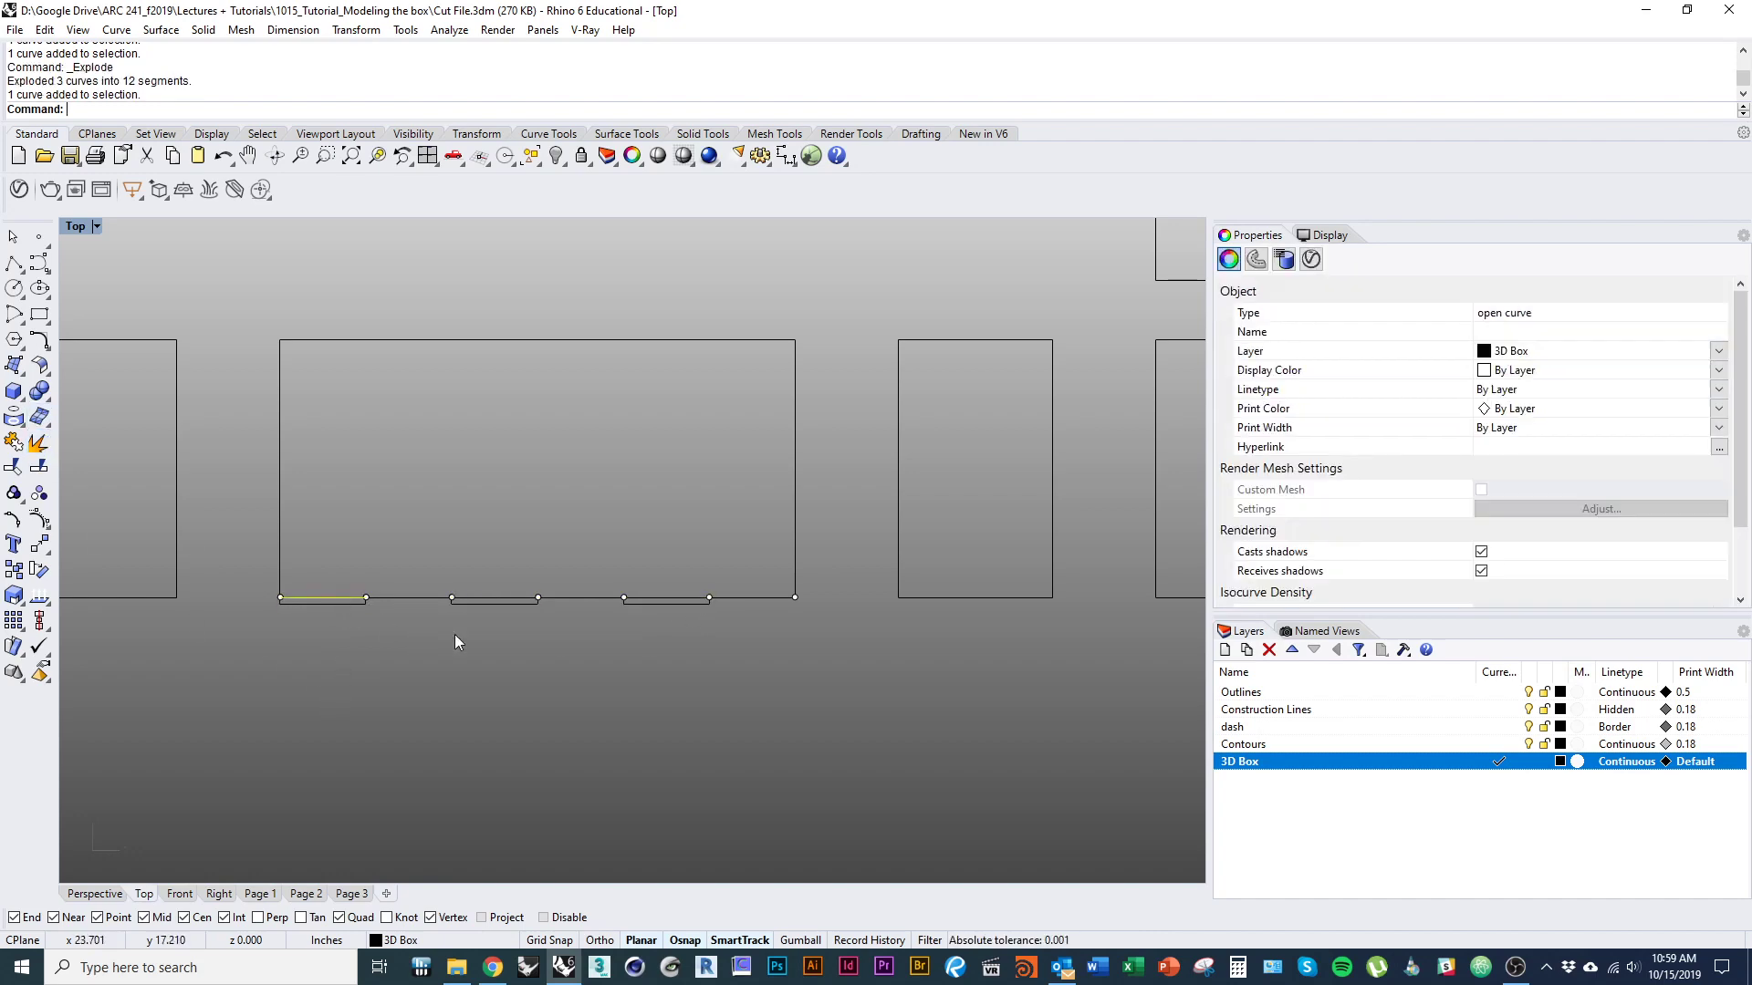
{"action": "key", "text": "Delete"}
{"action": "left_click", "coordinate": [511, 597]}
{"action": "key", "text": "Delete"}
{"action": "left_click", "coordinate": [666, 598]}
{"action": "key", "text": "Delete"}
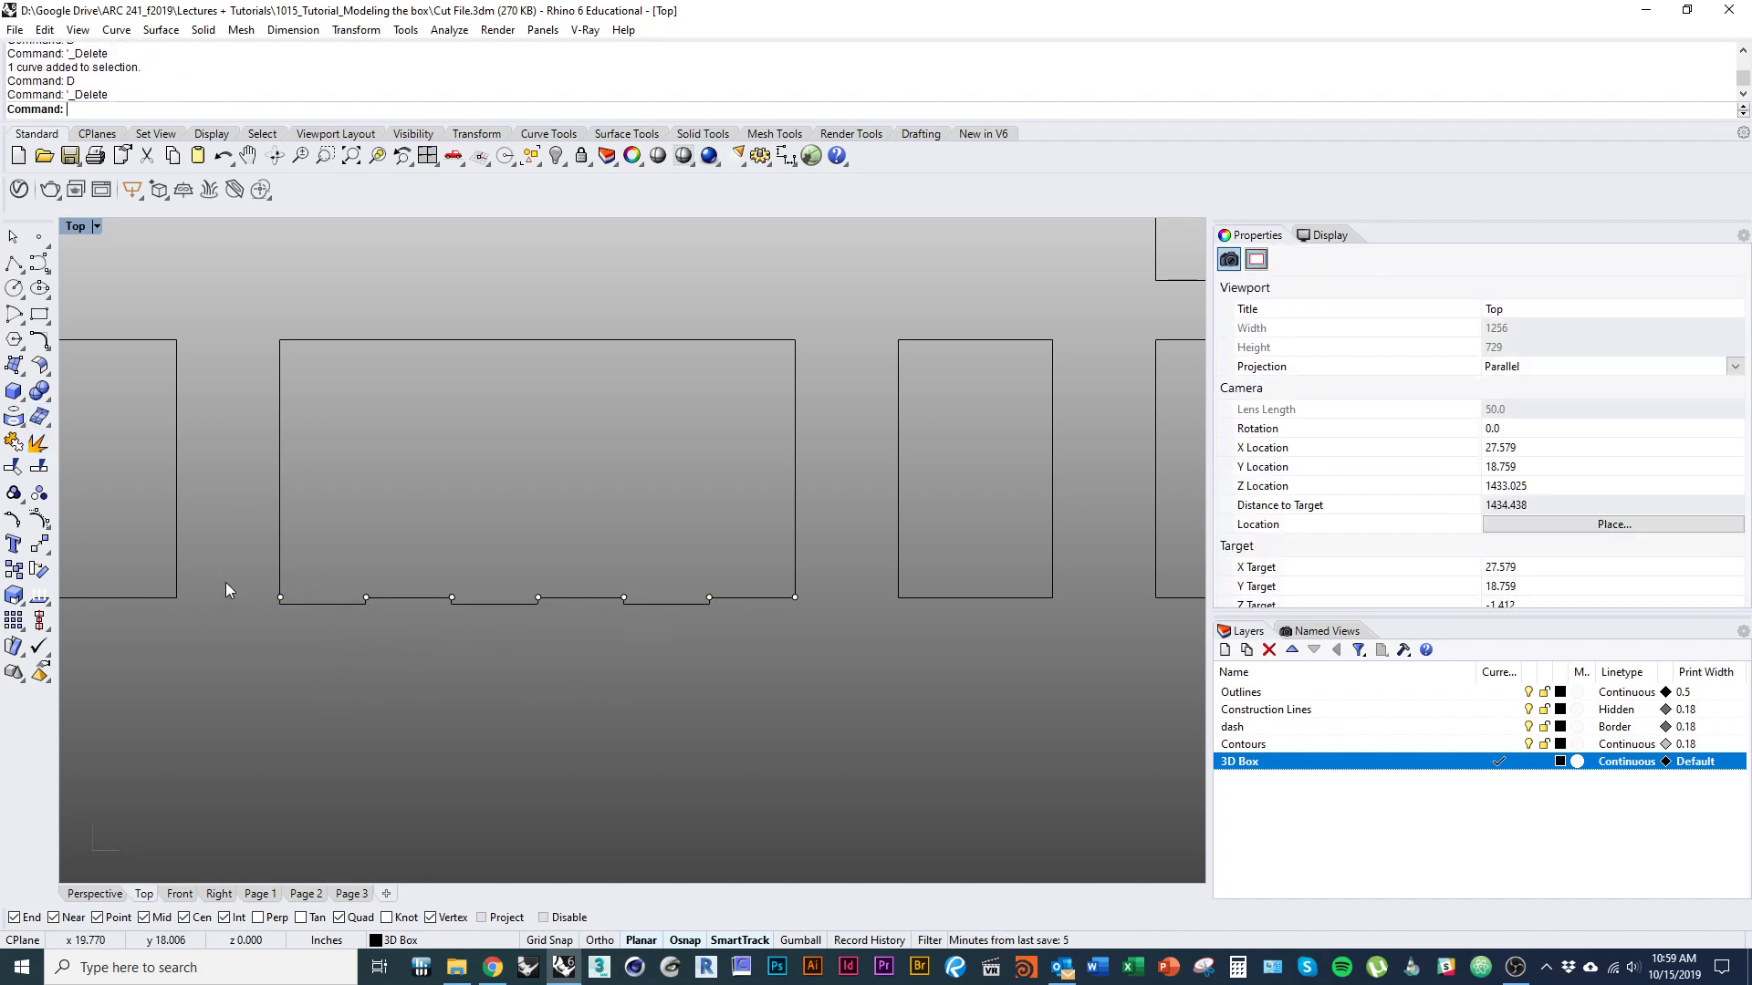
Join all the lower-edge segments and tab lines into one stepped curve and check that it selects as a whole.
{"action": "left_click_drag", "start_coordinate": [835, 655], "coordinate": [834, 655]}
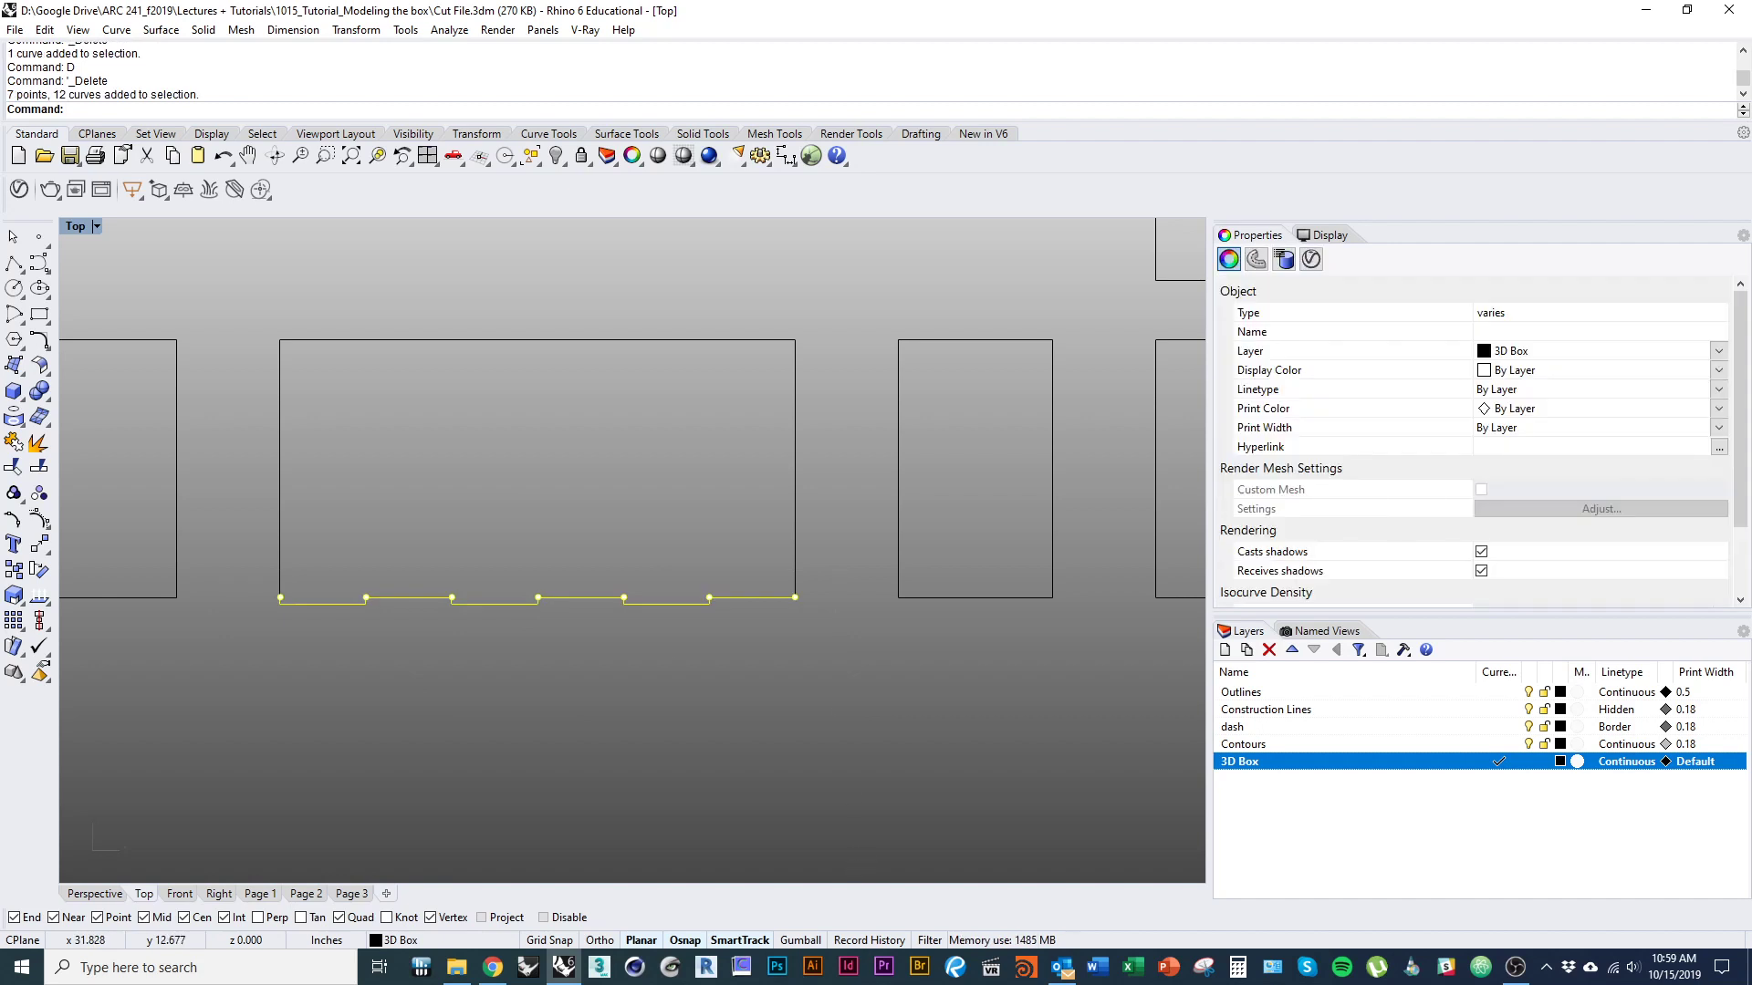
{"action": "type", "text": "Join"}
{"action": "key", "text": "Return"}
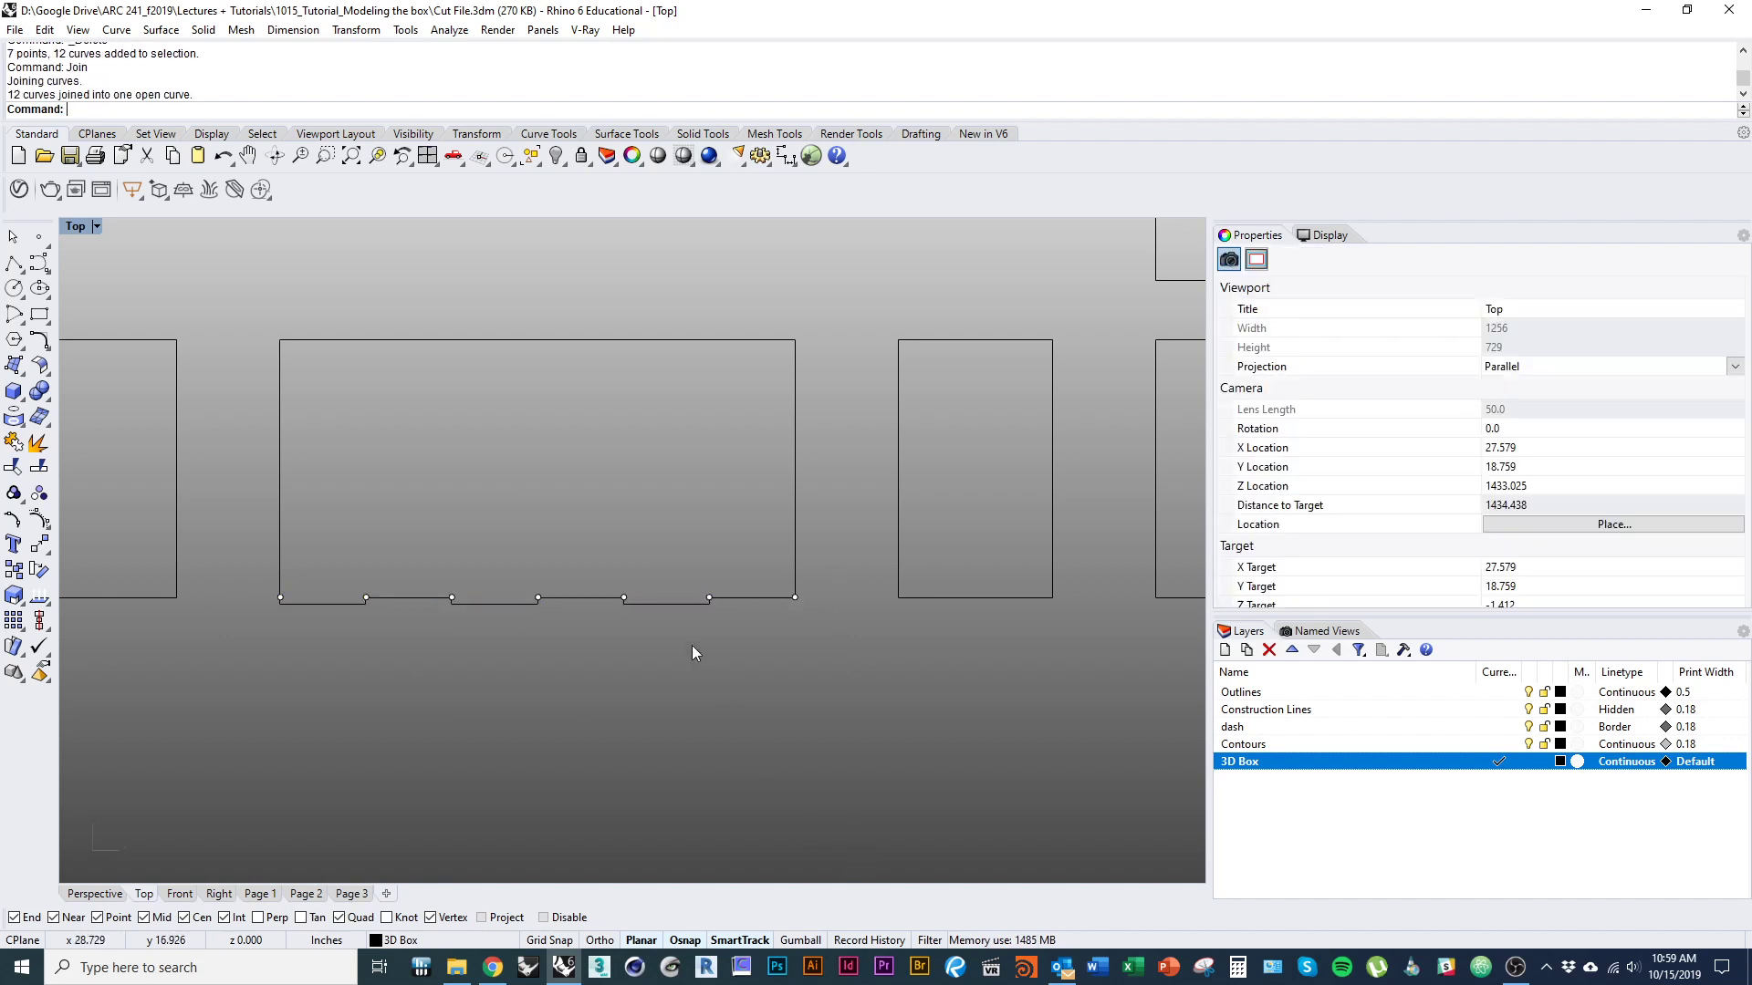
{"action": "left_click", "coordinate": [671, 613]}
{"action": "scroll", "coordinate": [694, 657], "scroll_direction": "down", "scroll_amount": 3}
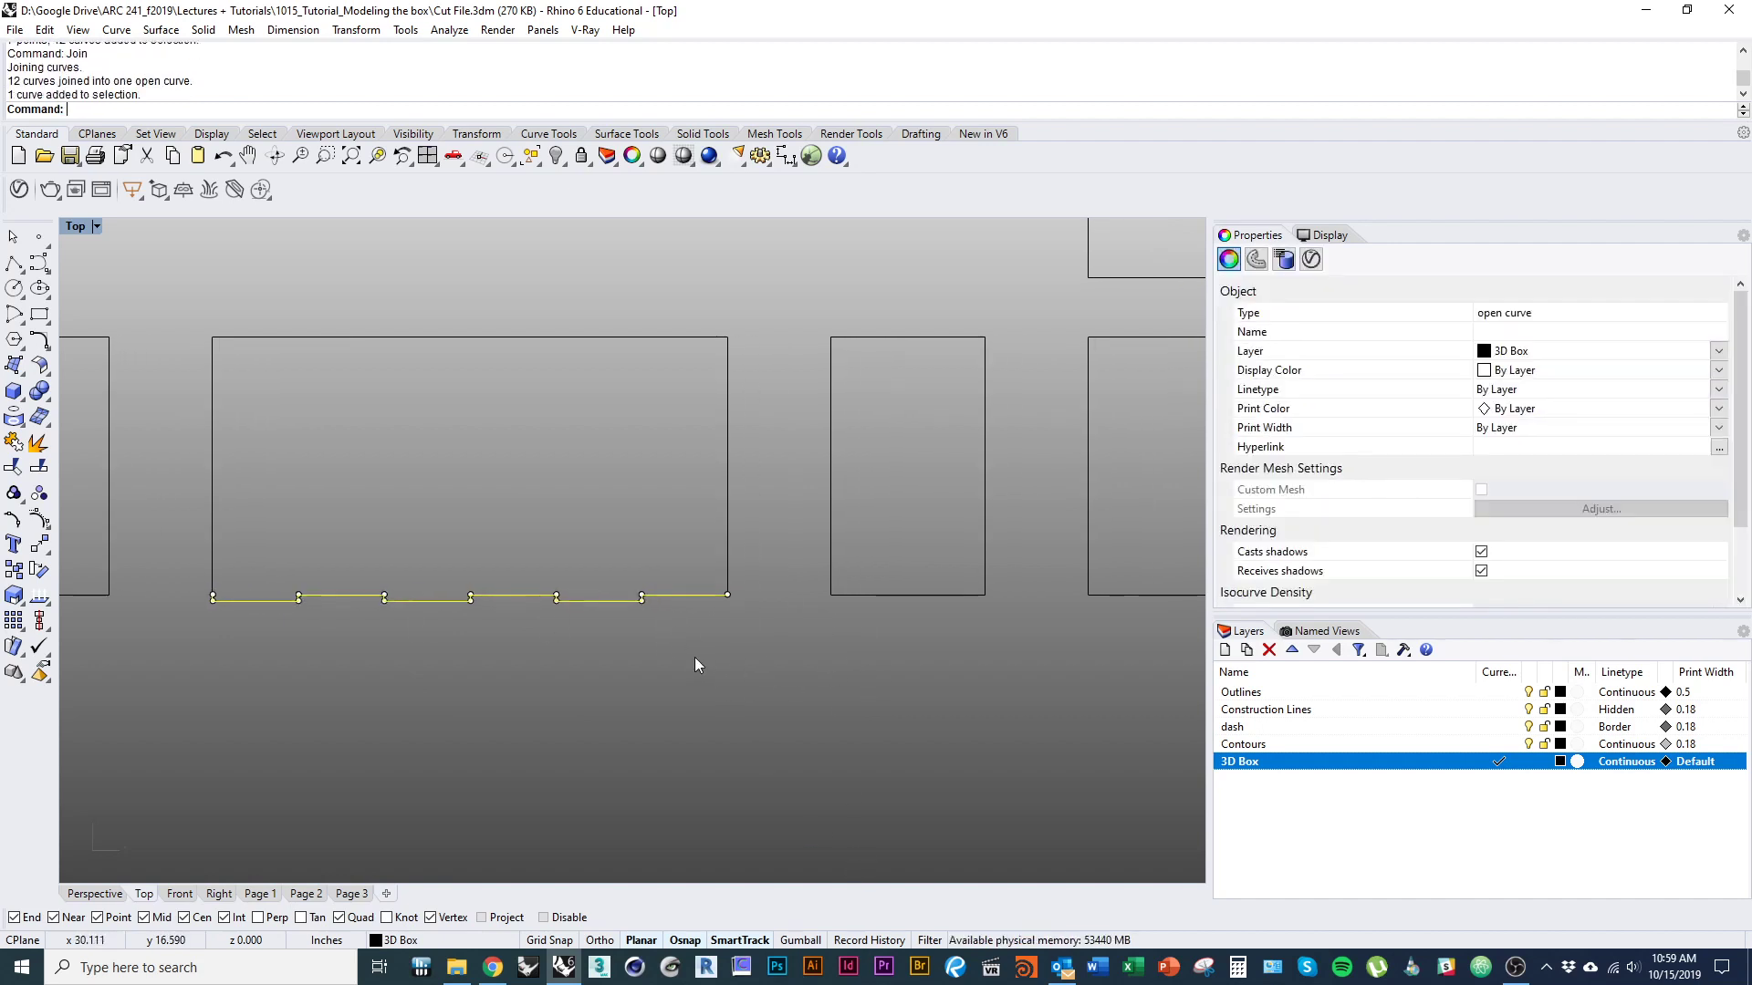
{"action": "left_click", "coordinate": [759, 708]}
Divide the left vertical edge of the wide outline into 4 segments with points, leaving the edge unsplit.
{"action": "left_click", "coordinate": [512, 604]}
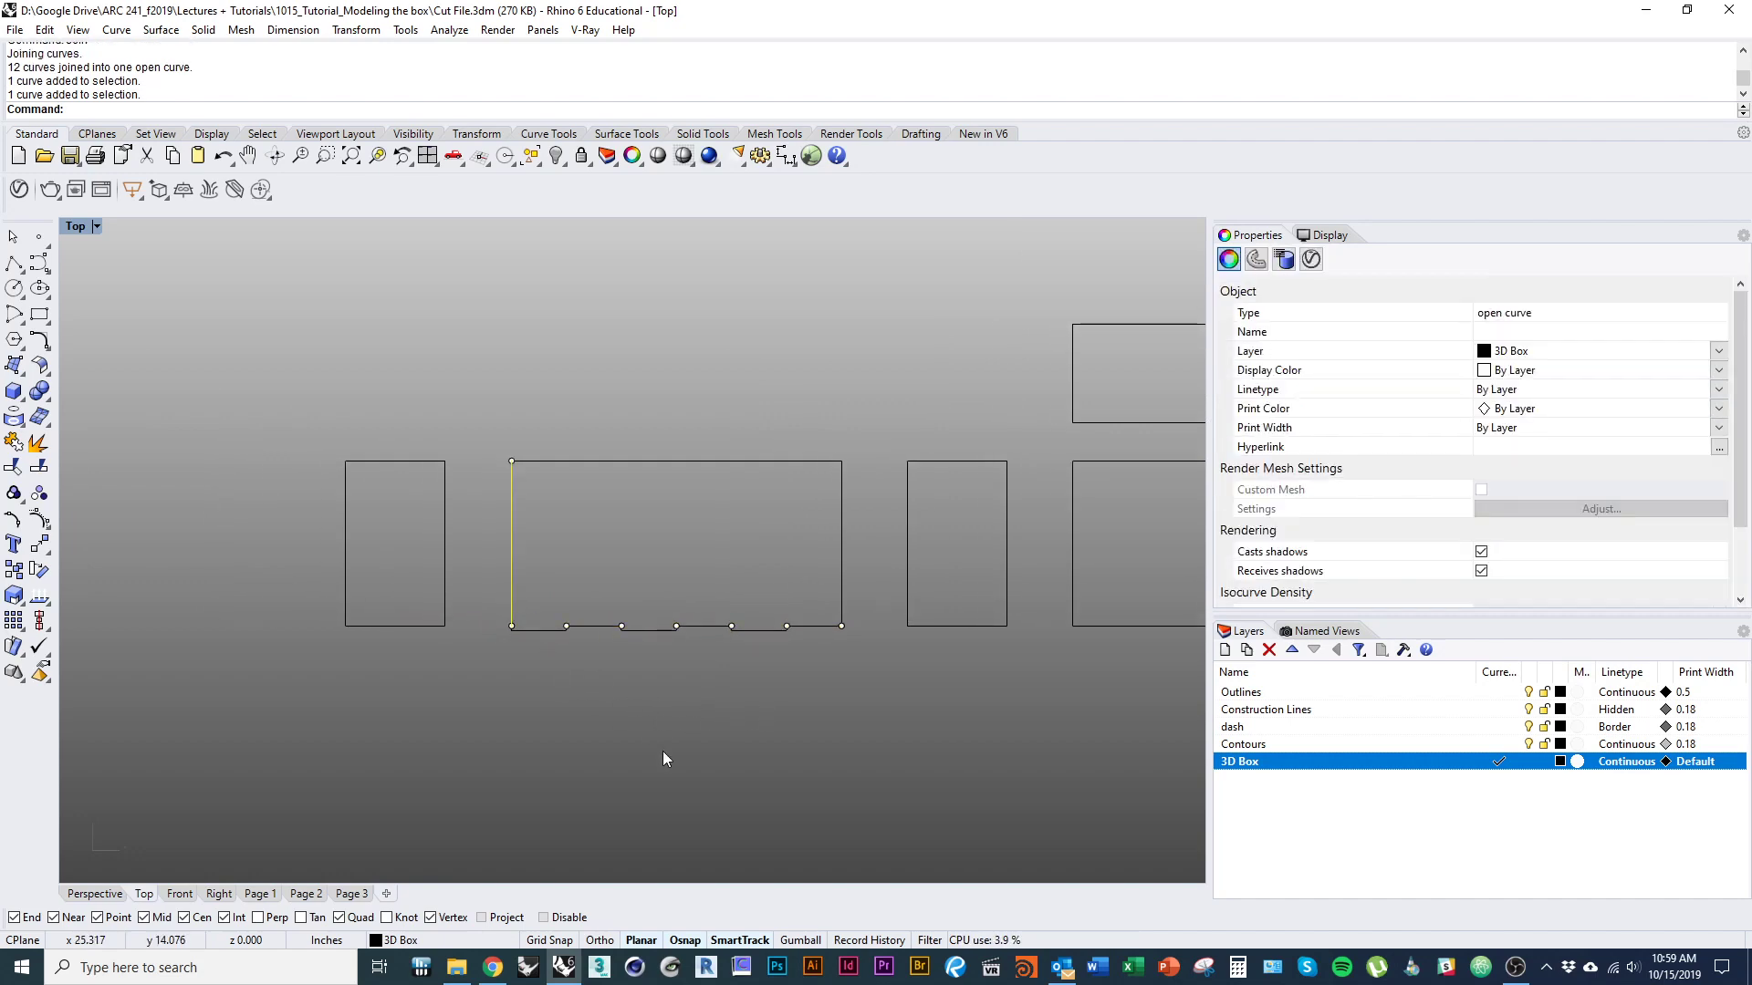
{"action": "type", "text": "Divide"}
{"action": "key", "text": "Return"}
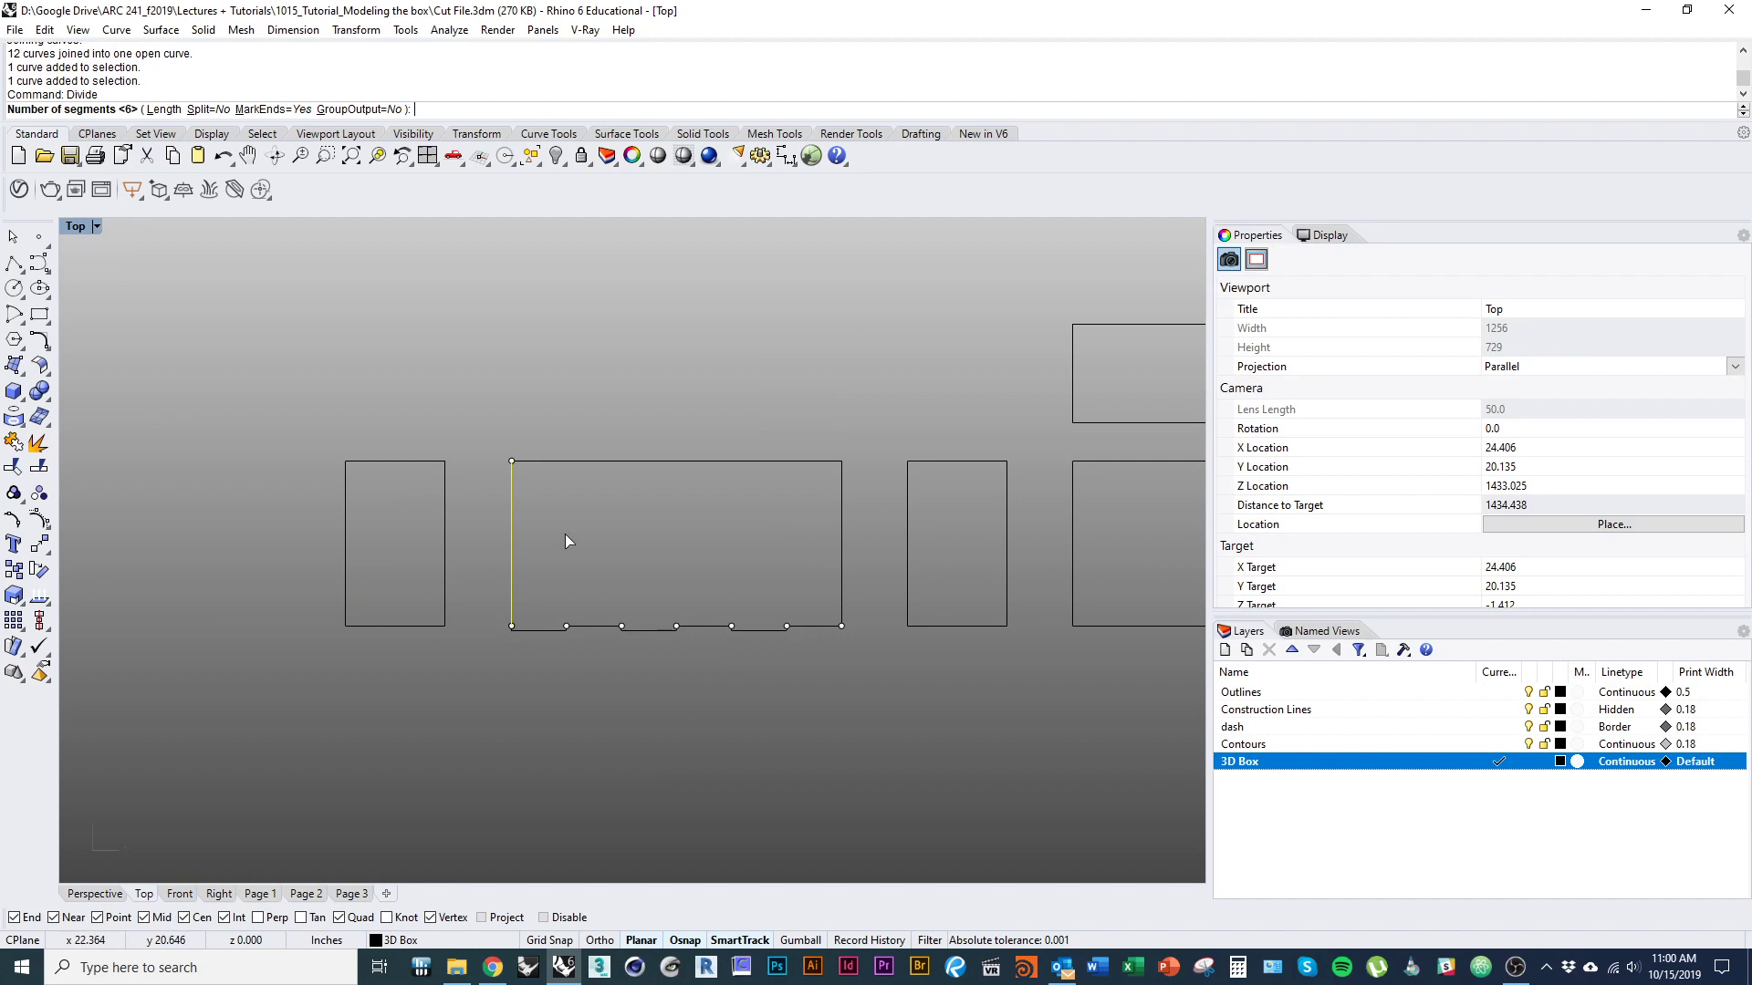
{"action": "type", "text": "4"}
{"action": "key", "text": "Return"}
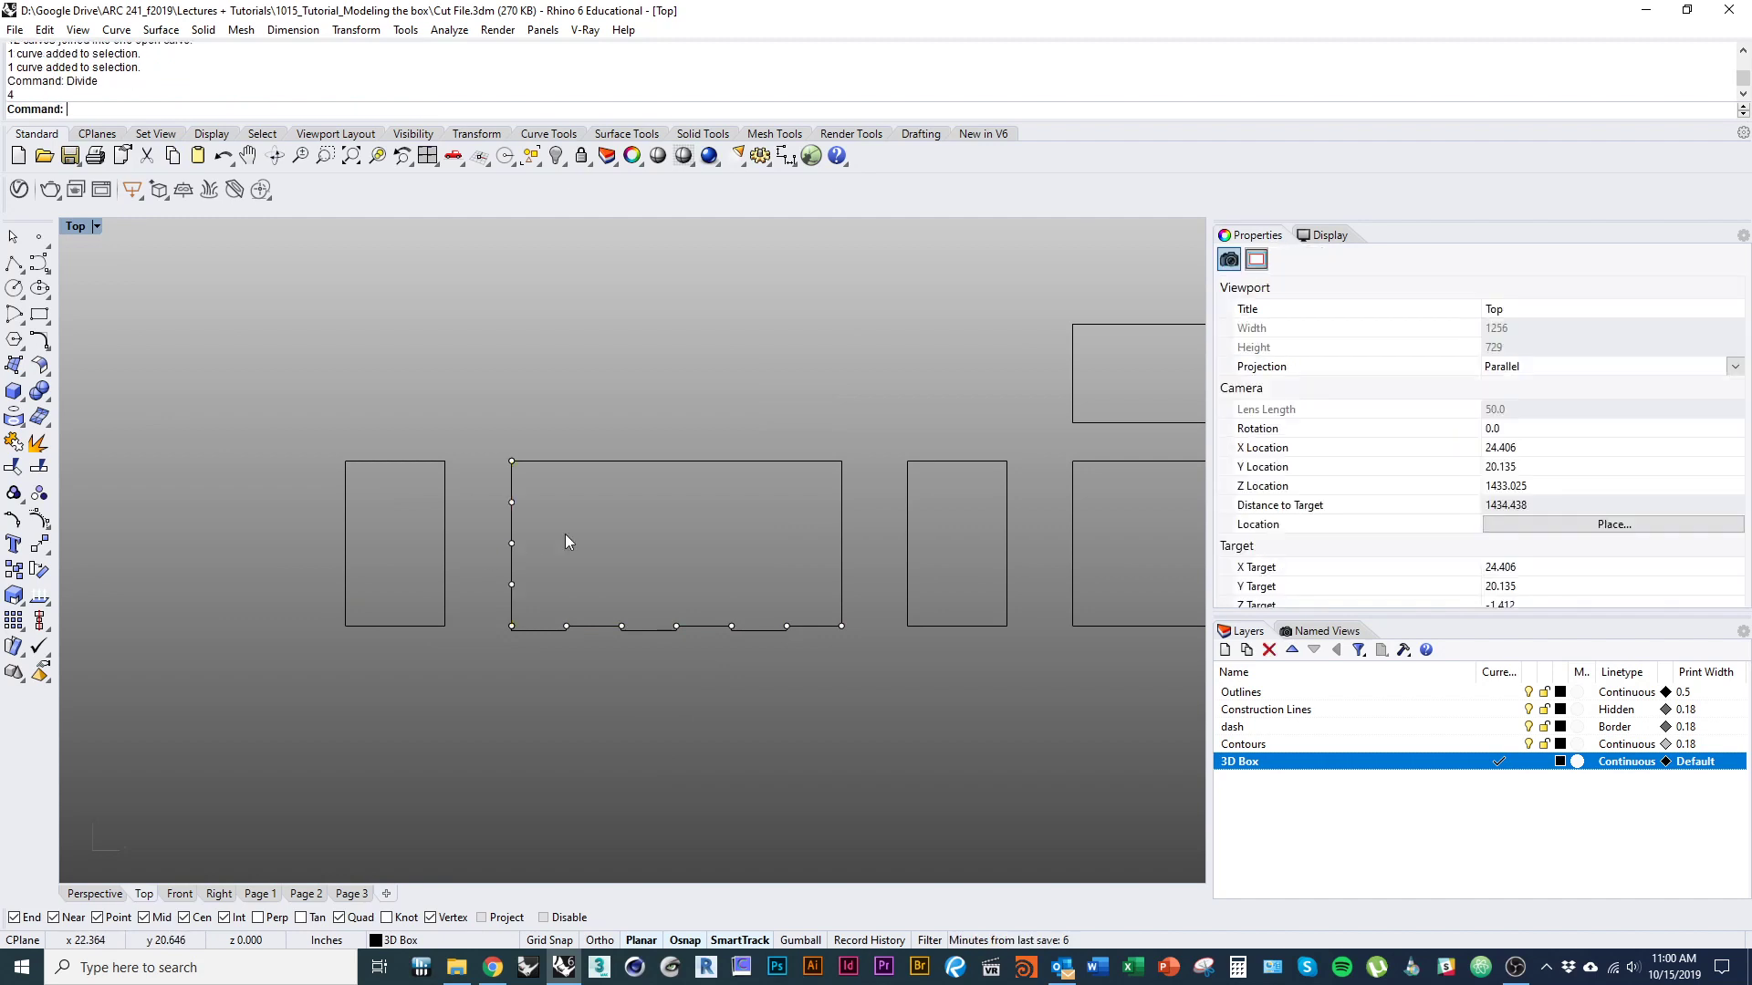
Split the left vertical edge of the wide outline at its division points.
{"action": "right_click_drag", "start_coordinate": [565, 541], "coordinate": [511, 535]}
{"action": "scroll", "coordinate": [511, 534], "scroll_direction": "up", "scroll_amount": 3}
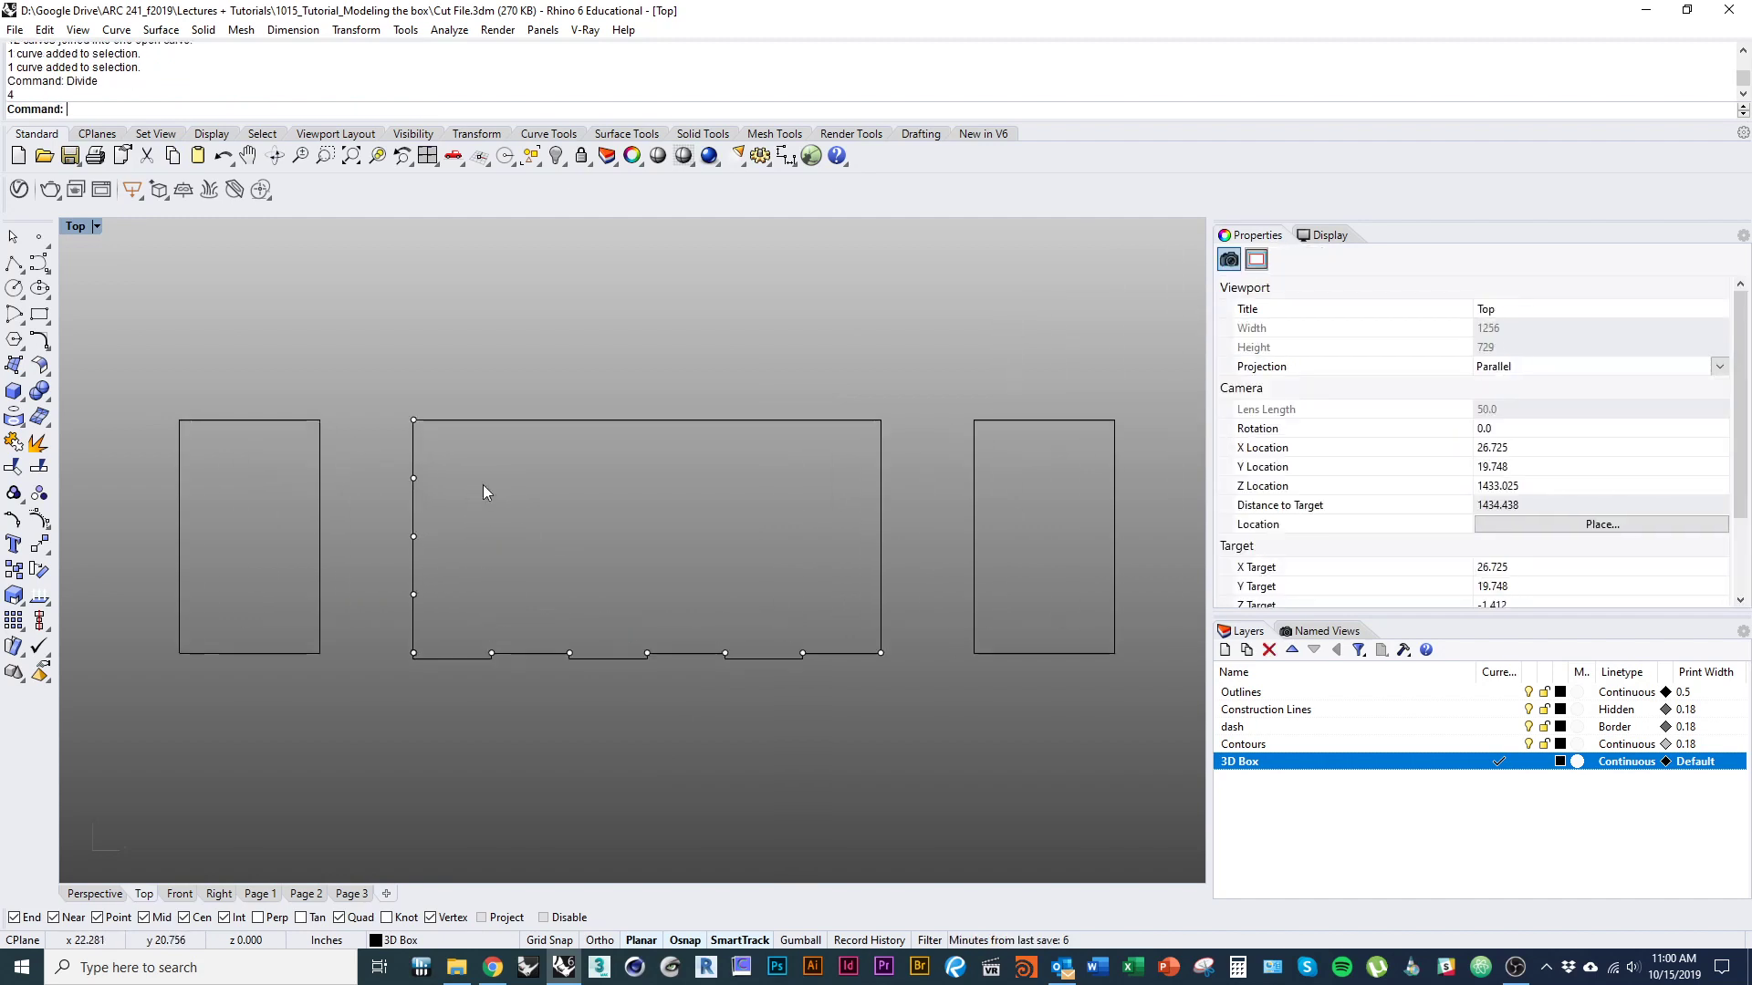
{"action": "left_click", "coordinate": [415, 440]}
{"action": "type", "text": "Split"}
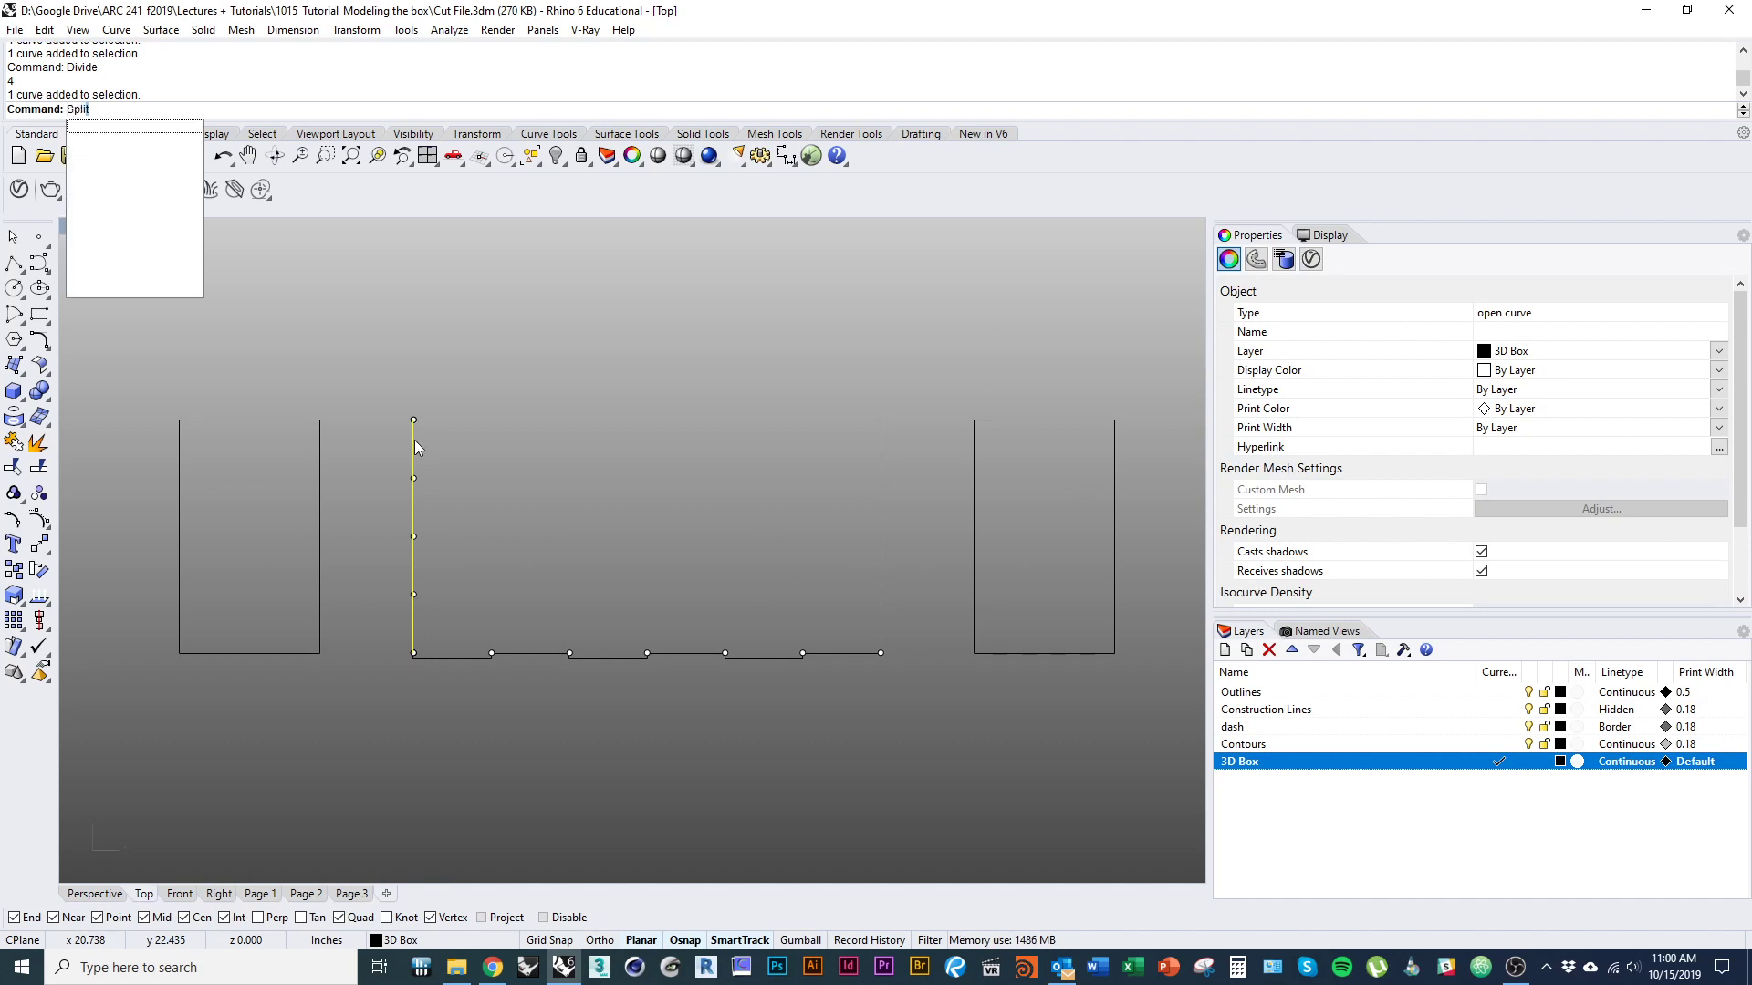
{"action": "key", "text": "Return"}
{"action": "left_click_drag", "start_coordinate": [365, 467], "coordinate": [451, 621]}
{"action": "key", "text": "Return"}
Offset the topmost segment of the left edge outward by 0.125 inch as a closed tab.
{"action": "left_click", "coordinate": [411, 451]}
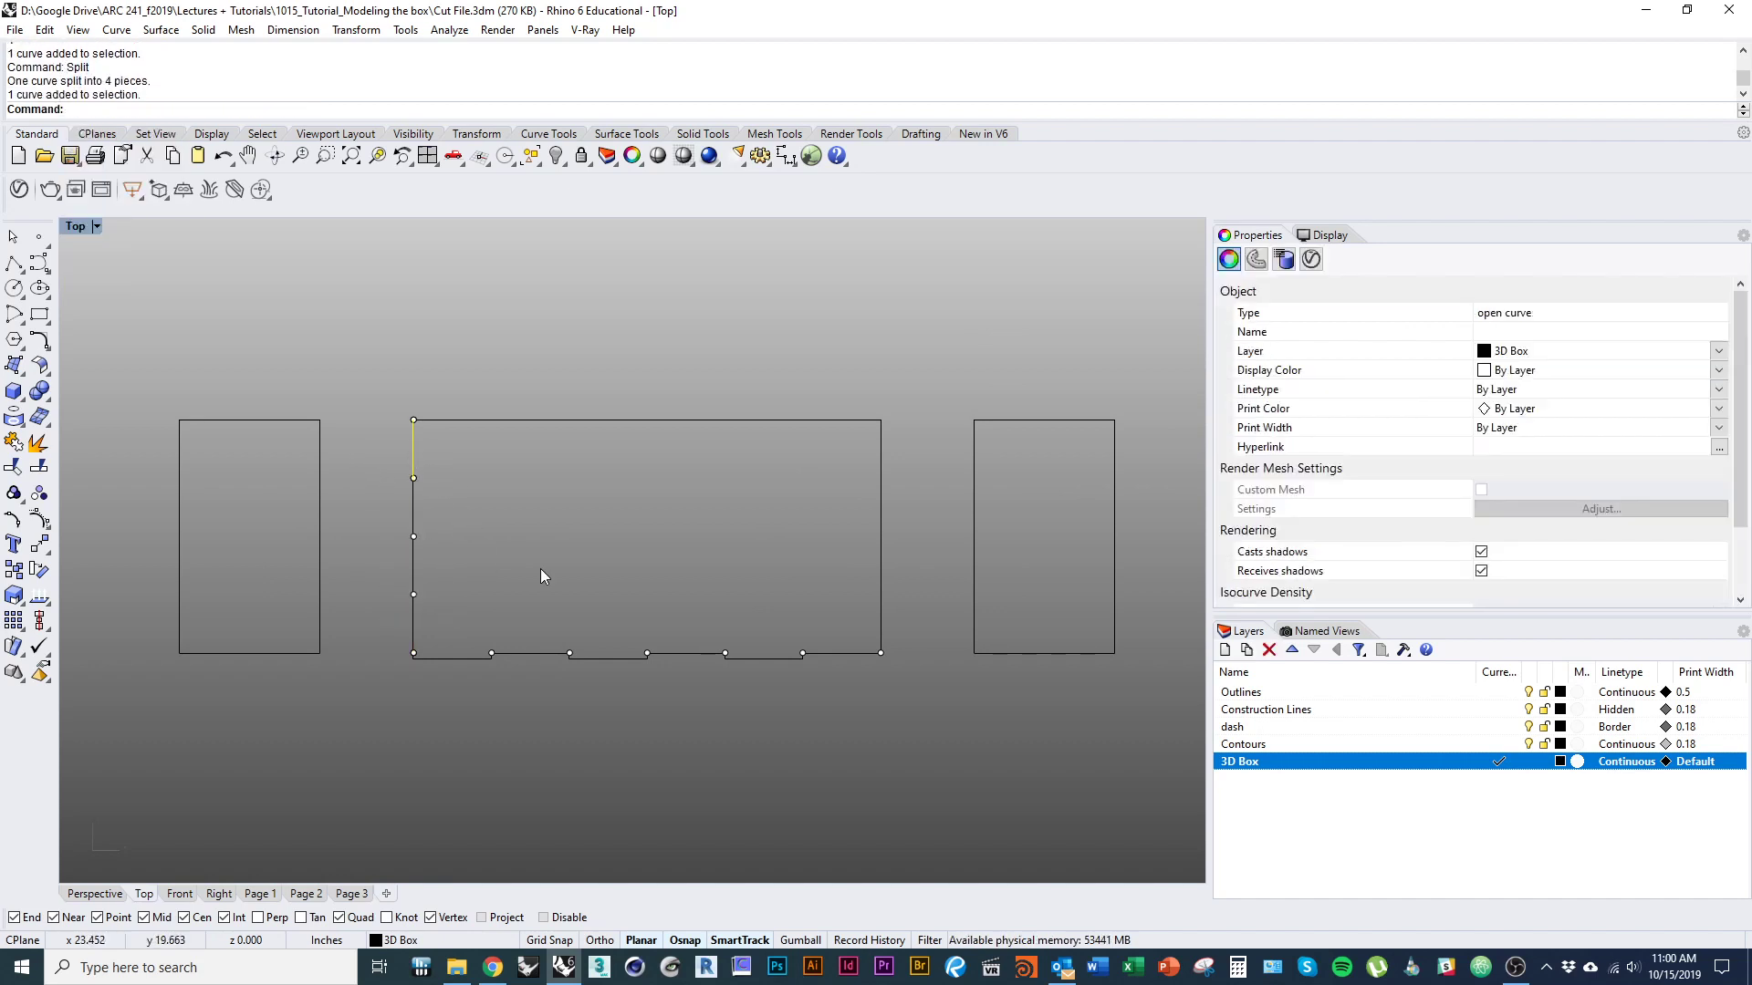
{"action": "type", "text": "Offset"}
{"action": "key", "text": "Return"}
{"action": "left_click", "coordinate": [364, 462]}
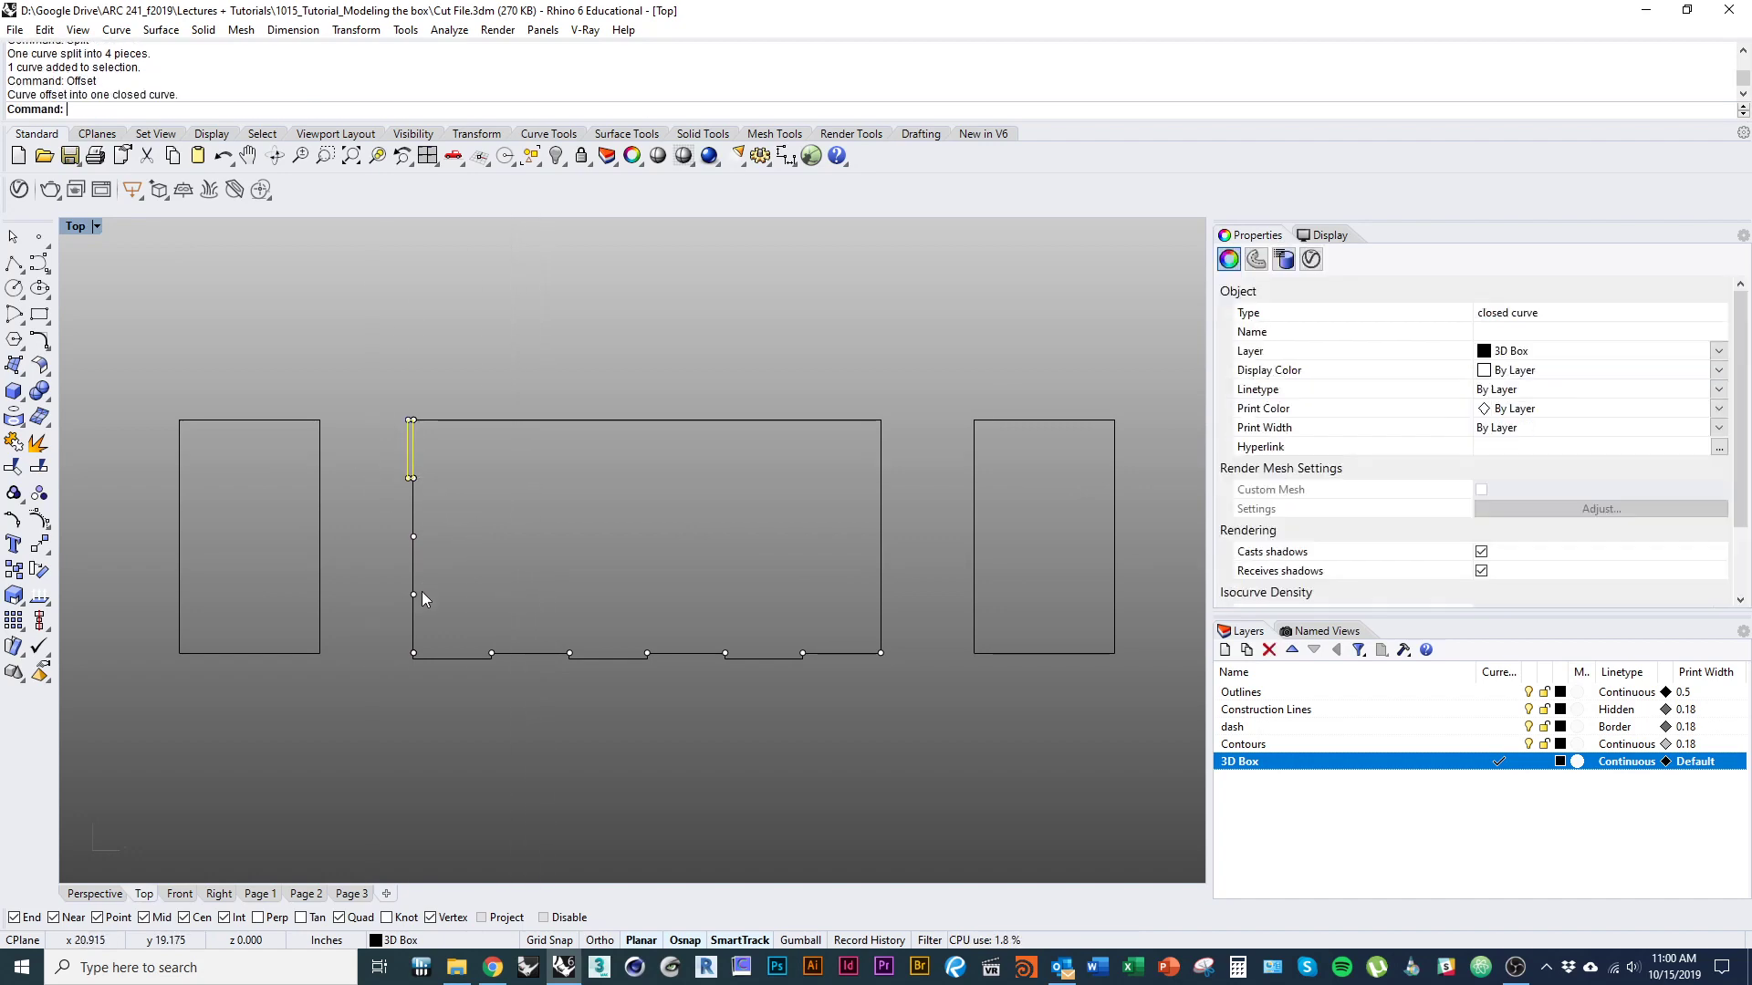
{"action": "key", "text": "Return"}
{"action": "key", "text": "Escape"}
Offset the third segment from the top of the left edge outward by 0.125 inch as a closed tab.
{"action": "key", "text": "Escape"}
{"action": "key", "text": "ctrl+z"}
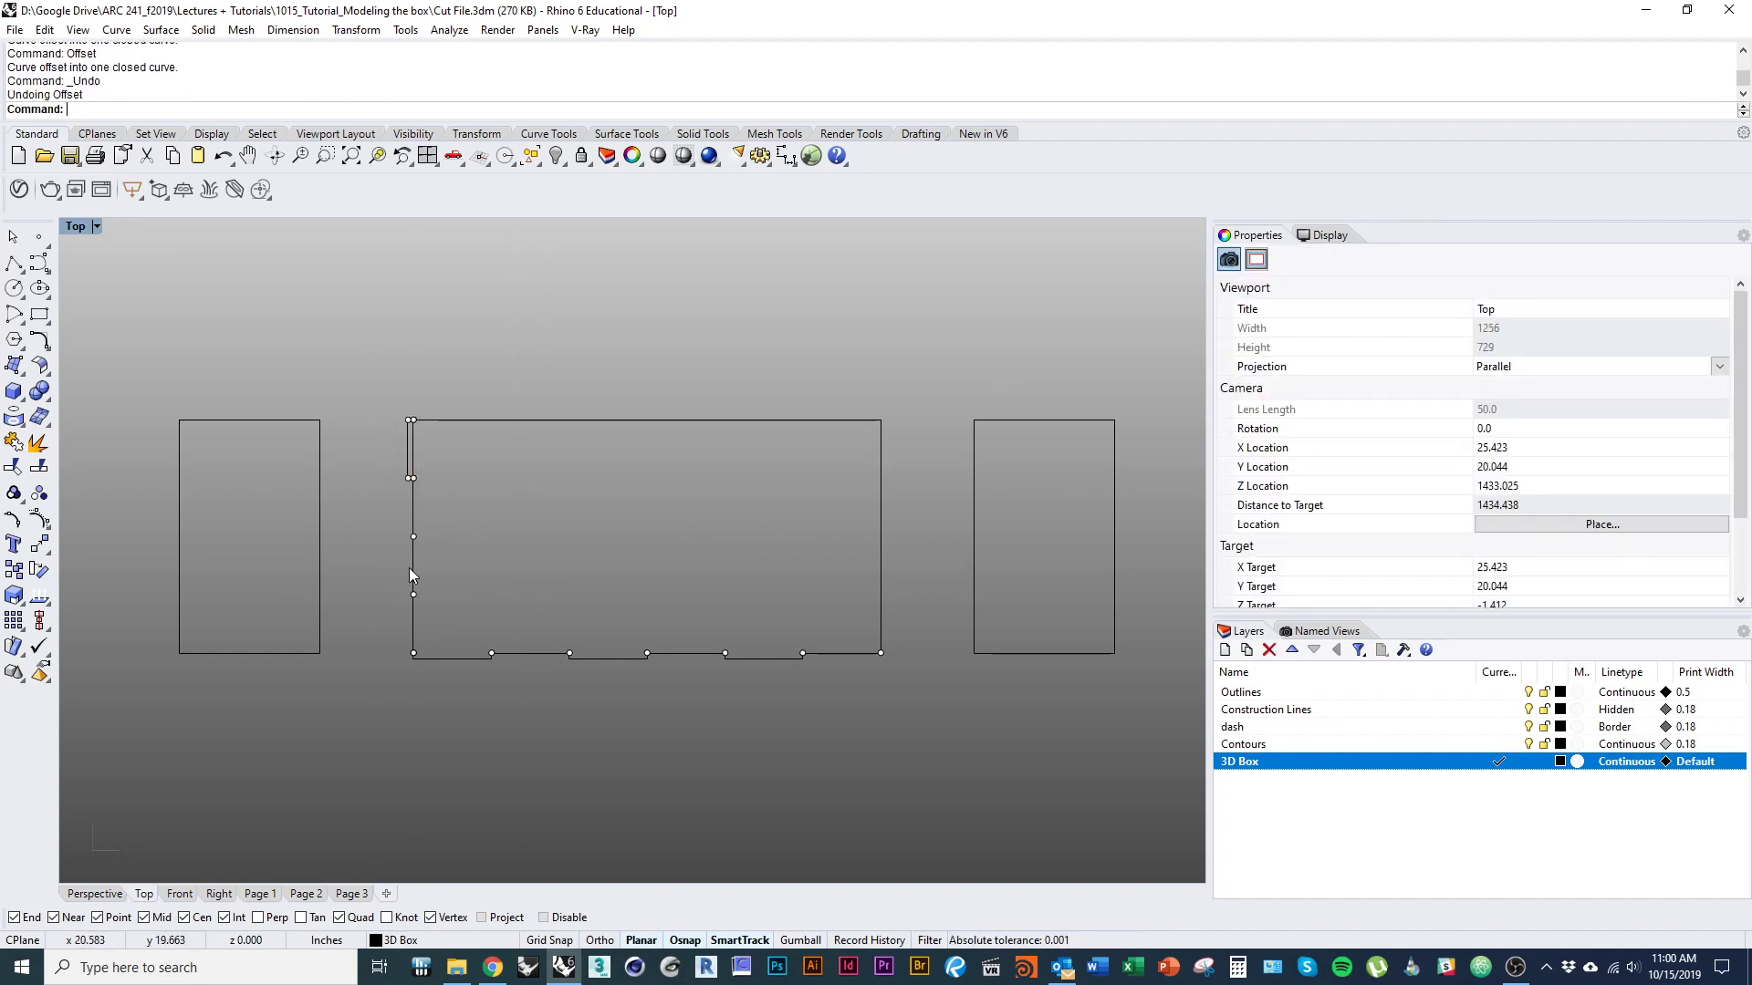
{"action": "left_click", "coordinate": [410, 567]}
{"action": "key", "text": "Return"}
{"action": "left_click", "coordinate": [375, 578]}
{"action": "key", "text": "Escape"}
{"action": "right_click_drag", "start_coordinate": [464, 598], "coordinate": [393, 612]}
{"action": "scroll", "coordinate": [369, 582], "scroll_direction": "up", "scroll_amount": 3}
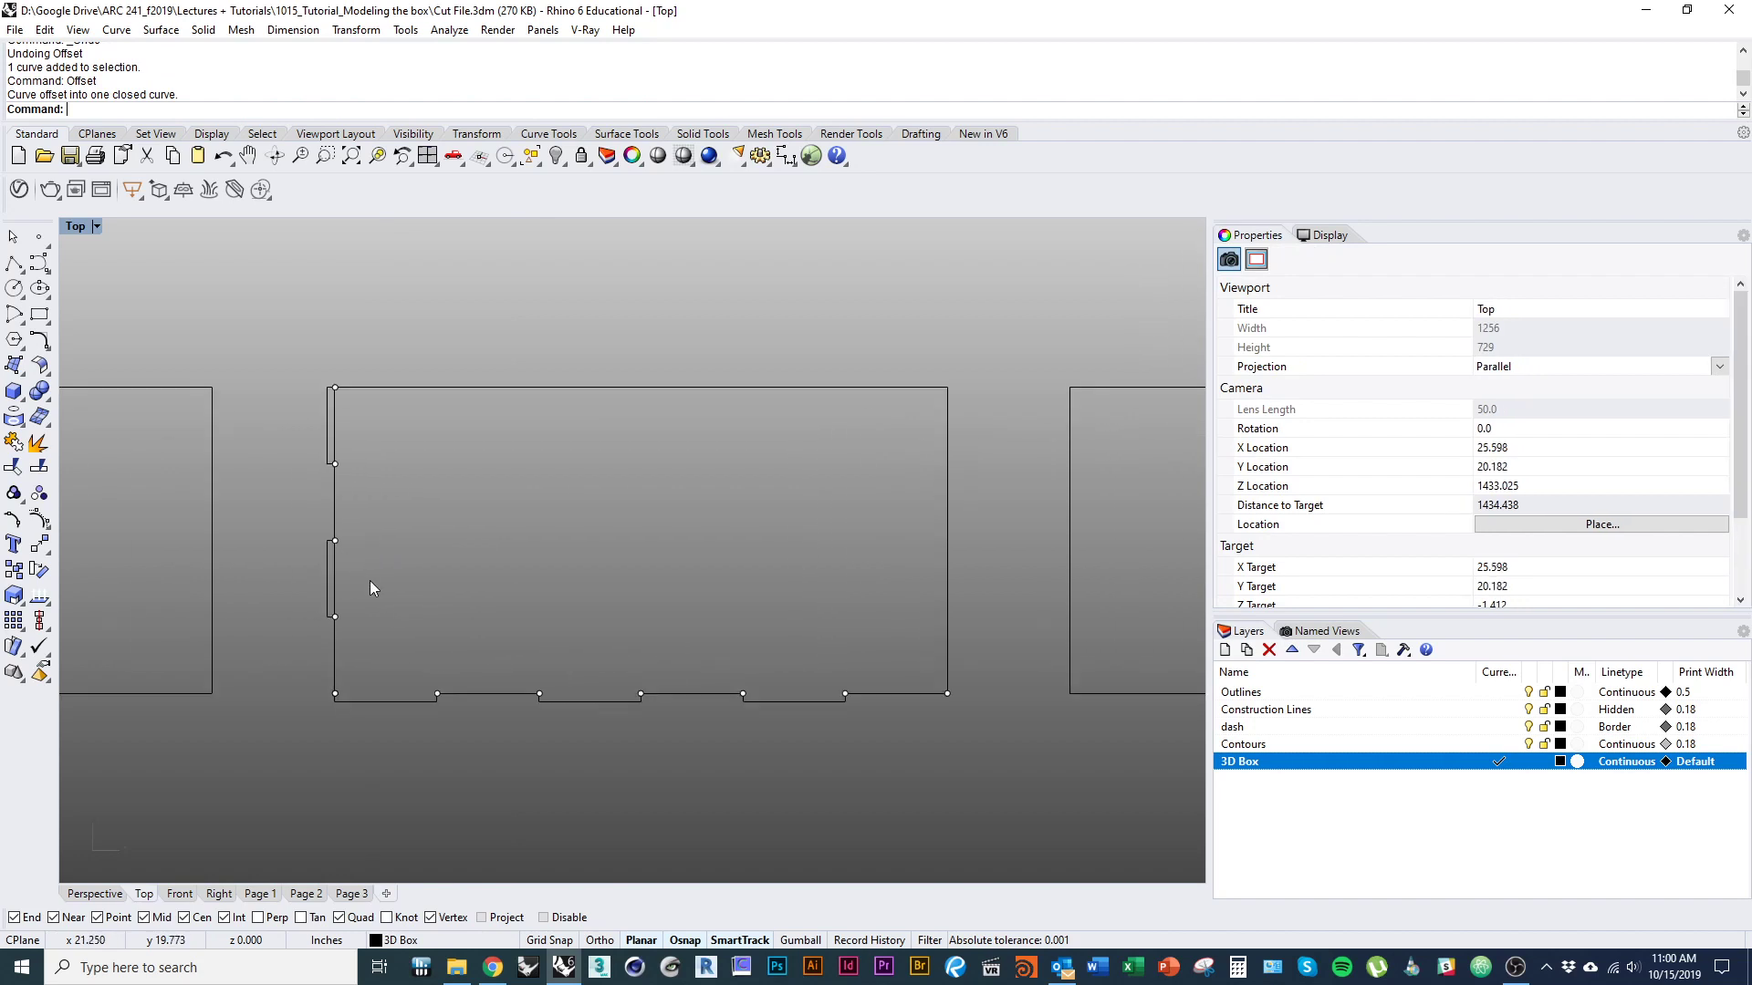
Explode the two tabs on the wide outline's left edge and delete their inner segments along the original edge.
{"action": "left_click", "coordinate": [328, 571]}
{"action": "left_click", "coordinate": [327, 430], "text": "shift"}
{"action": "left_click", "coordinate": [38, 442]}
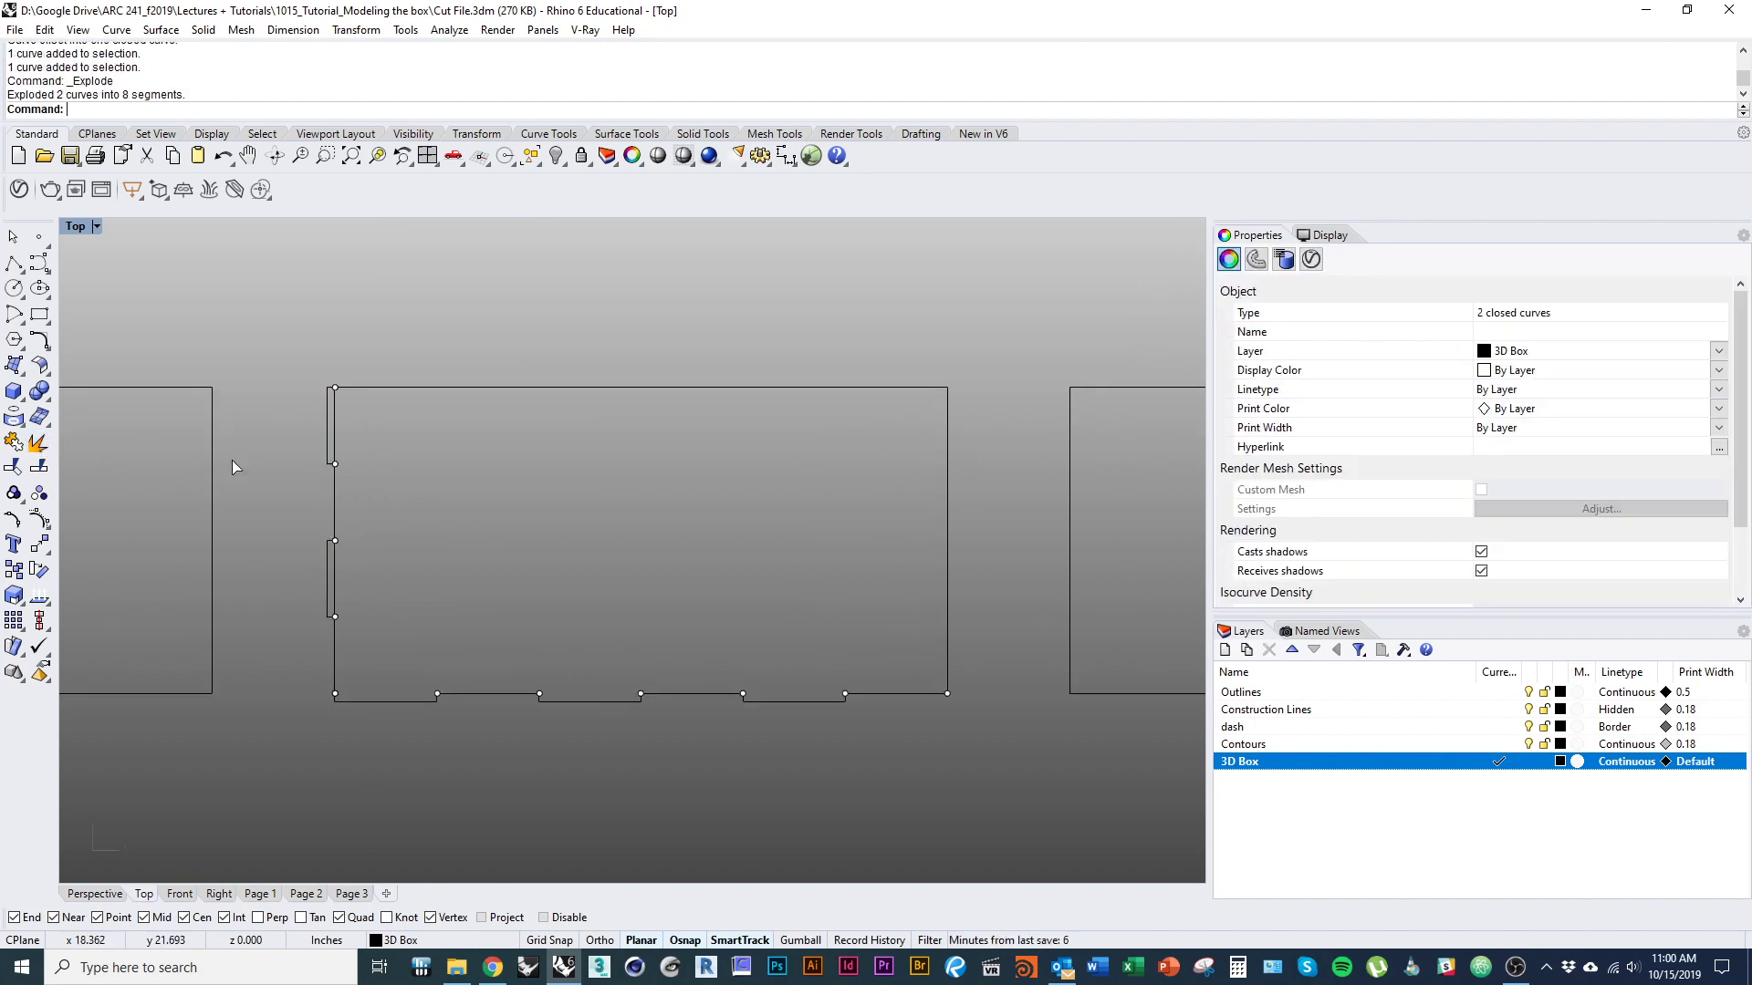
{"action": "left_click", "coordinate": [335, 436]}
{"action": "left_click", "coordinate": [335, 591], "text": "shift"}
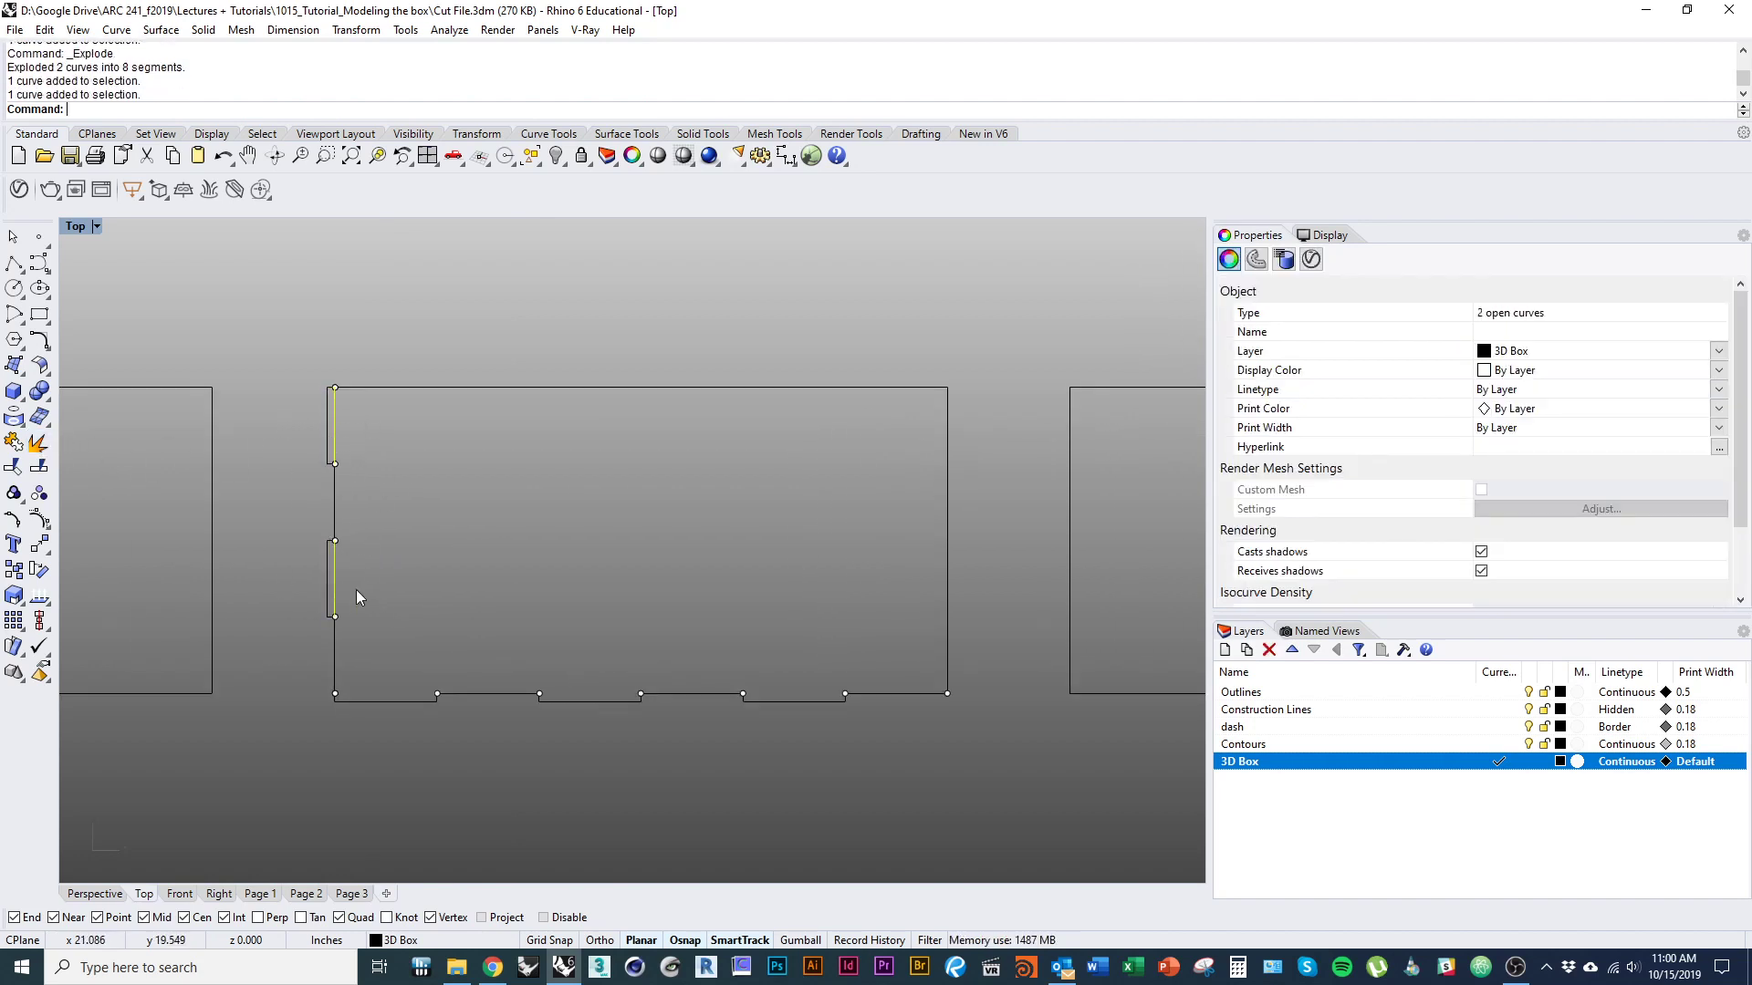
{"action": "type", "text": "D"}
{"action": "key", "text": "Return"}
Join the segments of the wide outline's left edge into one tabbed curve.
{"action": "left_click_drag", "start_coordinate": [240, 296], "coordinate": [359, 697]}
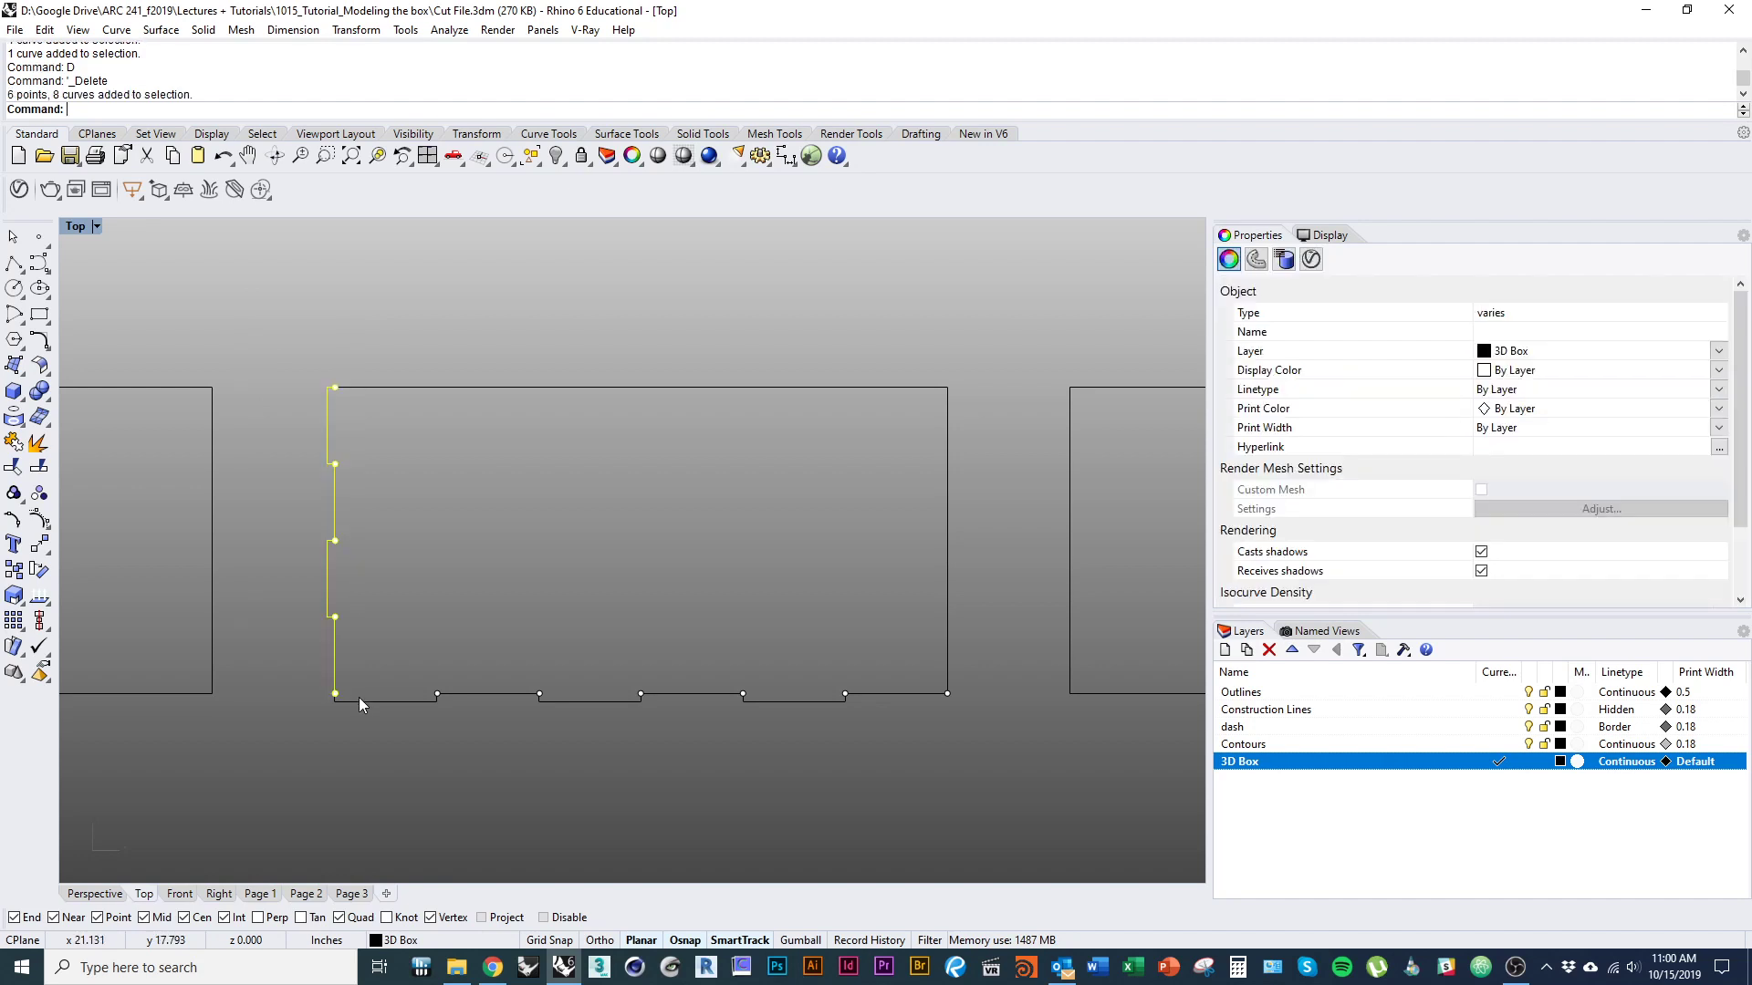
{"action": "key", "text": "ctrl+j"}
{"action": "scroll", "coordinate": [385, 605], "scroll_direction": "down", "scroll_amount": 2}
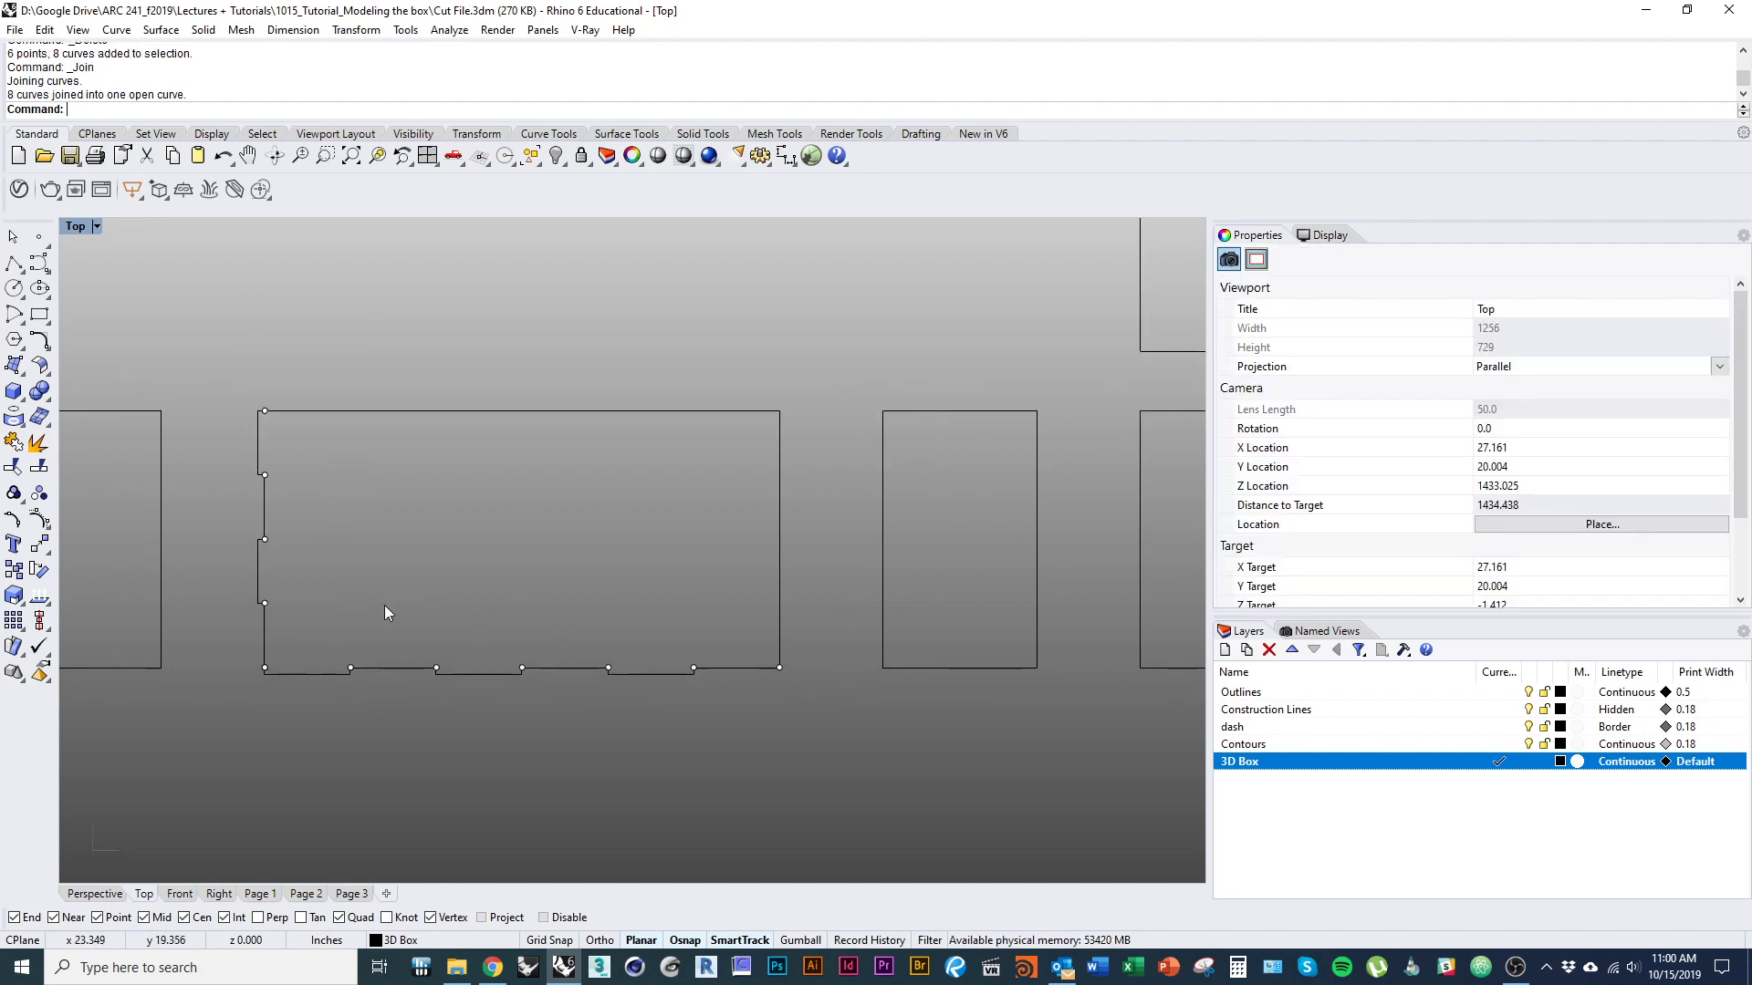
Try placing a copy of the tabbed left edge inside the wide outline and delete that copy.
{"action": "left_click", "coordinate": [262, 586]}
{"action": "right_click_drag", "start_coordinate": [329, 609], "coordinate": [283, 594]}
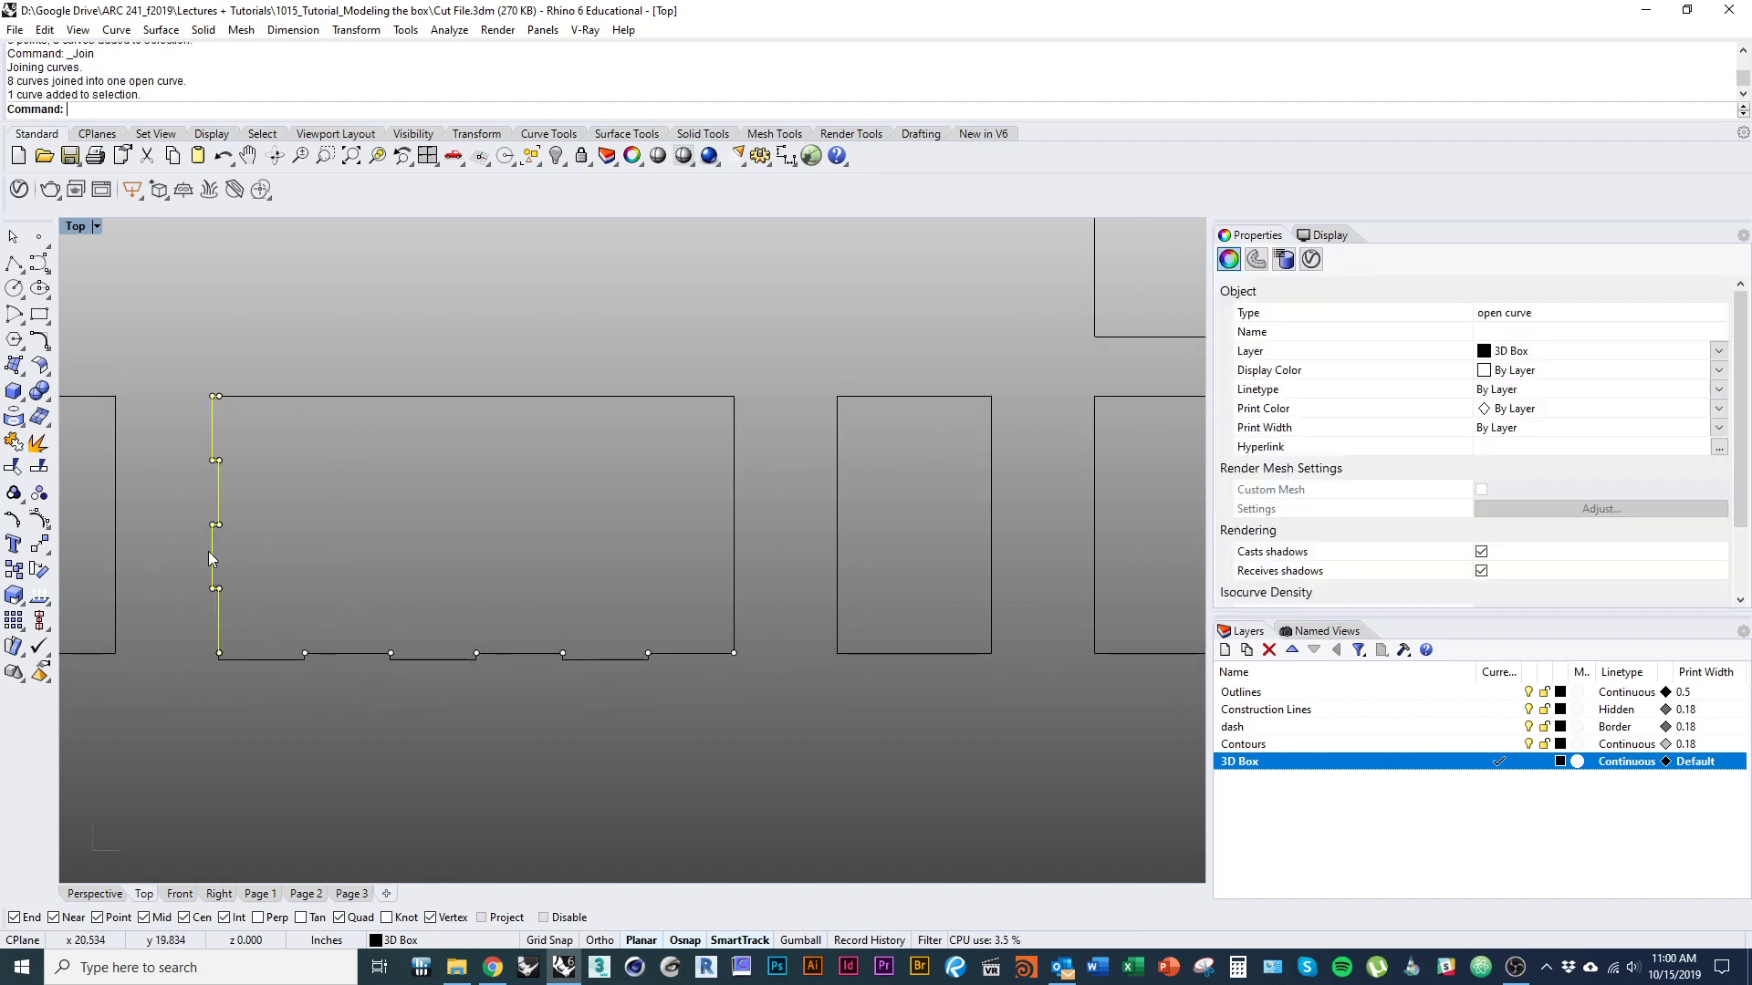
{"action": "left_click_drag", "start_coordinate": [211, 558], "coordinate": [546, 486]}
{"action": "left_click", "coordinate": [547, 535]}
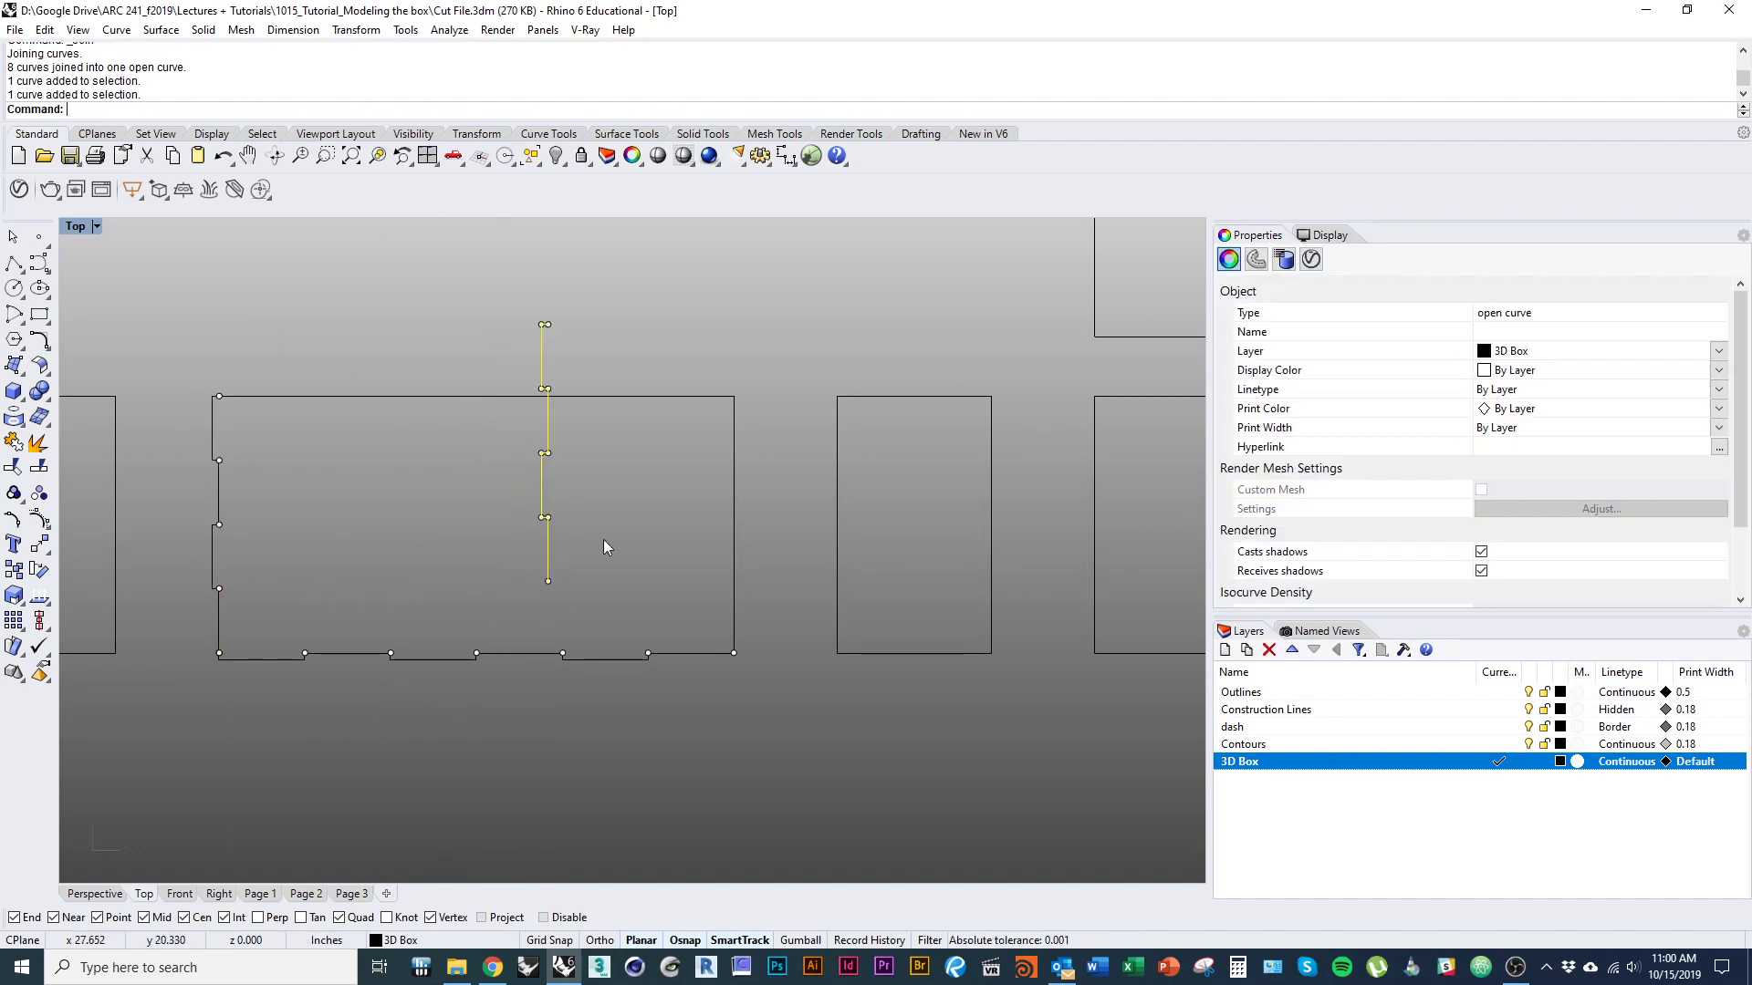
{"action": "key", "text": "Delete"}
Delete the straight right vertical edge of the wide outline.
{"action": "left_click", "coordinate": [734, 643]}
{"action": "key", "text": "Delete"}
{"action": "right_click_drag", "start_coordinate": [531, 616], "coordinate": [594, 614]}
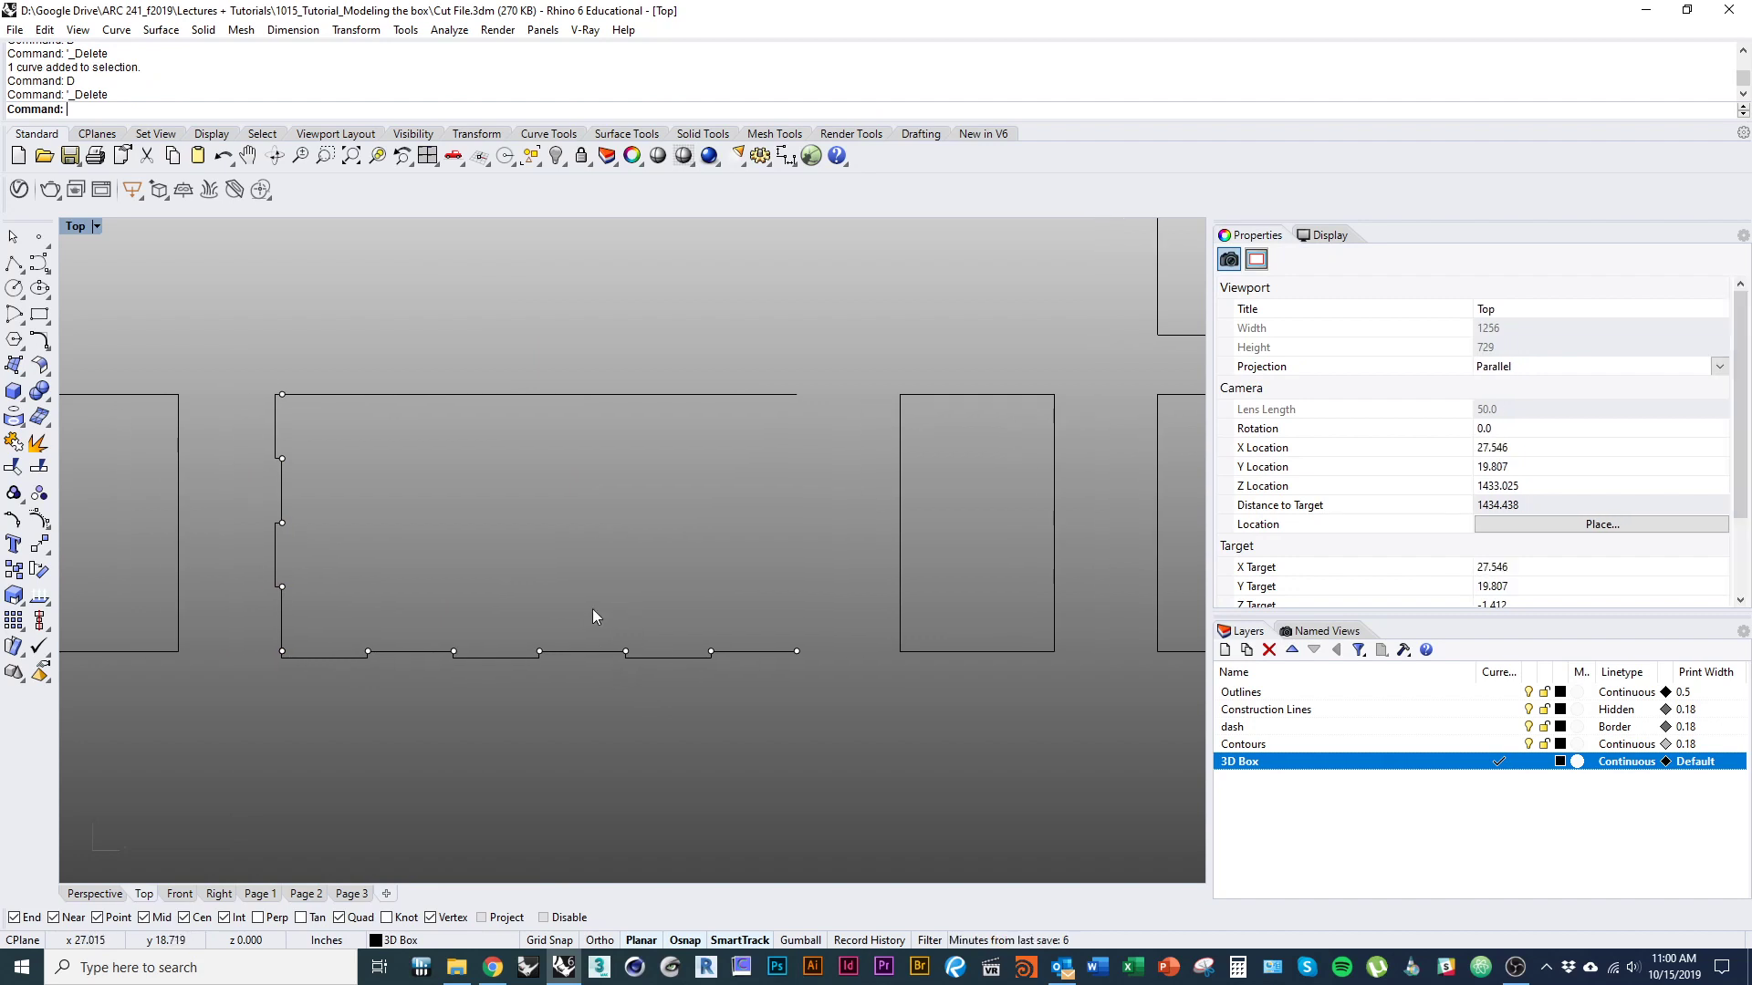
Copy the tabbed left edge of the wide outline across to its open right side.
{"action": "left_click", "coordinate": [273, 556]}
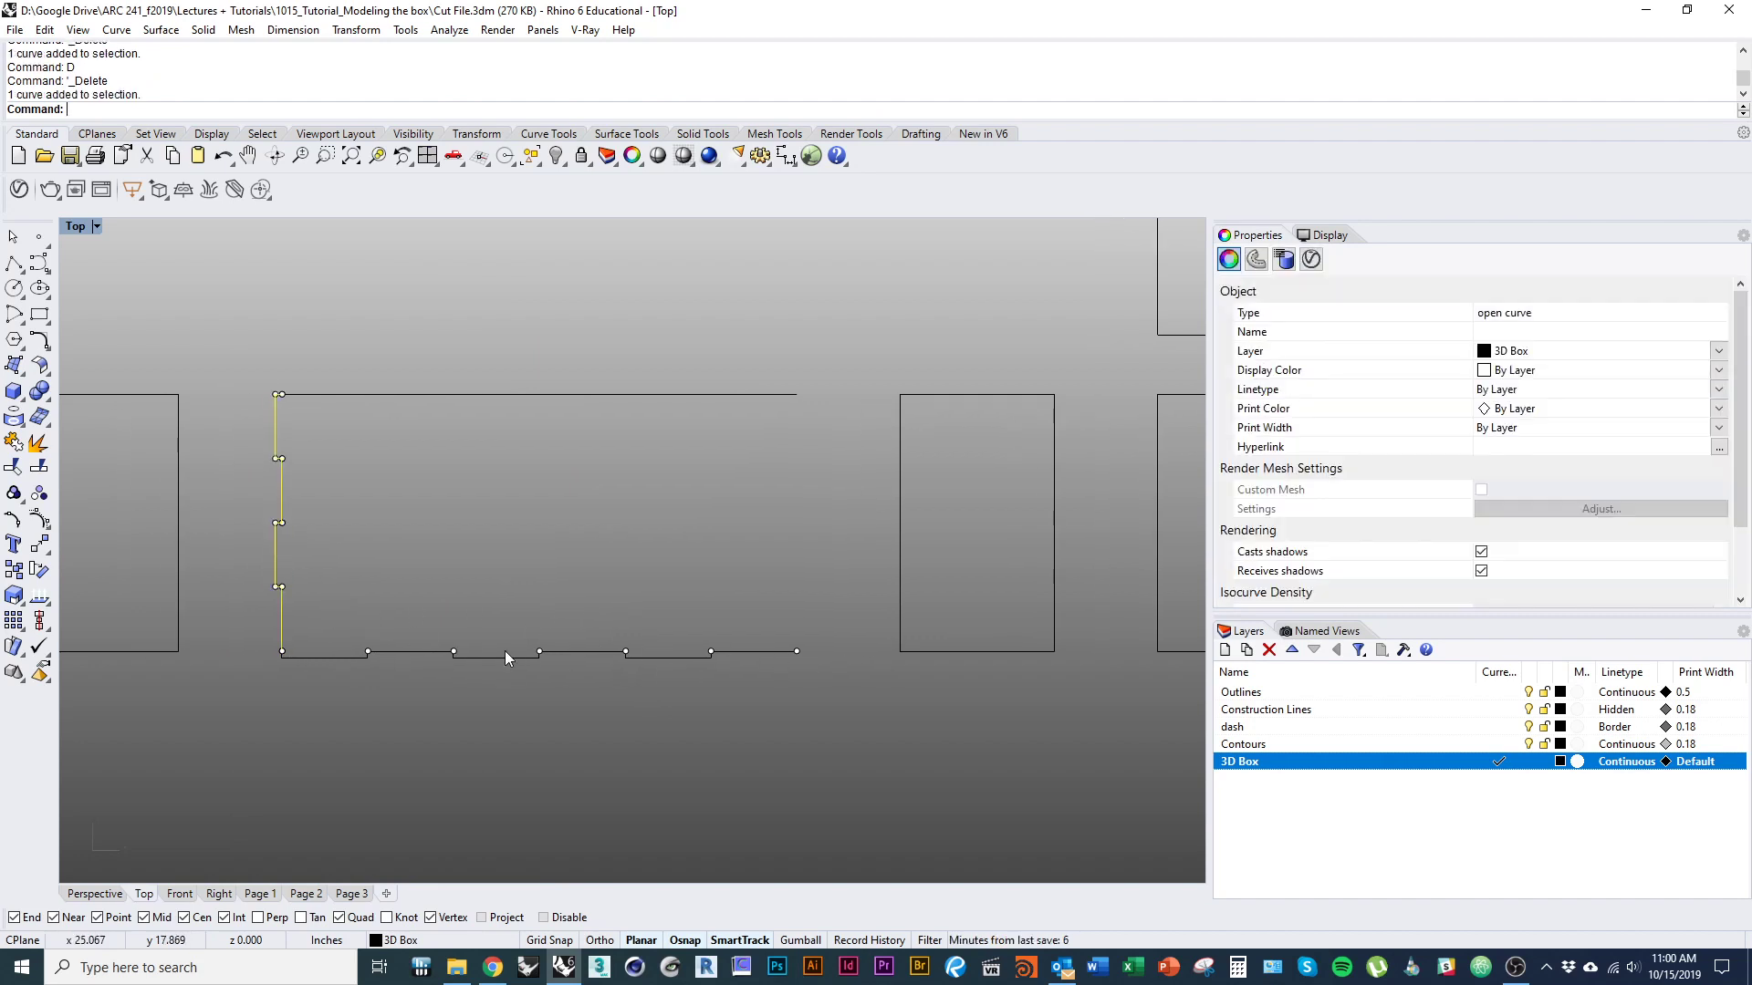
{"action": "type", "text": "copy"}
{"action": "key", "text": "Return"}
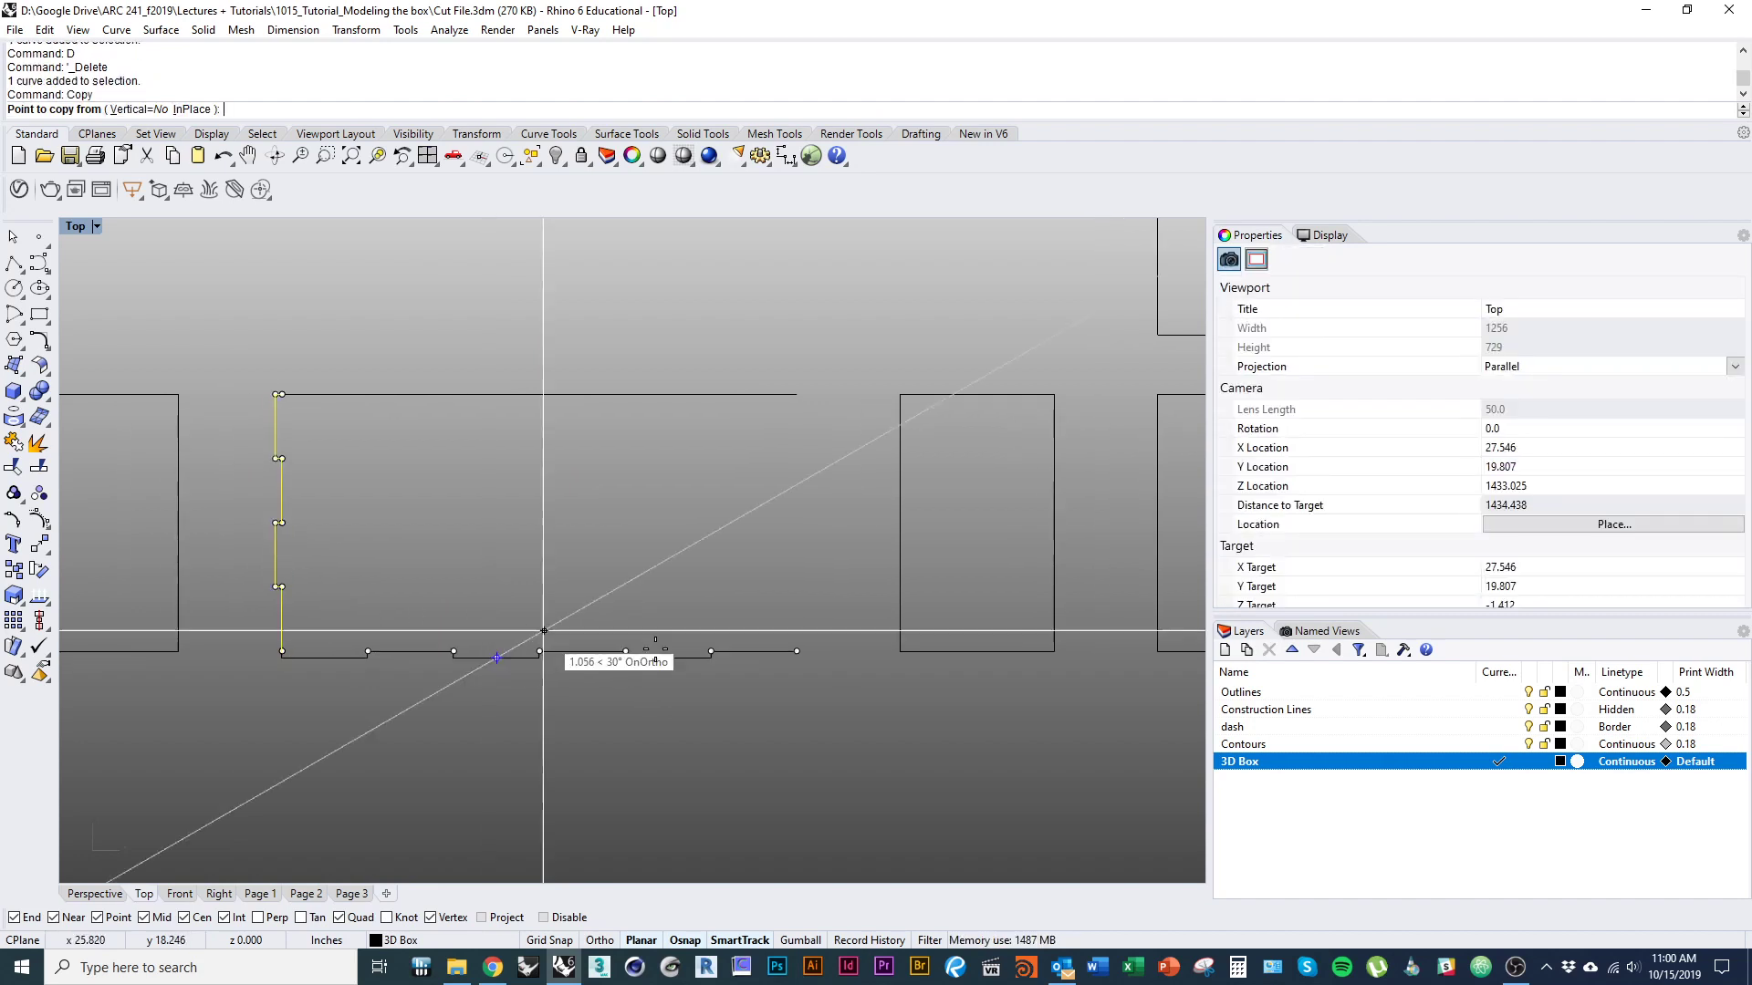
{"action": "left_click", "coordinate": [333, 564]}
{"action": "left_click", "coordinate": [848, 515]}
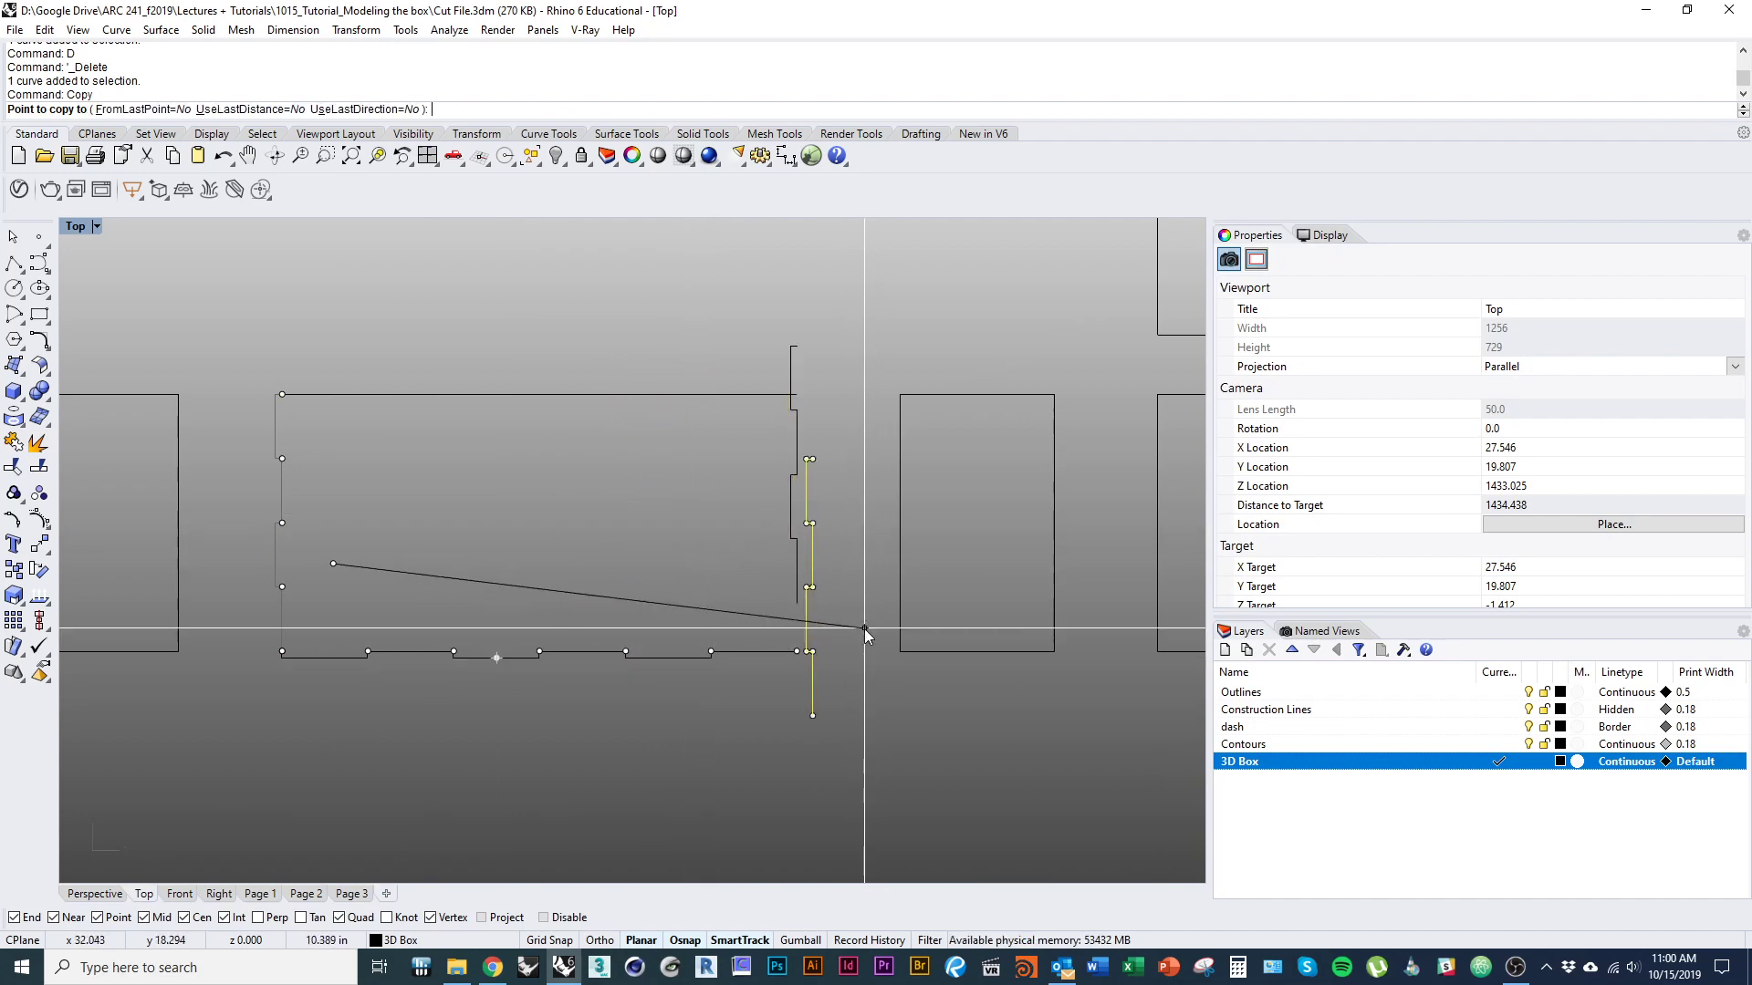
{"action": "key", "text": "Return"}
Rotate the copied tabbed edge half a turn about its middle division point so its tabs face outward.
{"action": "right_click_drag", "start_coordinate": [839, 558], "coordinate": [812, 577]}
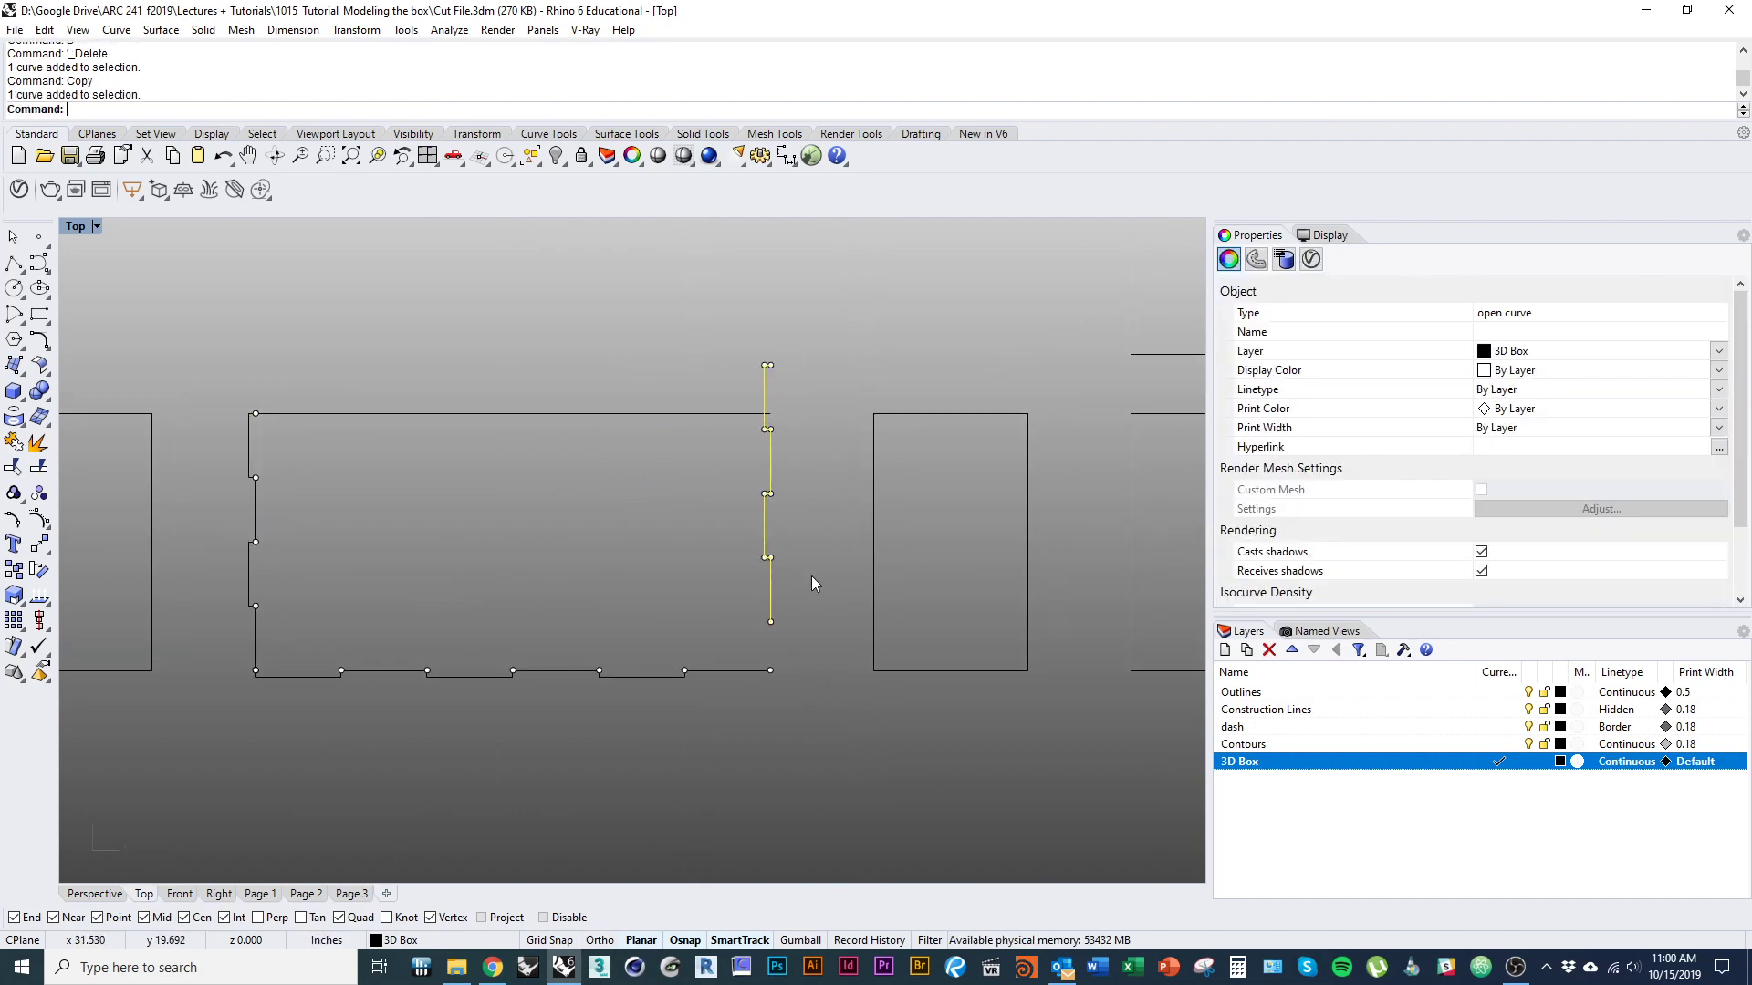
{"action": "type", "text": "rotate"}
{"action": "key", "text": "Return"}
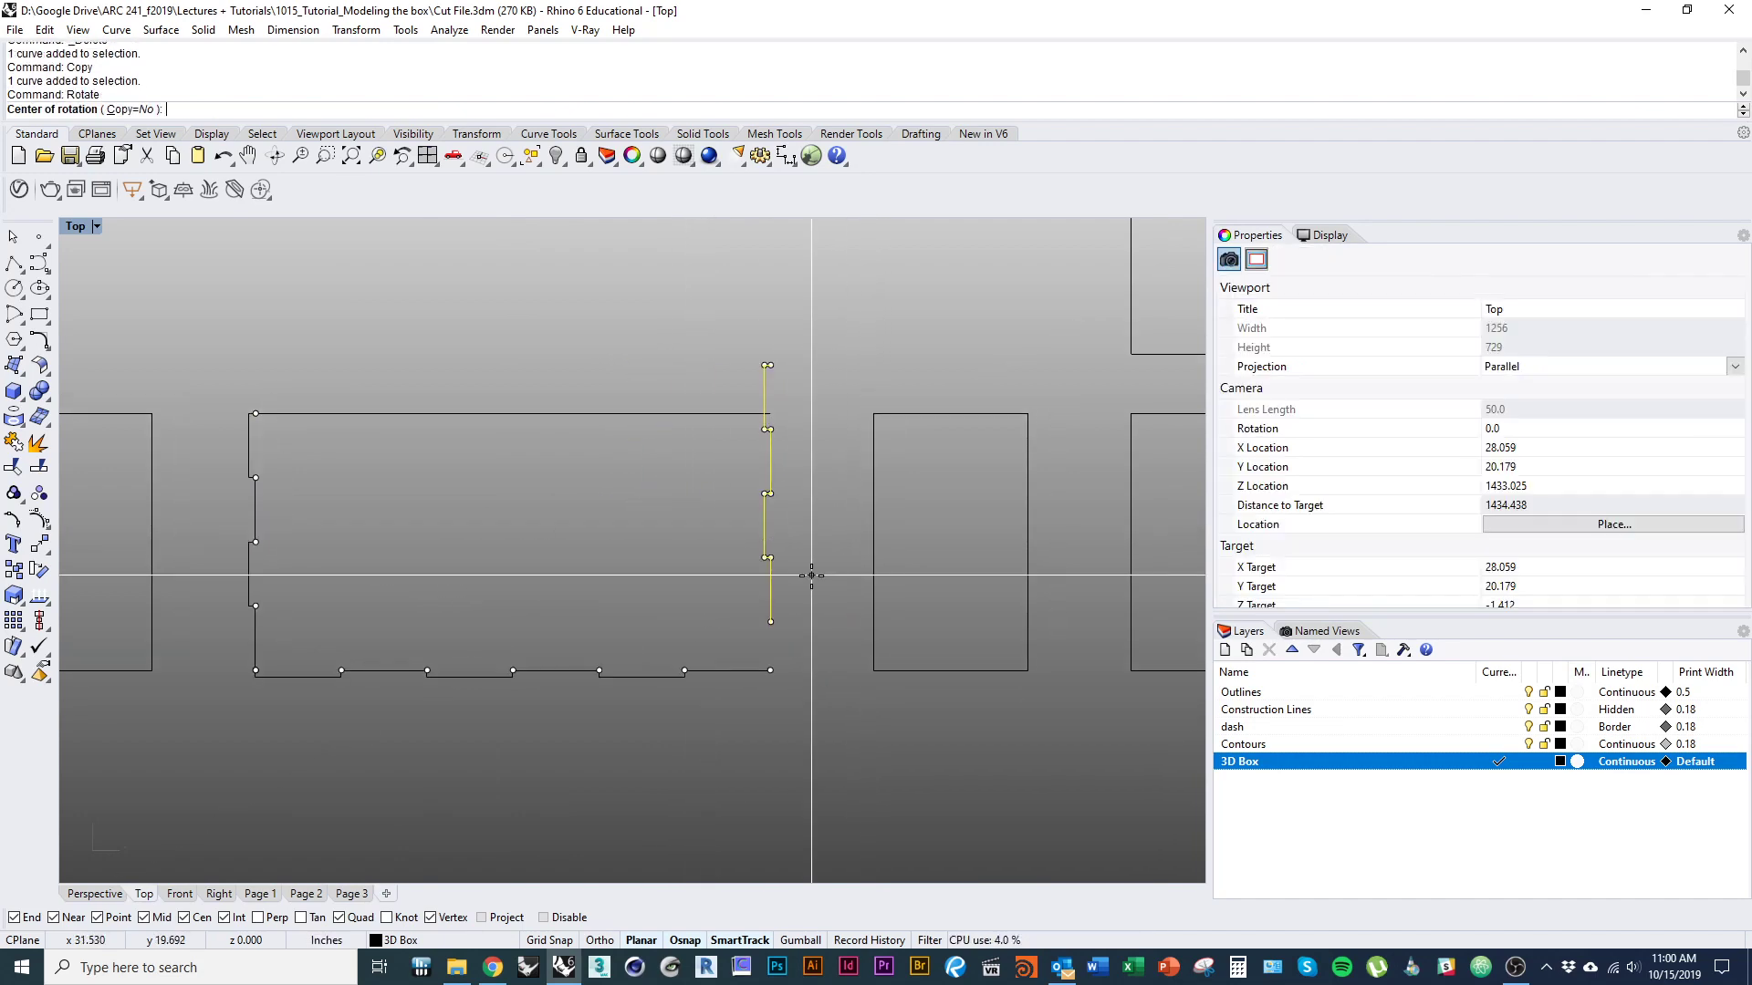
{"action": "left_click", "coordinate": [777, 491]}
{"action": "left_click", "coordinate": [801, 243], "text": "shift"}
{"action": "left_click", "coordinate": [778, 743], "text": "shift"}
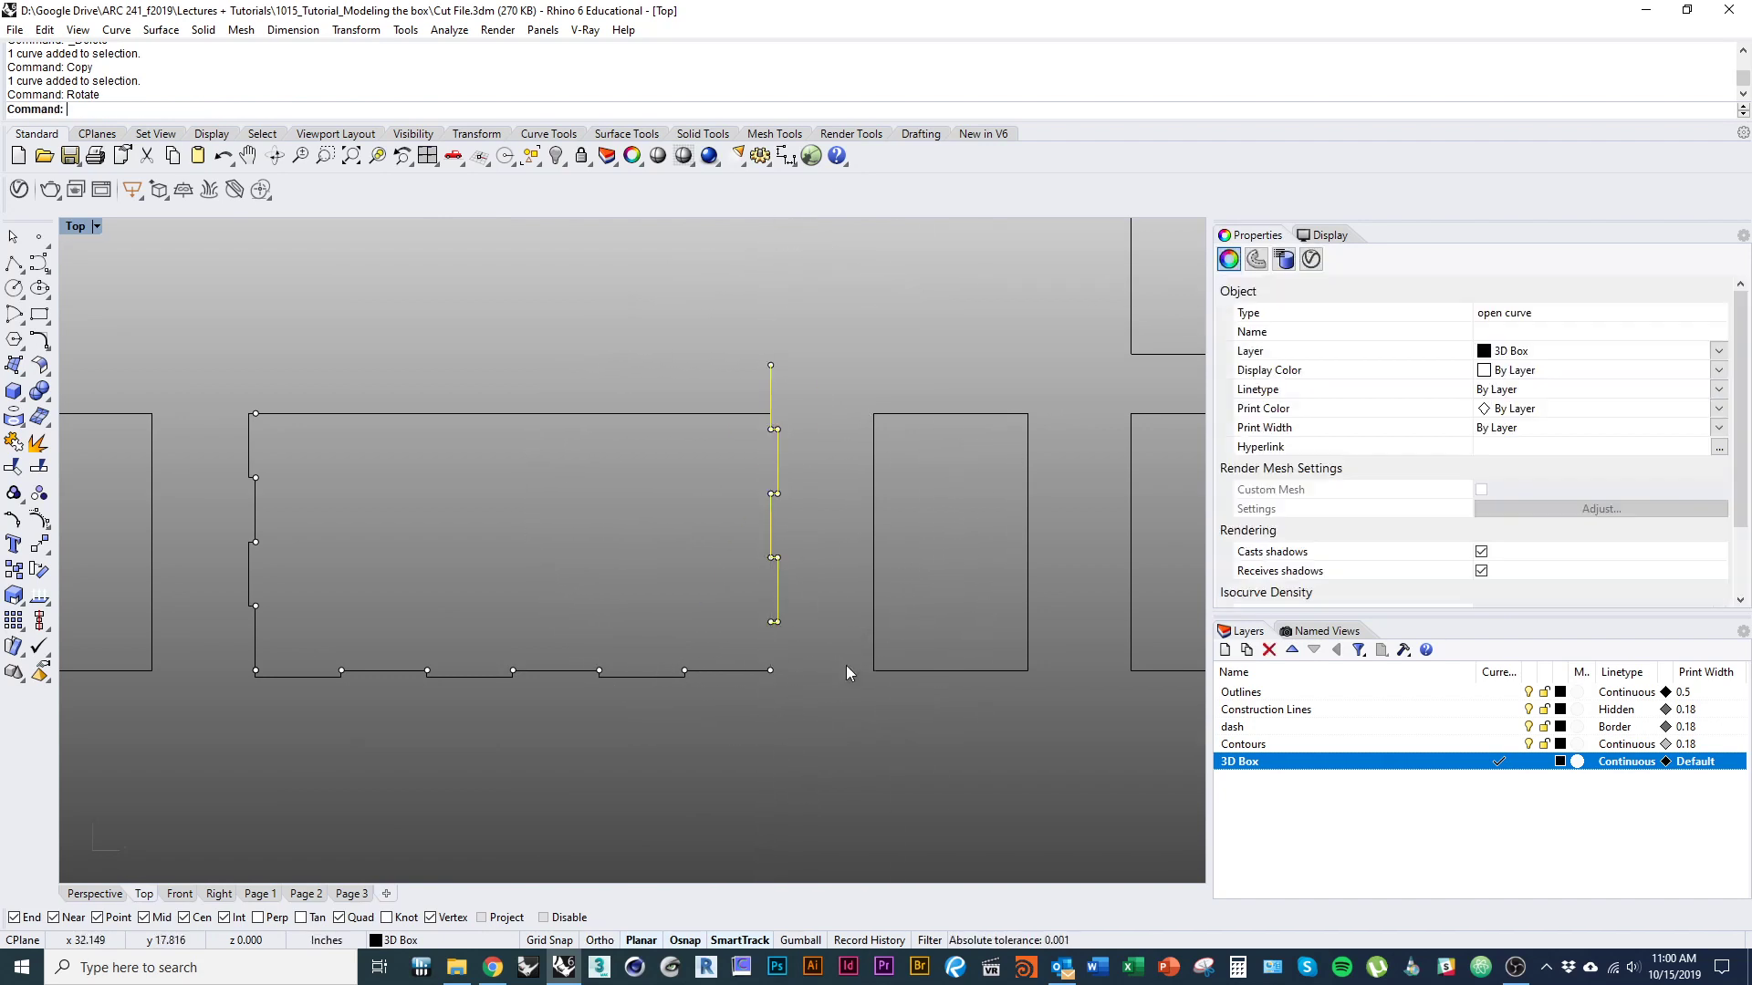
Move the rotated edge by its upper endpoint onto the open end of the wide outline's top edge.
{"action": "type", "text": "m"}
{"action": "key", "text": "Return"}
{"action": "left_click", "coordinate": [771, 365]}
{"action": "scroll", "coordinate": [812, 438], "scroll_direction": "up", "scroll_amount": 3}
{"action": "scroll", "coordinate": [811, 437], "scroll_direction": "up", "scroll_amount": 3}
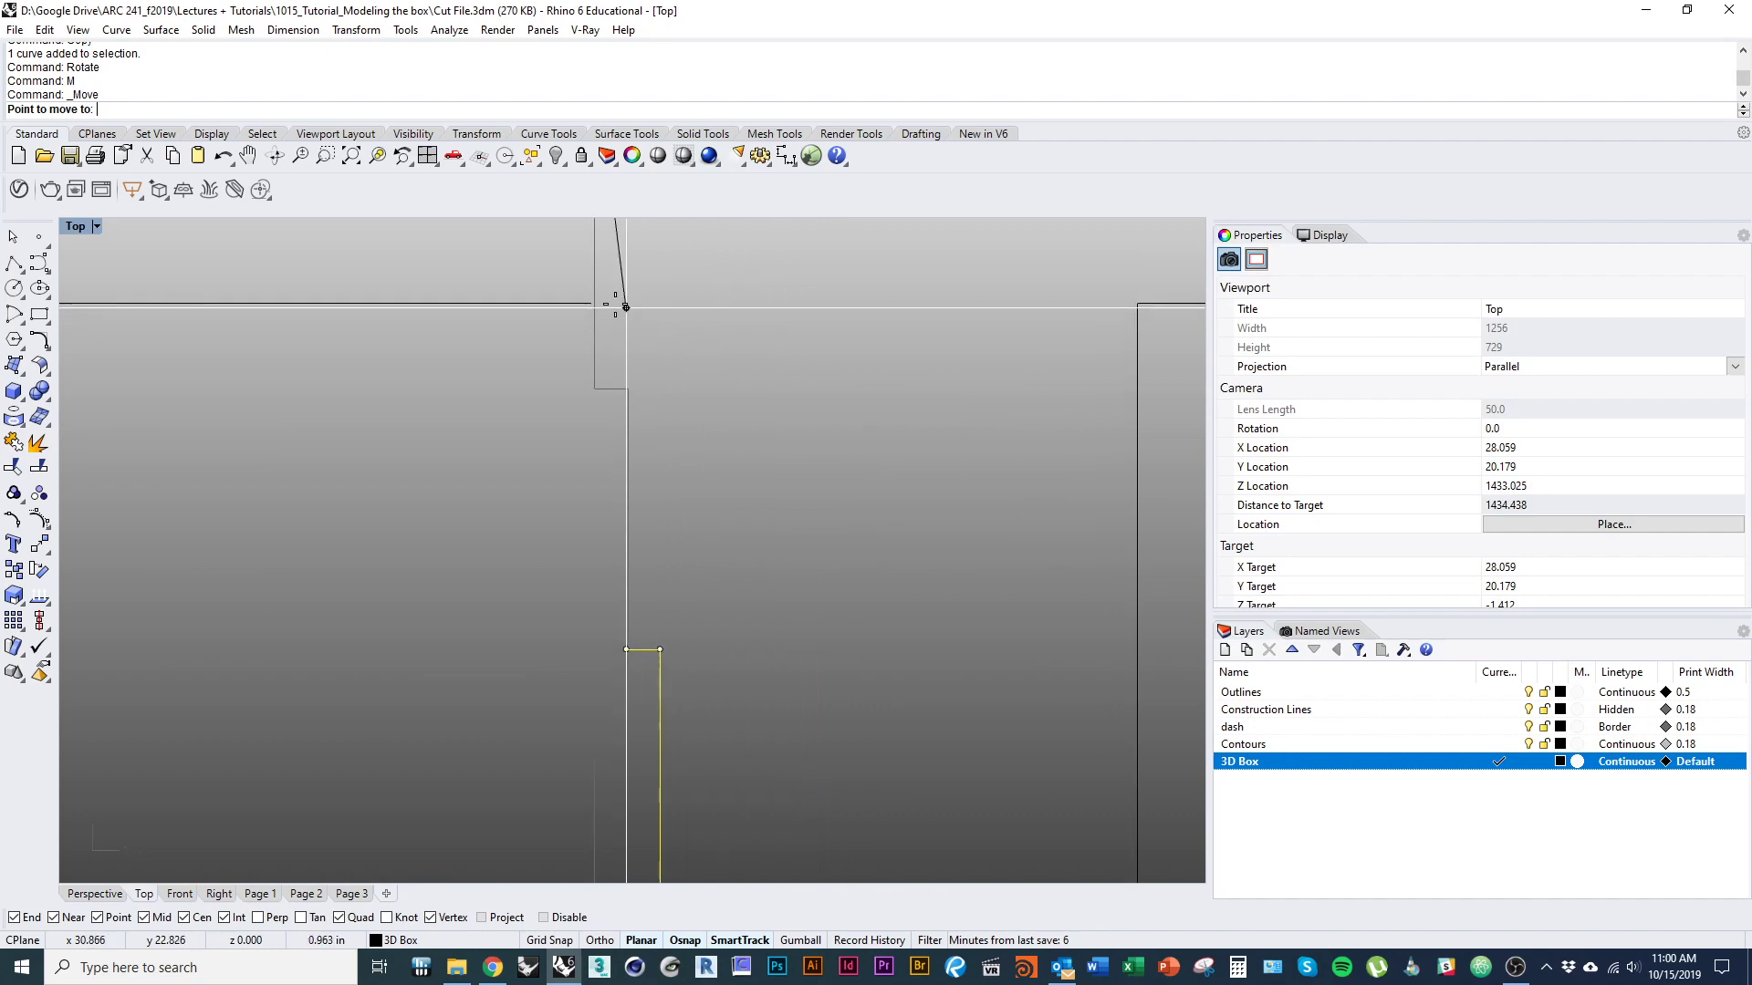
{"action": "left_click", "coordinate": [587, 301]}
{"action": "scroll", "coordinate": [770, 415], "scroll_direction": "down", "scroll_amount": 5}
{"action": "key", "text": "Escape"}
{"action": "scroll", "coordinate": [768, 641], "scroll_direction": "up", "scroll_amount": 2}
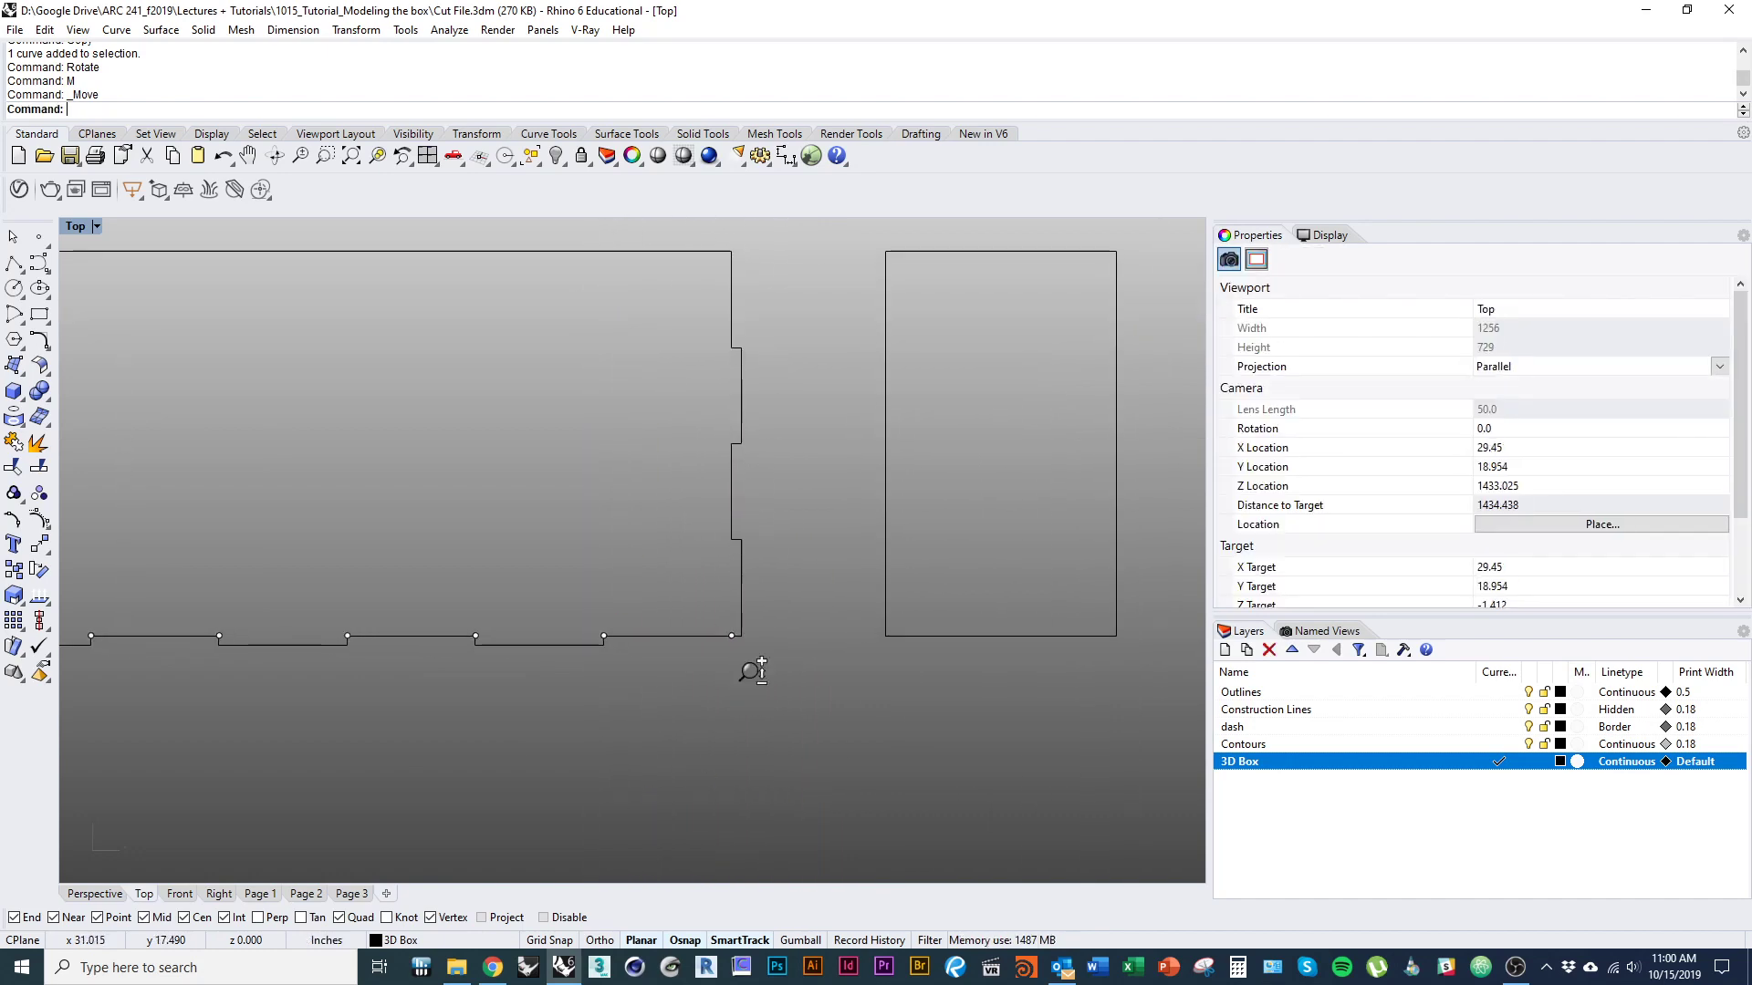
{"action": "scroll", "coordinate": [751, 673], "scroll_direction": "down", "scroll_amount": 4}
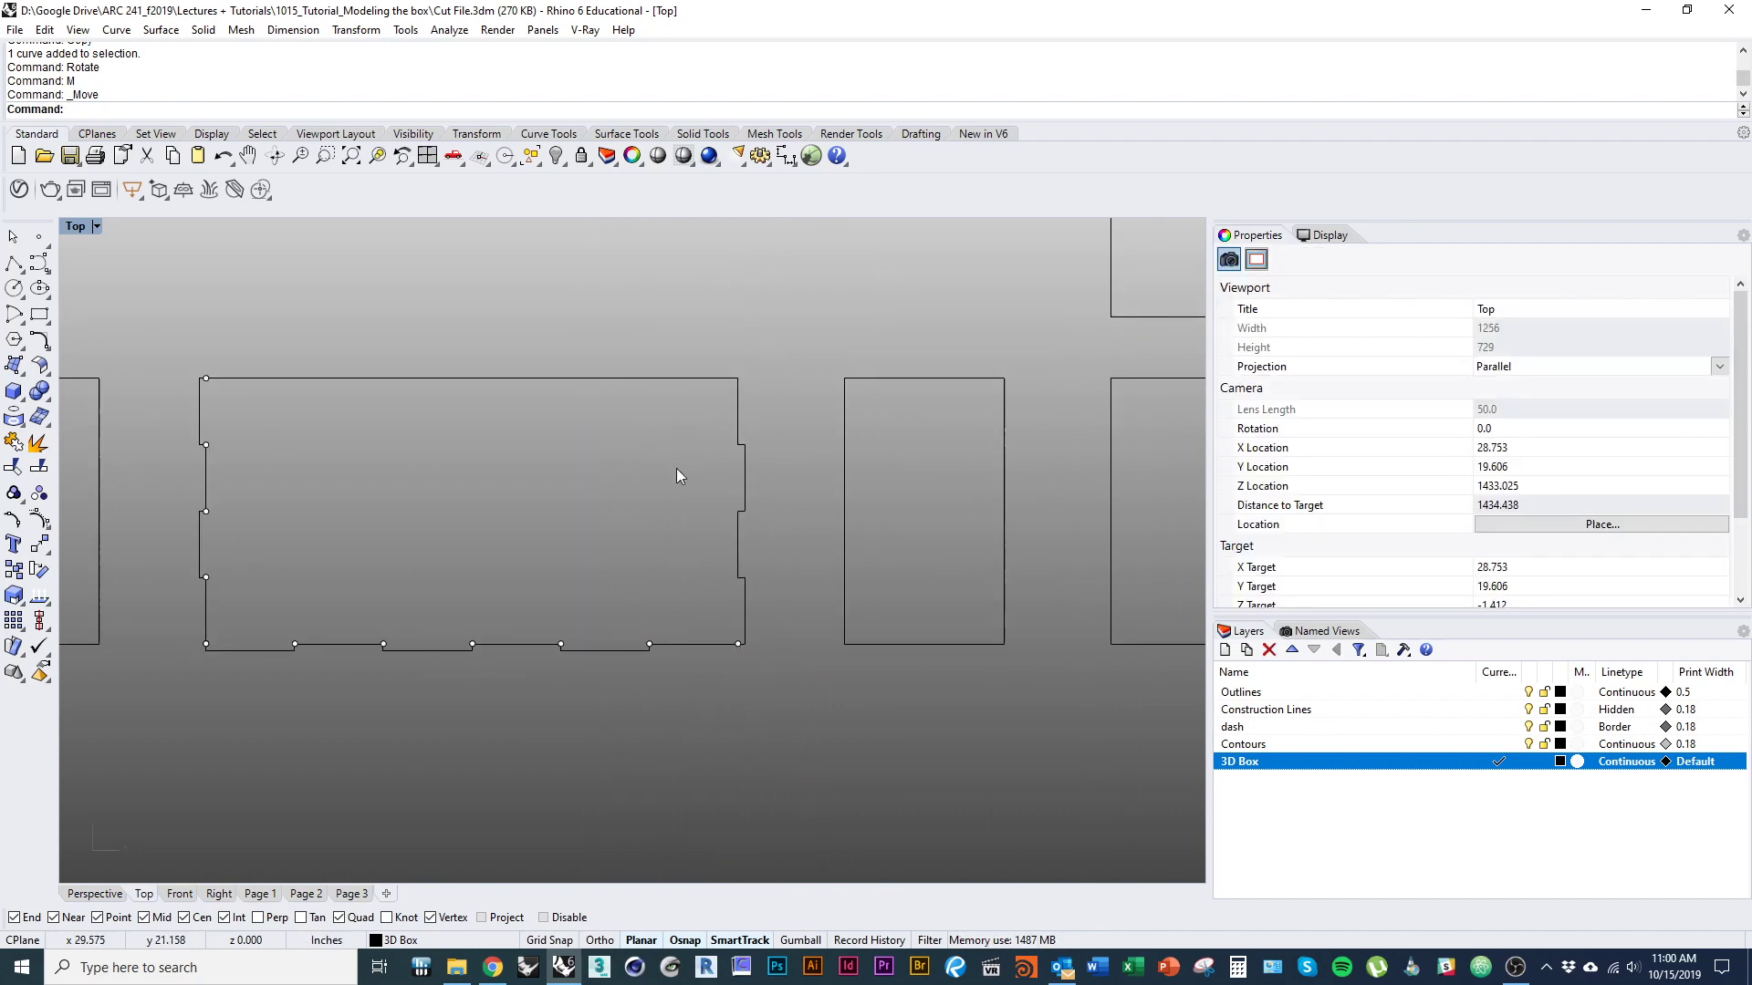
Select all point objects with SelPt and delete them from the drawing.
{"action": "right_click_drag", "start_coordinate": [561, 511], "coordinate": [631, 549]}
{"action": "scroll", "coordinate": [611, 593], "scroll_direction": "down", "scroll_amount": 4}
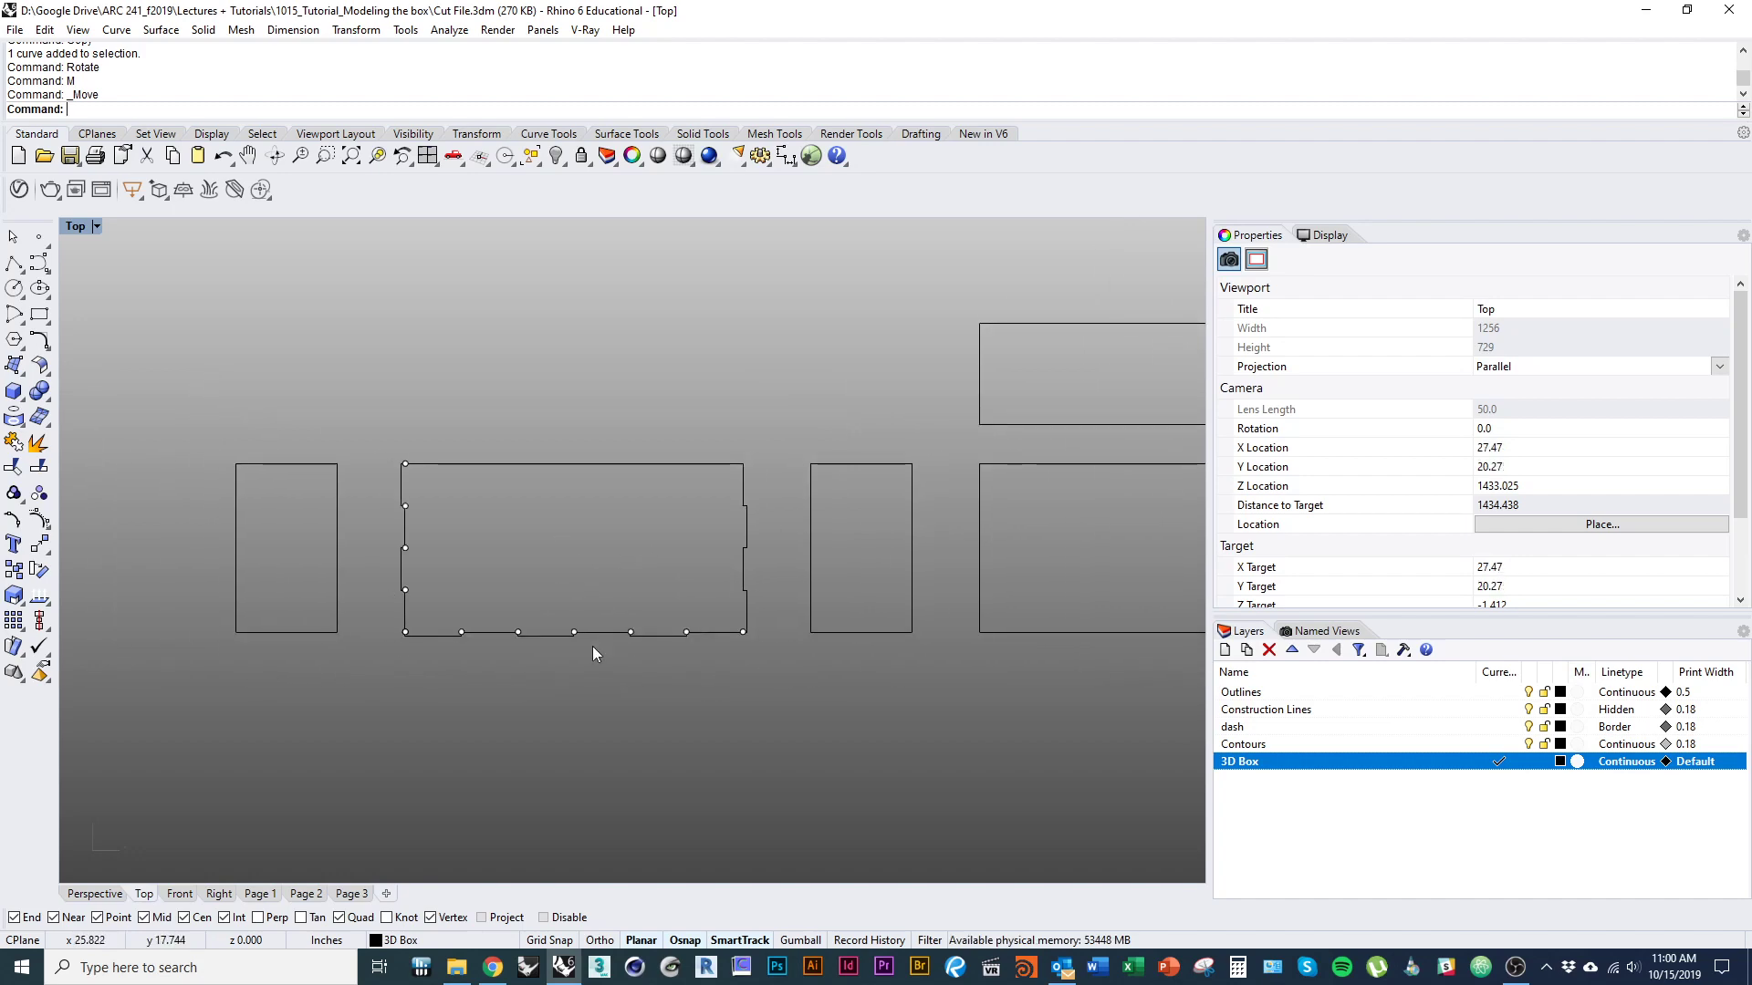
{"action": "right_click_drag", "start_coordinate": [593, 646], "coordinate": [540, 627]}
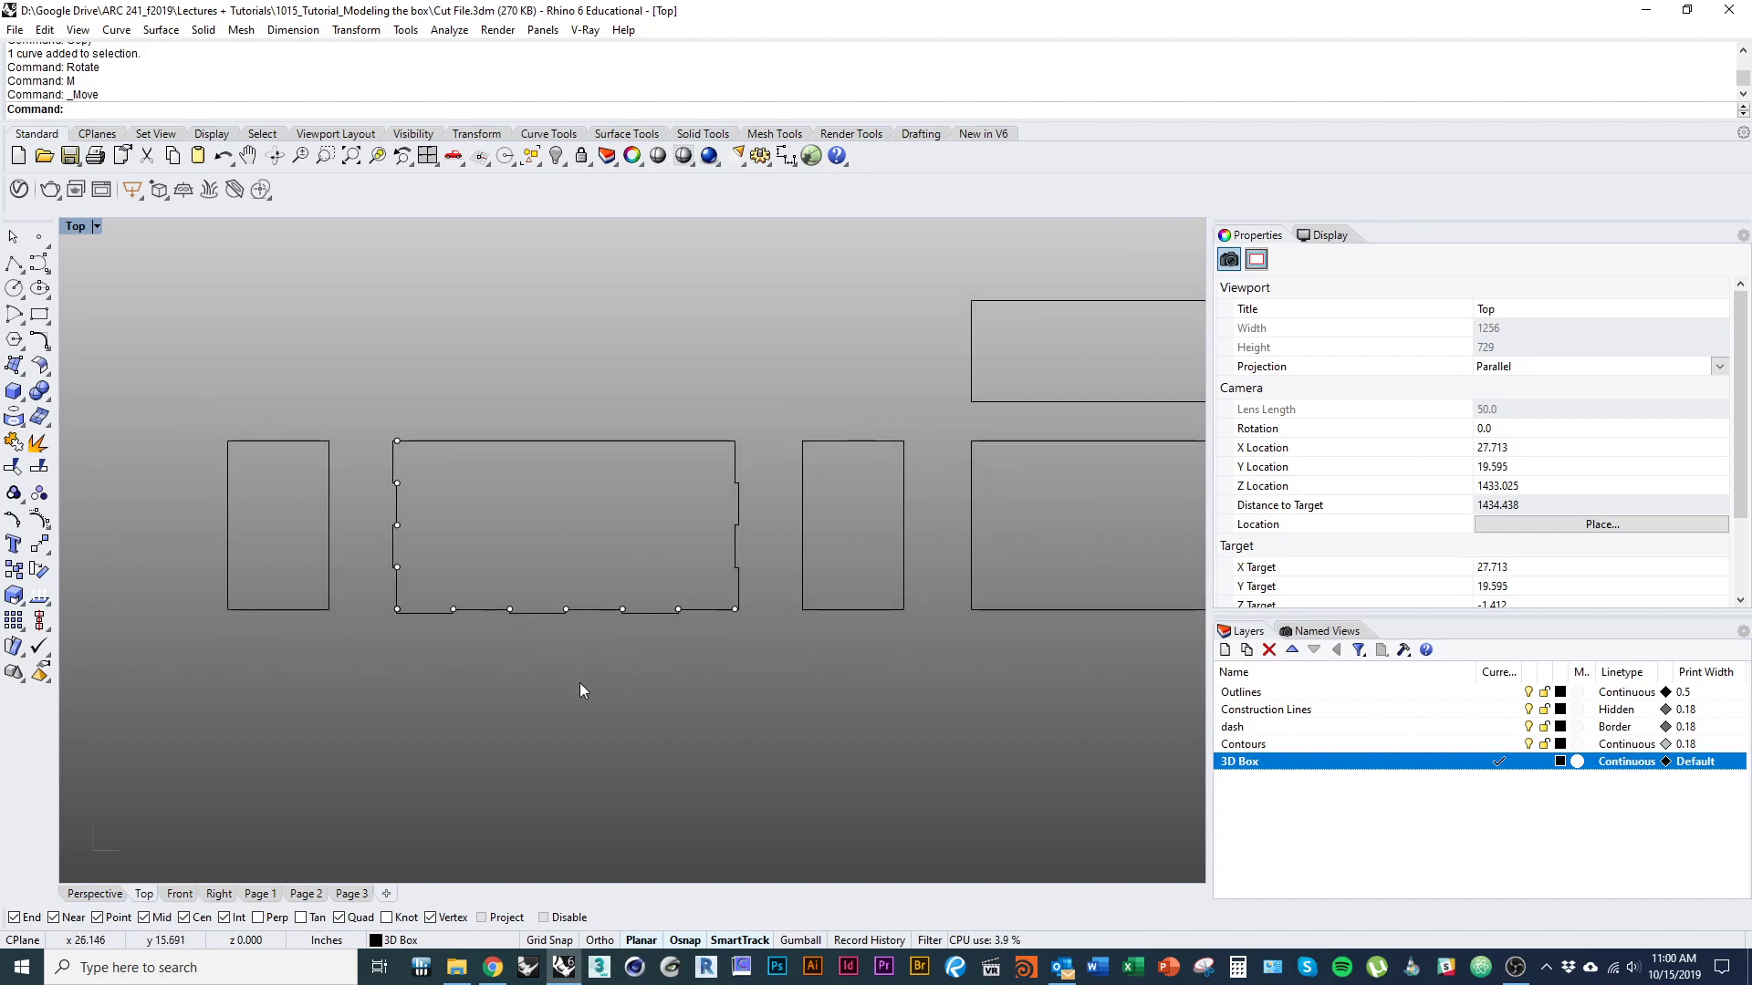
{"action": "type", "text": "SelPt"}
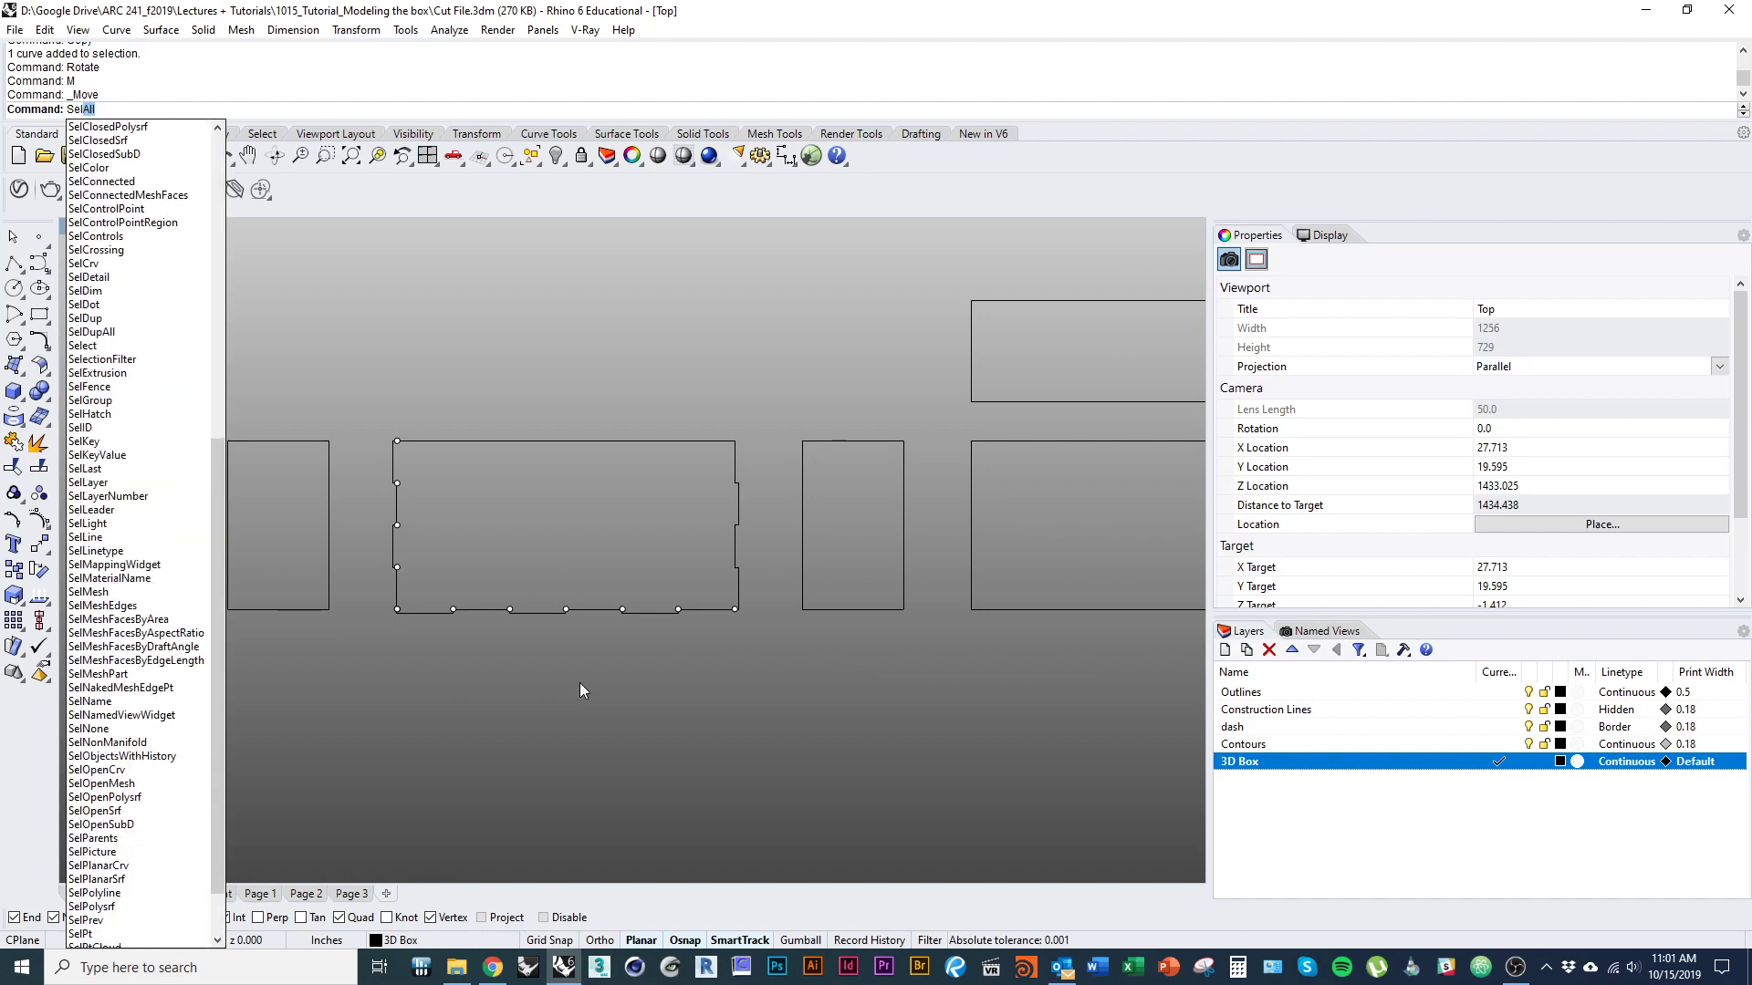
{"action": "key", "text": "Return"}
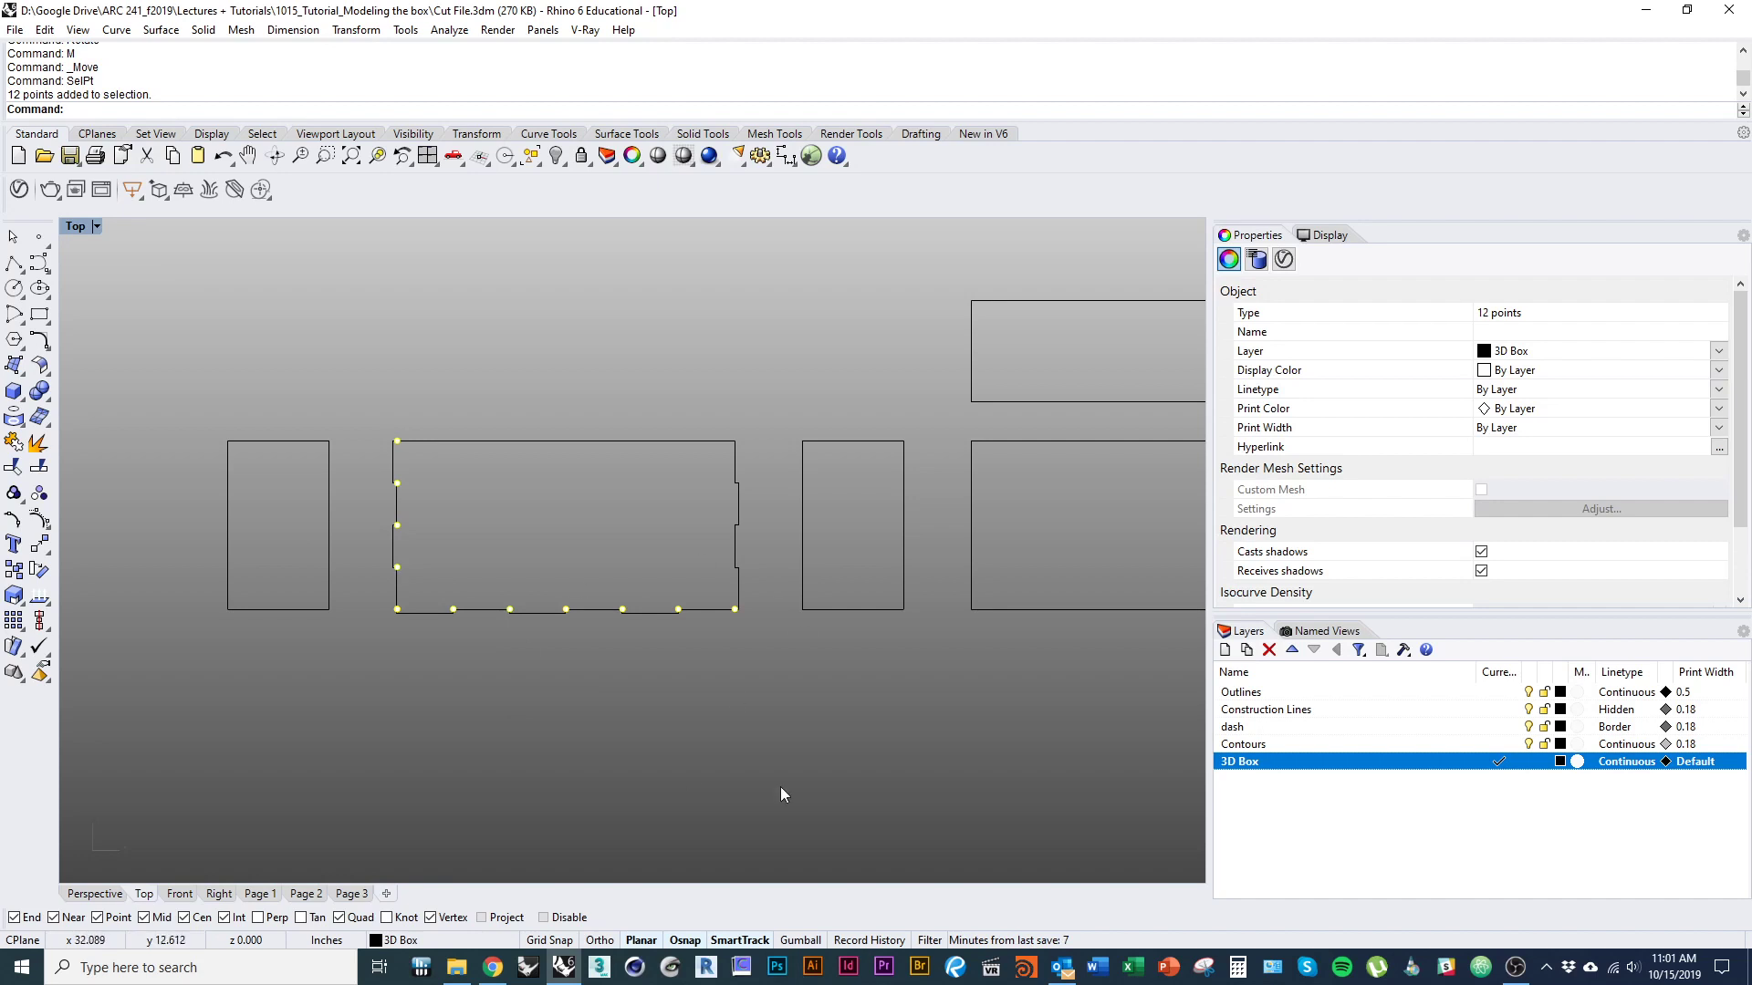
{"action": "right_click_drag", "start_coordinate": [533, 742], "coordinate": [485, 693]}
{"action": "type", "text": "D"}
{"action": "key", "text": "Return"}
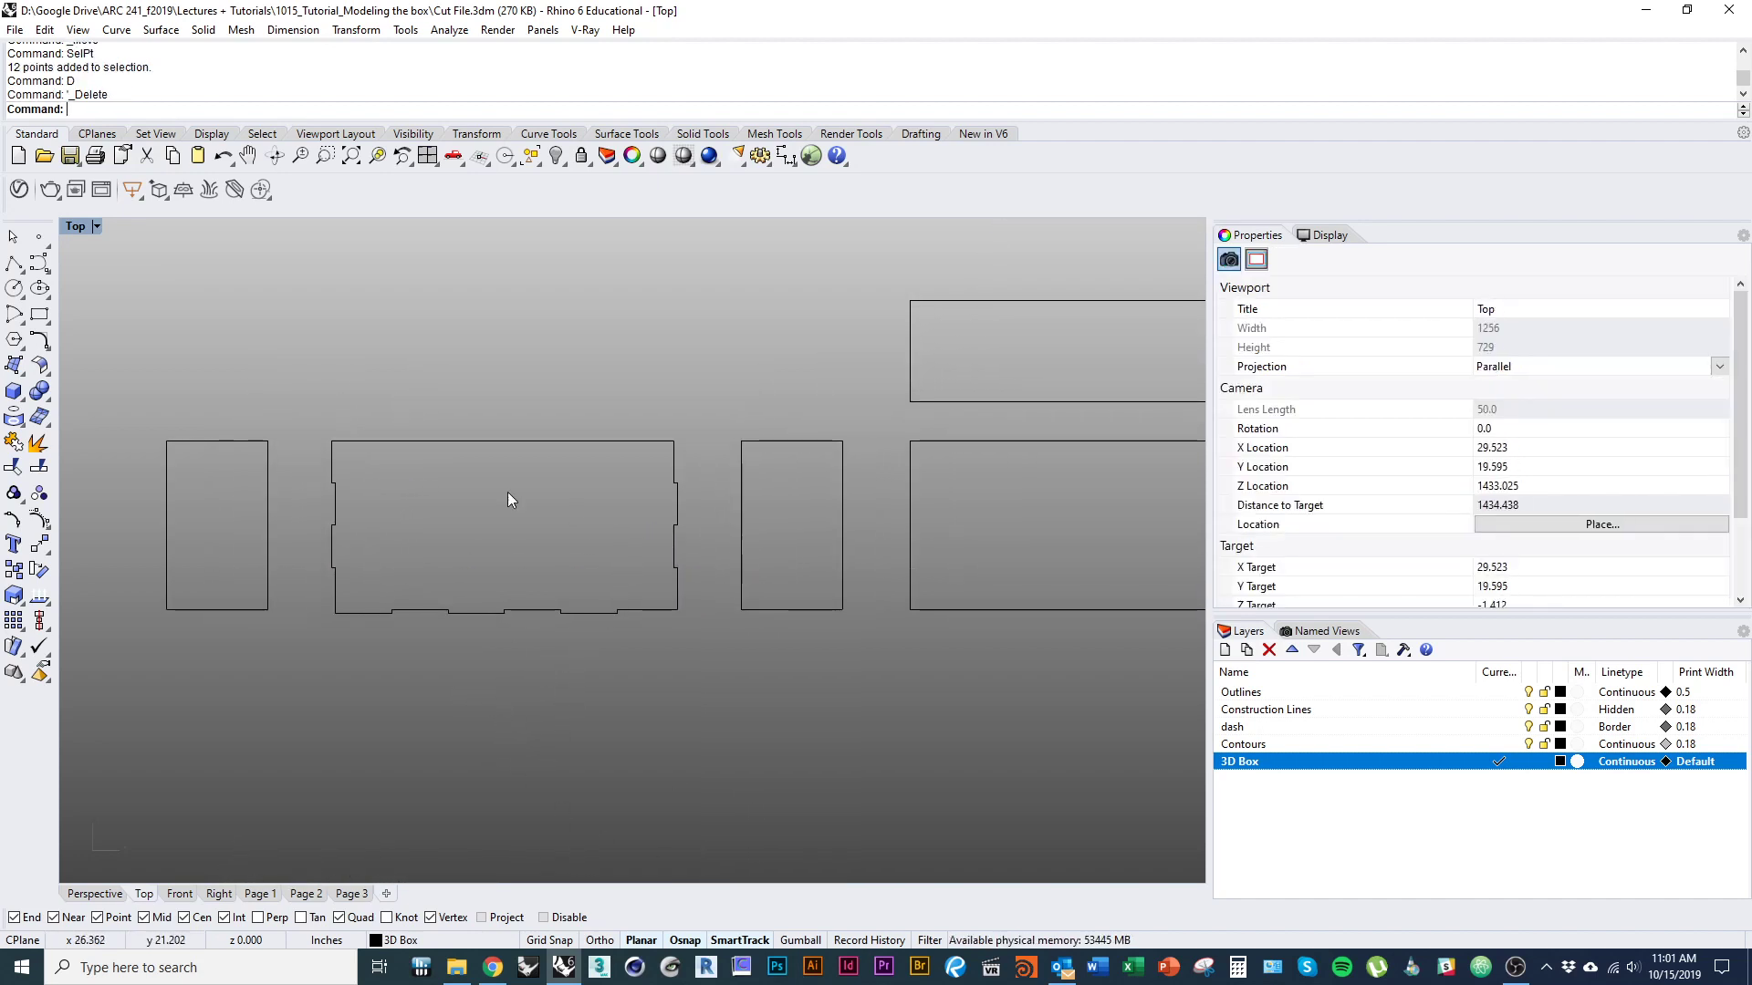
Examine the wide panel's tabbed edges against the neighbouring panel outlines that have to interlock with them.
{"action": "right_click_drag", "start_coordinate": [344, 637], "coordinate": [429, 631]}
{"action": "left_click", "coordinate": [356, 573]}
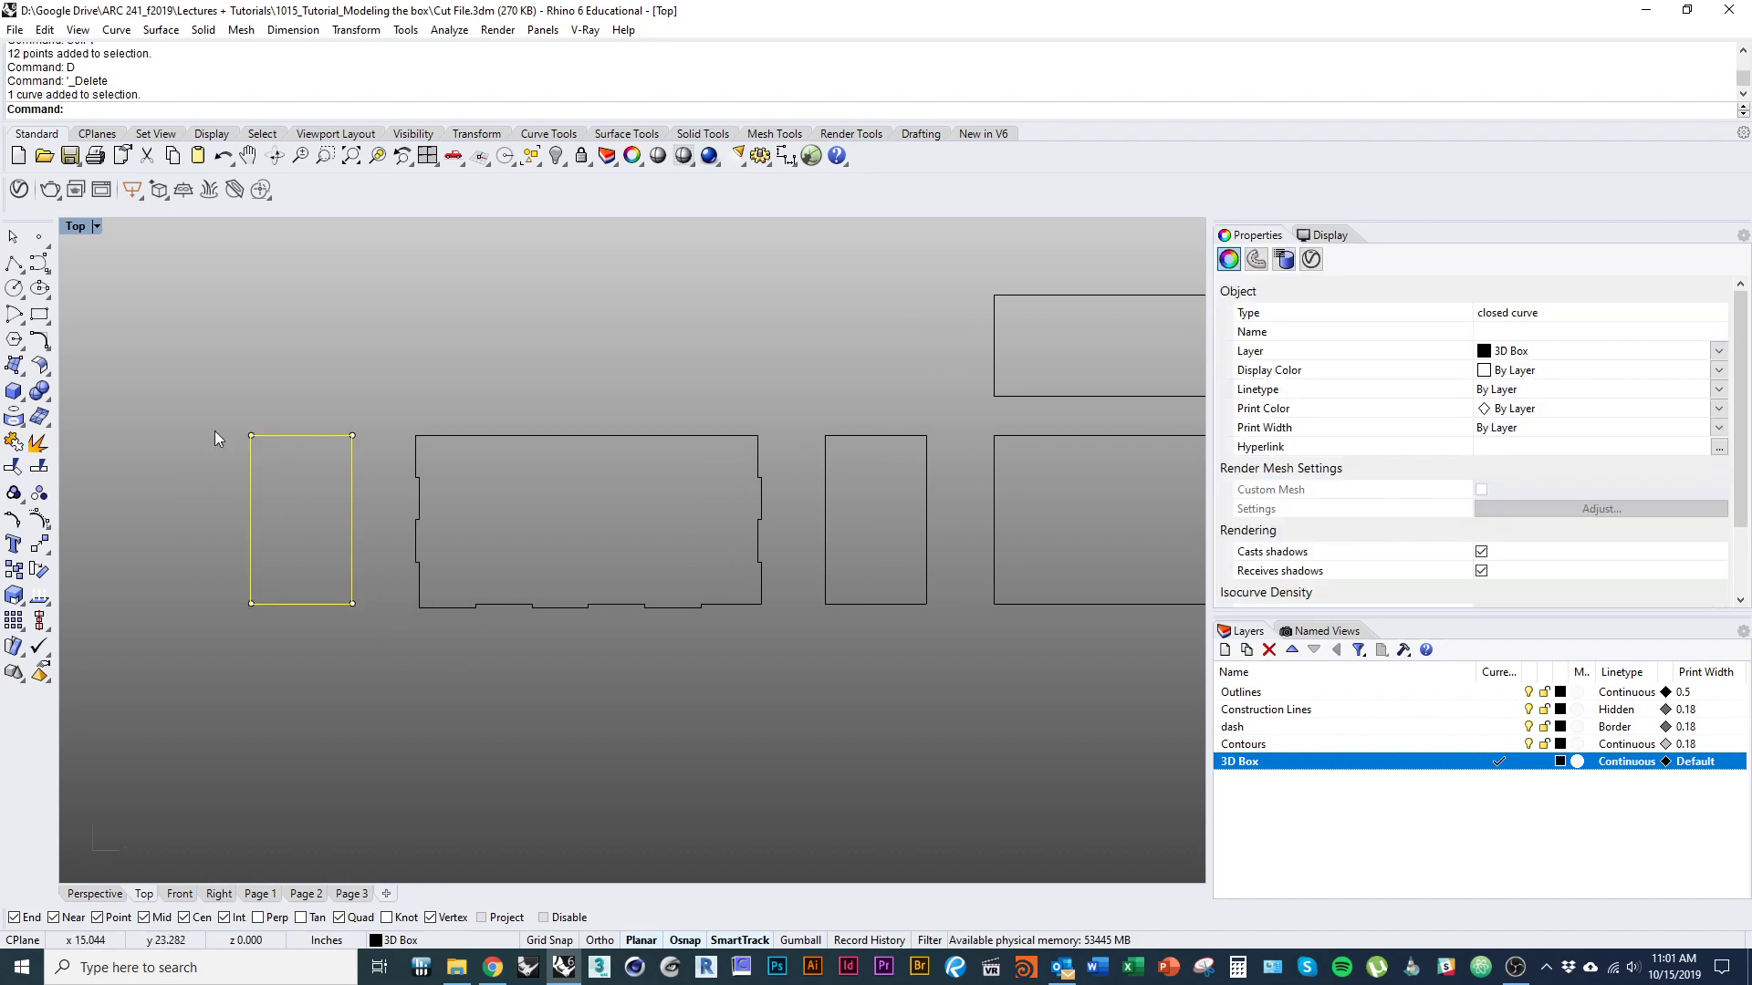
{"action": "right_click_drag", "start_coordinate": [693, 605], "coordinate": [509, 616]}
{"action": "left_click", "coordinate": [534, 615]}
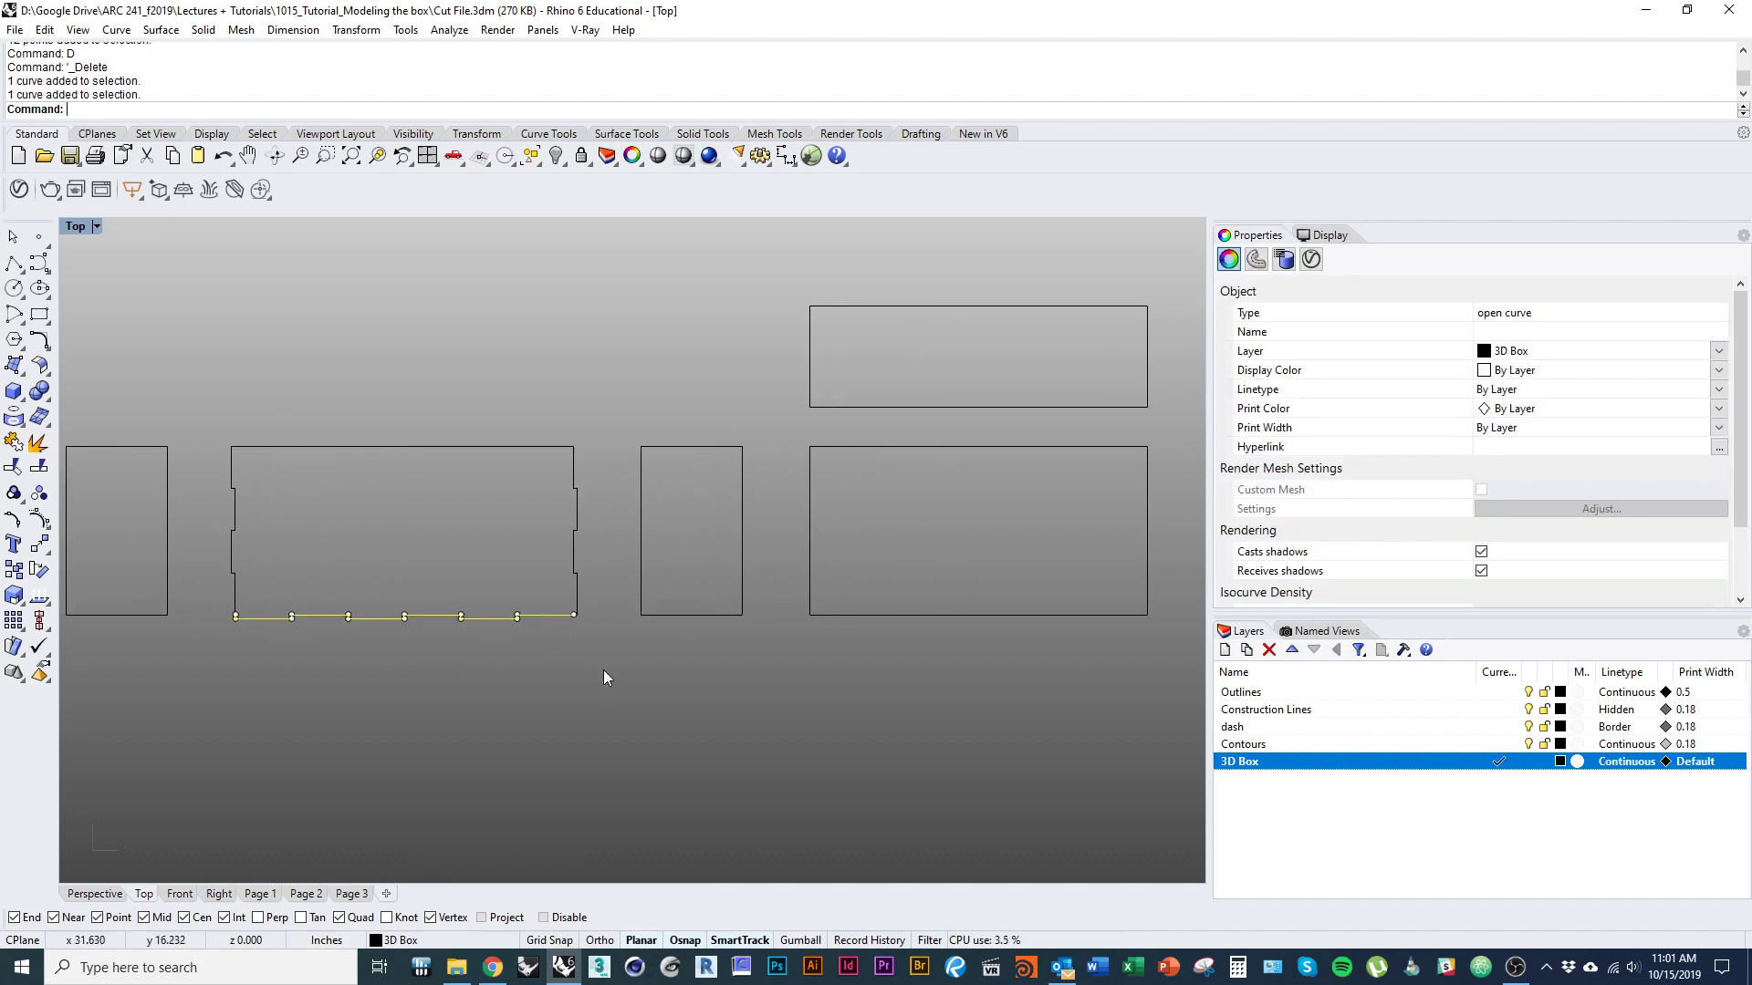
{"action": "left_click", "coordinate": [604, 669]}
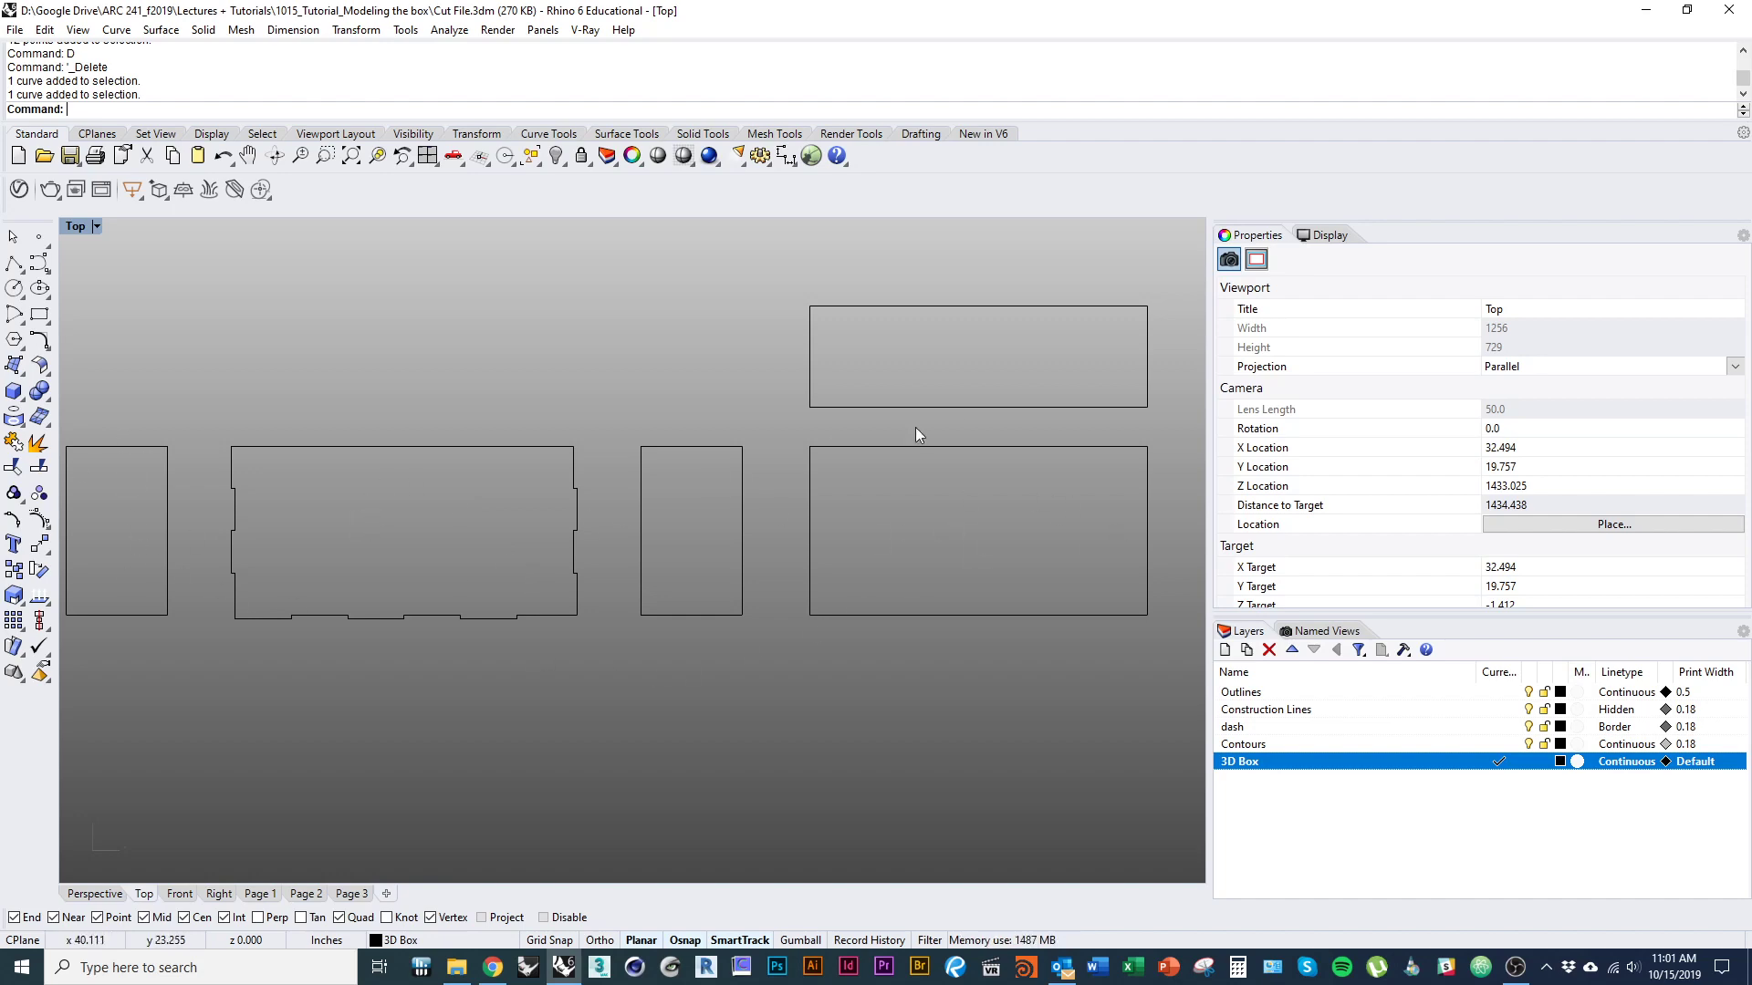
{"action": "mouse_move", "coordinate": [459, 768]}
{"action": "right_mouse_down"}
{"action": "mouse_move", "coordinate": [557, 761]}
{"action": "mouse_move", "coordinate": [471, 778]}
{"action": "right_mouse_up"}
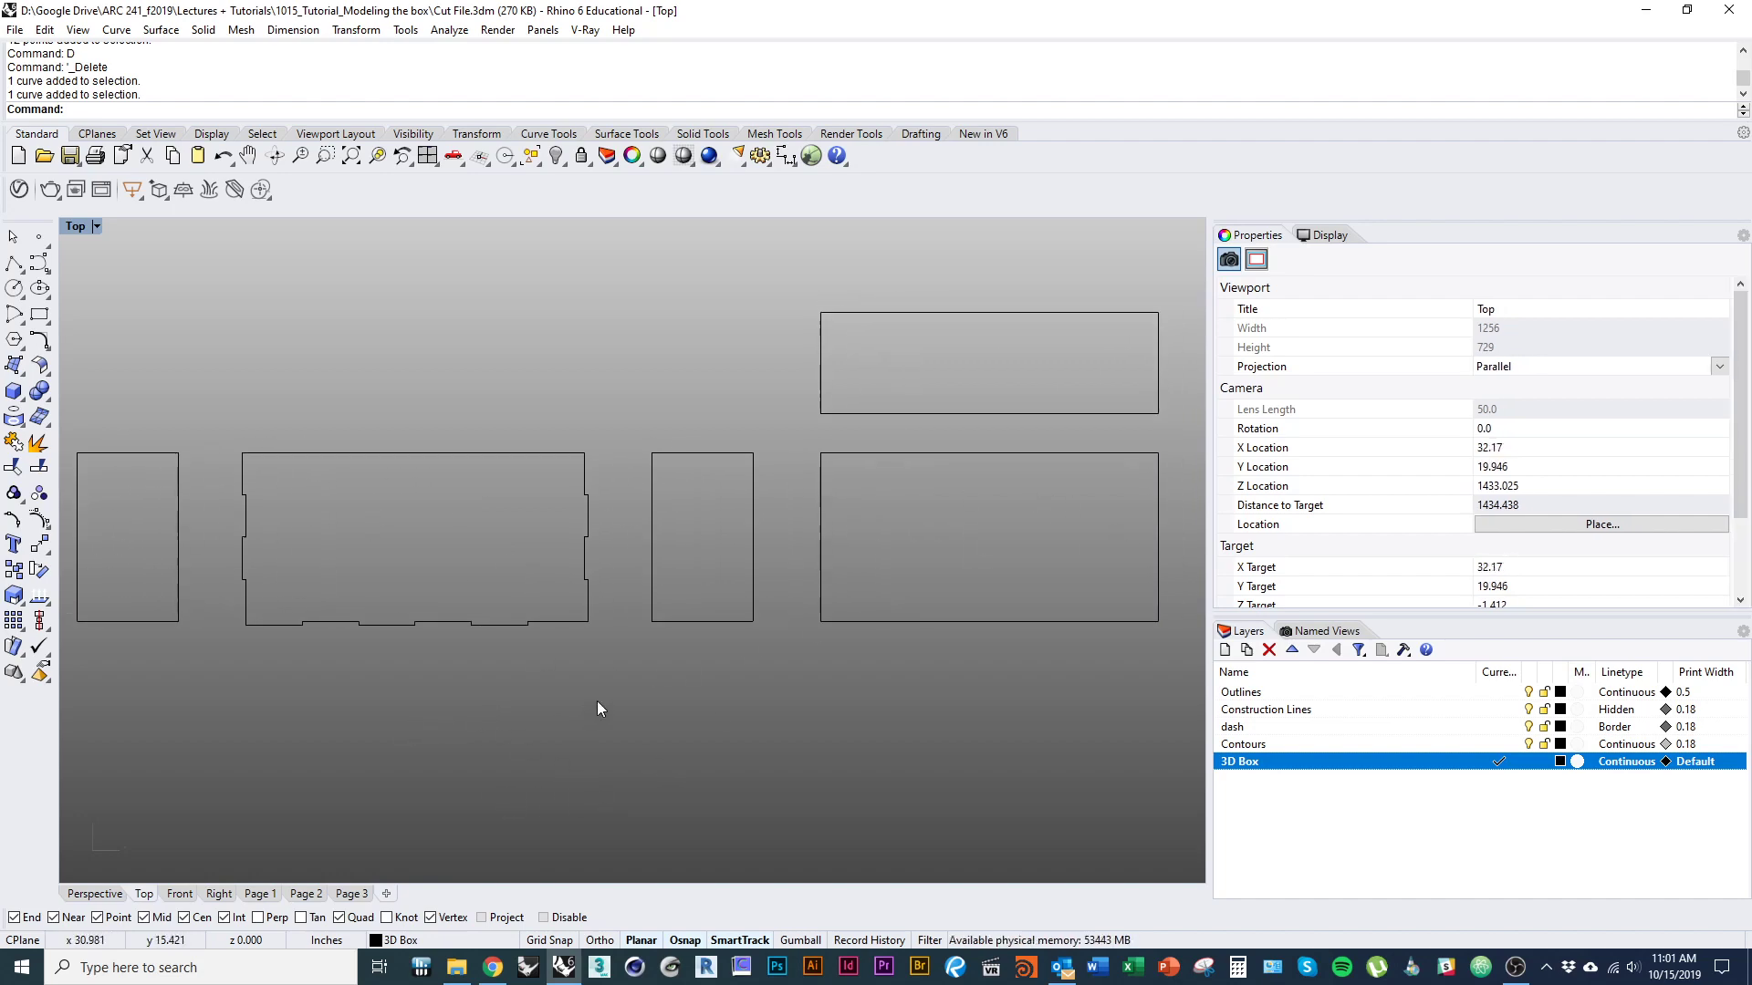
{"action": "left_click", "coordinate": [858, 622]}
{"action": "left_click", "coordinate": [315, 674]}
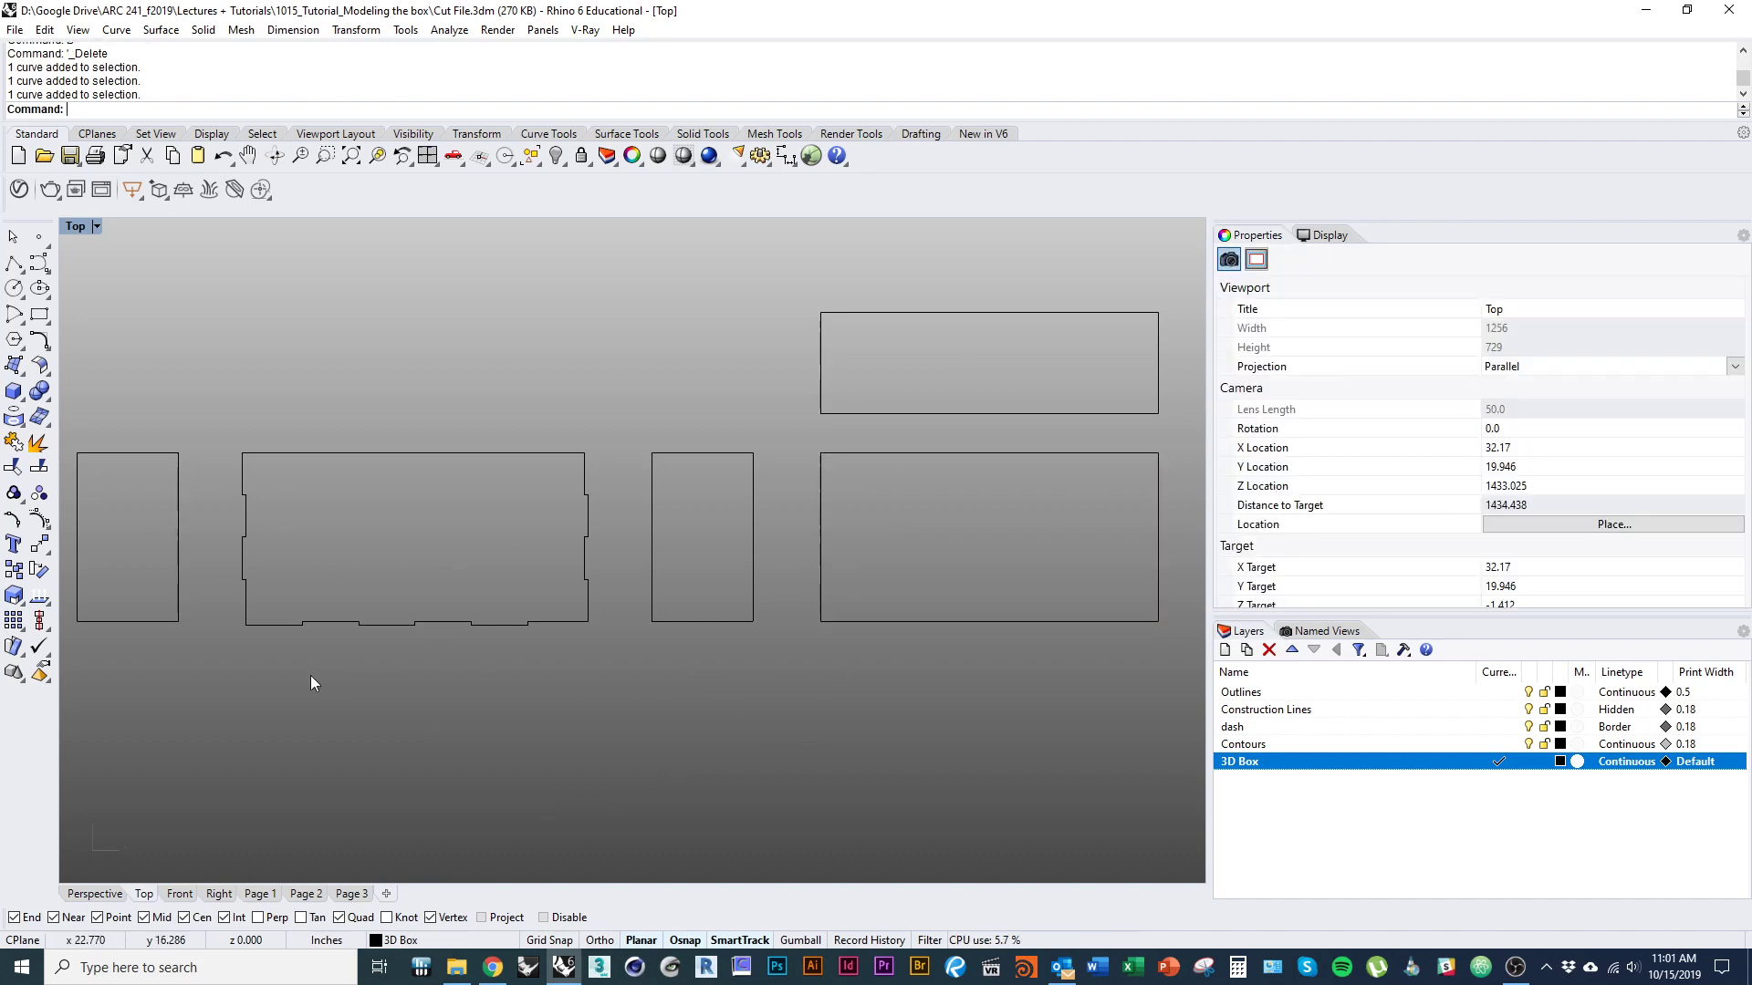
{"action": "right_click_drag", "start_coordinate": [213, 615], "coordinate": [394, 611]}
{"action": "left_click", "coordinate": [365, 587]}
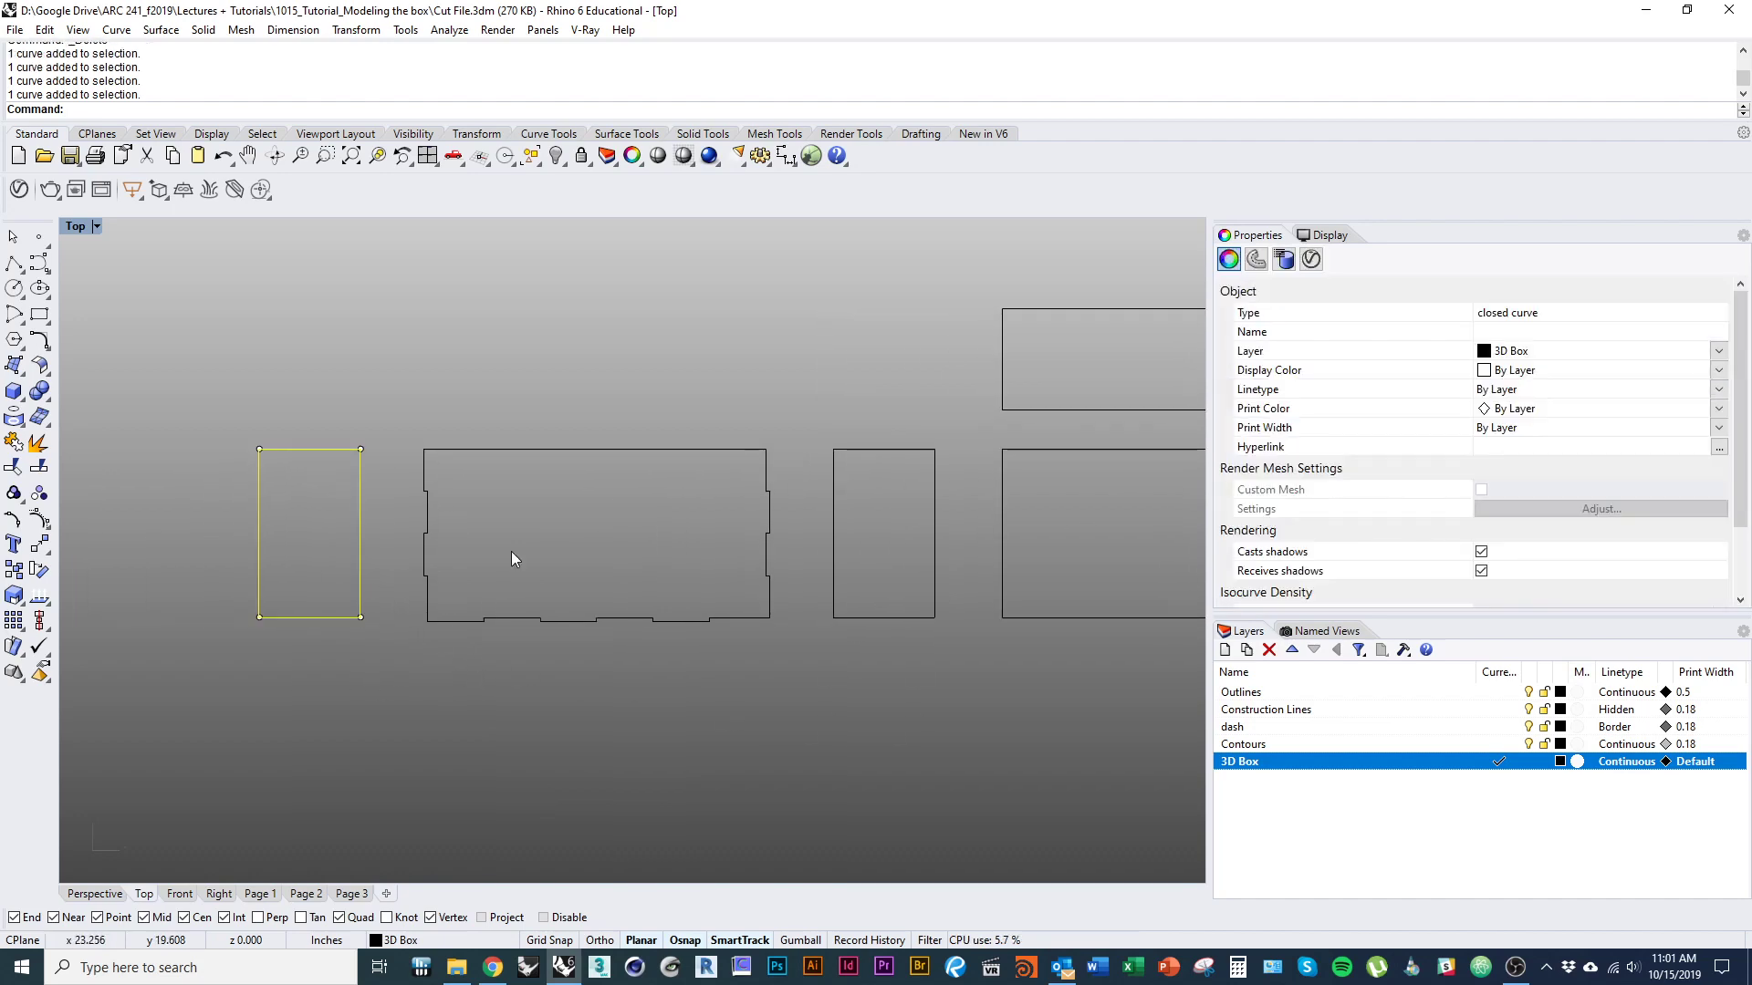
{"action": "scroll", "coordinate": [407, 619], "scroll_direction": "up", "scroll_amount": 1}
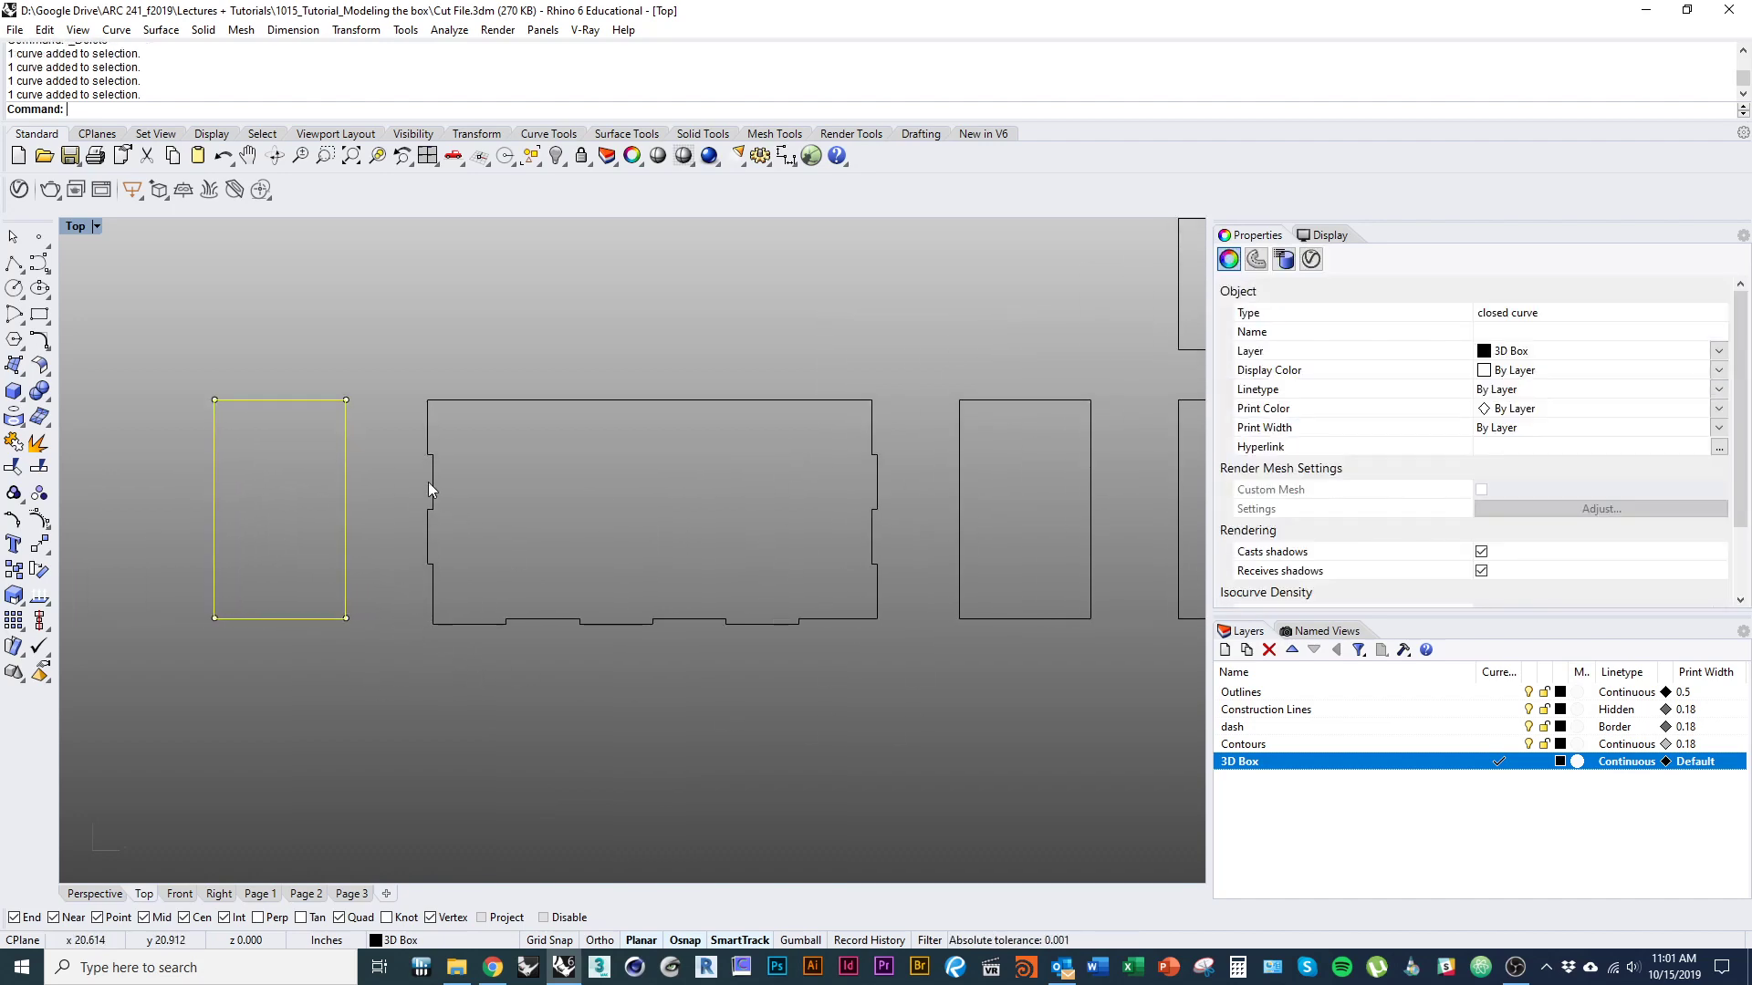
{"action": "left_click", "coordinate": [363, 653]}
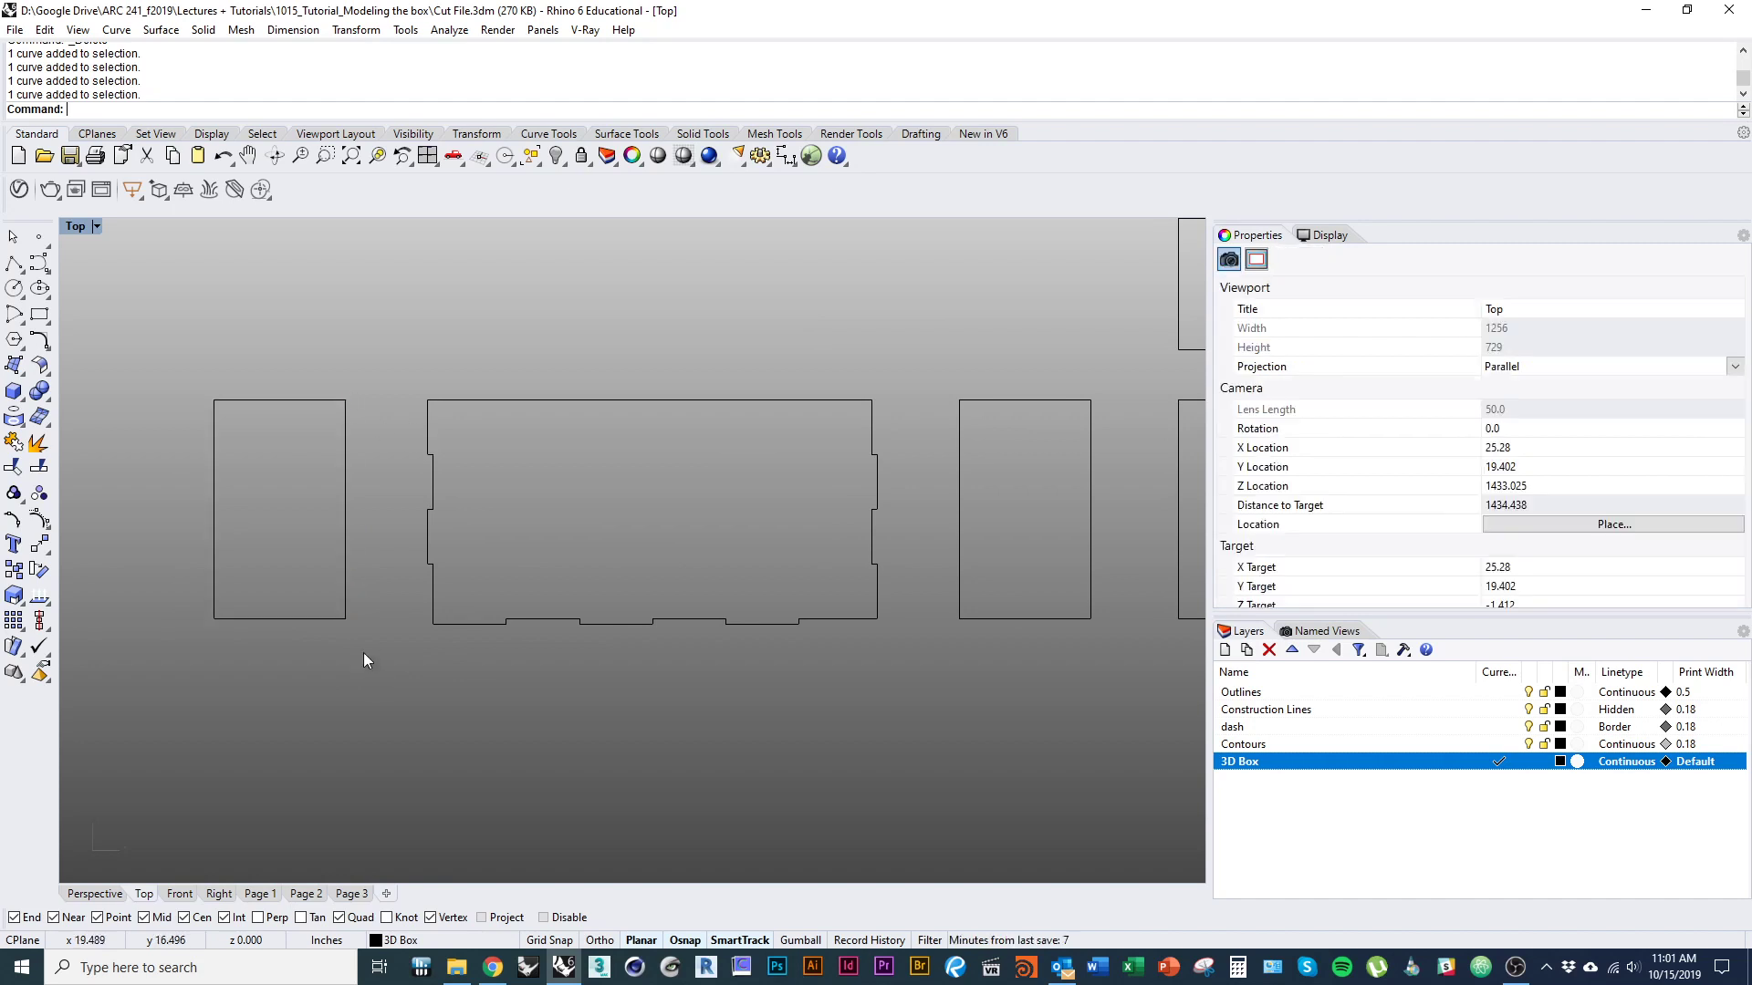
Explode the narrow outline to the left of the tabbed wide panel into separate edges.
{"action": "left_click", "coordinate": [343, 600]}
{"action": "type", "text": "Explode"}
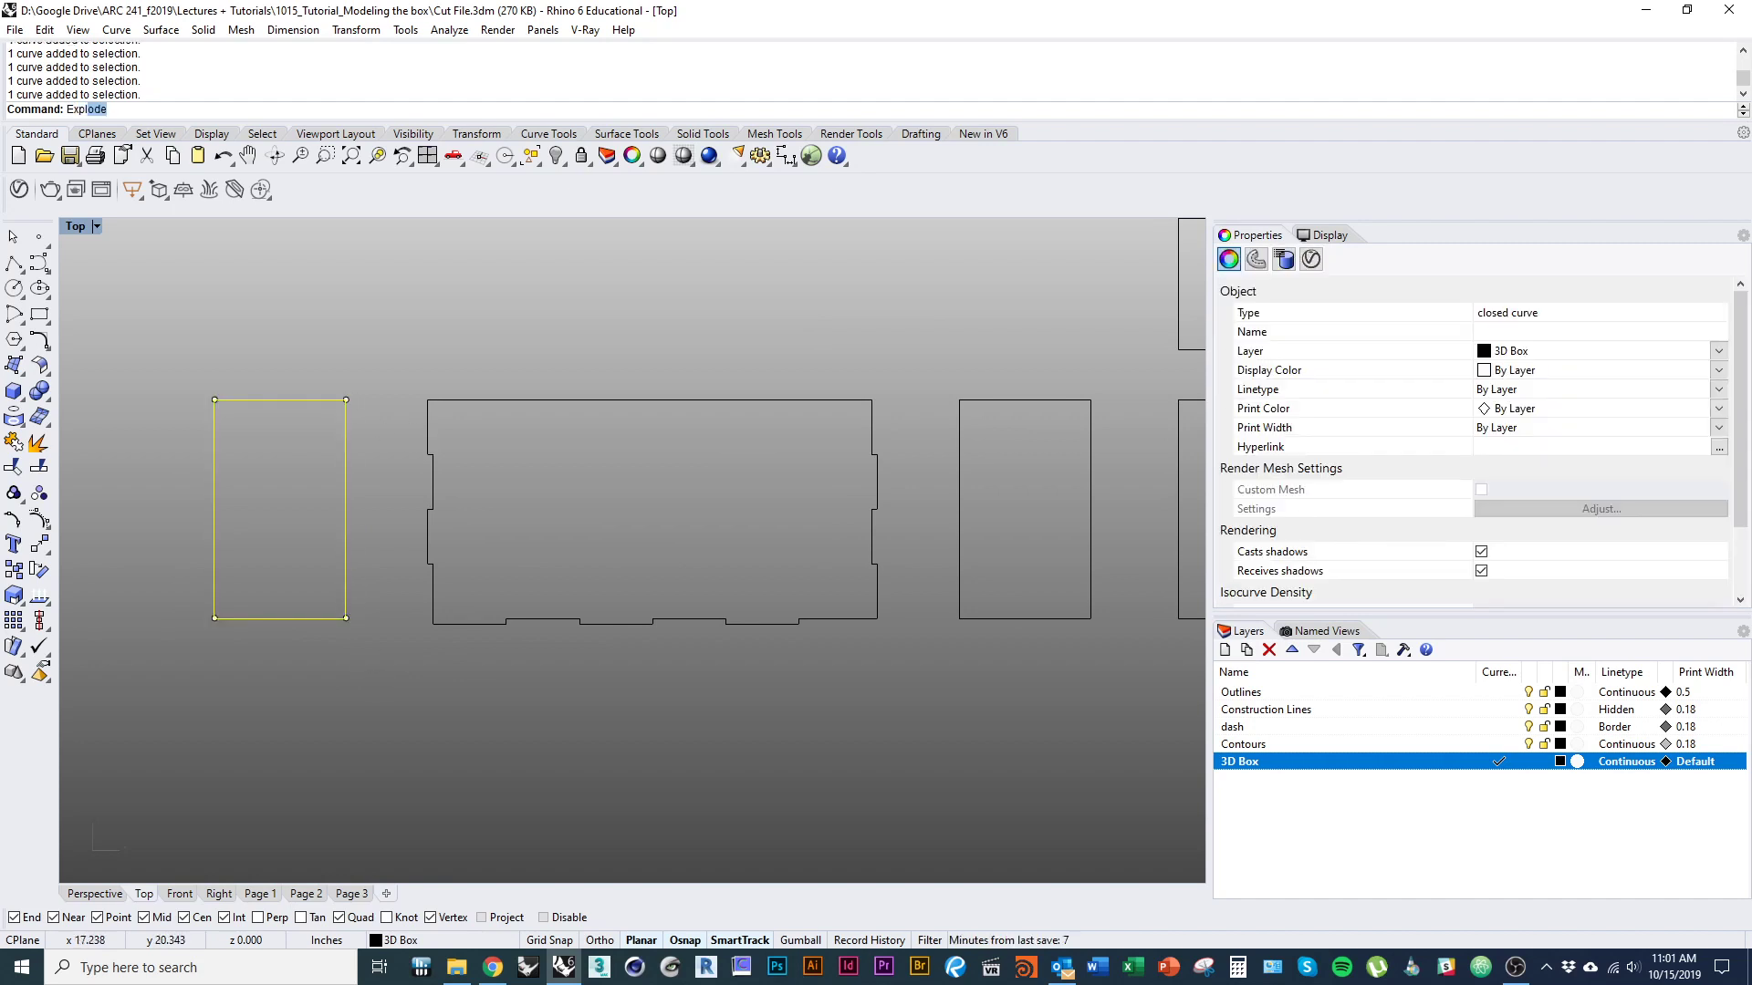
{"action": "key", "text": "Return"}
{"action": "left_click", "coordinate": [363, 551]}
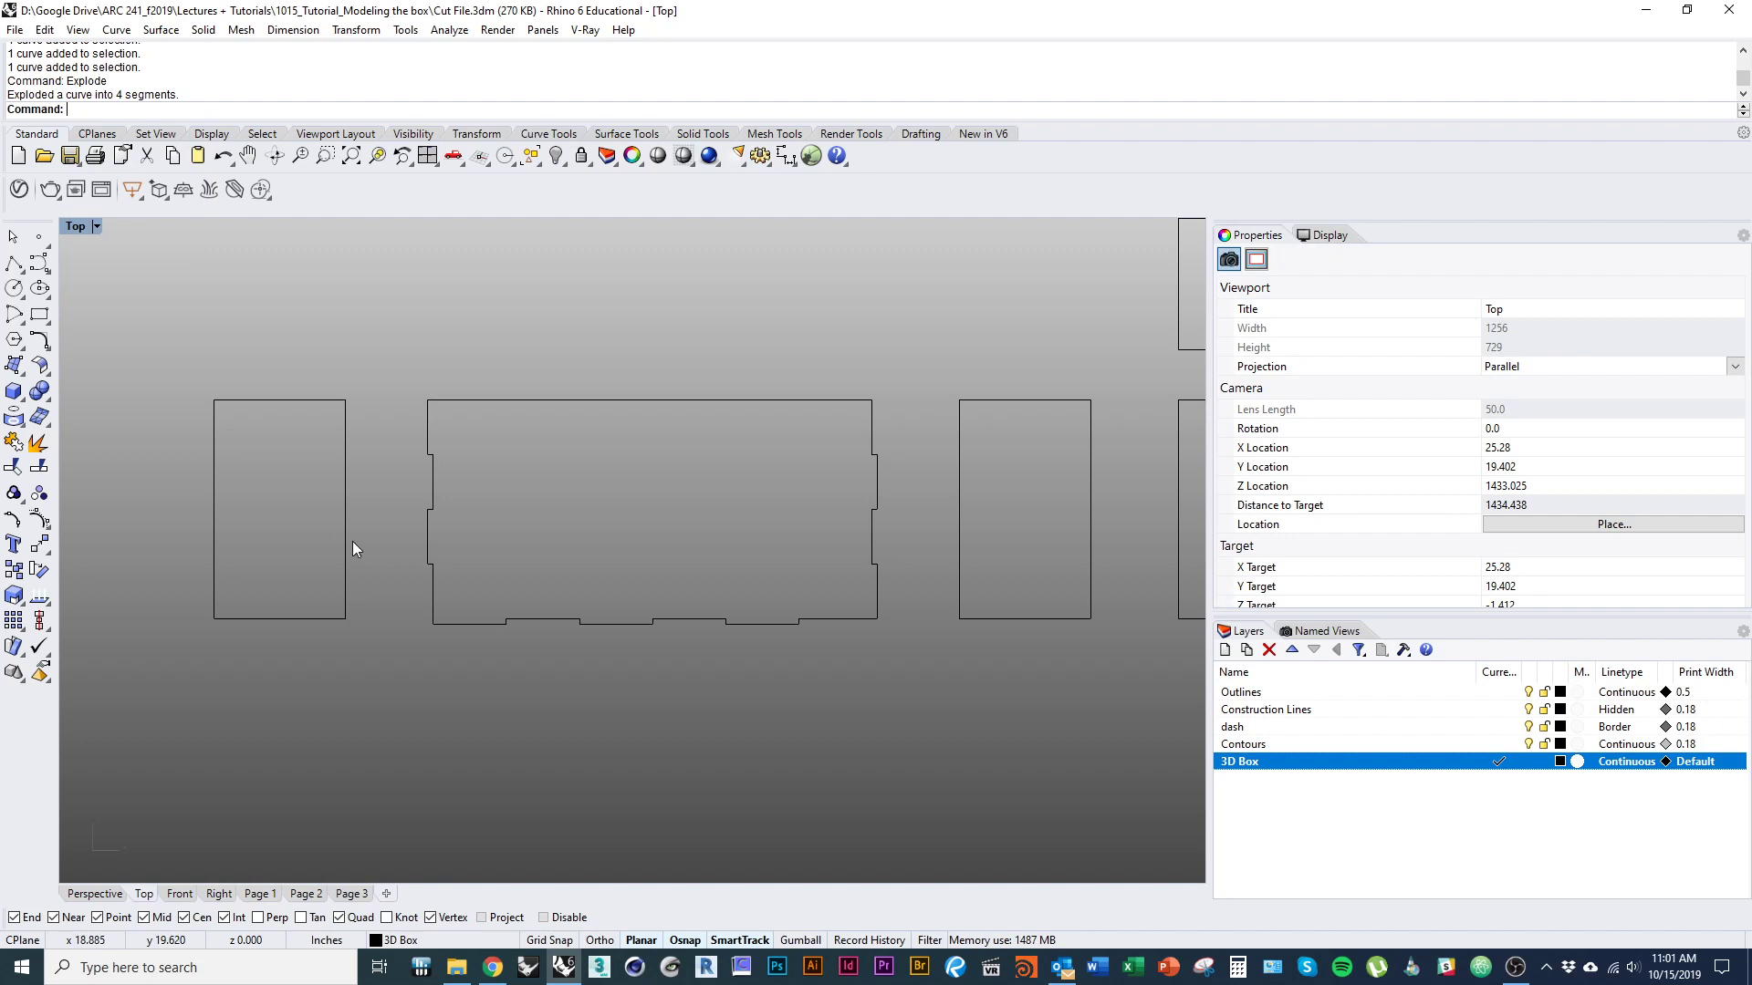
Divide the right vertical edge of the left narrow outline into 4 segments with points.
{"action": "left_click", "coordinate": [347, 536]}
{"action": "type", "text": "Divide"}
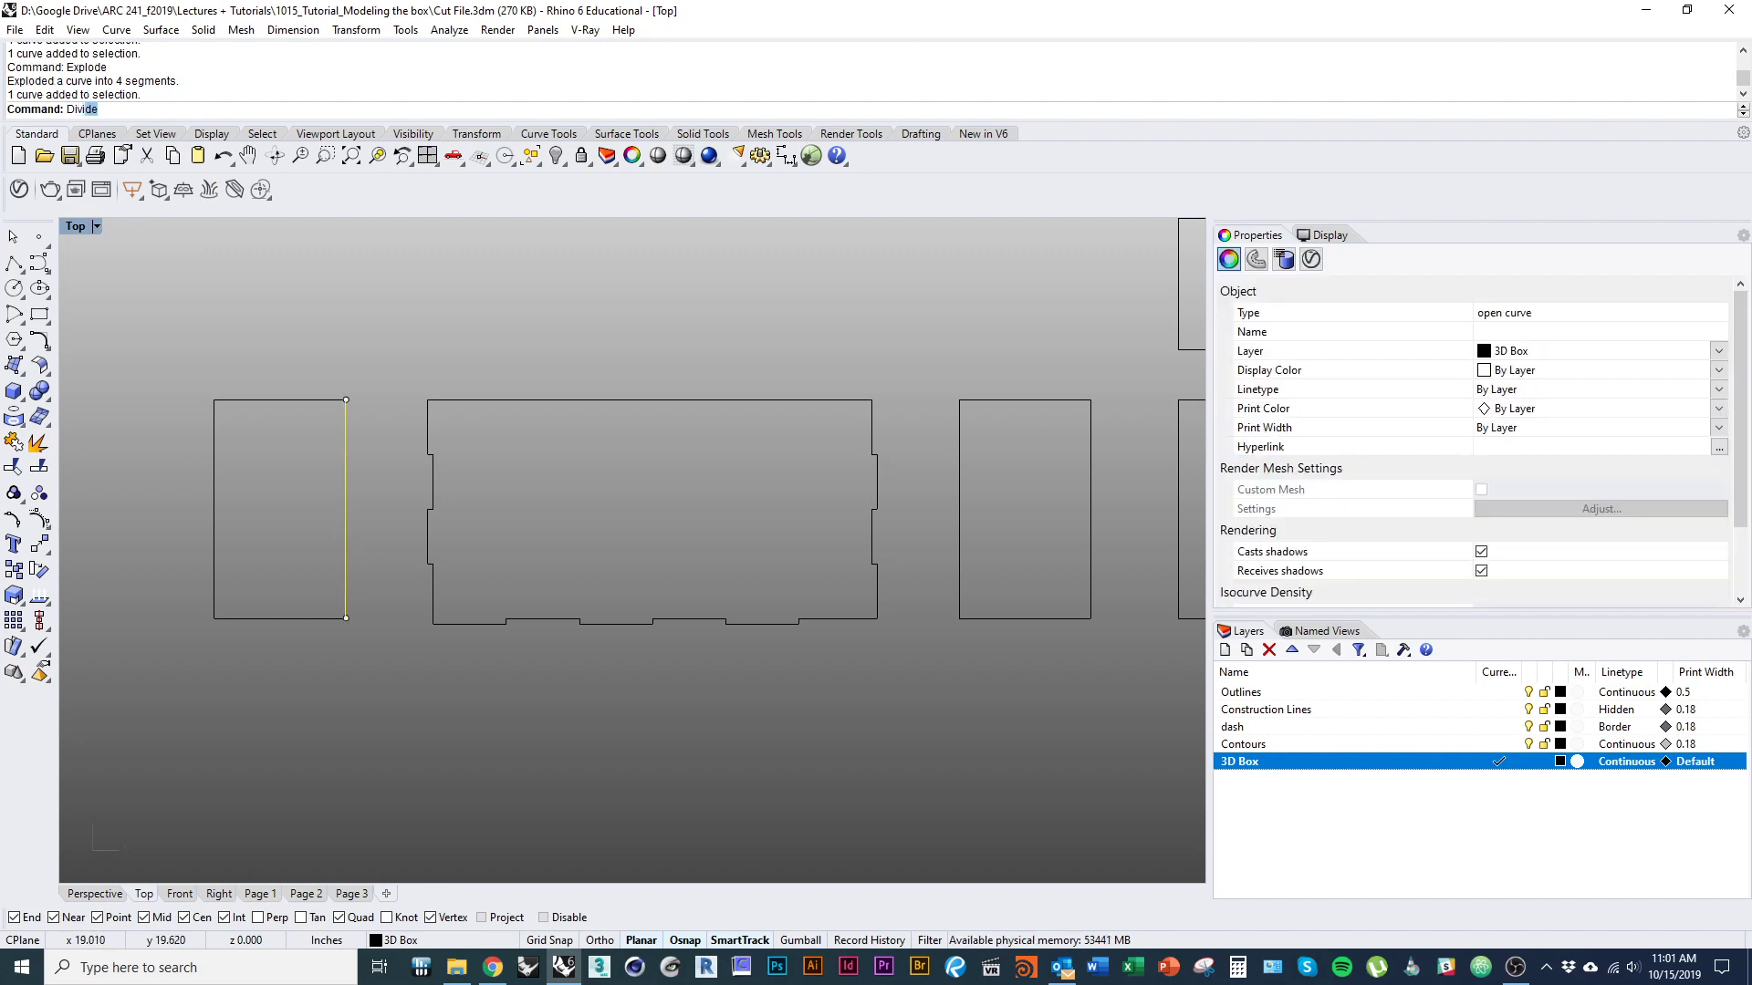
{"action": "key", "text": "Return"}
Split the right vertical edge of the left narrow outline at its division points.
{"action": "key", "text": "Return"}
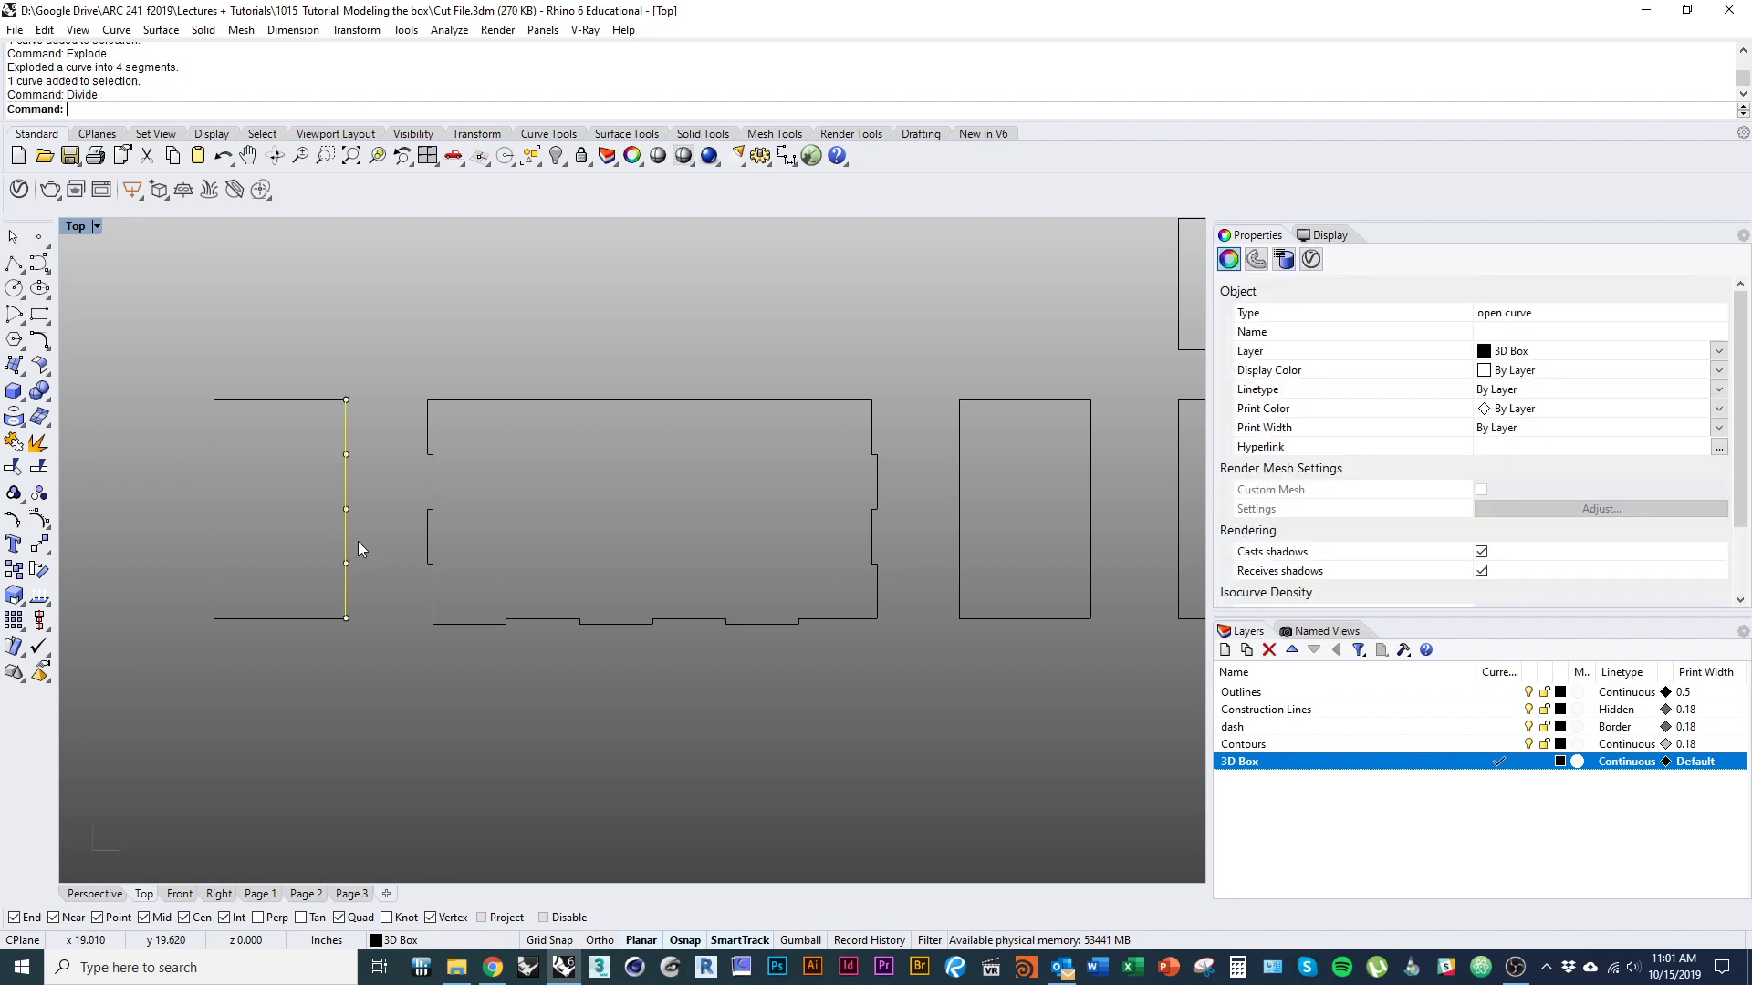
{"action": "type", "text": "Split"}
{"action": "key", "text": "Return"}
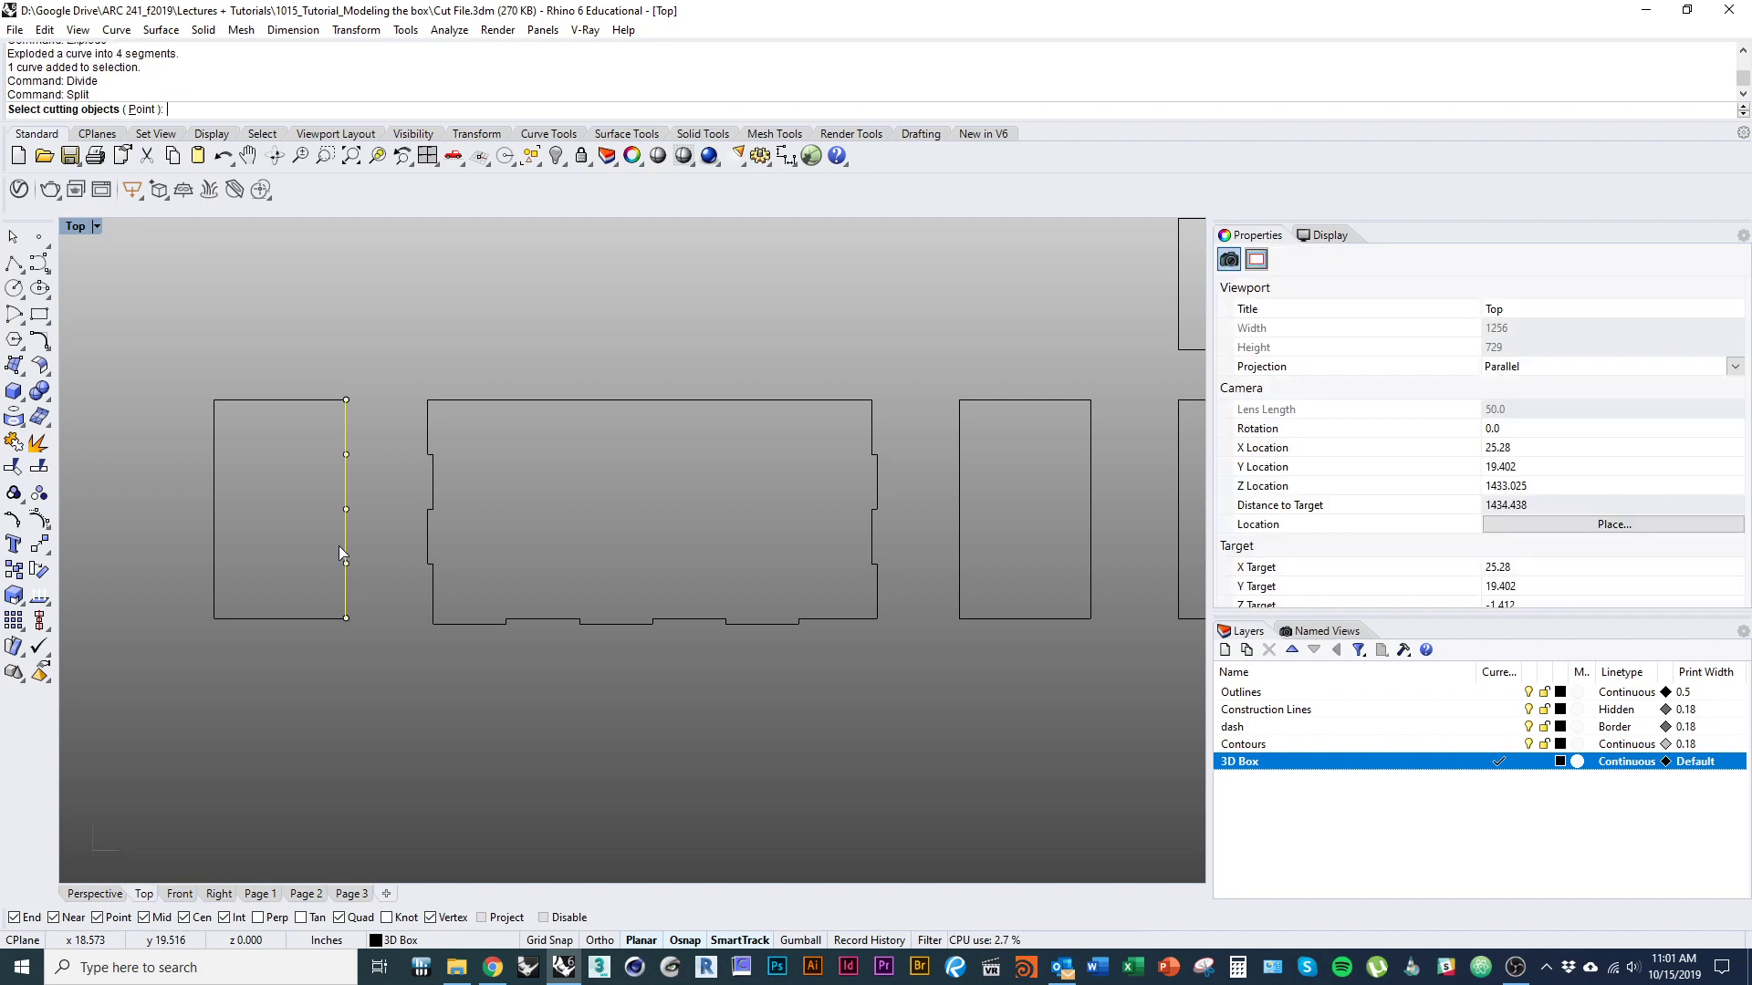
{"action": "left_click_drag", "start_coordinate": [337, 572], "coordinate": [366, 439]}
{"action": "key", "text": "Return"}
{"action": "left_click", "coordinate": [389, 535]}
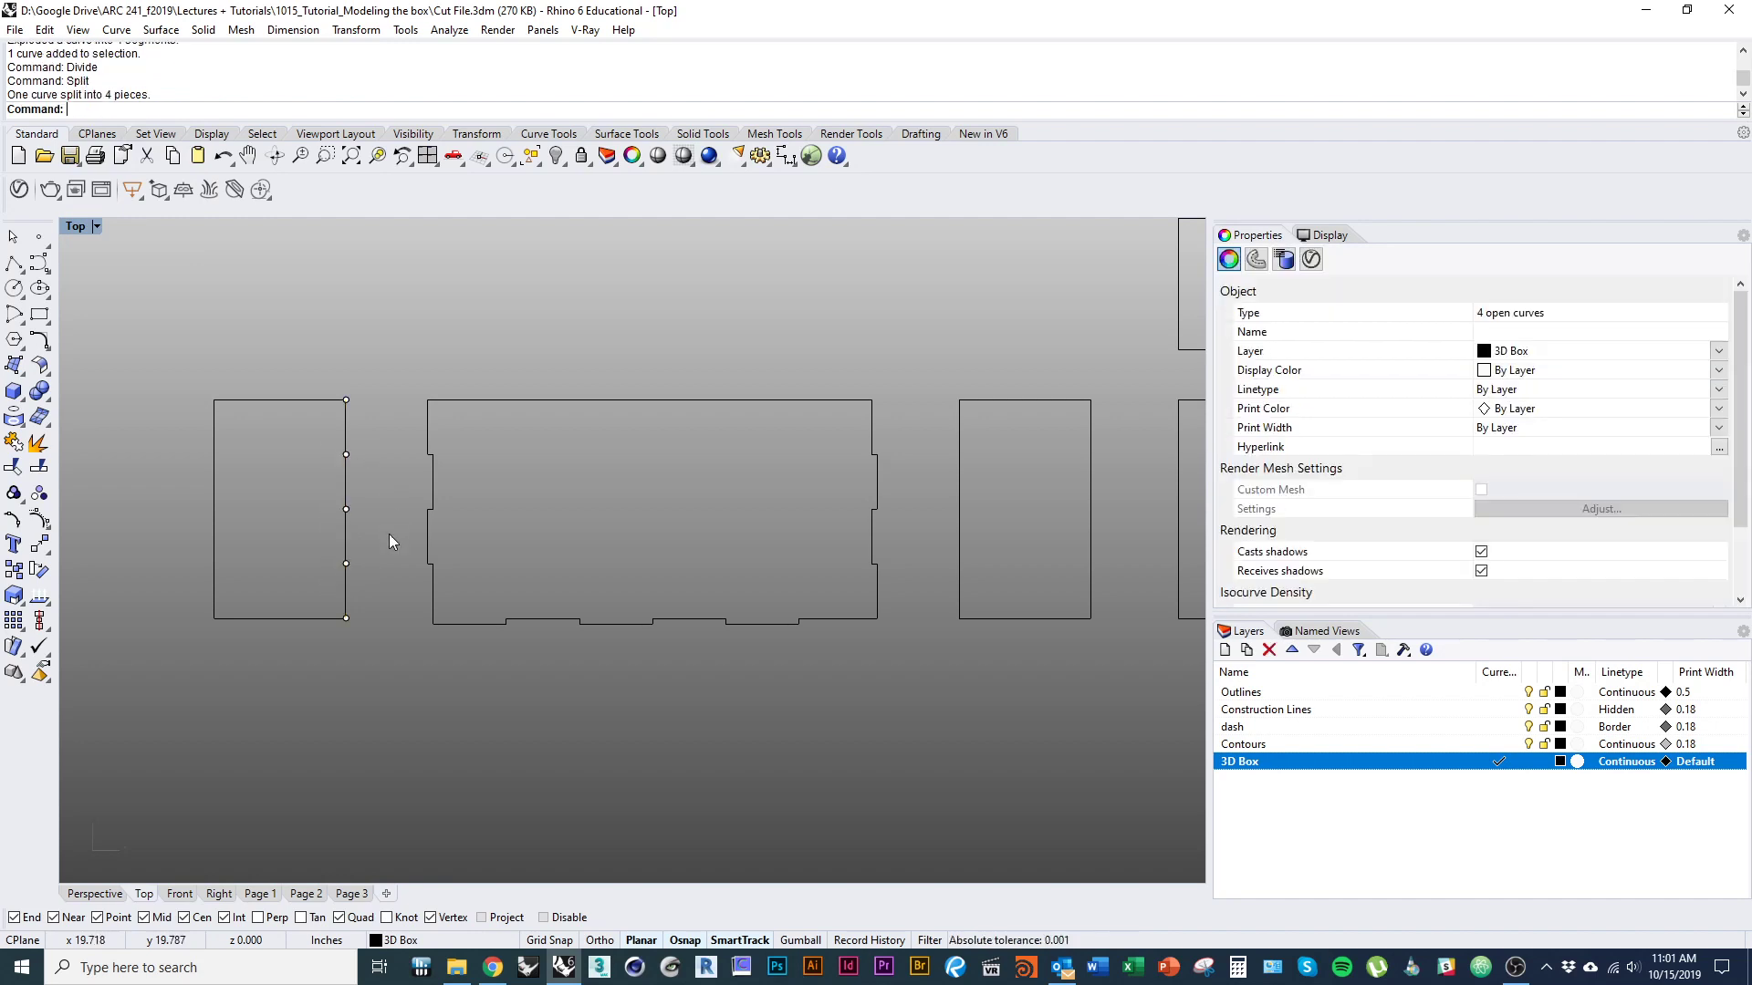
Offset two alternating segments of the left narrow outline's right edge outward by 0.125 inch as closed tabs.
{"action": "left_click", "coordinate": [348, 490]}
{"action": "scroll", "coordinate": [390, 458], "scroll_direction": "up", "scroll_amount": 2}
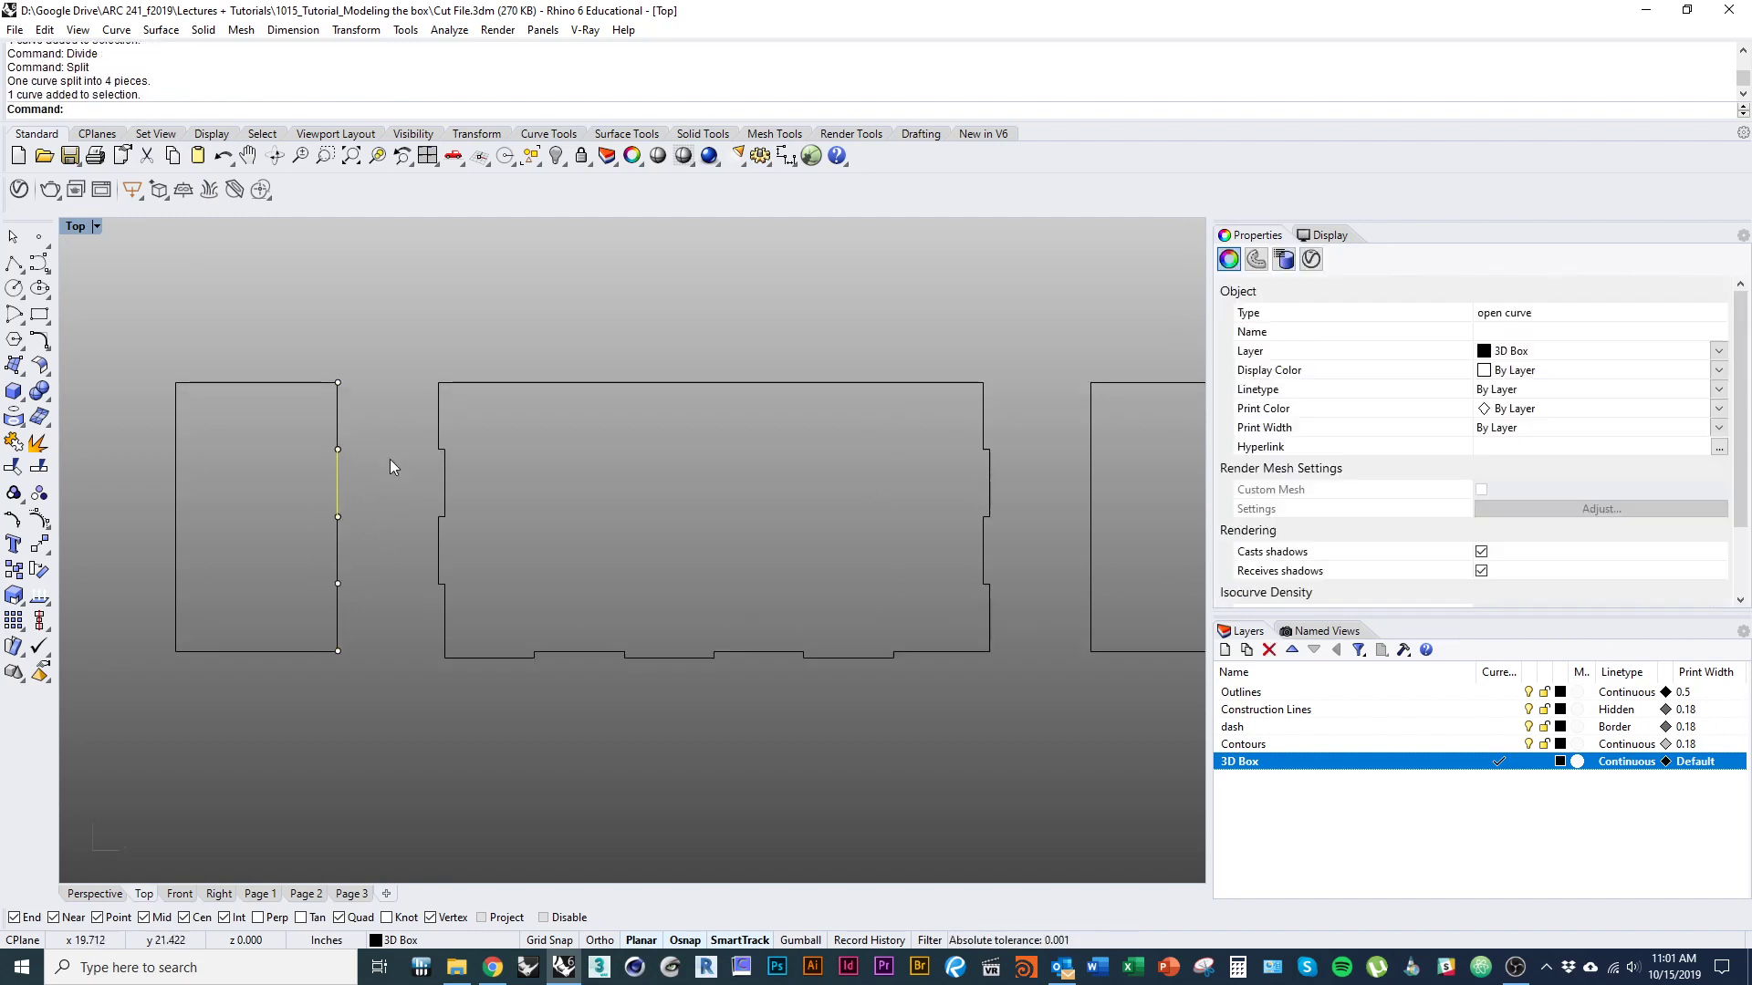
{"action": "type", "text": "Offset"}
{"action": "key", "text": "Return"}
{"action": "left_click", "coordinate": [391, 458]}
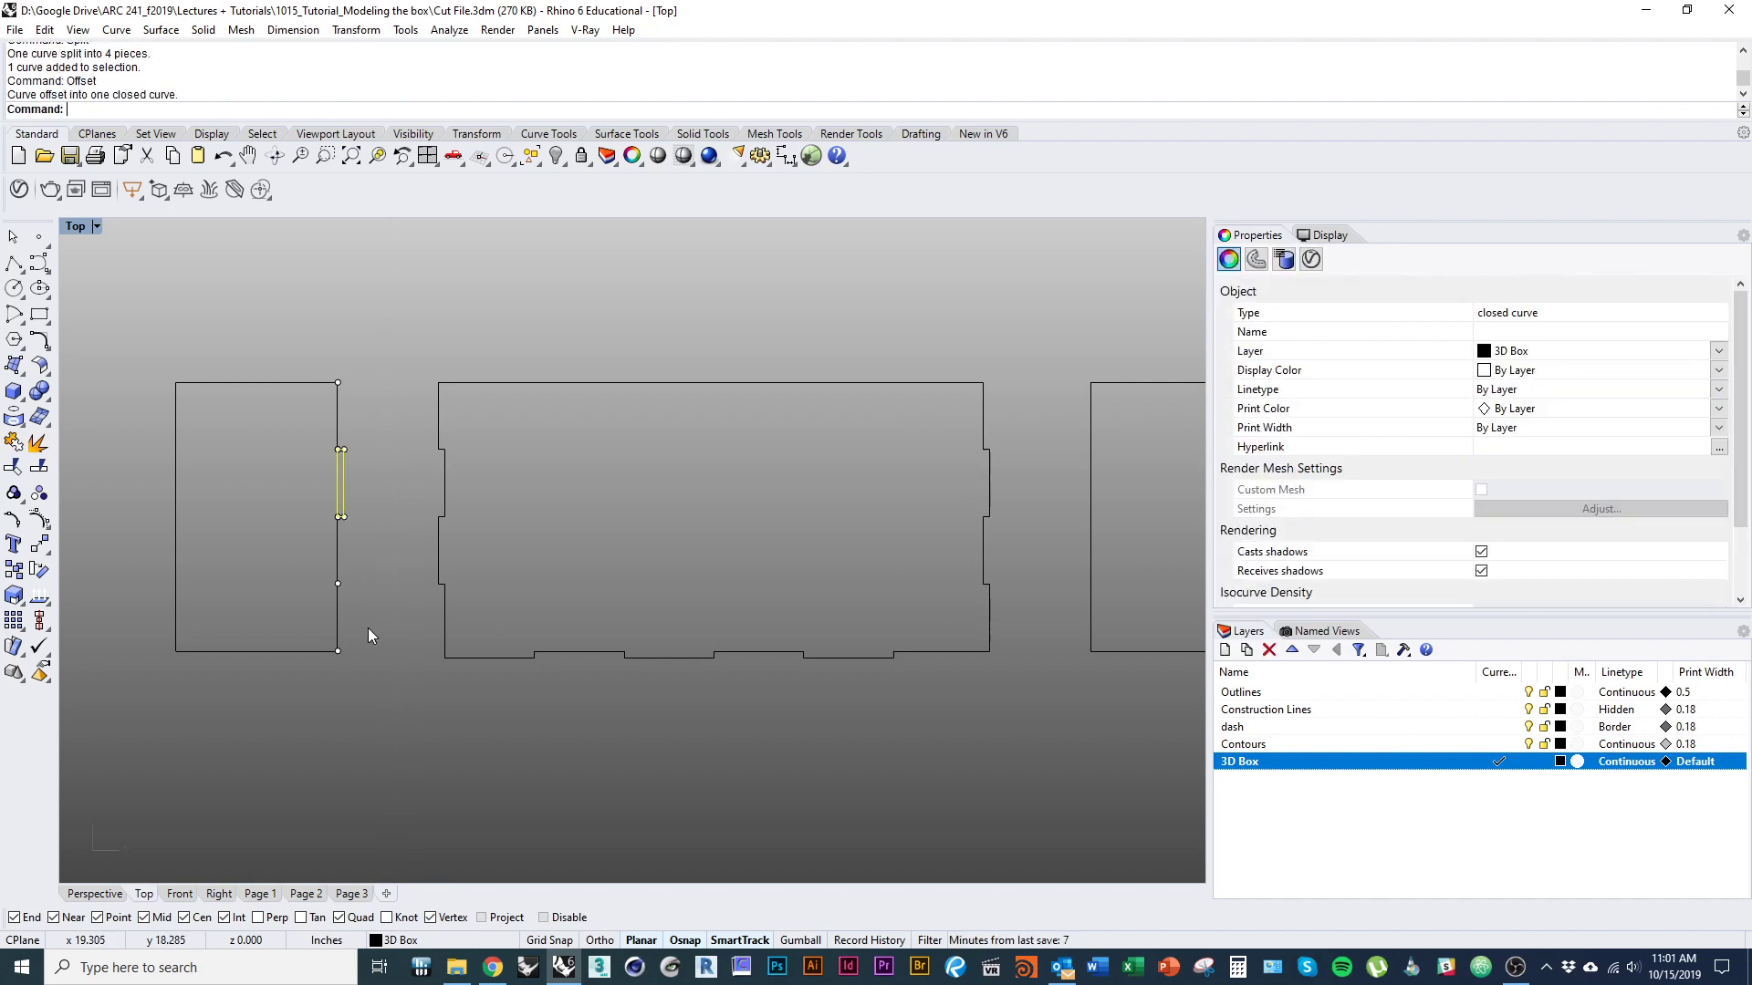
{"action": "left_click", "coordinate": [341, 617]}
{"action": "key", "text": "Return"}
{"action": "left_click", "coordinate": [347, 641]}
{"action": "scroll", "coordinate": [347, 538], "scroll_direction": "up", "scroll_amount": 3}
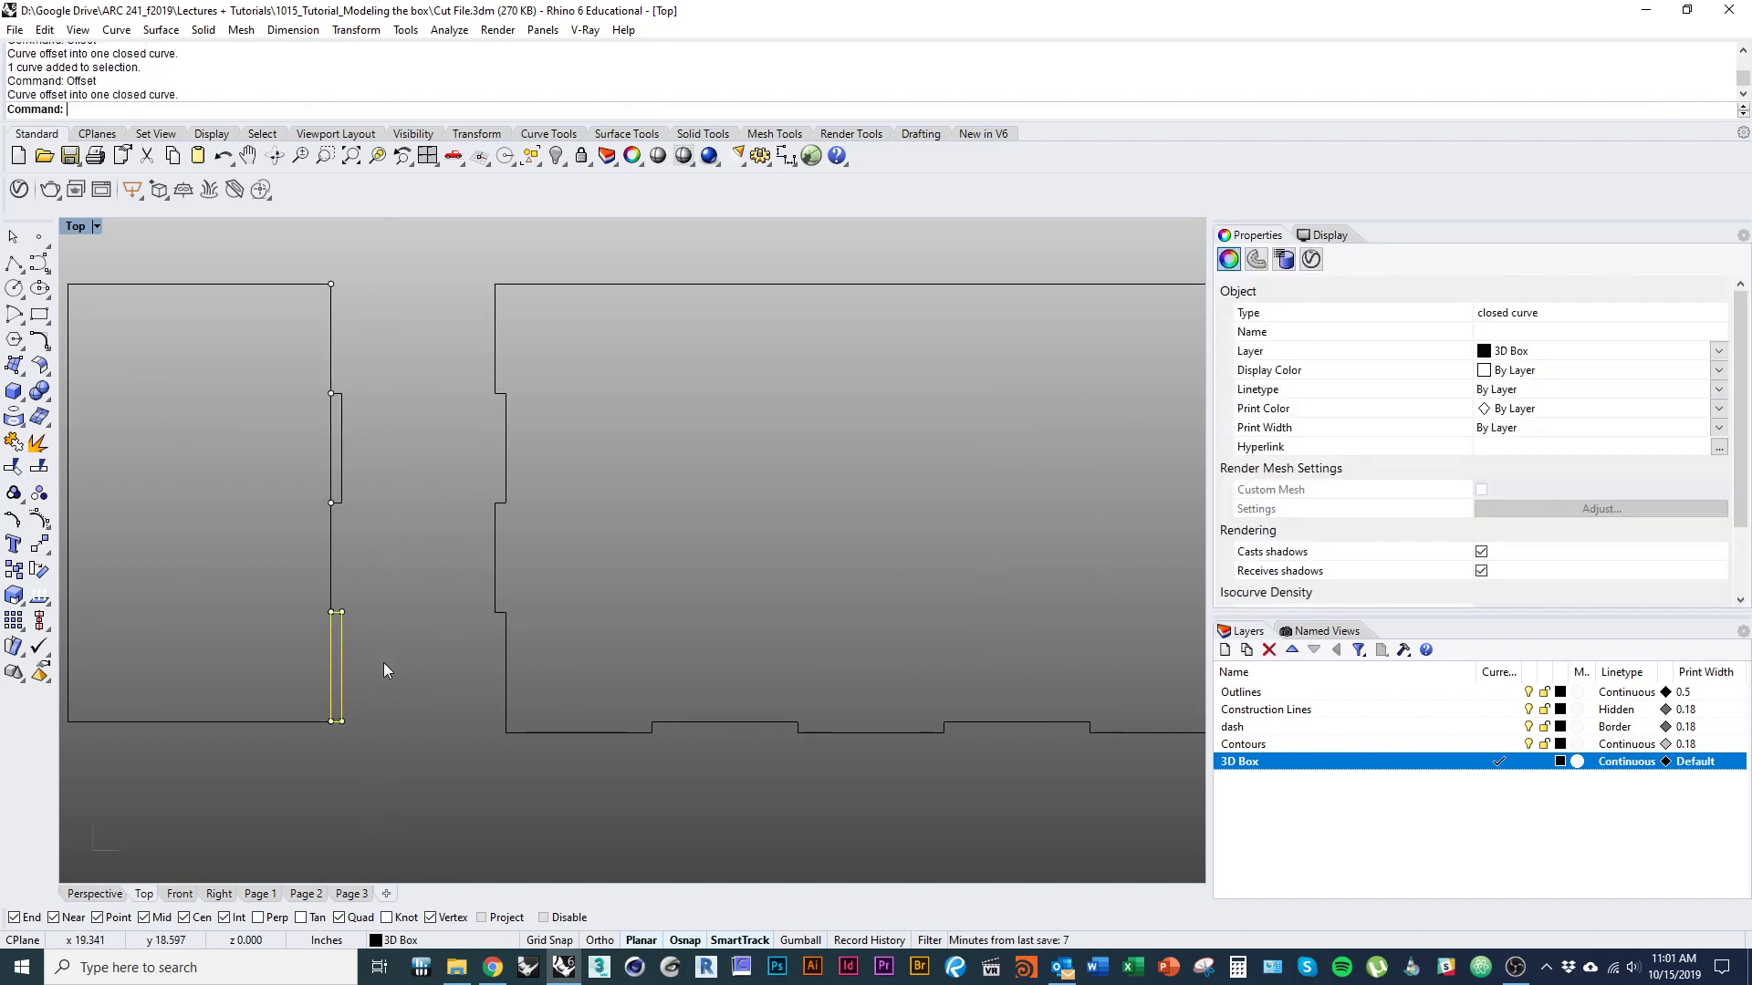
Explode the two tabs on the narrow outline's right edge and delete their inner edges.
{"action": "left_click", "coordinate": [341, 473], "text": "shift"}
{"action": "left_click", "coordinate": [38, 444]}
{"action": "left_click", "coordinate": [276, 504]}
{"action": "left_click", "coordinate": [332, 476]}
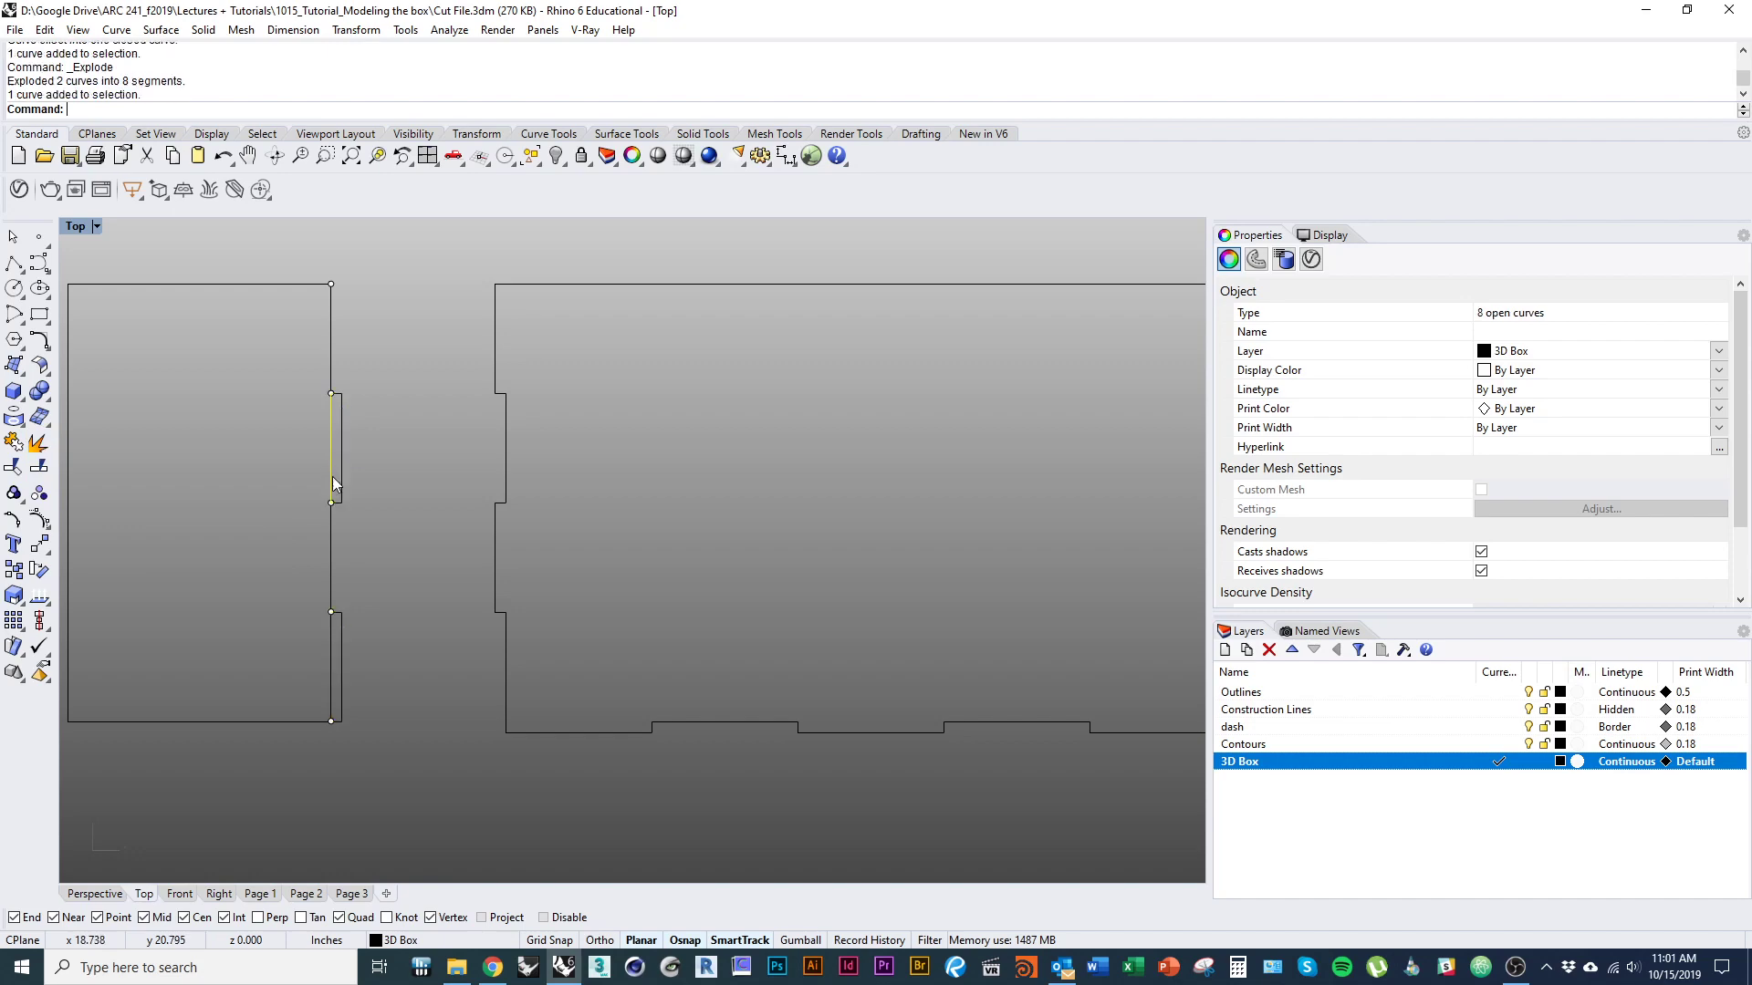
{"action": "type", "text": "D"}
{"action": "key", "text": "Return"}
{"action": "type", "text": "D"}
{"action": "key", "text": "Return"}
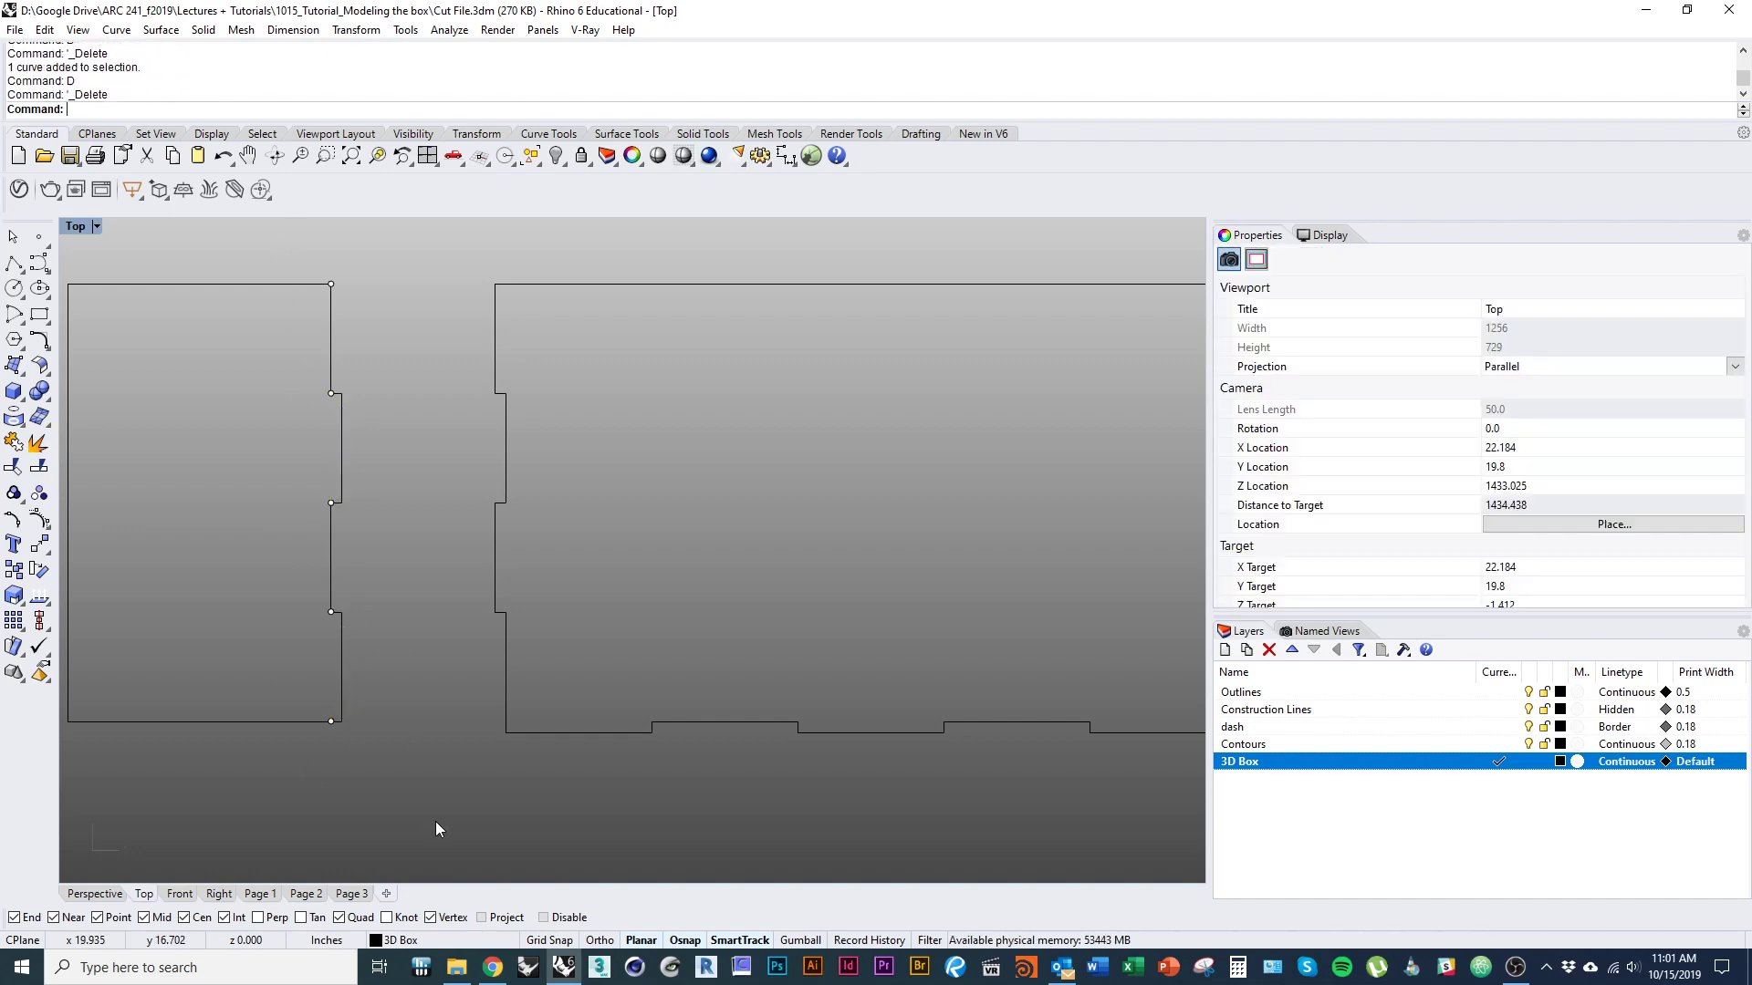
Join the narrow outline's stepped right edge into one curve and delete its division points.
{"action": "left_click_drag", "start_coordinate": [332, 611], "coordinate": [391, 237]}
{"action": "type", "text": "join"}
{"action": "key", "text": "Return"}
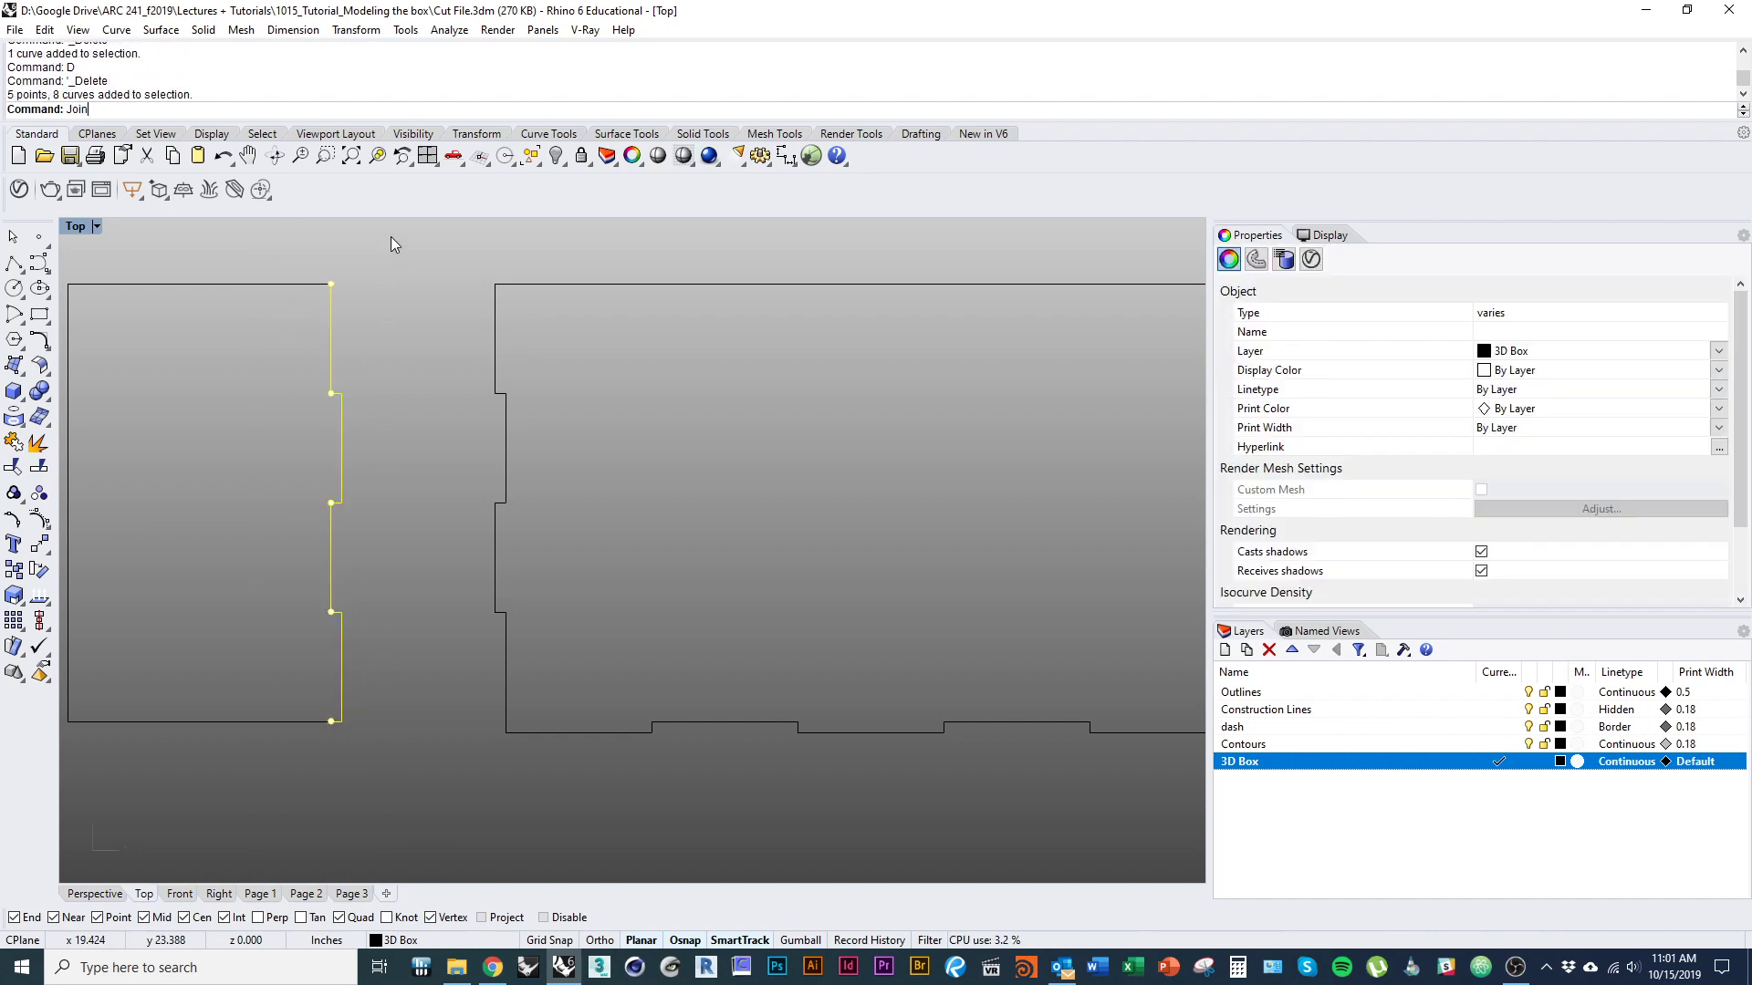
{"action": "key", "text": "Escape"}
{"action": "scroll", "coordinate": [419, 342], "scroll_direction": "down", "scroll_amount": 5}
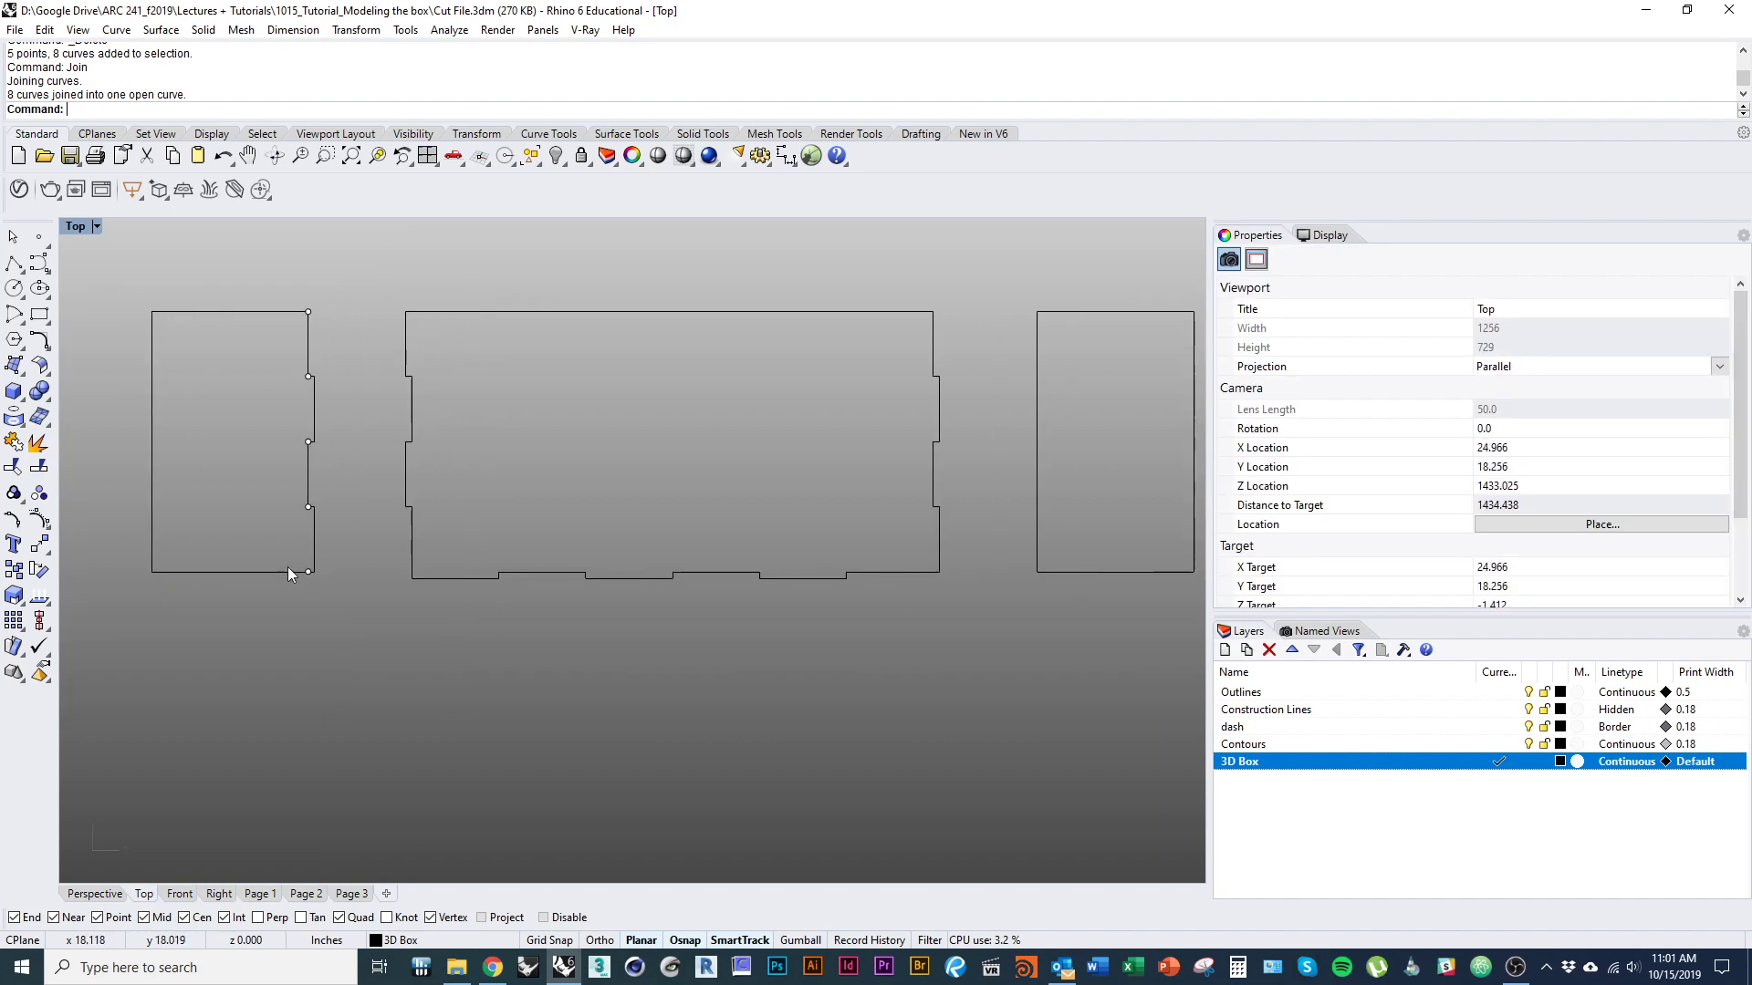
{"action": "right_click_drag", "start_coordinate": [184, 534], "coordinate": [234, 559]}
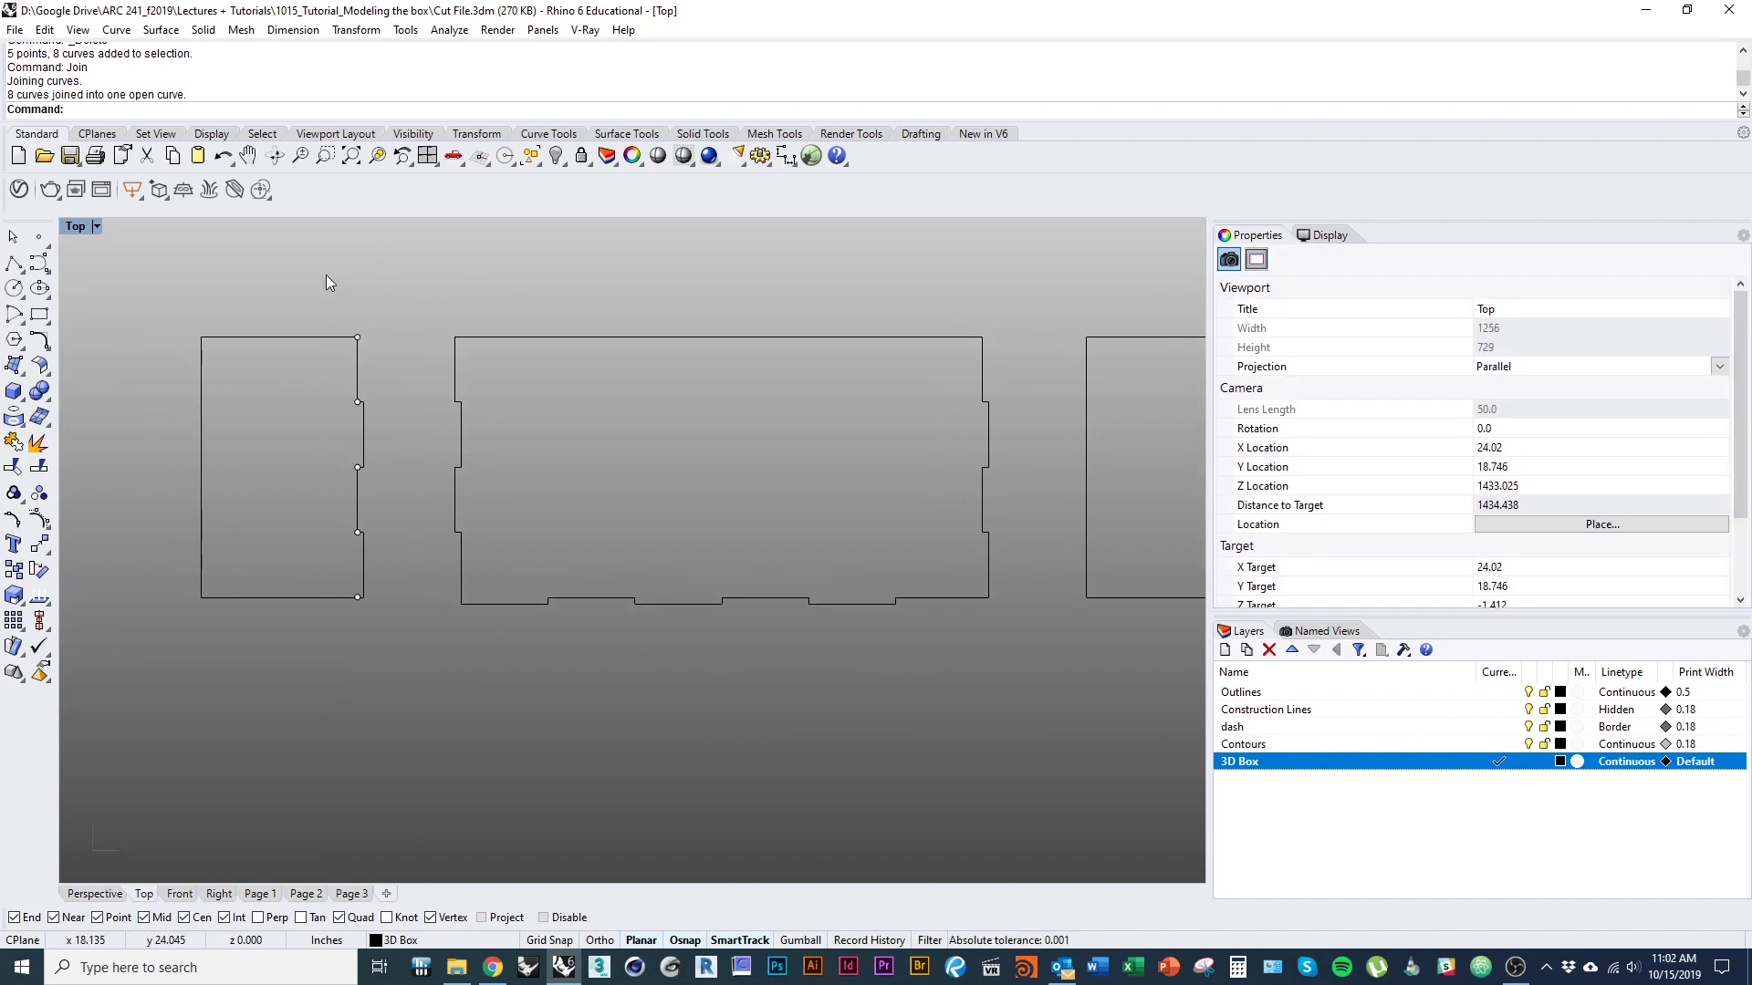
{"action": "left_click_drag", "start_coordinate": [326, 276], "coordinate": [359, 644]}
{"action": "type", "text": "D"}
{"action": "key", "text": "Return"}
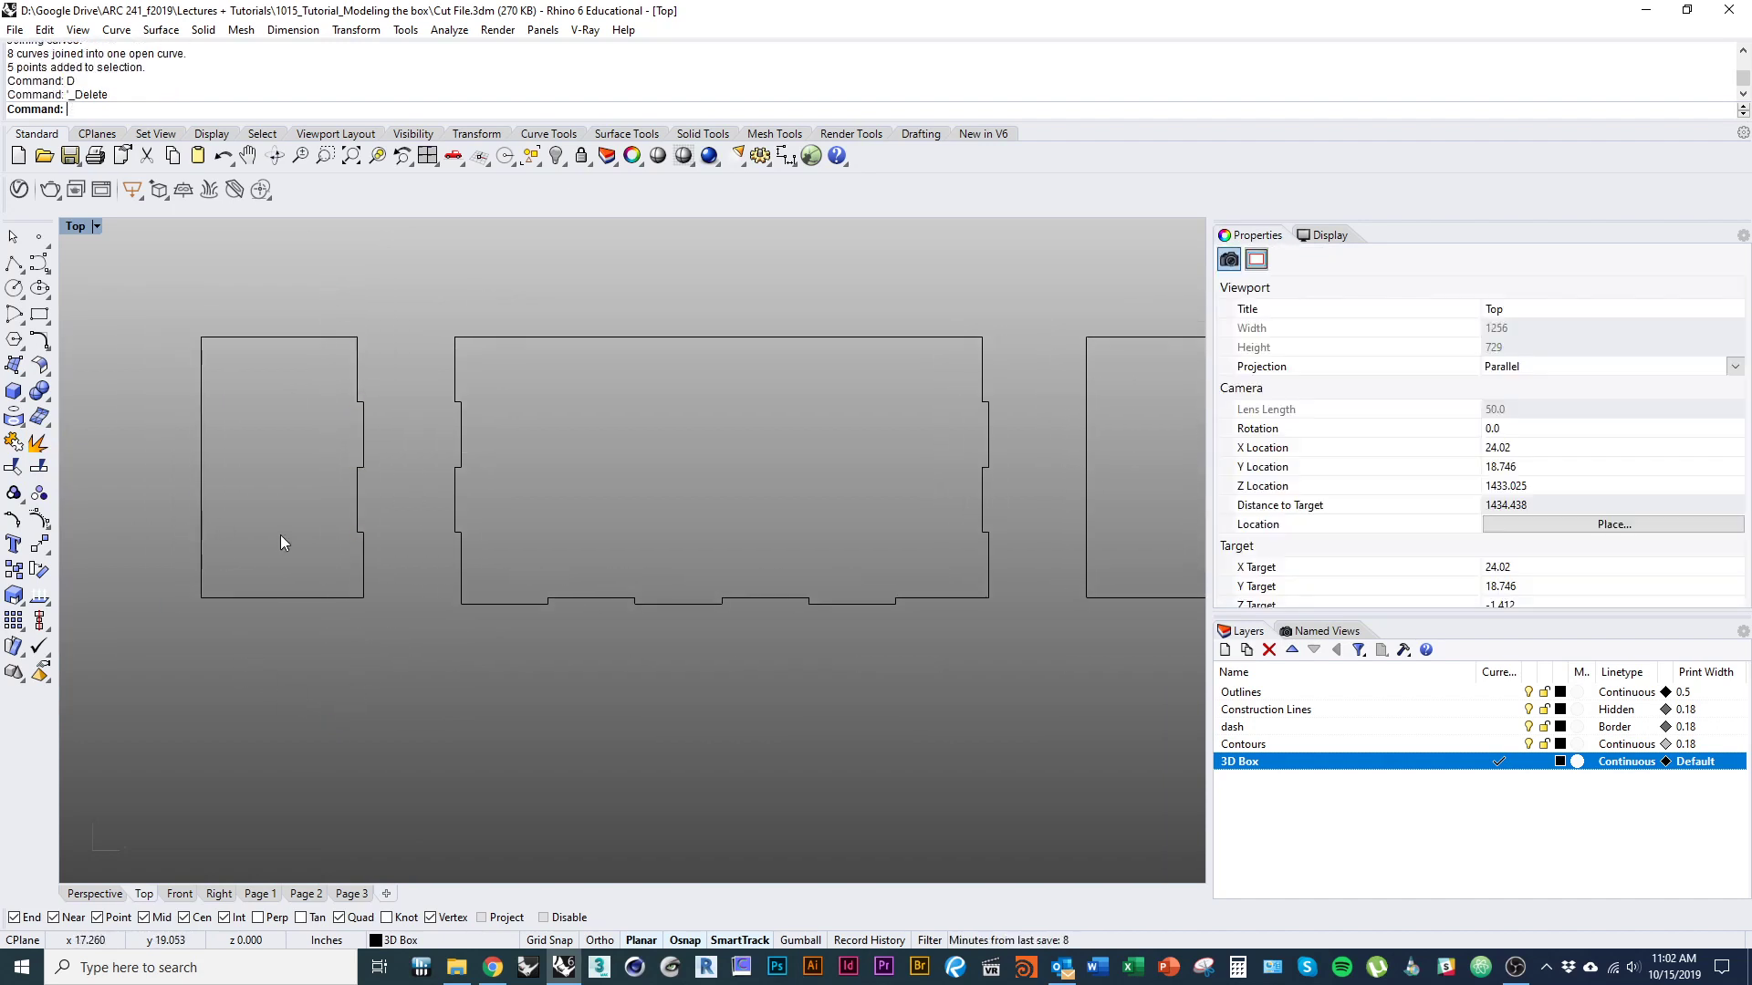
Delete the narrow outline's straight left edge and place a copy of its tabbed right edge left of the panel.
{"action": "left_click", "coordinate": [202, 505]}
{"action": "type", "text": "D"}
{"action": "key", "text": "Return"}
{"action": "left_click", "coordinate": [358, 520]}
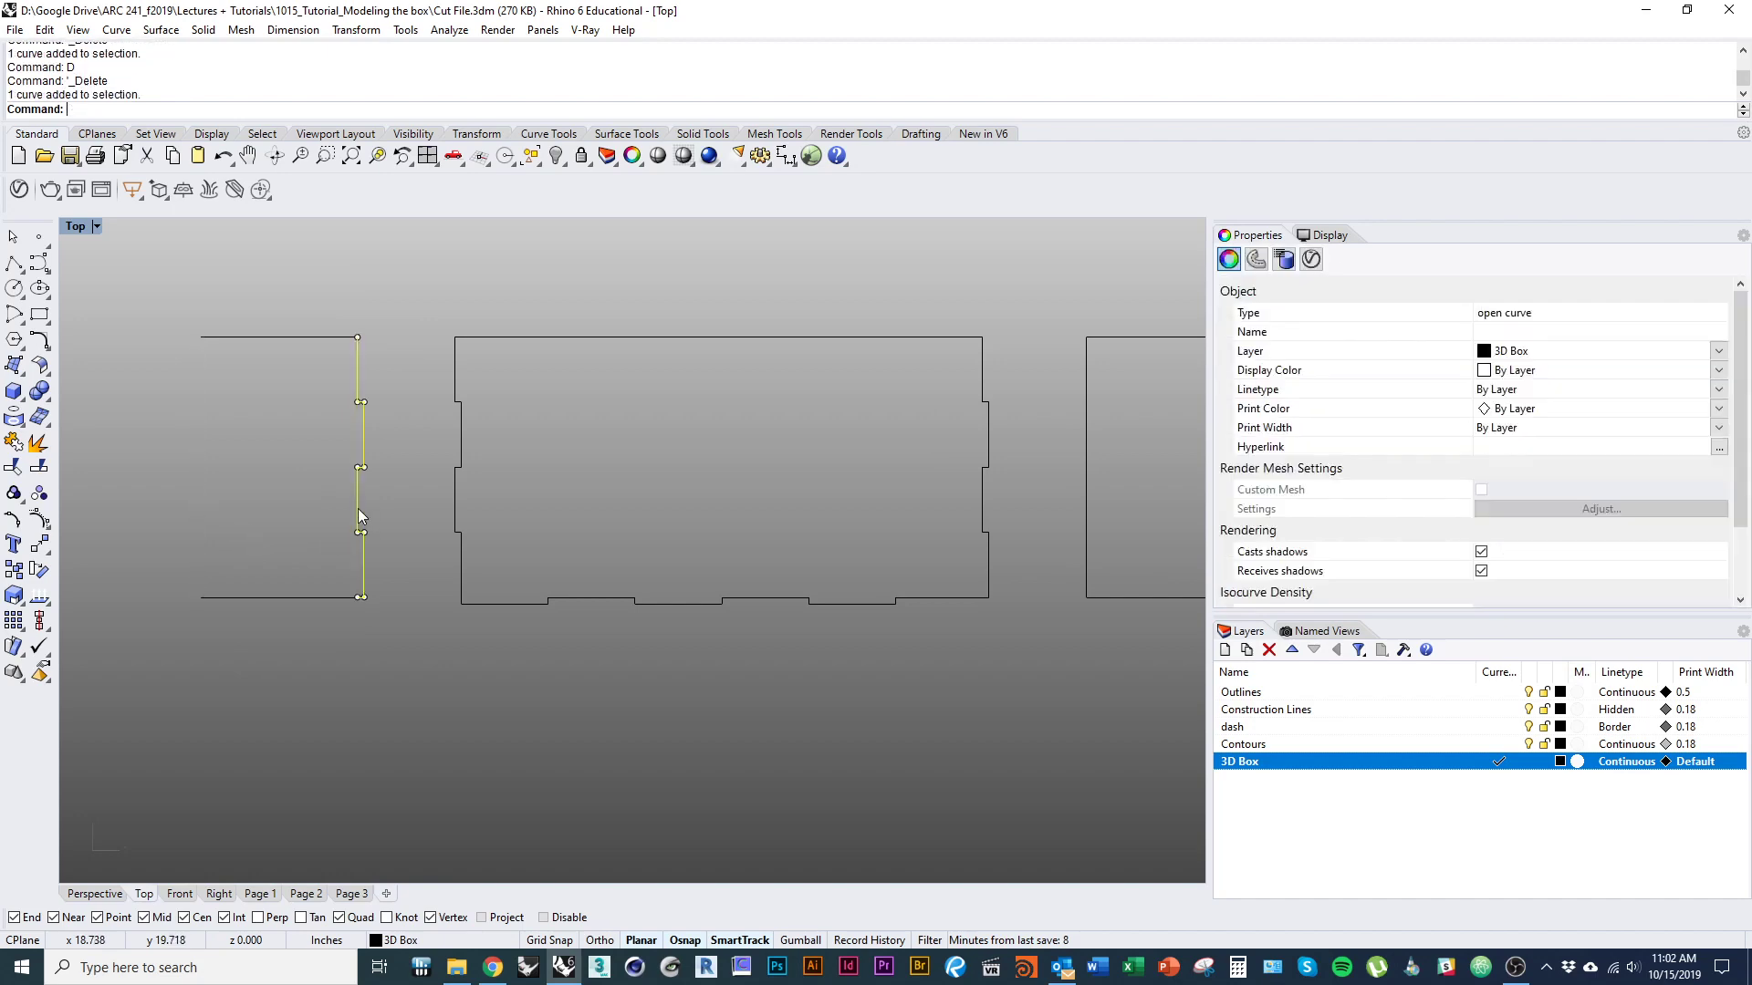
{"action": "left_click_drag", "start_coordinate": [357, 507], "coordinate": [154, 546]}
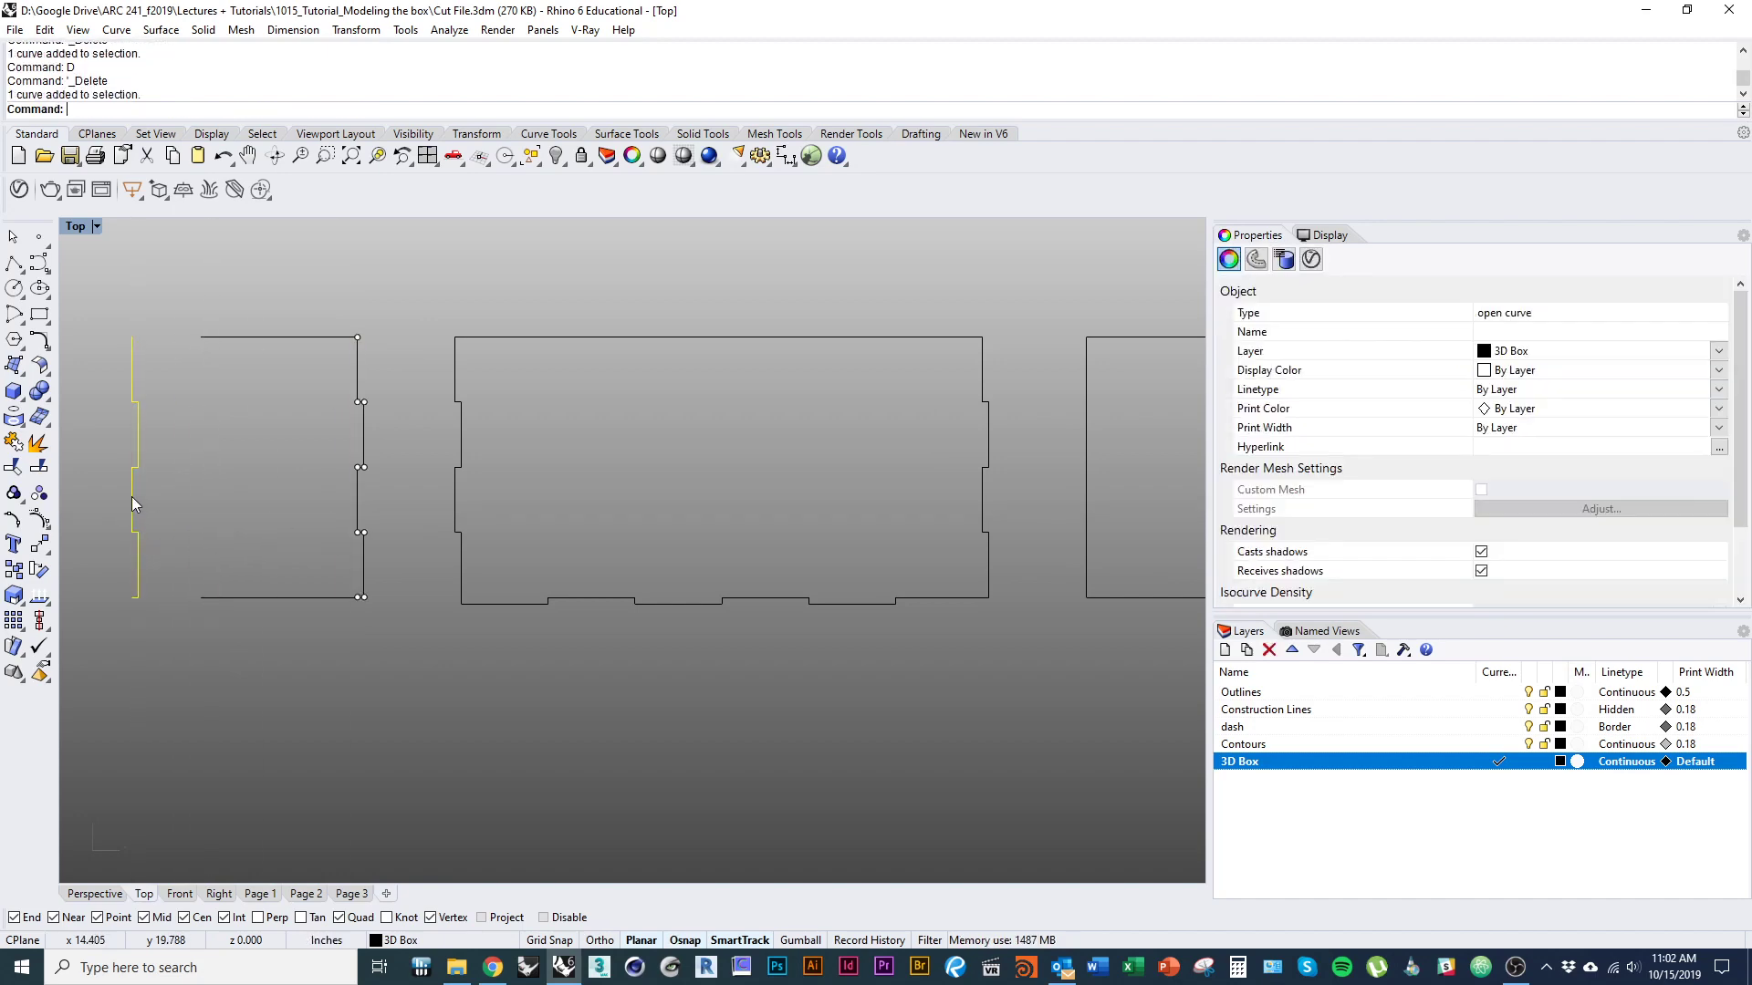
Rotate the copied tabbed edge 180 degrees about its midpoint.
{"action": "type", "text": "R"}
{"action": "key", "text": "Return"}
{"action": "left_click", "coordinate": [131, 468]}
{"action": "left_click", "coordinate": [132, 284]}
{"action": "left_click", "coordinate": [132, 650]}
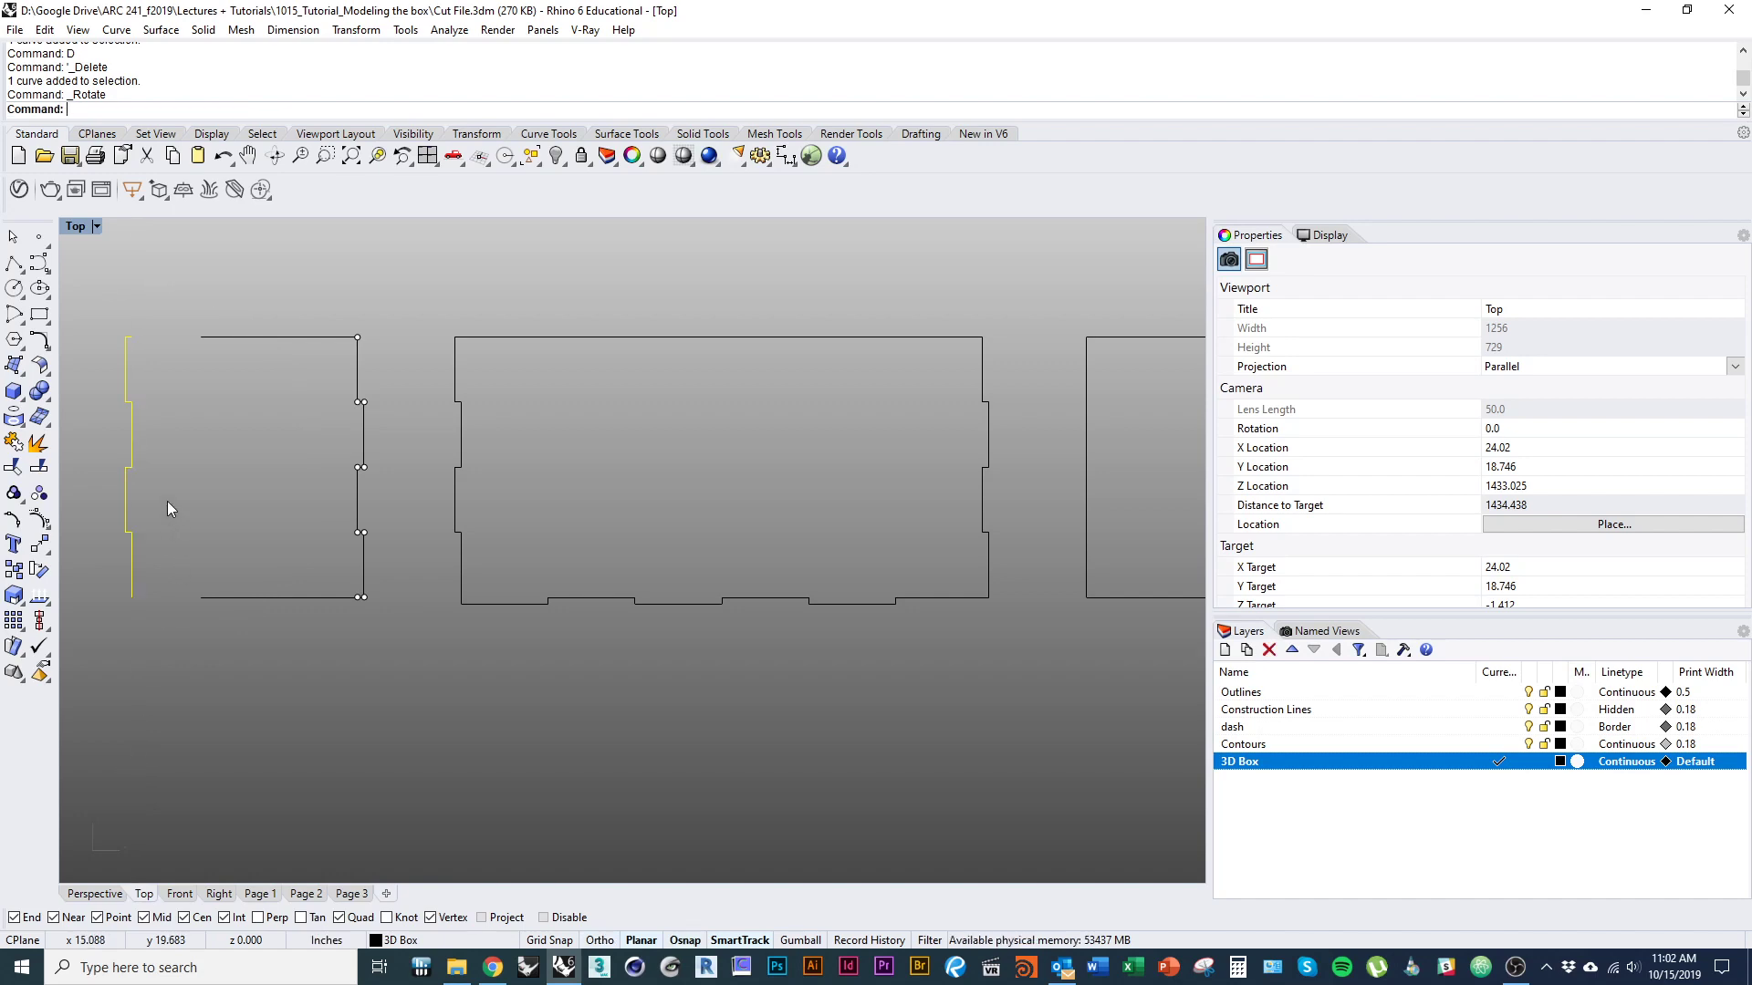
Move the rotated tabbed edge onto the open left side of the narrow panel.
{"action": "type", "text": "M"}
{"action": "key", "text": "Return"}
{"action": "left_click", "coordinate": [127, 337]}
{"action": "left_click", "coordinate": [196, 337]}
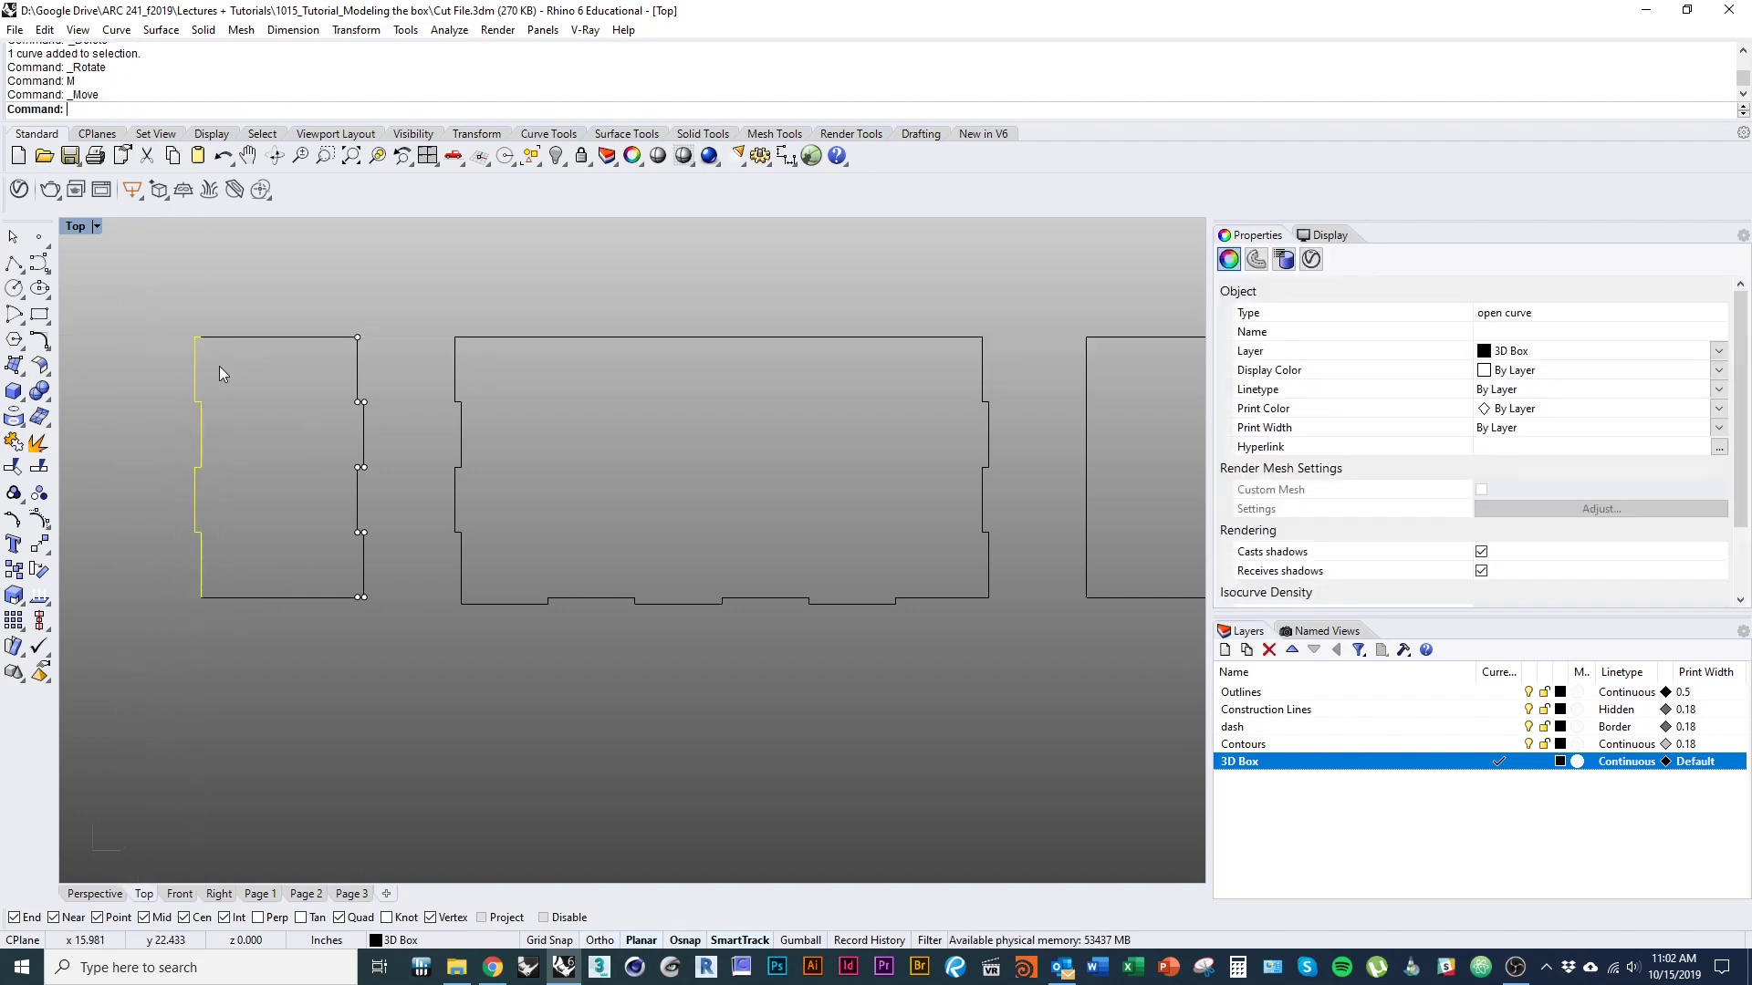
{"action": "key", "text": "Escape"}
{"action": "scroll", "coordinate": [274, 557], "scroll_direction": "down", "scroll_amount": 4}
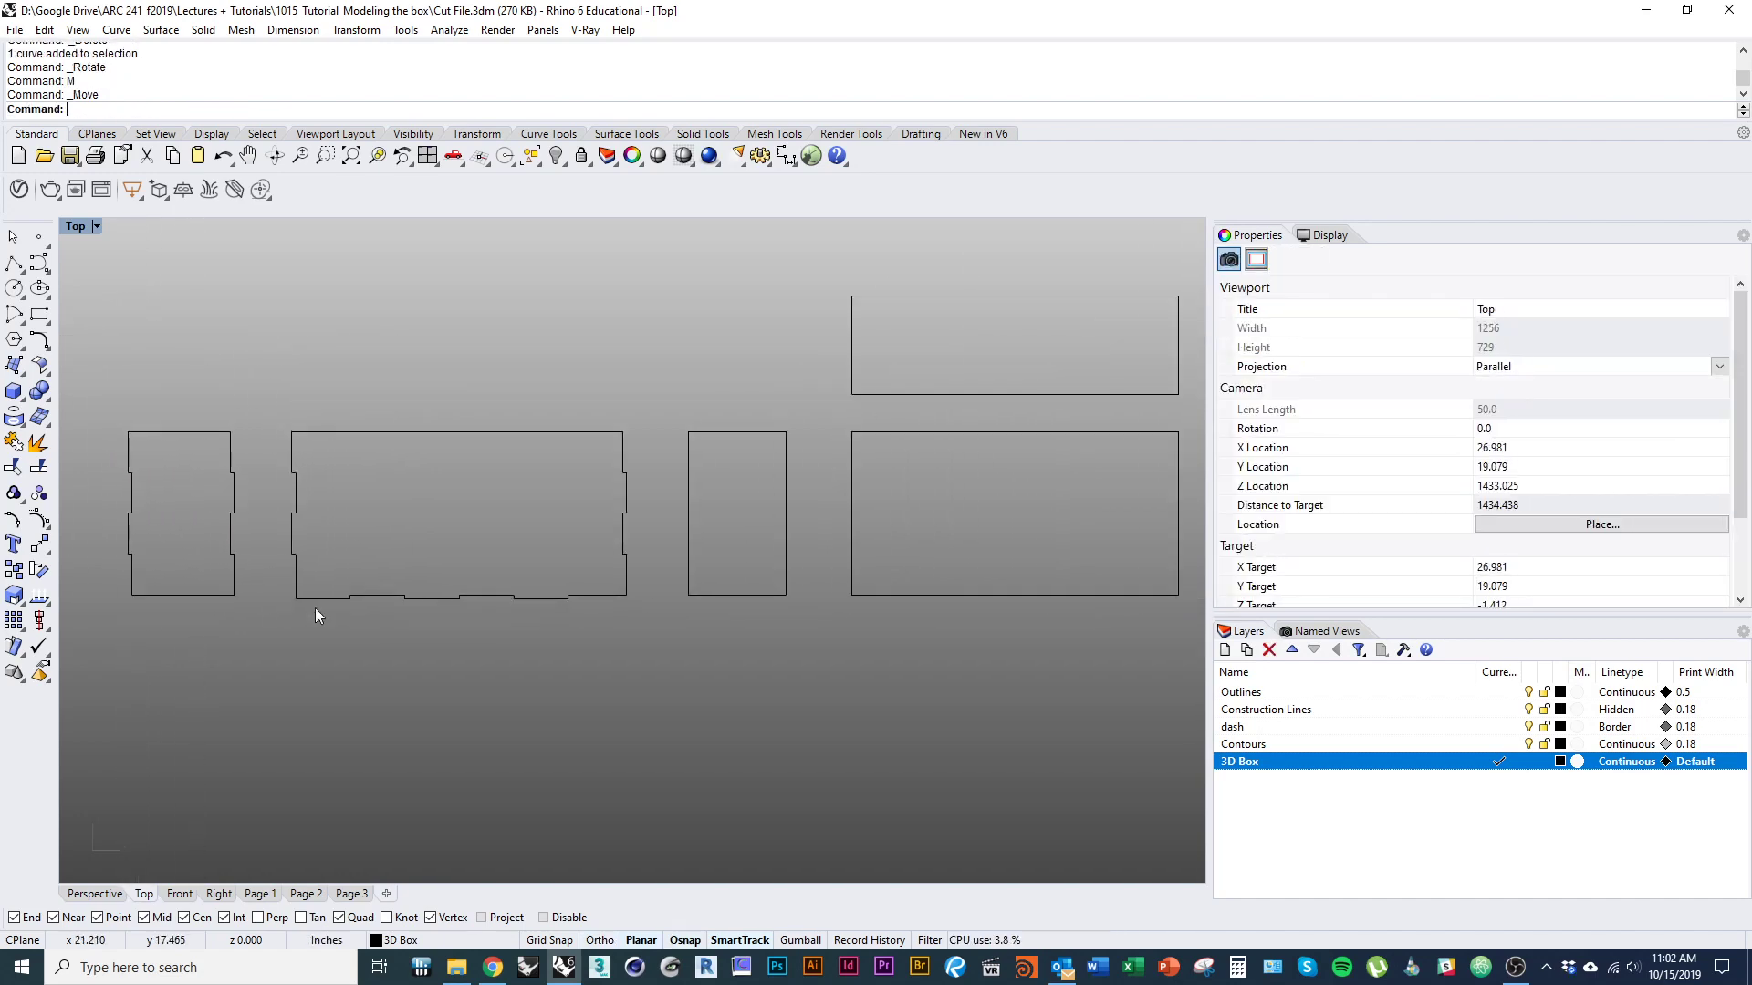
Try the tabbed narrow panel against the wide panel's right edge to compare the tabs, and undo the move.
{"action": "right_click_drag", "start_coordinate": [315, 608], "coordinate": [384, 599]}
{"action": "right_click_drag", "start_coordinate": [721, 529], "coordinate": [892, 519]}
{"action": "left_click", "coordinate": [864, 526]}
{"action": "left_click_drag", "start_coordinate": [903, 610], "coordinate": [516, 382]}
{"action": "left_click_drag", "start_coordinate": [630, 411], "coordinate": [104, 411], "text": "shift"}
{"action": "left_click", "coordinate": [423, 521]}
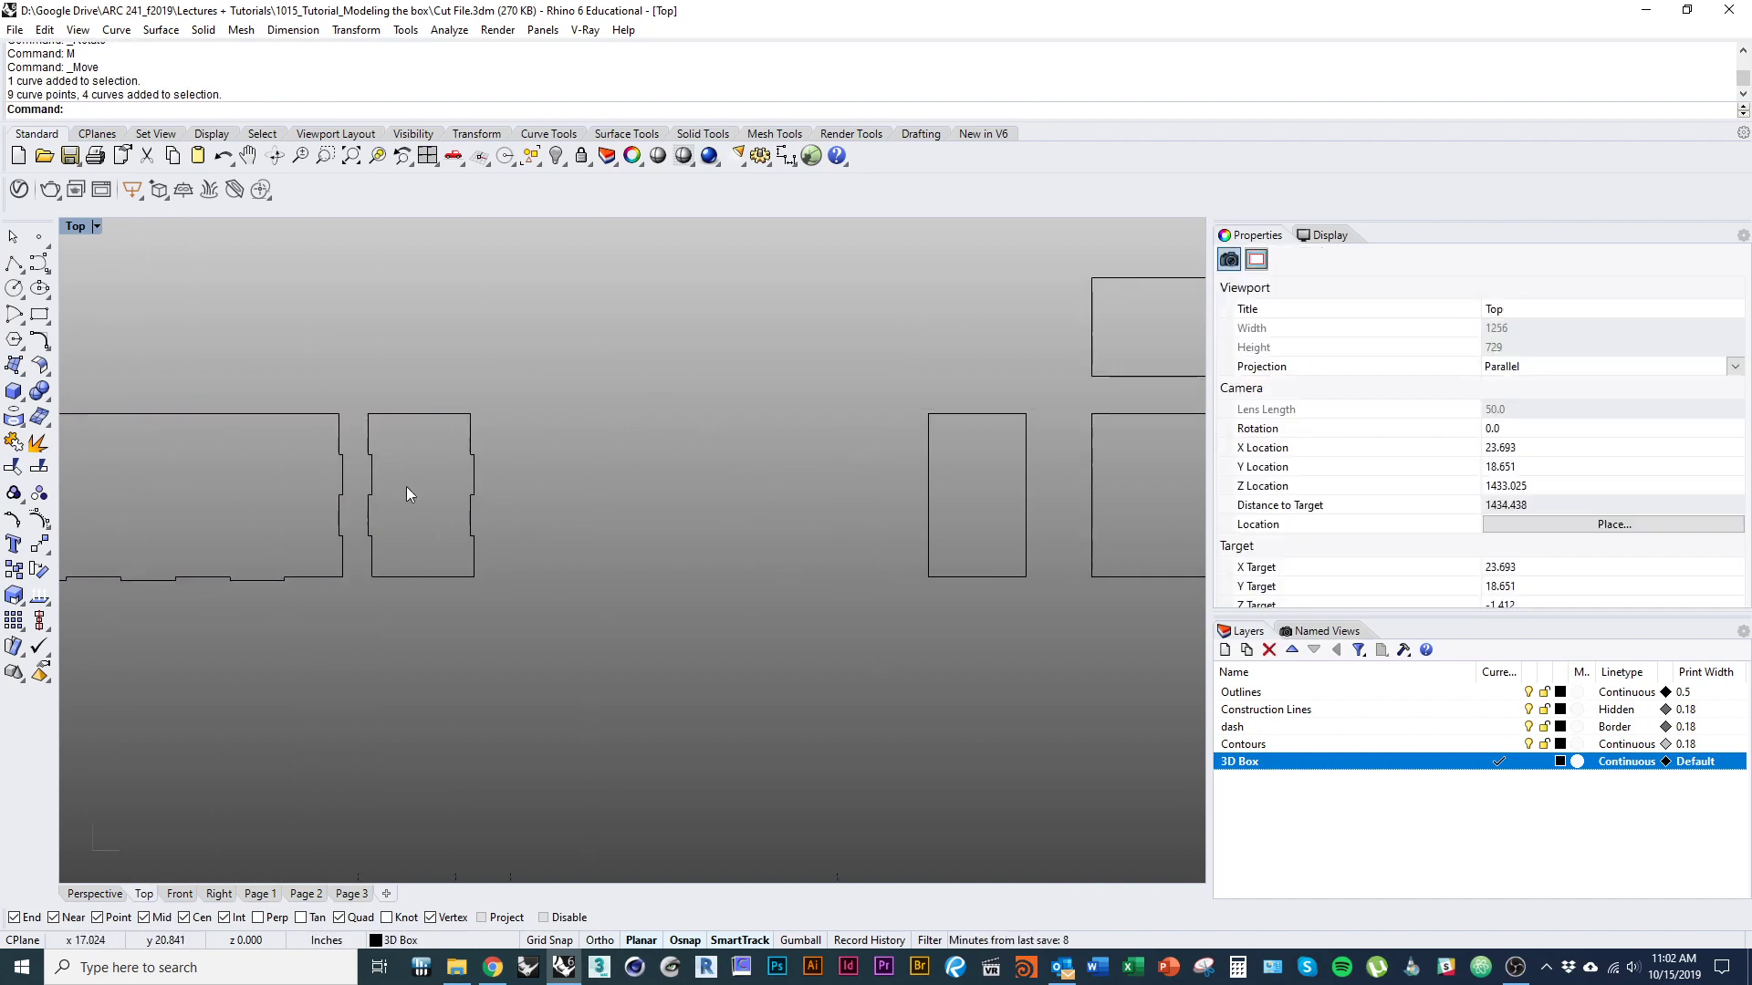
{"action": "key", "text": "ctrl+z"}
Delete the untabbed narrow outline and the untabbed wide side outline to the right of the tabbed wide panel.
{"action": "right_click_drag", "start_coordinate": [978, 665], "coordinate": [813, 665]}
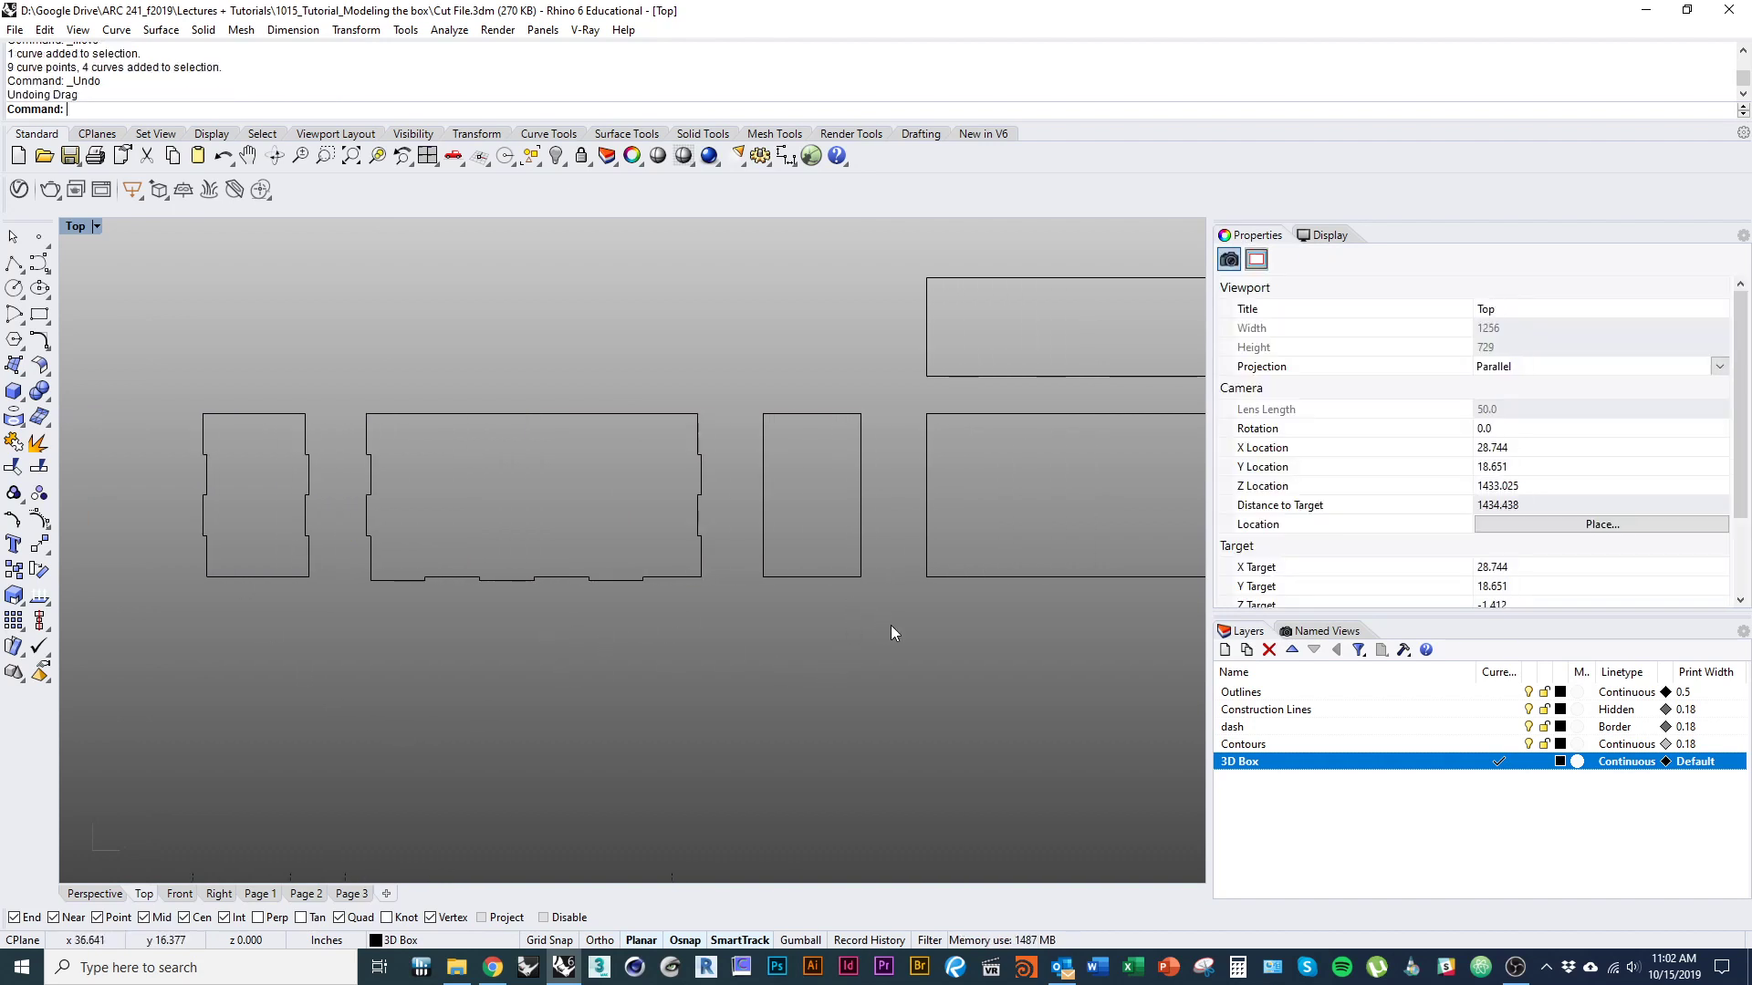
{"action": "left_click", "coordinate": [768, 413]}
{"action": "key", "text": "Delete"}
{"action": "right_click_drag", "start_coordinate": [1095, 583], "coordinate": [737, 621]}
{"action": "left_click", "coordinate": [602, 453]}
{"action": "key", "text": "Delete"}
{"action": "right_click_drag", "start_coordinate": [450, 529], "coordinate": [932, 507]}
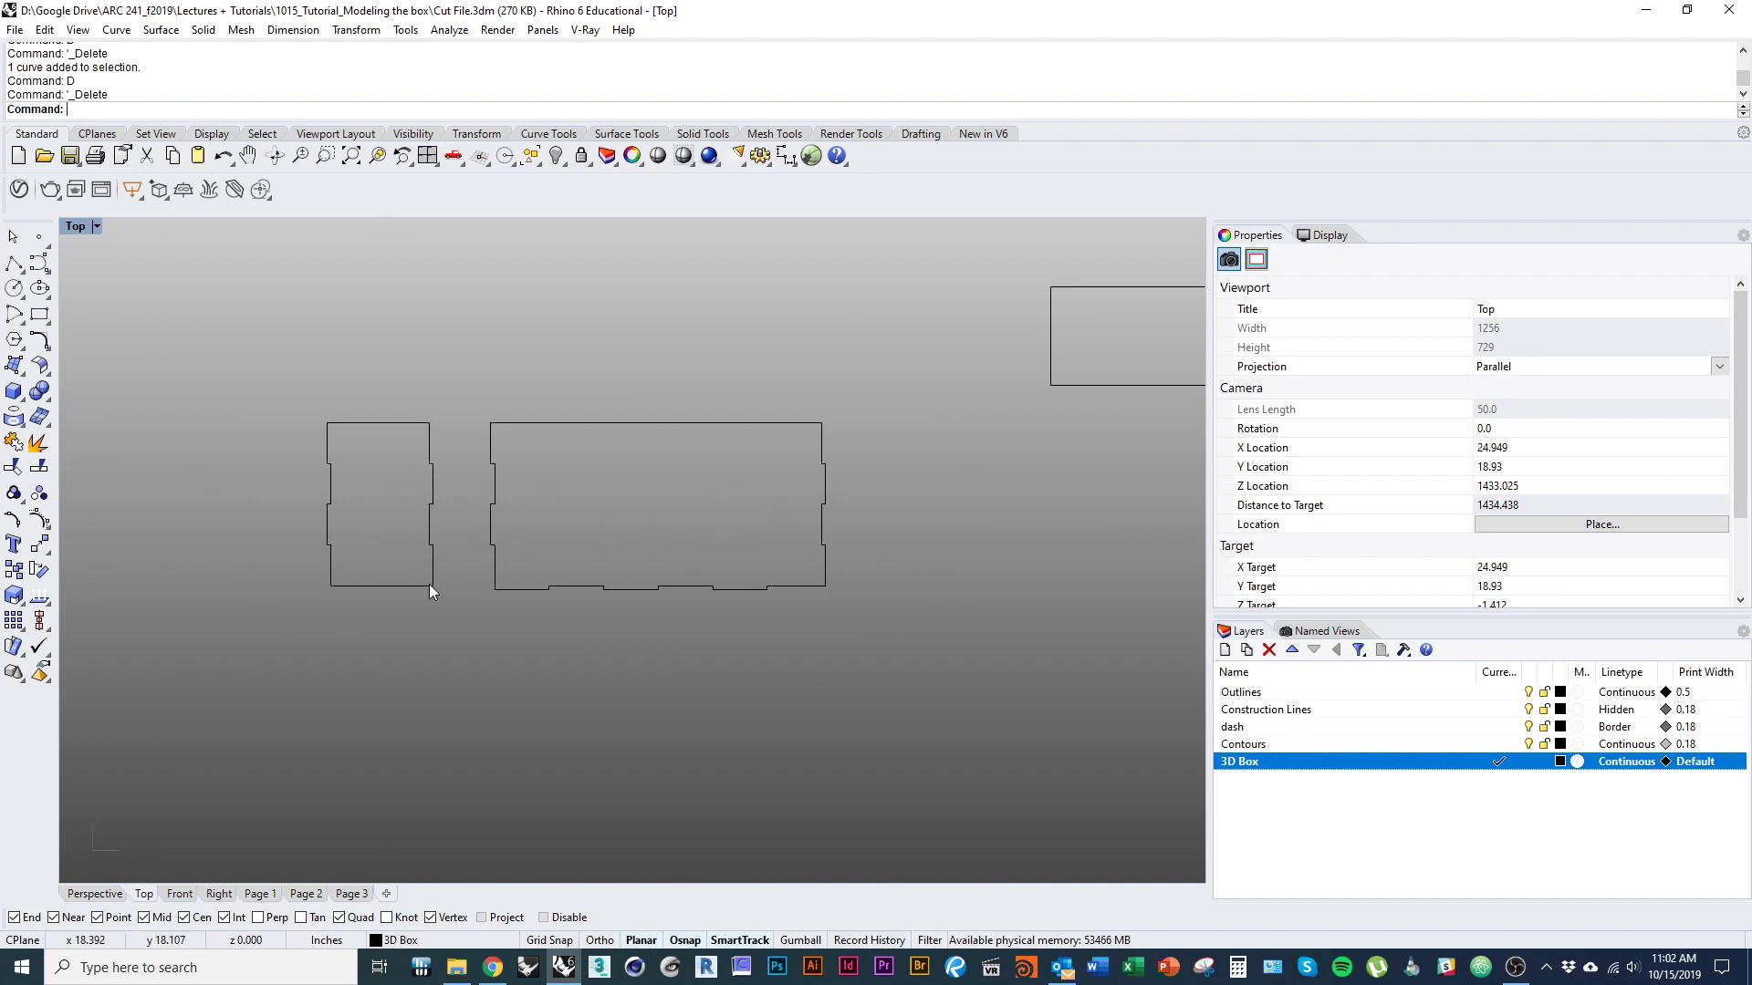
Divide the narrow panel's bottom edge into 4 segments with points.
{"action": "right_click_drag", "start_coordinate": [430, 586], "coordinate": [359, 617]}
{"action": "scroll", "coordinate": [330, 602], "scroll_direction": "up", "scroll_amount": 3}
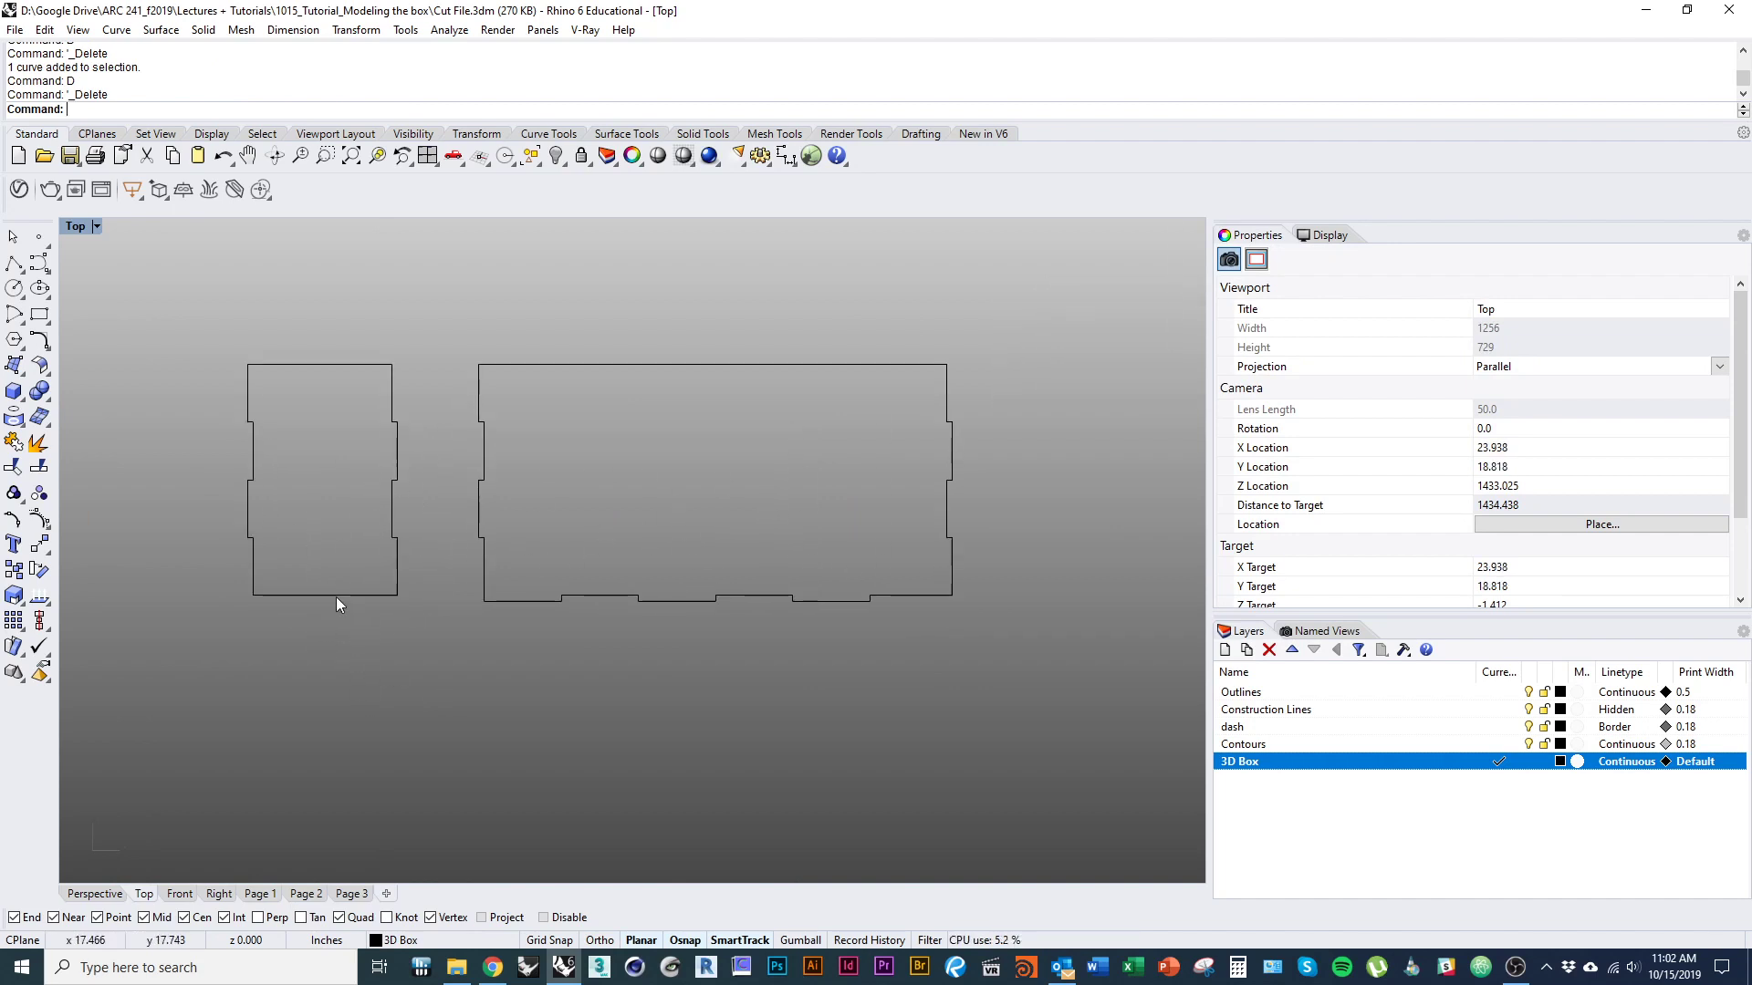
{"action": "left_click", "coordinate": [336, 596]}
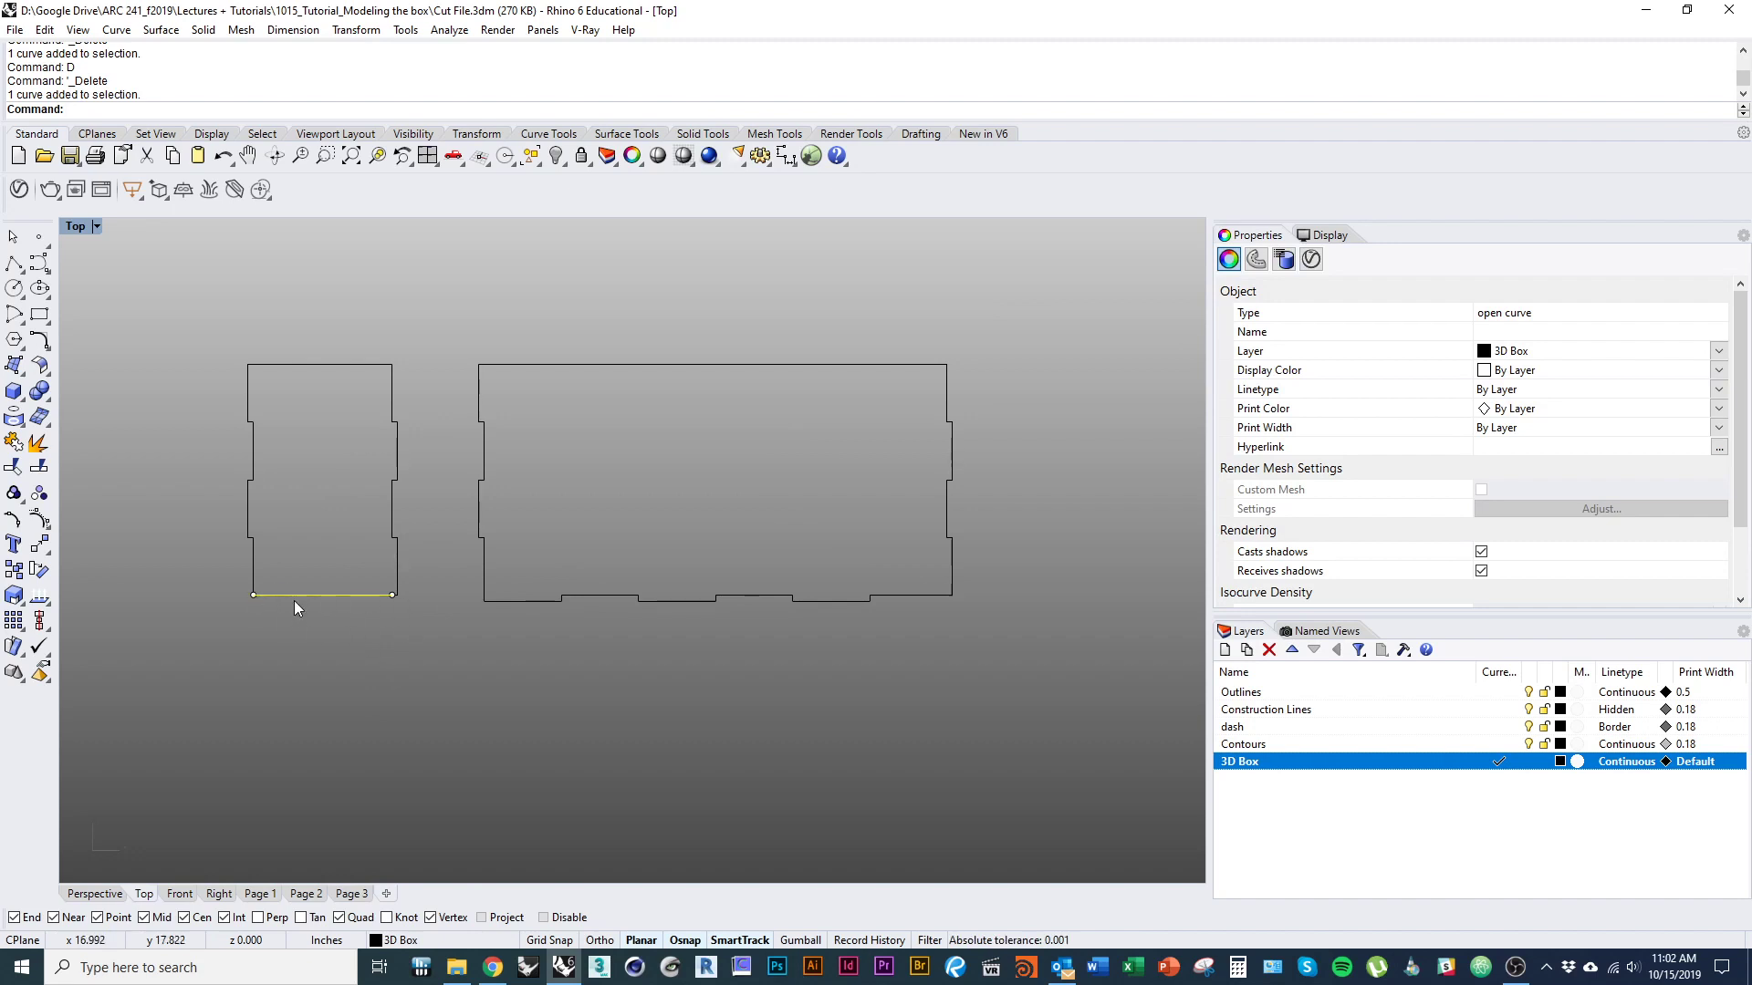
{"action": "scroll", "coordinate": [306, 589], "scroll_direction": "down", "scroll_amount": 2}
{"action": "scroll", "coordinate": [352, 638], "scroll_direction": "up", "scroll_amount": 2}
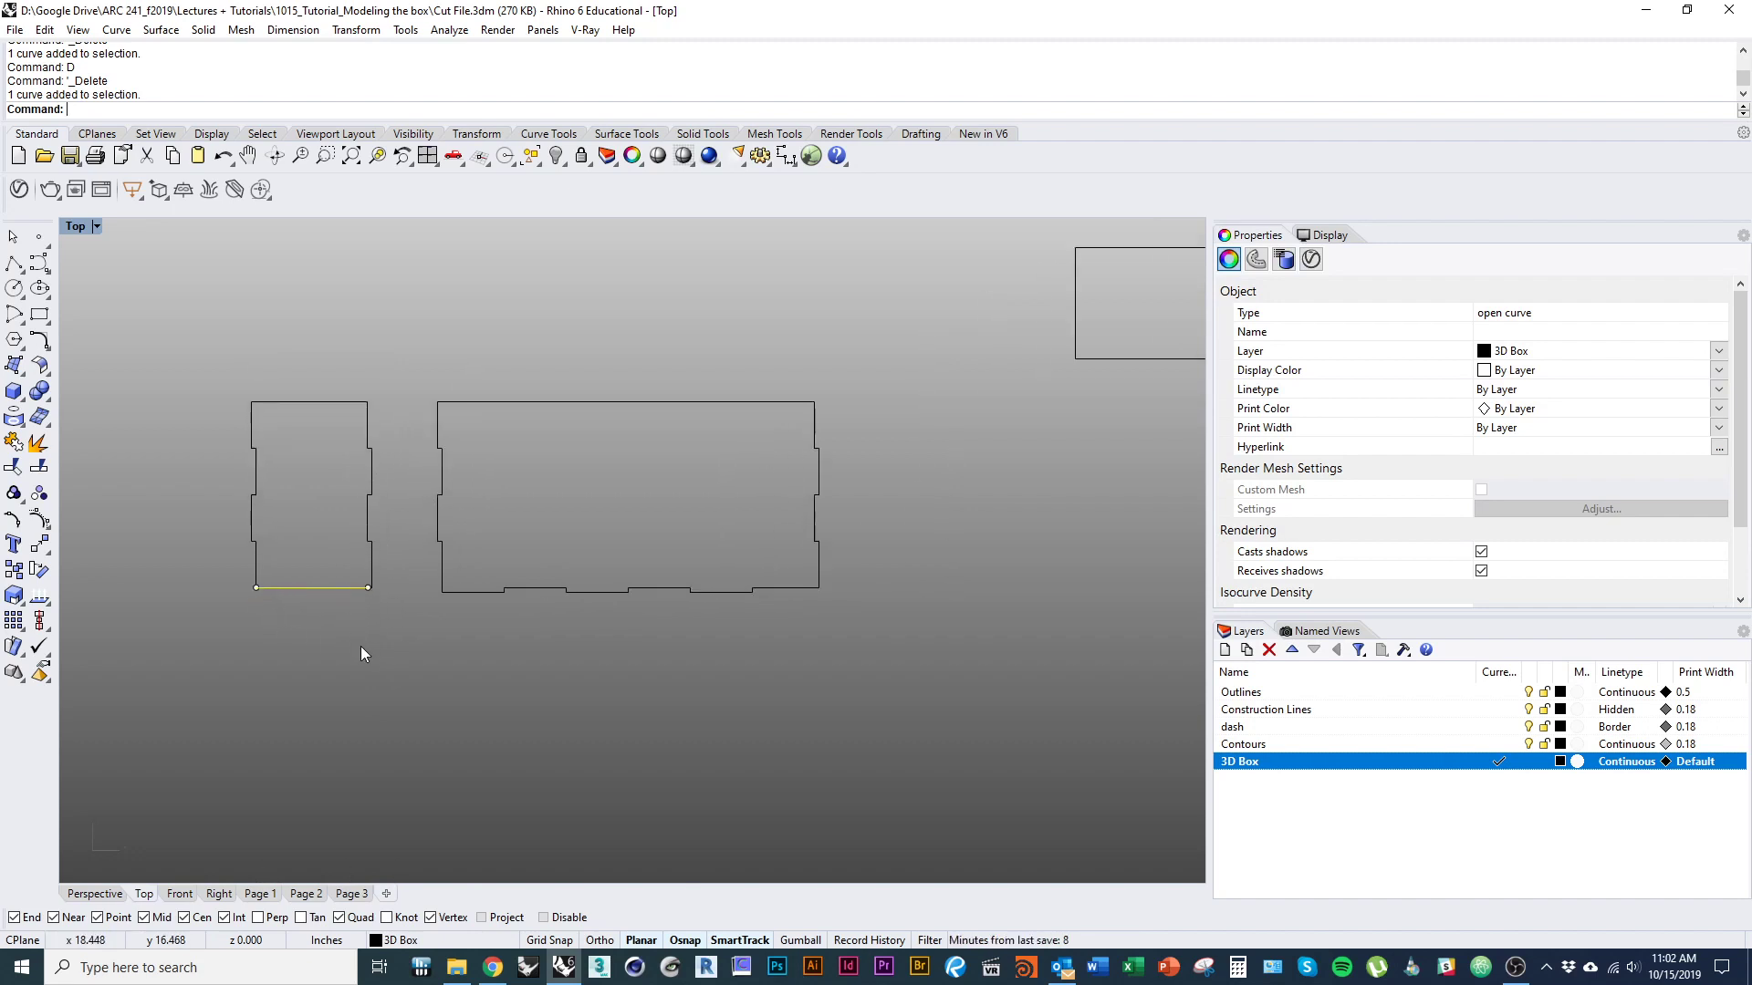
{"action": "type", "text": "Divide"}
{"action": "key", "text": "Return"}
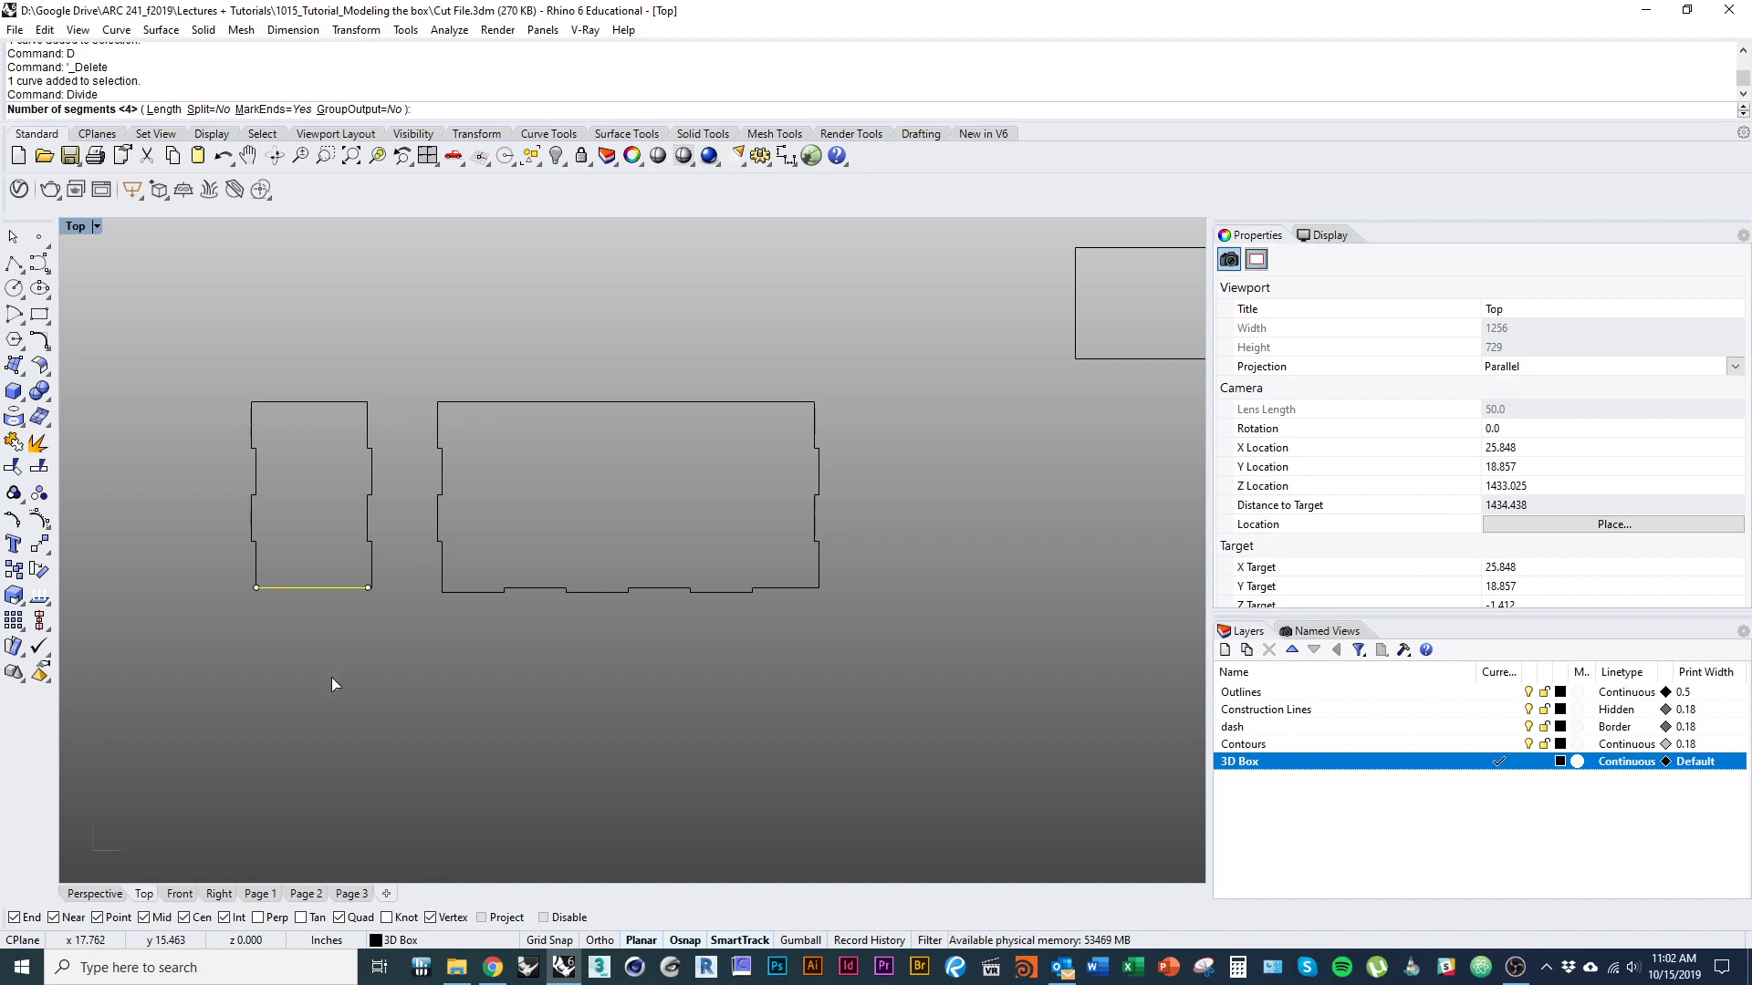
{"action": "key", "text": "Return"}
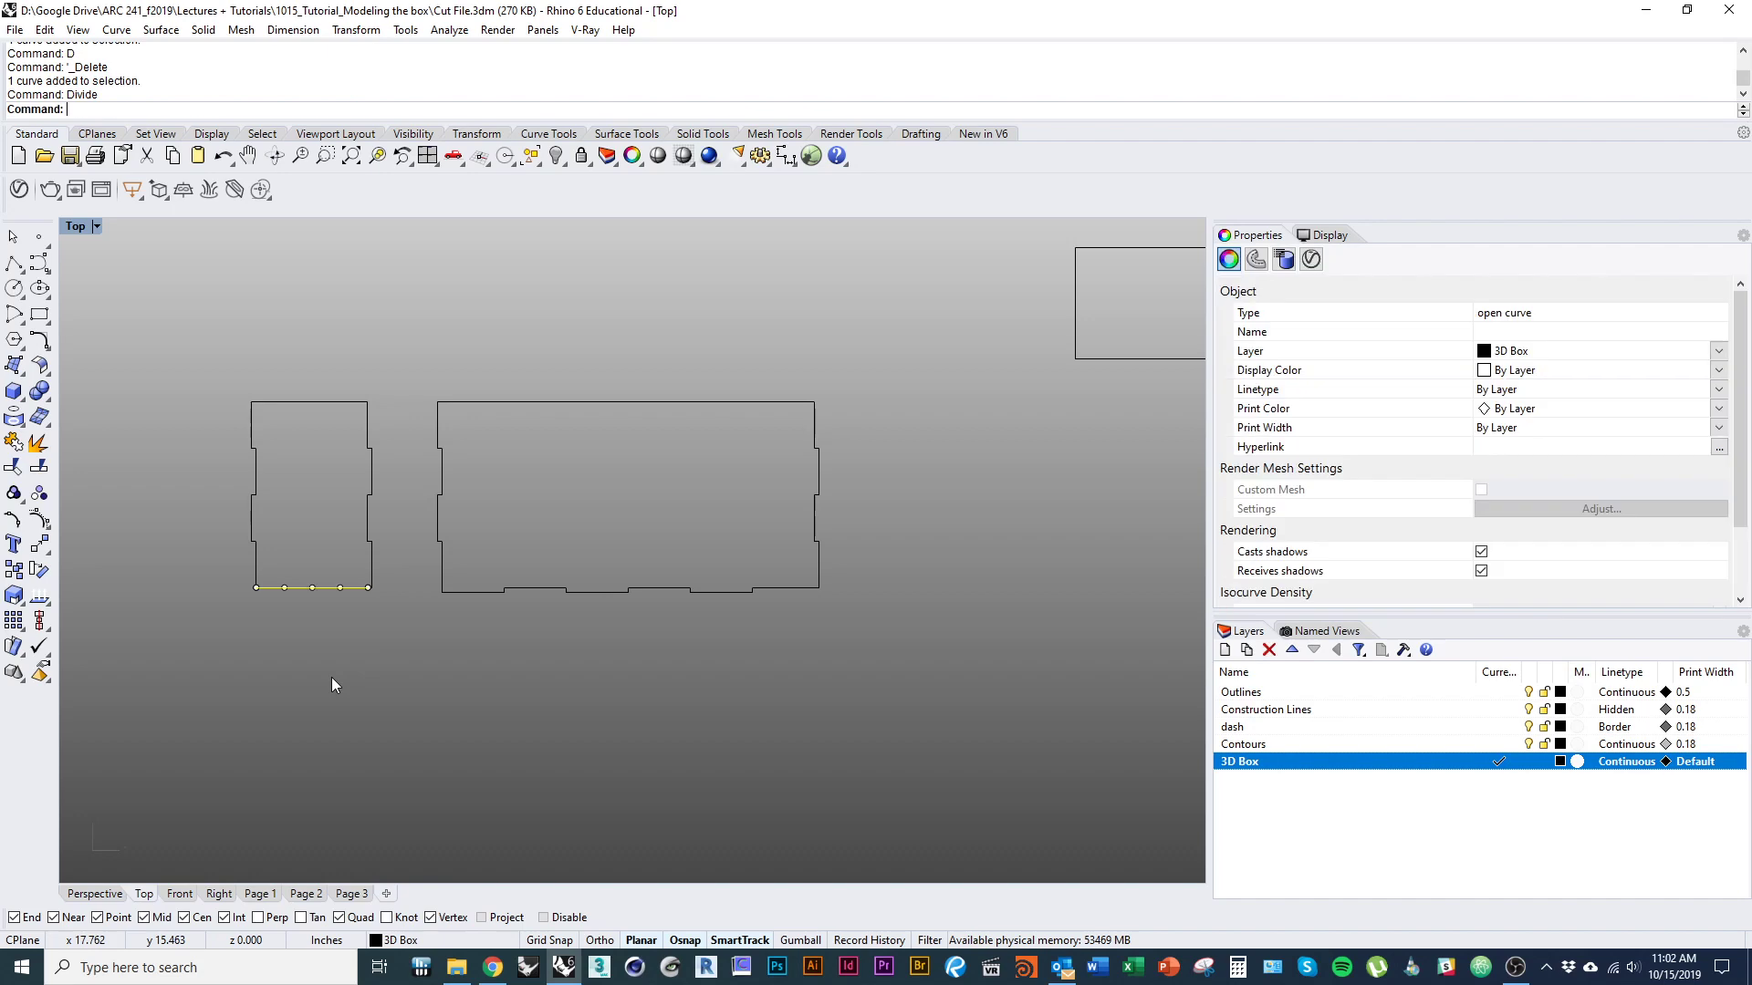
Split the narrow panel's bottom edge at its division points.
{"action": "scroll", "coordinate": [301, 575], "scroll_direction": "up", "scroll_amount": 5}
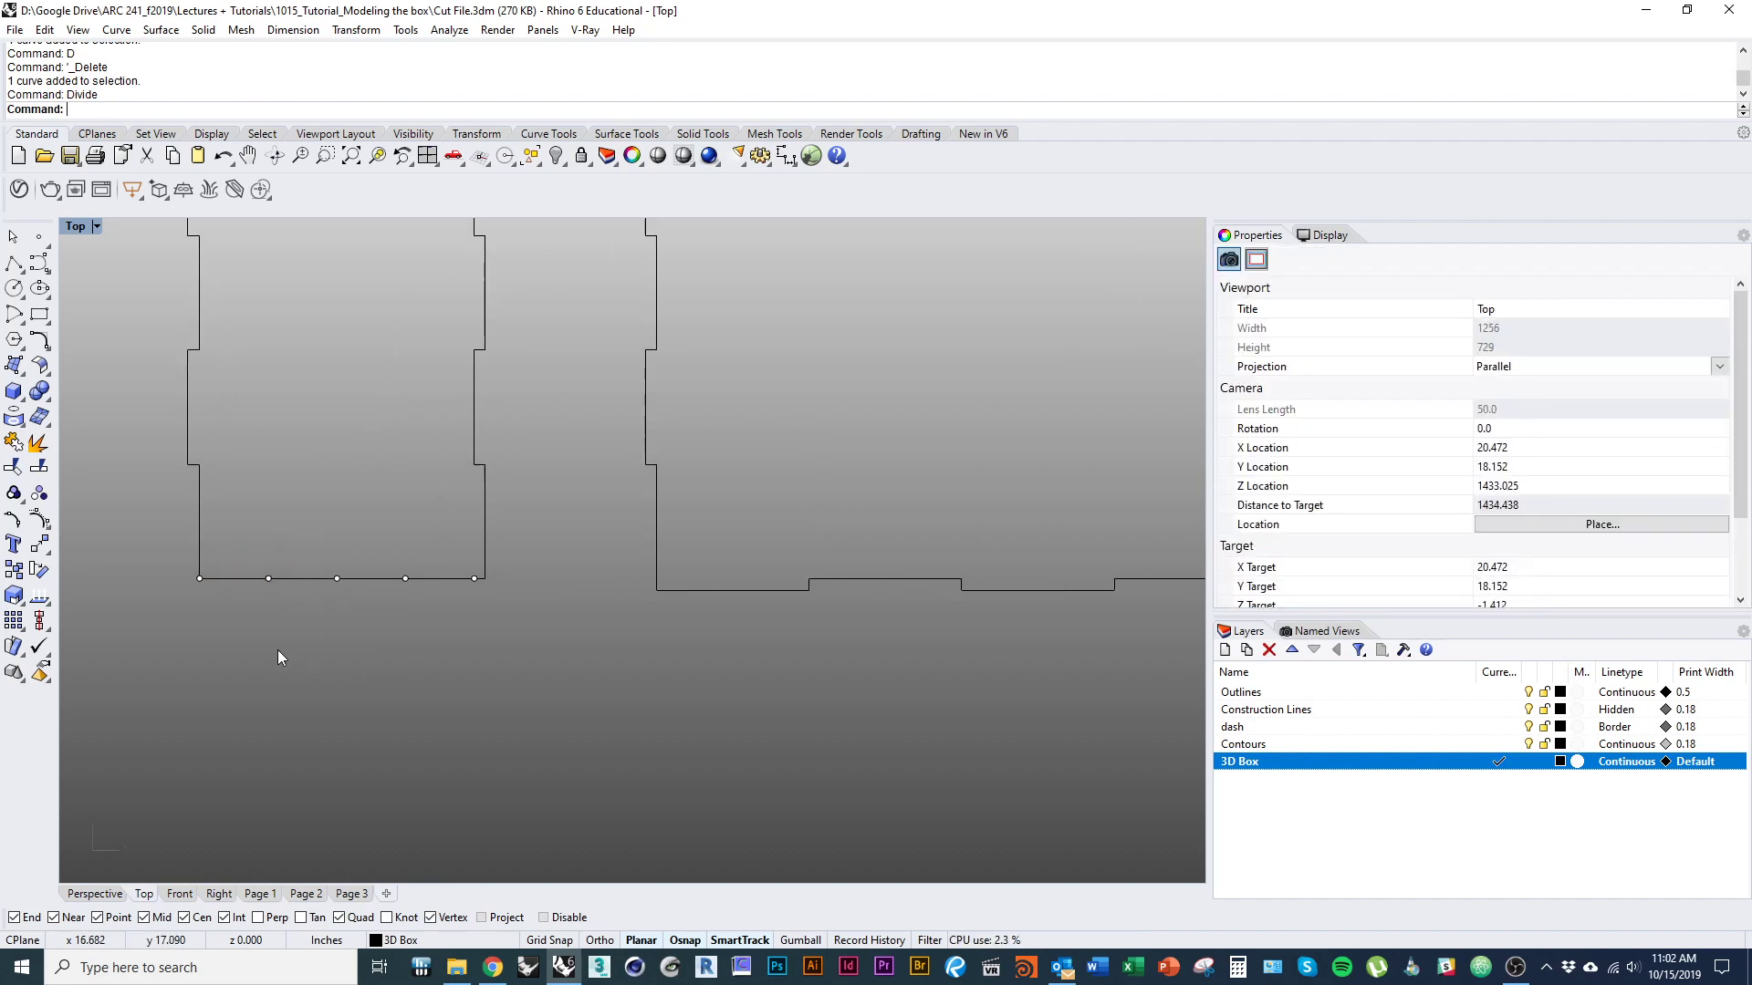
{"action": "left_click", "coordinate": [248, 579]}
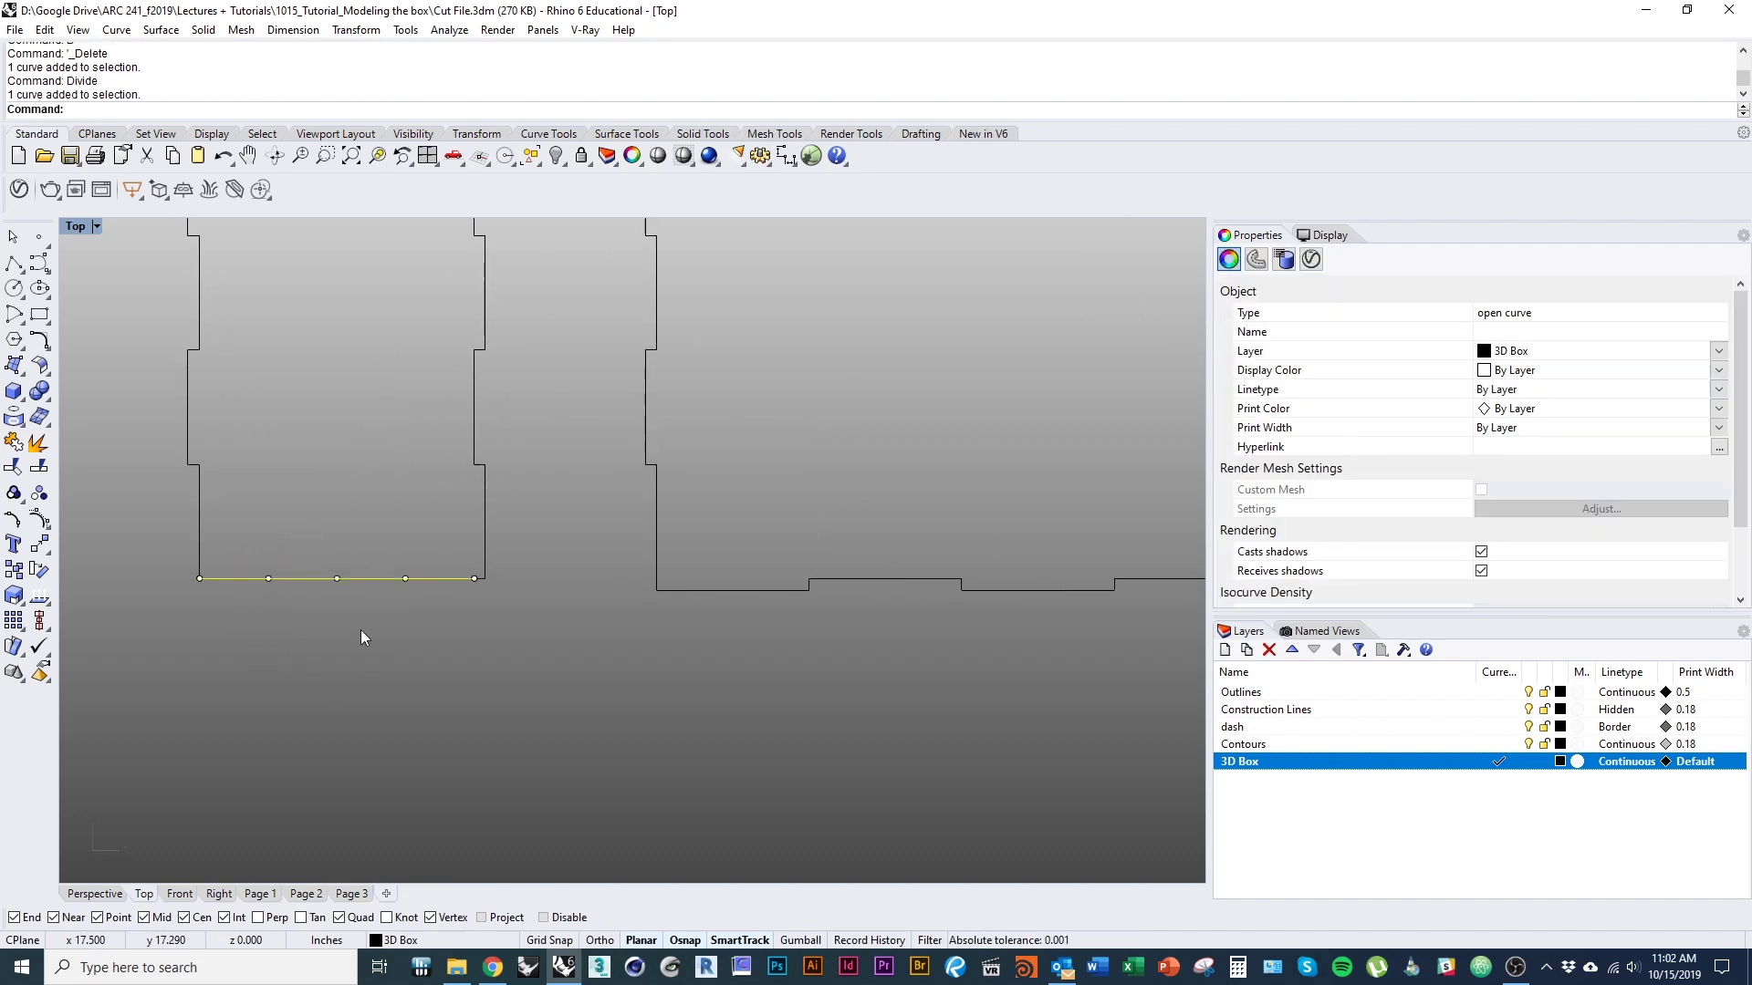
{"action": "type", "text": "split"}
{"action": "key", "text": "Return"}
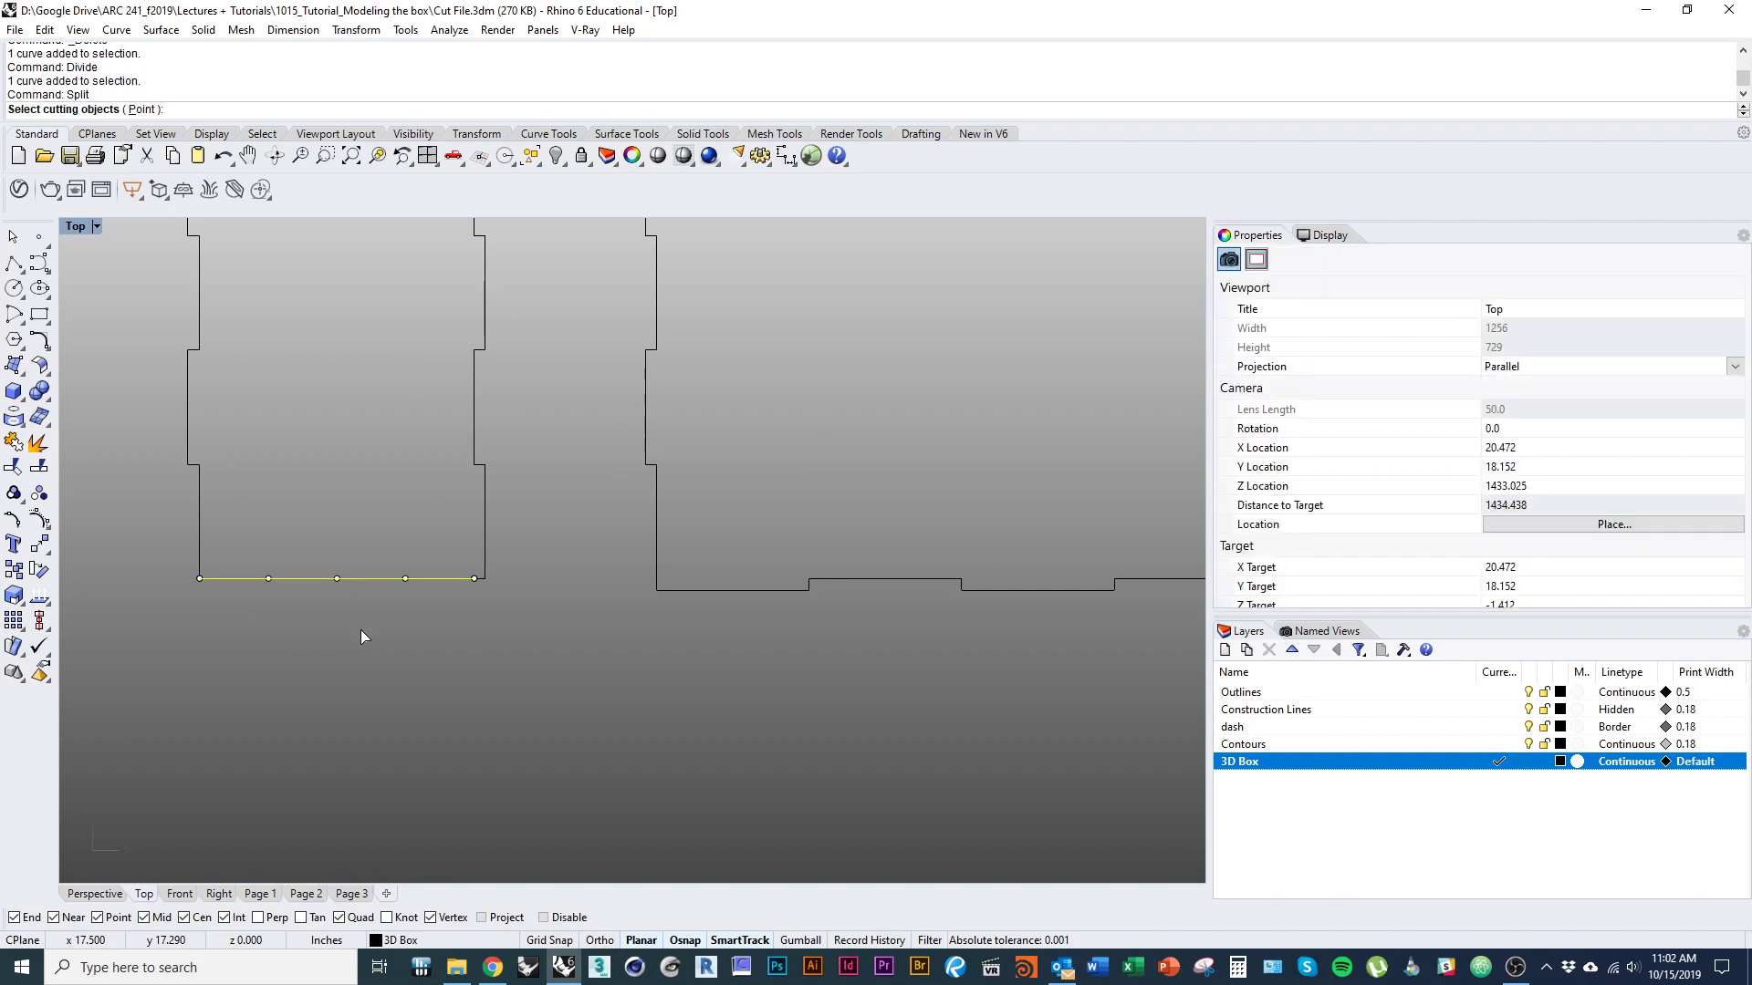
{"action": "left_click_drag", "start_coordinate": [248, 550], "coordinate": [434, 626]}
{"action": "key", "text": "Return"}
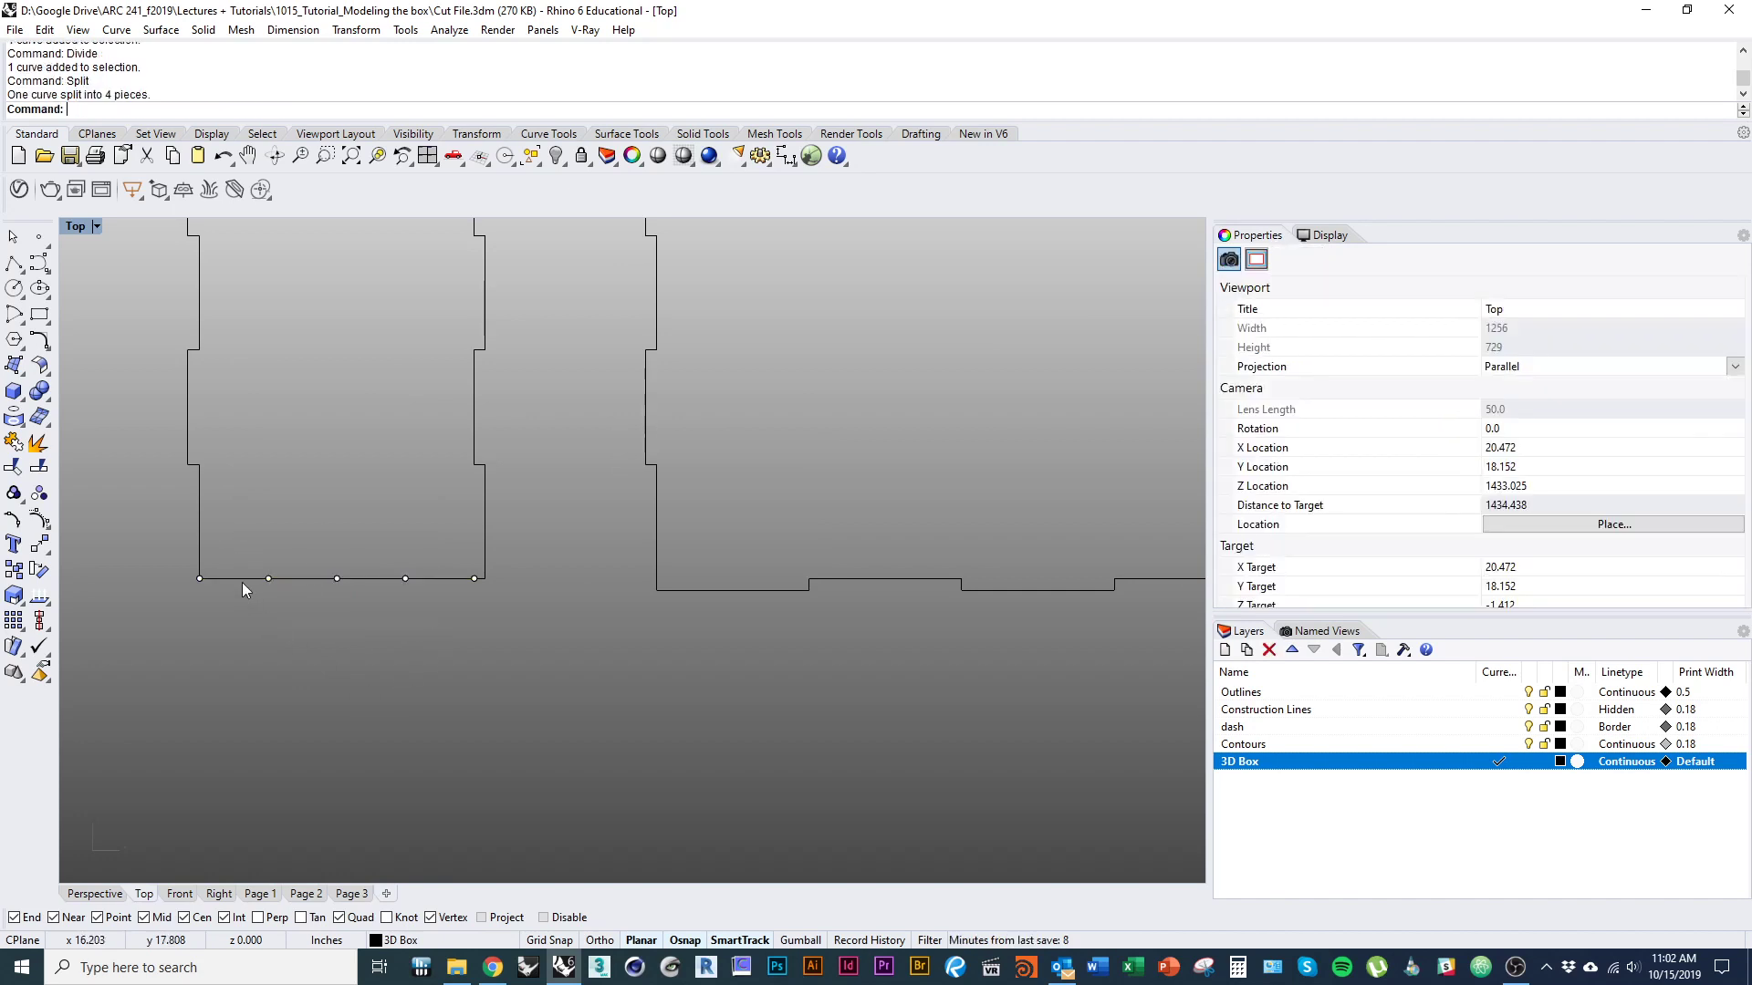
Offset the first and third segments of the narrow panel's bottom edge outward by 0.125 inch as closed tabs.
{"action": "left_click", "coordinate": [243, 580]}
{"action": "type", "text": "offset"}
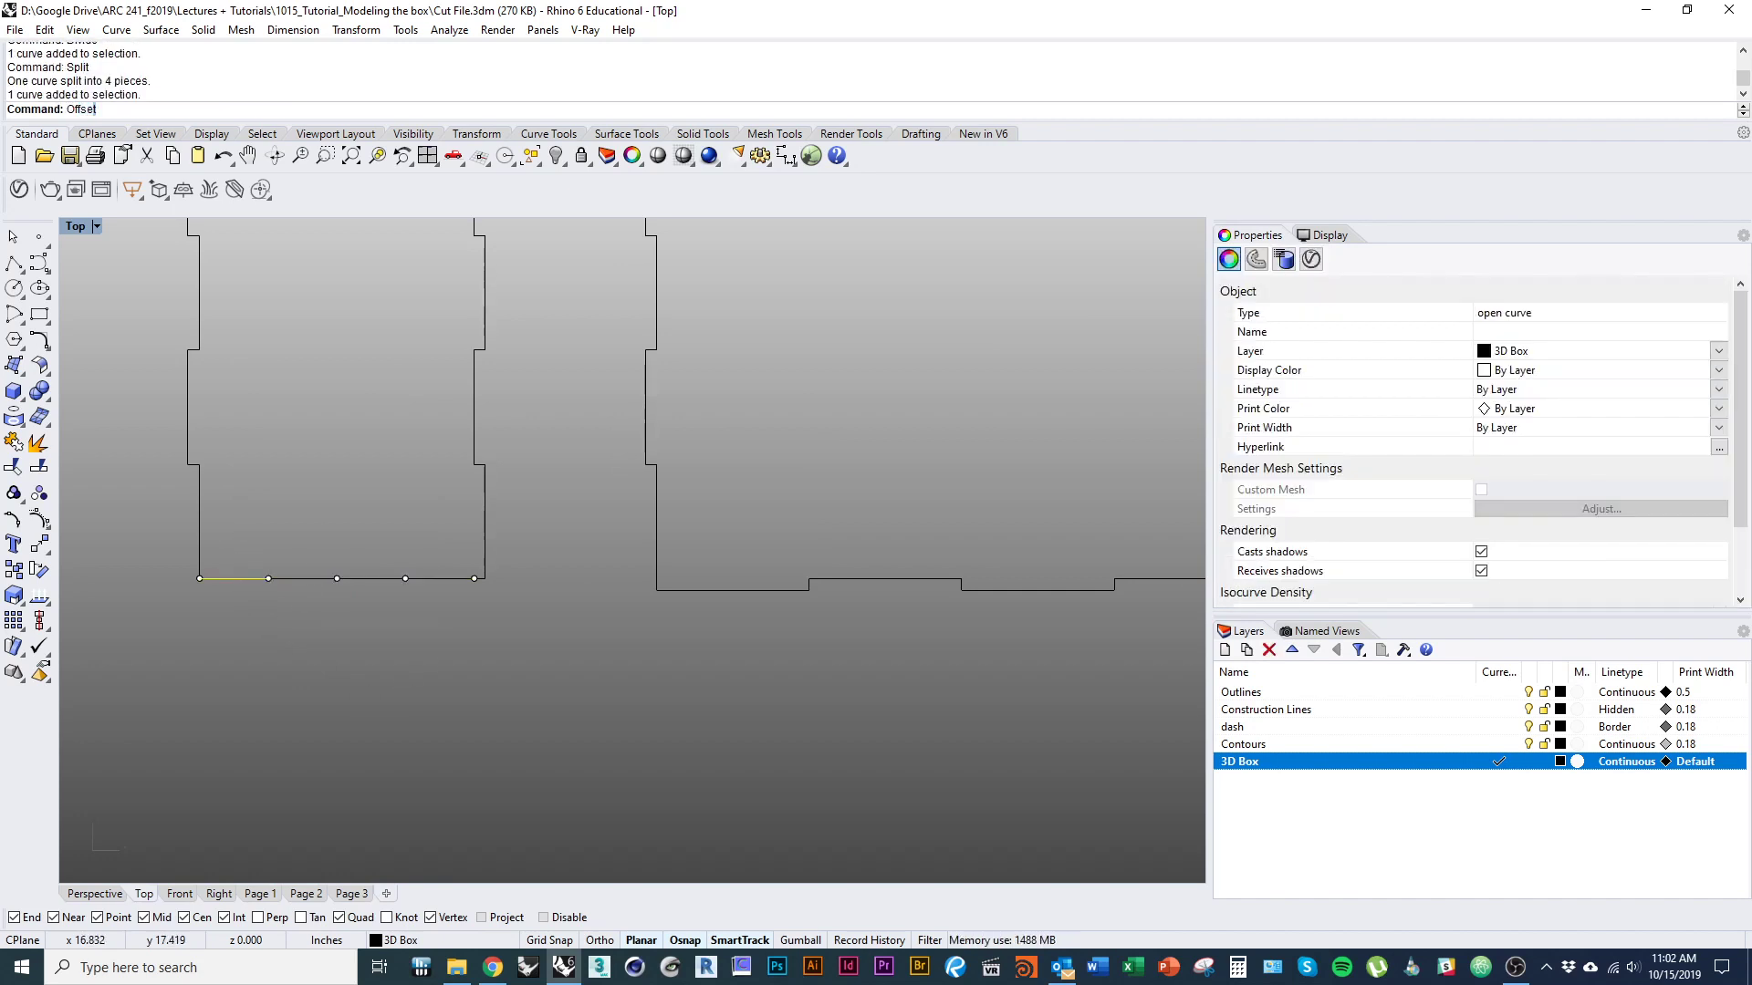
{"action": "key", "text": "Return"}
{"action": "left_click", "coordinate": [392, 615]}
{"action": "left_click", "coordinate": [369, 582]}
{"action": "right_click", "coordinate": [369, 587]}
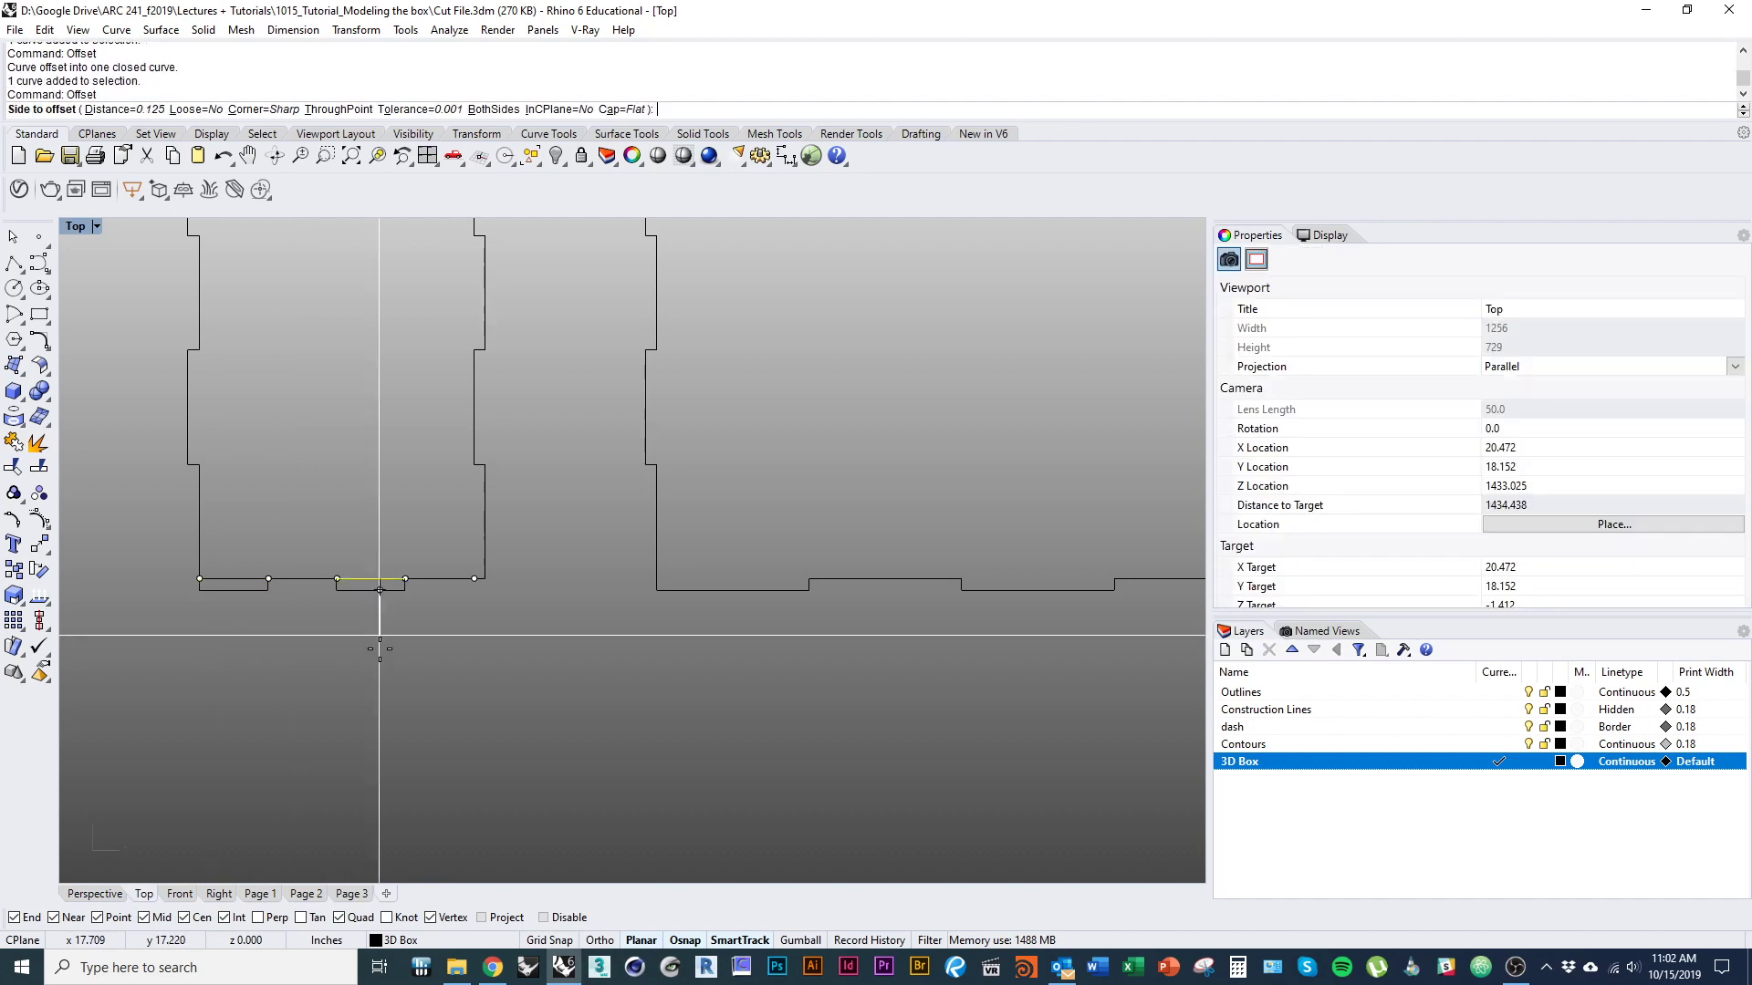
{"action": "left_click", "coordinate": [354, 656]}
{"action": "scroll", "coordinate": [339, 647], "scroll_direction": "down", "scroll_amount": 3}
{"action": "left_click", "coordinate": [350, 674]}
Explode the two bottom tabs and join their outer edges with the remaining bottom segments into one stepped curve.
{"action": "left_click", "coordinate": [365, 603]}
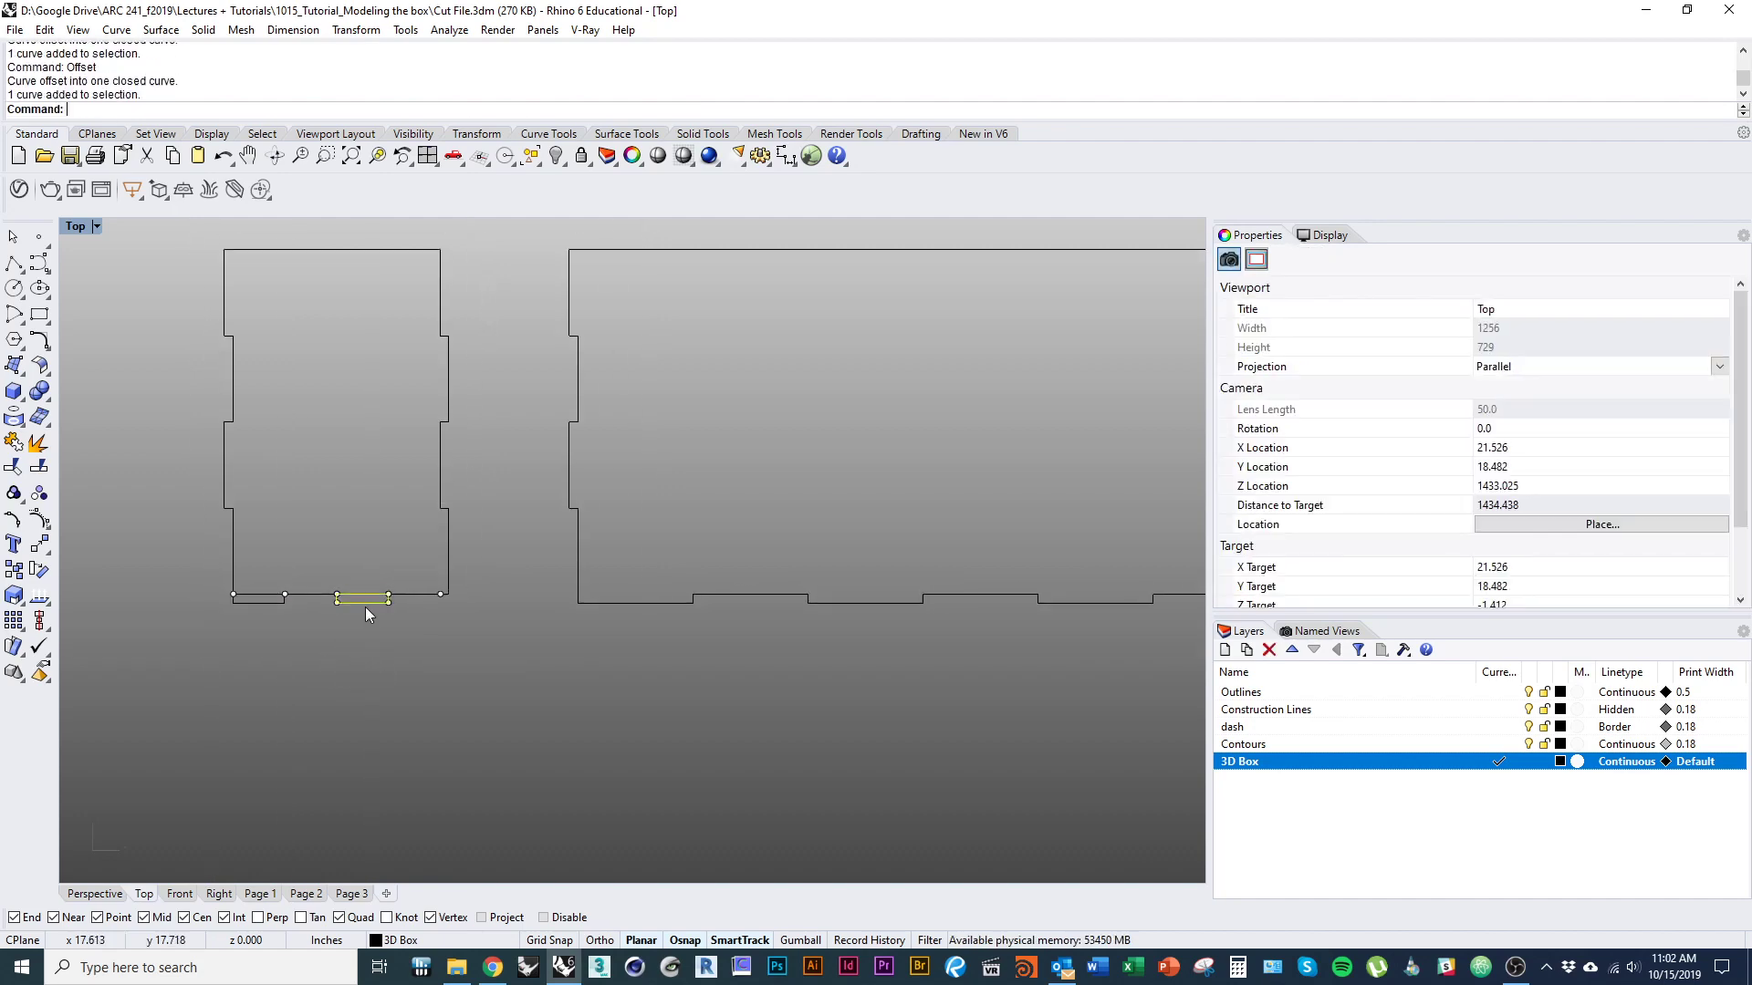
{"action": "left_click", "coordinate": [250, 603], "text": "shift"}
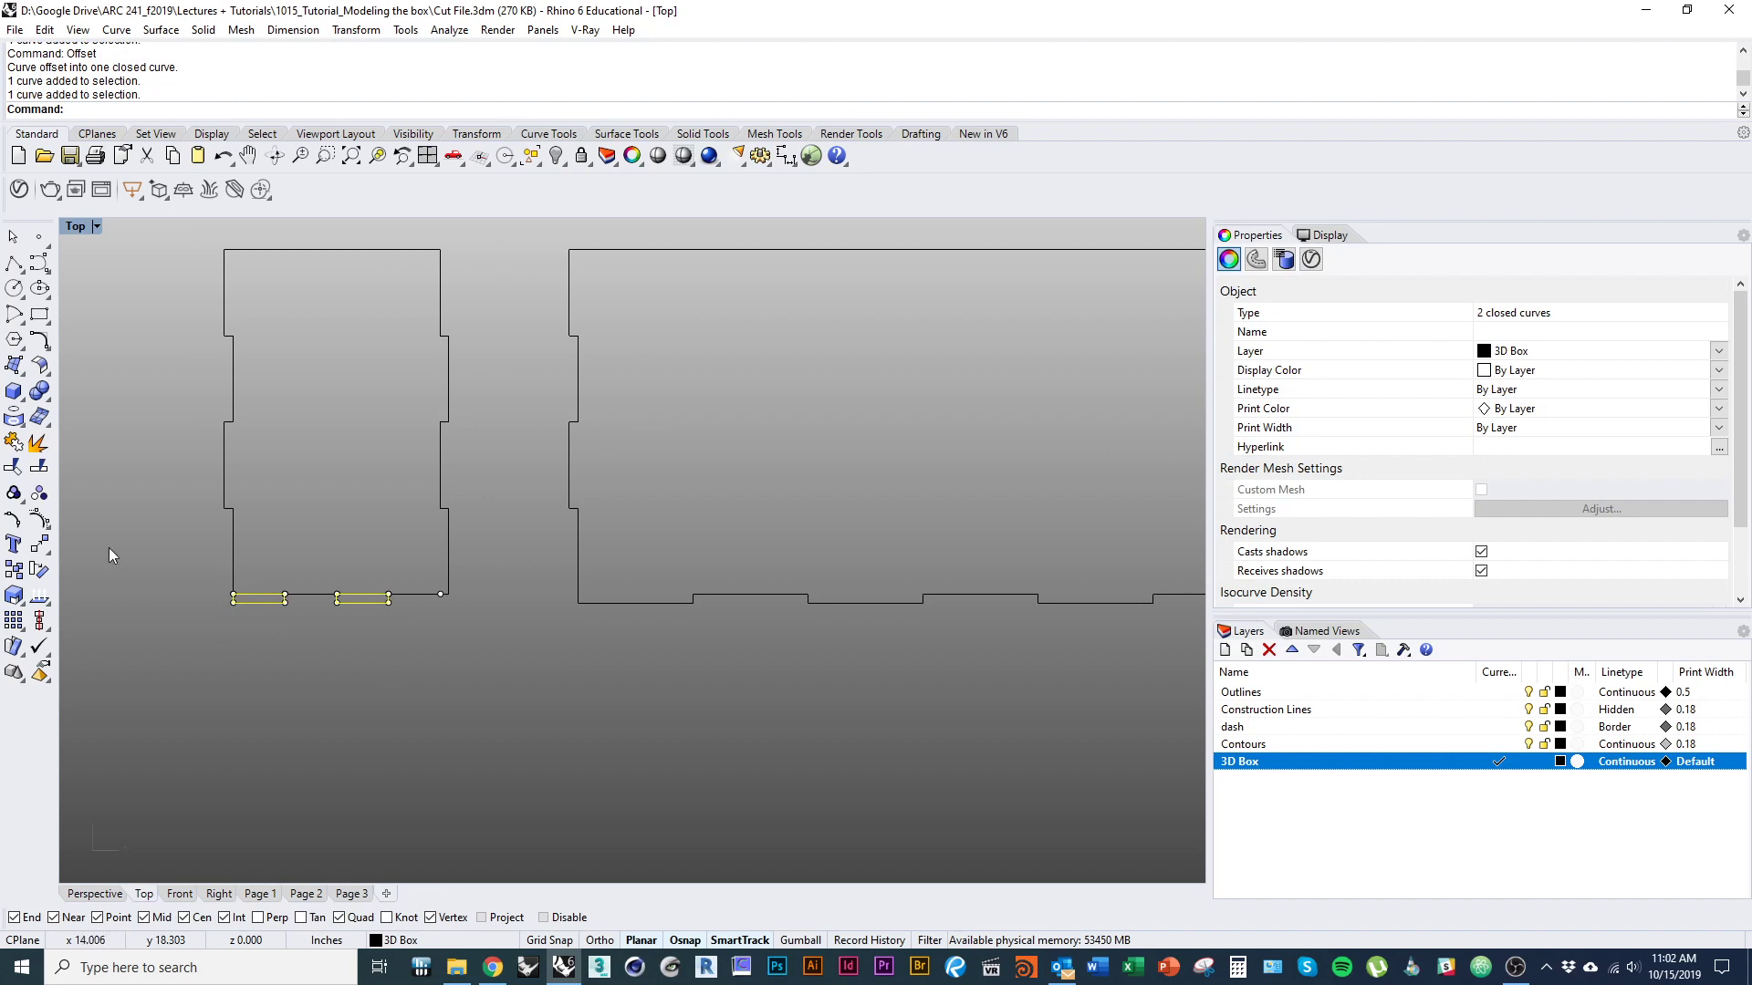
{"action": "left_click", "coordinate": [38, 466]}
{"action": "left_click", "coordinate": [381, 596], "text": "ctrl"}
{"action": "left_click", "coordinate": [387, 599], "text": "ctrl"}
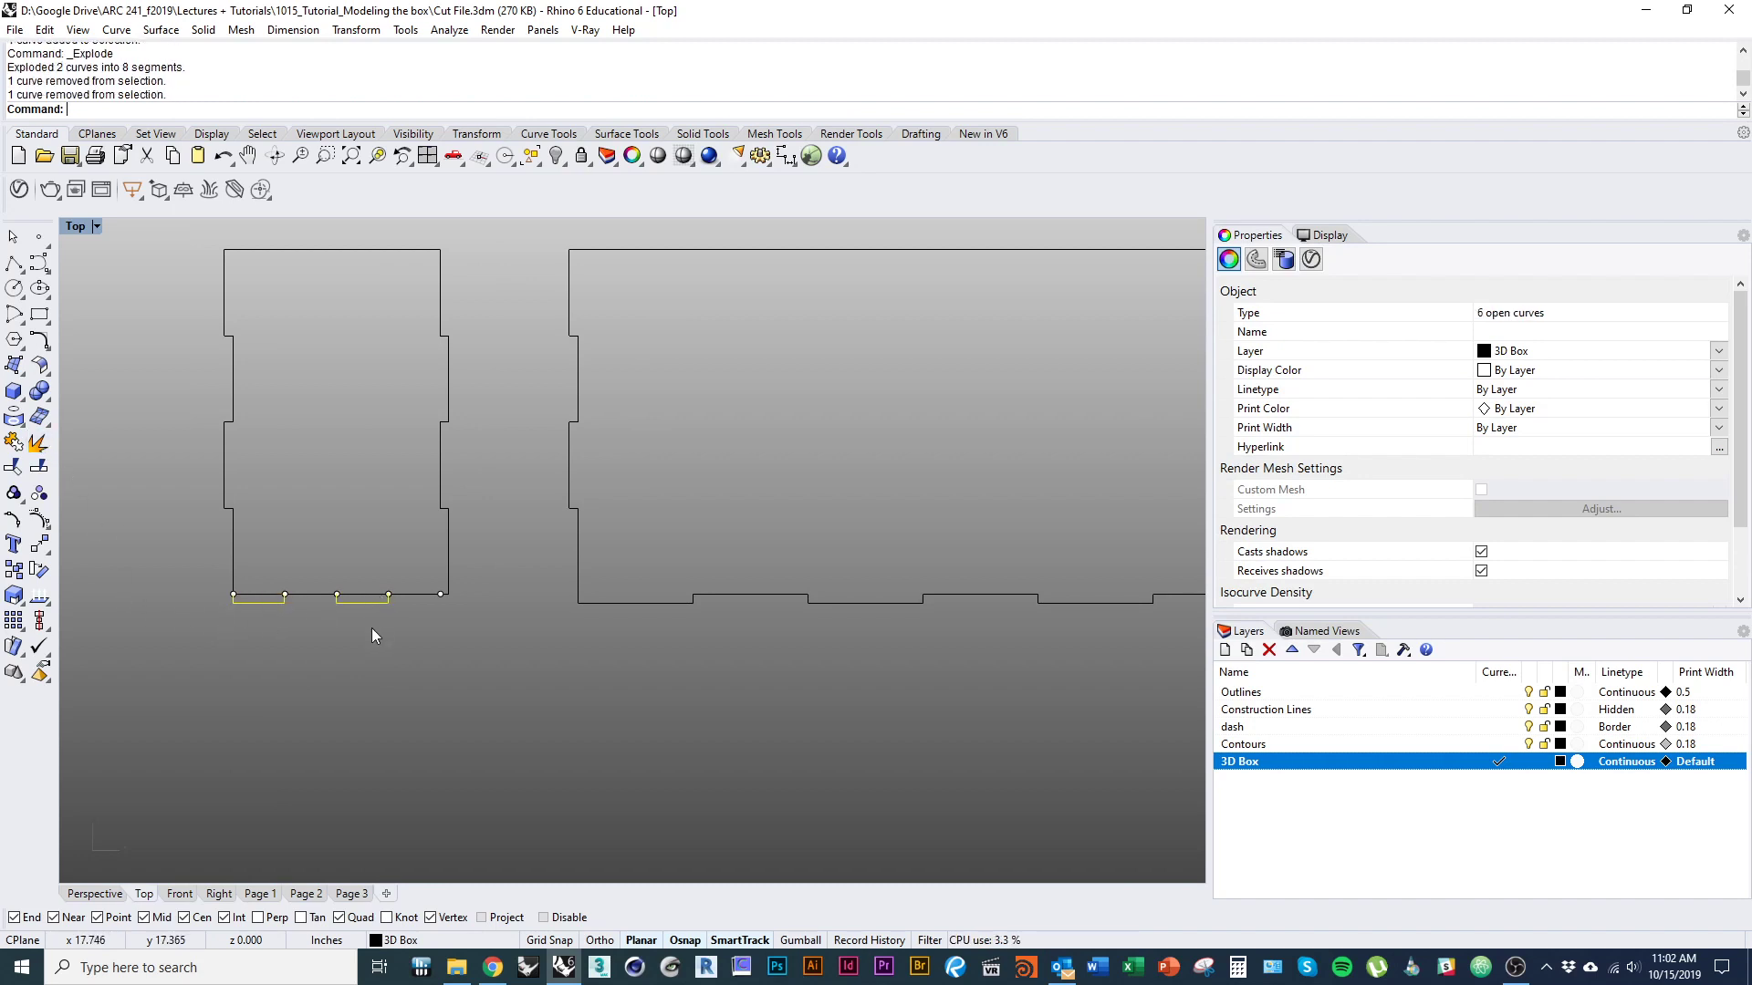
{"action": "key", "text": "ctrl+j"}
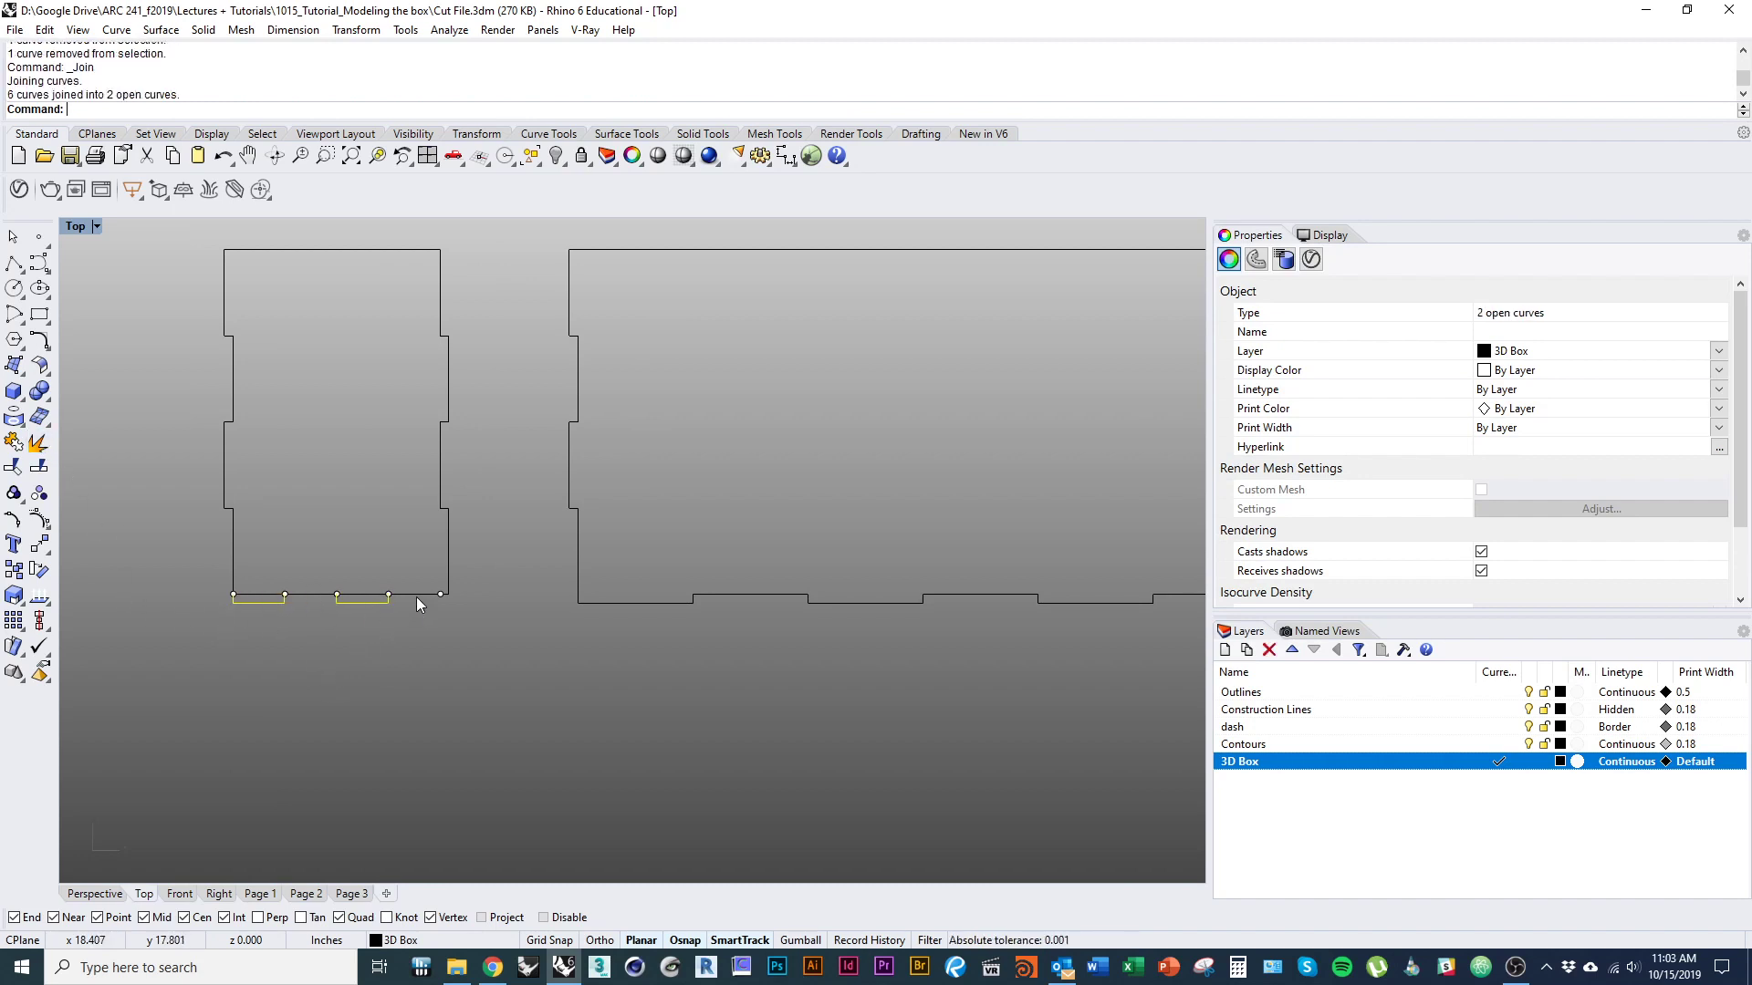
{"action": "left_click", "coordinate": [416, 597], "text": "shift"}
{"action": "left_click", "coordinate": [318, 595], "text": "shift"}
{"action": "key", "text": "ctrl+j"}
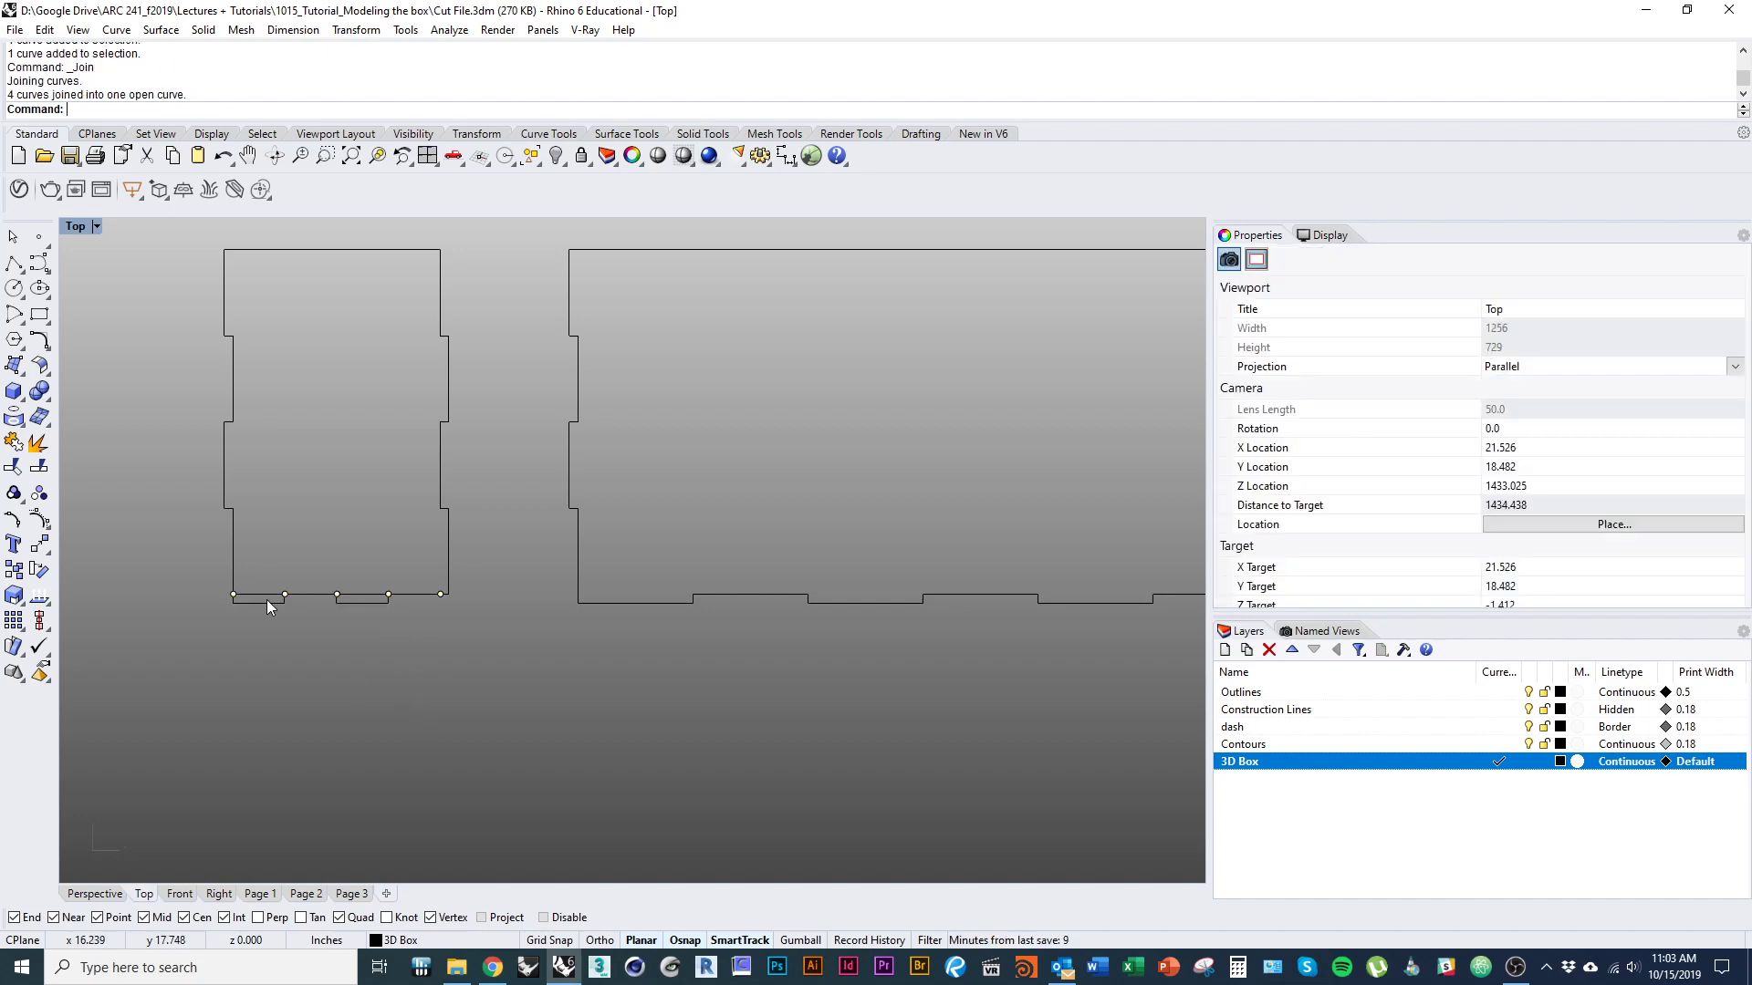
Delete the leftover inner segments across the narrow panel's two bottom tabs.
{"action": "left_click", "coordinate": [265, 596]}
{"action": "type", "text": "d"}
{"action": "key", "text": "space"}
{"action": "left_click", "coordinate": [370, 597]}
{"action": "type", "text": "d"}
{"action": "key", "text": "space"}
Delete the five division points along the narrow panel's bottom edge.
{"action": "right_click_drag", "start_coordinate": [362, 680], "coordinate": [314, 693]}
{"action": "scroll", "coordinate": [310, 694], "scroll_direction": "down", "scroll_amount": 1}
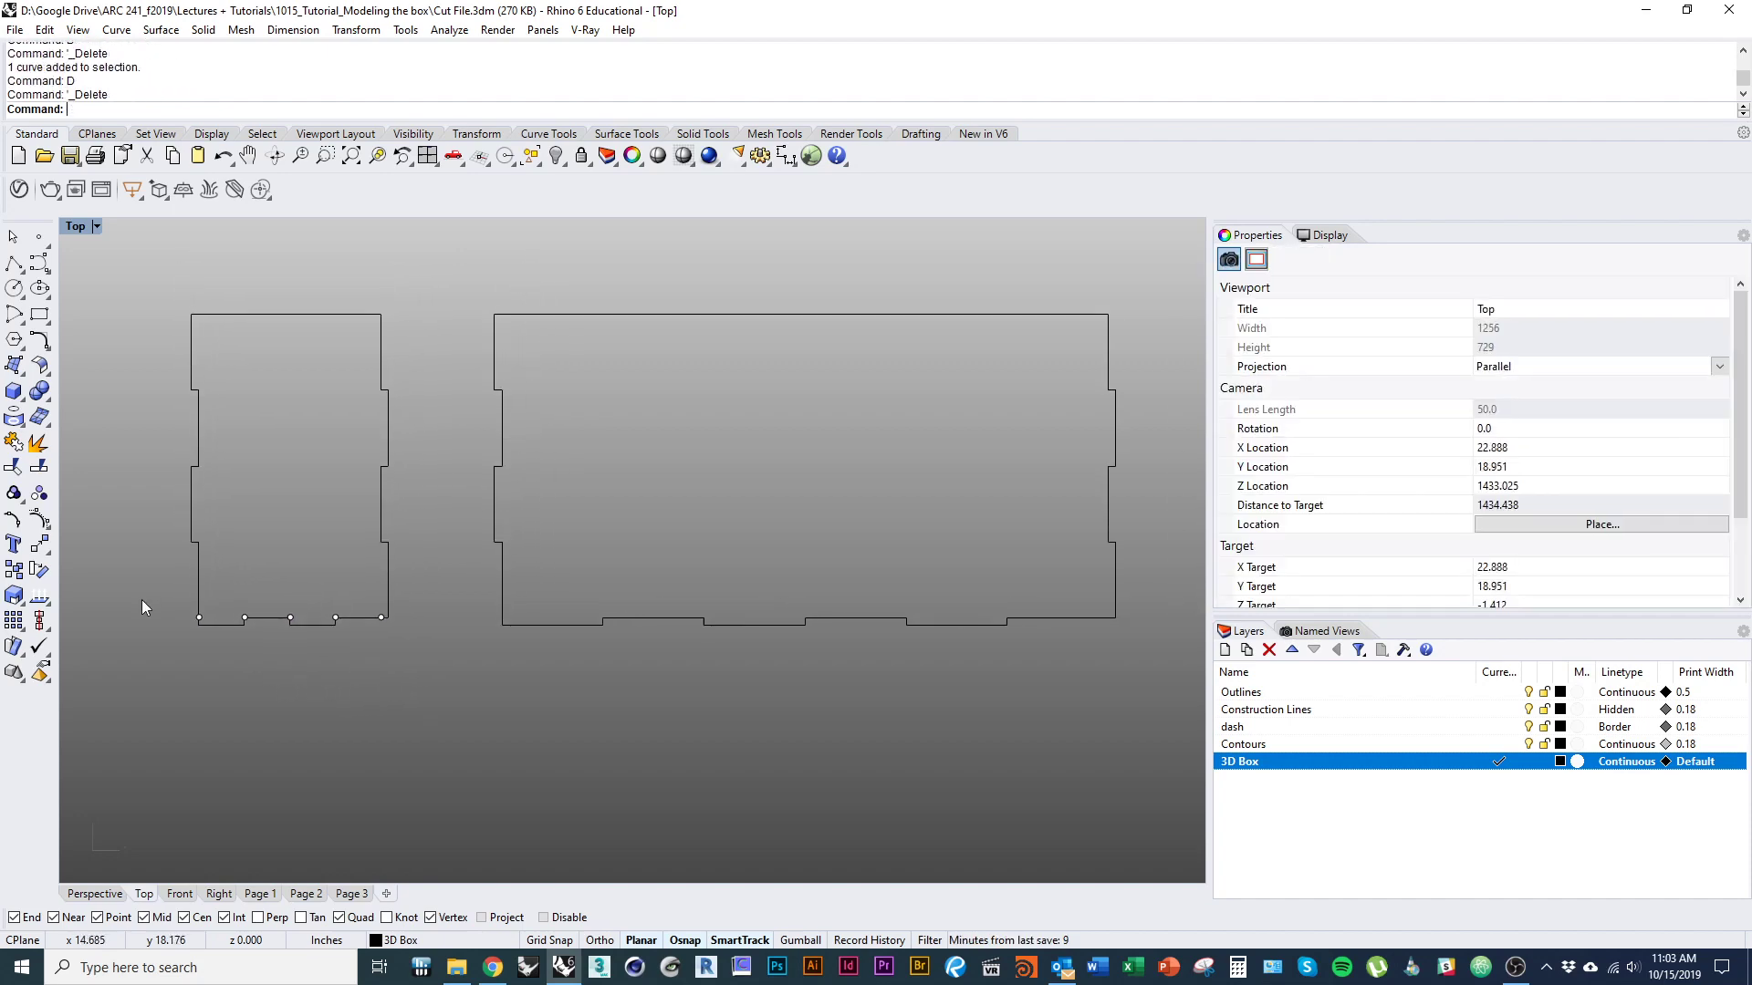
{"action": "left_click_drag", "start_coordinate": [141, 607], "coordinate": [418, 631]}
{"action": "type", "text": "d"}
{"action": "key", "text": "space"}
{"action": "scroll", "coordinate": [268, 707], "scroll_direction": "down", "scroll_amount": 1}
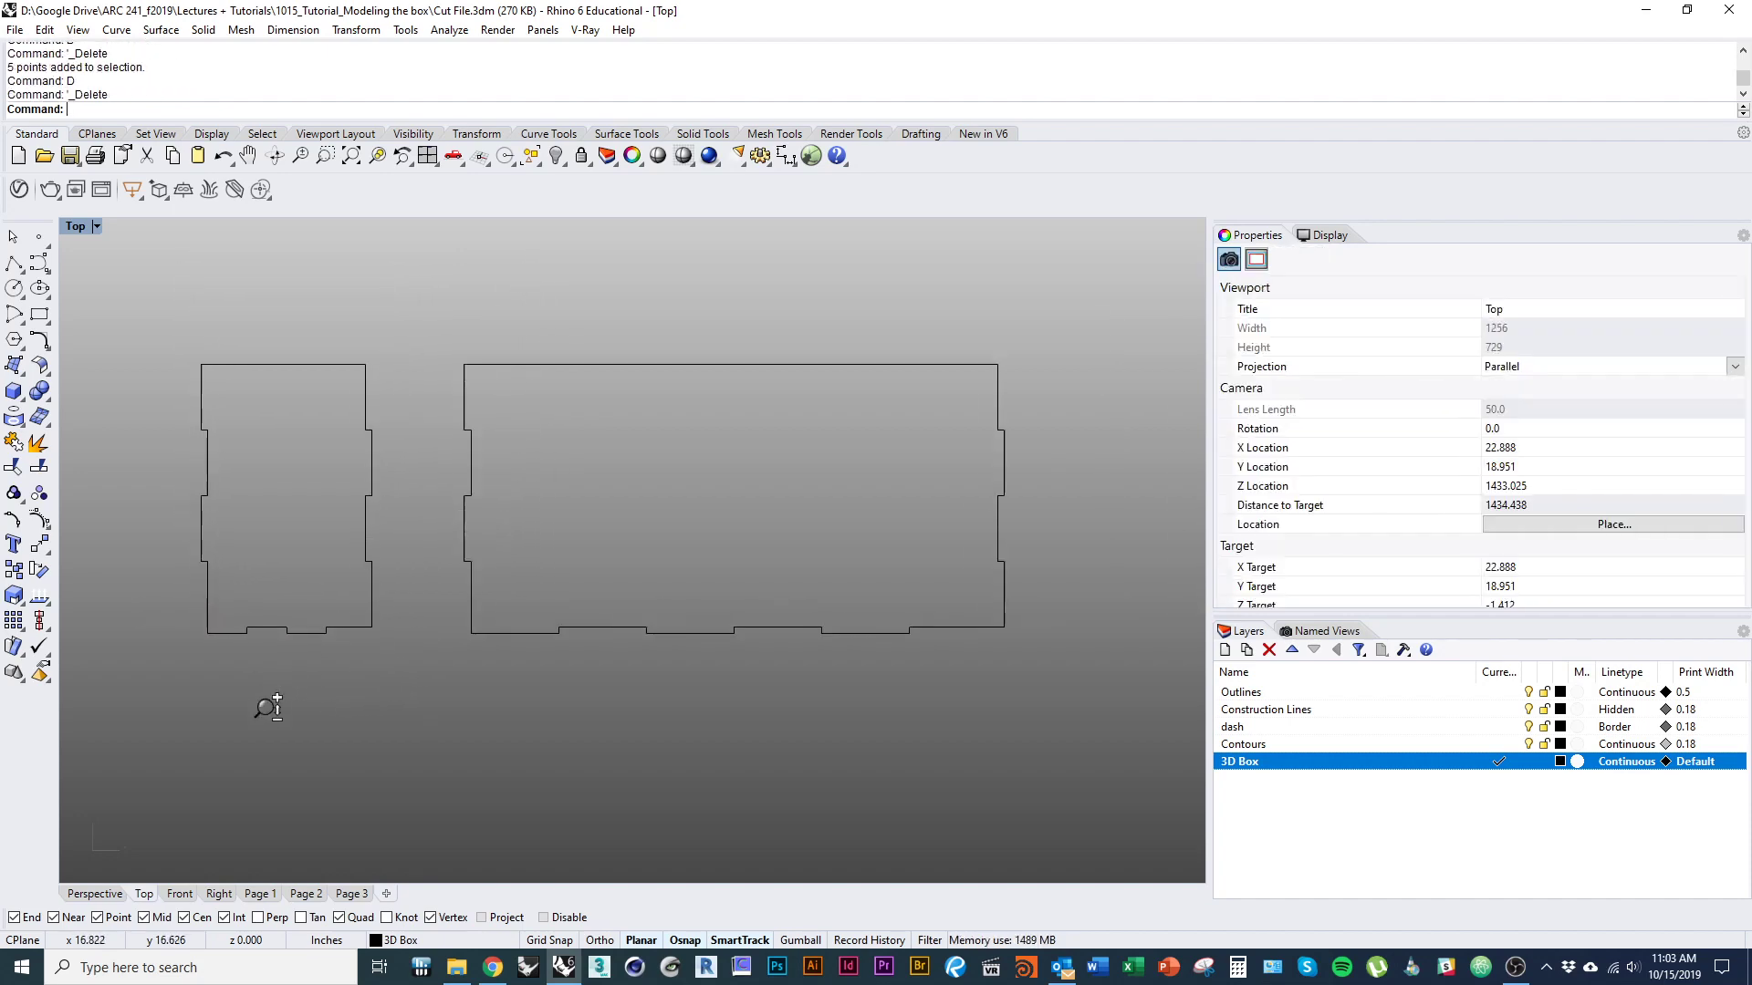
Bring the plain 10 × 3 inch rectangle down beneath the wide tabbed panel.
{"action": "scroll", "coordinate": [267, 707], "scroll_direction": "down", "scroll_amount": 1}
{"action": "right_click_drag", "start_coordinate": [361, 691], "coordinate": [257, 678]}
{"action": "scroll", "coordinate": [256, 677], "scroll_direction": "down", "scroll_amount": 2}
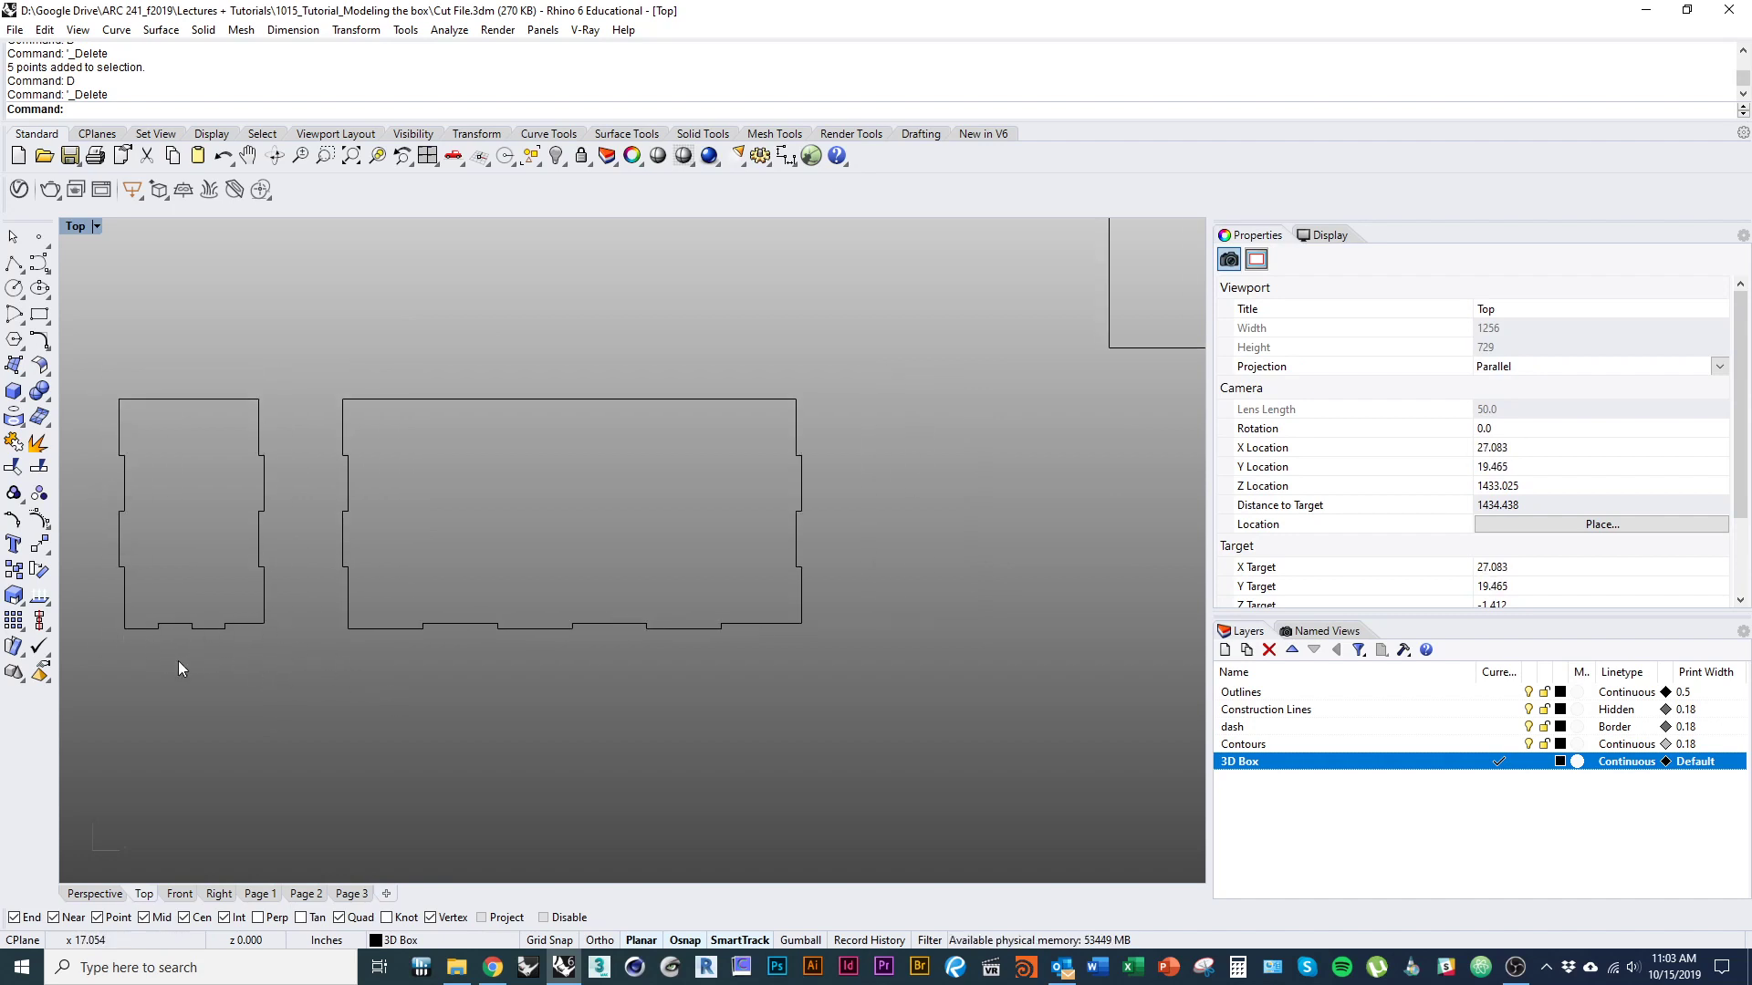
{"action": "right_click_drag", "start_coordinate": [192, 675], "coordinate": [231, 698]}
{"action": "scroll", "coordinate": [232, 698], "scroll_direction": "down", "scroll_amount": 3}
{"action": "right_click_drag", "start_coordinate": [246, 701], "coordinate": [77, 680]}
{"action": "right_click_drag", "start_coordinate": [882, 465], "coordinate": [1011, 439]}
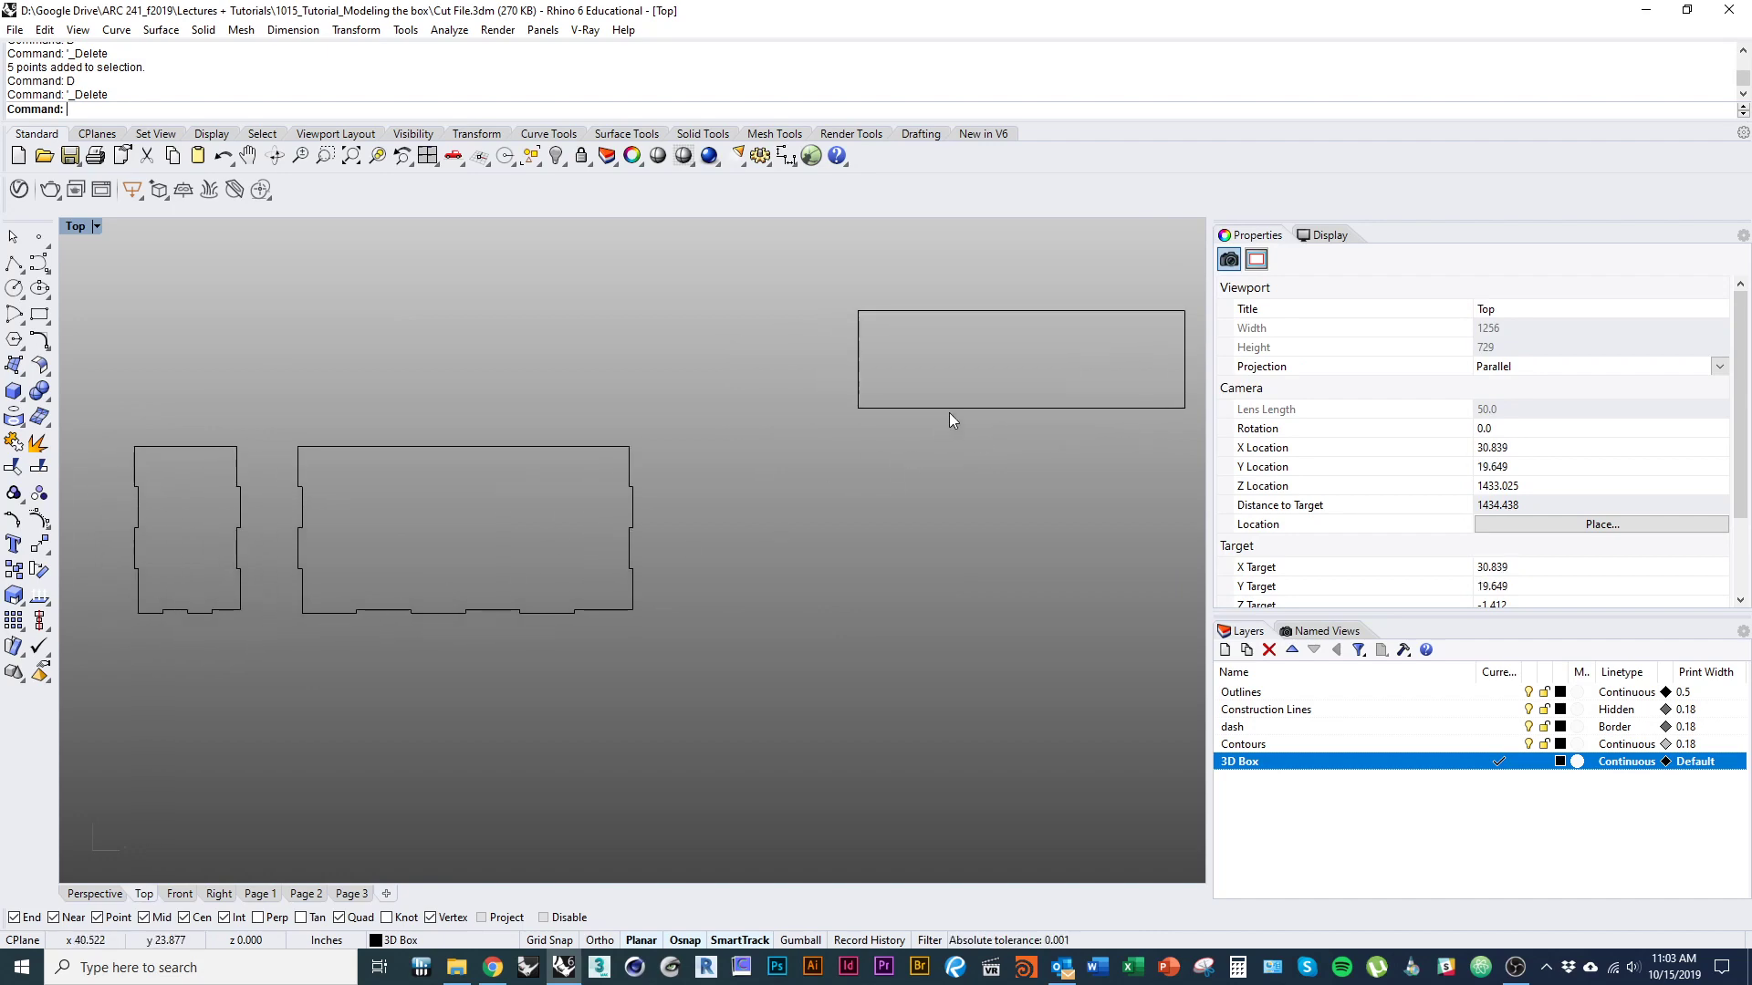
{"action": "left_click_drag", "start_coordinate": [952, 409], "coordinate": [399, 740]}
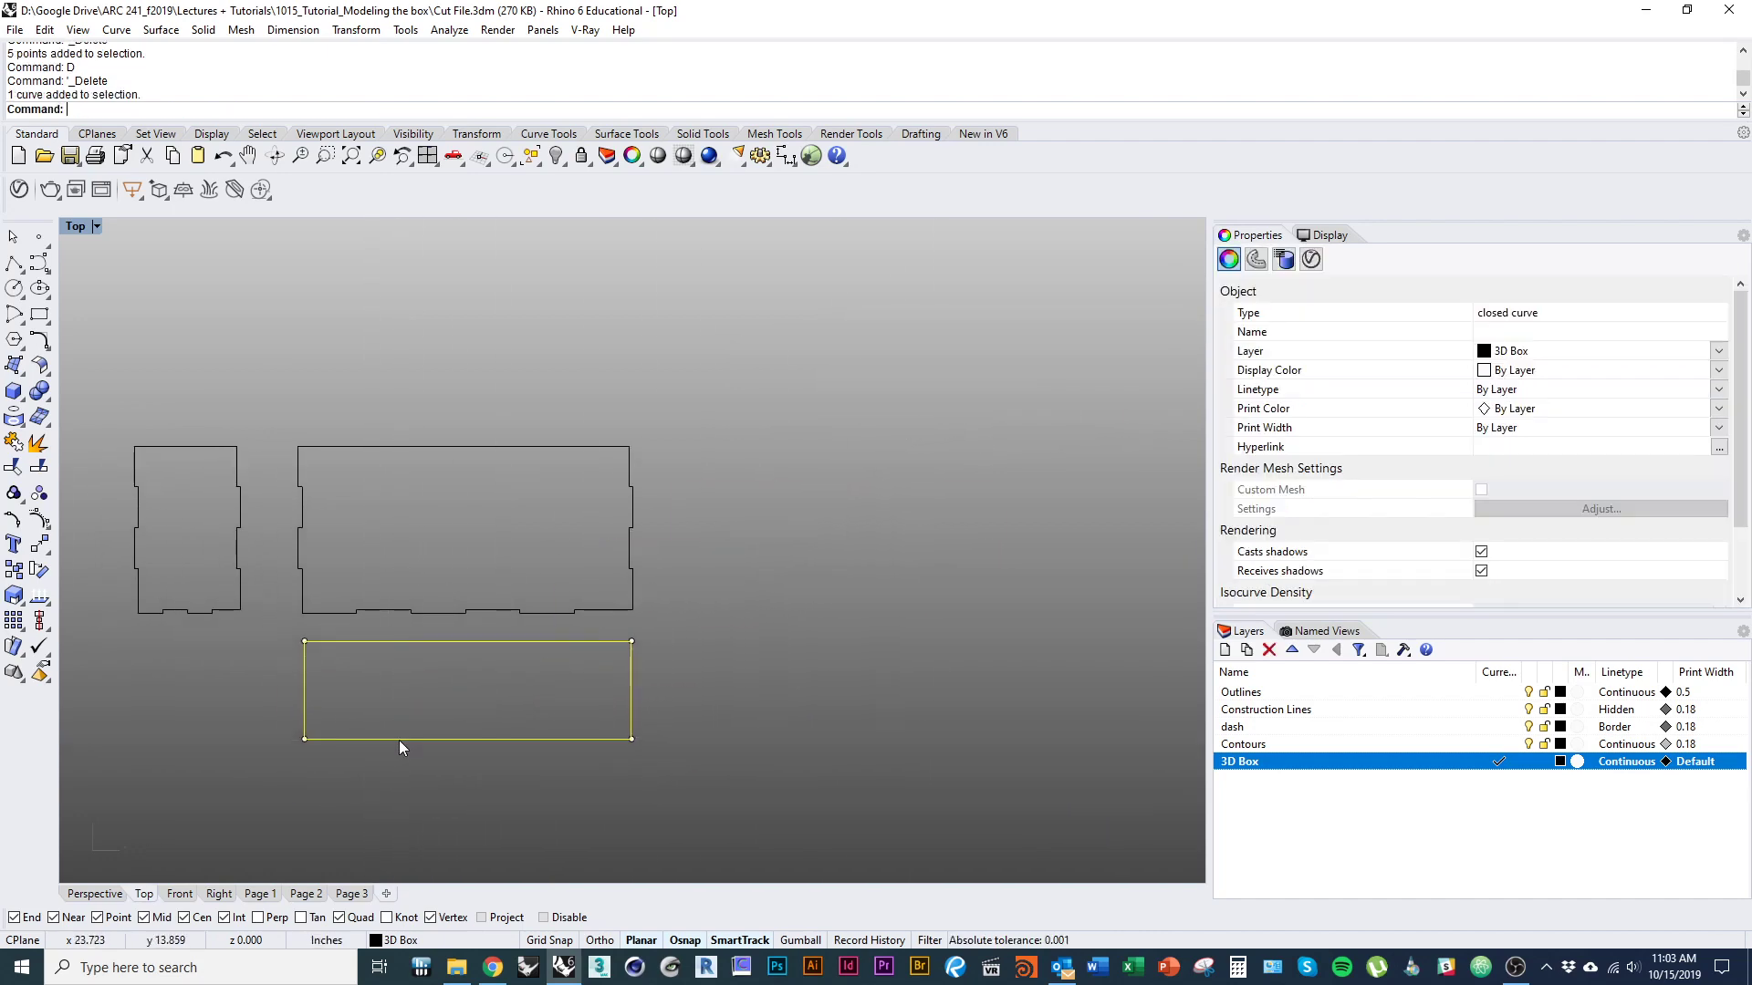
Align the plain rectangle with the wide panel's lower-left corner and shift it straight down to leave a gap between them.
{"action": "type", "text": "m"}
{"action": "key", "text": "Return"}
{"action": "scroll", "coordinate": [321, 664], "scroll_direction": "up", "scroll_amount": 5}
{"action": "left_click", "coordinate": [277, 610]}
{"action": "left_click", "coordinate": [272, 542]}
{"action": "scroll", "coordinate": [407, 573], "scroll_direction": "down", "scroll_amount": 5}
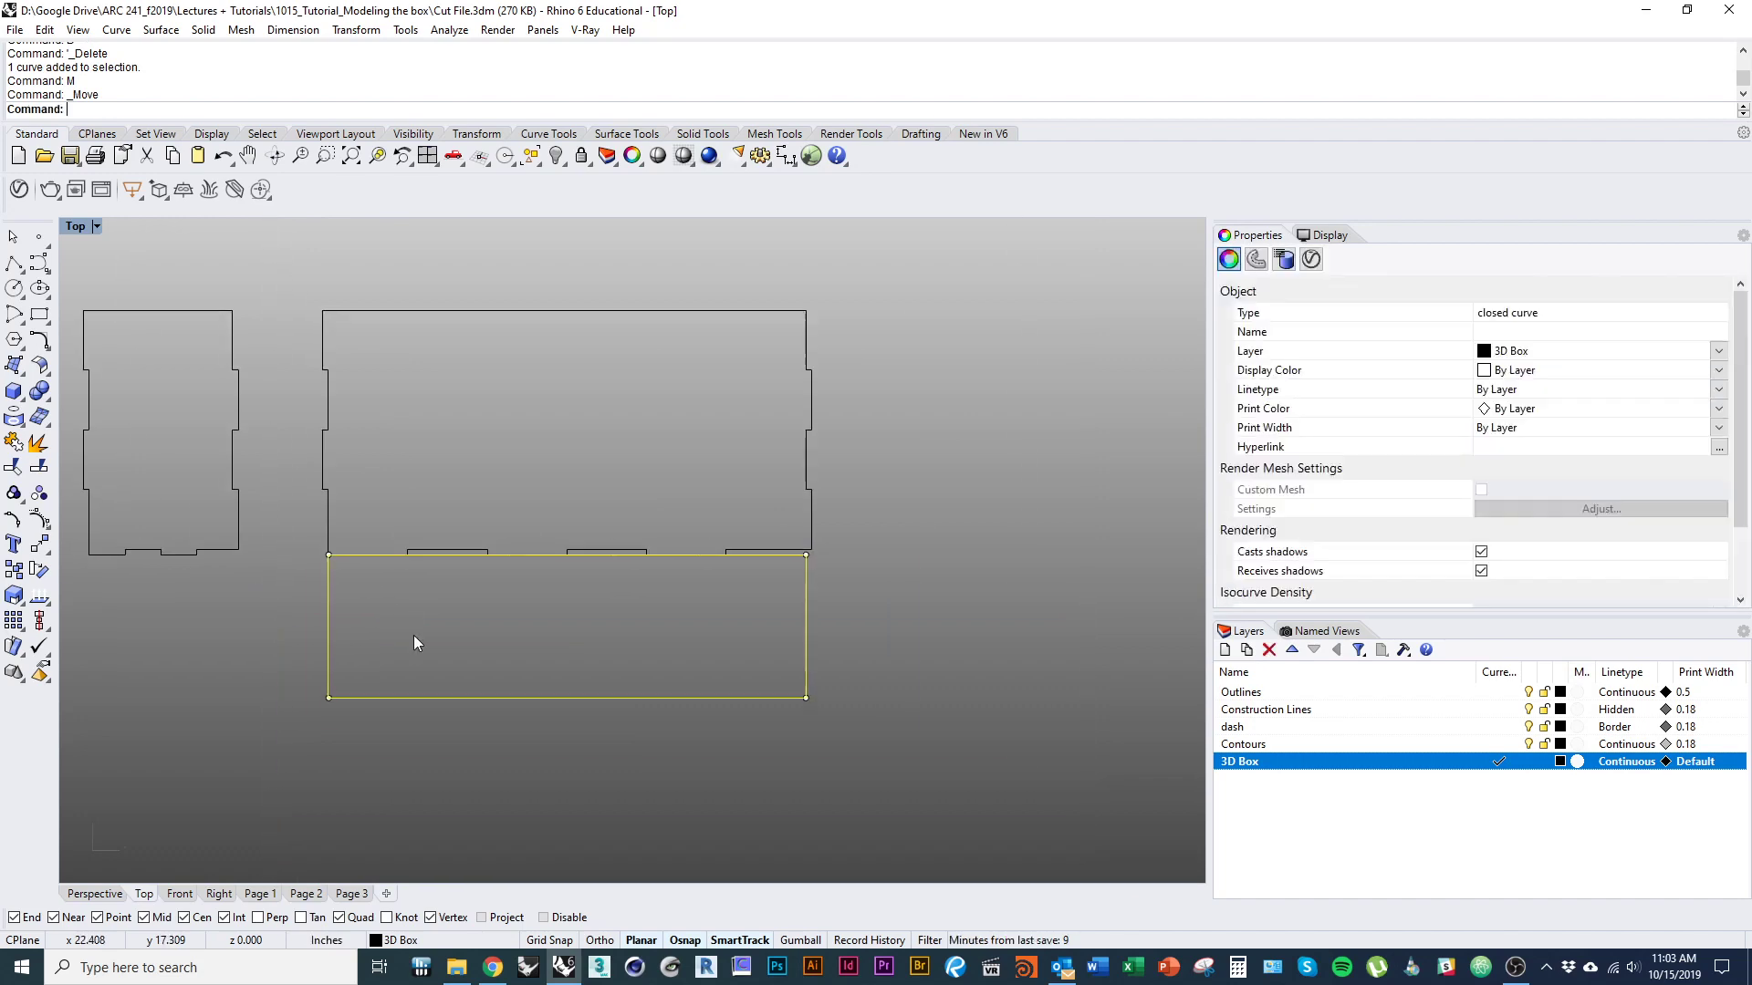
{"action": "left_click_drag", "start_coordinate": [458, 698], "coordinate": [458, 737], "text": "shift"}
{"action": "left_click", "coordinate": [451, 682]}
Explode the plain rectangle into separate edge lines.
{"action": "left_click", "coordinate": [529, 593]}
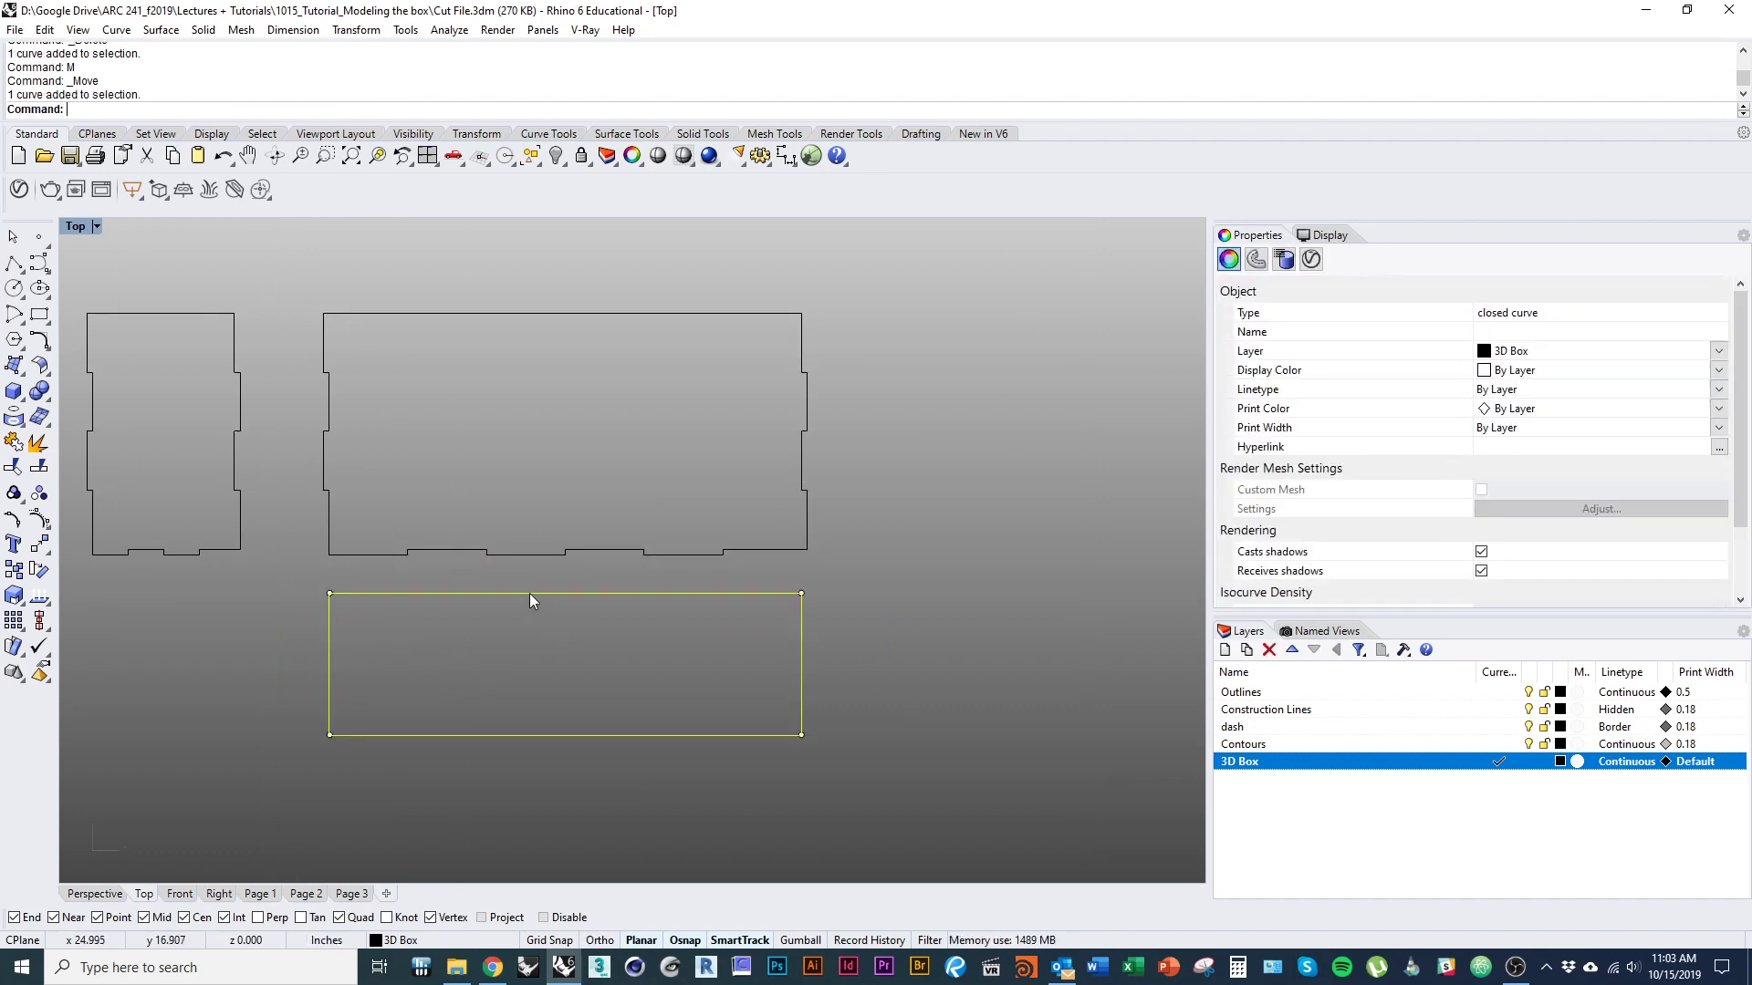
{"action": "type", "text": "explode"}
{"action": "key", "text": "Return"}
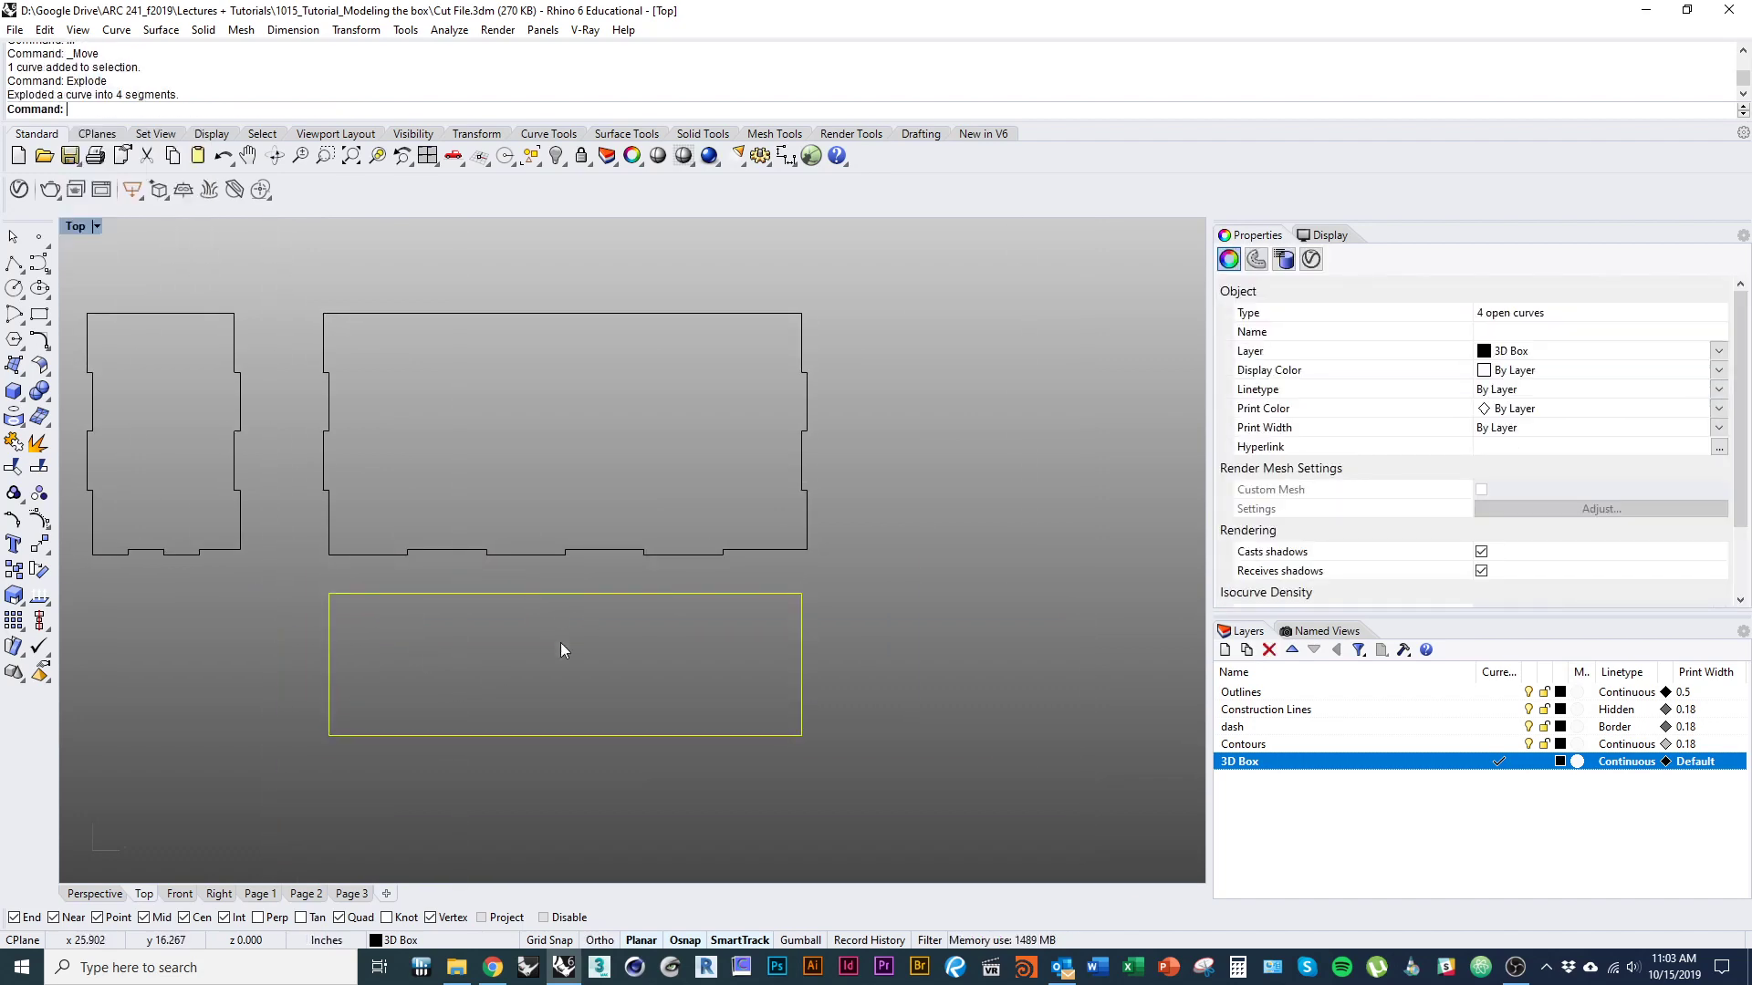
{"action": "left_click", "coordinate": [562, 646]}
Try to rotate the narrow panel 180° about its lower-right corner.
{"action": "right_click_drag", "start_coordinate": [587, 685], "coordinate": [809, 672]}
{"action": "left_click_drag", "start_coordinate": [509, 536], "coordinate": [298, 248]}
{"action": "type", "text": "ro"}
{"action": "key", "text": "Return"}
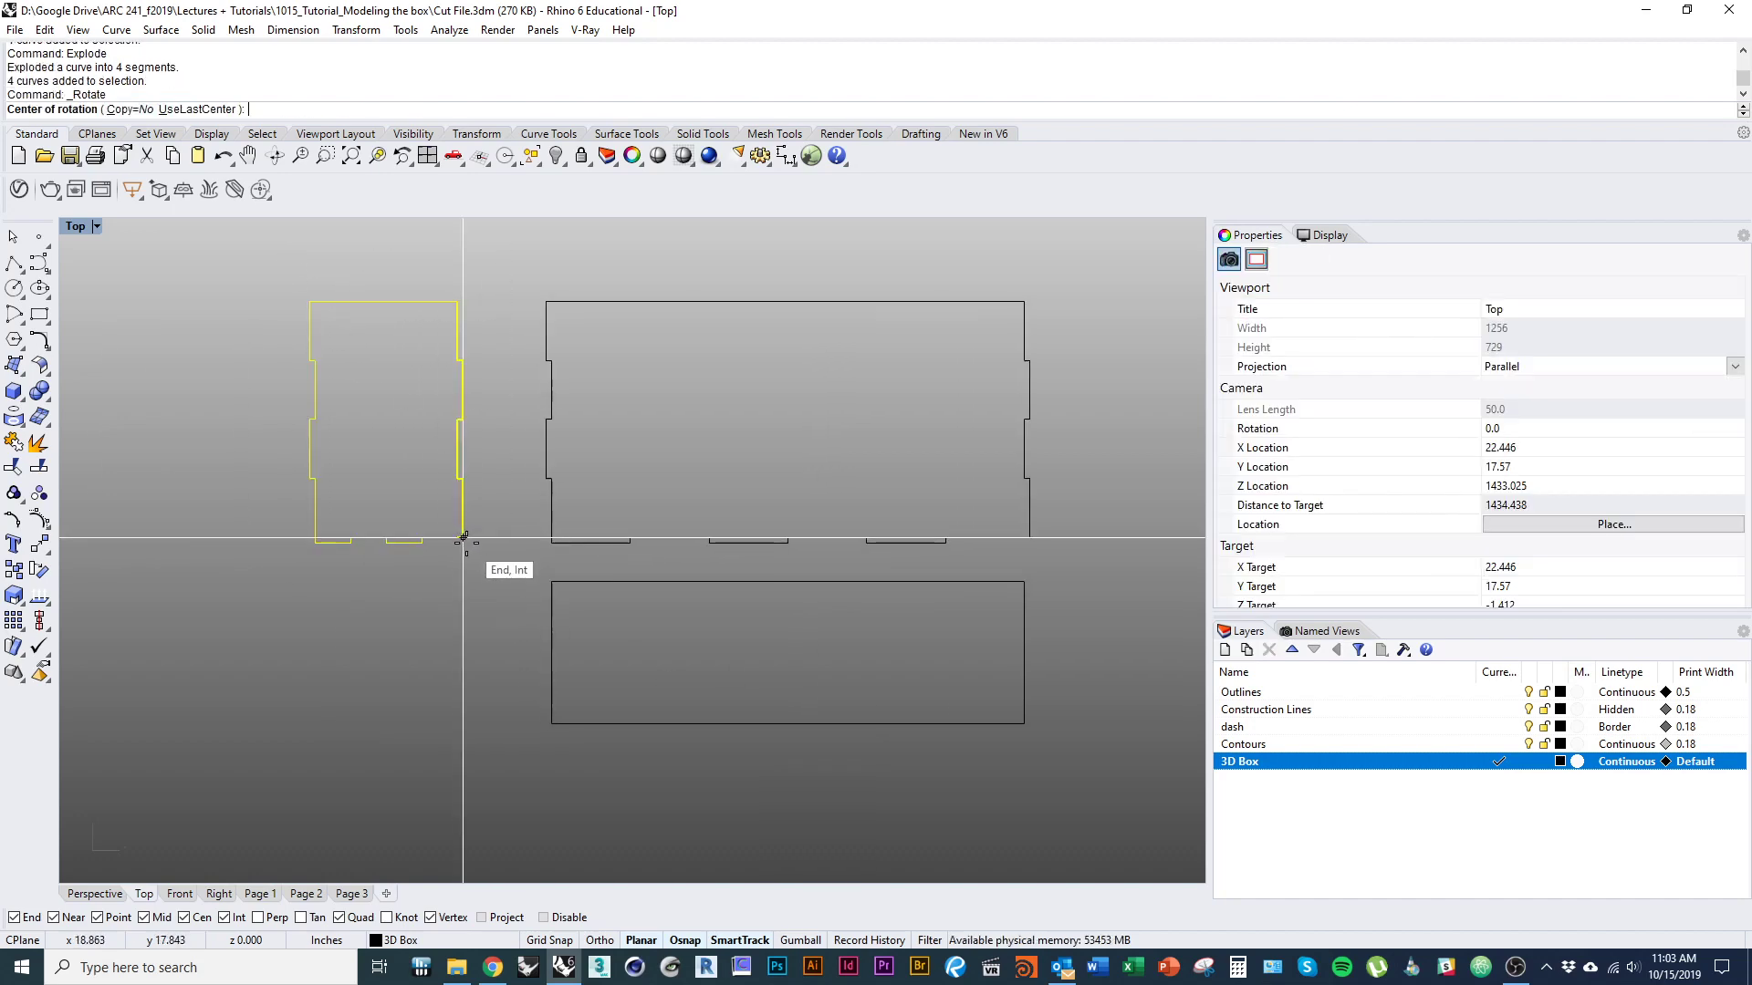
{"action": "left_click", "coordinate": [456, 538]}
{"action": "left_click", "coordinate": [440, 290], "text": "shift"}
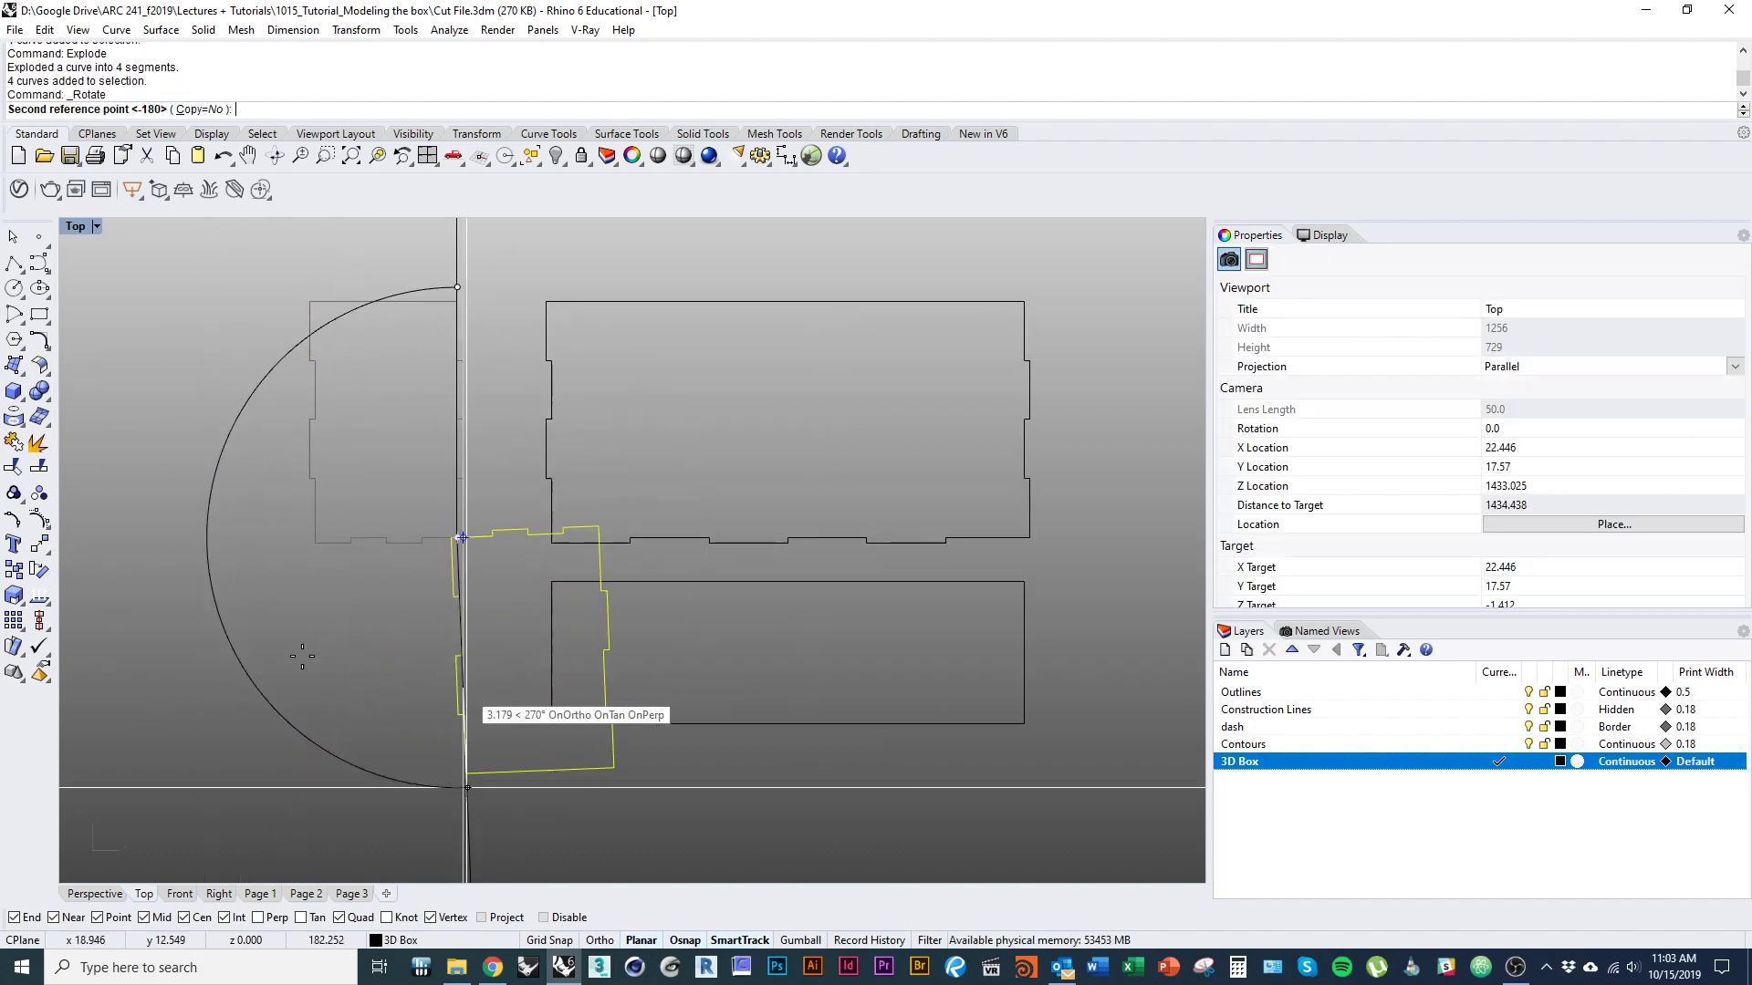
{"action": "left_click", "coordinate": [410, 686]}
{"action": "key", "text": "ctrl+z"}
Rotate the narrow panel 90° counter-clockwise about its lower-left corner so its tabbed bottom edge faces right.
{"action": "key", "text": "Return"}
{"action": "left_click", "coordinate": [314, 544]}
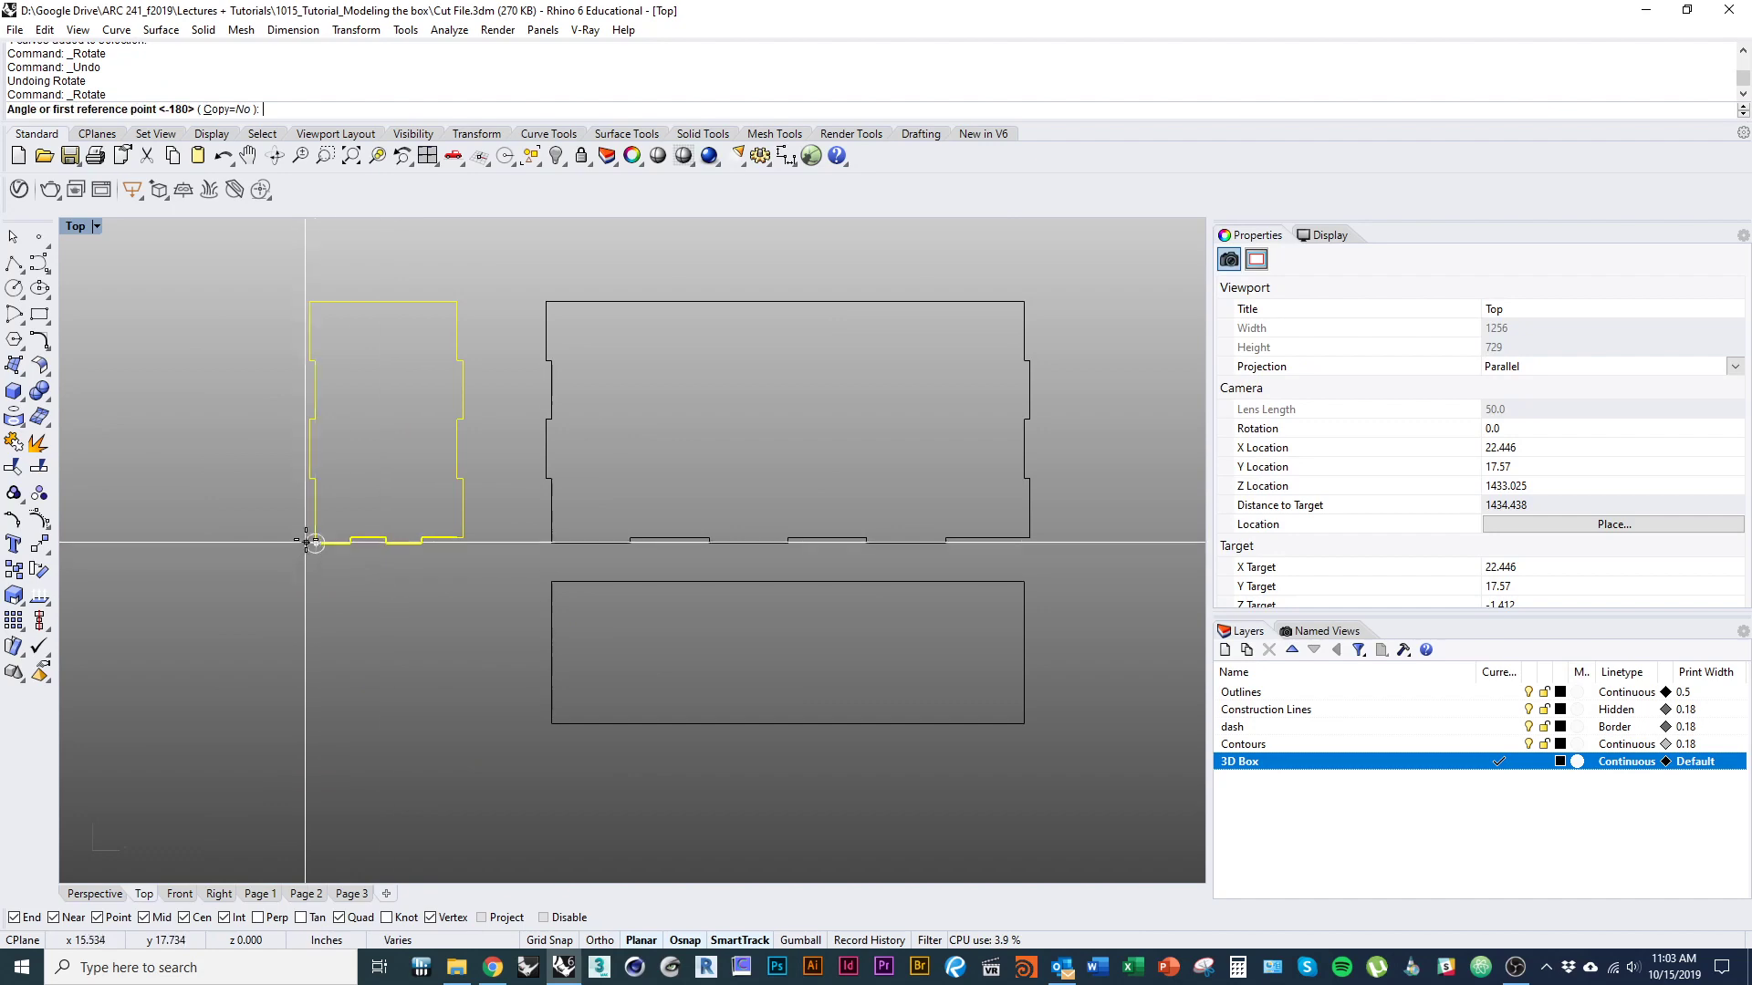
{"action": "left_click", "coordinate": [315, 409]}
{"action": "left_click", "coordinate": [150, 540]}
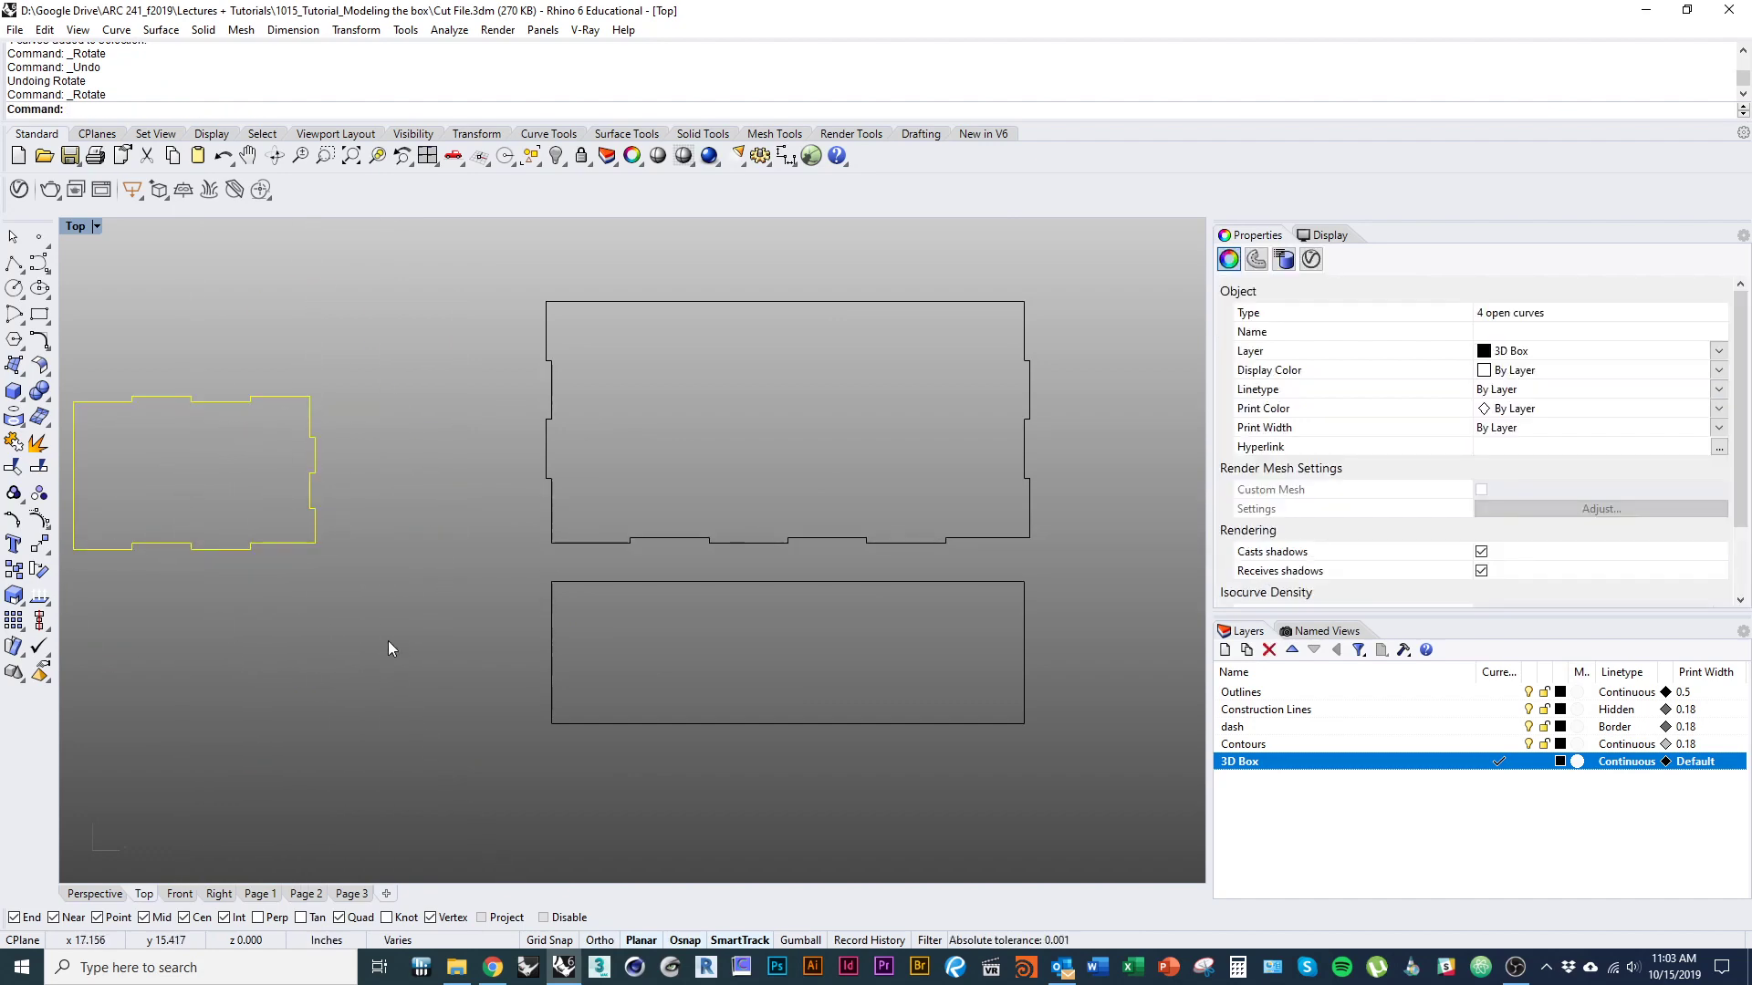
Move the rotated narrow panel to the left of the plain rectangle, level with its bottom edge and with a gap between them.
{"action": "type", "text": "m"}
{"action": "key", "text": "Return"}
{"action": "left_click", "coordinate": [316, 544]}
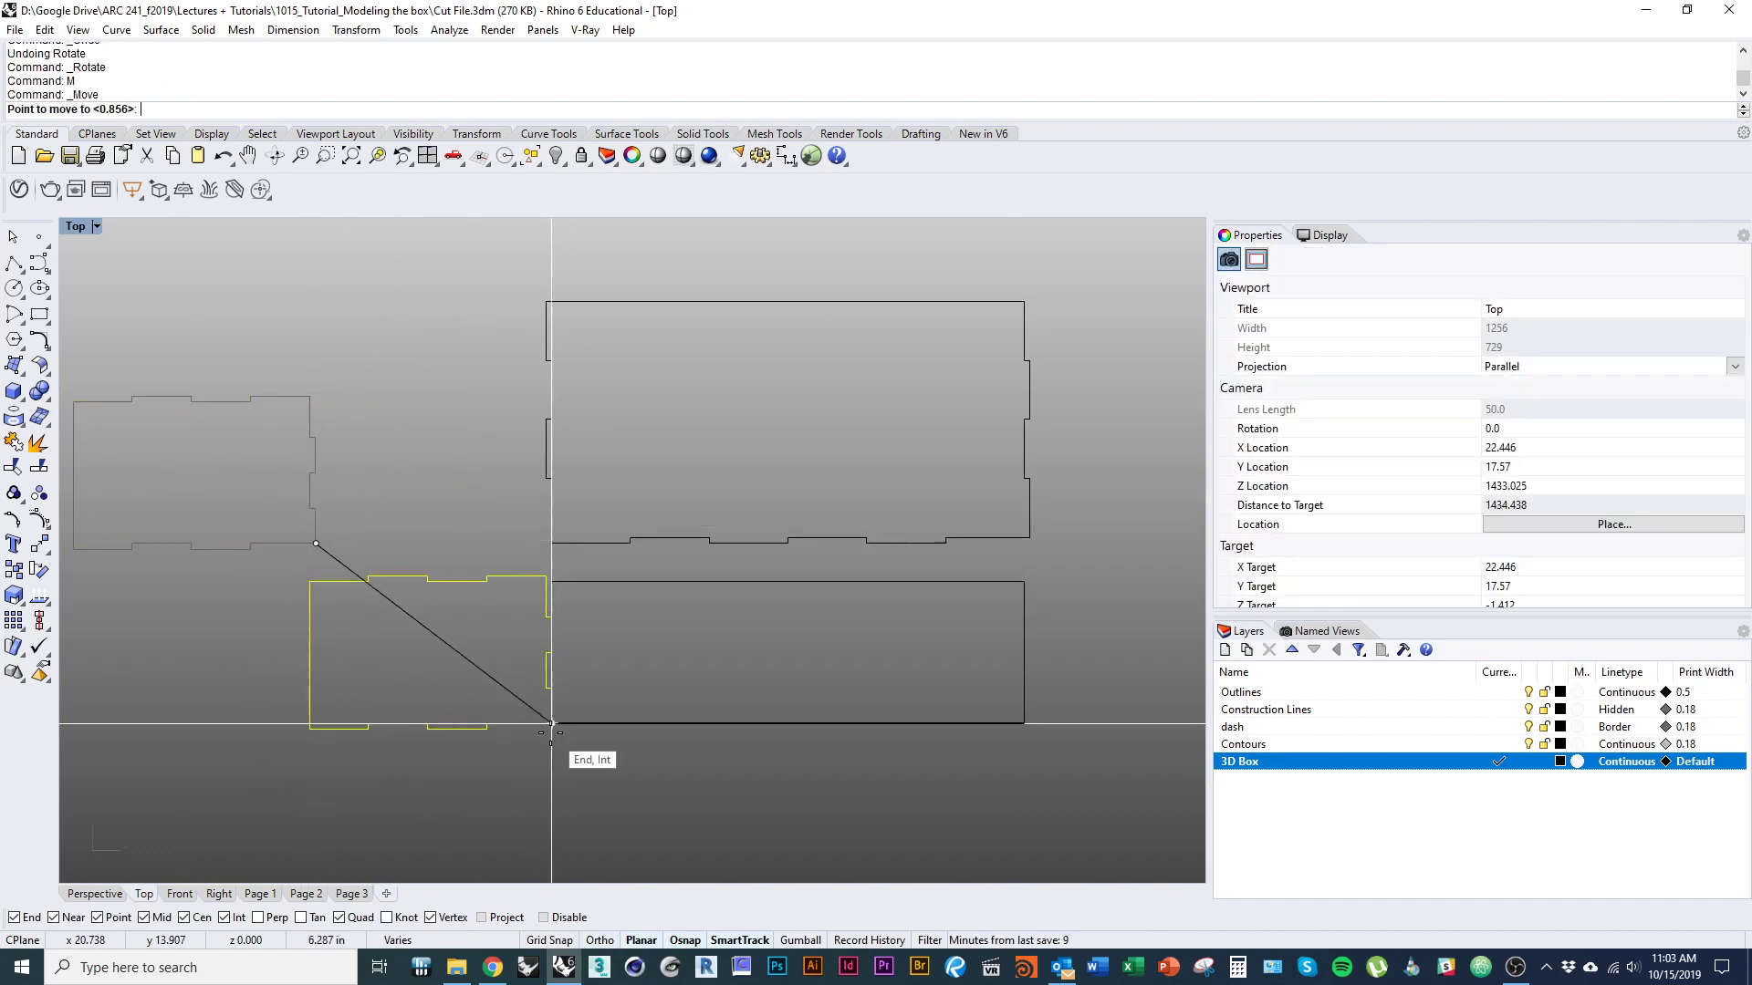
{"action": "left_click", "coordinate": [501, 724]}
{"action": "left_click", "coordinate": [621, 817]}
Divide the plain rectangle's top edge into 6 segments with marker points.
{"action": "right_click_drag", "start_coordinate": [743, 752], "coordinate": [542, 754]}
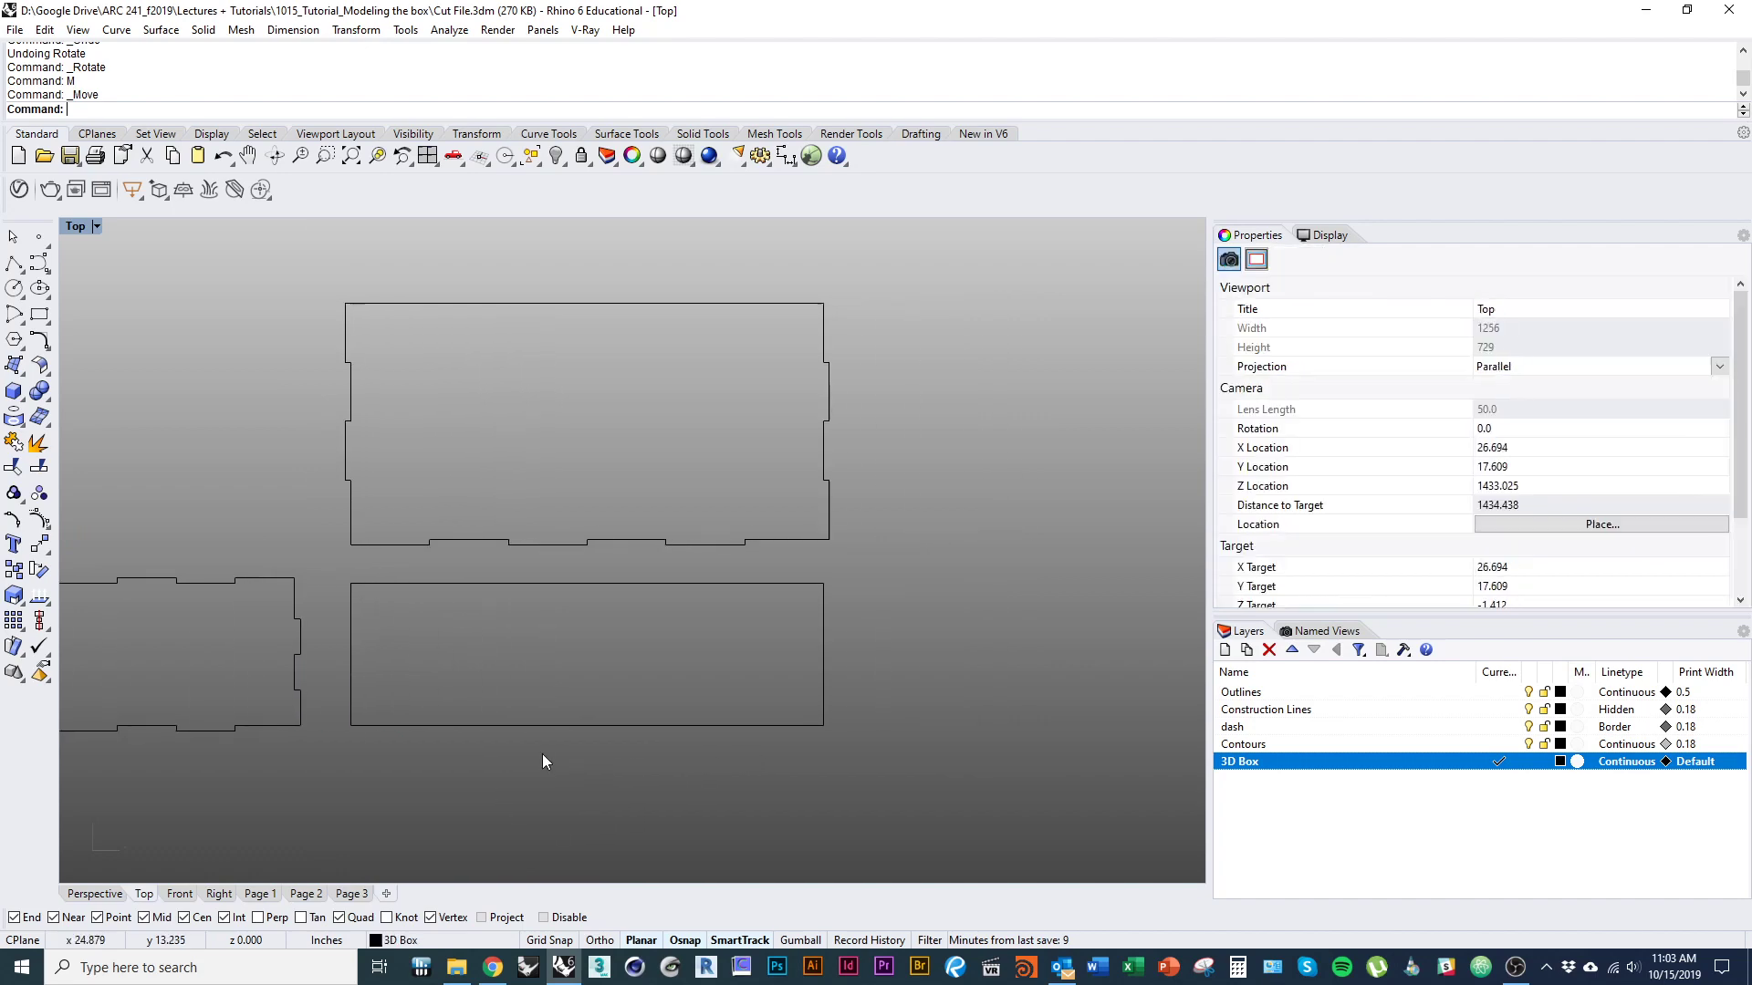
{"action": "left_click", "coordinate": [480, 582]}
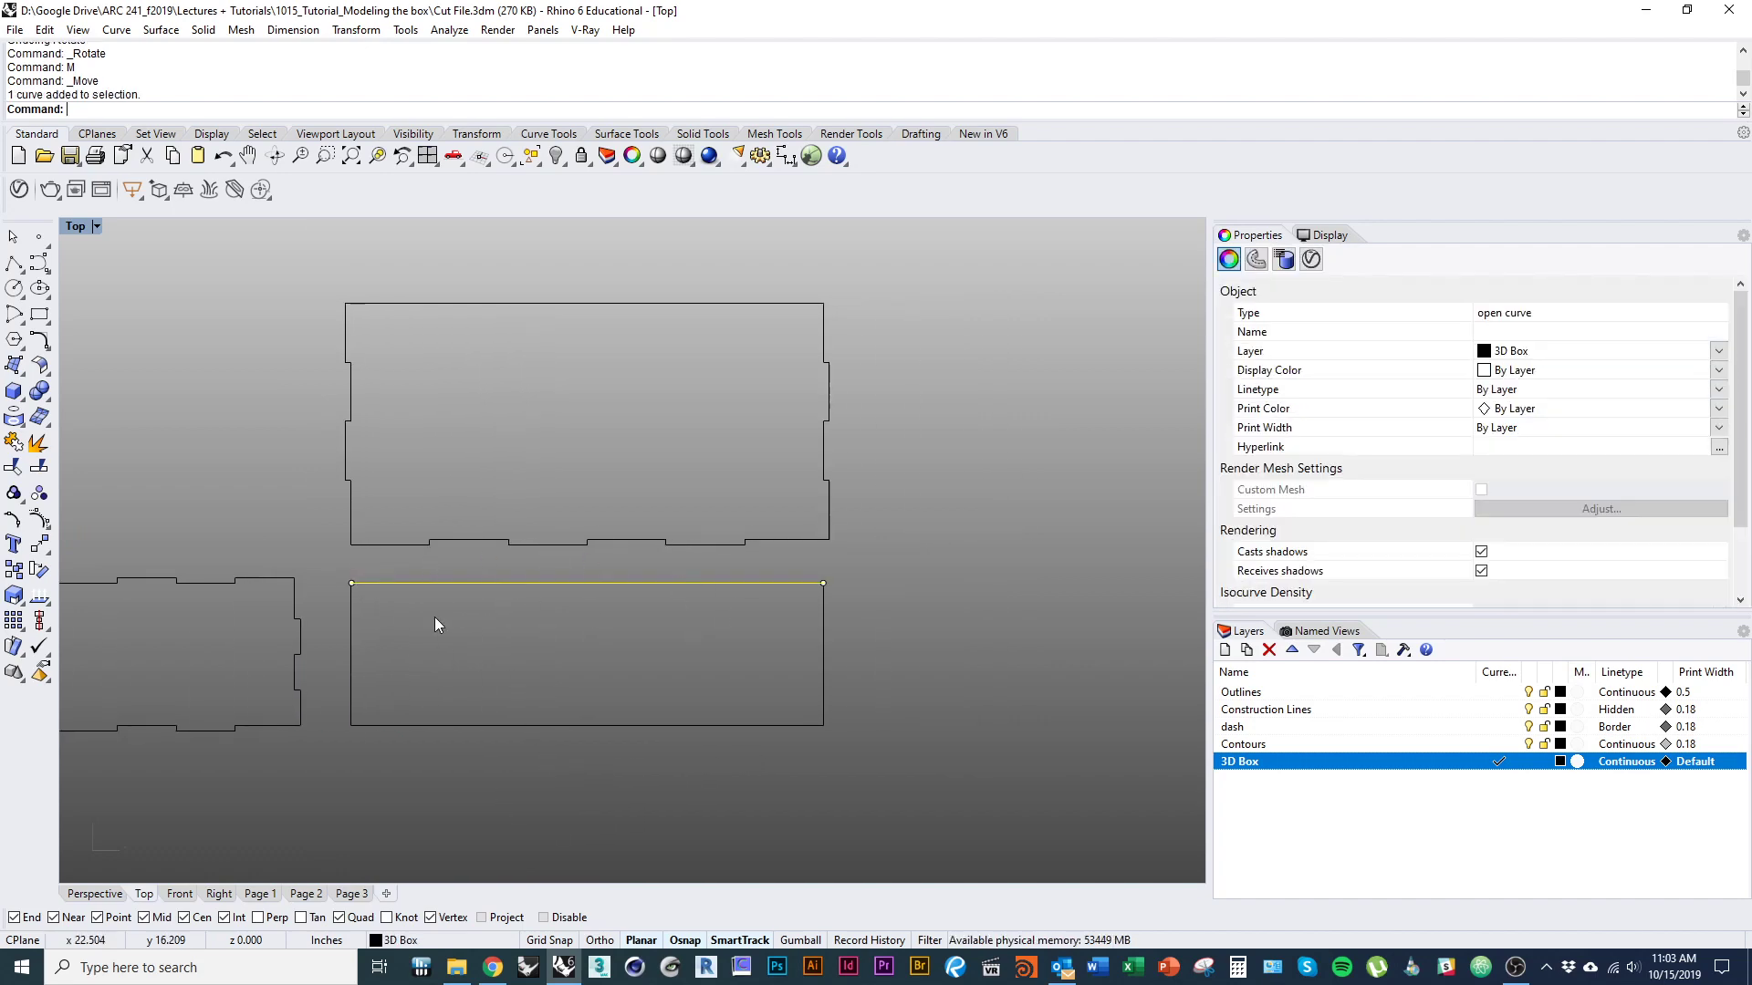
{"action": "type", "text": "Divide"}
{"action": "key", "text": "Return"}
{"action": "type", "text": "6"}
{"action": "key", "text": "Return"}
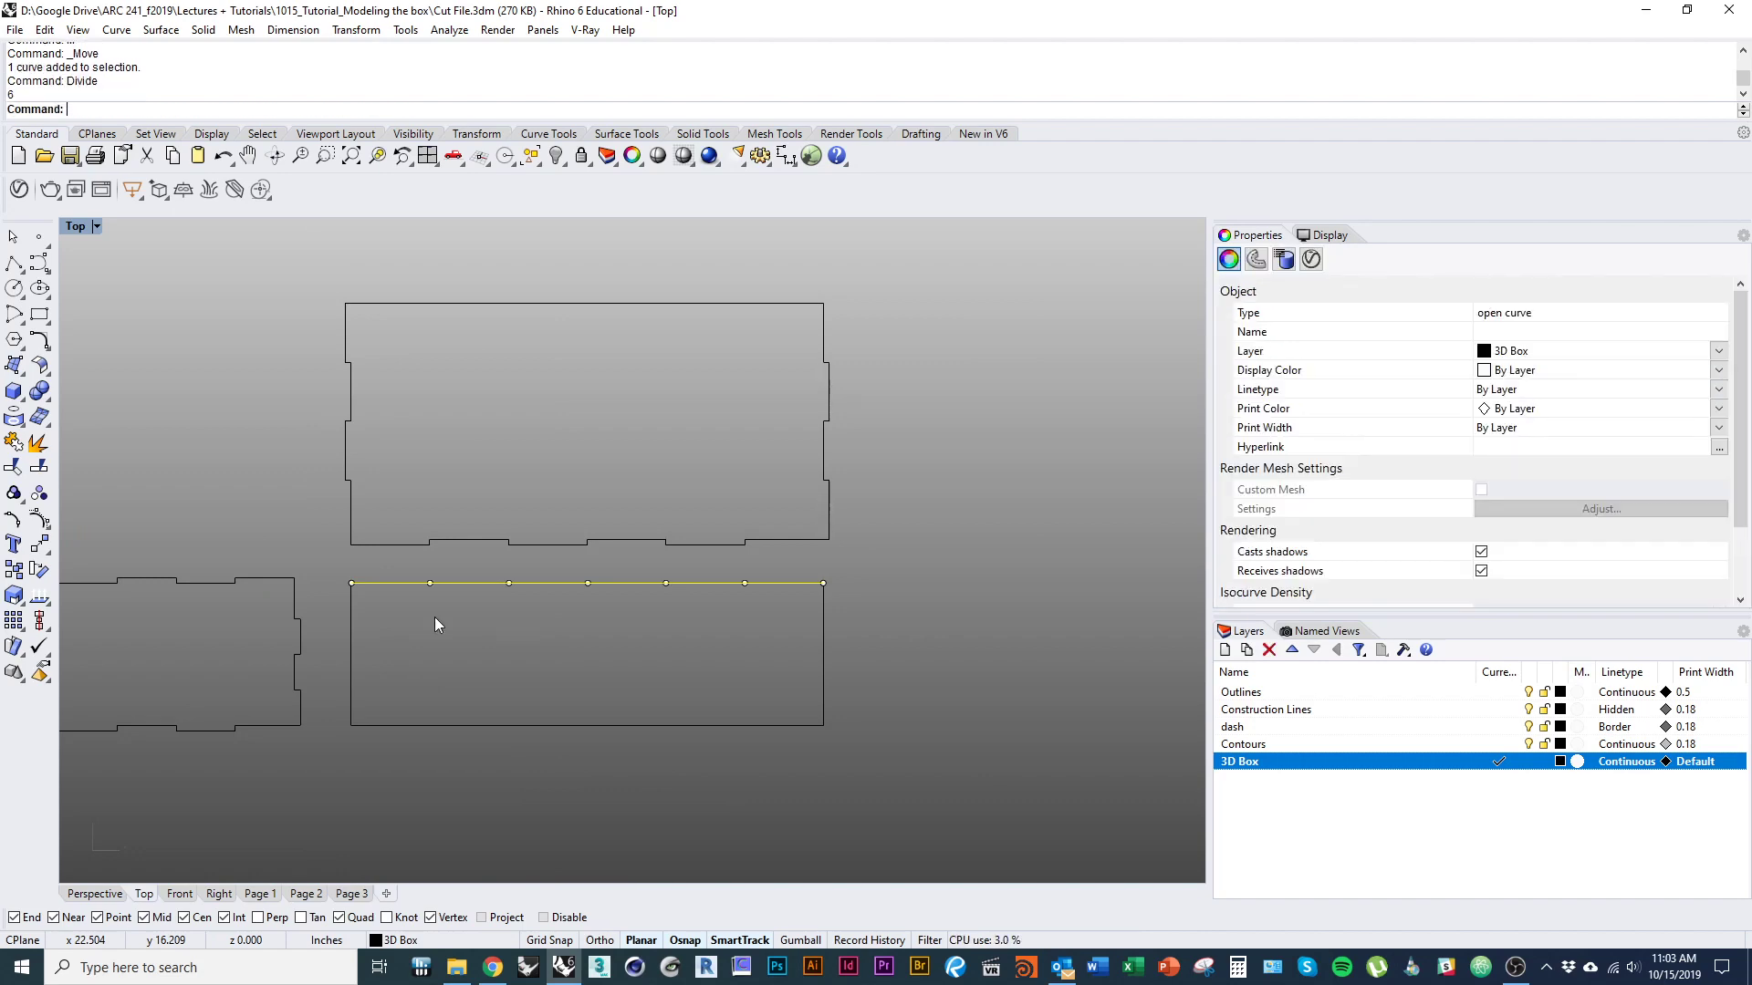
Split the rectangle's top edge at the division points.
{"action": "left_click", "coordinate": [427, 621]}
{"action": "right_click_drag", "start_coordinate": [496, 637], "coordinate": [471, 610]}
{"action": "left_click", "coordinate": [456, 558]}
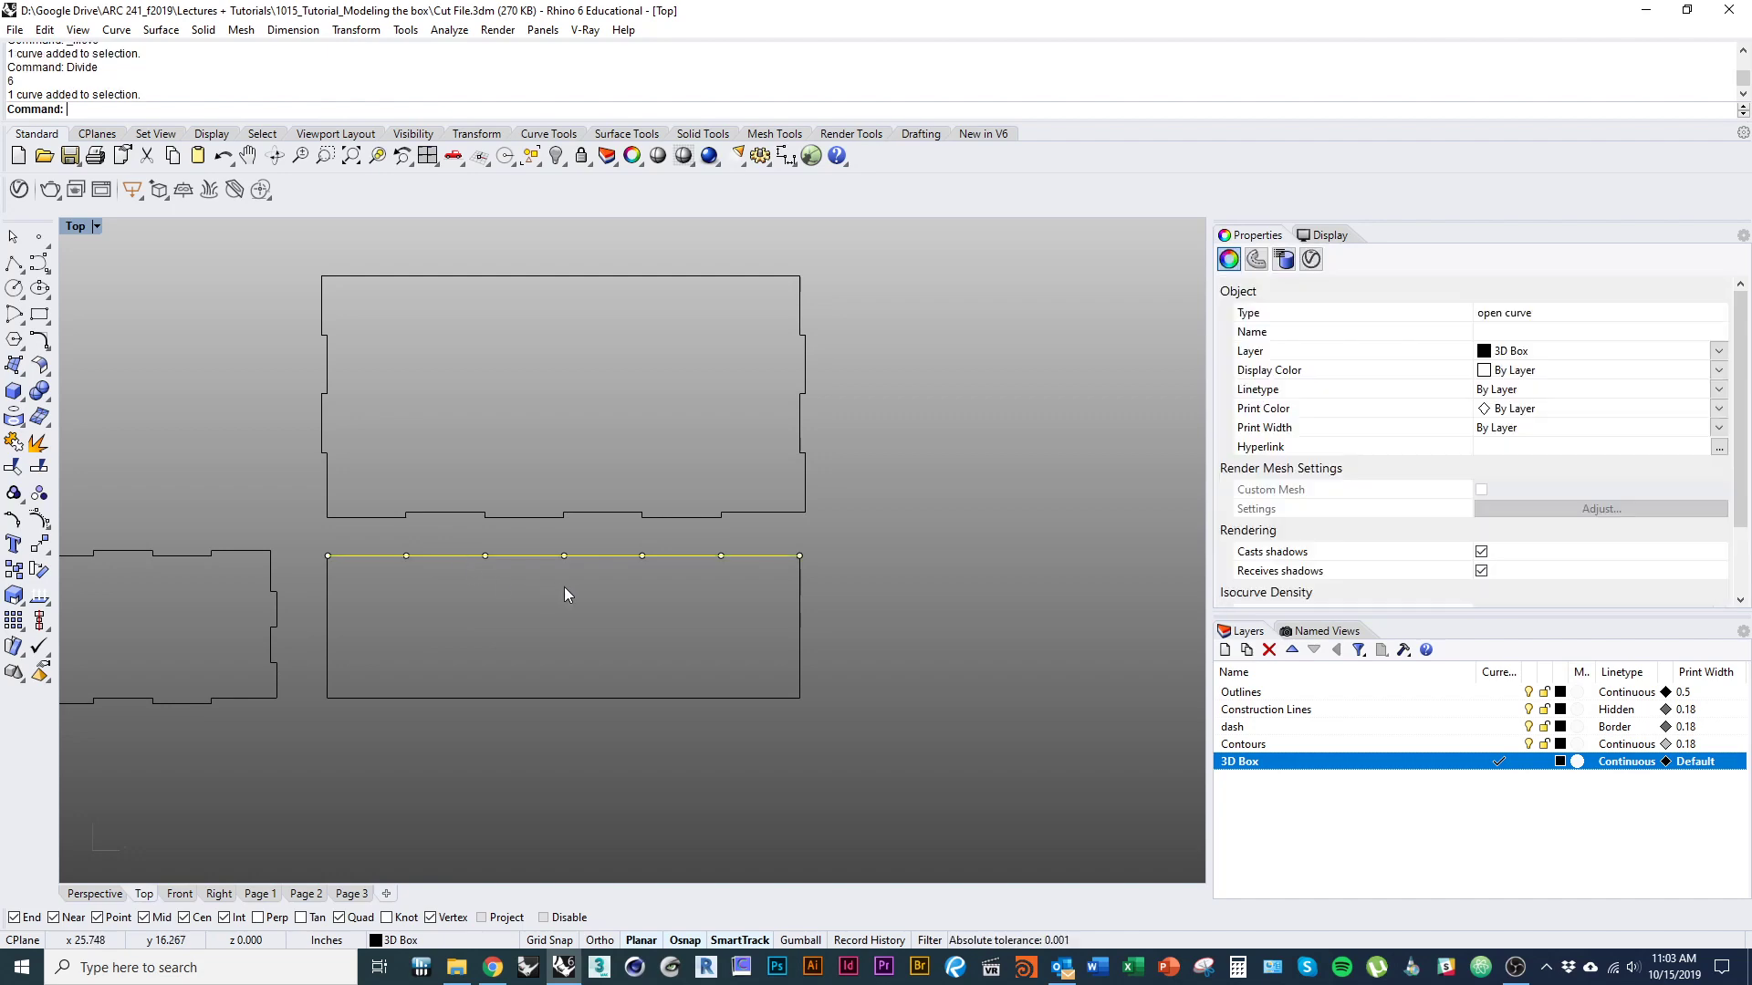
{"action": "type", "text": "Split"}
{"action": "key", "text": "Return"}
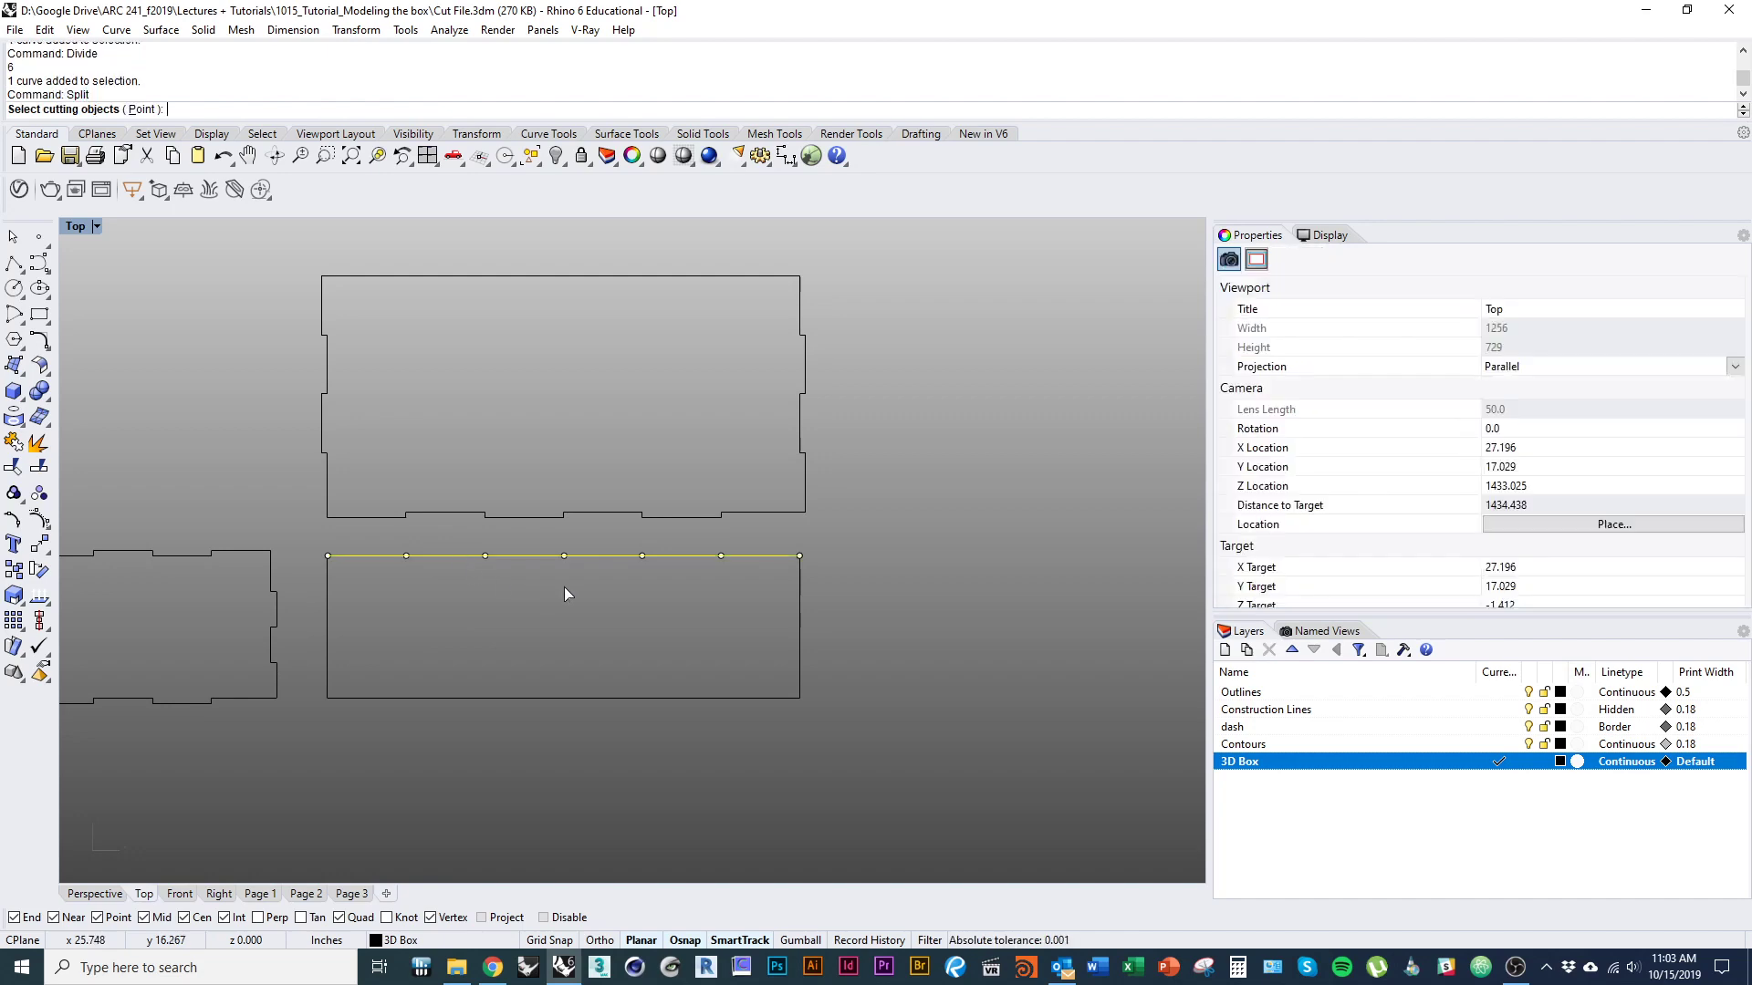
{"action": "left_click_drag", "start_coordinate": [818, 593], "coordinate": [766, 589]}
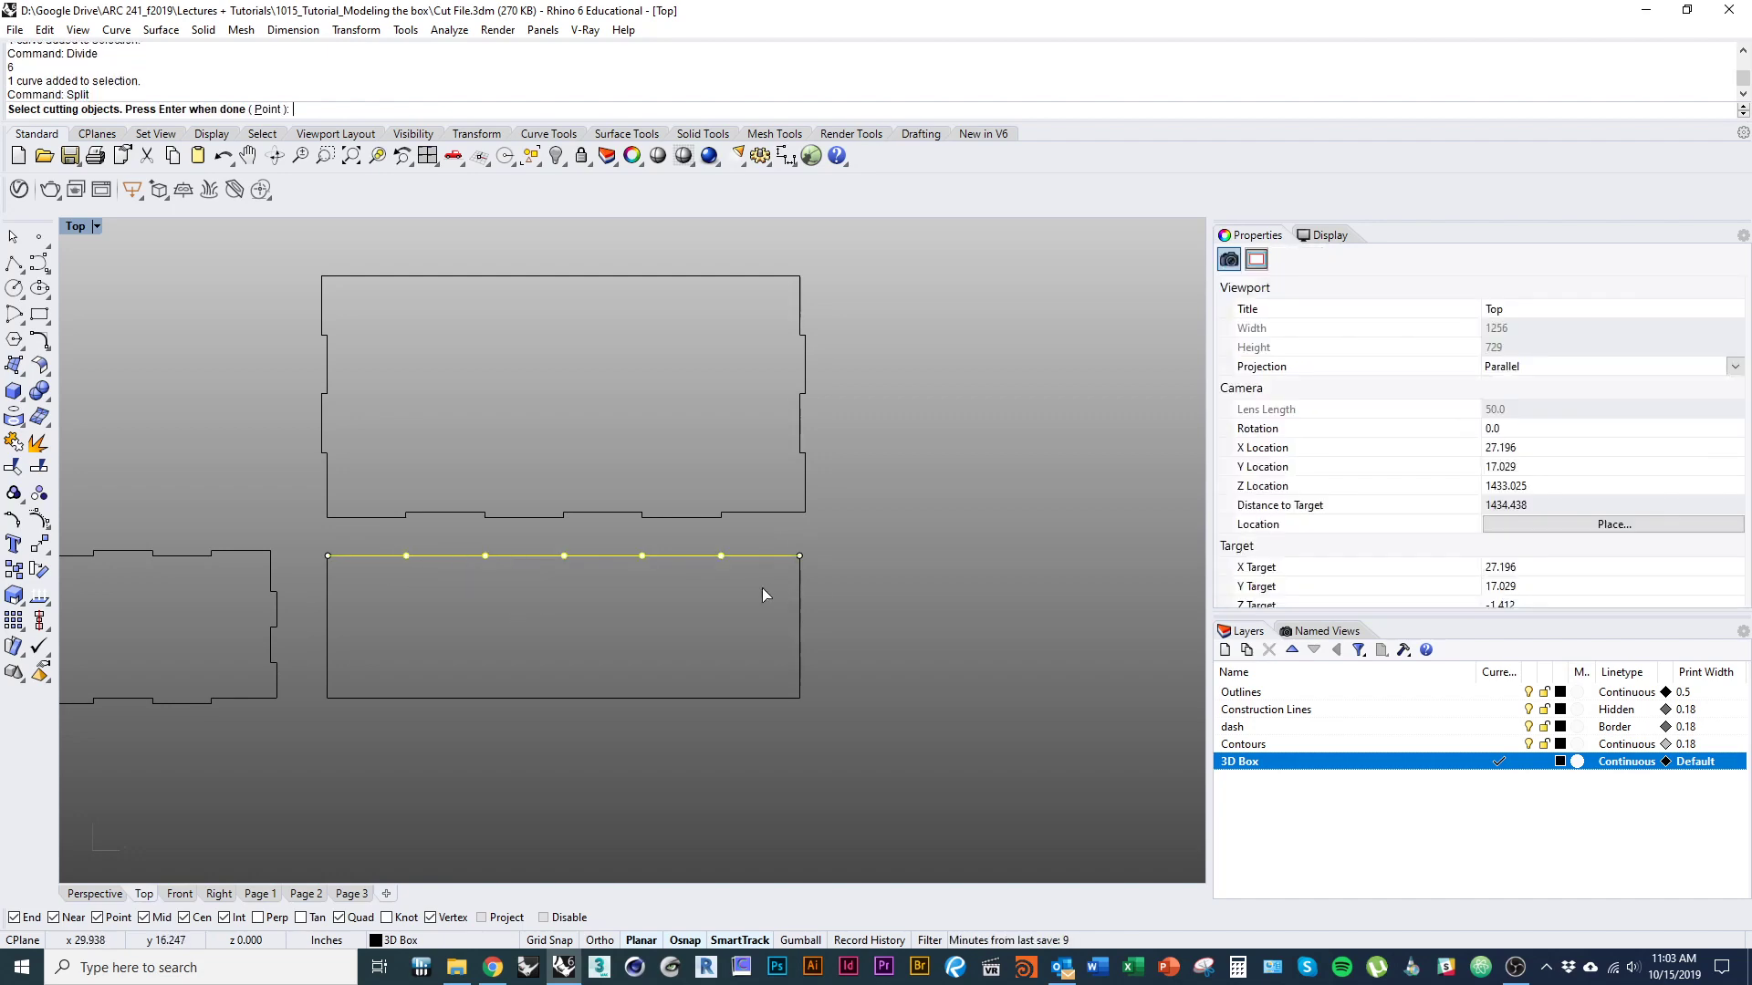
{"action": "key", "text": "Return"}
Offset the second, fourth and sixth segments of the rectangle's top edge outward by 0.125 inch as closed tabs.
{"action": "left_click", "coordinate": [437, 562]}
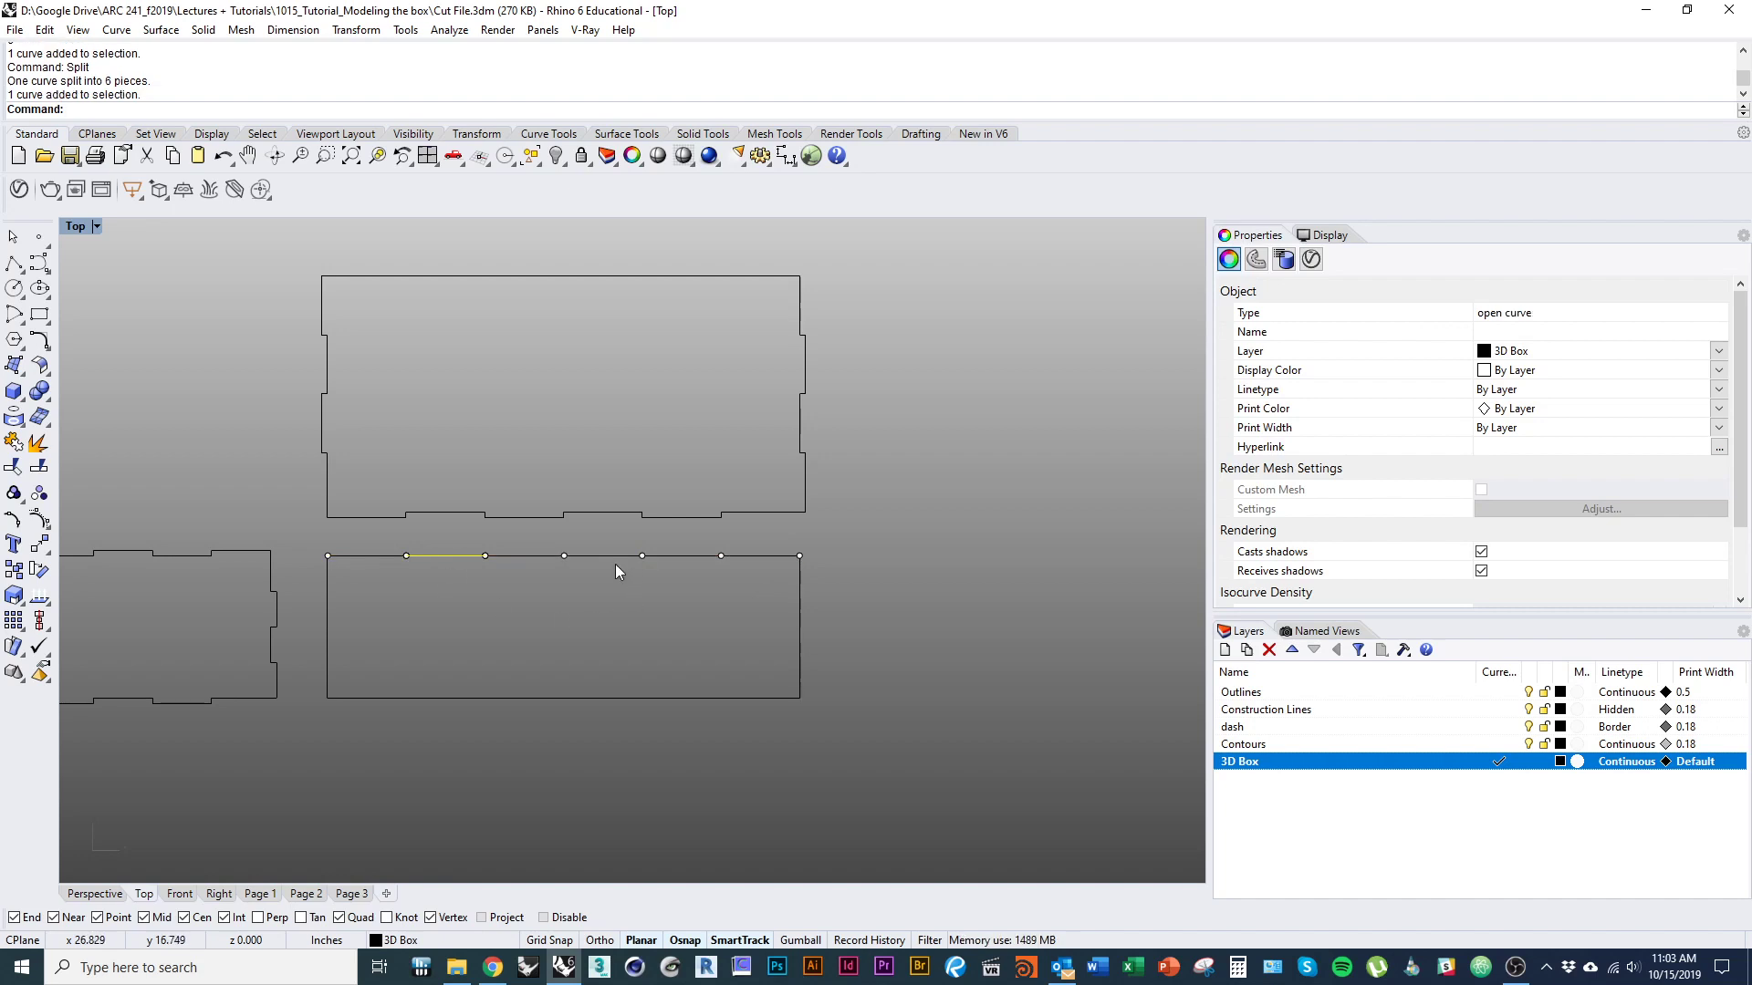
{"action": "type", "text": "offset"}
{"action": "key", "text": "Return"}
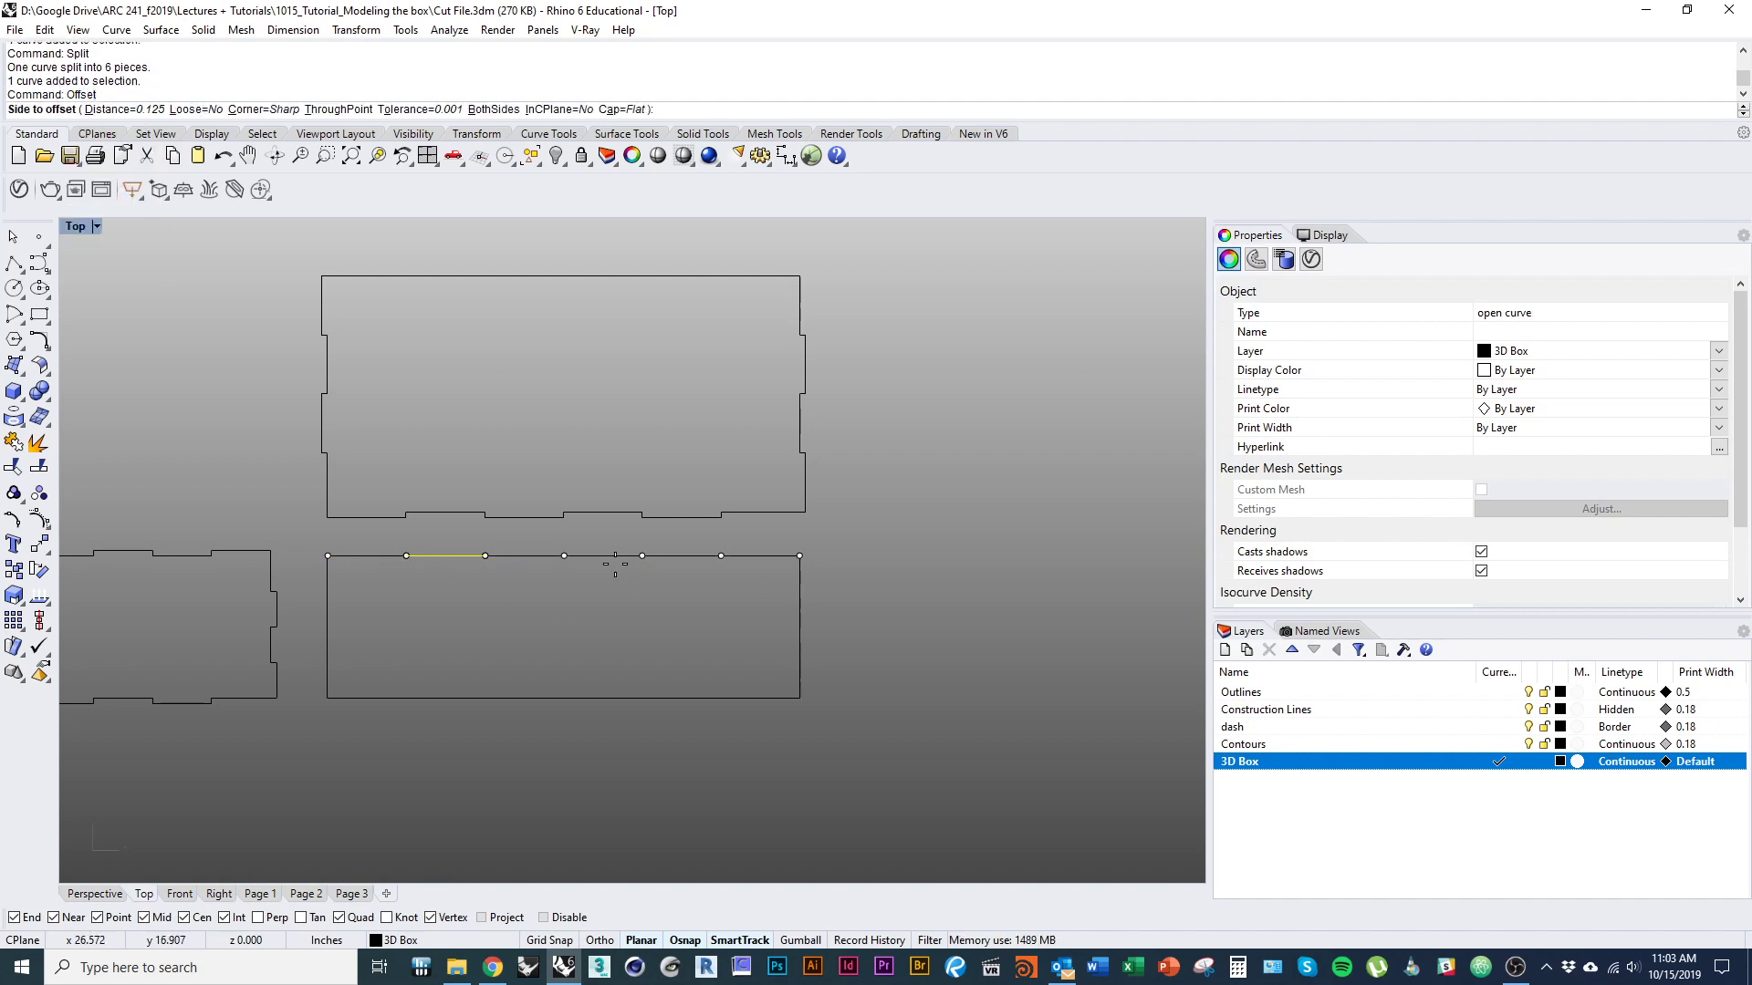
{"action": "left_click", "coordinate": [465, 556]}
{"action": "left_click", "coordinate": [603, 554]}
{"action": "key", "text": "Return"}
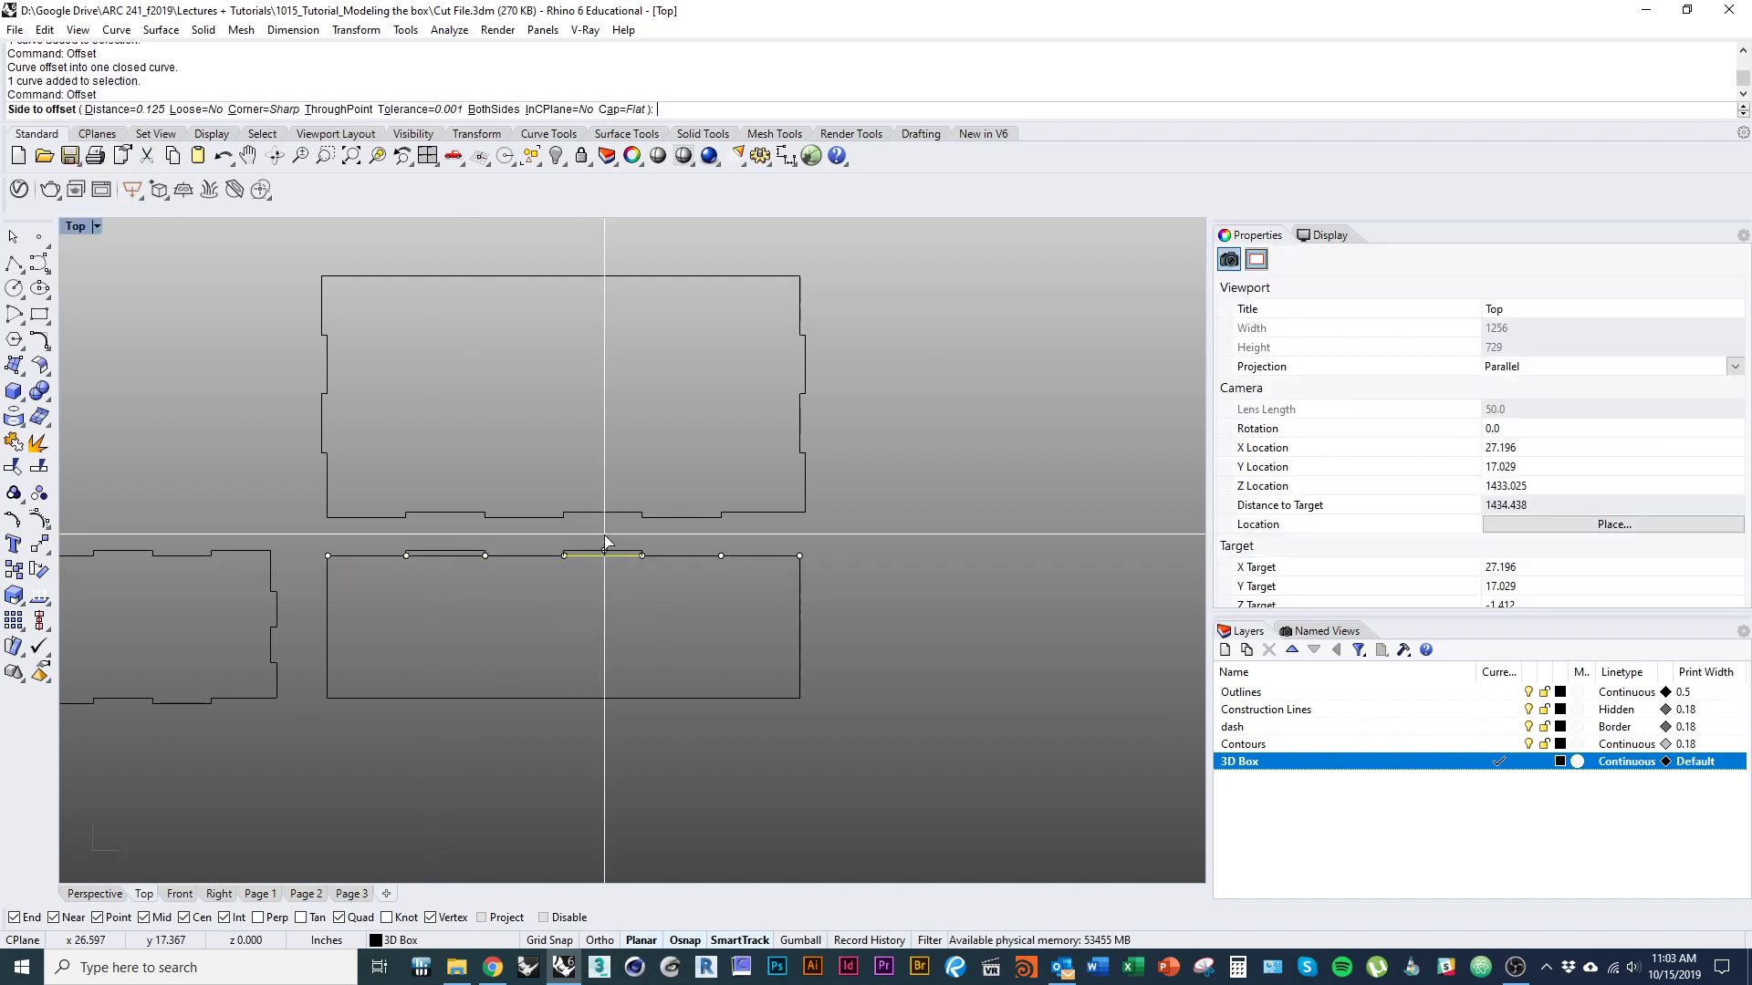
{"action": "left_click", "coordinate": [746, 557]}
{"action": "key", "text": "Return"}
{"action": "left_click", "coordinate": [756, 546]}
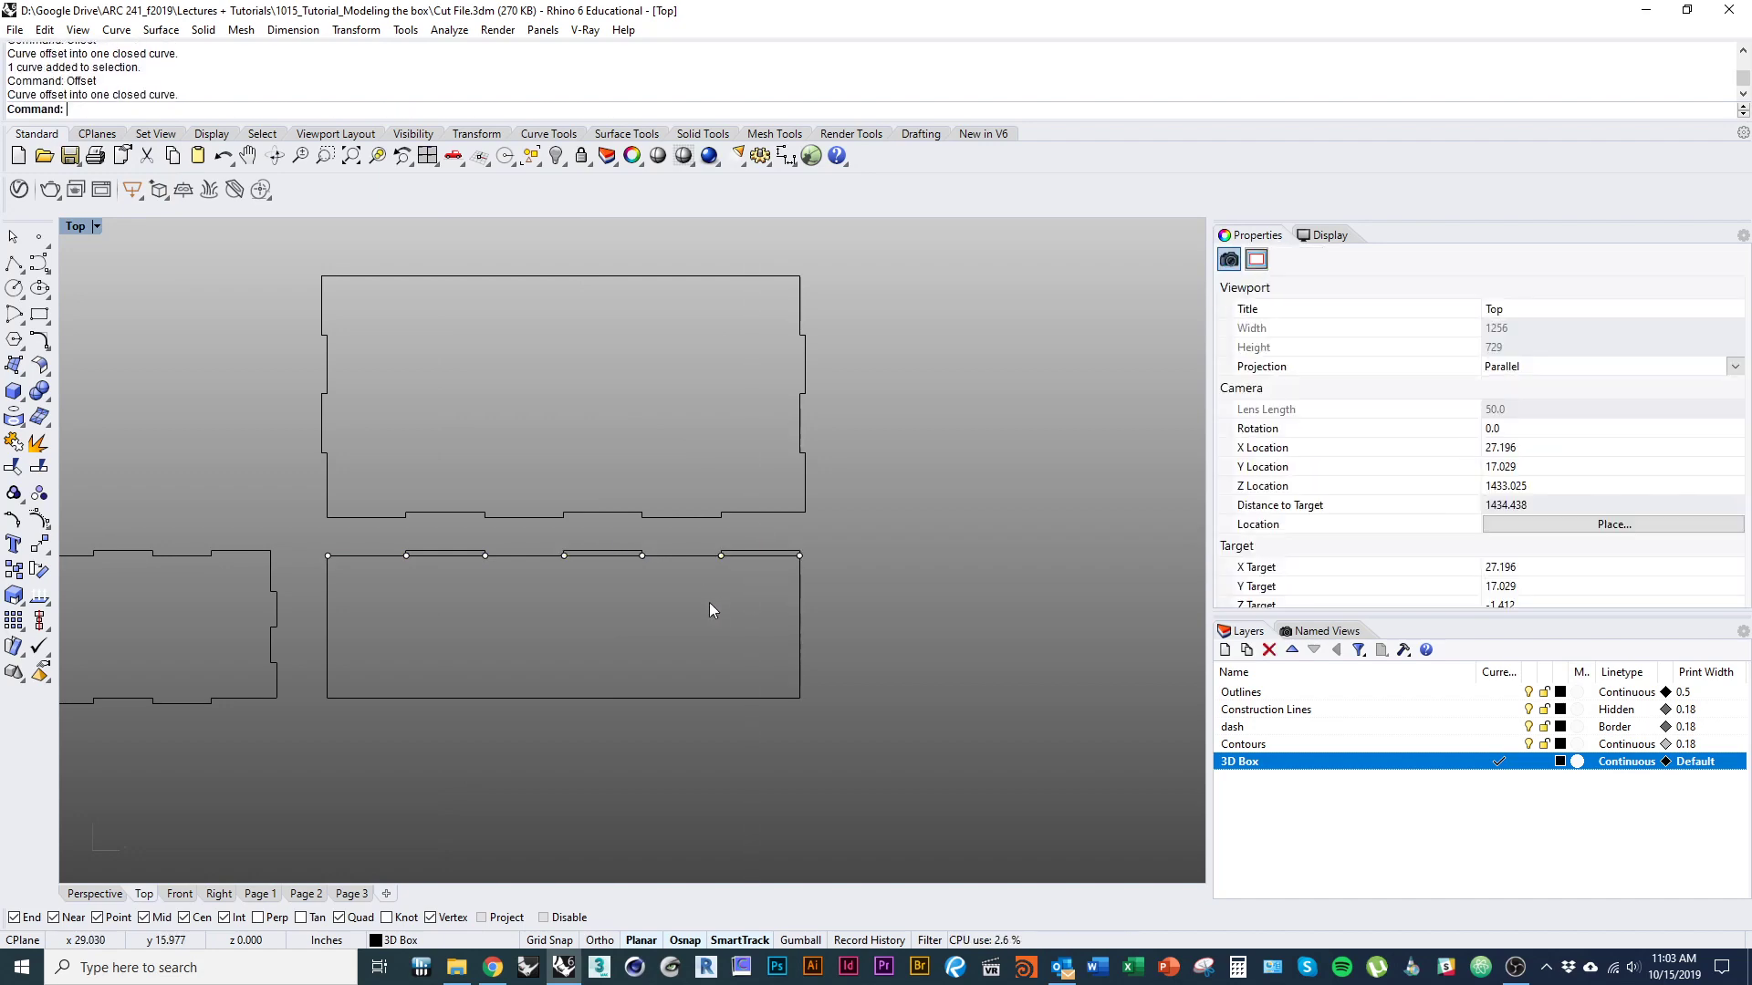
Explode the three closed tabs on the rectangle's top edge into separate lines.
{"action": "left_click", "coordinate": [603, 553]}
{"action": "left_click", "coordinate": [447, 553], "text": "shift"}
{"action": "left_click", "coordinate": [757, 553], "text": "shift"}
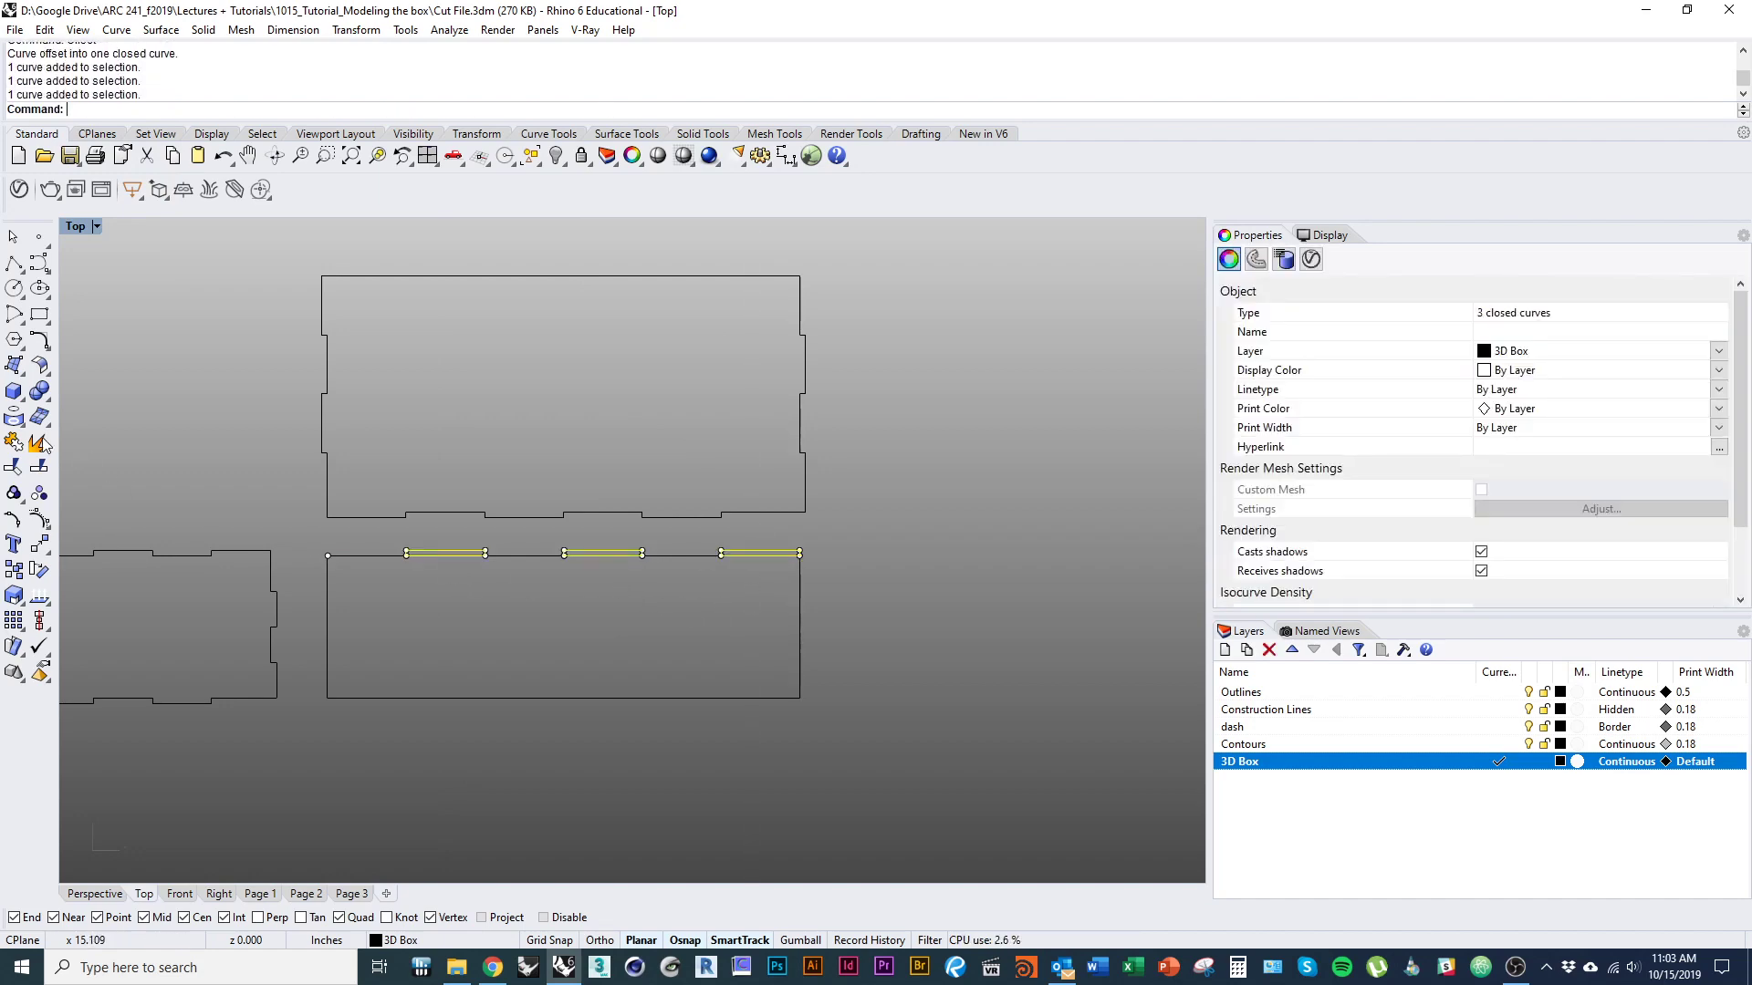
{"action": "left_click", "coordinate": [38, 449]}
Delete the leftover inner segments across the three top-edge tabs.
{"action": "left_click", "coordinate": [460, 557]}
{"action": "type", "text": "d"}
{"action": "key", "text": "Return"}
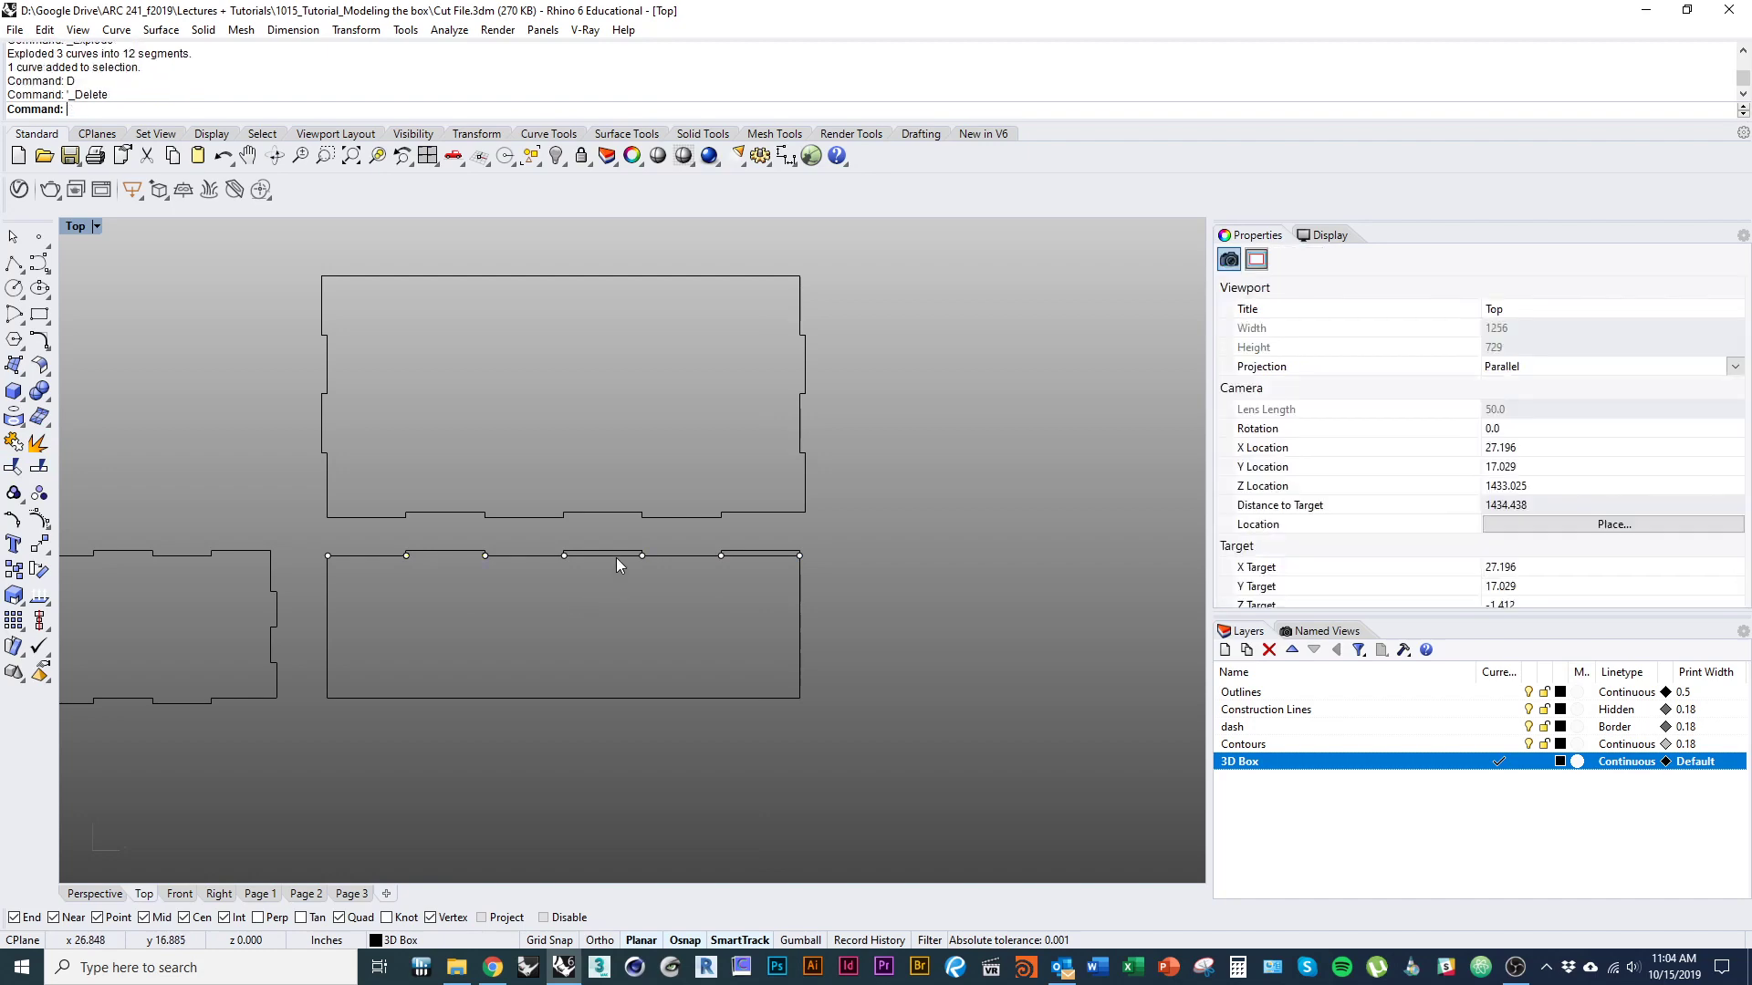
{"action": "left_click", "coordinate": [616, 556]}
{"action": "type", "text": "d"}
{"action": "key", "text": "Return"}
{"action": "left_click", "coordinate": [776, 555]}
{"action": "type", "text": "d"}
{"action": "key", "text": "Return"}
{"action": "key", "text": "ctrl+z"}
{"action": "left_click", "coordinate": [741, 557]}
{"action": "type", "text": "d"}
{"action": "key", "text": "Return"}
Join the top-edge segments into one stepped curve and delete the division points along it.
{"action": "left_click_drag", "start_coordinate": [311, 539], "coordinate": [874, 588]}
{"action": "key", "text": "ctrl+j"}
{"action": "key", "text": "Escape"}
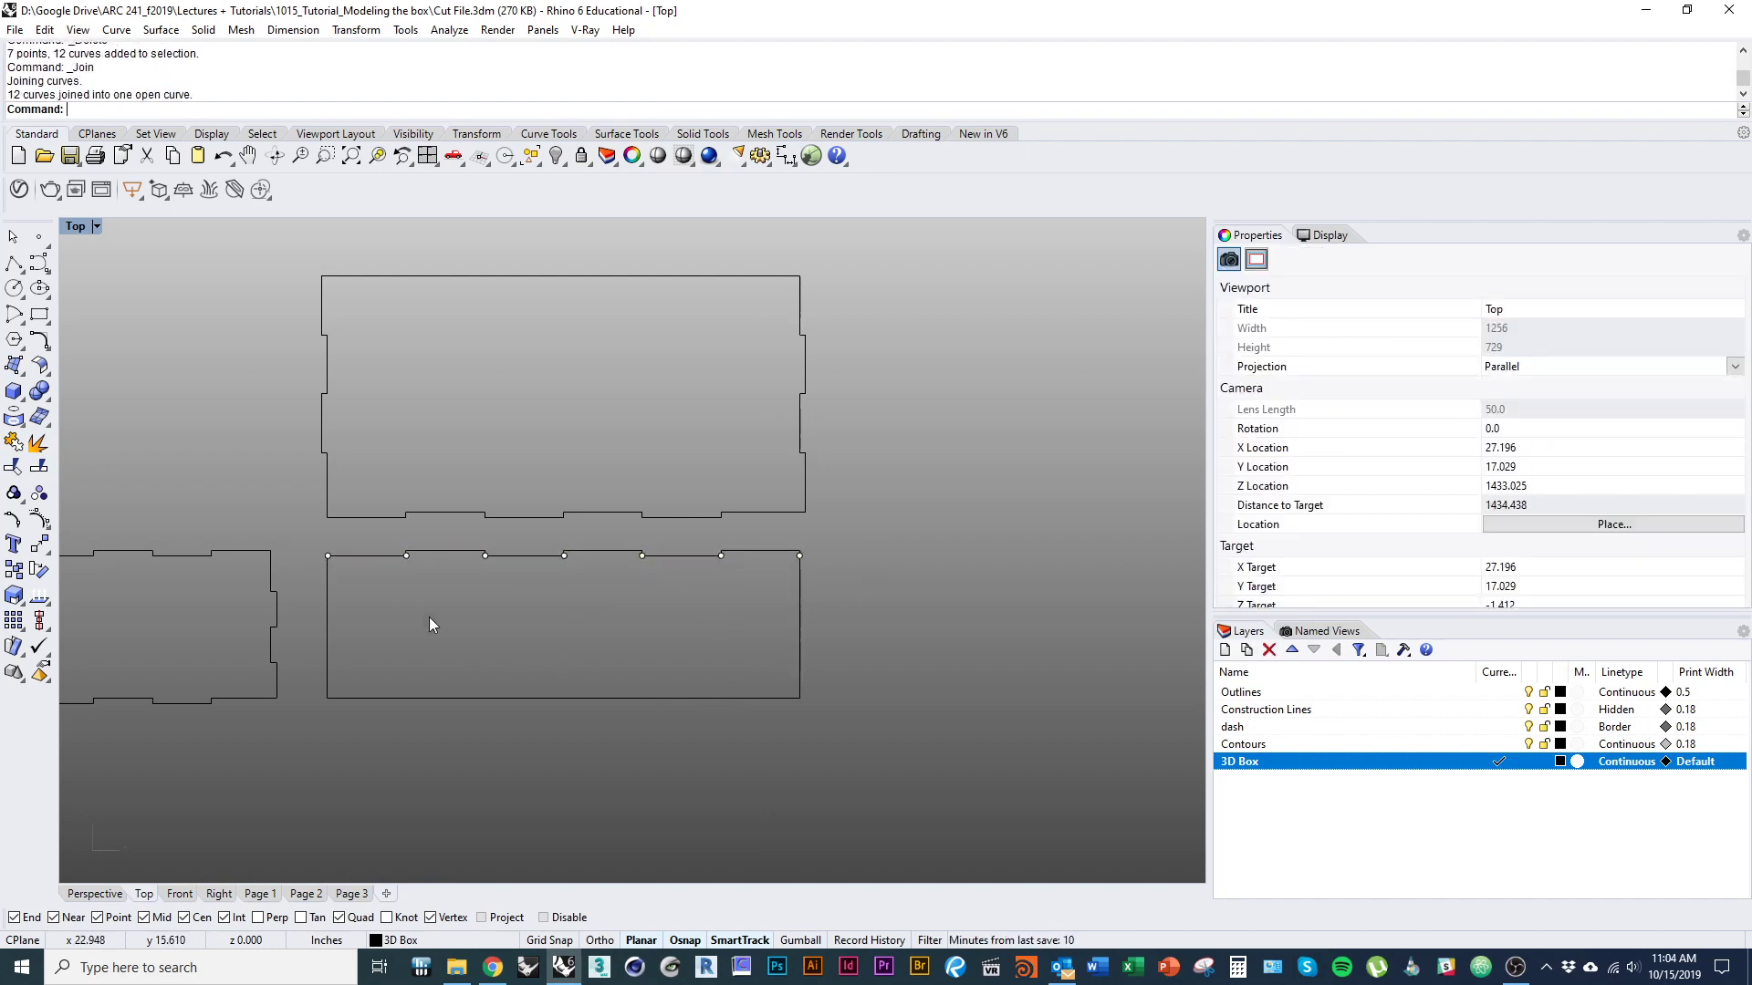
{"action": "left_click_drag", "start_coordinate": [312, 542], "coordinate": [822, 582]}
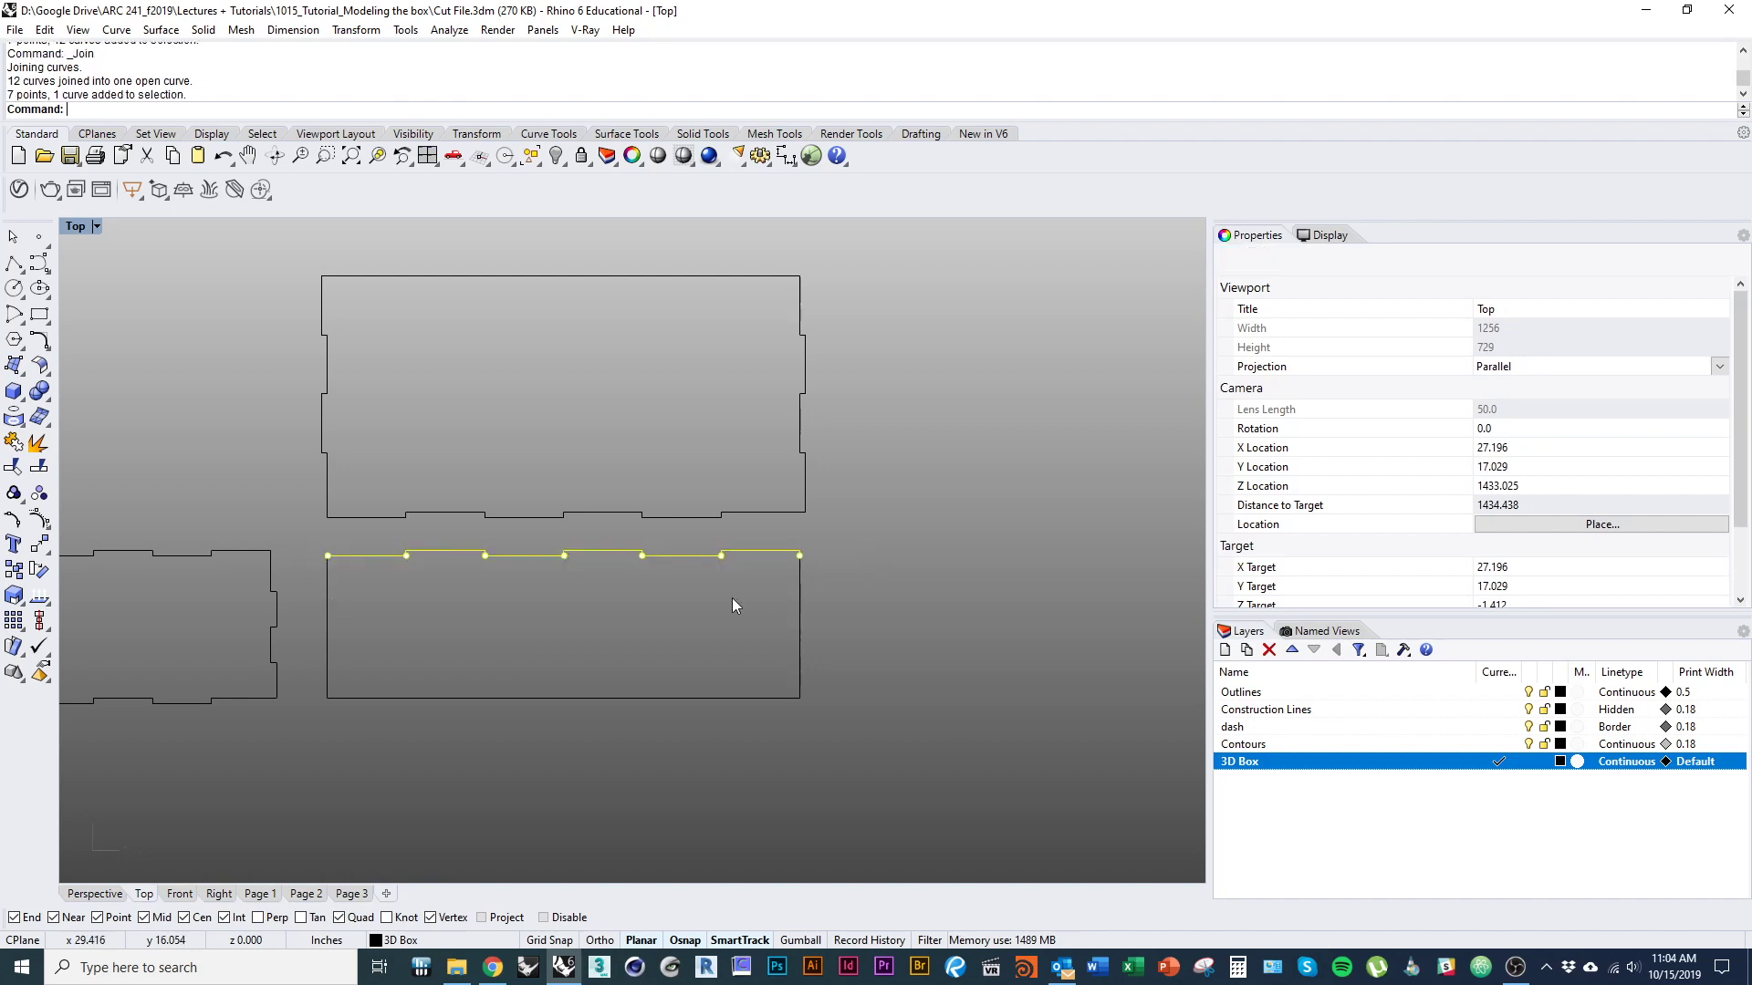
{"action": "left_click", "coordinate": [441, 555], "text": "ctrl"}
{"action": "type", "text": "d"}
{"action": "key", "text": "Return"}
Divide the rectangle's left edge into 4 segments with marker points.
{"action": "left_click", "coordinate": [326, 627]}
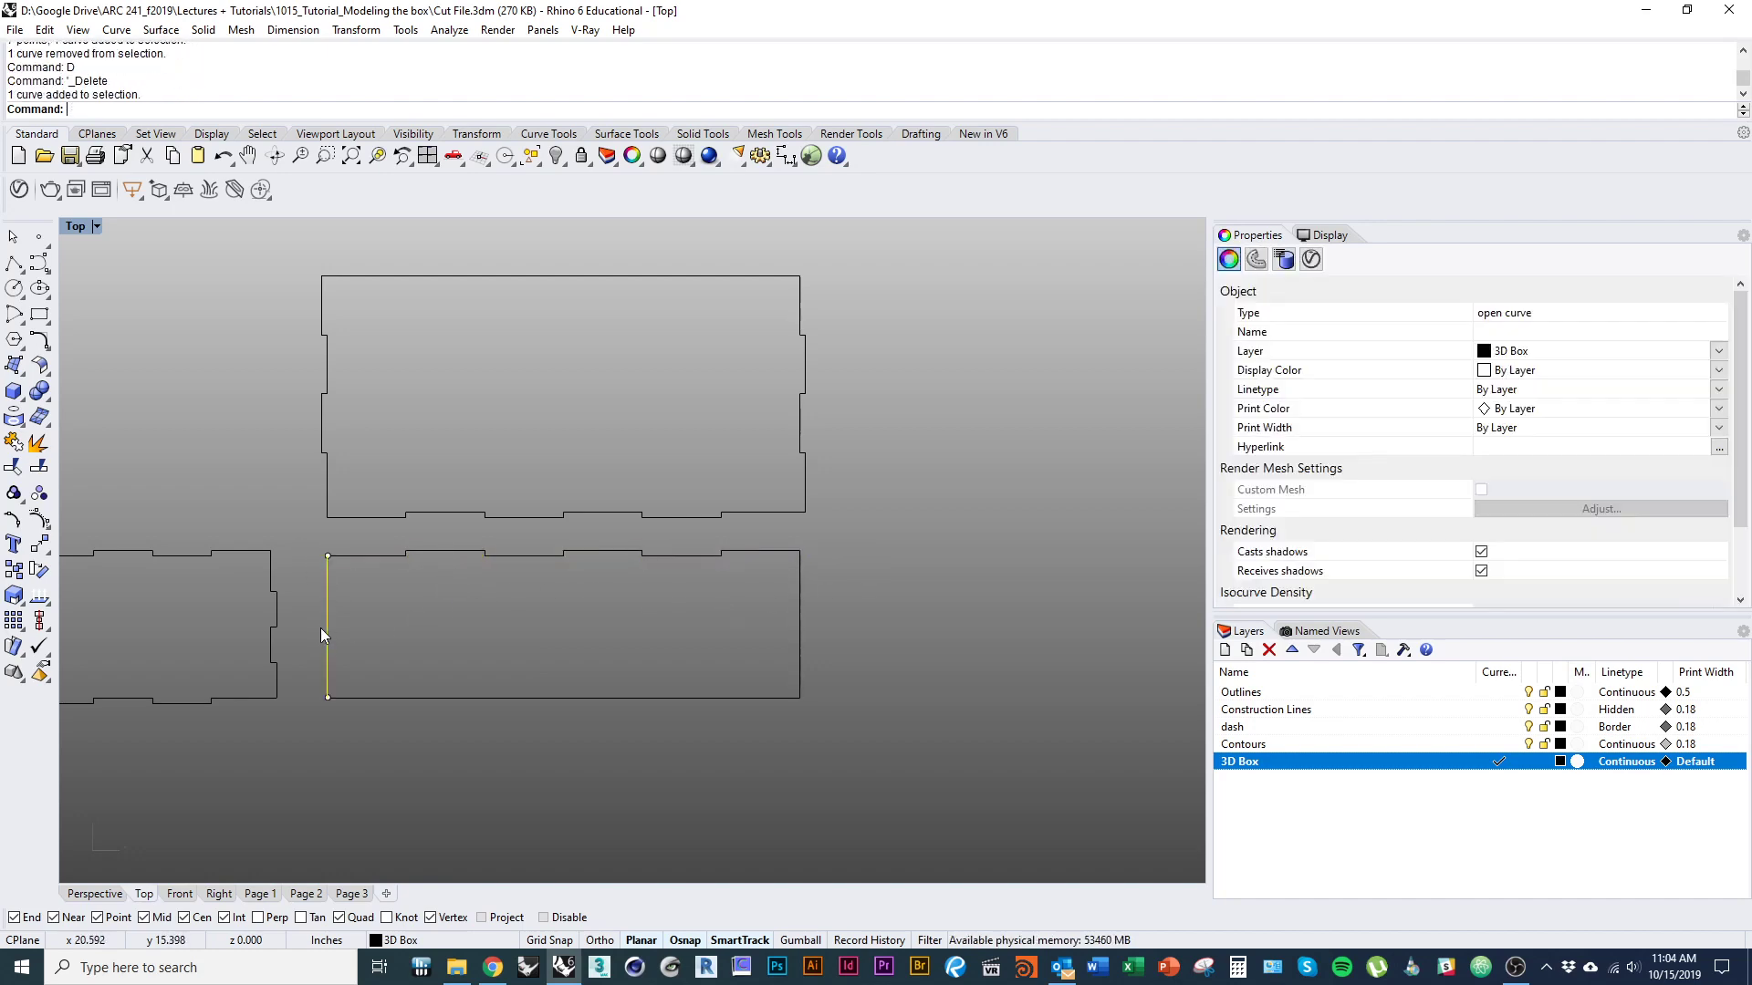
{"action": "type", "text": "divide"}
{"action": "key", "text": "Return"}
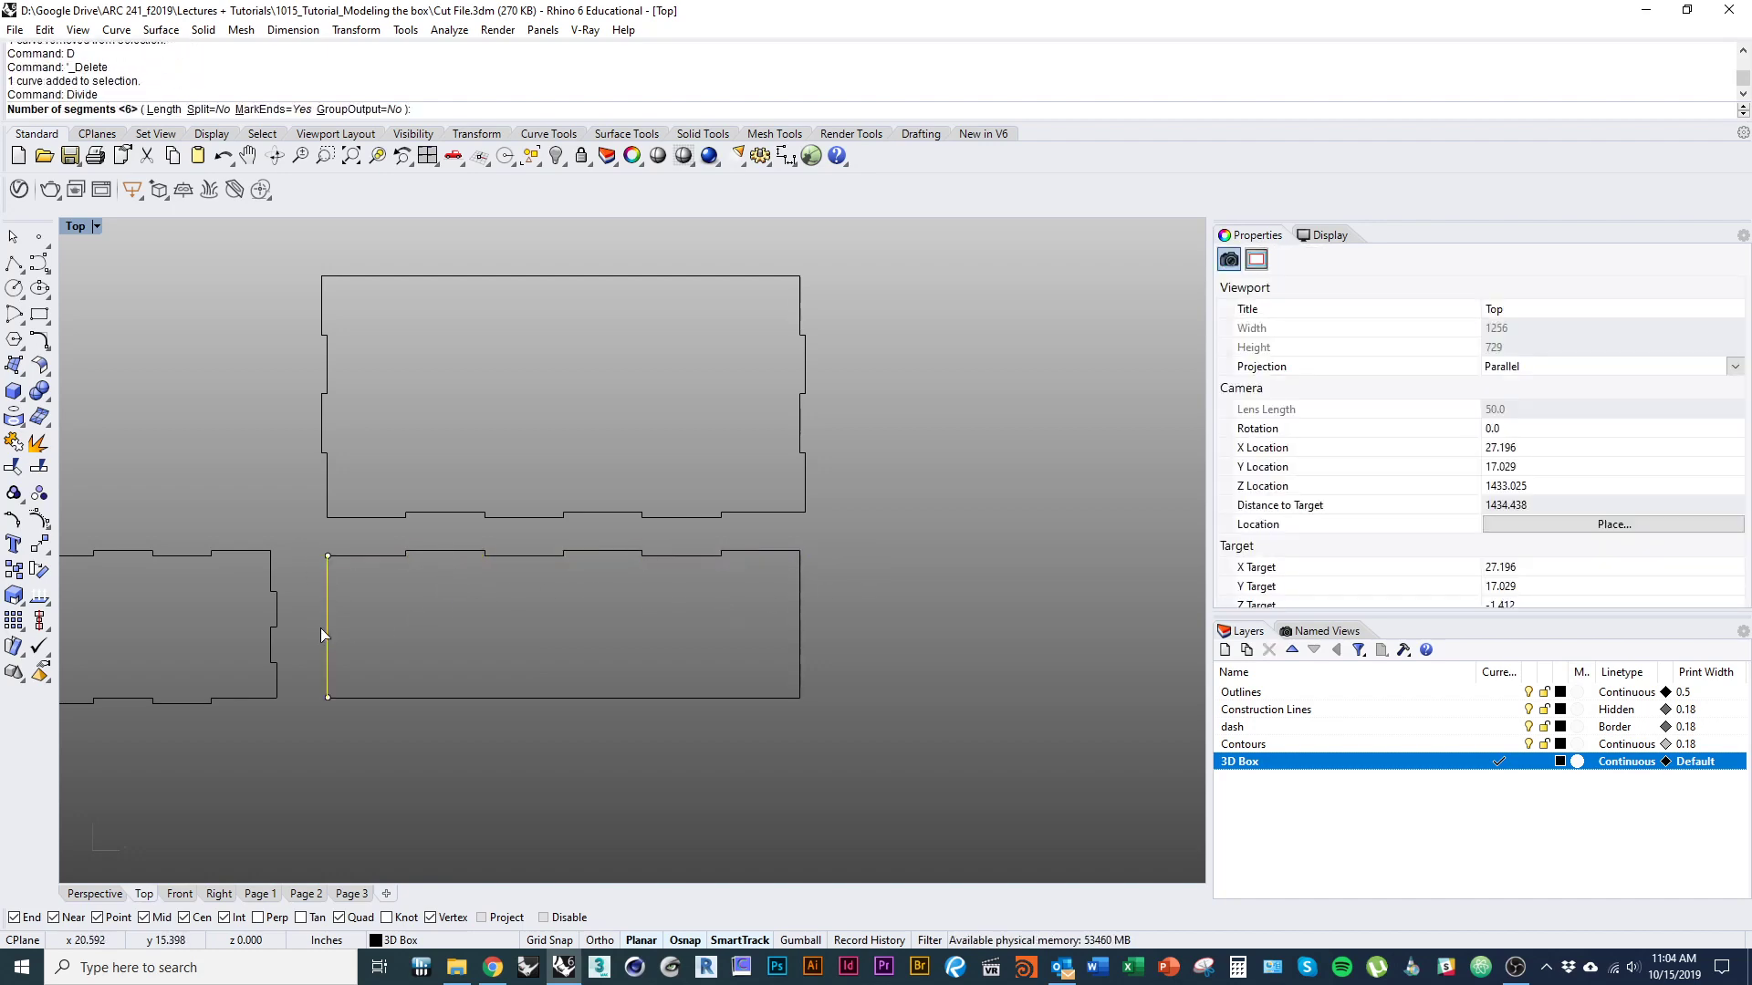
{"action": "type", "text": "4"}
{"action": "key", "text": "Return"}
Split the rectangle's left edge at its division points.
{"action": "right_click_drag", "start_coordinate": [320, 635], "coordinate": [404, 599]}
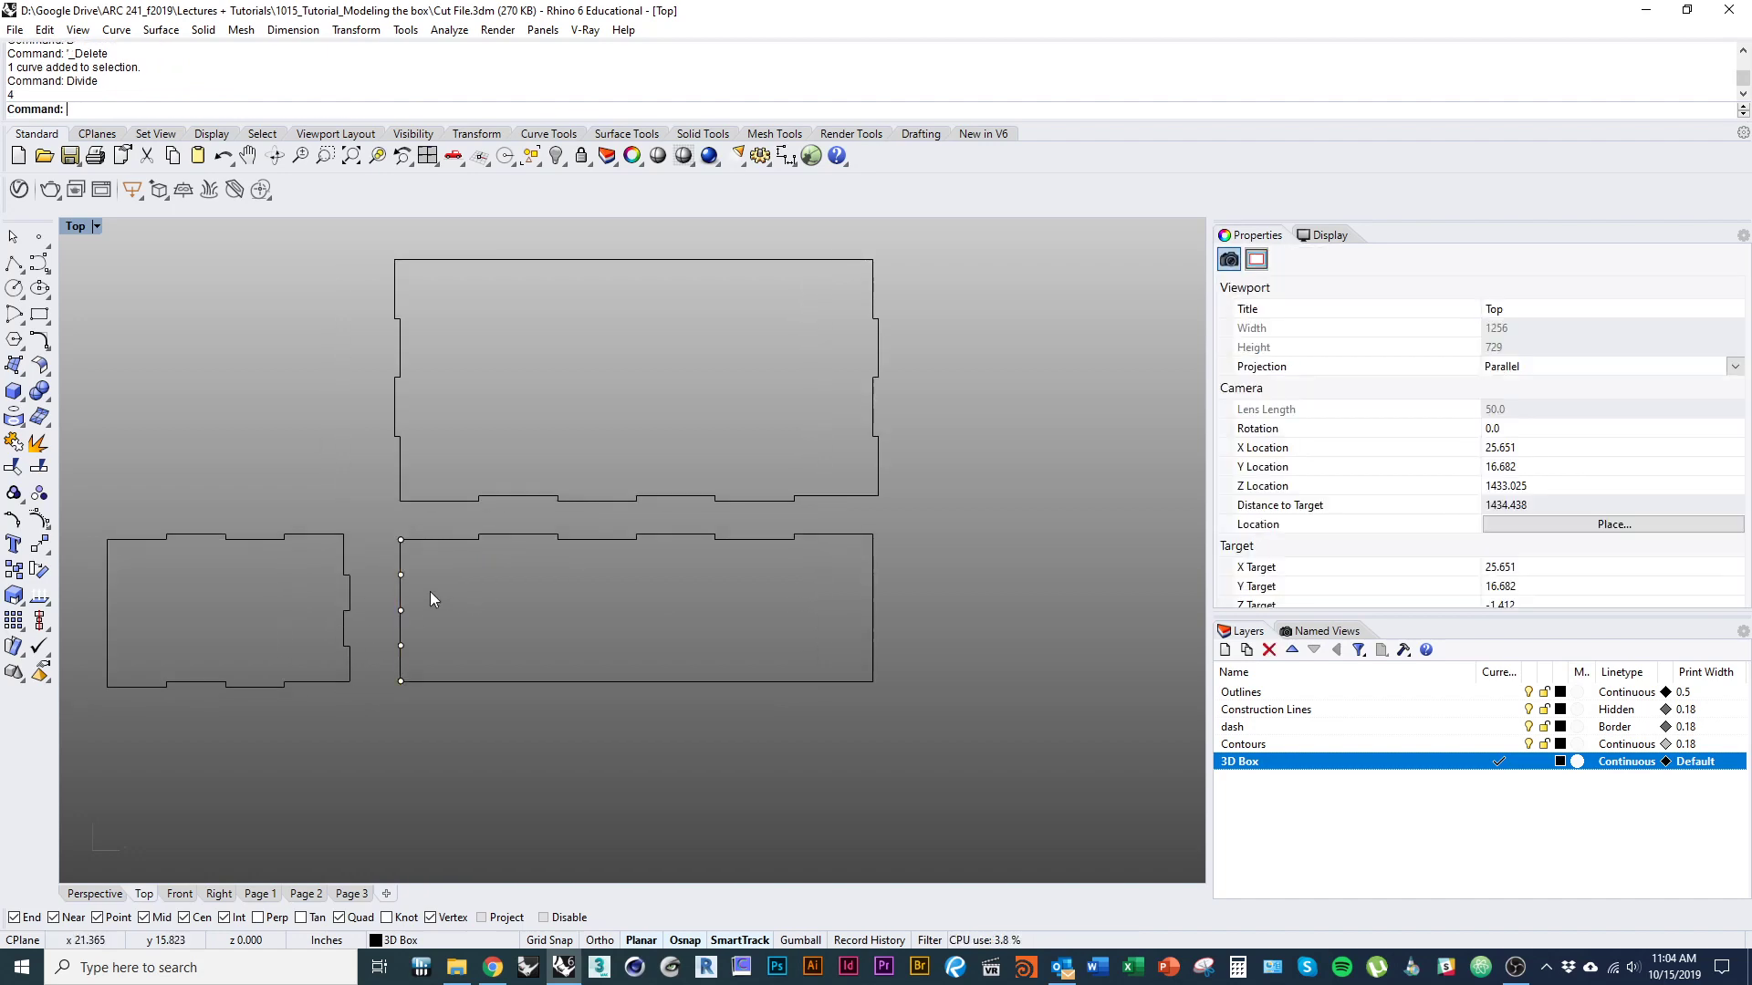
{"action": "type", "text": "split"}
{"action": "key", "text": "Return"}
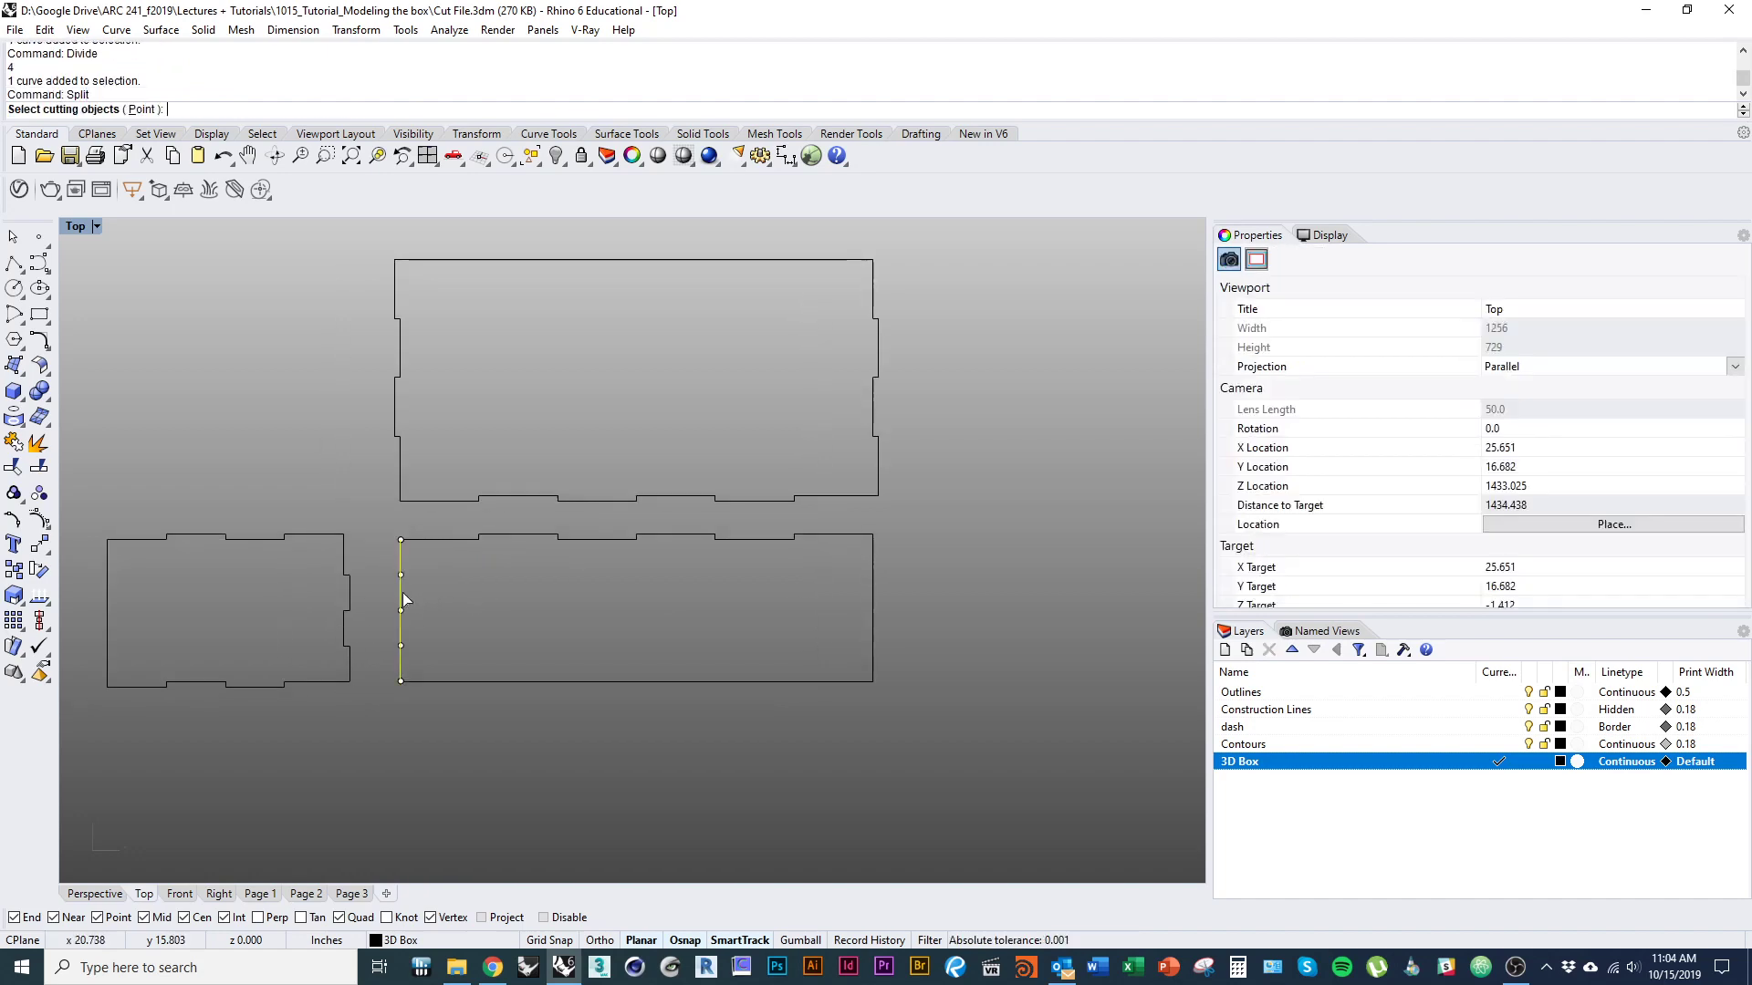
{"action": "scroll", "coordinate": [401, 584], "scroll_direction": "up", "scroll_amount": 1}
{"action": "scroll", "coordinate": [392, 593], "scroll_direction": "up", "scroll_amount": 1}
{"action": "left_click_drag", "start_coordinate": [376, 541], "coordinate": [431, 687]}
{"action": "key", "text": "Return"}
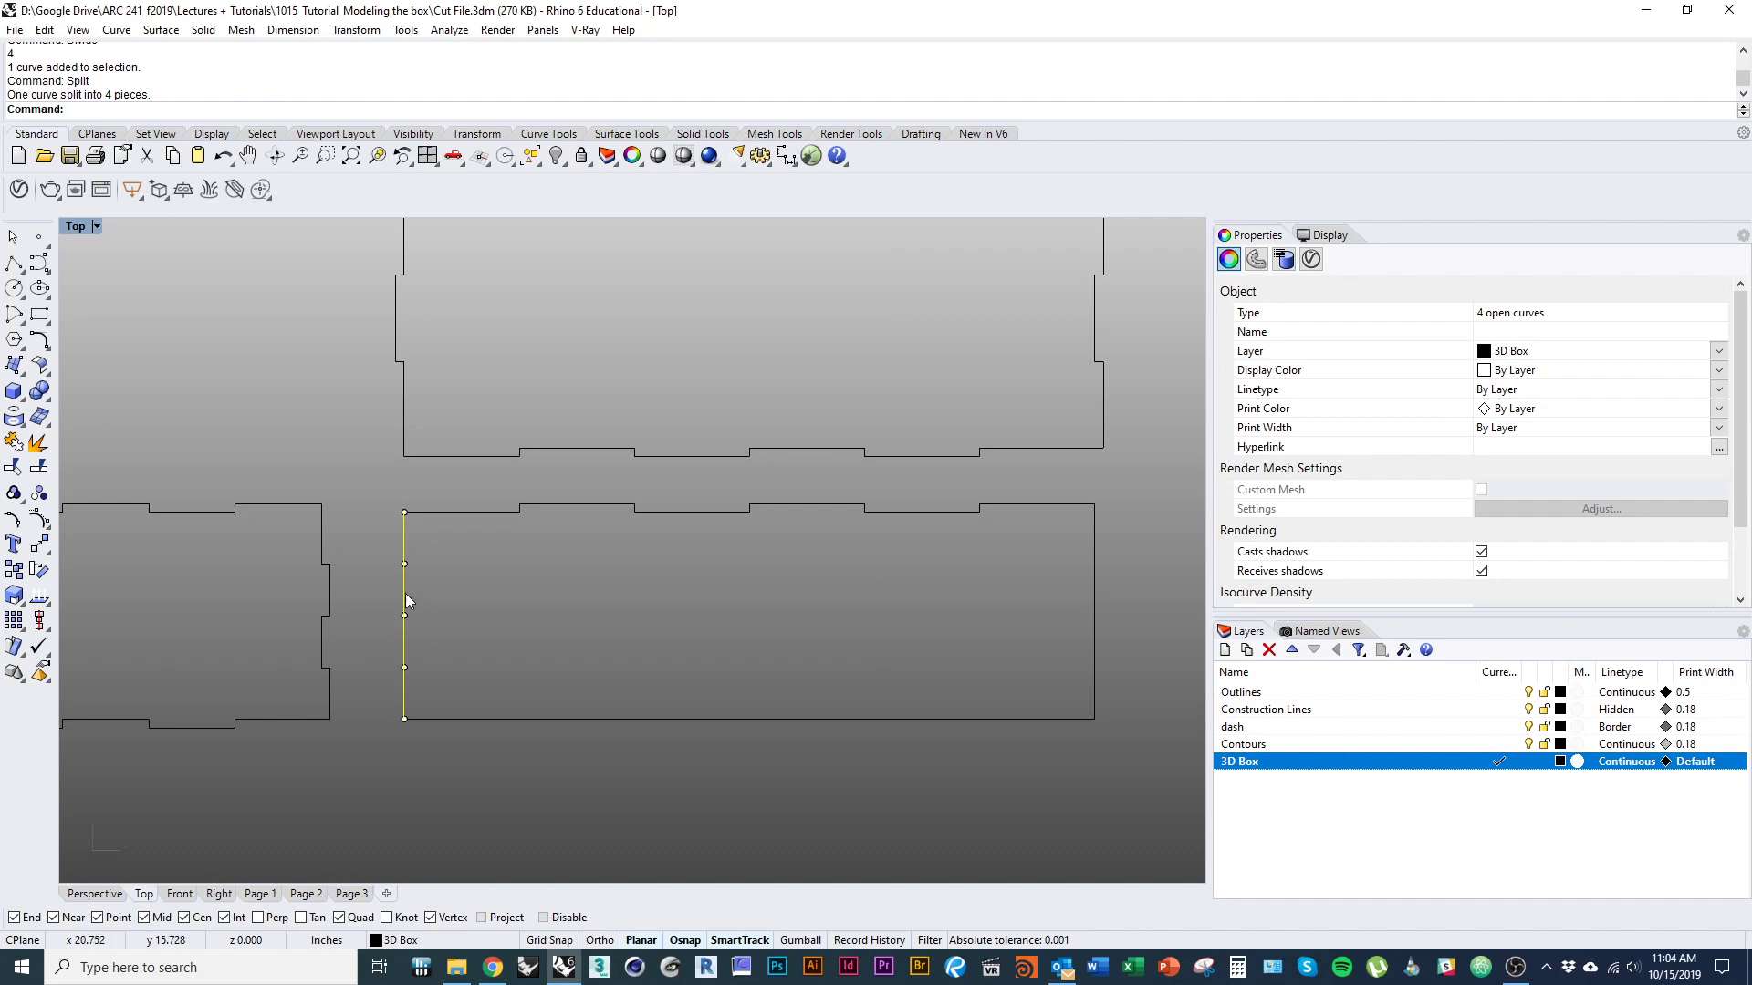
Offset the first and third segments from the top of the rectangle's left edge outward by 0.125 inch as closed tabs.
{"action": "left_click", "coordinate": [462, 566]}
{"action": "left_click", "coordinate": [402, 539]}
{"action": "type", "text": "O"}
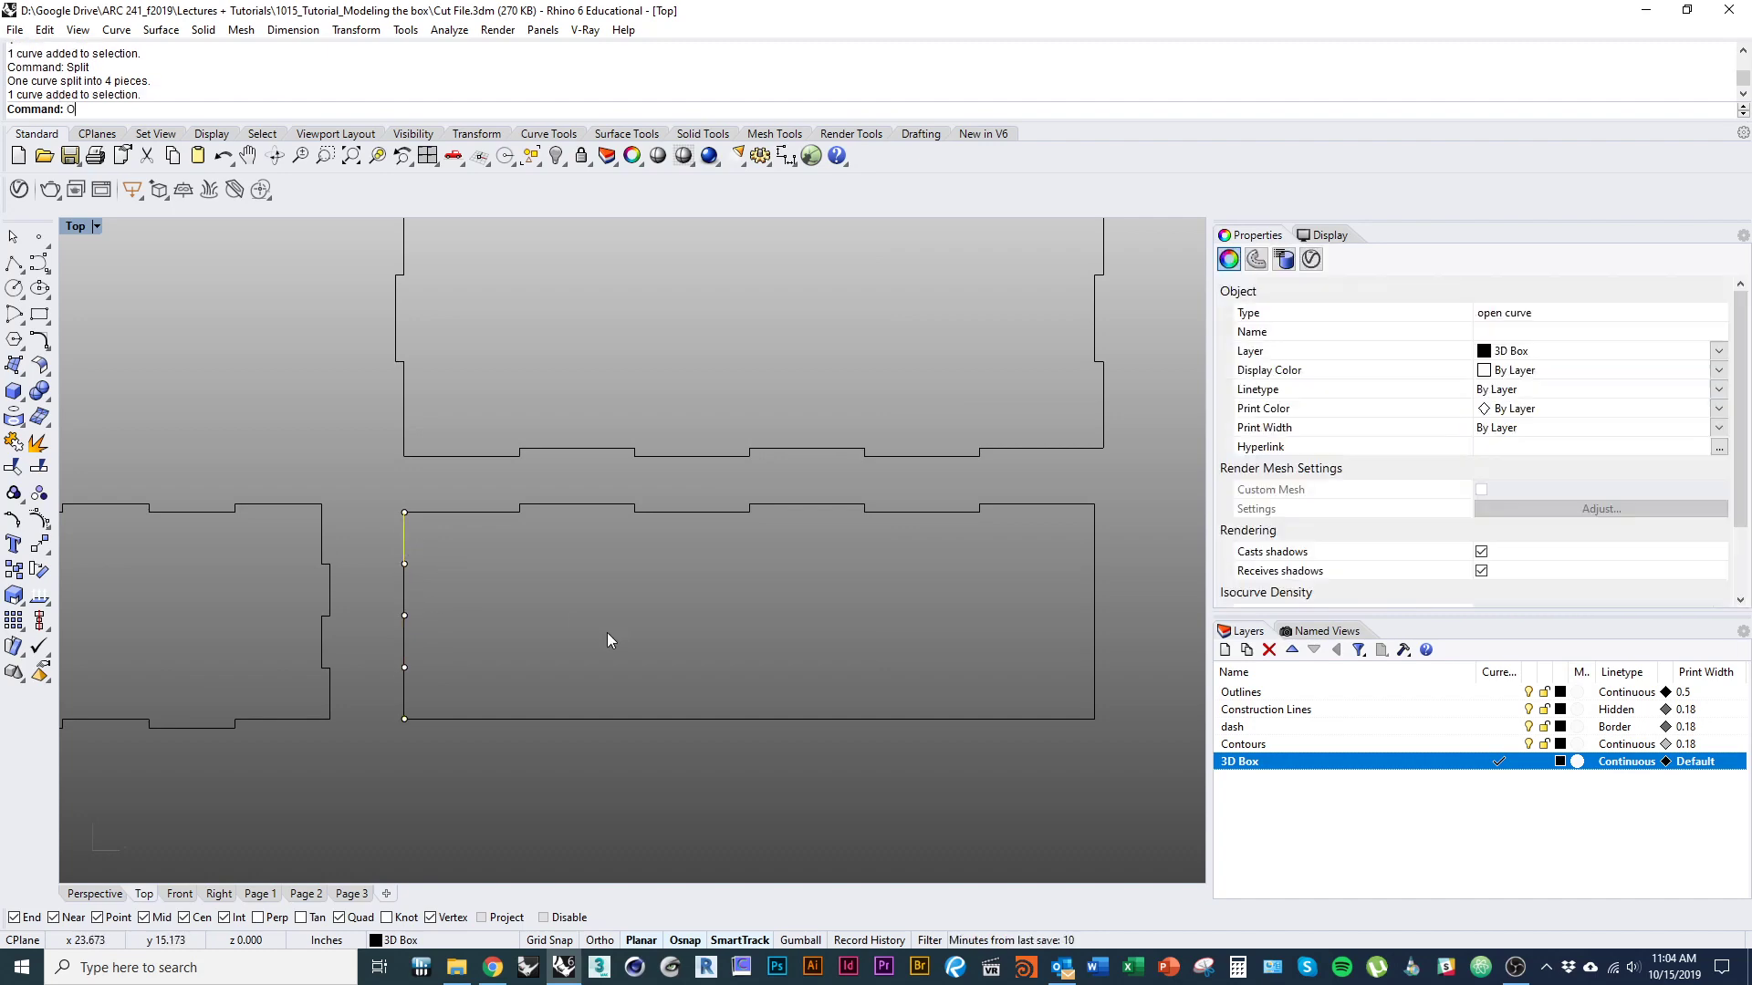
{"action": "type", "text": "ffset"}
{"action": "key", "text": "Return"}
{"action": "left_click", "coordinate": [383, 675]}
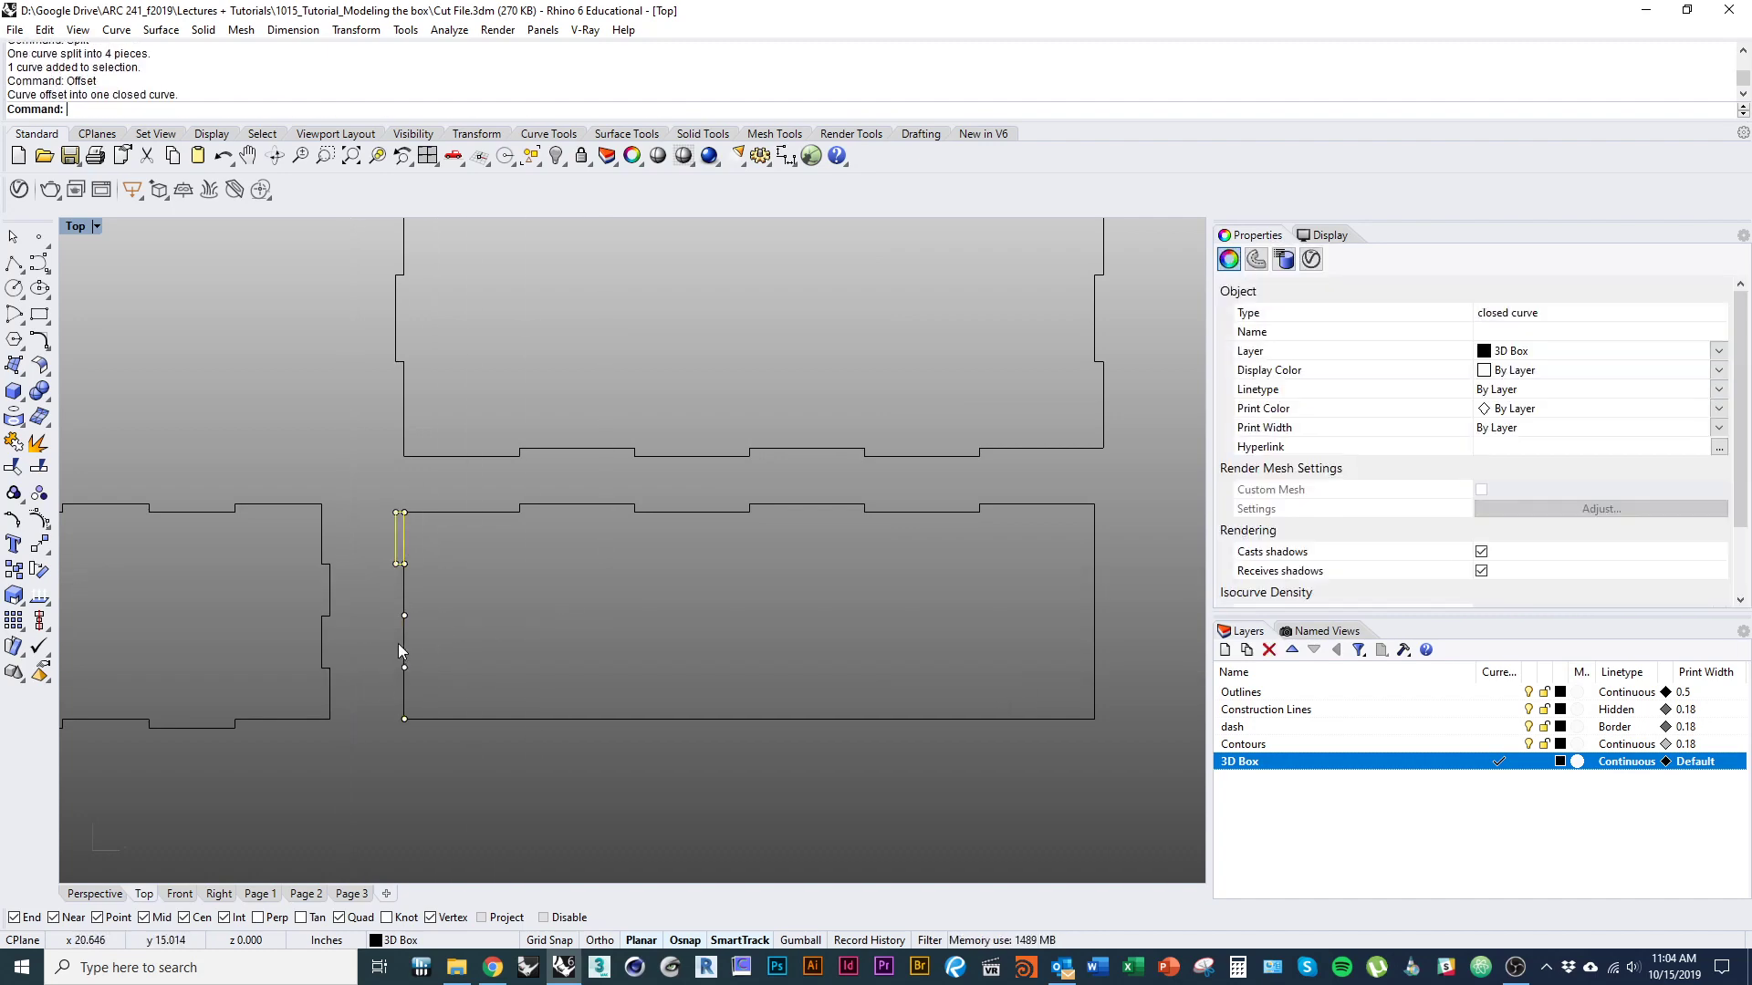
{"action": "left_click", "coordinate": [400, 643]}
{"action": "key", "text": "Return"}
{"action": "left_click", "coordinate": [369, 644]}
Explode the two left-edge tabs and delete the leftover inner segments across them.
{"action": "left_click", "coordinate": [461, 646]}
{"action": "left_click", "coordinate": [405, 629]}
{"action": "left_click", "coordinate": [404, 551], "text": "shift"}
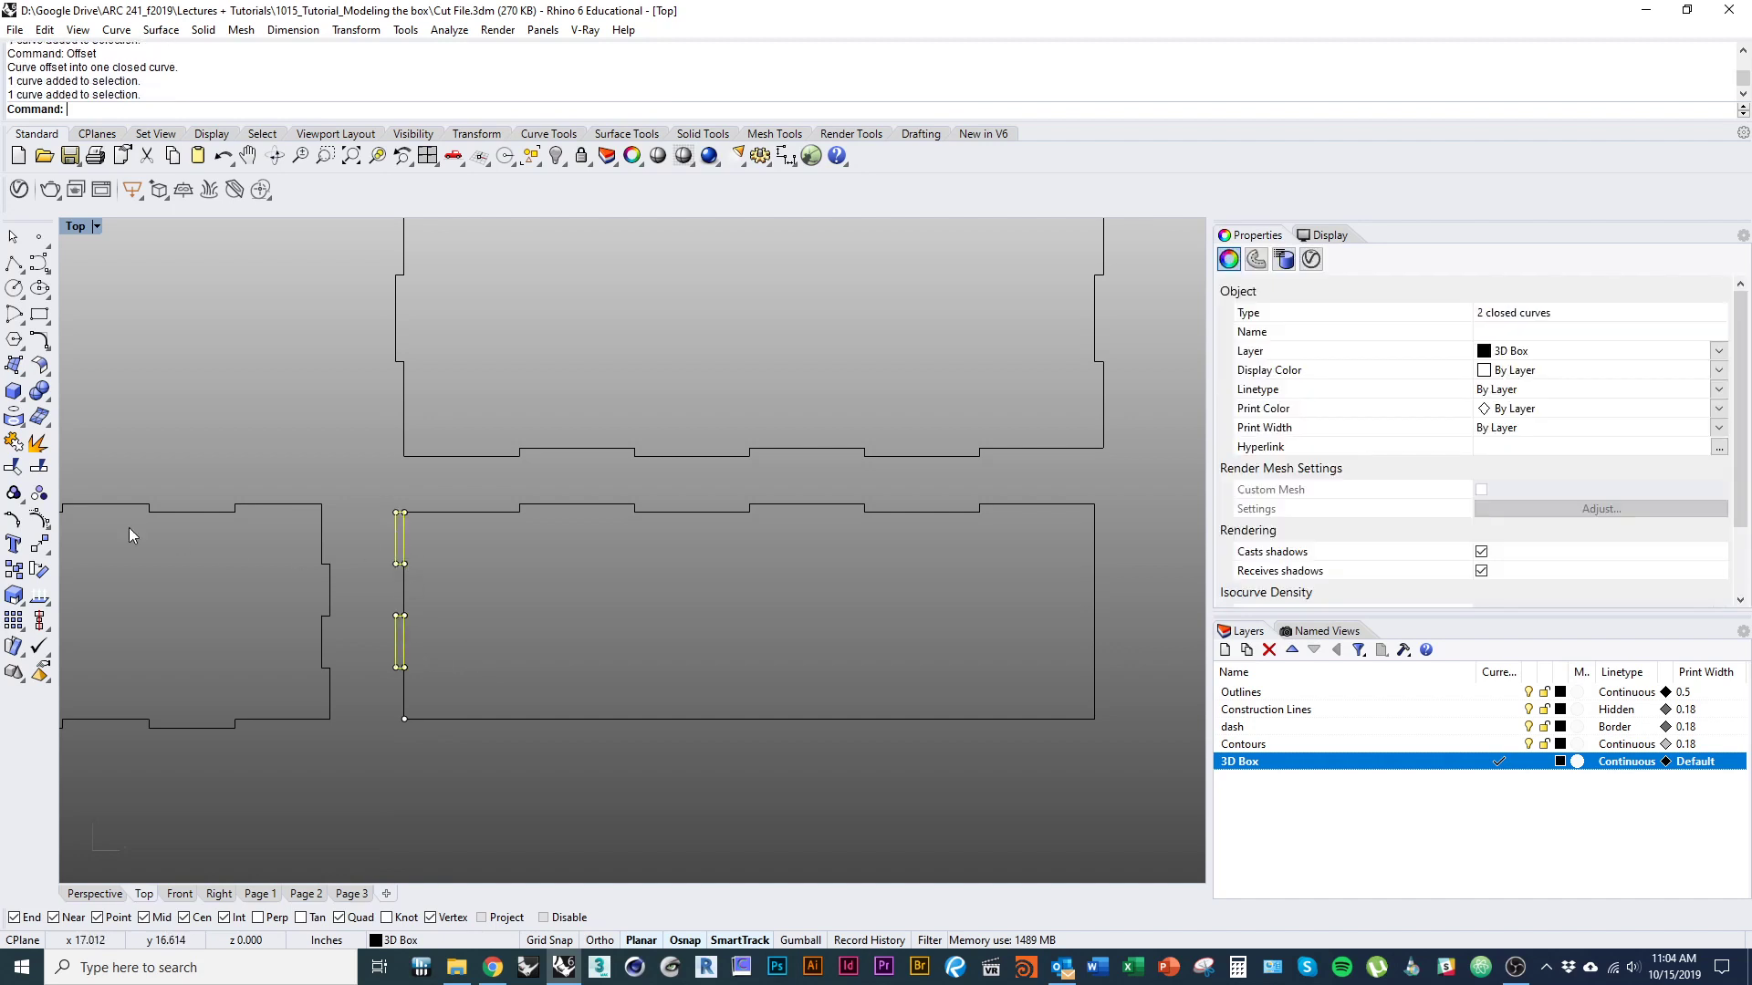
{"action": "left_click", "coordinate": [39, 466]}
{"action": "key", "text": "Delete"}
{"action": "left_click", "coordinate": [410, 554]}
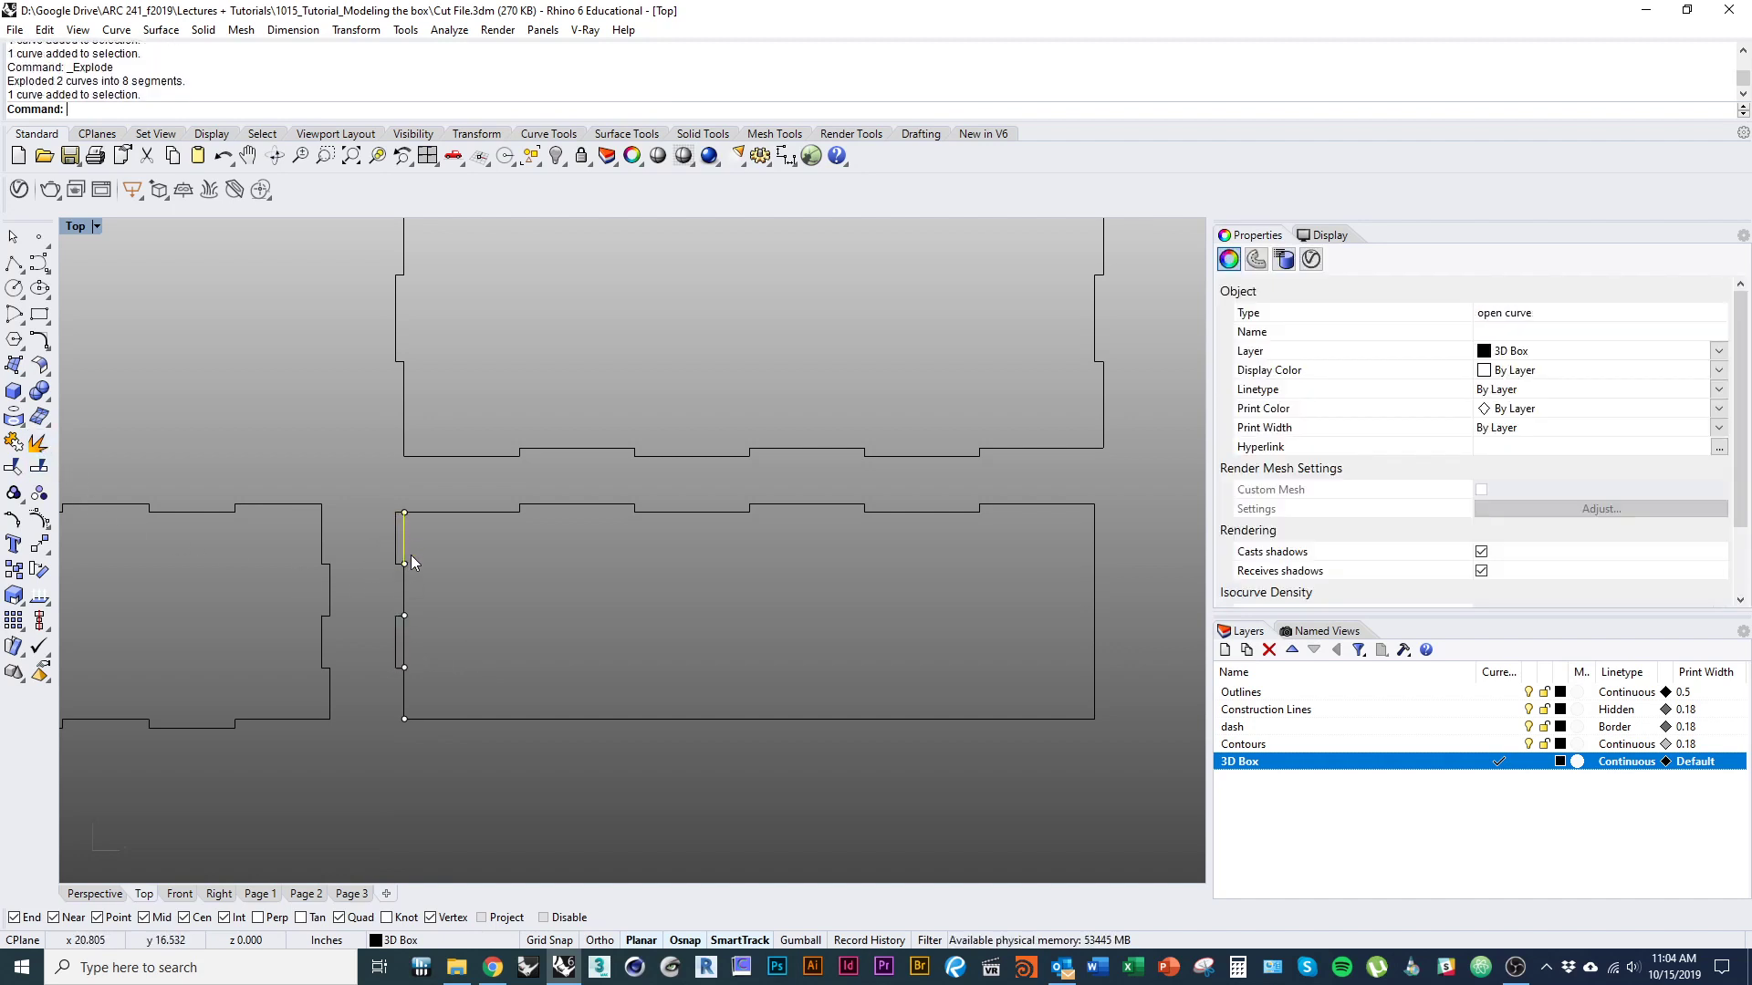
{"action": "key", "text": "Delete"}
Join the left-edge segments into one stepped curve and delete the division points along it.
{"action": "left_click_drag", "start_coordinate": [381, 772], "coordinate": [443, 728]}
{"action": "key", "text": "ctrl+j"}
{"action": "left_click", "coordinate": [467, 653]}
{"action": "left_click", "coordinate": [404, 694], "text": "ctrl"}
{"action": "key", "text": "Delete"}
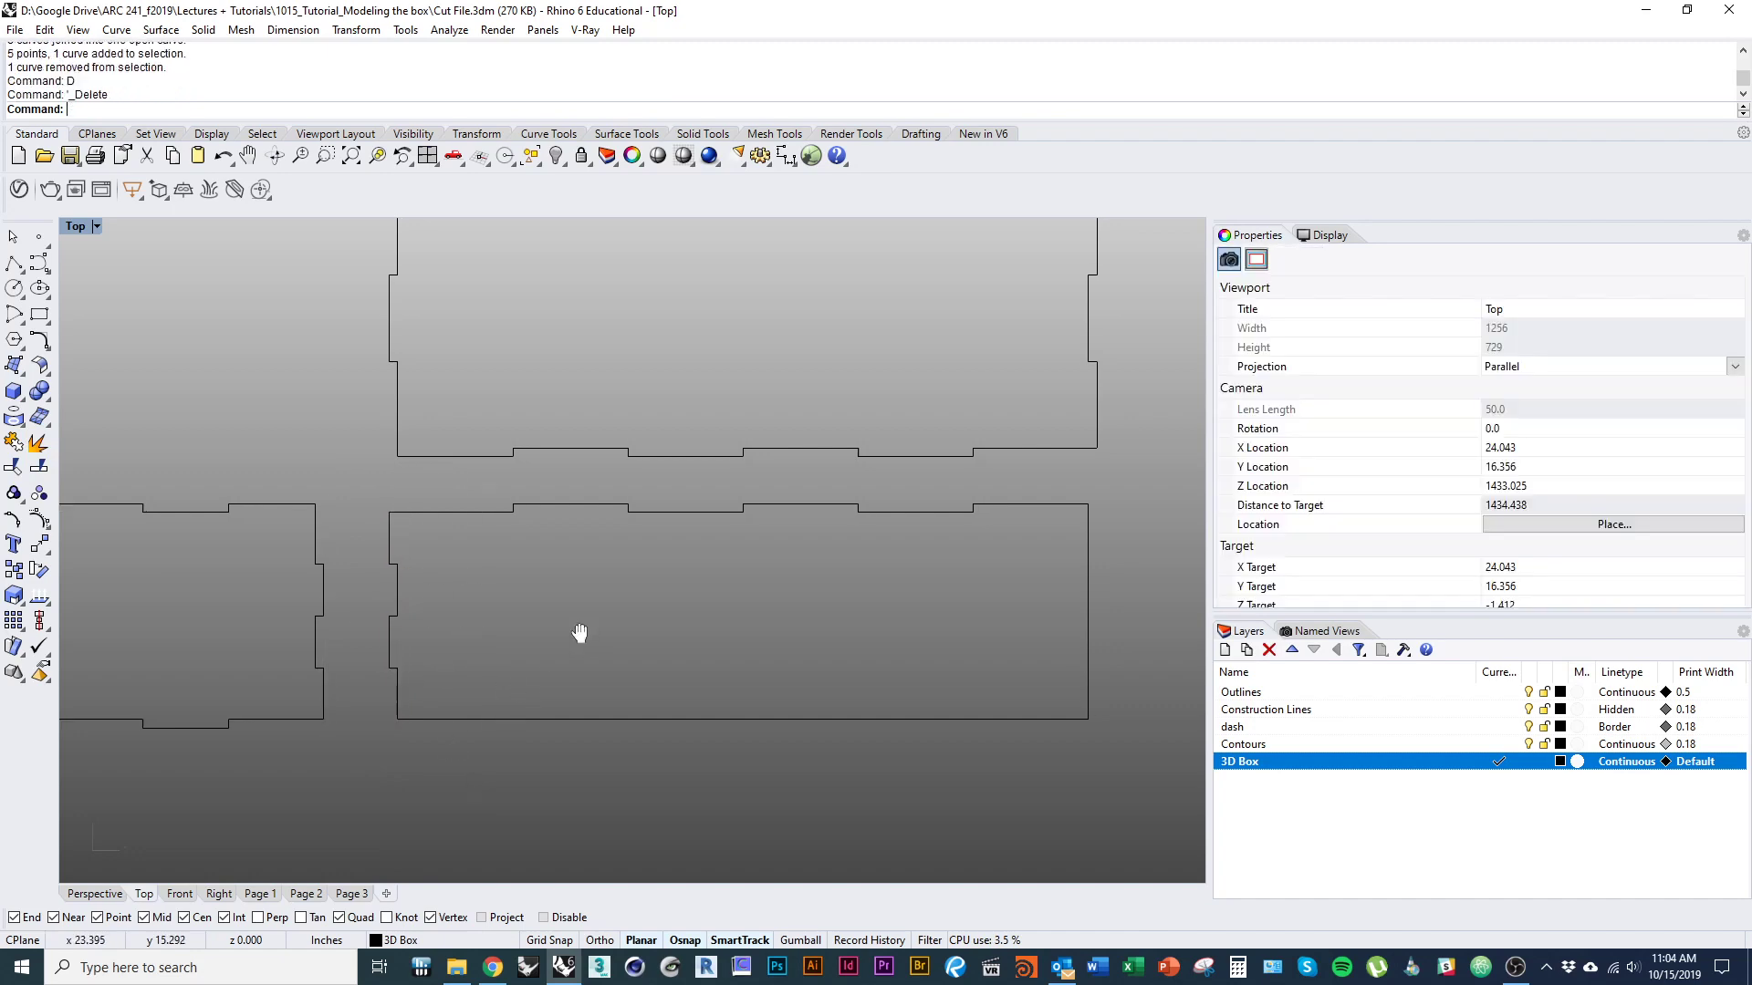
Delete the plain bottom and right edges of the 10 × 3 inch floor panel.
{"action": "scroll", "coordinate": [548, 639], "scroll_direction": "down", "scroll_amount": 2}
{"action": "scroll", "coordinate": [488, 602], "scroll_direction": "down", "scroll_amount": 2}
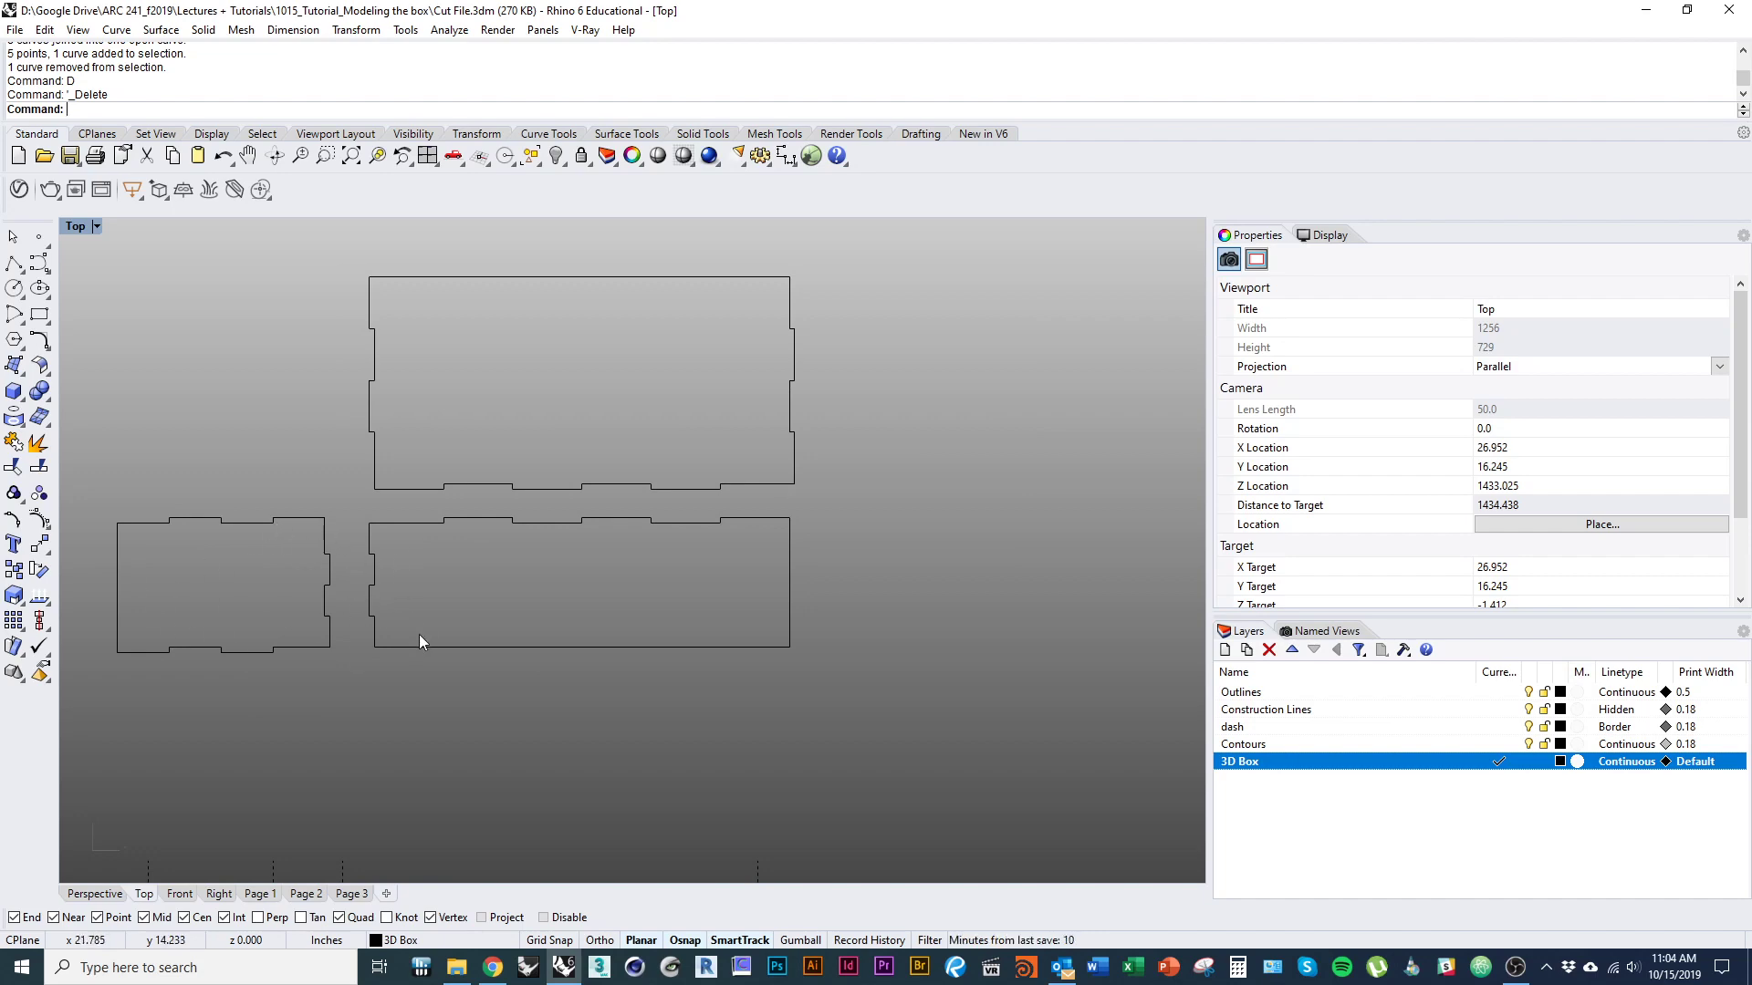
{"action": "left_click", "coordinate": [440, 647]}
{"action": "key", "text": "Delete"}
{"action": "left_click", "coordinate": [788, 602]}
{"action": "key", "text": "Delete"}
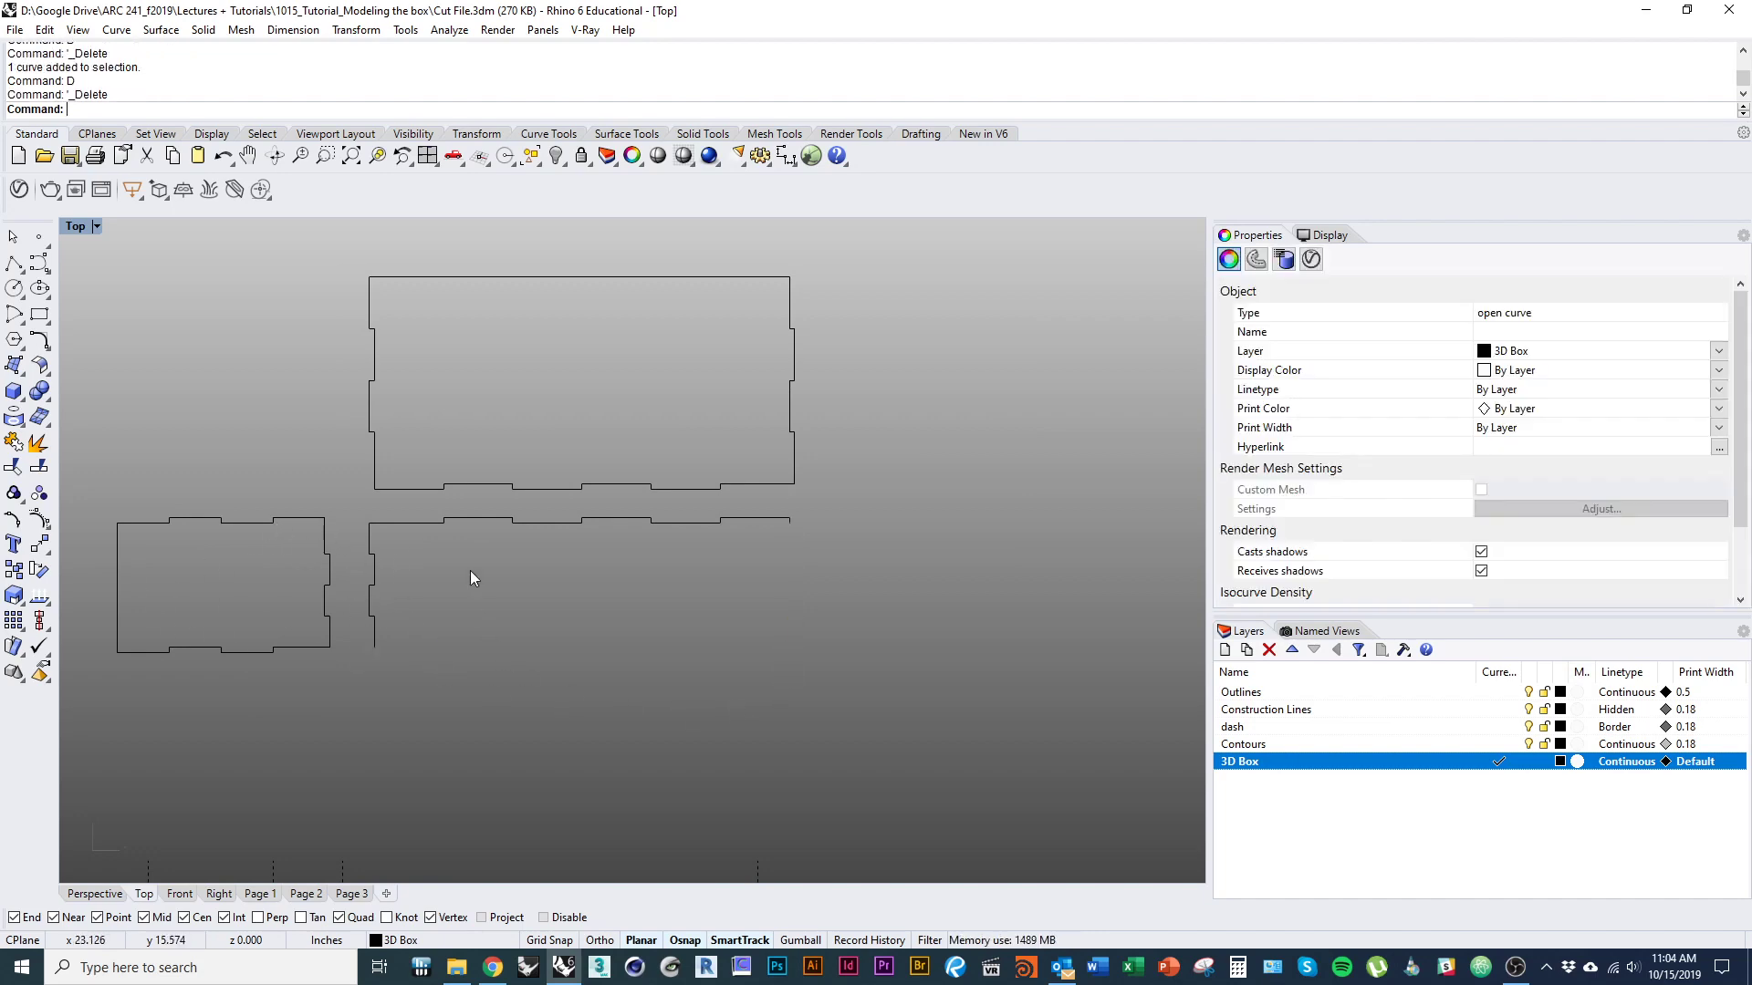
Rotate a copy of the floor panel's tabbed top and left edges by 180° below the panel.
{"action": "left_click", "coordinate": [422, 523]}
{"action": "left_click", "coordinate": [375, 642], "text": "shift"}
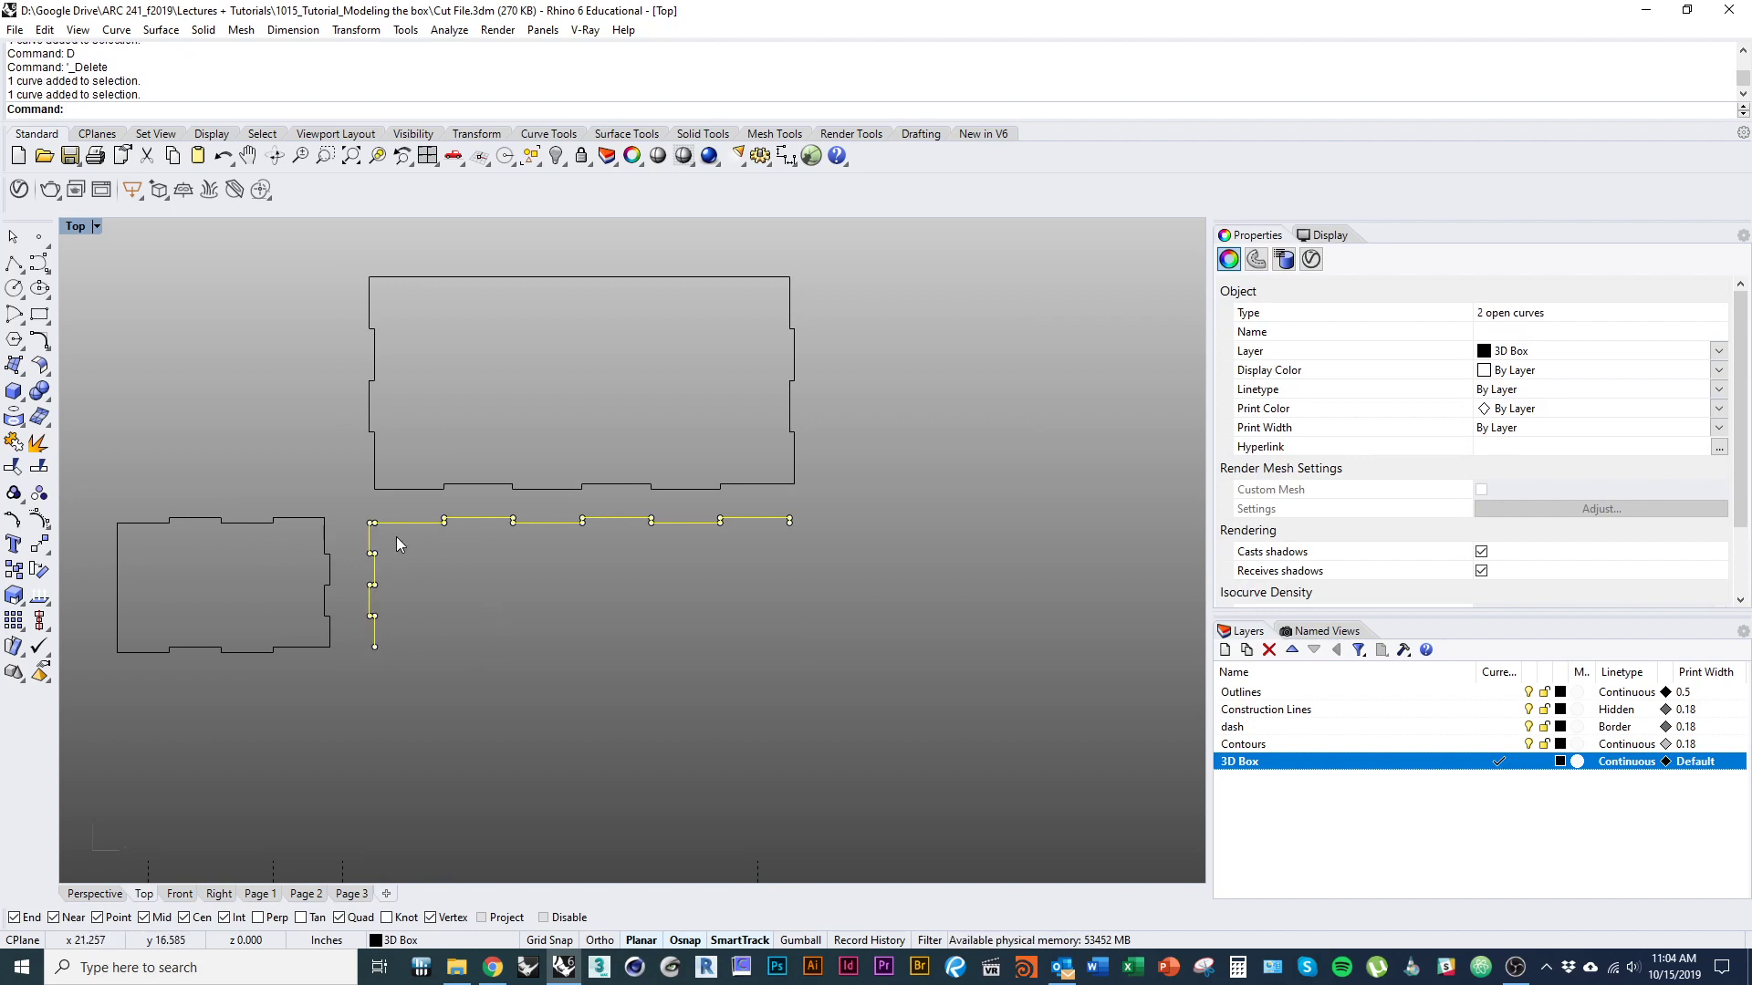
{"action": "type", "text": "copy"}
{"action": "key", "text": "Return"}
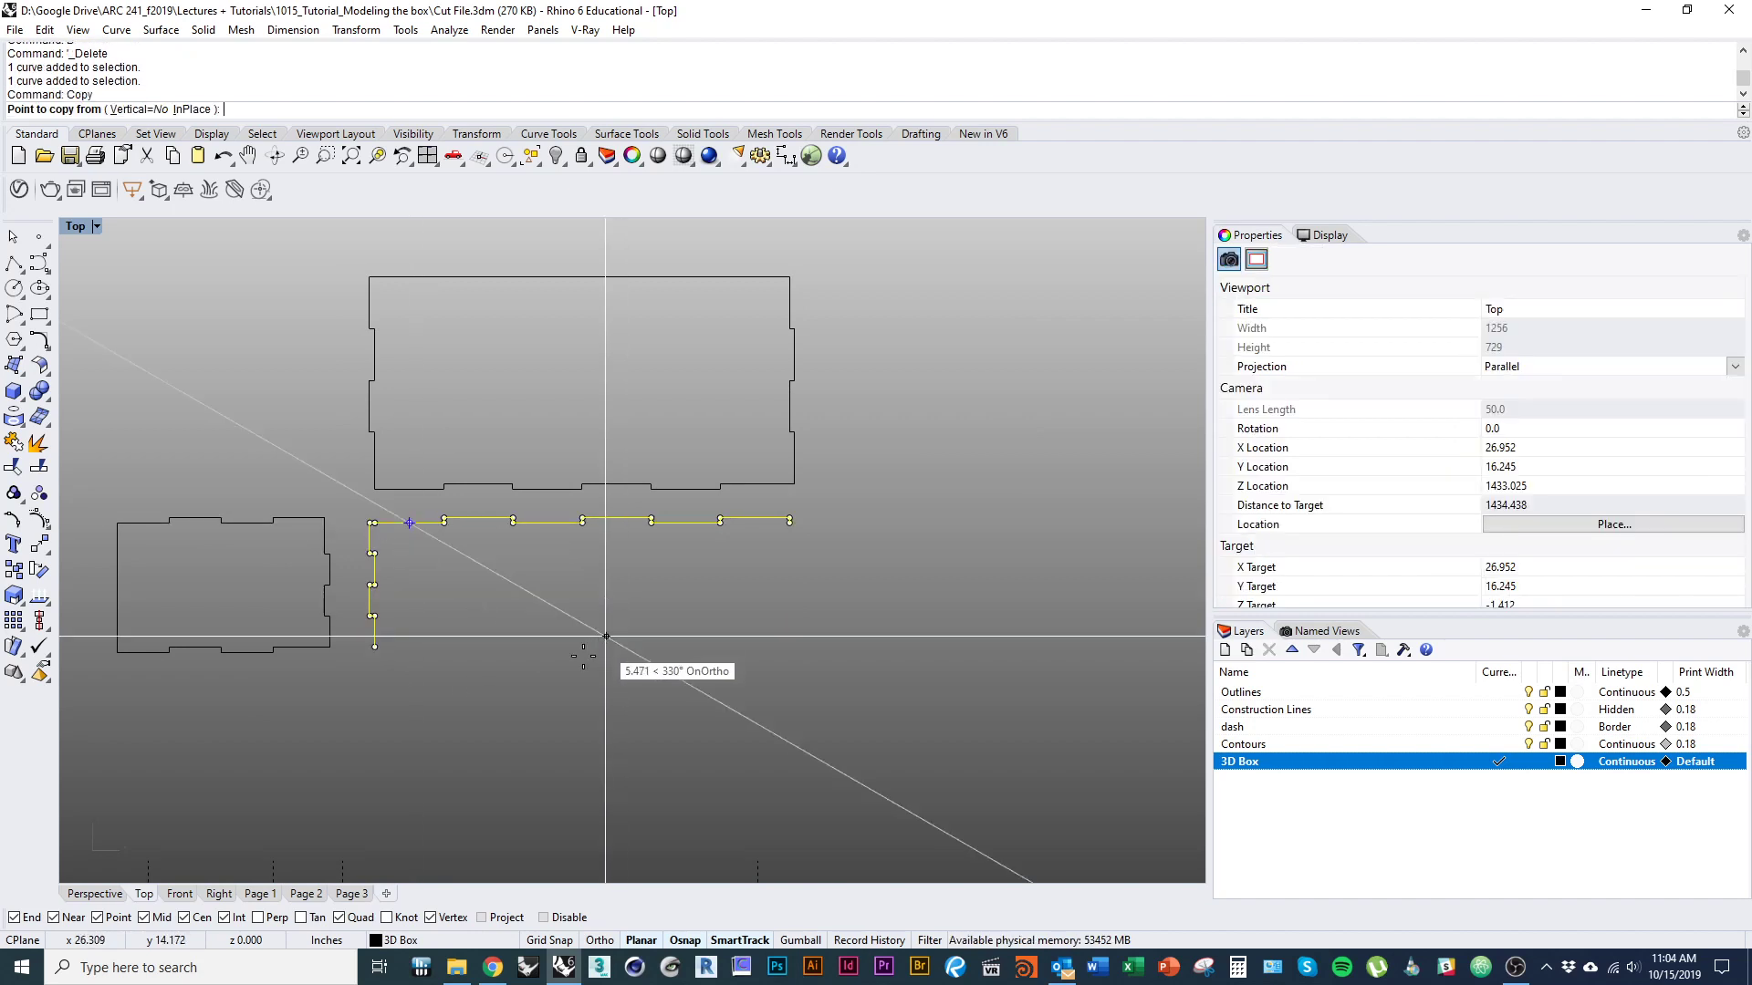
{"action": "key", "text": "Escape"}
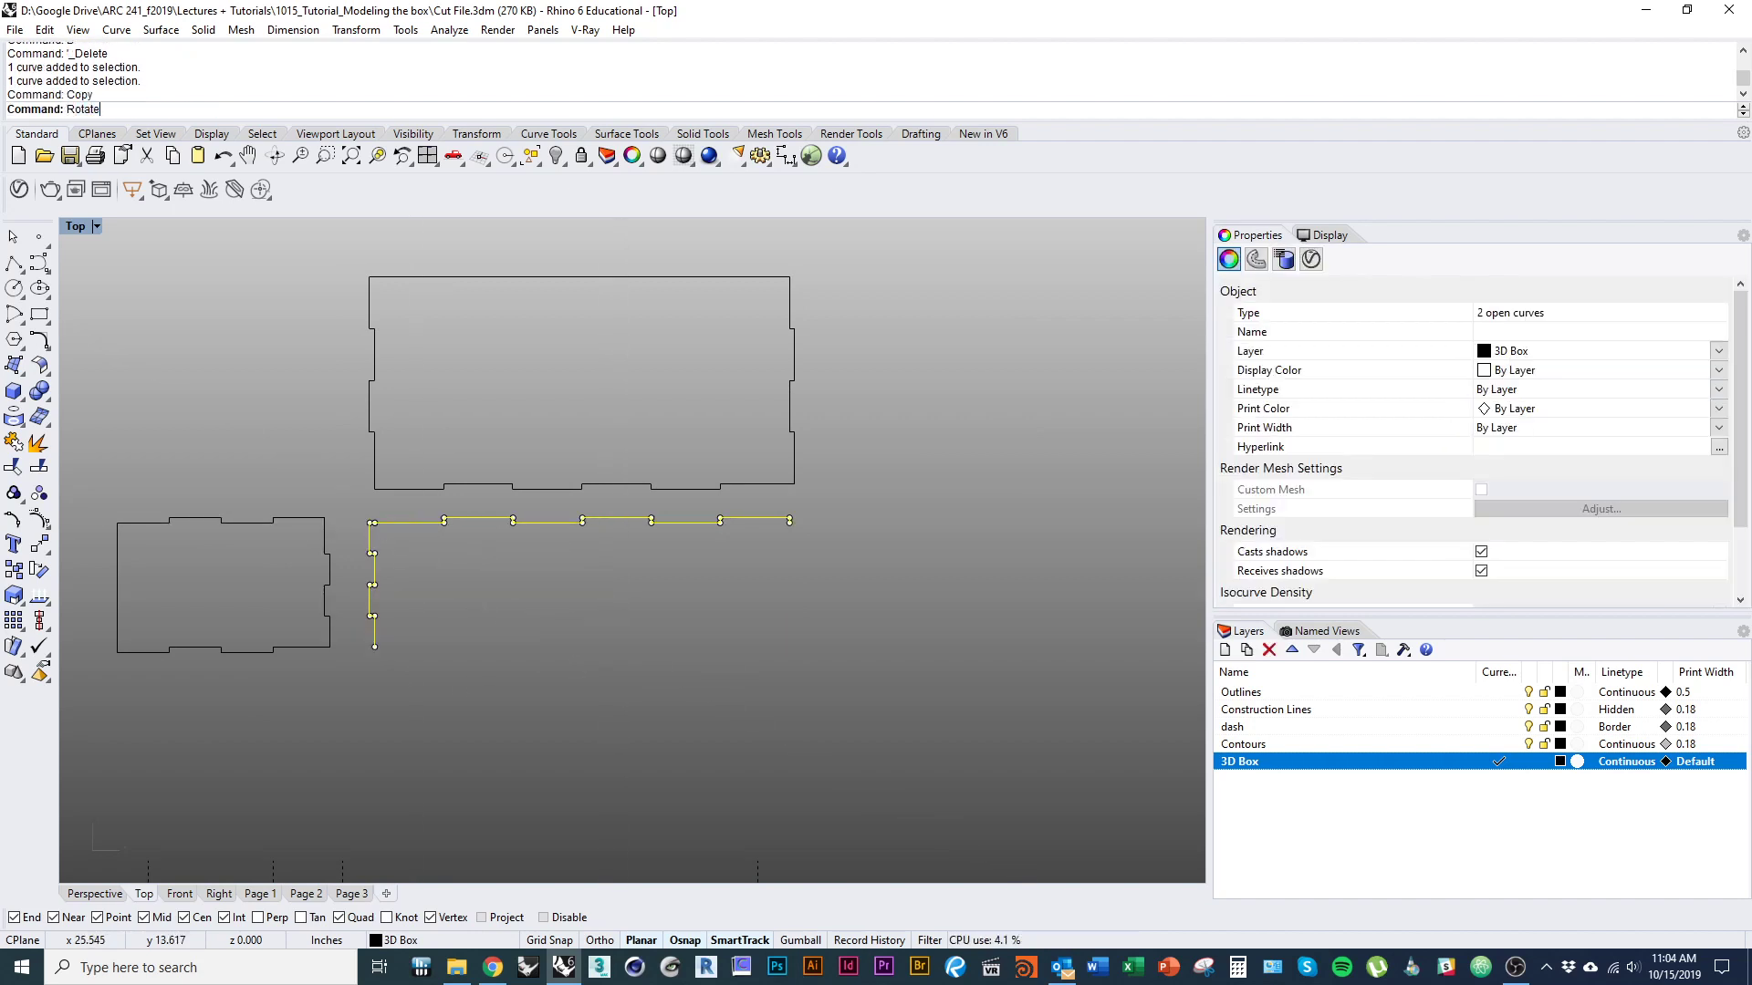
{"action": "type", "text": "Rotate"}
{"action": "key", "text": "Return"}
{"action": "left_click", "coordinate": [129, 110]}
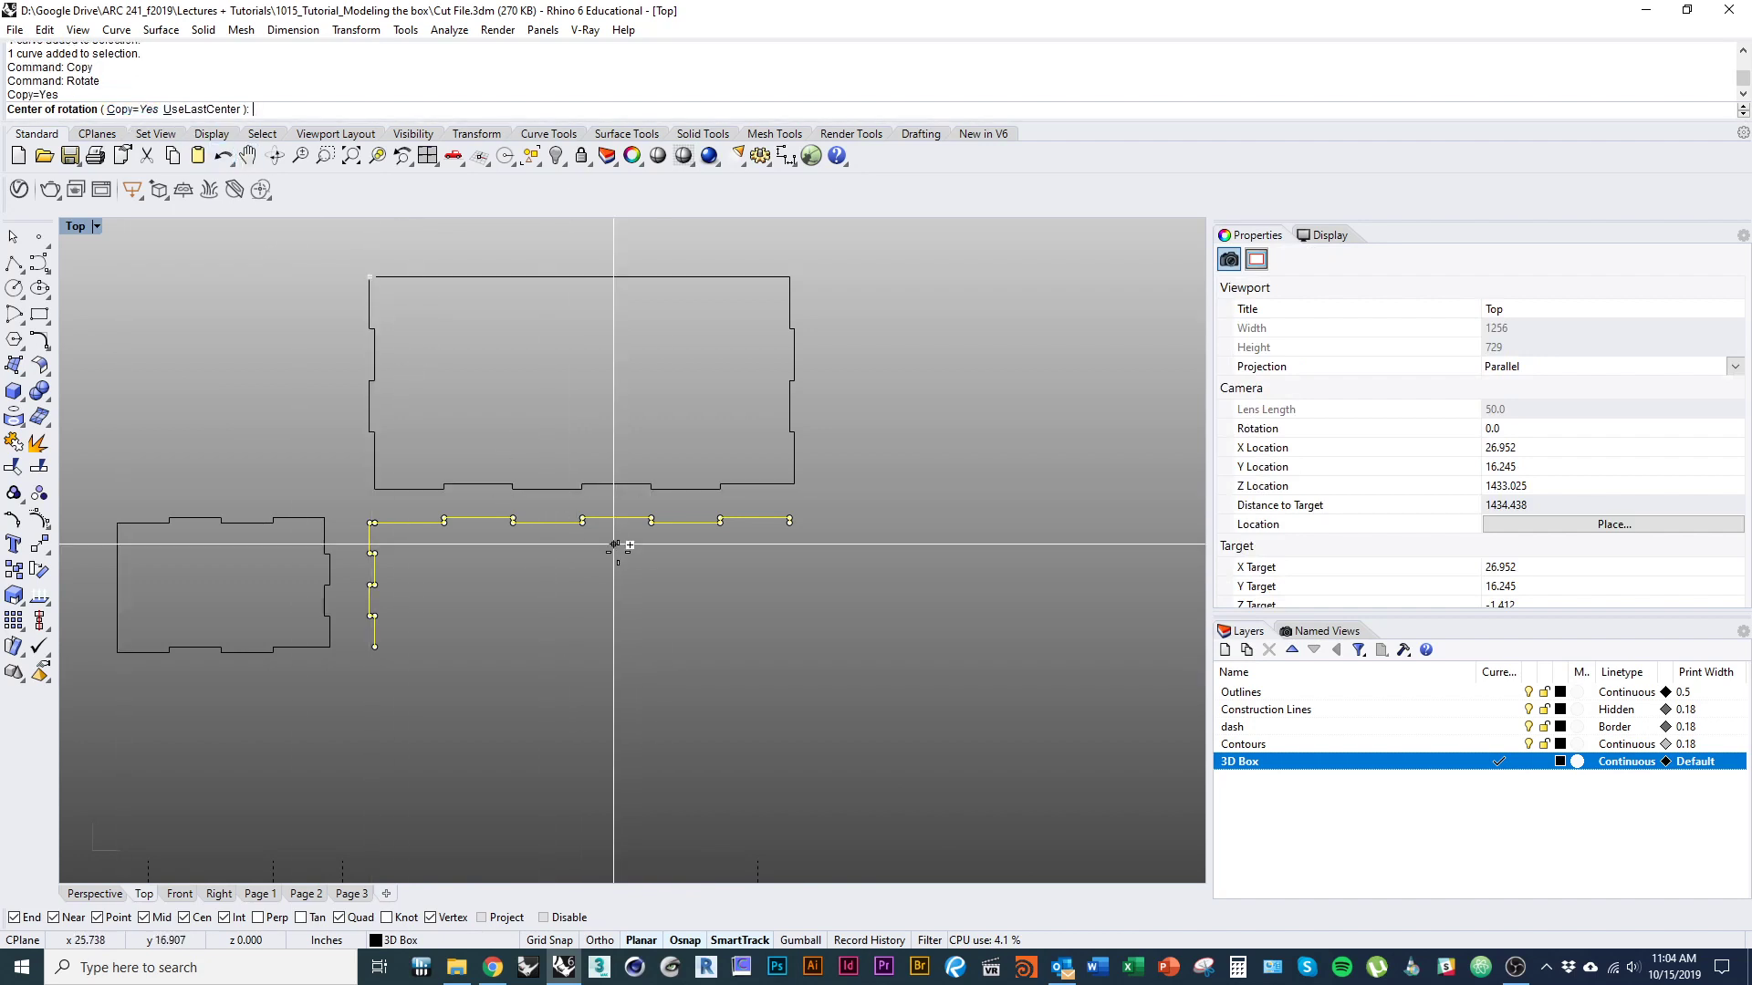
{"action": "left_click", "coordinate": [661, 626]}
{"action": "left_click", "coordinate": [661, 393]}
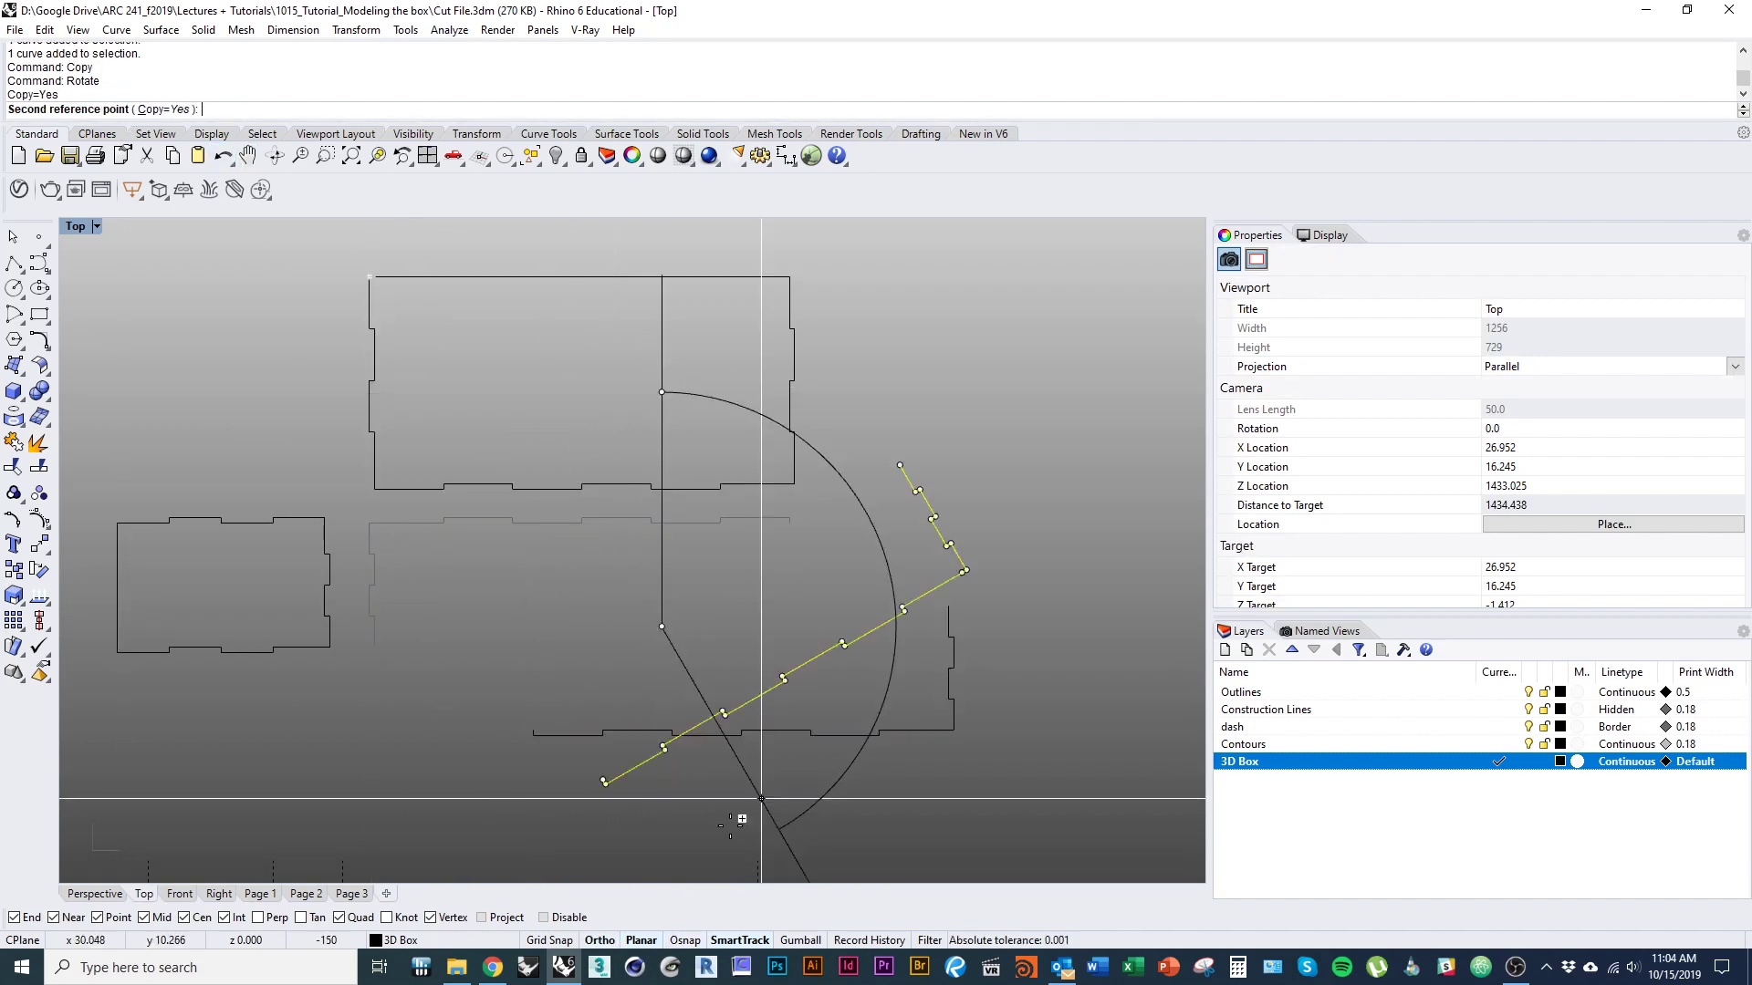
{"action": "left_click", "coordinate": [662, 859]}
Move the rotated tabbed edges so their upper end meets the end of the floor panel's top edge, closing the outline.
{"action": "type", "text": "m"}
{"action": "key", "text": "Return"}
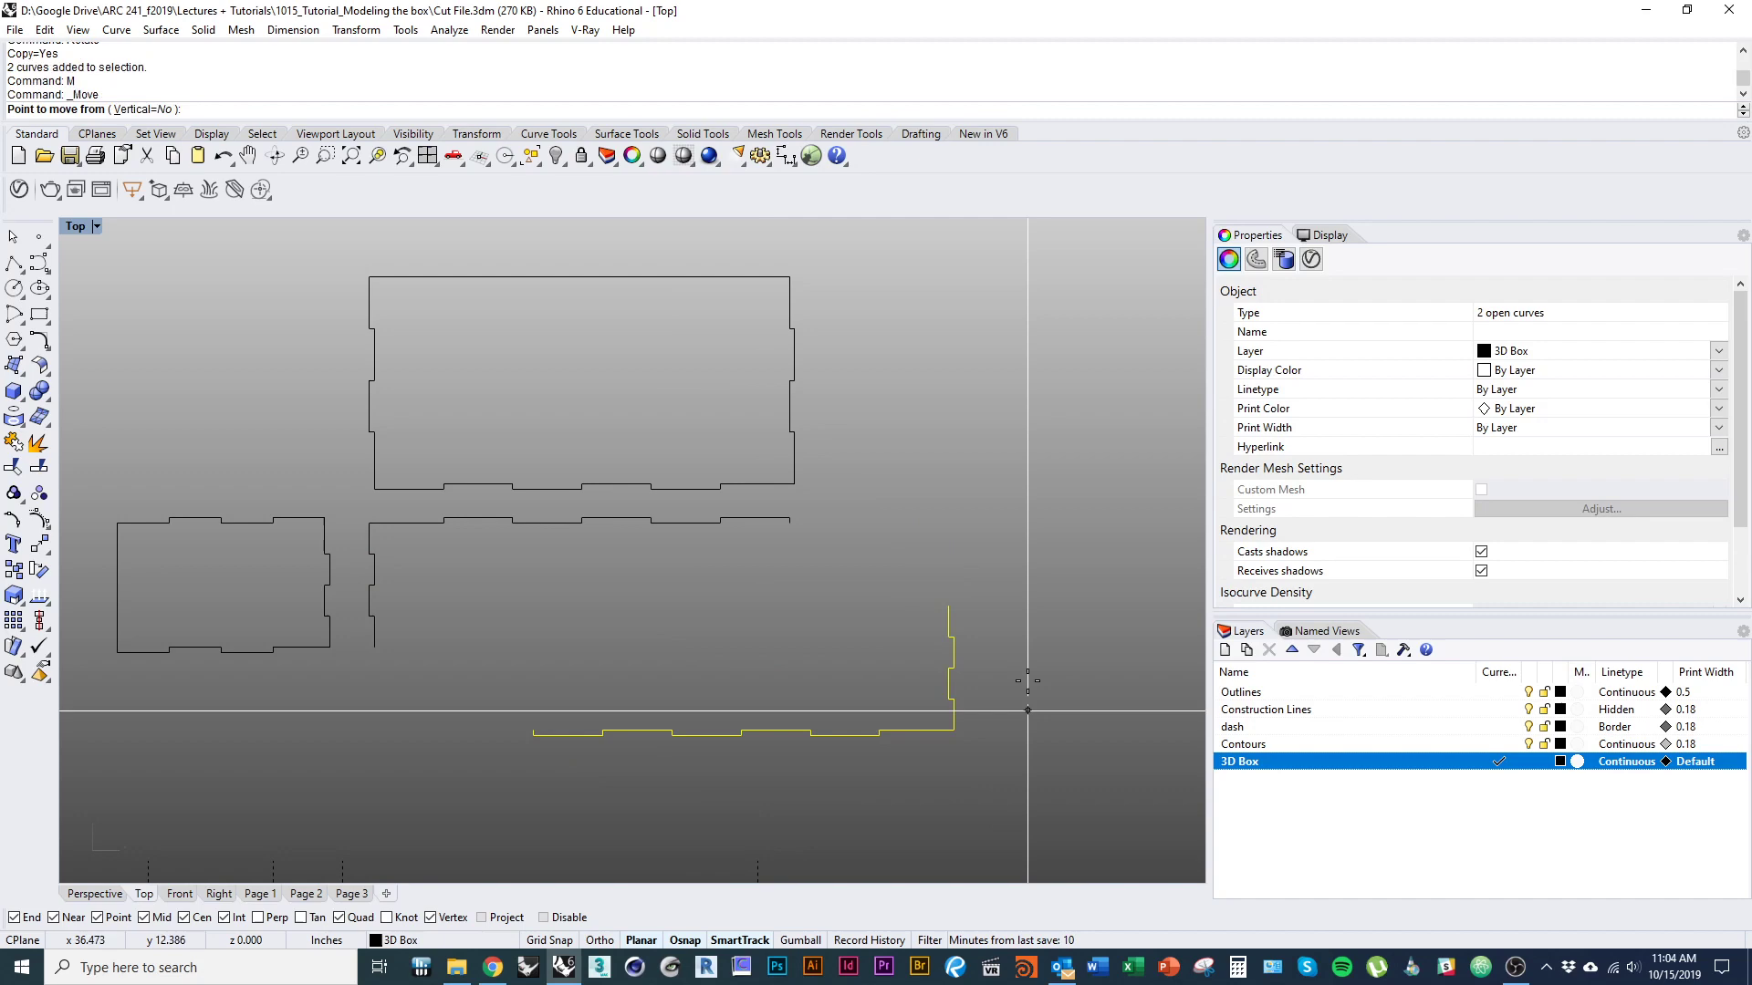
{"action": "left_click", "coordinate": [932, 597]}
{"action": "left_click", "coordinate": [790, 523]}
{"action": "type", "text": "m"}
{"action": "key", "text": "Return"}
{"action": "scroll", "coordinate": [904, 571], "scroll_direction": "up", "scroll_amount": 4}
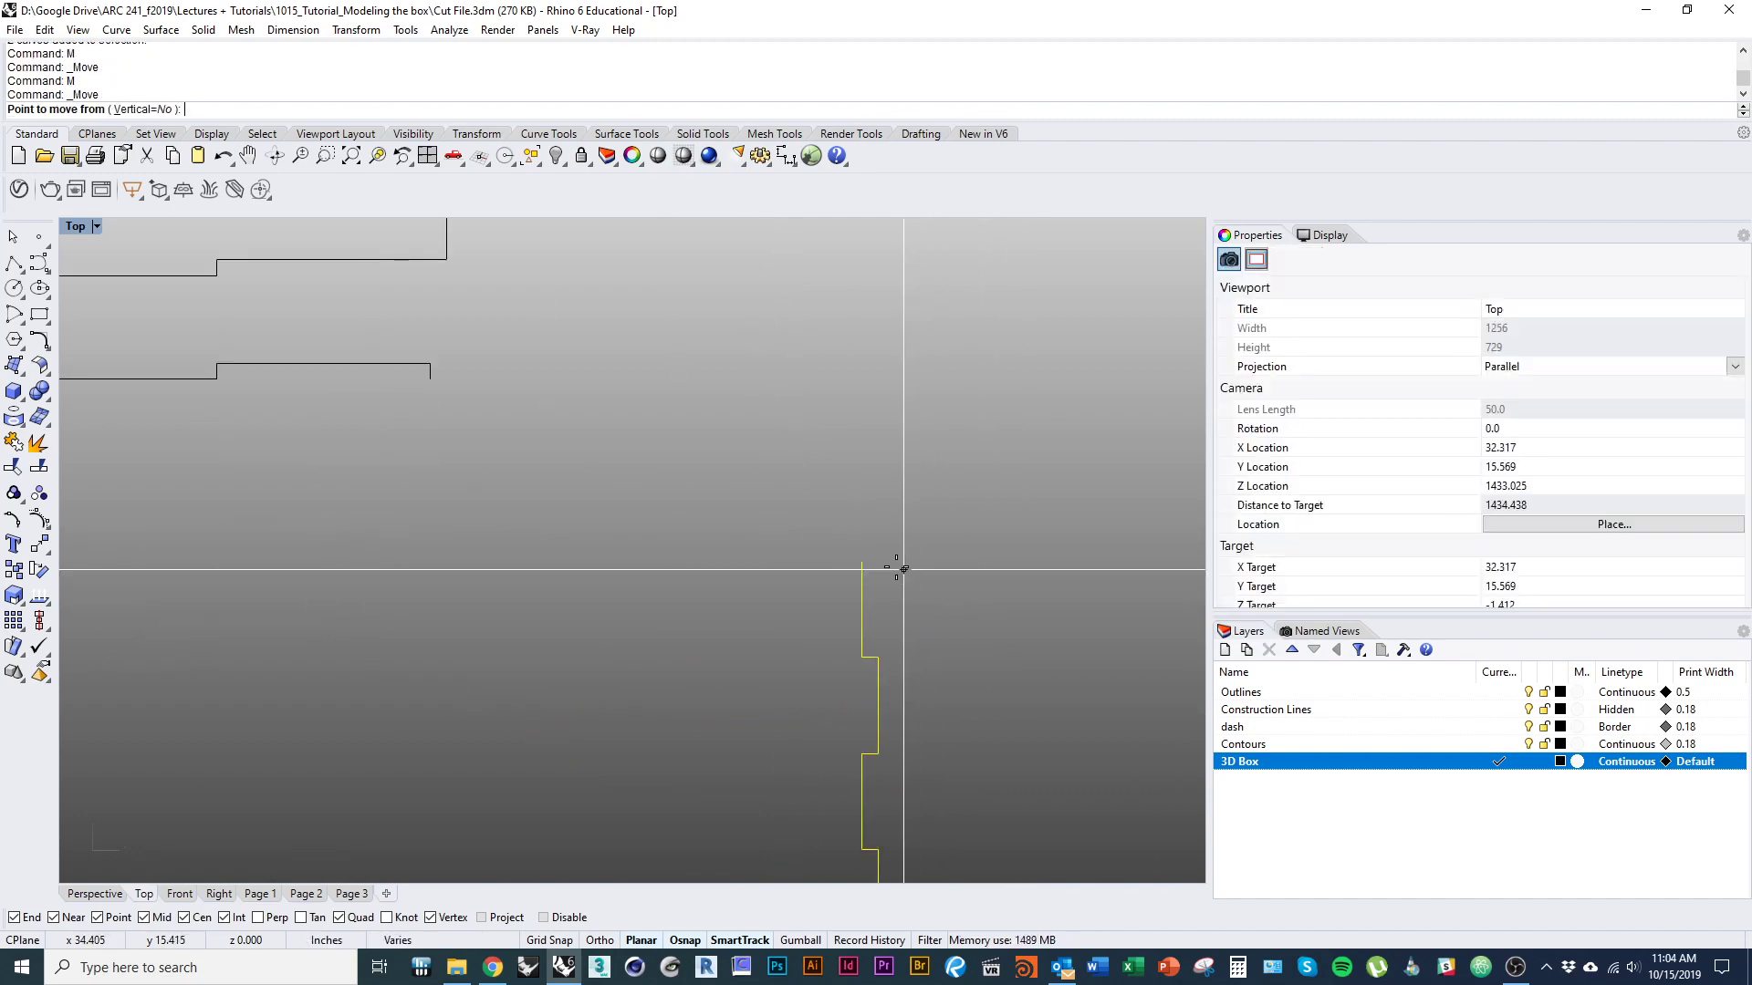
{"action": "left_click", "coordinate": [861, 561]}
{"action": "left_click", "coordinate": [431, 378]}
{"action": "scroll", "coordinate": [755, 501], "scroll_direction": "down", "scroll_amount": 6}
{"action": "right_click_drag", "start_coordinate": [755, 501], "coordinate": [829, 495]}
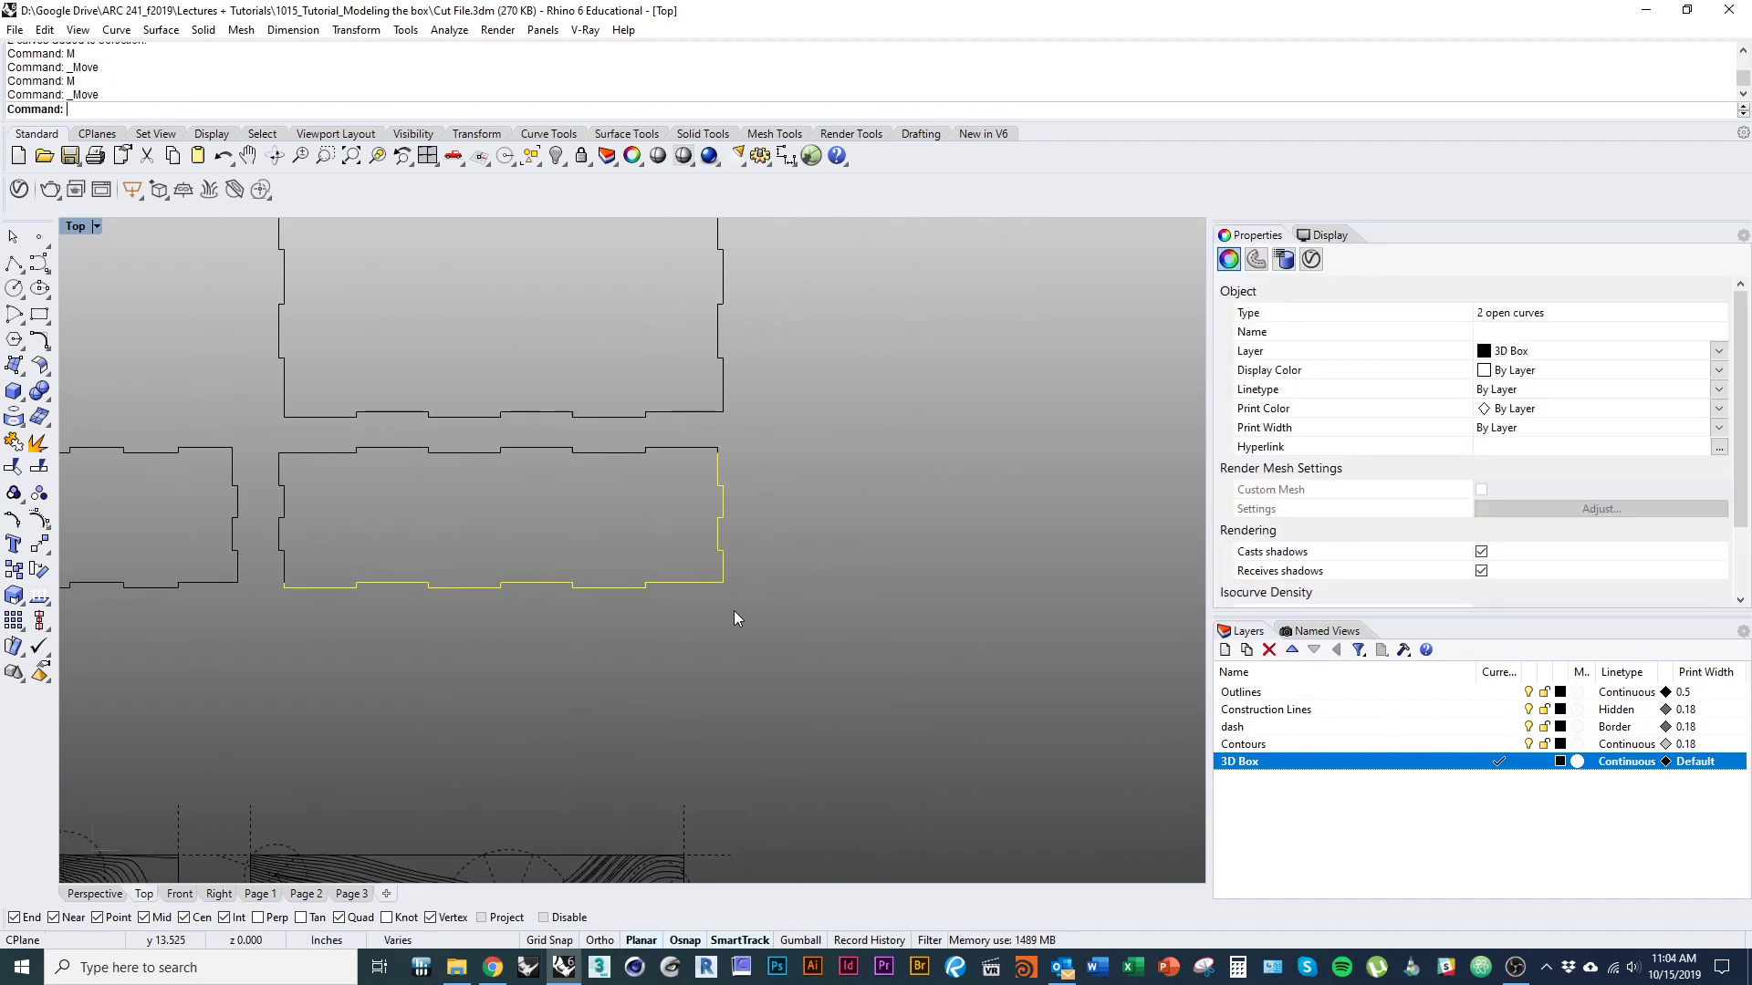
{"action": "left_click", "coordinate": [734, 613]}
Join the floor panel's four tabbed edges into one closed curve.
{"action": "right_click_drag", "start_coordinate": [622, 655], "coordinate": [620, 721]}
{"action": "right_click_drag", "start_coordinate": [810, 730], "coordinate": [874, 746]}
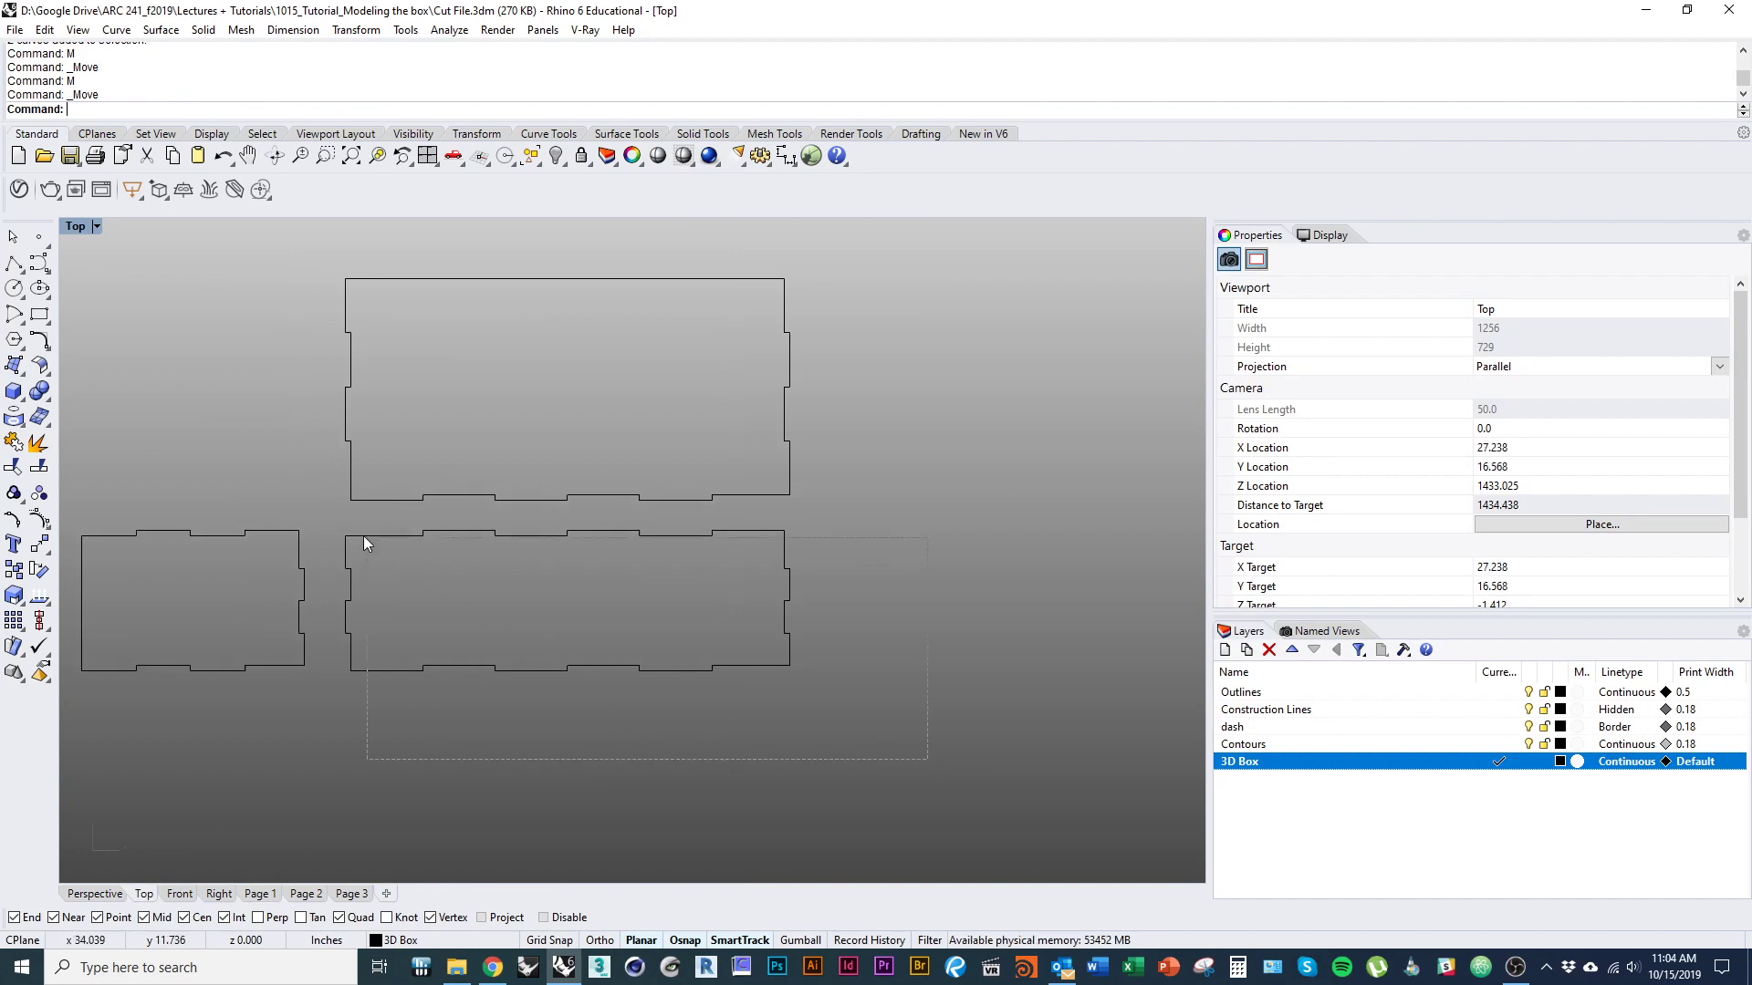
{"action": "left_click_drag", "start_coordinate": [364, 544], "coordinate": [365, 545]}
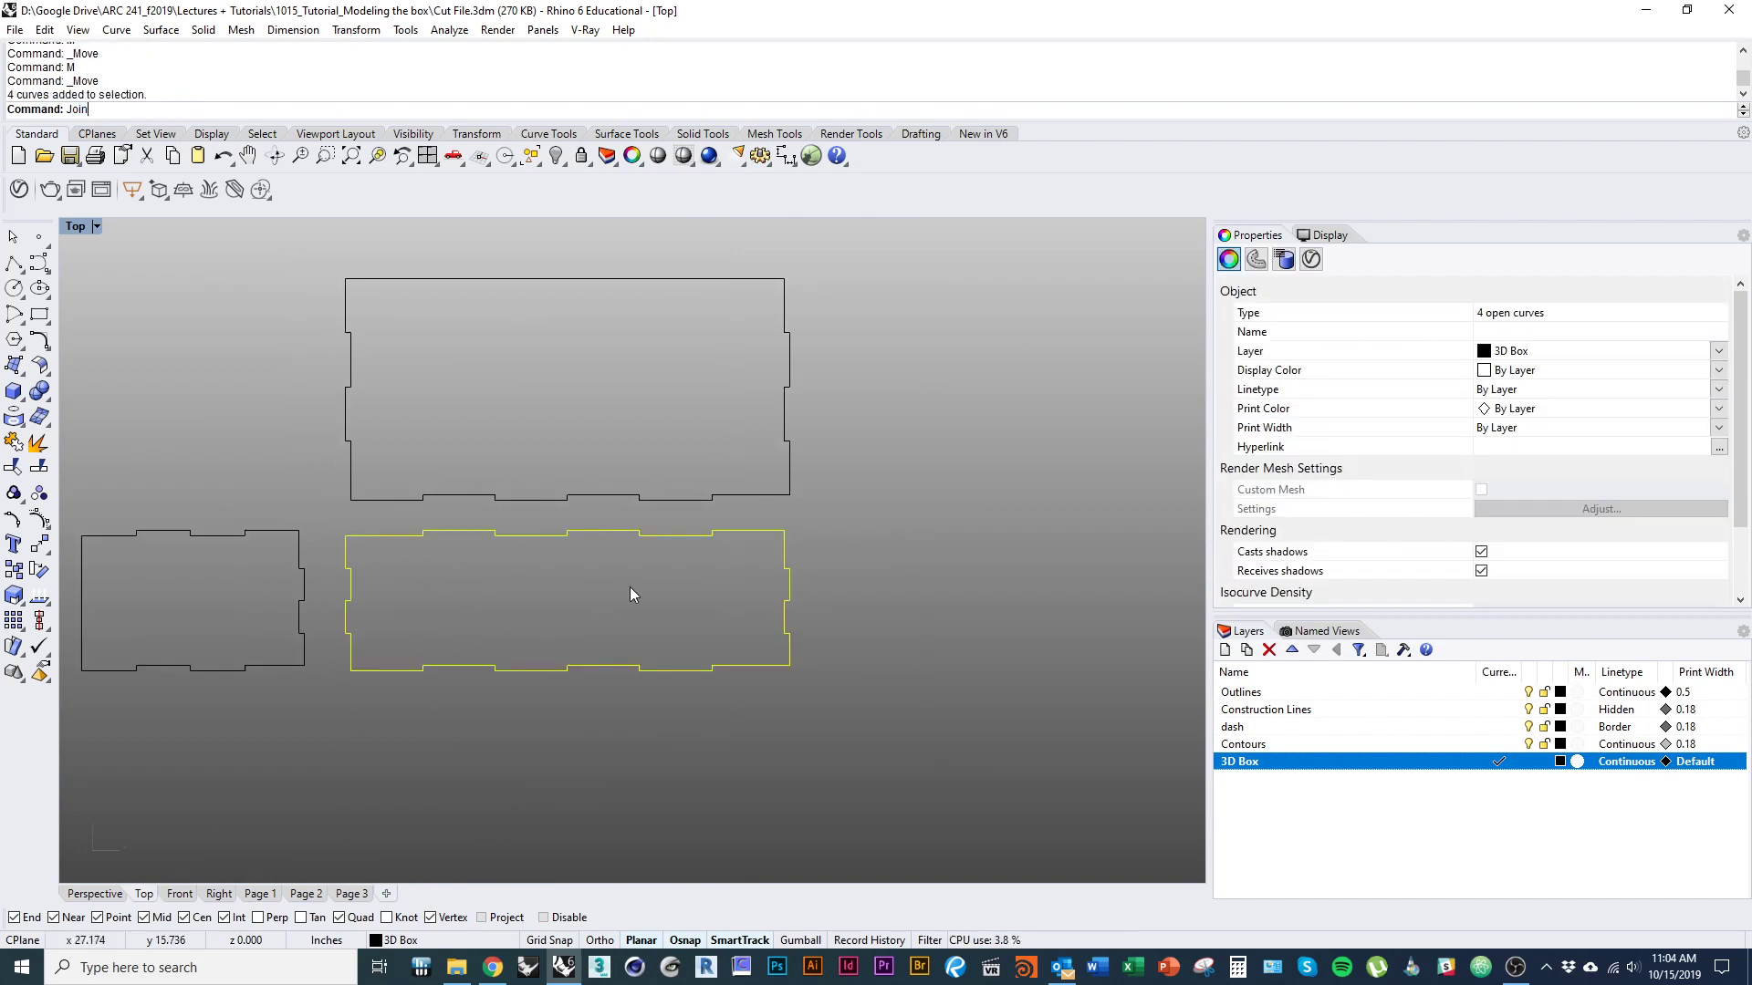
{"action": "scroll", "coordinate": [613, 584], "scroll_direction": "down", "scroll_amount": 3}
{"action": "right_click_drag", "start_coordinate": [606, 600], "coordinate": [533, 523]}
{"action": "scroll", "coordinate": [531, 521], "scroll_direction": "down", "scroll_amount": 3}
{"action": "left_click", "coordinate": [535, 599]}
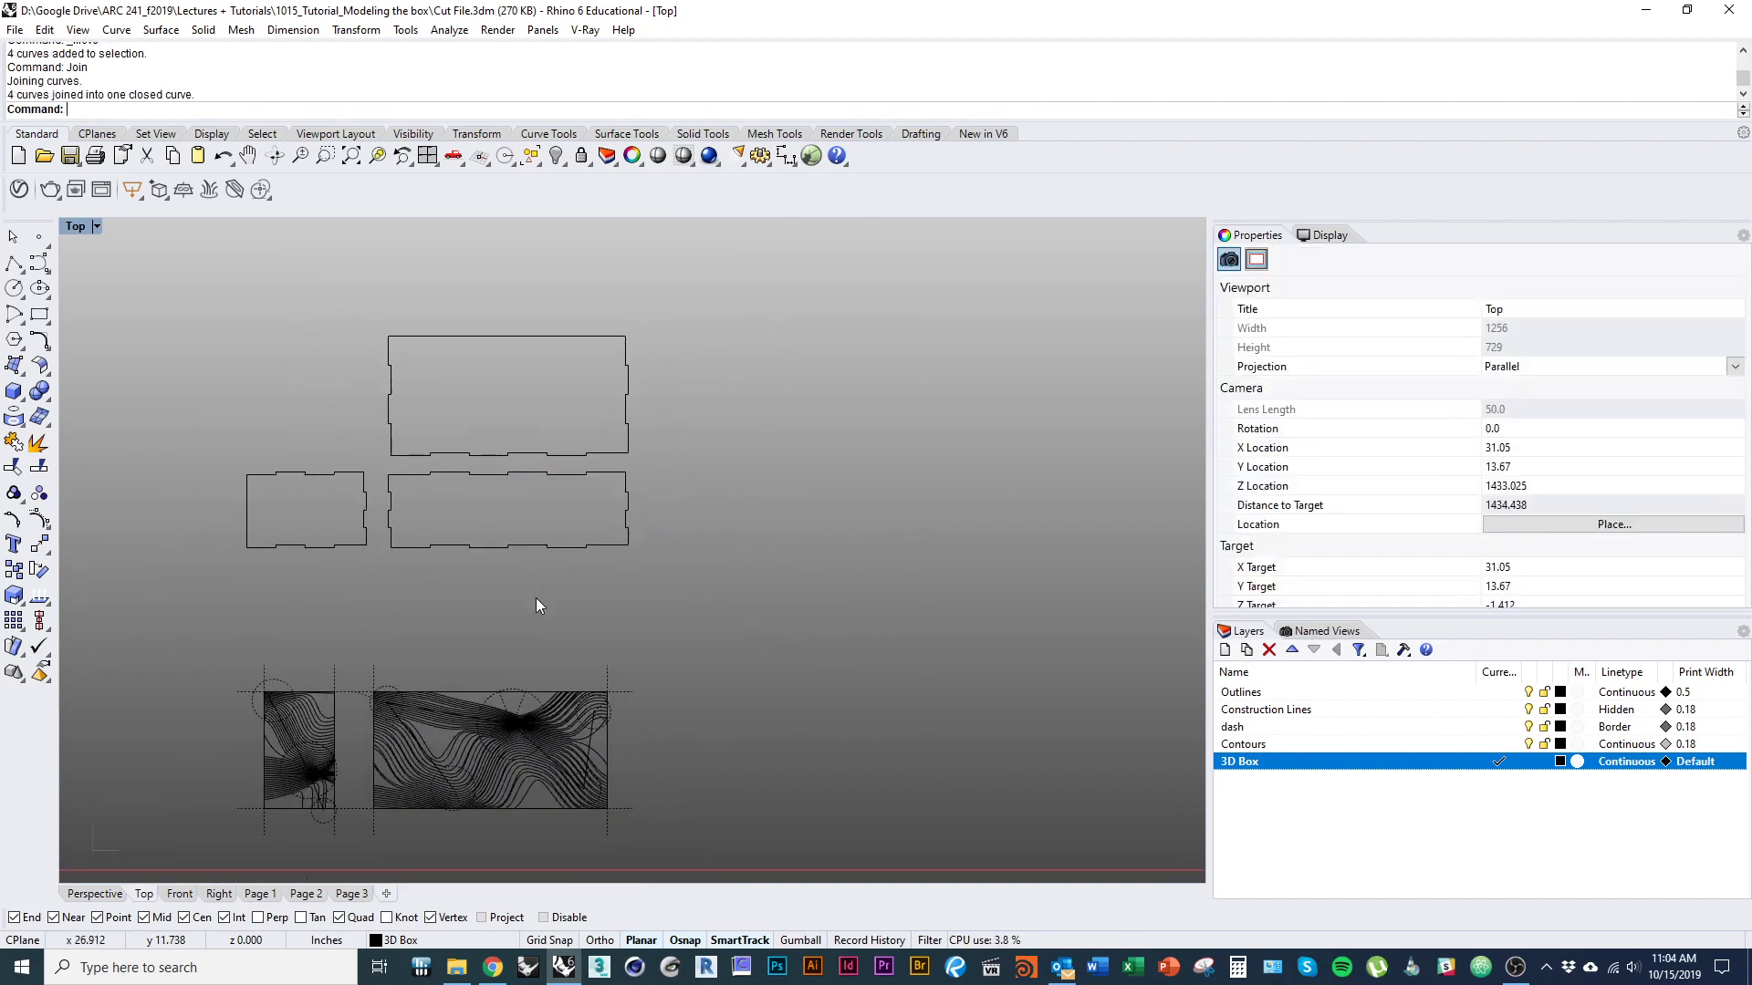
Join the edges of the small end panel and of the large 10 × 5 inch panel into separate closed curves.
{"action": "right_click_drag", "start_coordinate": [477, 591], "coordinate": [484, 660]}
{"action": "left_click", "coordinate": [373, 604]}
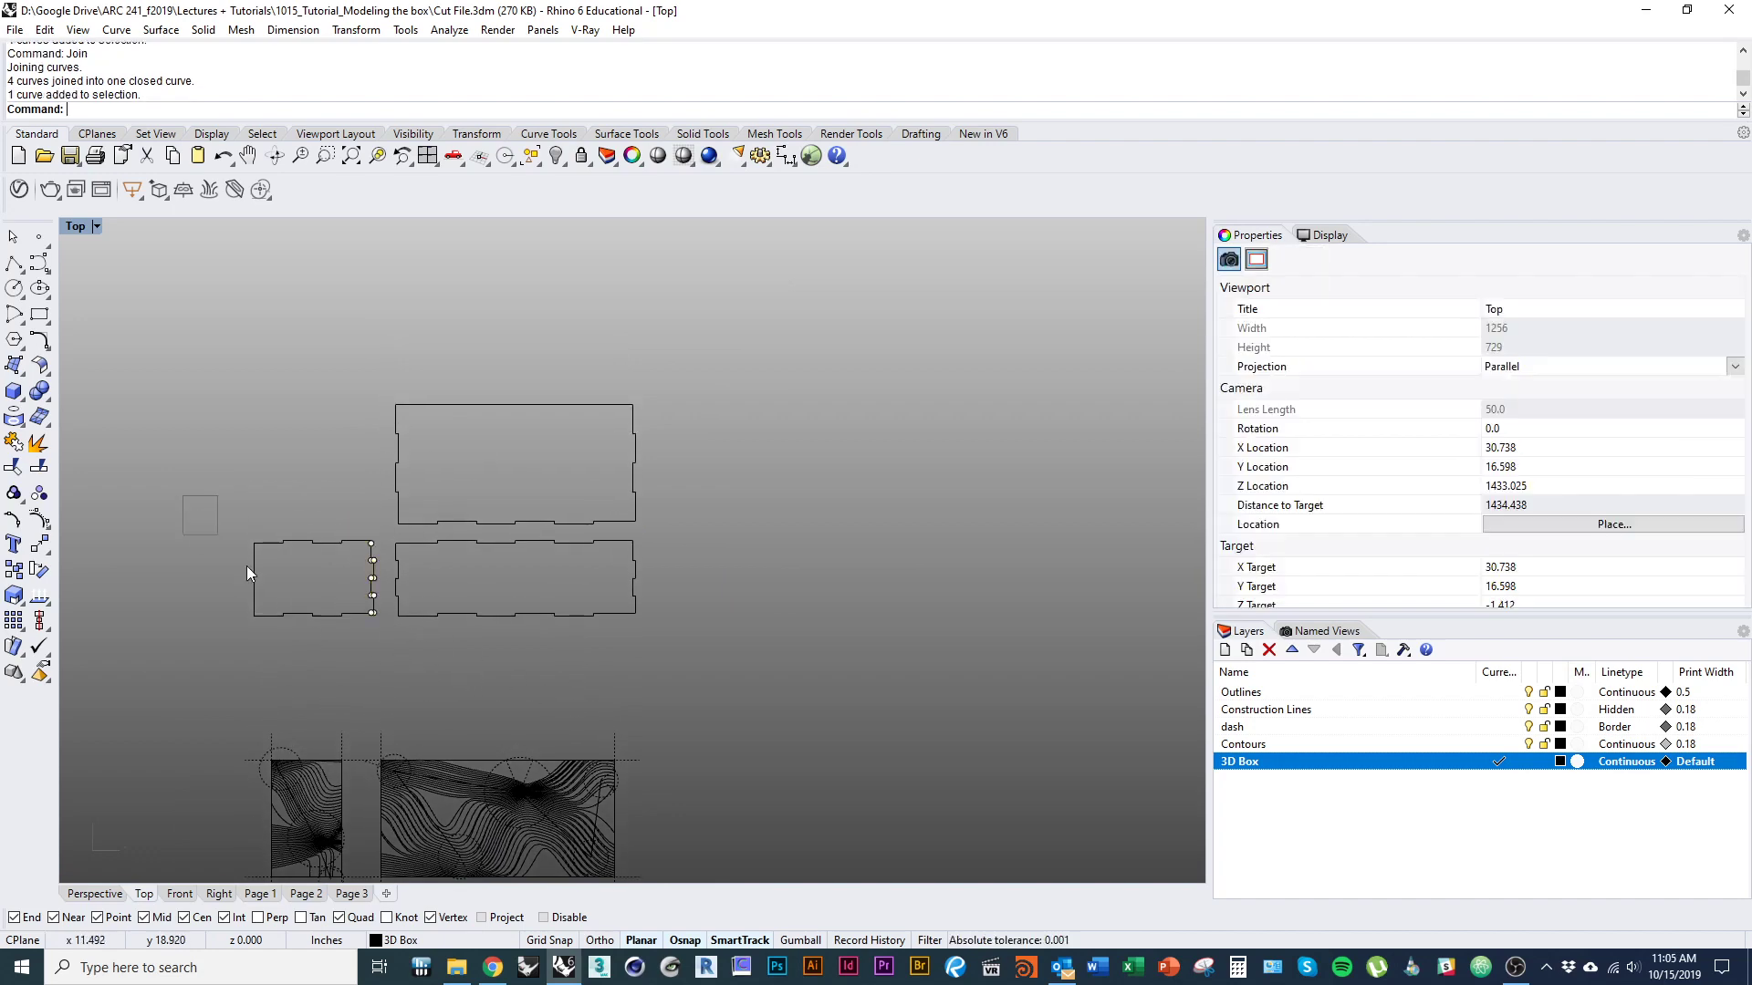
{"action": "left_click_drag", "start_coordinate": [381, 674], "coordinate": [385, 677]}
{"action": "key", "text": "ctrl+j"}
{"action": "left_click_drag", "start_coordinate": [345, 322], "coordinate": [681, 534]}
{"action": "key", "text": "ctrl+j"}
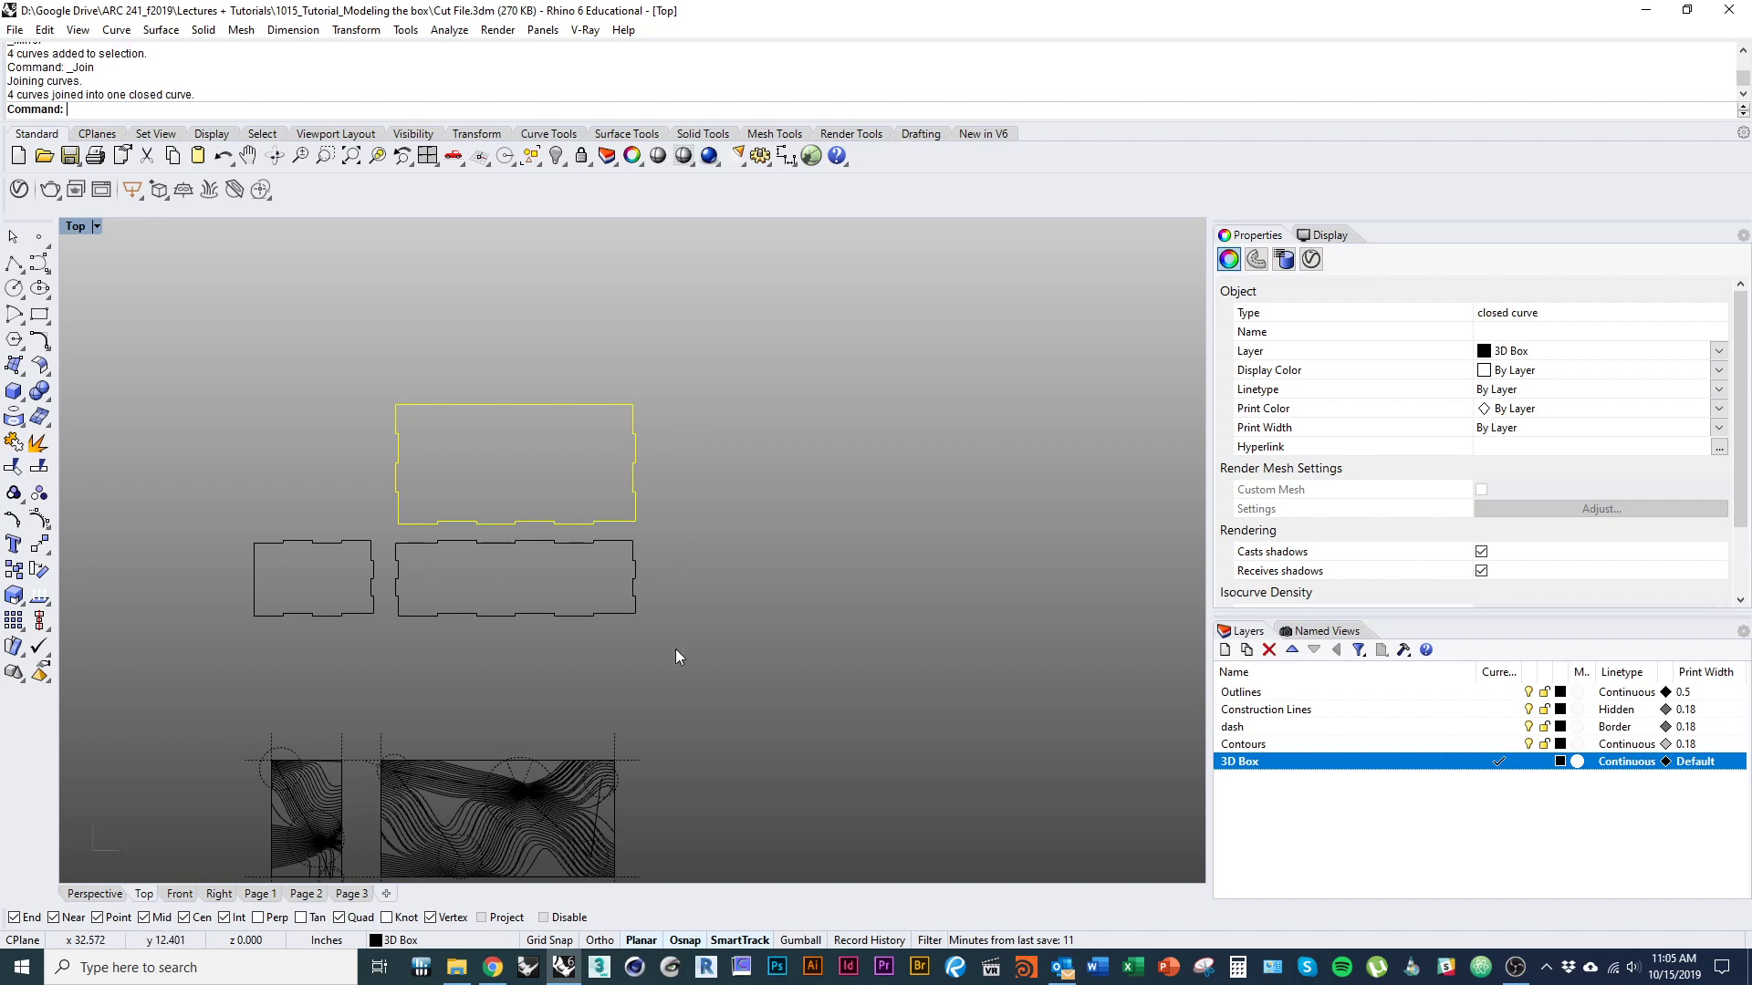
{"action": "key", "text": "Escape"}
Rotate a copy of the small end panel 90° clockwise about its upper-left corner and delete the original.
{"action": "right_click_drag", "start_coordinate": [522, 622], "coordinate": [608, 633]}
{"action": "left_click", "coordinate": [458, 604]}
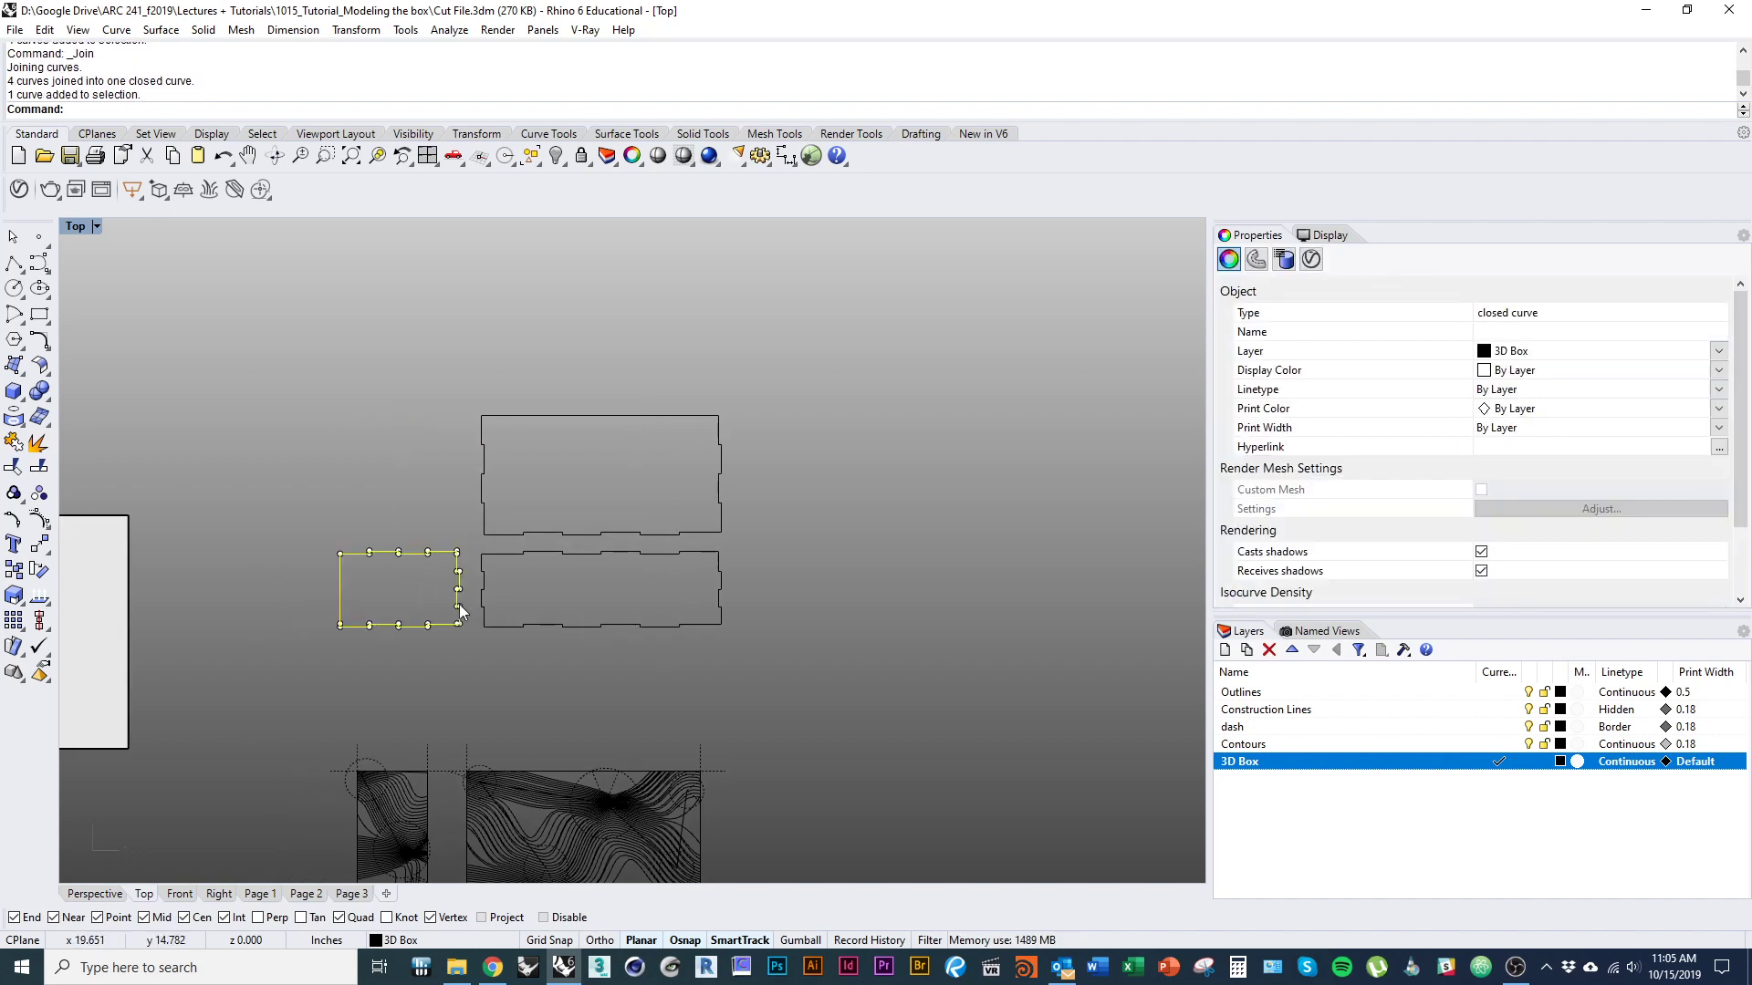
{"action": "type", "text": "Orate"}
{"action": "key", "text": "Return"}
{"action": "scroll", "coordinate": [425, 581], "scroll_direction": "up", "scroll_amount": 3}
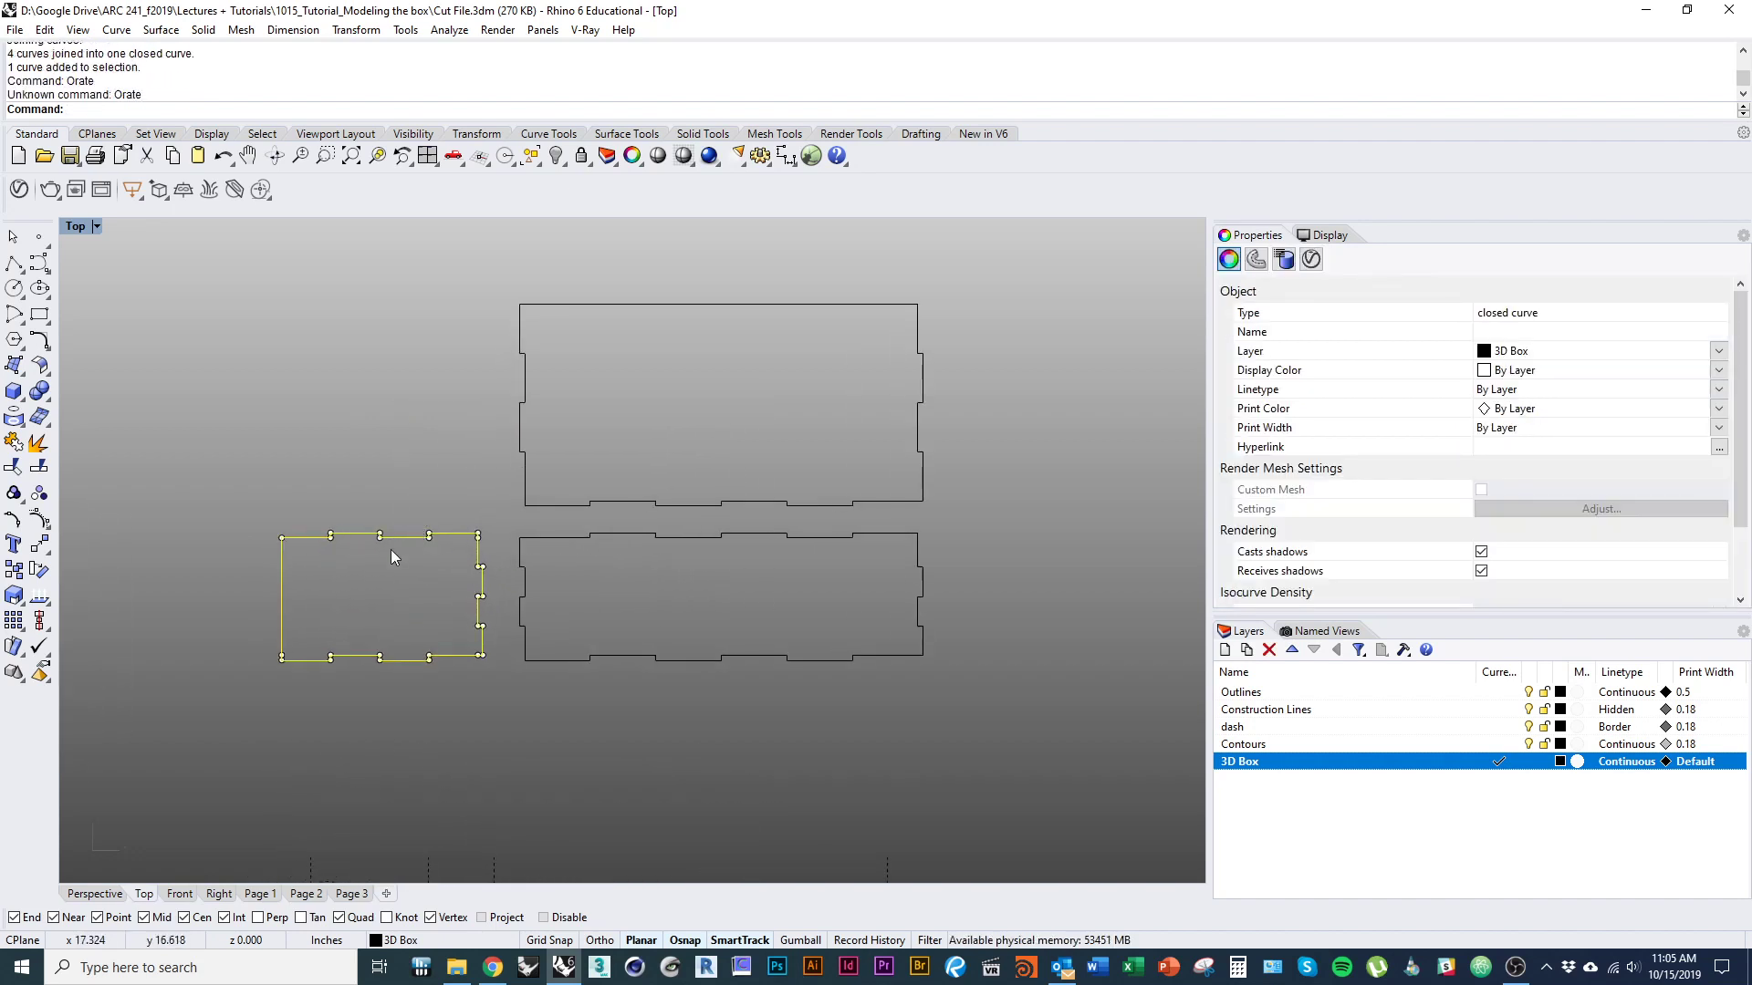
{"action": "type", "text": "Rotate"}
{"action": "key", "text": "Return"}
{"action": "left_click", "coordinate": [282, 538]}
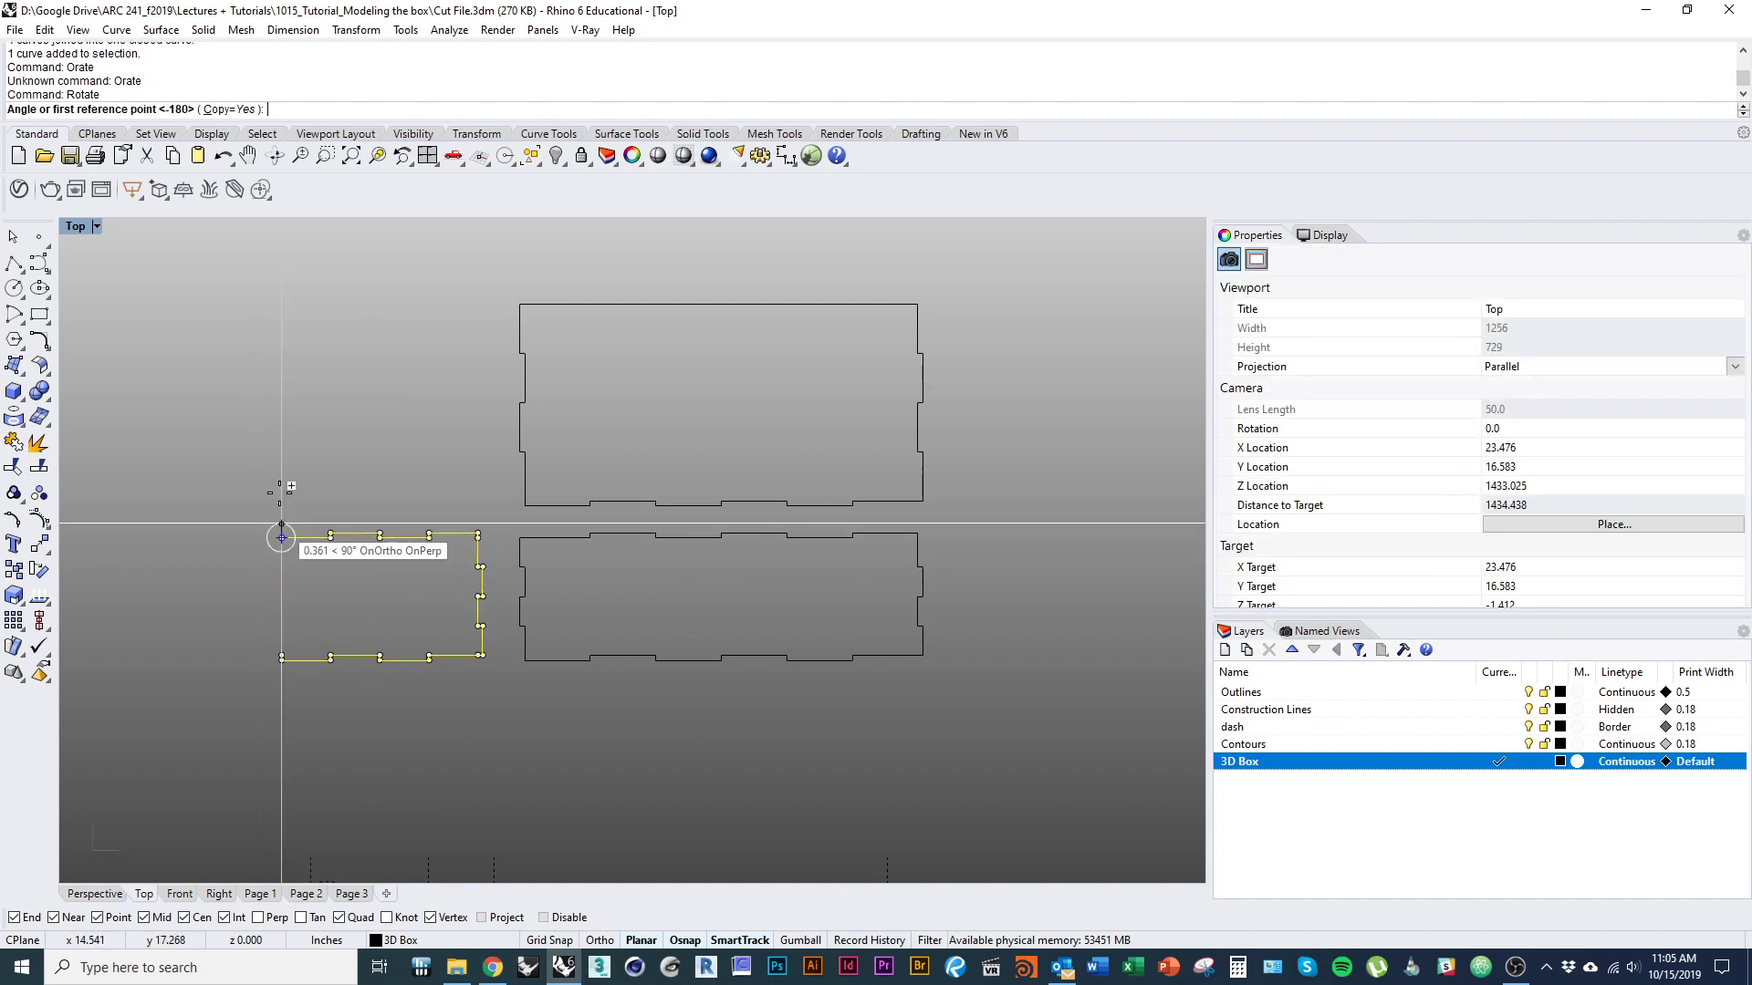
{"action": "left_click", "coordinate": [282, 424]}
{"action": "left_click", "coordinate": [451, 589], "text": "alt+shift"}
{"action": "type", "text": "D"}
{"action": "key", "text": "Return"}
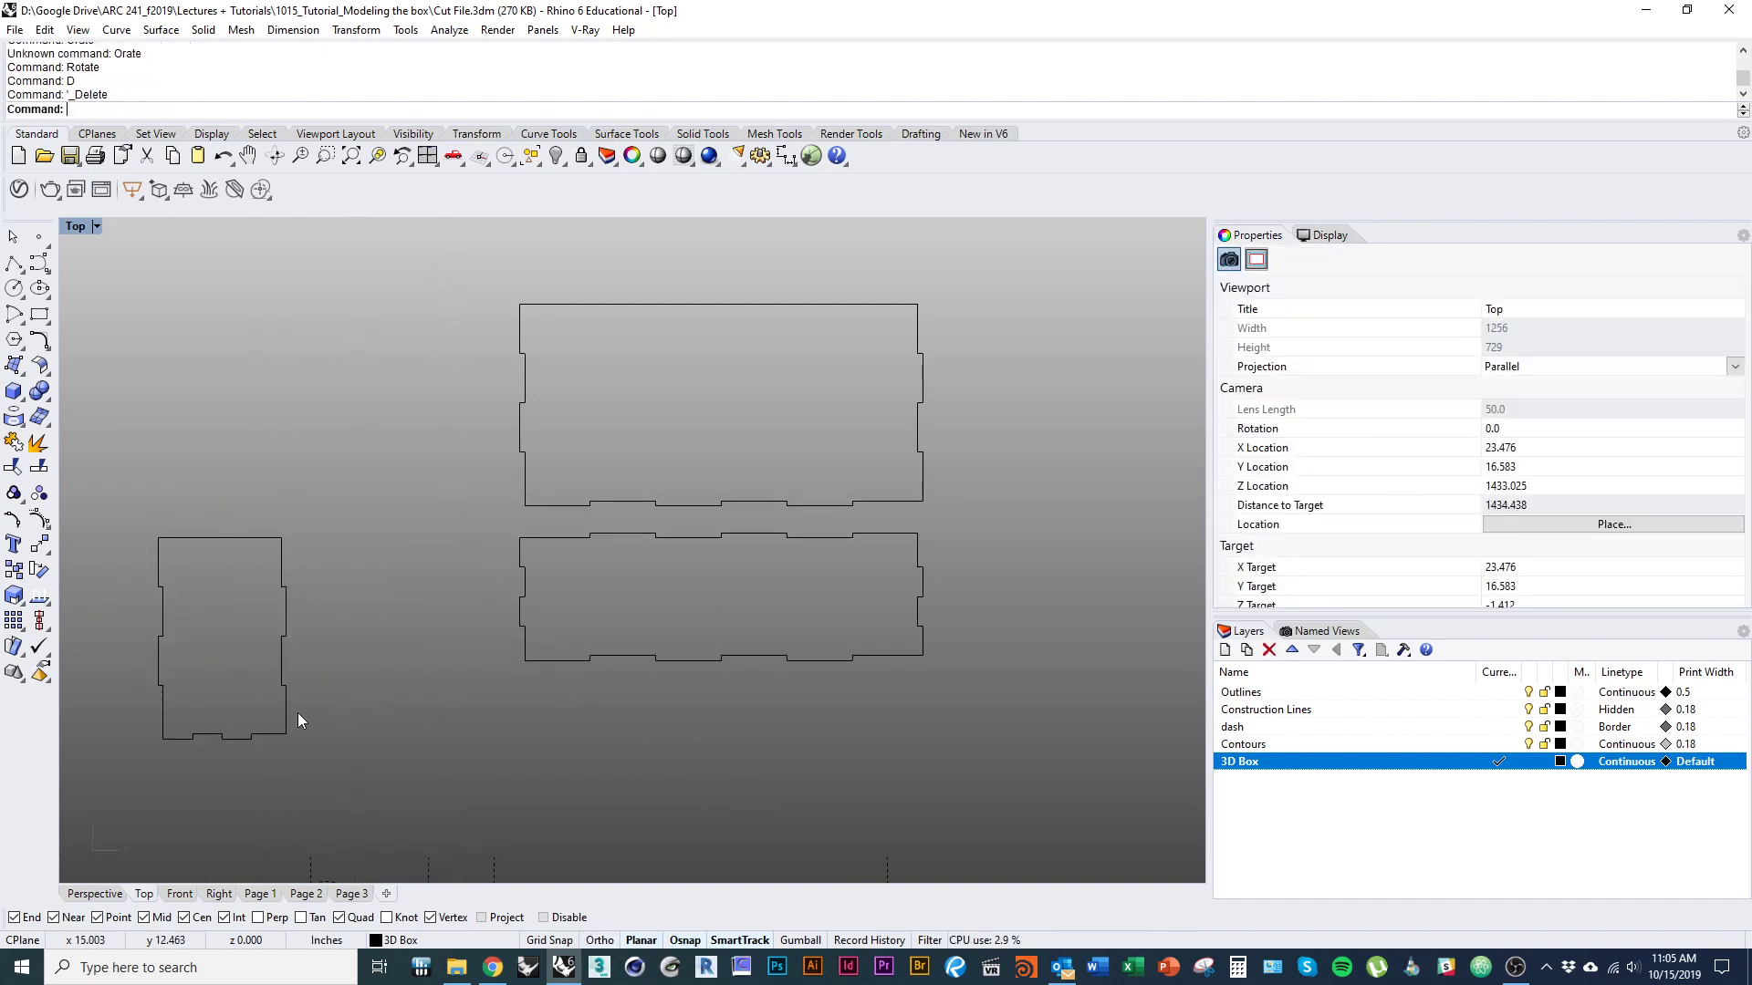
Move the upright end panel to the left of the large panel, aligning their top edges and leaving a small gap.
{"action": "left_click_drag", "start_coordinate": [288, 715], "coordinate": [493, 484]}
{"action": "right_click_drag", "start_coordinate": [470, 507], "coordinate": [361, 657]}
{"action": "type", "text": "M"}
{"action": "key", "text": "Return"}
{"action": "left_click", "coordinate": [377, 456]}
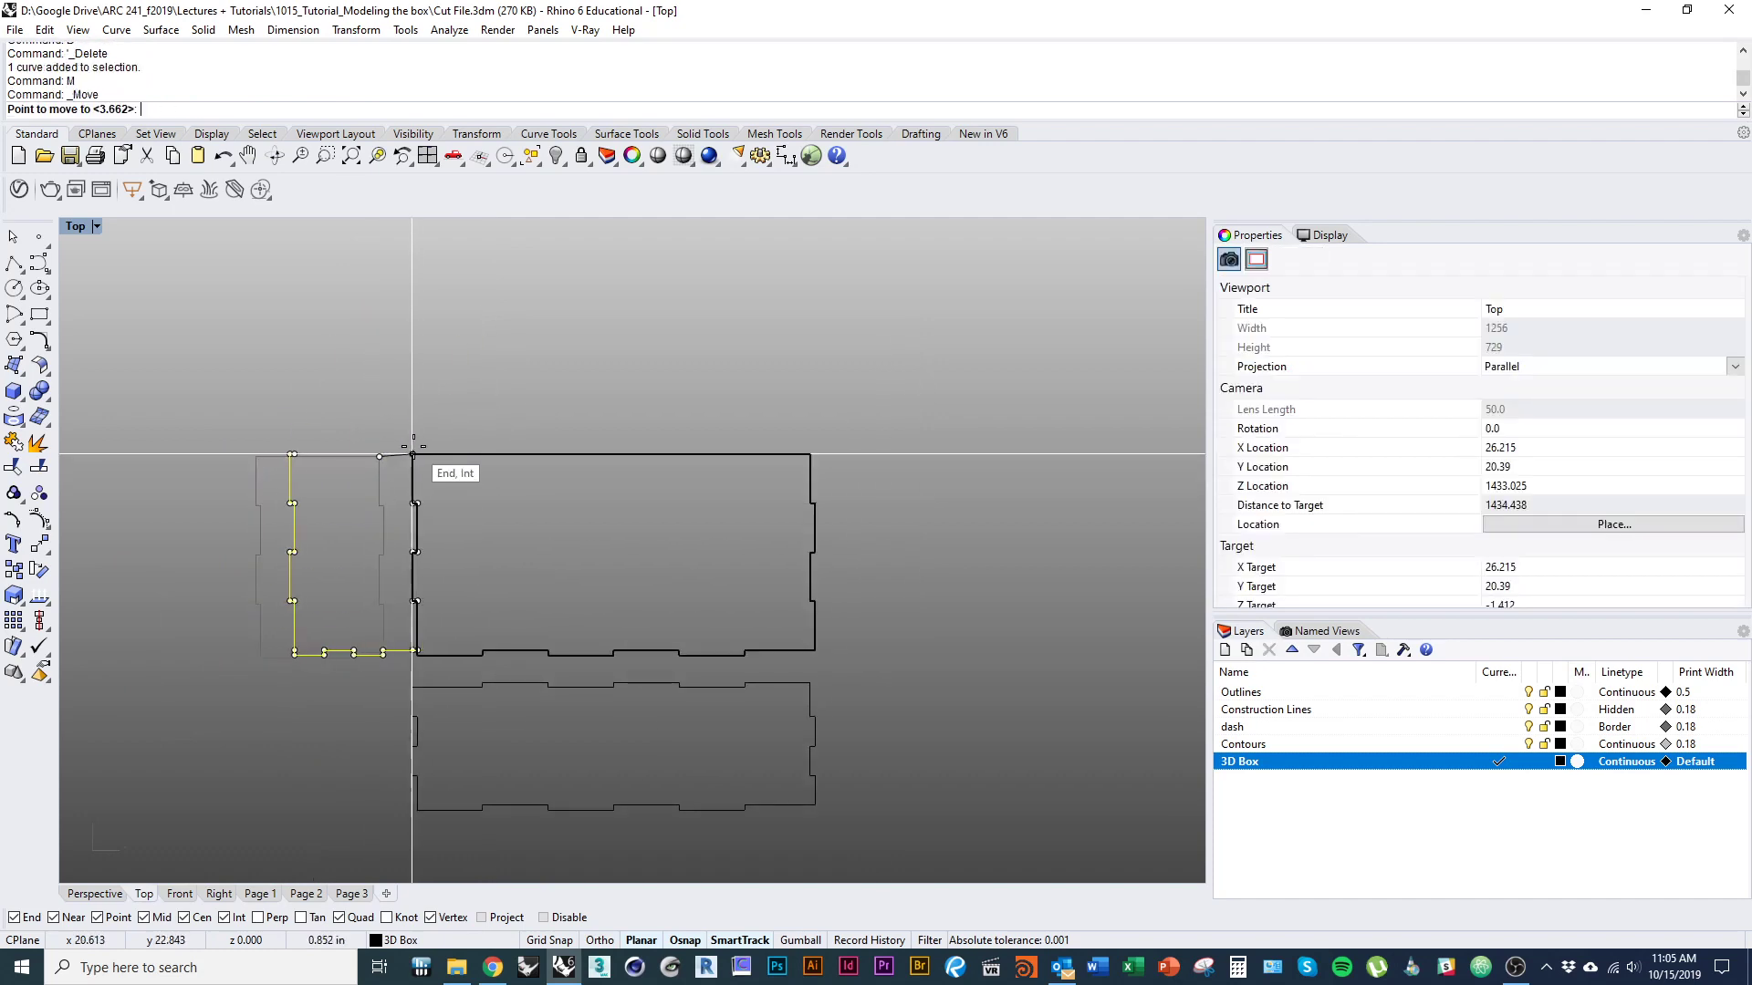
{"action": "left_click", "coordinate": [412, 453]}
{"action": "left_click_drag", "start_coordinate": [361, 454], "coordinate": [339, 453]}
{"action": "left_click", "coordinate": [585, 564]}
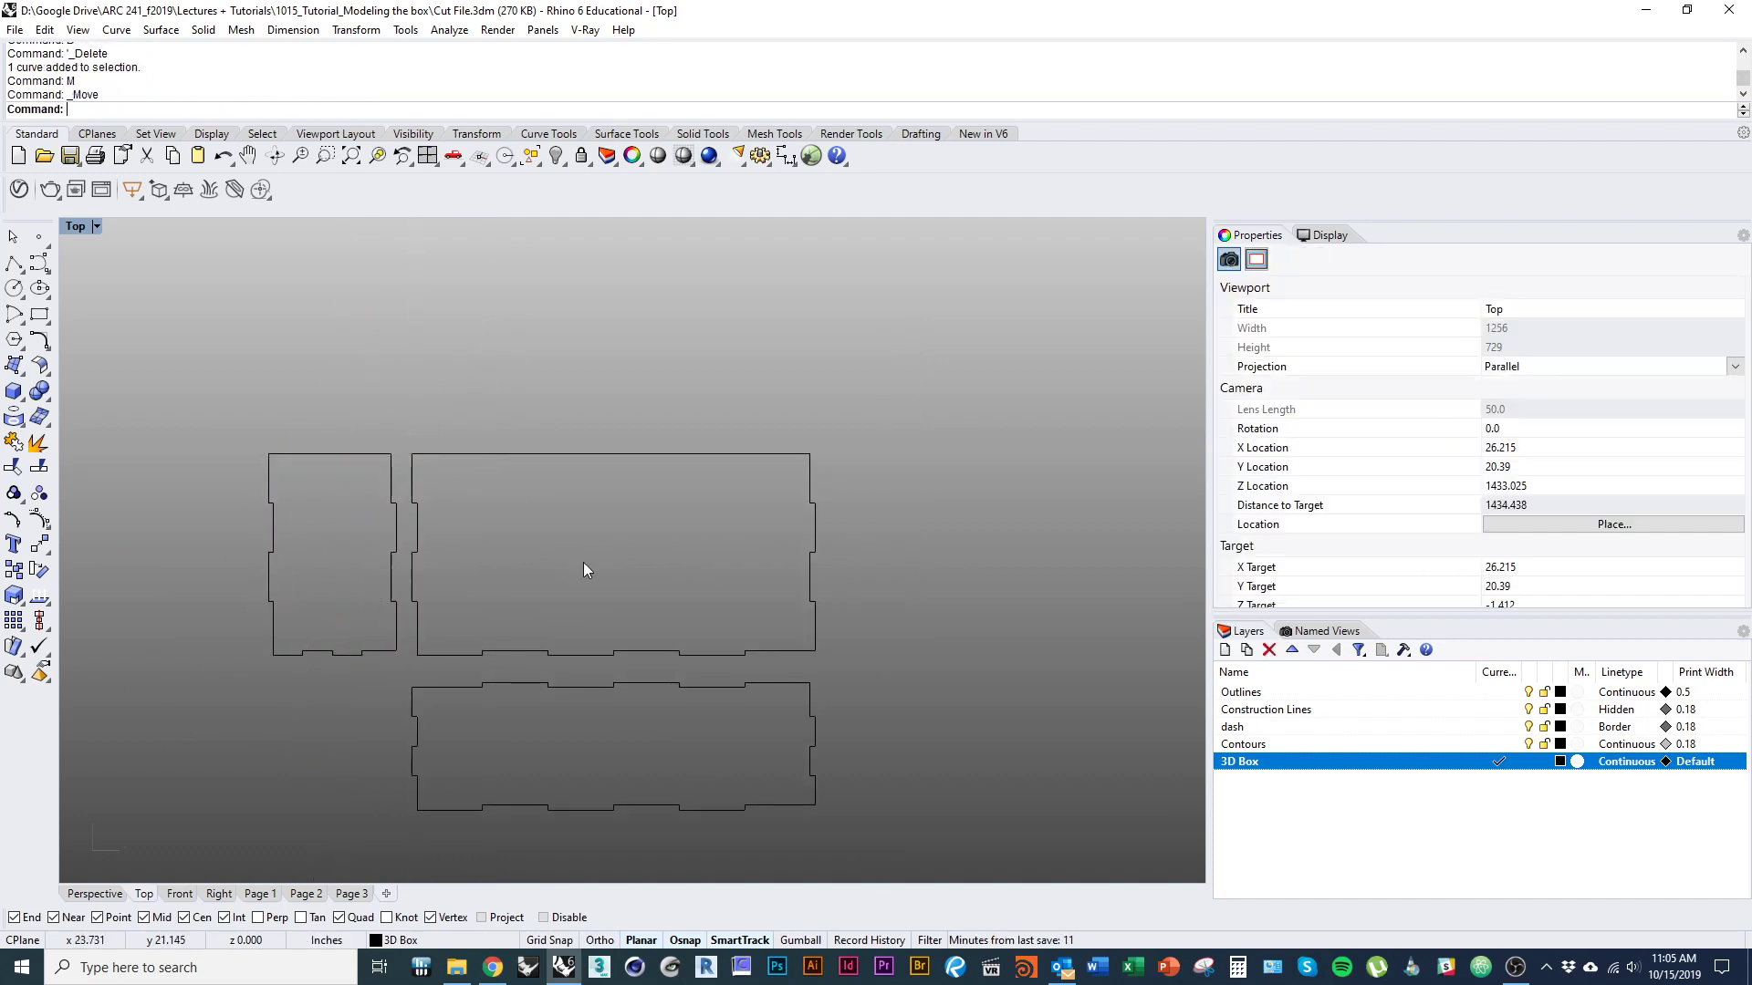
Copy the end panel and large panel horizontally to the right, keeping the copies level with the originals.
{"action": "right_click_drag", "start_coordinate": [598, 583], "coordinate": [471, 493]}
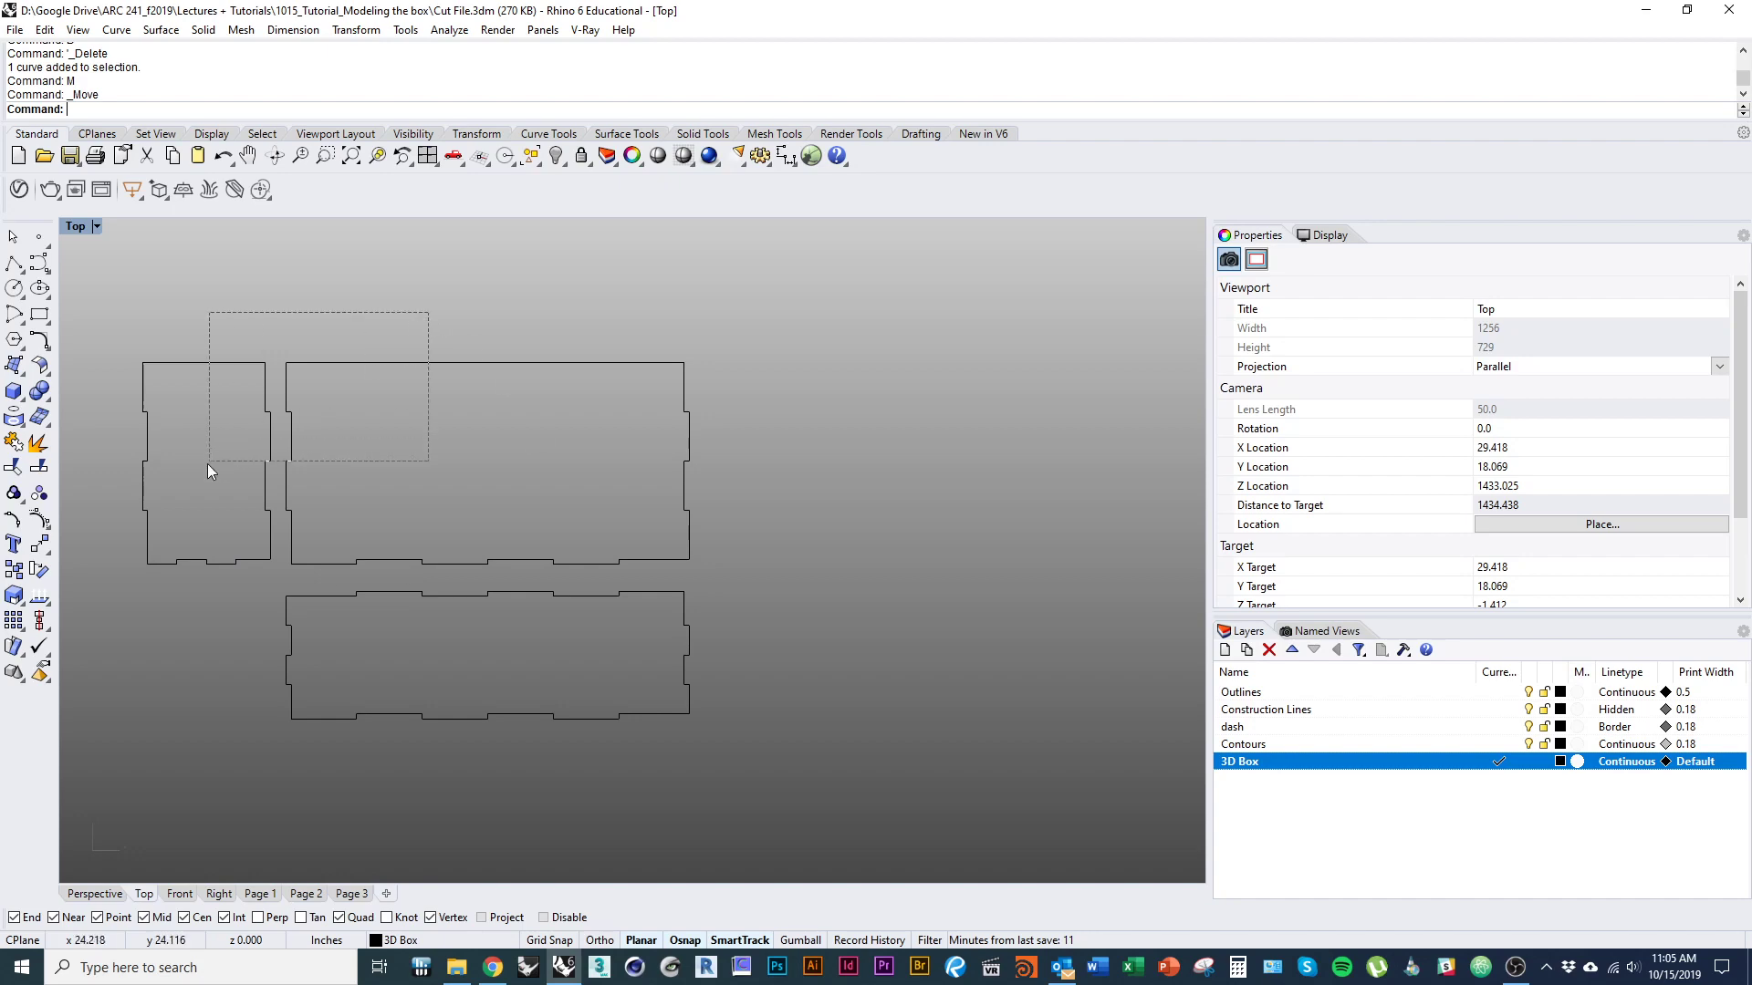
{"action": "left_click_drag", "start_coordinate": [208, 464], "coordinate": [206, 465]}
{"action": "type", "text": "Copt"}
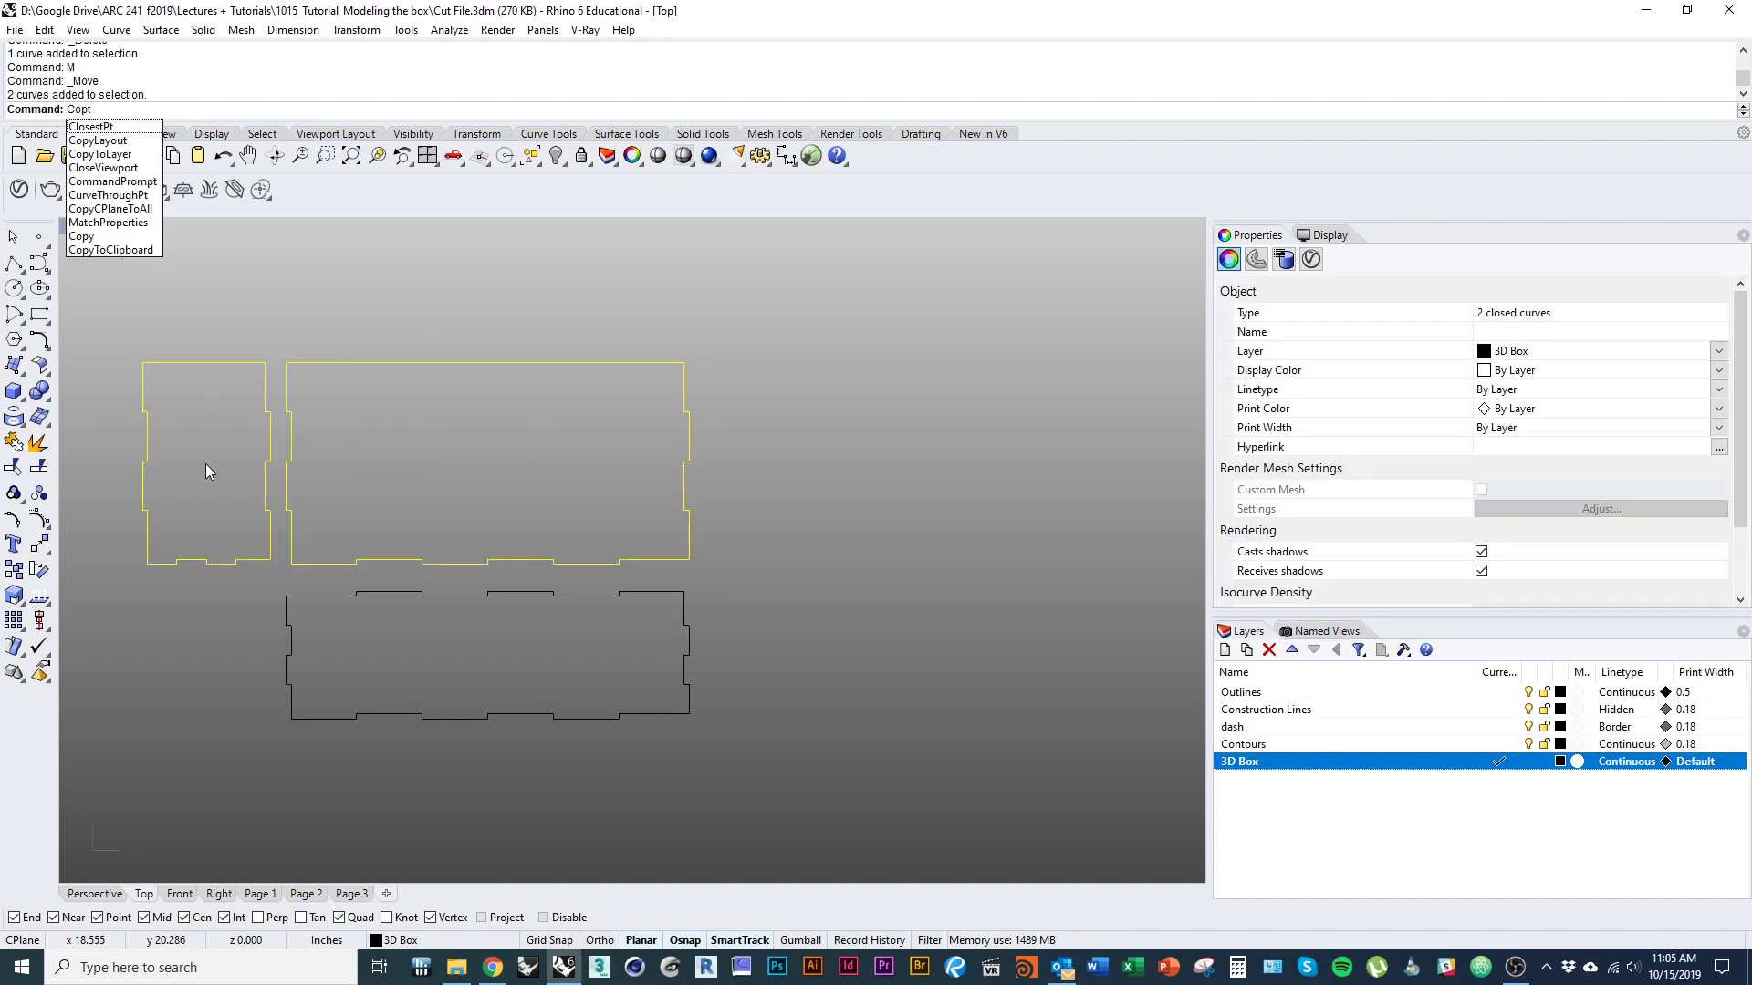
{"action": "key", "text": "BackSpace"}
{"action": "key", "text": "Return"}
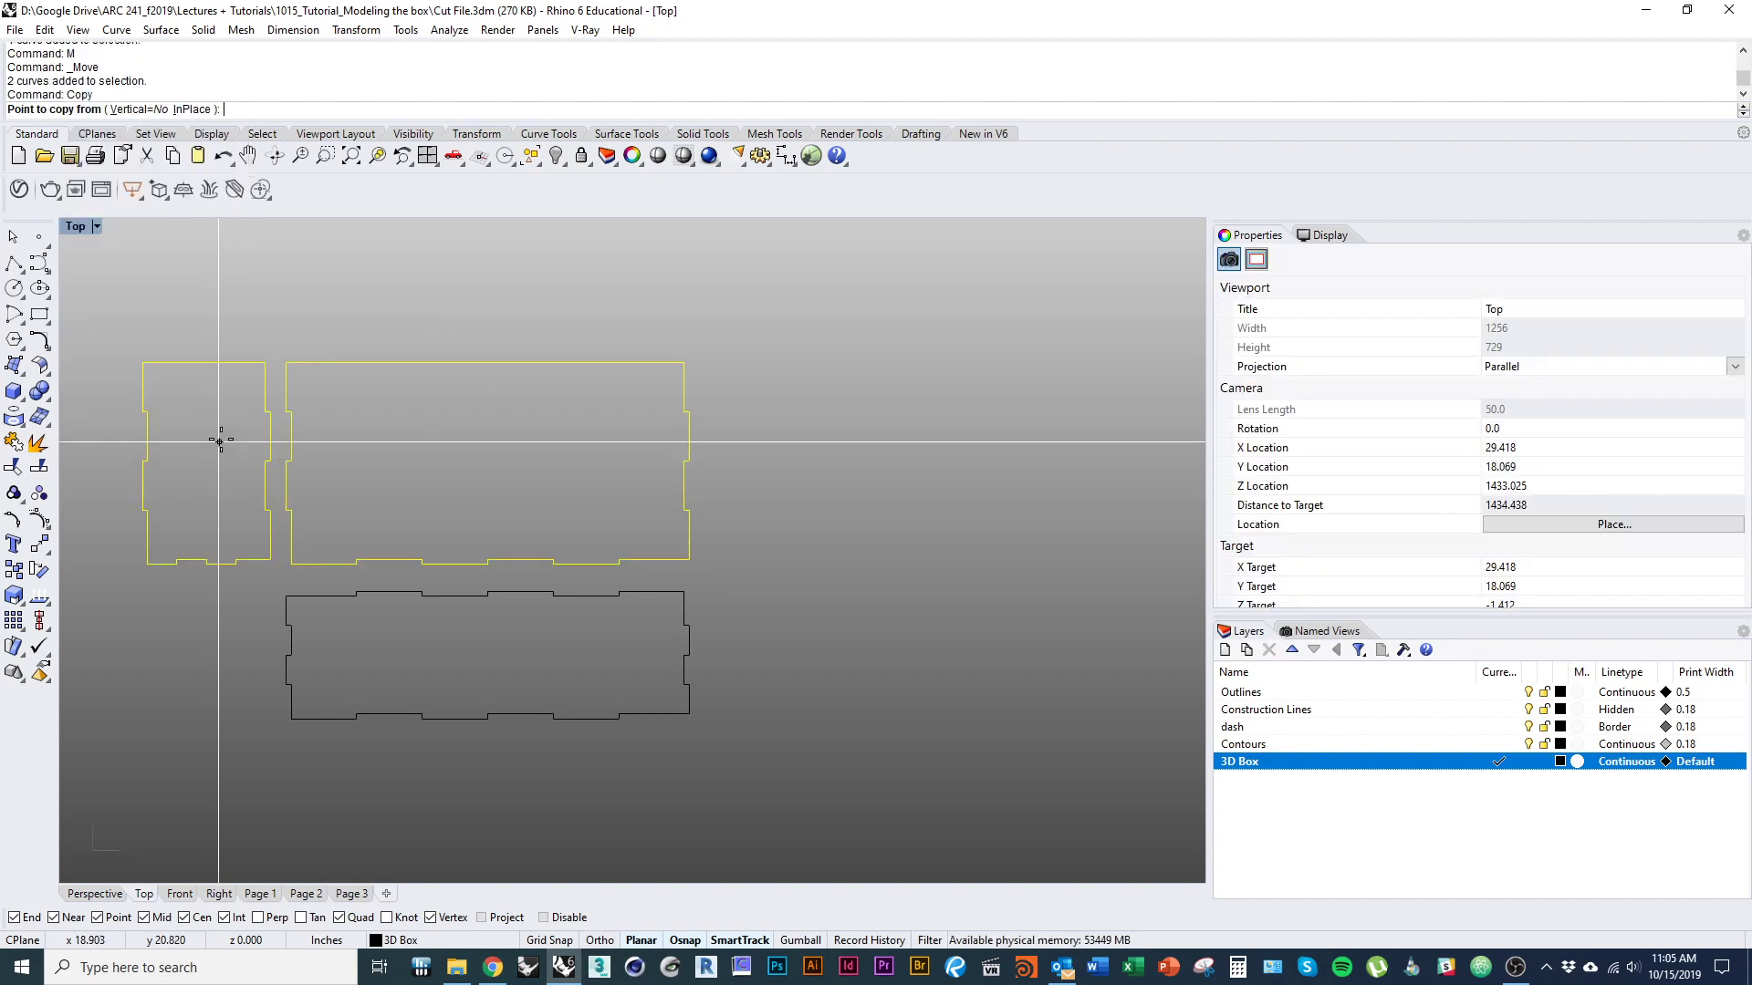
{"action": "left_click", "coordinate": [144, 363]}
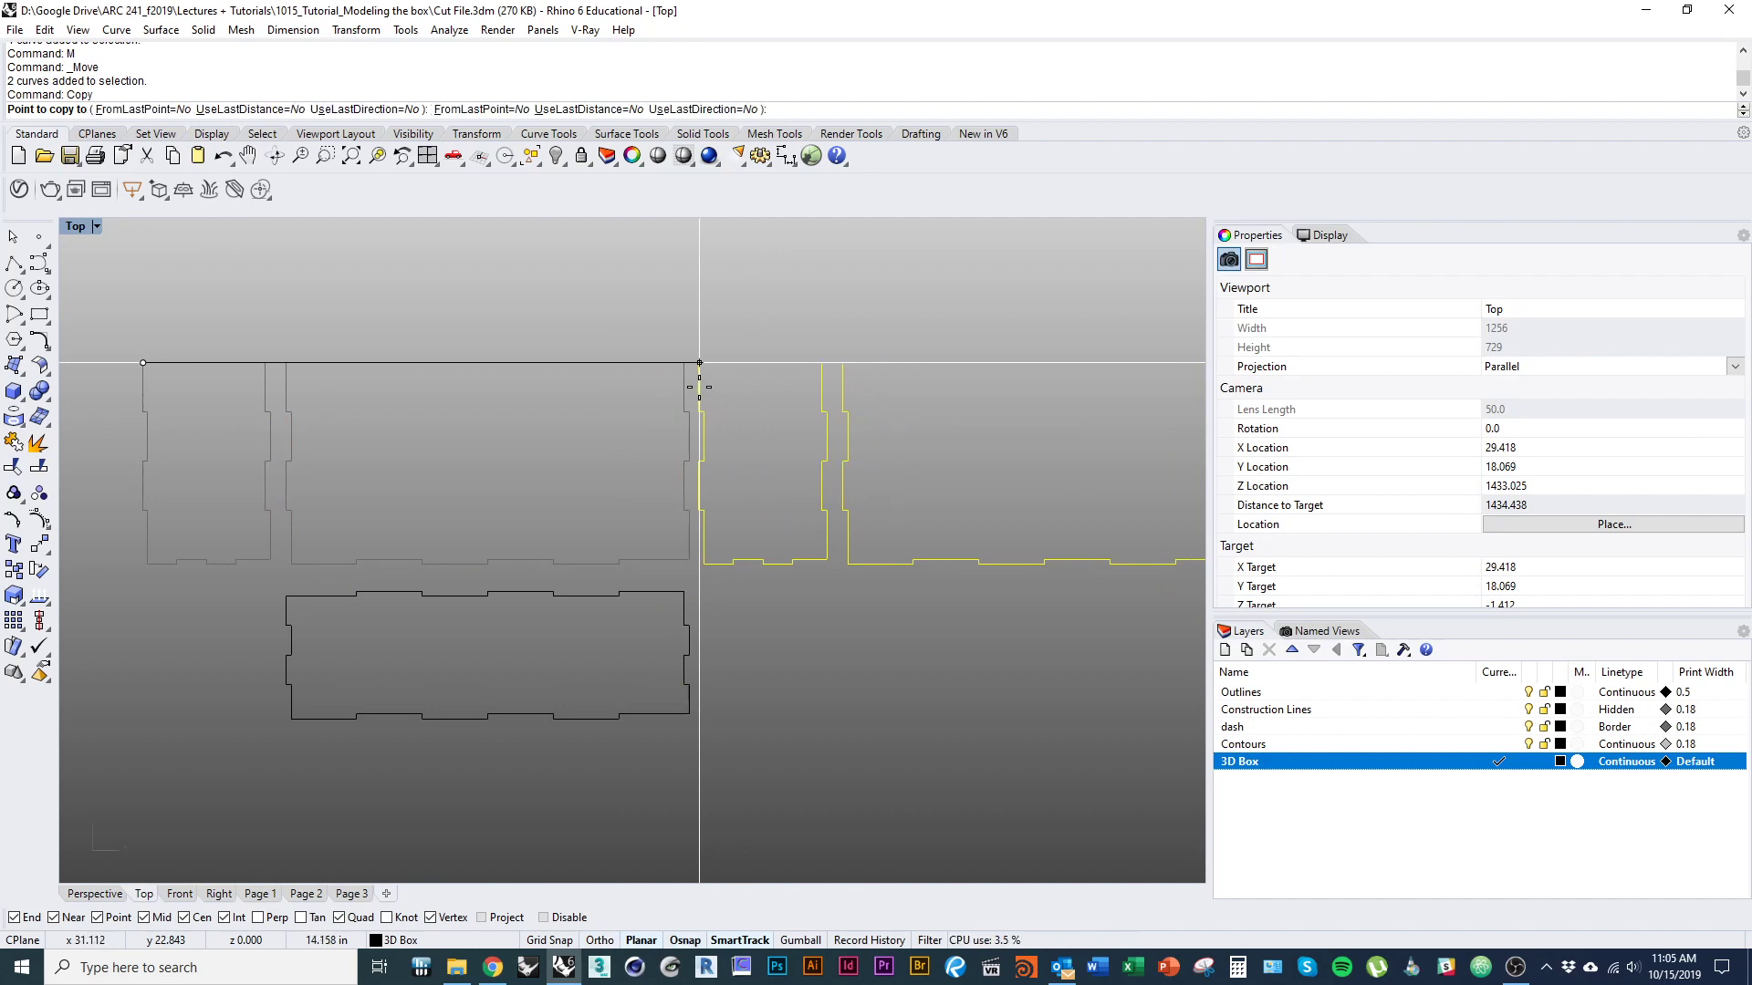
{"action": "left_click", "coordinate": [699, 387]}
{"action": "key", "text": "Return"}
{"action": "scroll", "coordinate": [742, 662], "scroll_direction": "down", "scroll_amount": 4}
{"action": "left_click", "coordinate": [750, 681]}
Draw a 22 × 9 inch rectangle and shift it up so its top edge lies just above the panels.
{"action": "right_click_drag", "start_coordinate": [819, 744], "coordinate": [753, 719]}
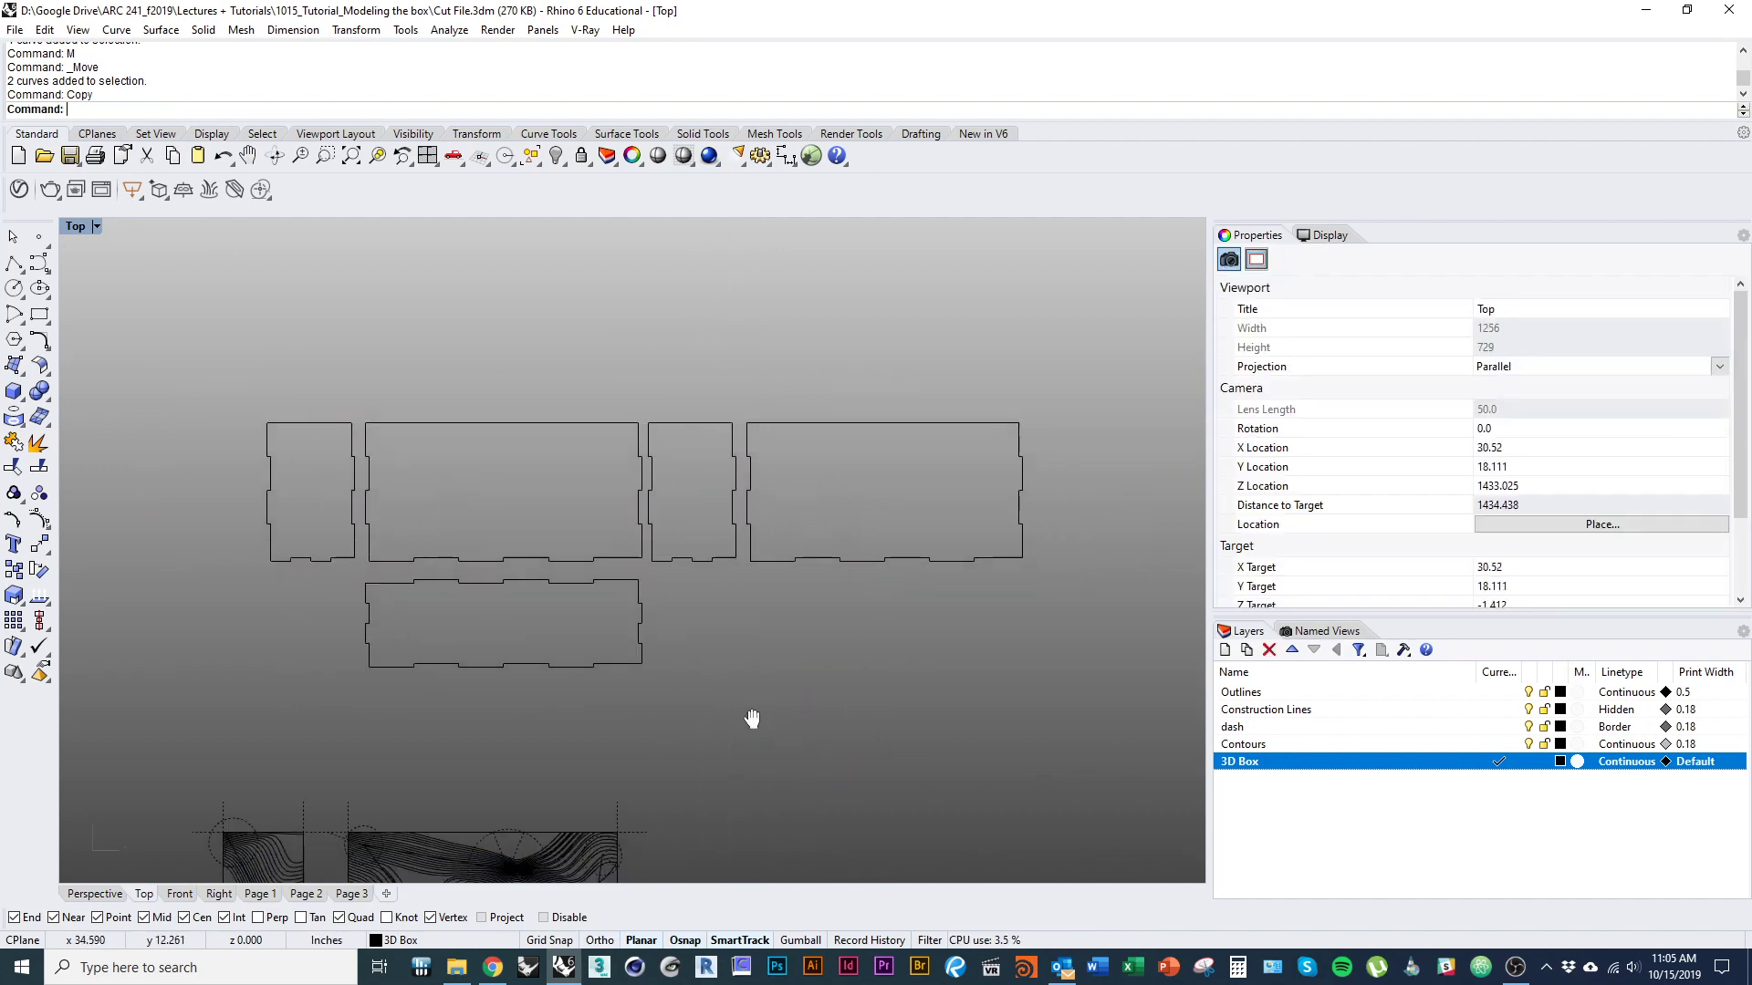
{"action": "type", "text": "Rectangle"}
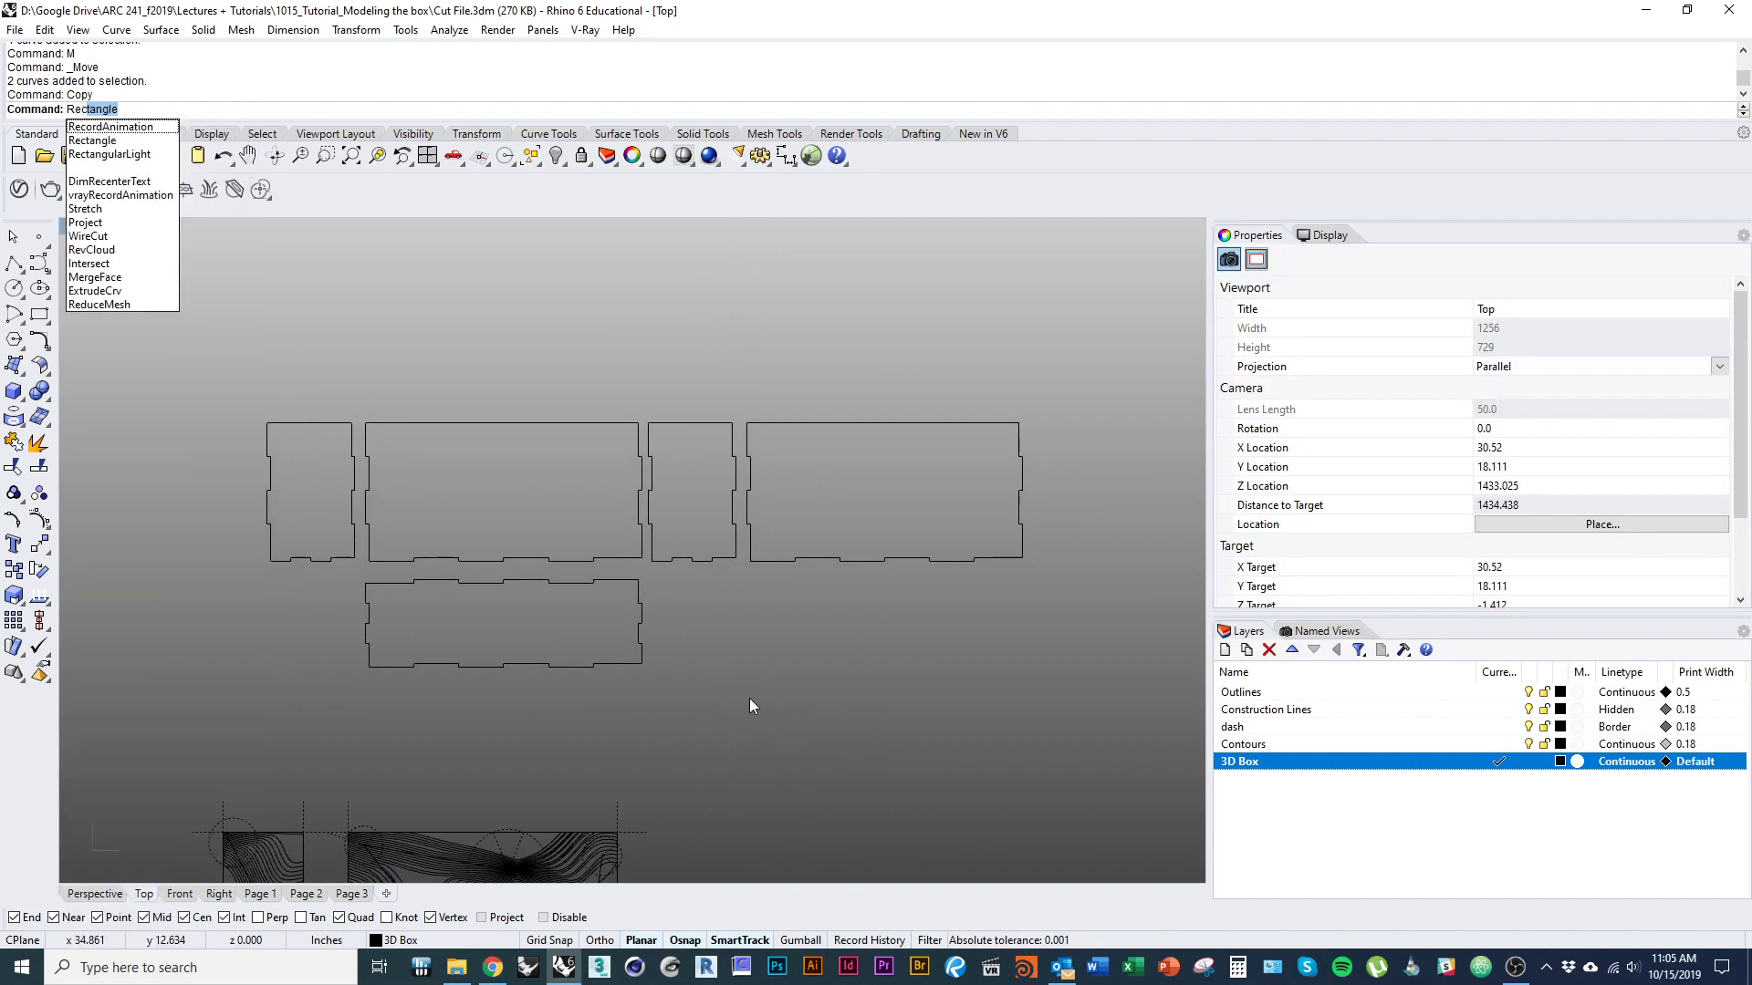
{"action": "key", "text": "Return"}
{"action": "right_click_drag", "start_coordinate": [512, 689], "coordinate": [519, 630]}
{"action": "scroll", "coordinate": [500, 637], "scroll_direction": "down", "scroll_amount": 2}
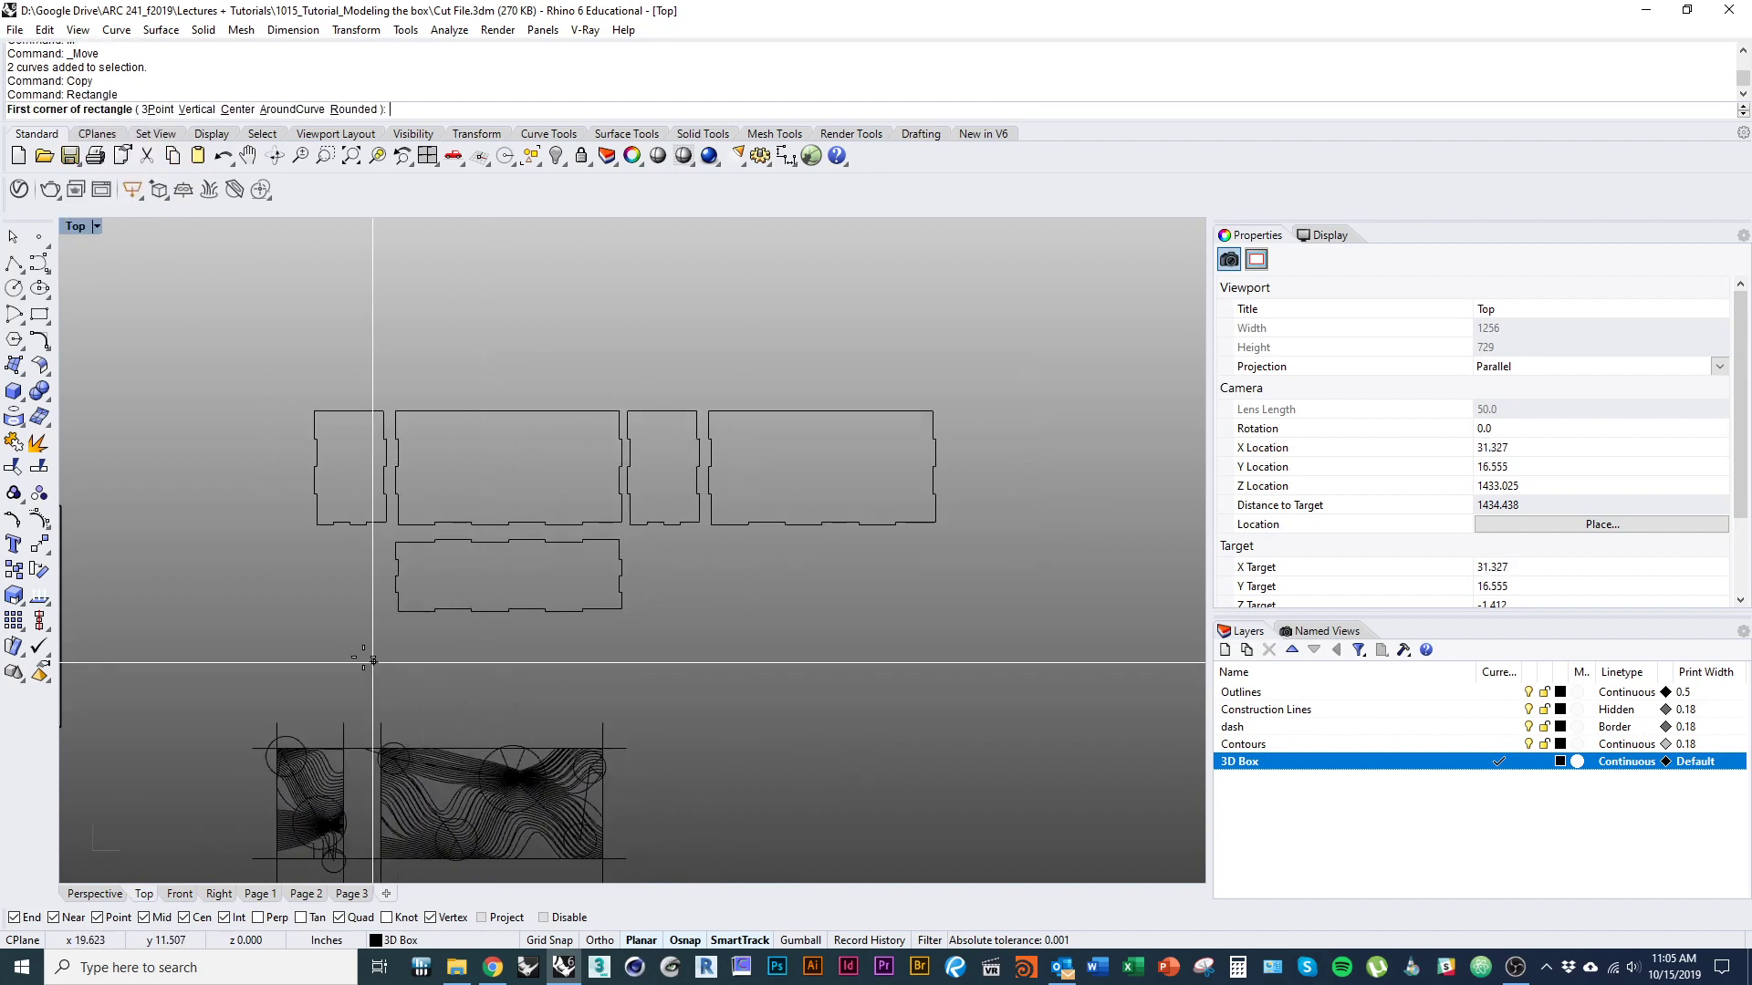
{"action": "left_click", "coordinate": [291, 635]}
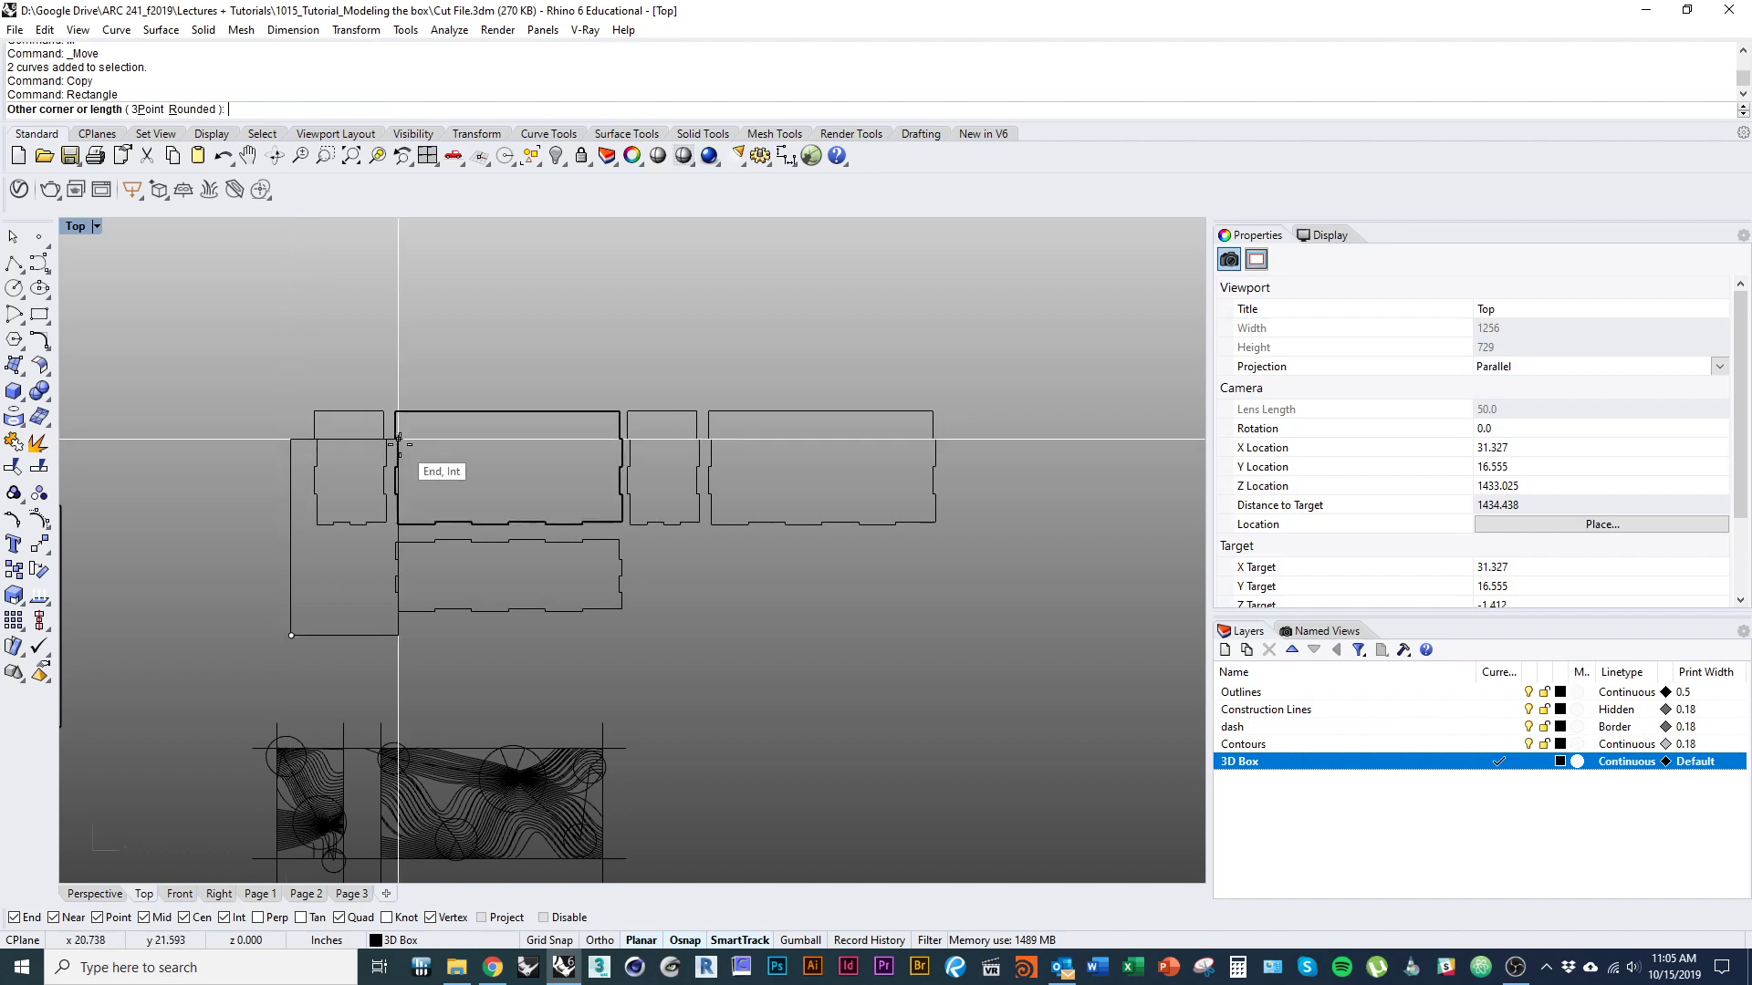
{"action": "type", "text": "2"}
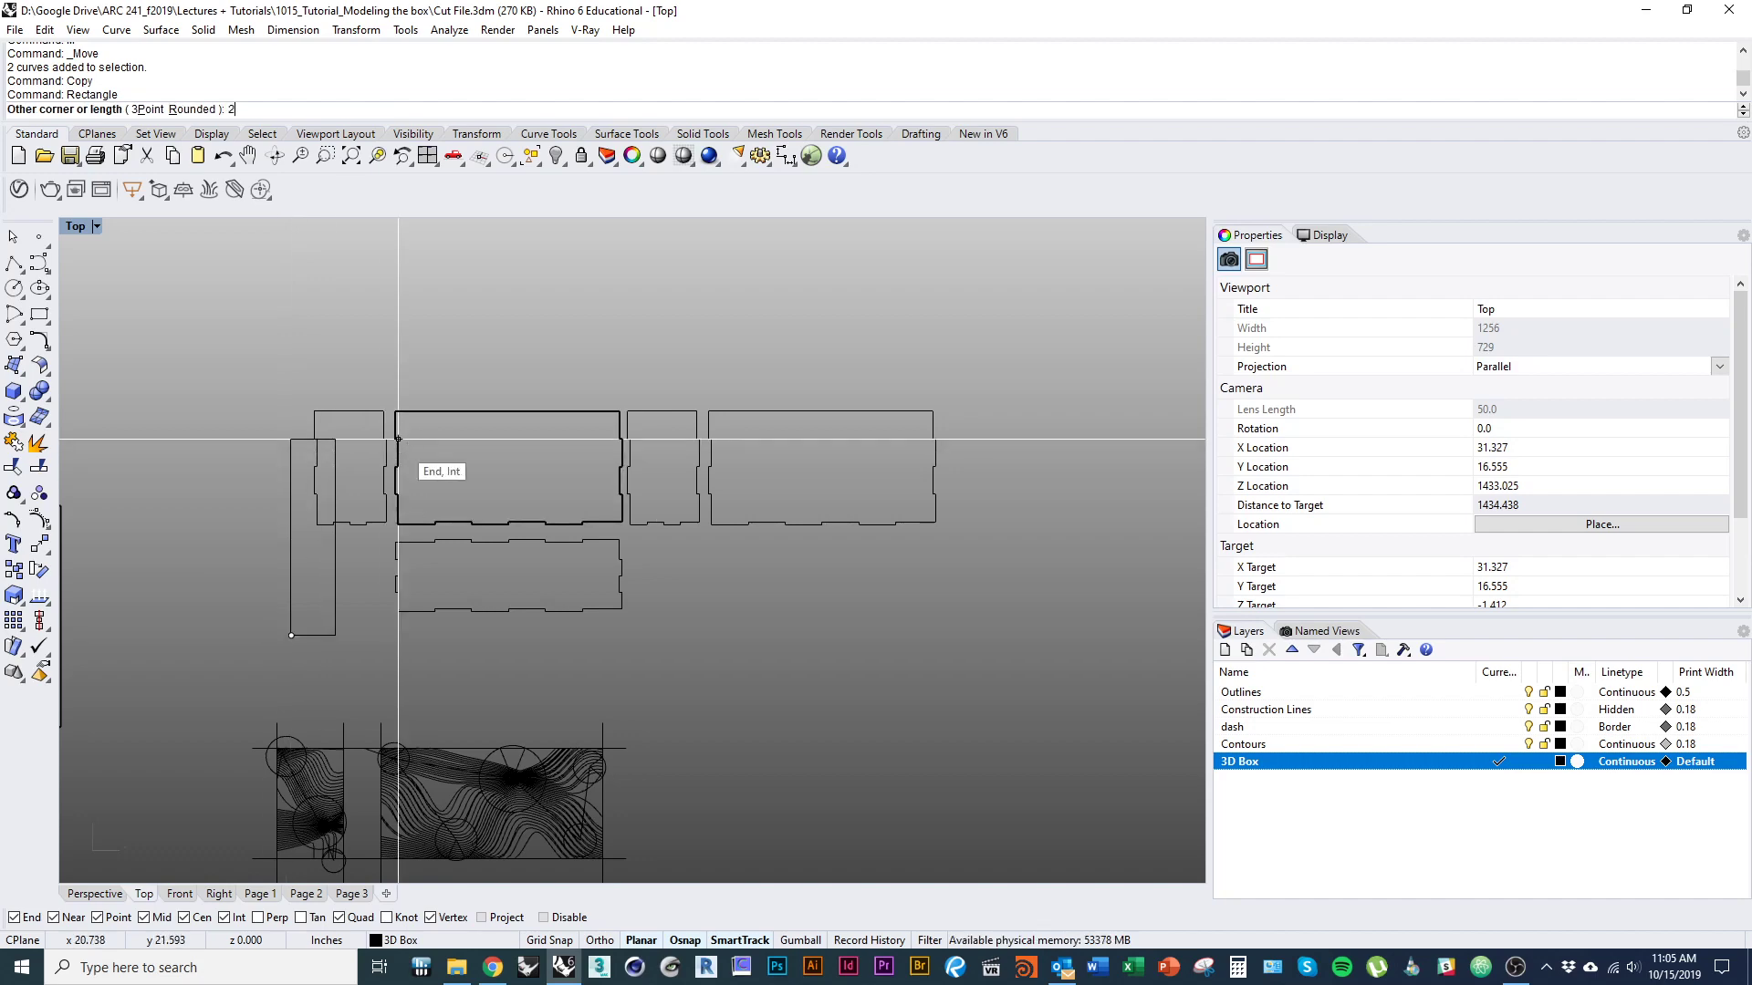
{"action": "type", "text": "2"}
{"action": "key", "text": "Return"}
{"action": "type", "text": "9"}
{"action": "key", "text": "Return"}
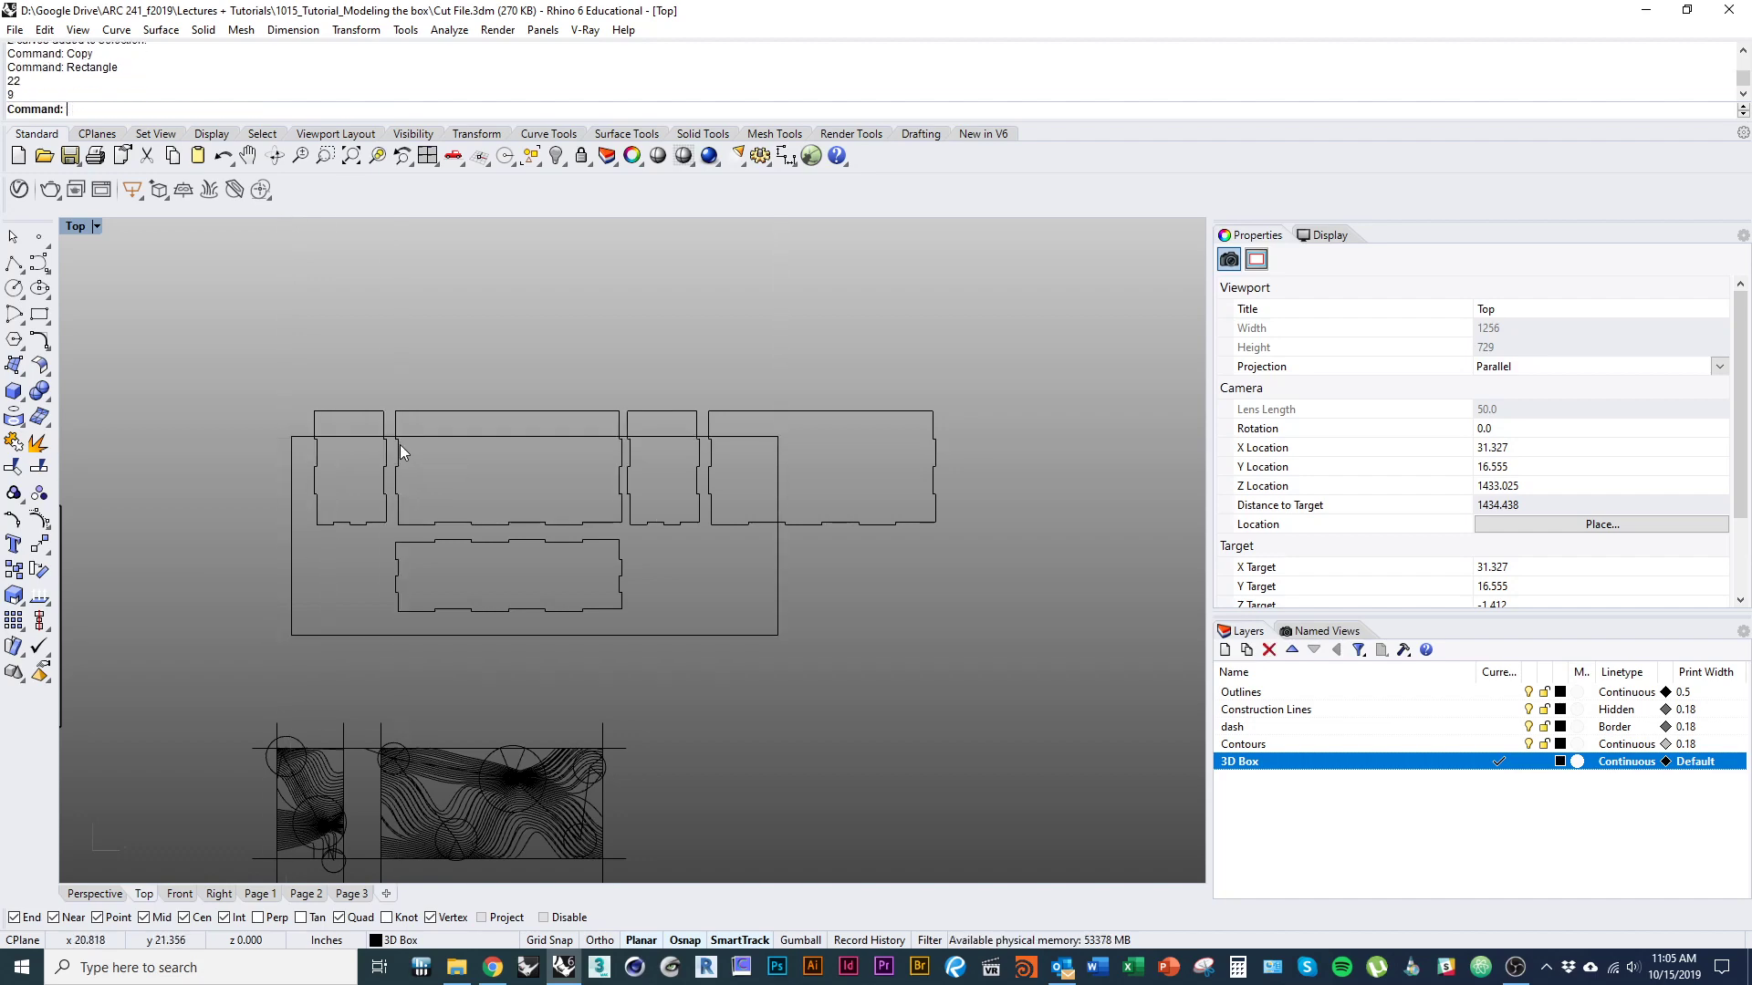
{"action": "left_click_drag", "start_coordinate": [580, 634], "coordinate": [598, 606]}
{"action": "scroll", "coordinate": [469, 573], "scroll_direction": "up", "scroll_amount": 6}
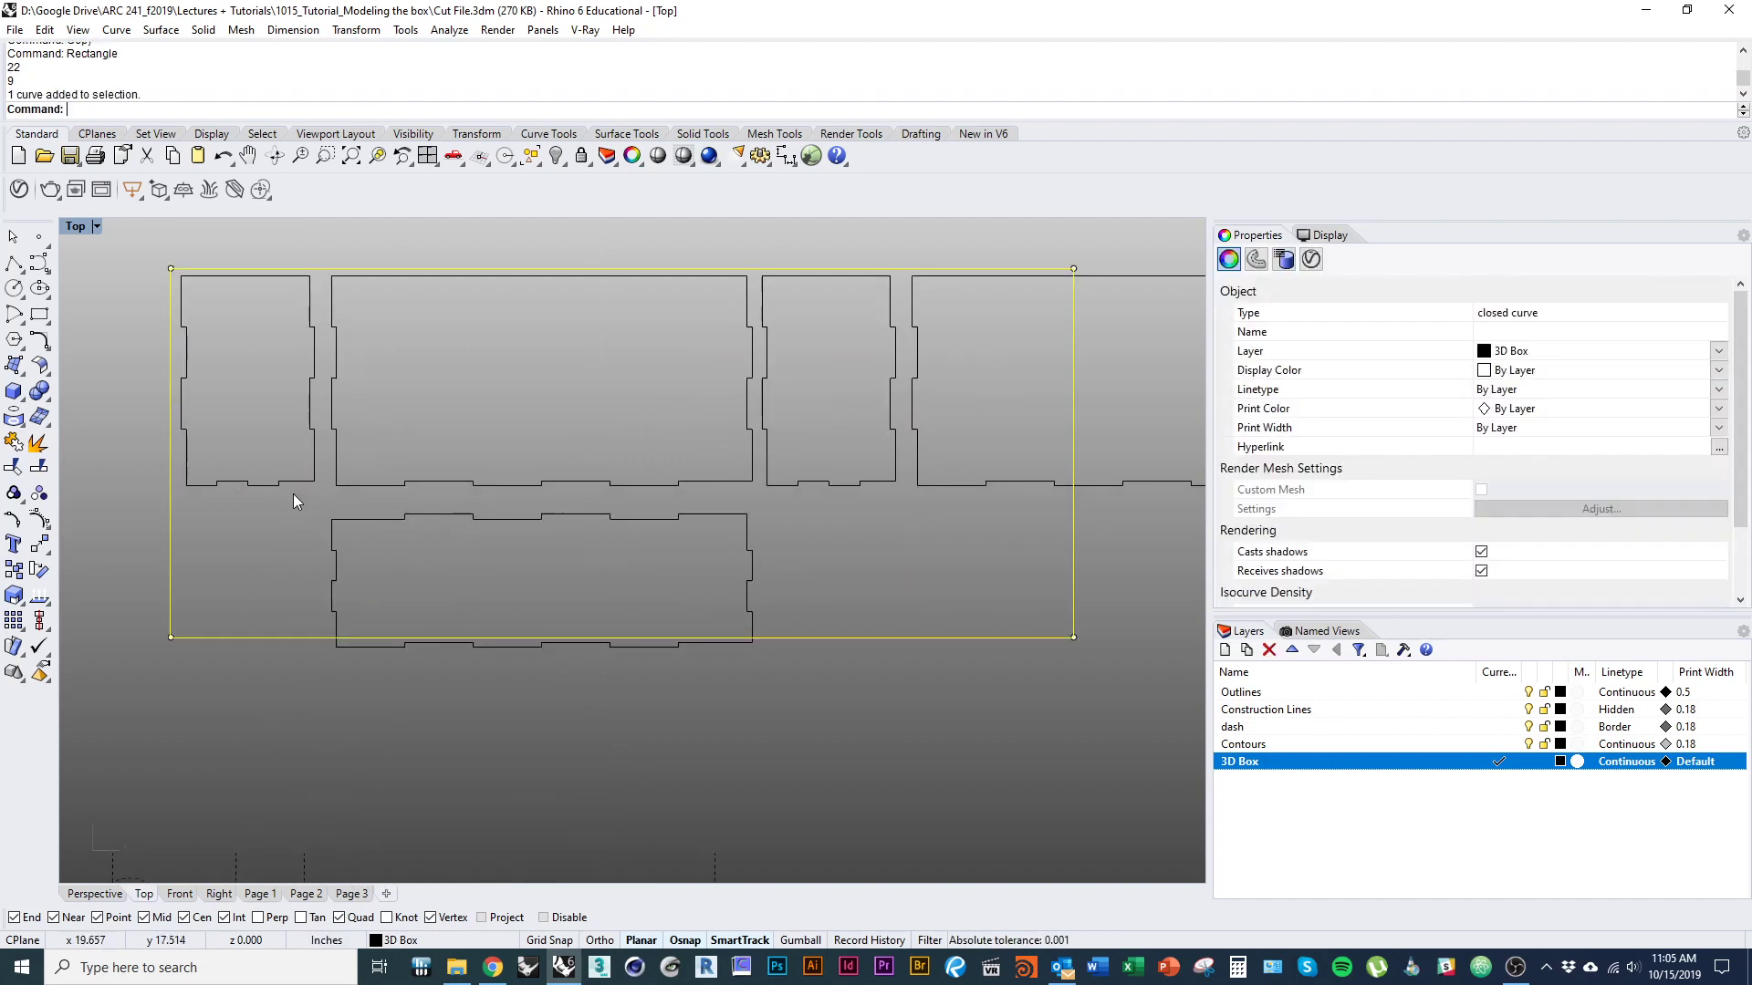
Move the two small end panels out of the 22 × 9 inch rectangle to the space below its lower-left corner.
{"action": "left_click_drag", "start_coordinate": [291, 480], "coordinate": [308, 852]}
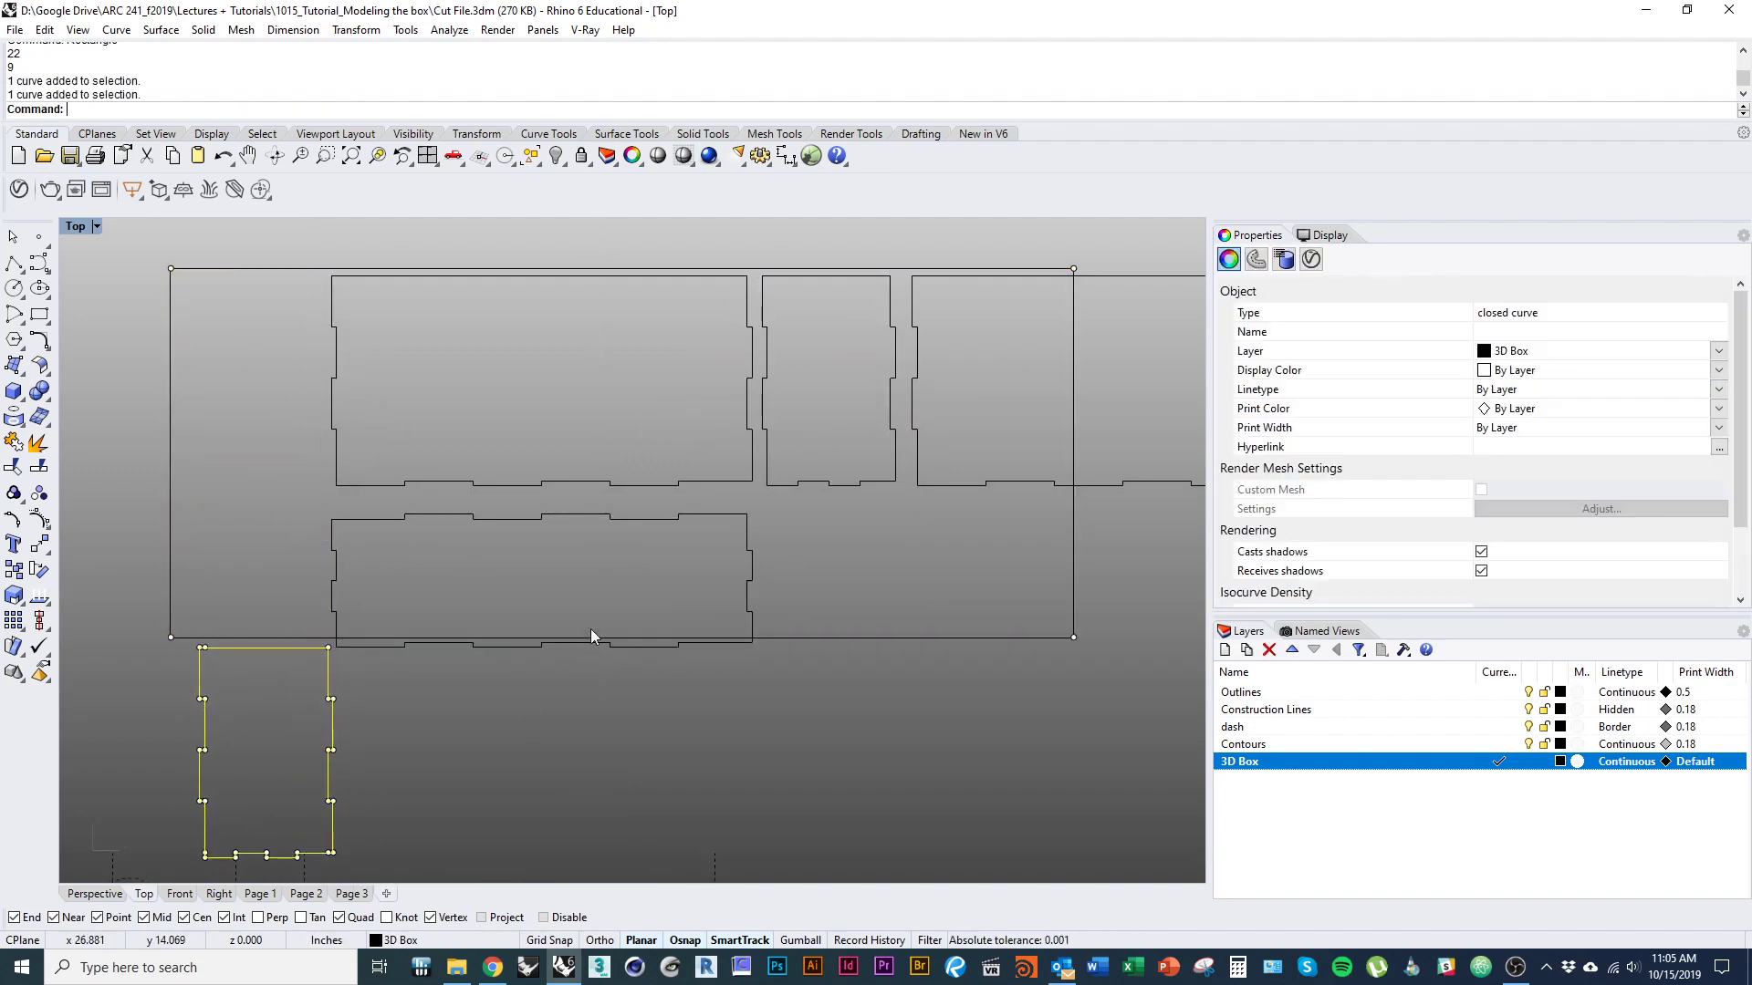
{"action": "scroll", "coordinate": [591, 593], "scroll_direction": "down", "scroll_amount": 2}
{"action": "left_click_drag", "start_coordinate": [593, 560], "coordinate": [329, 844]}
{"action": "key", "text": "Escape"}
{"action": "key", "text": "Escape"}
{"action": "left_click_drag", "start_coordinate": [412, 805], "coordinate": [144, 771]}
{"action": "type", "text": "Ro"}
{"action": "key", "text": "Return"}
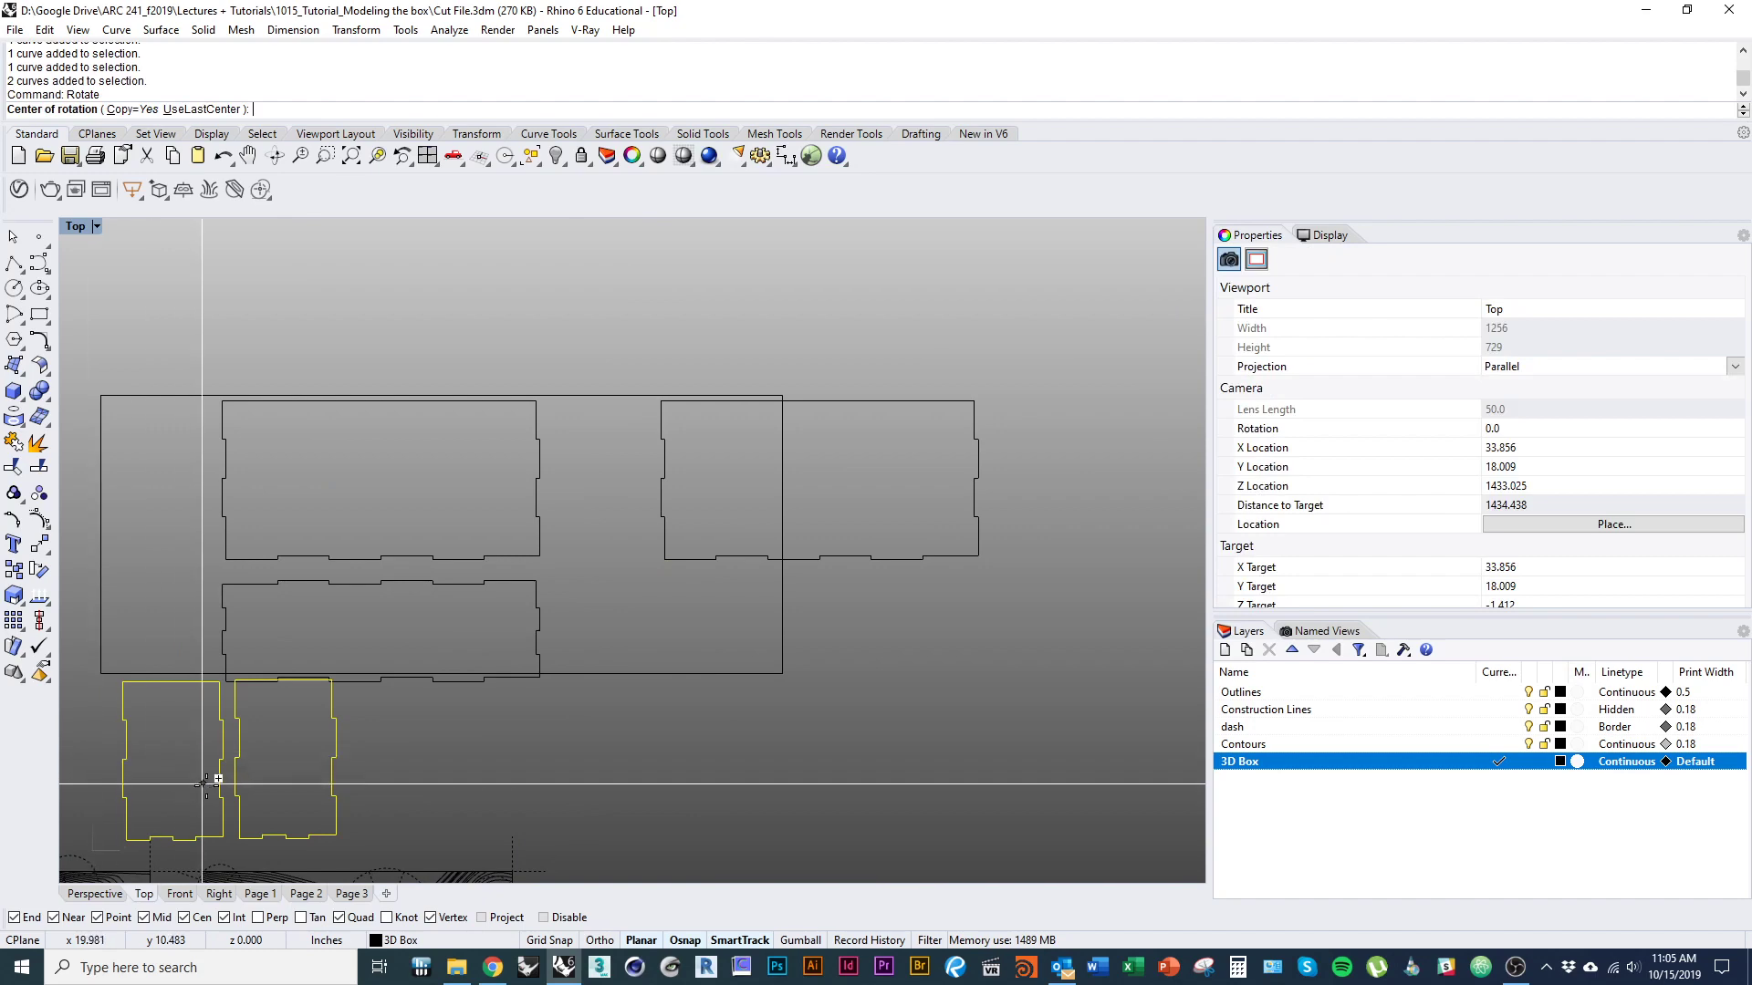
{"action": "left_click", "coordinate": [223, 817]}
{"action": "left_click", "coordinate": [223, 586]}
{"action": "left_click", "coordinate": [129, 759]}
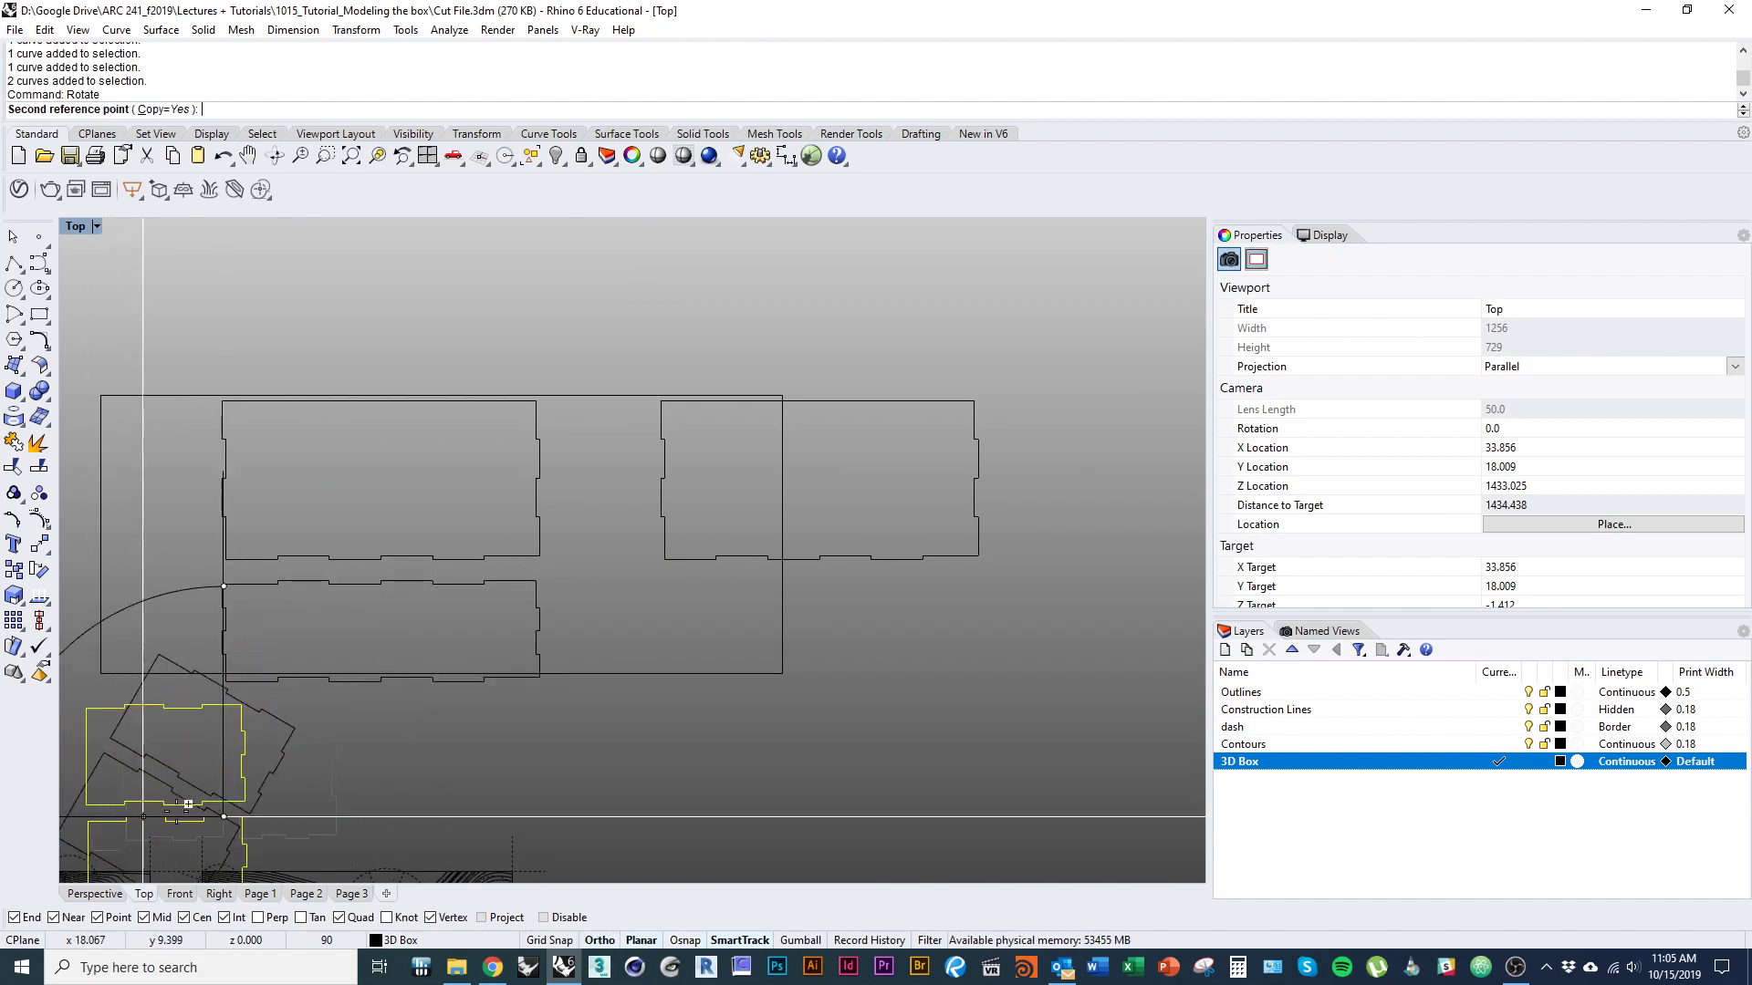
{"action": "key", "text": "Escape"}
{"action": "right_click_drag", "start_coordinate": [325, 773], "coordinate": [447, 626]}
{"action": "key", "text": "Delete"}
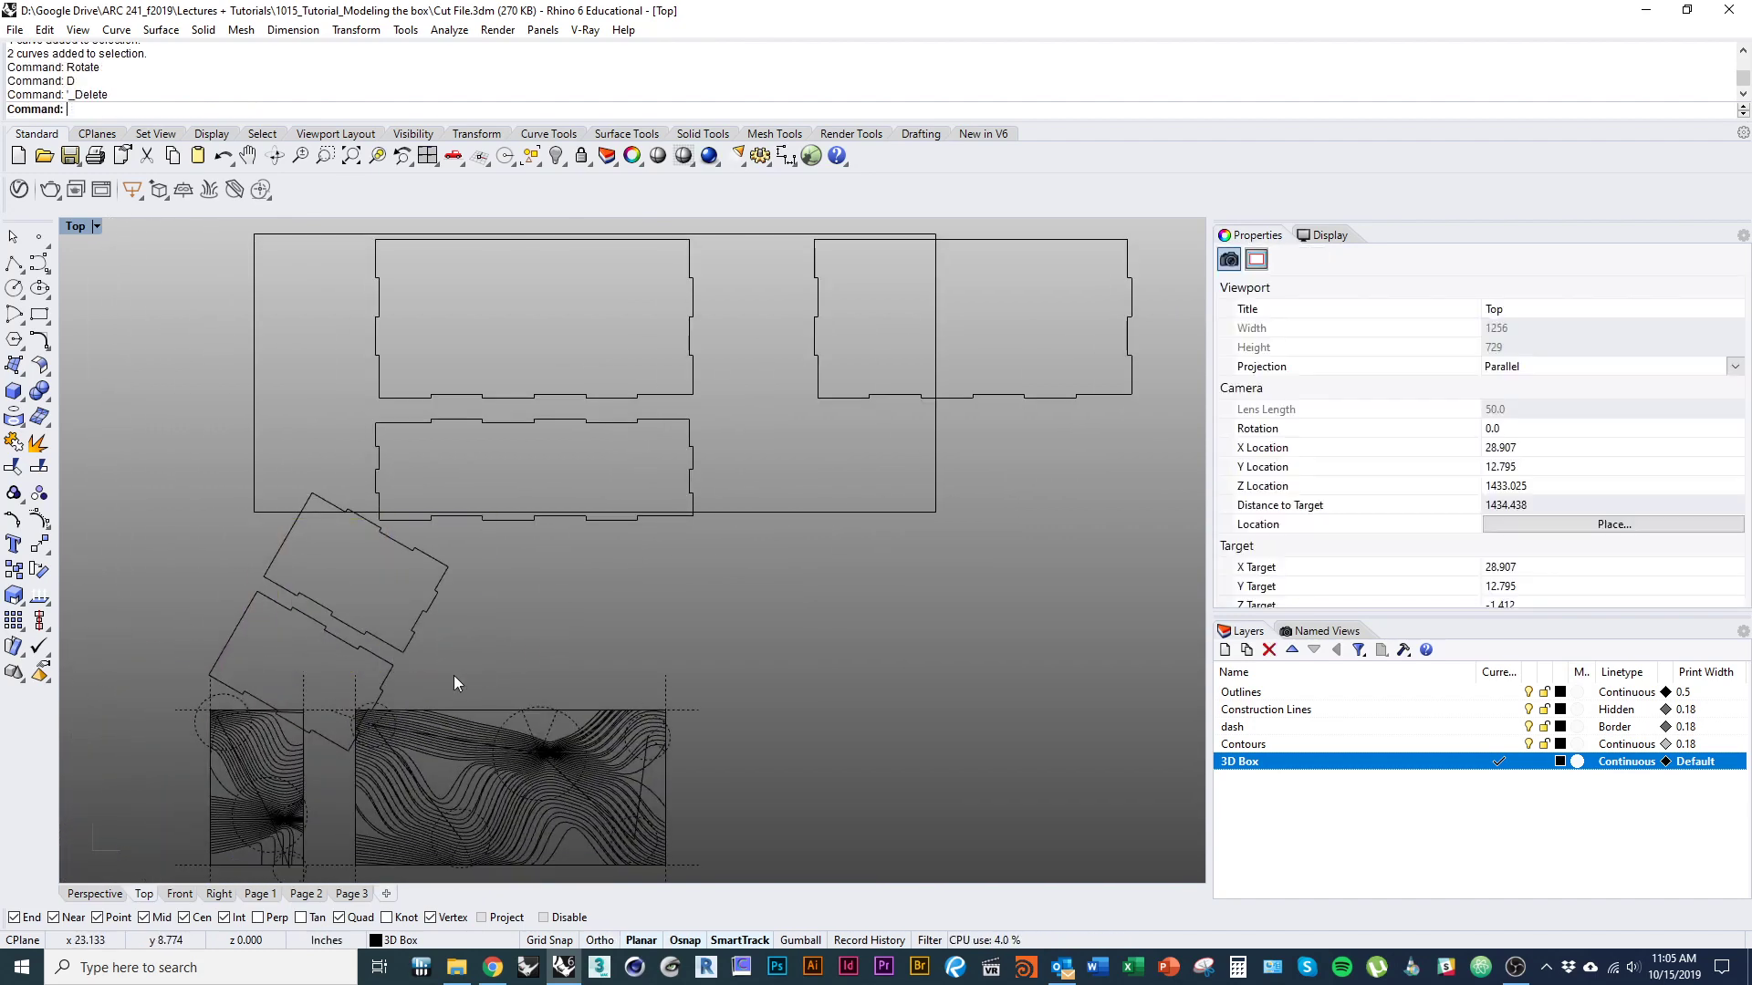
{"action": "key", "text": "ctrl+z"}
{"action": "key", "text": "ctrl+z"}
{"action": "key", "text": "Delete"}
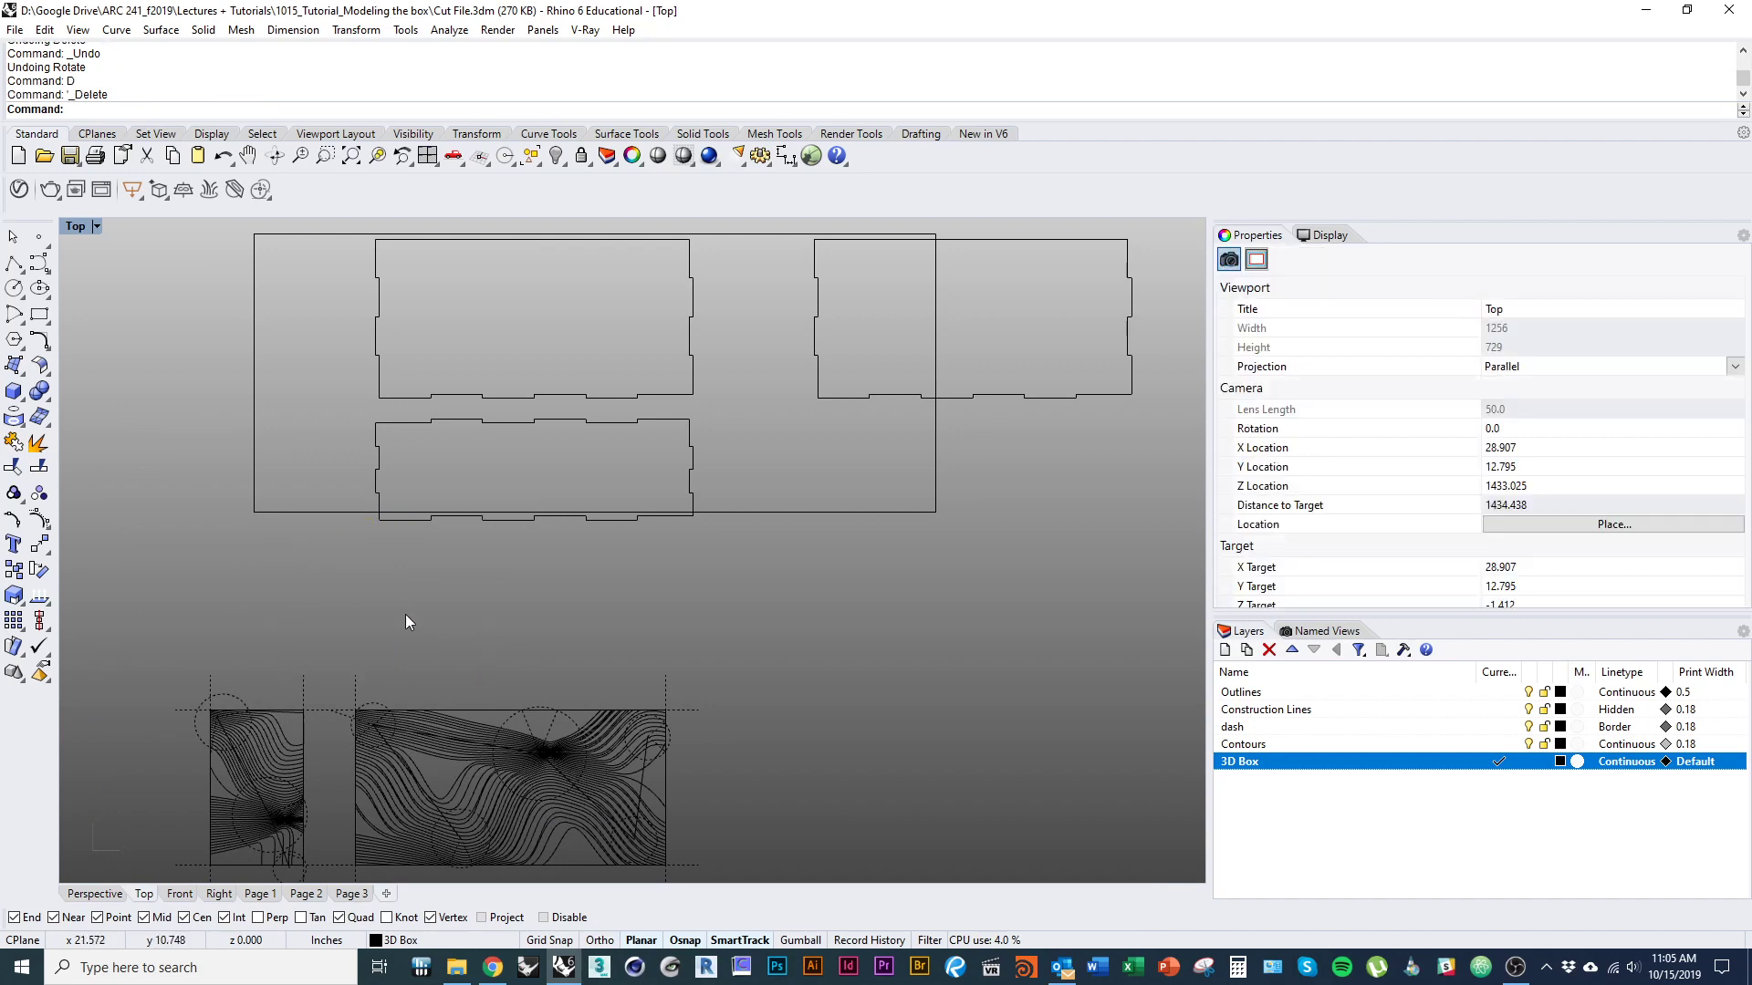
{"action": "key", "text": "ctrl+z"}
Rotate the two small end panels 90° counterclockwise with copying turned off so they lie horizontally.
{"action": "right_click", "coordinate": [403, 627]}
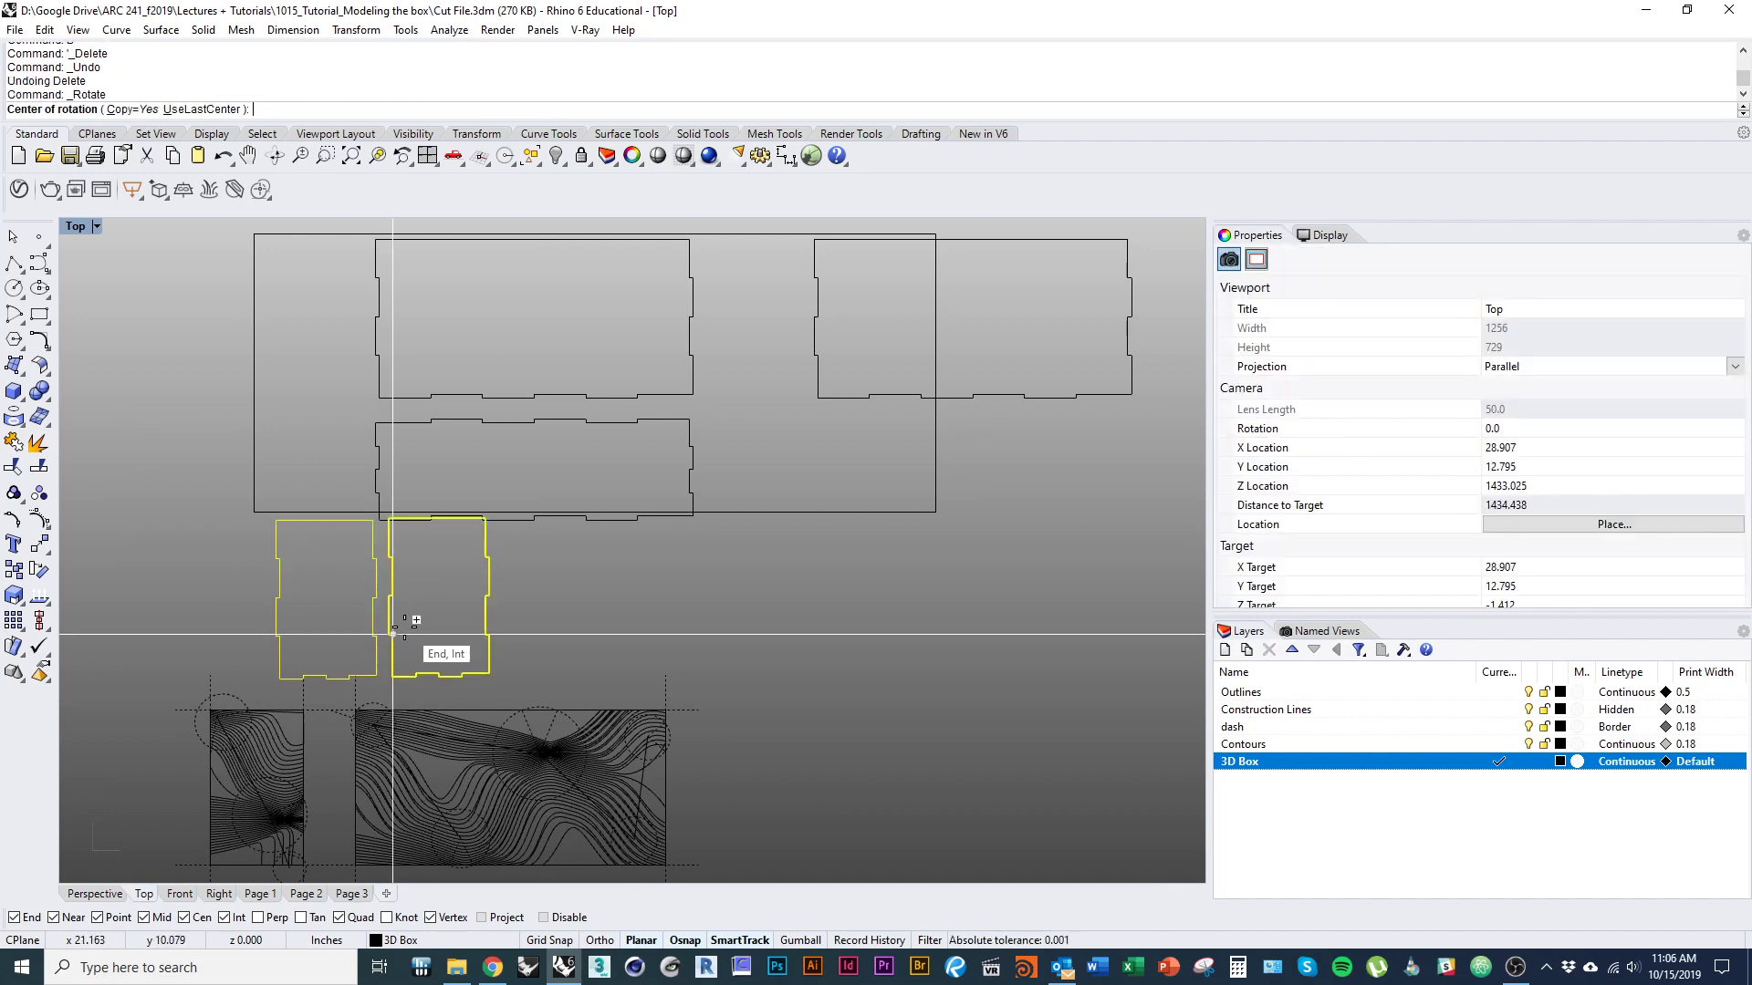
{"action": "left_click", "coordinate": [392, 576]}
{"action": "type", "text": "c"}
{"action": "key", "text": "Return"}
{"action": "left_click", "coordinate": [392, 479]}
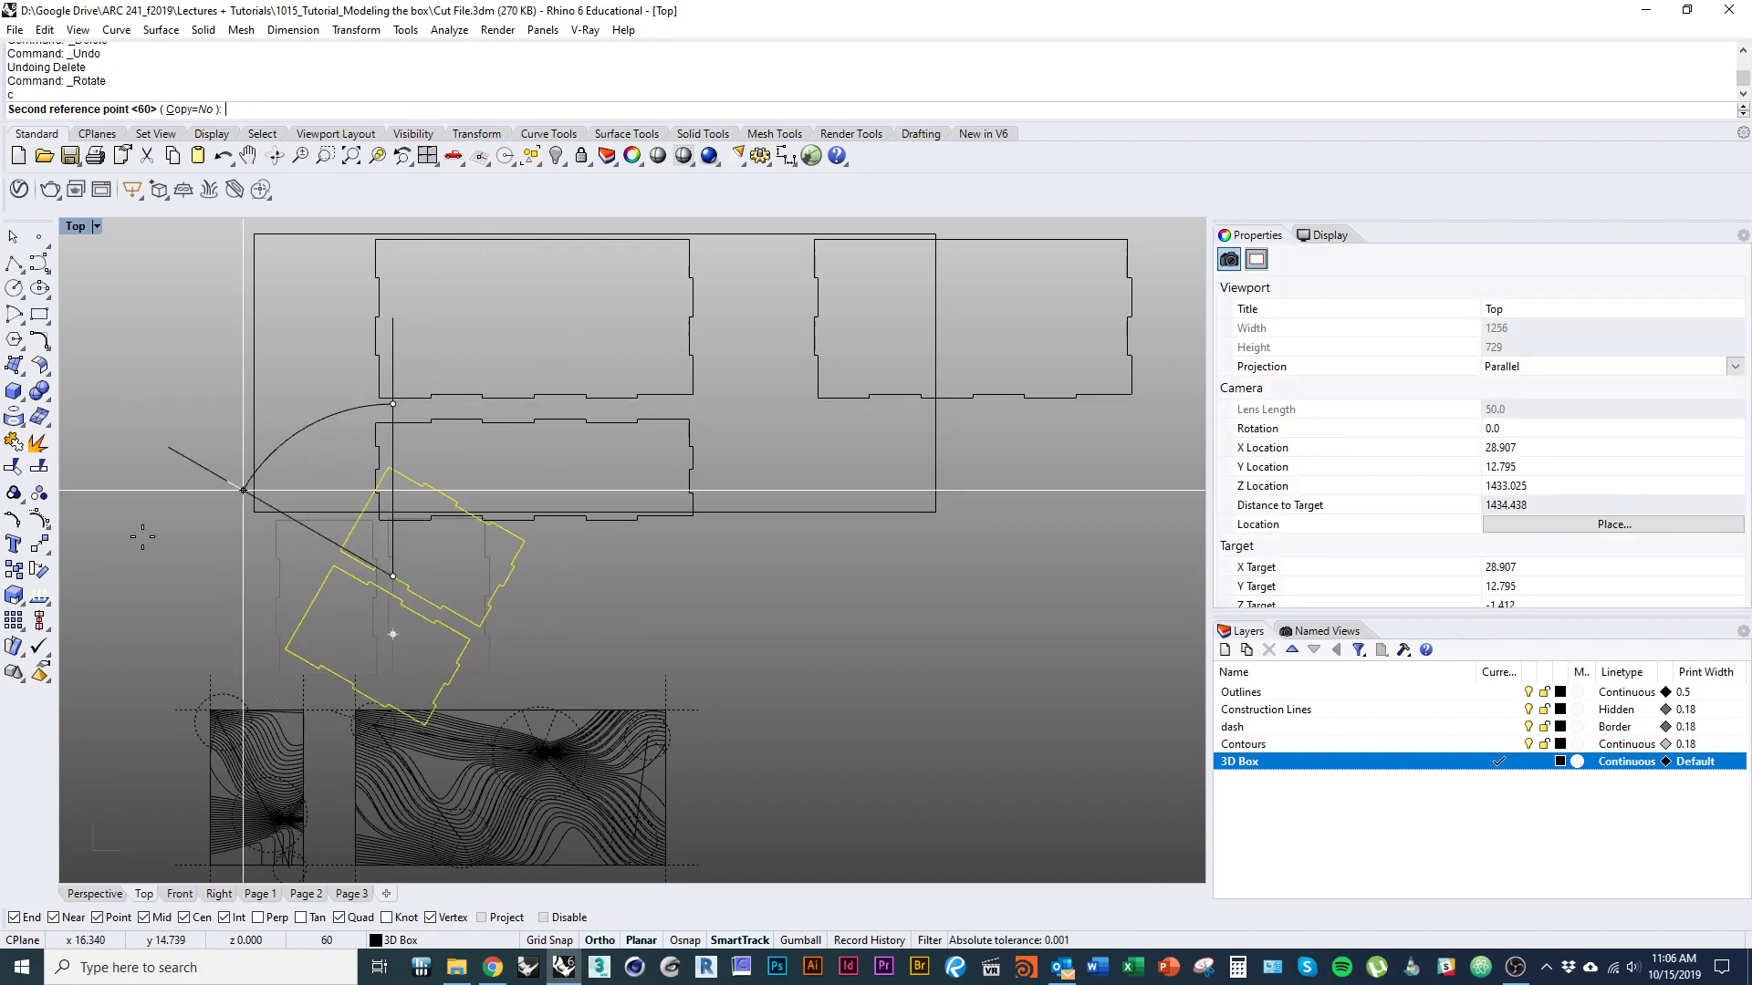
{"action": "left_click", "coordinate": [195, 578]}
Move both end panels together so the upper one's lower-right corner snaps to the lower-left corner of the long panel.
{"action": "right_click_drag", "start_coordinate": [408, 649], "coordinate": [384, 668]}
{"action": "type", "text": "M"}
{"action": "key", "text": "Return"}
{"action": "left_click", "coordinate": [383, 651]}
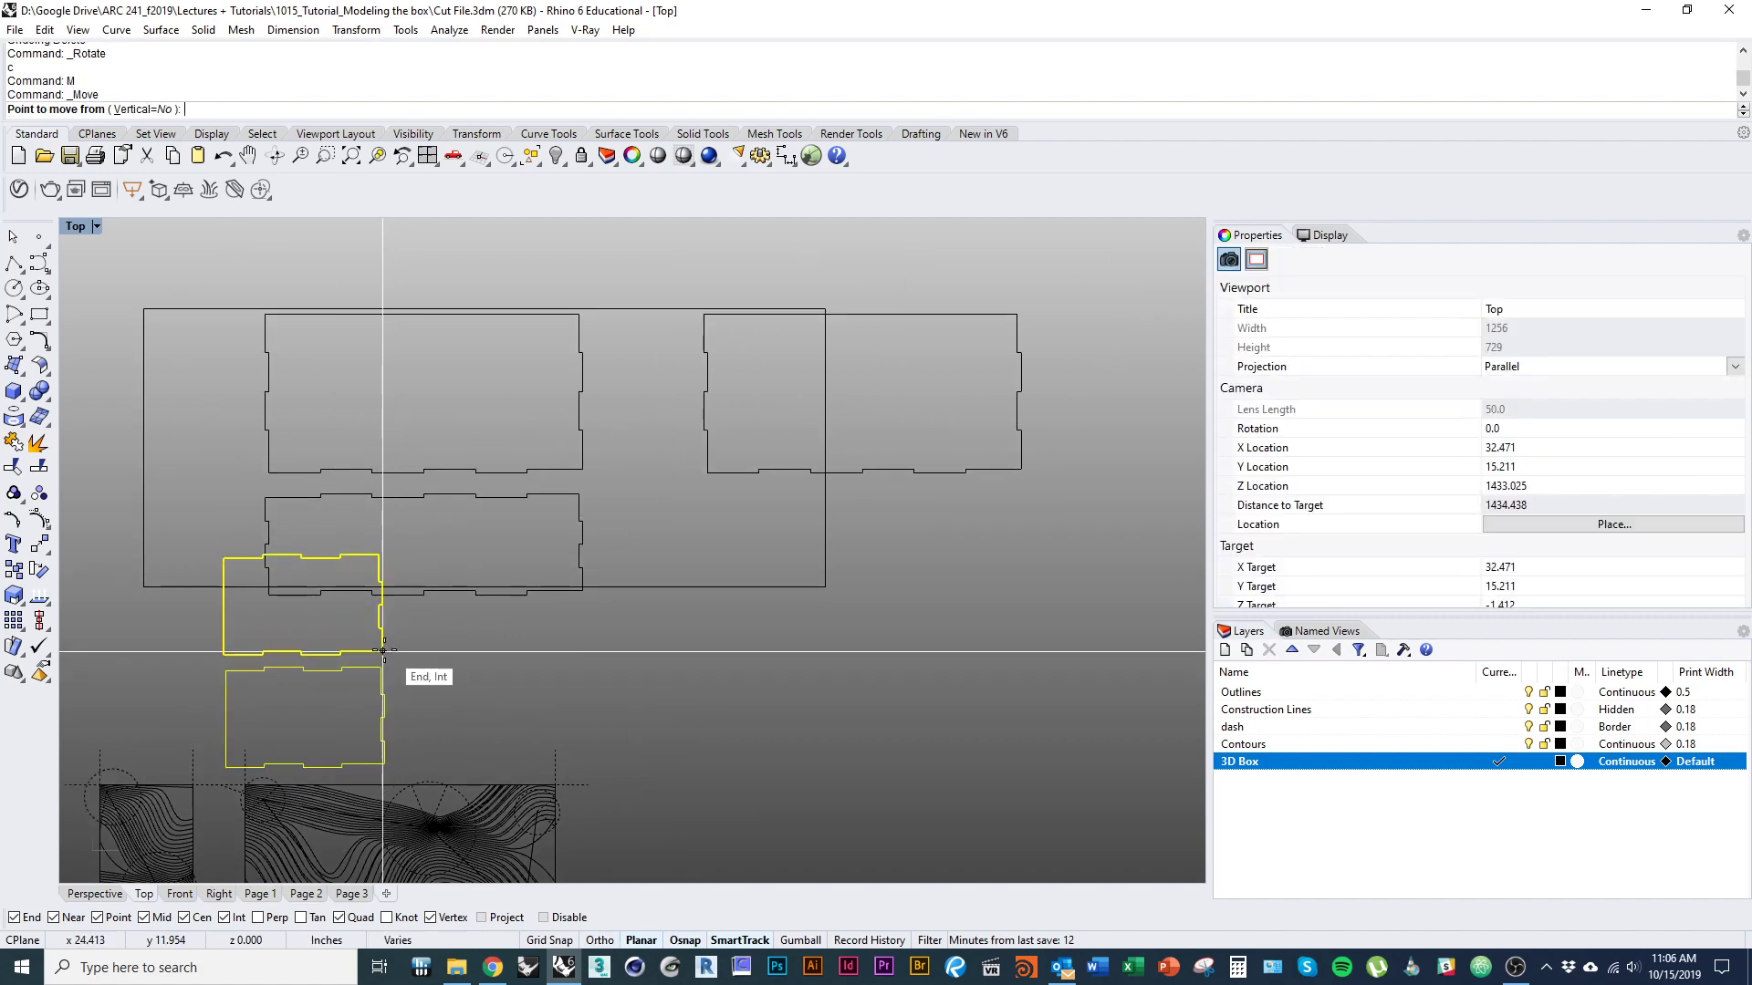
{"action": "left_click", "coordinate": [269, 595]}
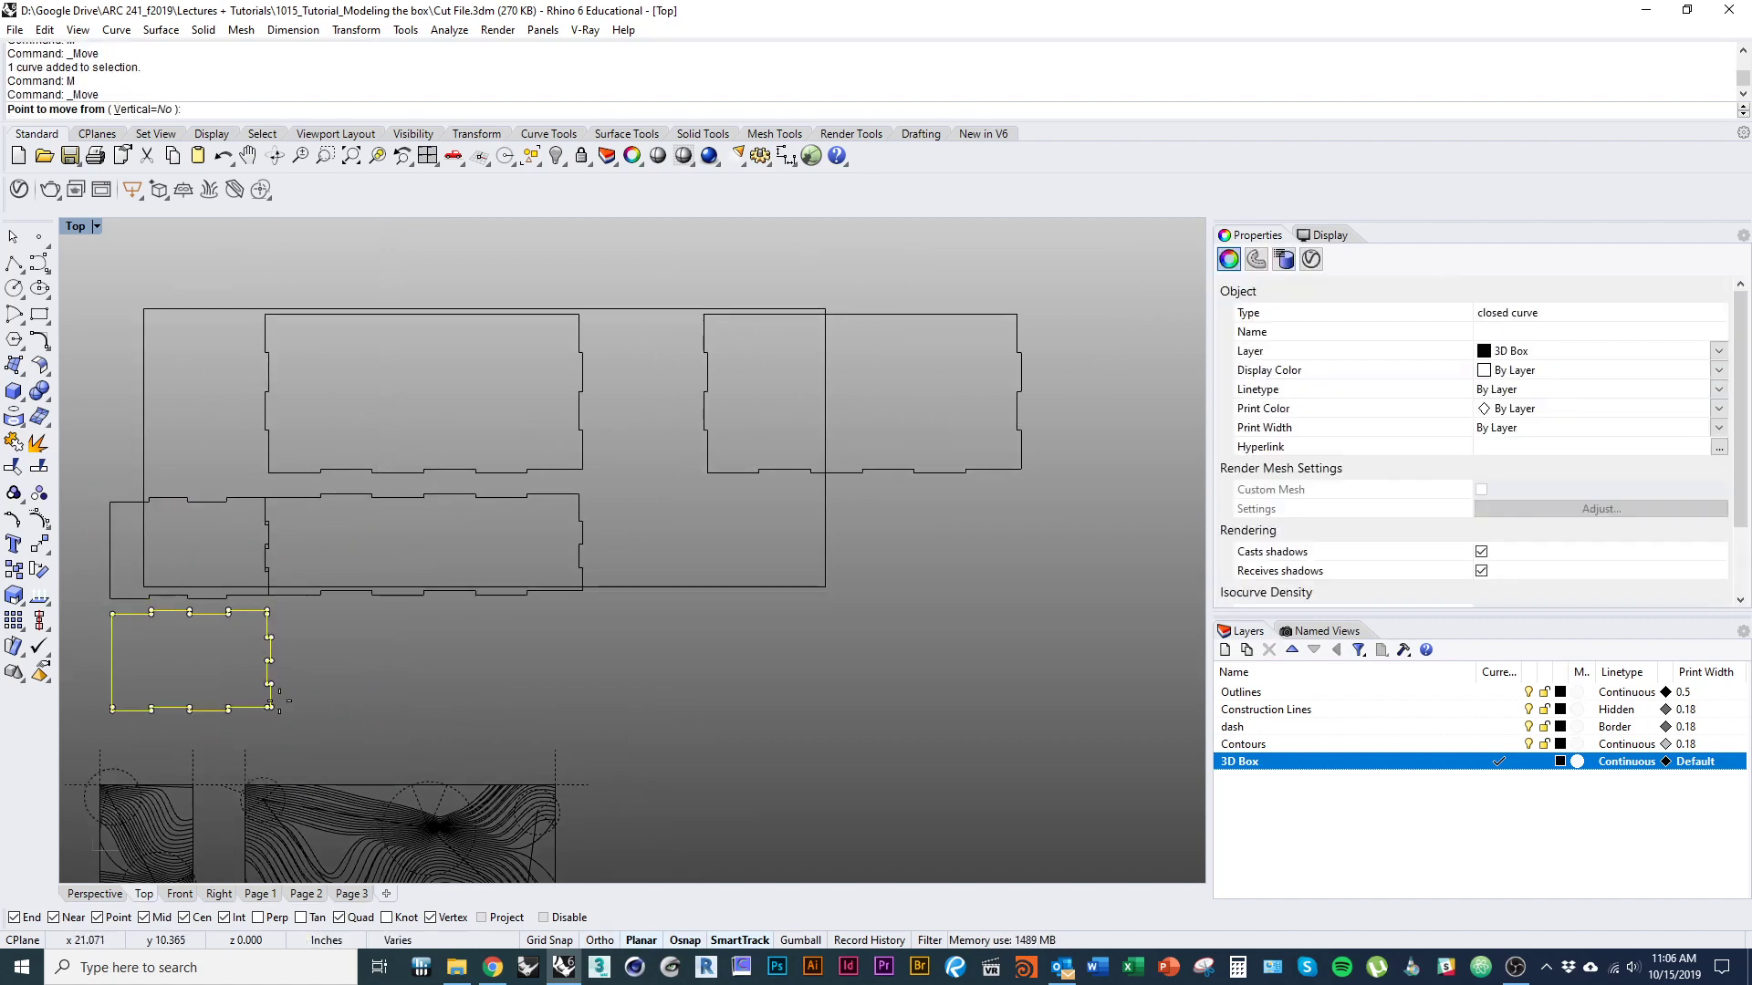
Move the lower end panel so its upper-left corner snaps to the long panel's upper-right corner.
{"action": "left_click", "coordinate": [112, 614]}
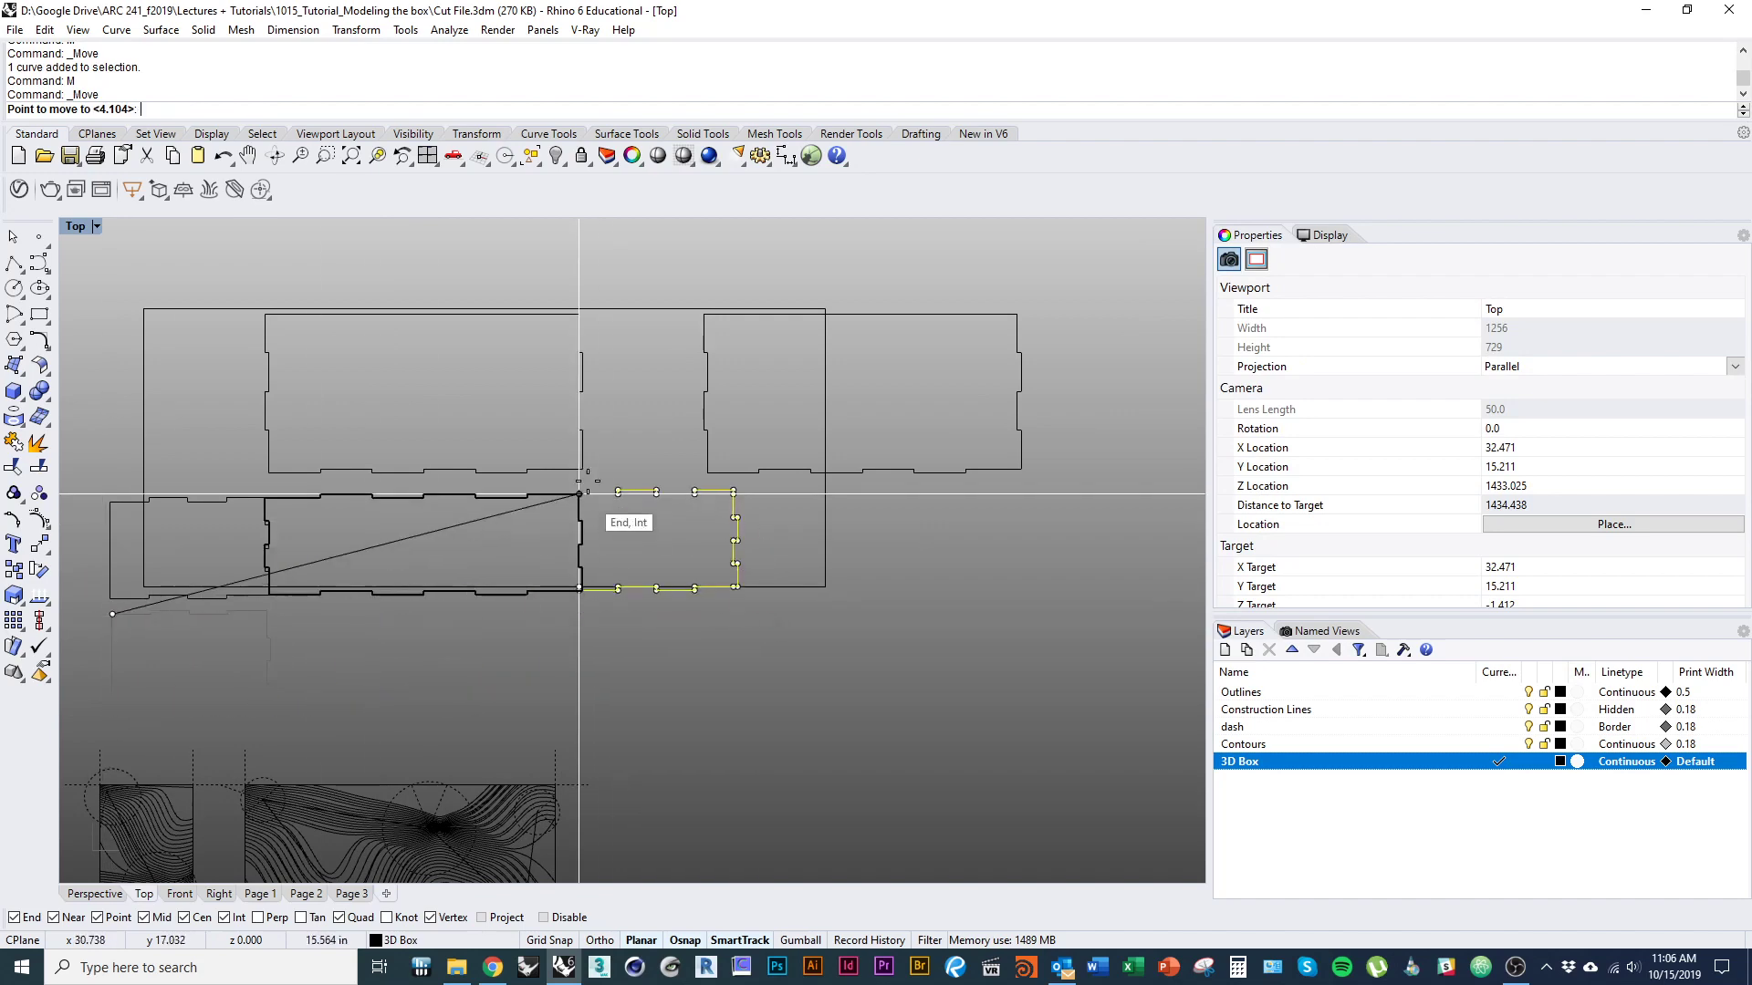
{"action": "scroll", "coordinate": [578, 494], "scroll_direction": "up", "scroll_amount": 2}
{"action": "left_click", "coordinate": [578, 493]}
{"action": "scroll", "coordinate": [624, 575], "scroll_direction": "down", "scroll_amount": 2}
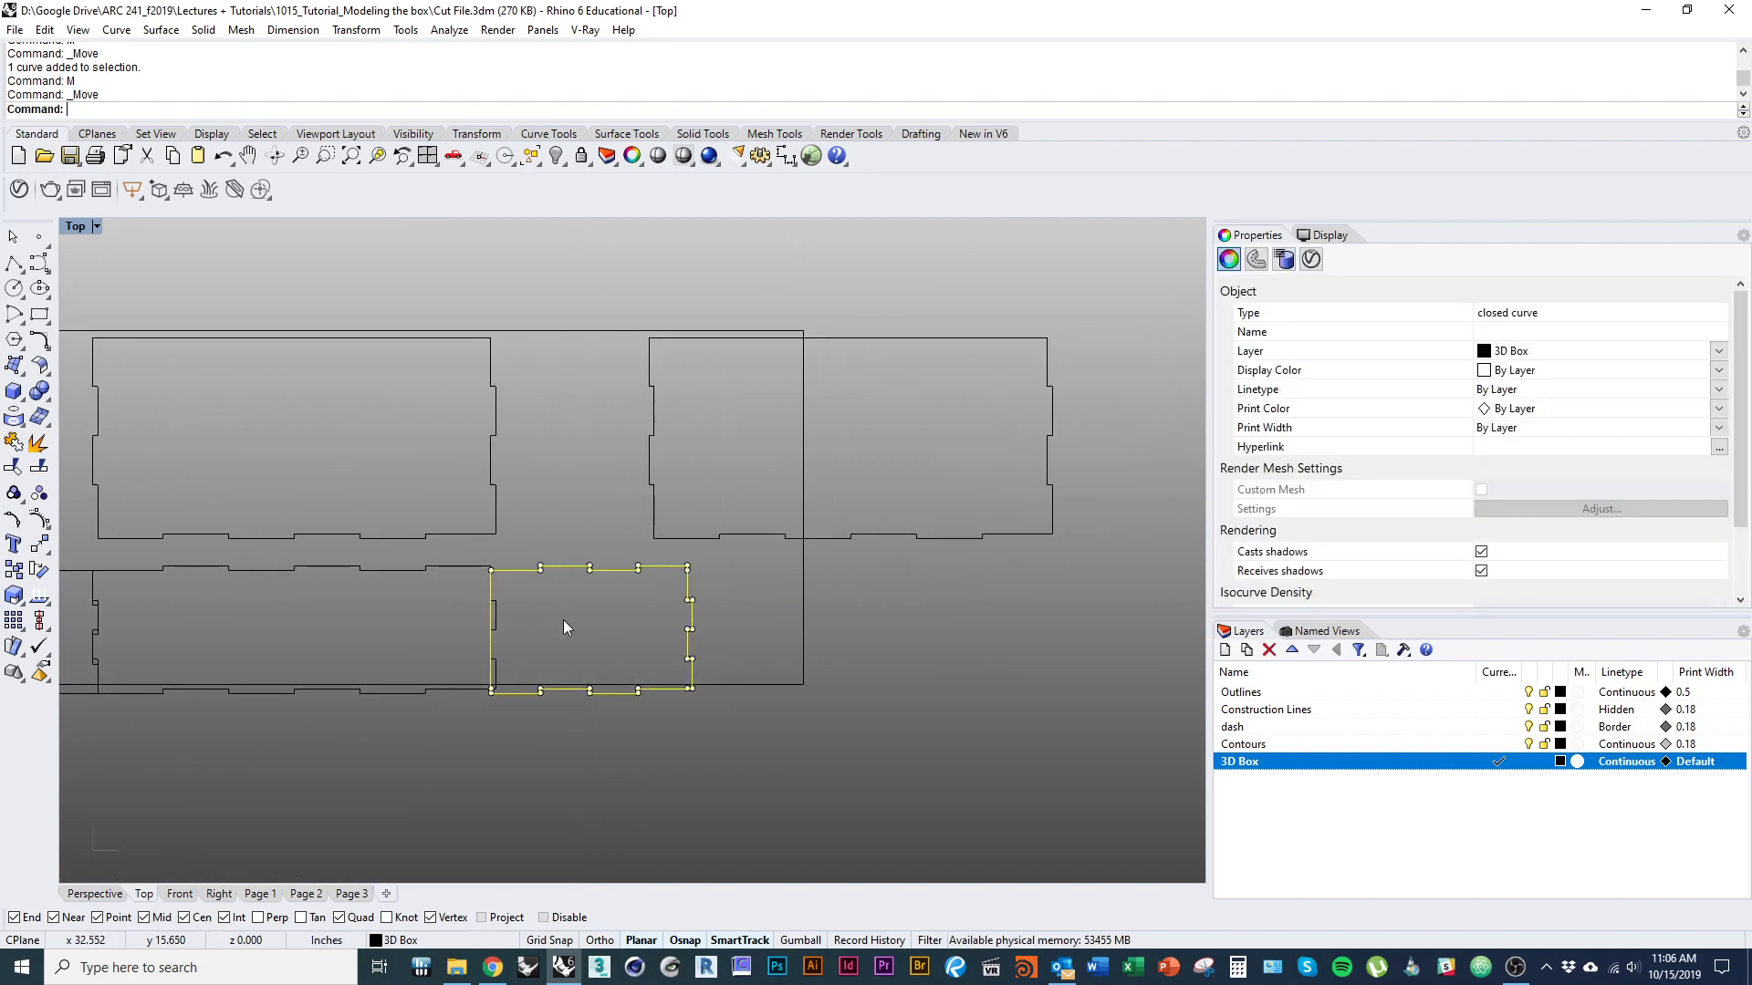
Rotate the right-hand end panel 180° about its centre and shift it down level with the long panel.
{"action": "type", "text": "rotate"}
{"action": "key", "text": "Return"}
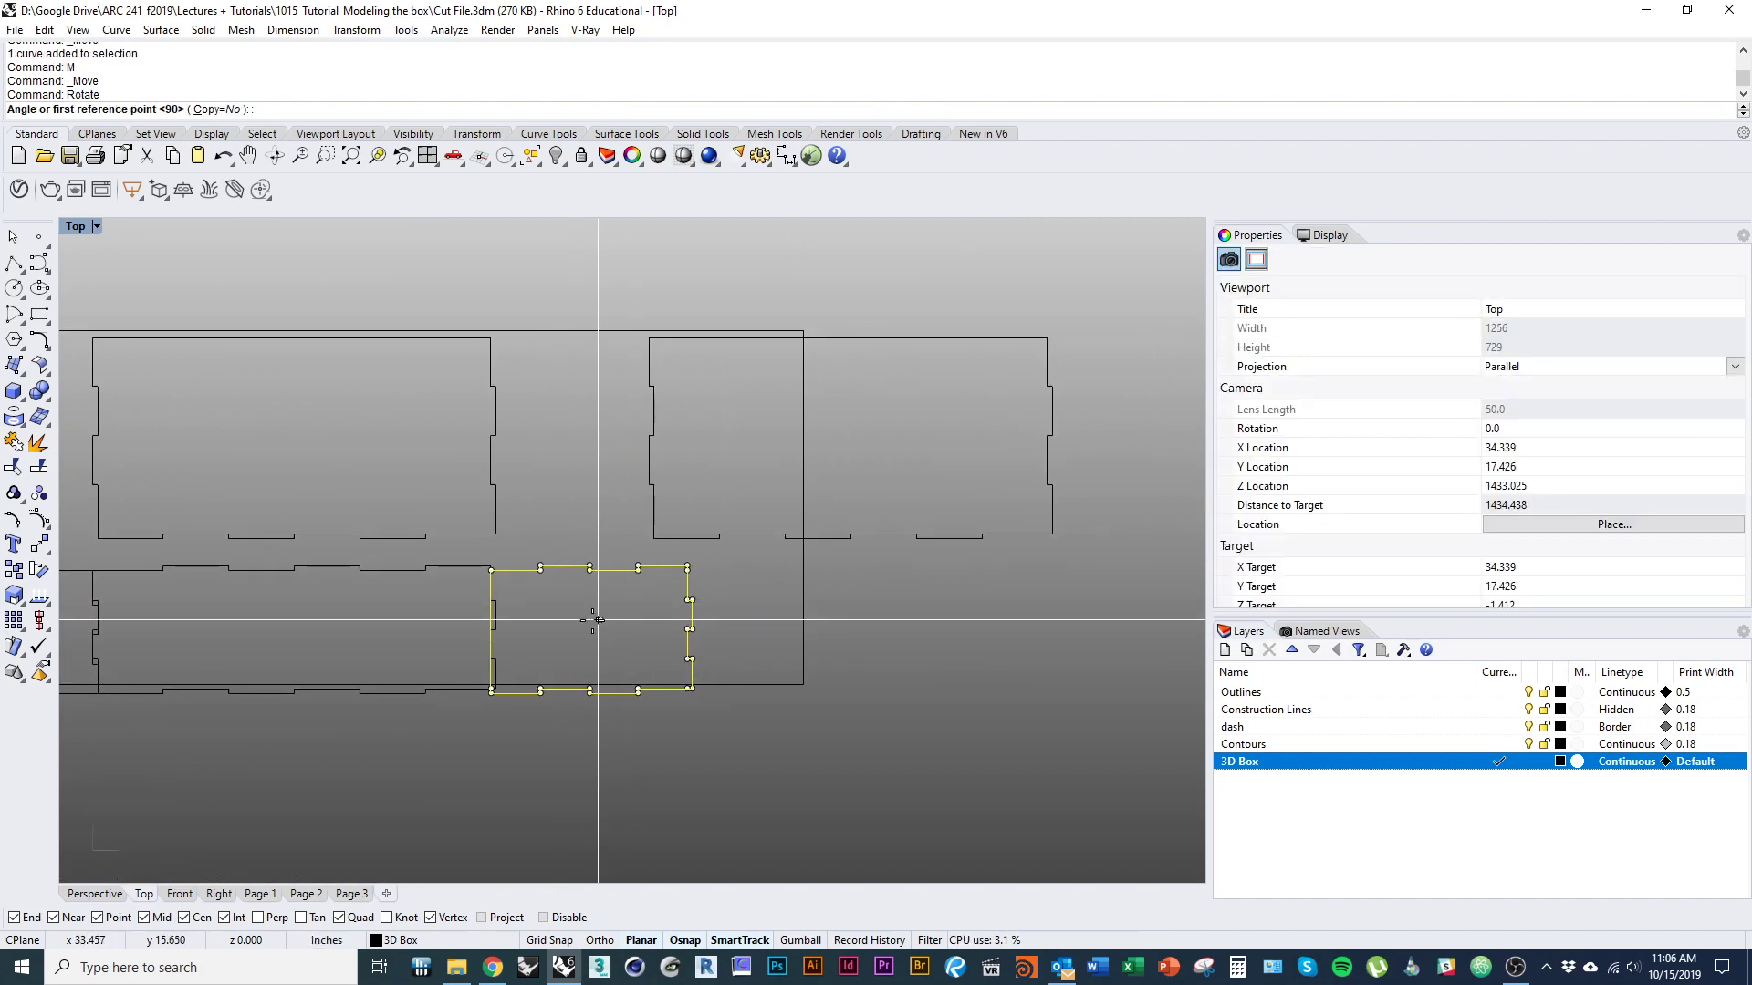
{"action": "left_click", "coordinate": [600, 620]}
{"action": "left_click", "coordinate": [600, 501]}
{"action": "left_click", "coordinate": [584, 786]}
{"action": "mouse_move", "coordinate": [595, 673]}
{"action": "left_mouse_down"}
{"action": "mouse_move", "coordinate": [620, 688]}
{"action": "mouse_move", "coordinate": [594, 689]}
{"action": "left_mouse_up"}
Shift the left-hand end panel away from the long panel, leaving a small gap between them.
{"action": "right_click_drag", "start_coordinate": [513, 697], "coordinate": [917, 670]}
{"action": "scroll", "coordinate": [433, 575], "scroll_direction": "up", "scroll_amount": 10}
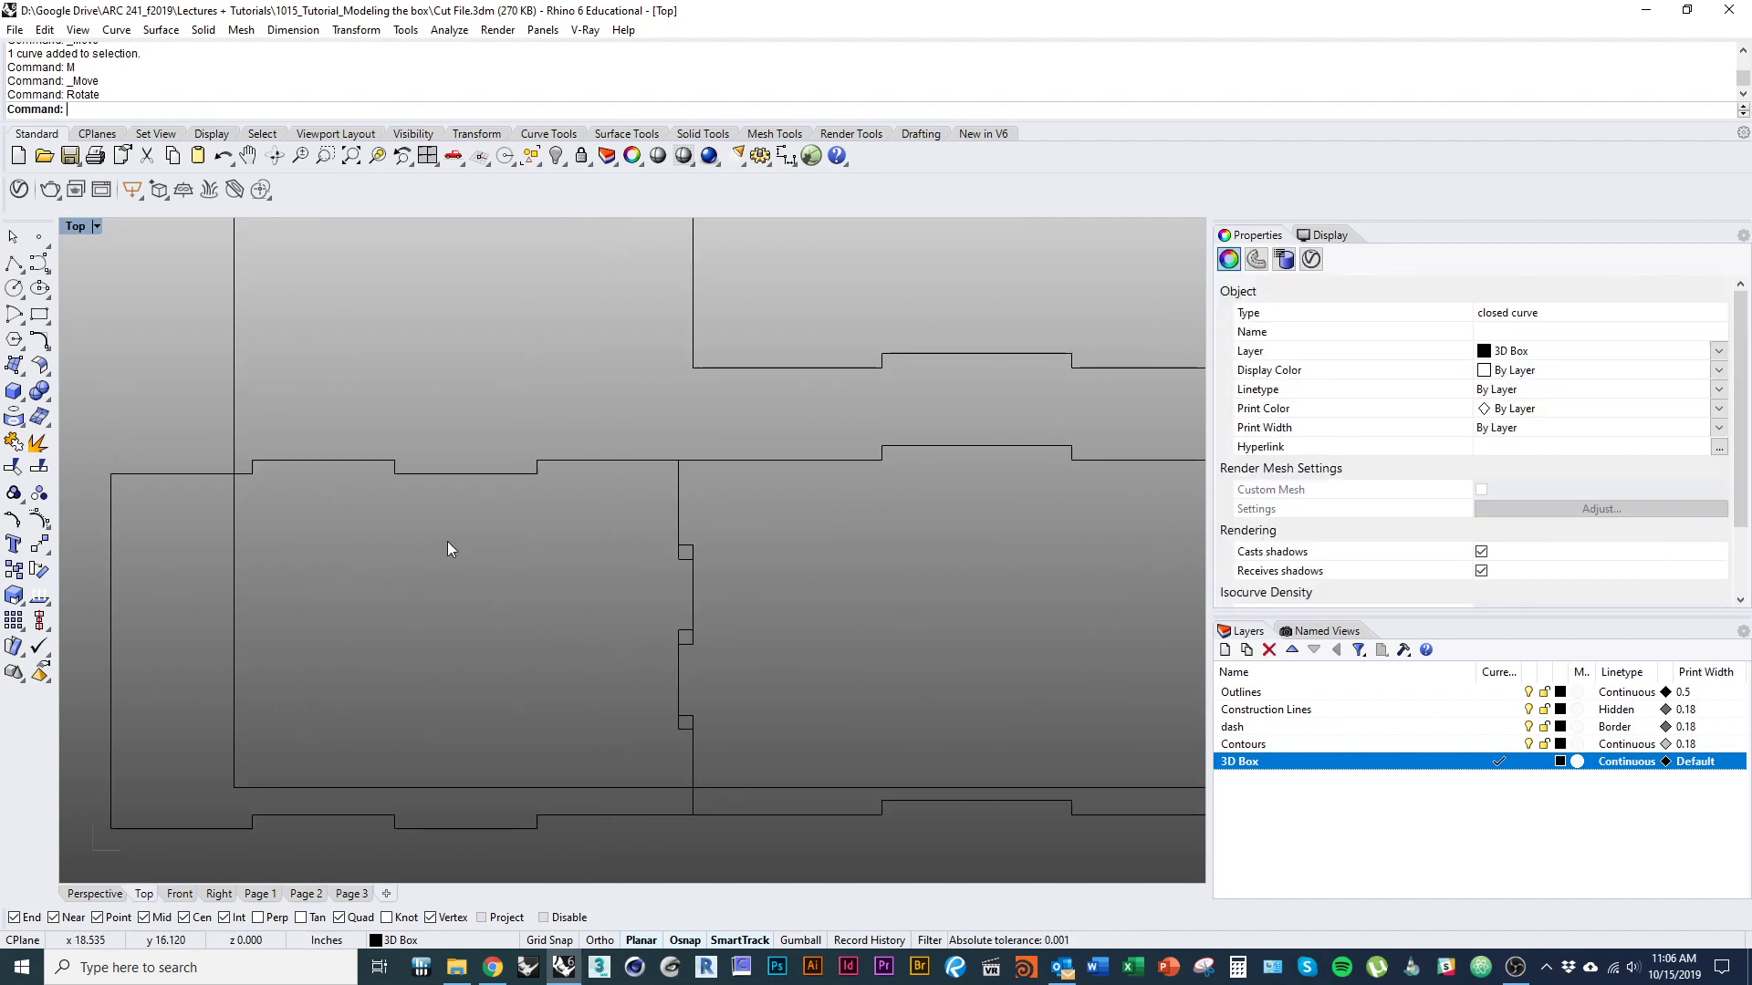
{"action": "left_click_drag", "start_coordinate": [483, 473], "coordinate": [432, 473]}
{"action": "key", "text": "Escape"}
{"action": "scroll", "coordinate": [673, 523], "scroll_direction": "down", "scroll_amount": 6}
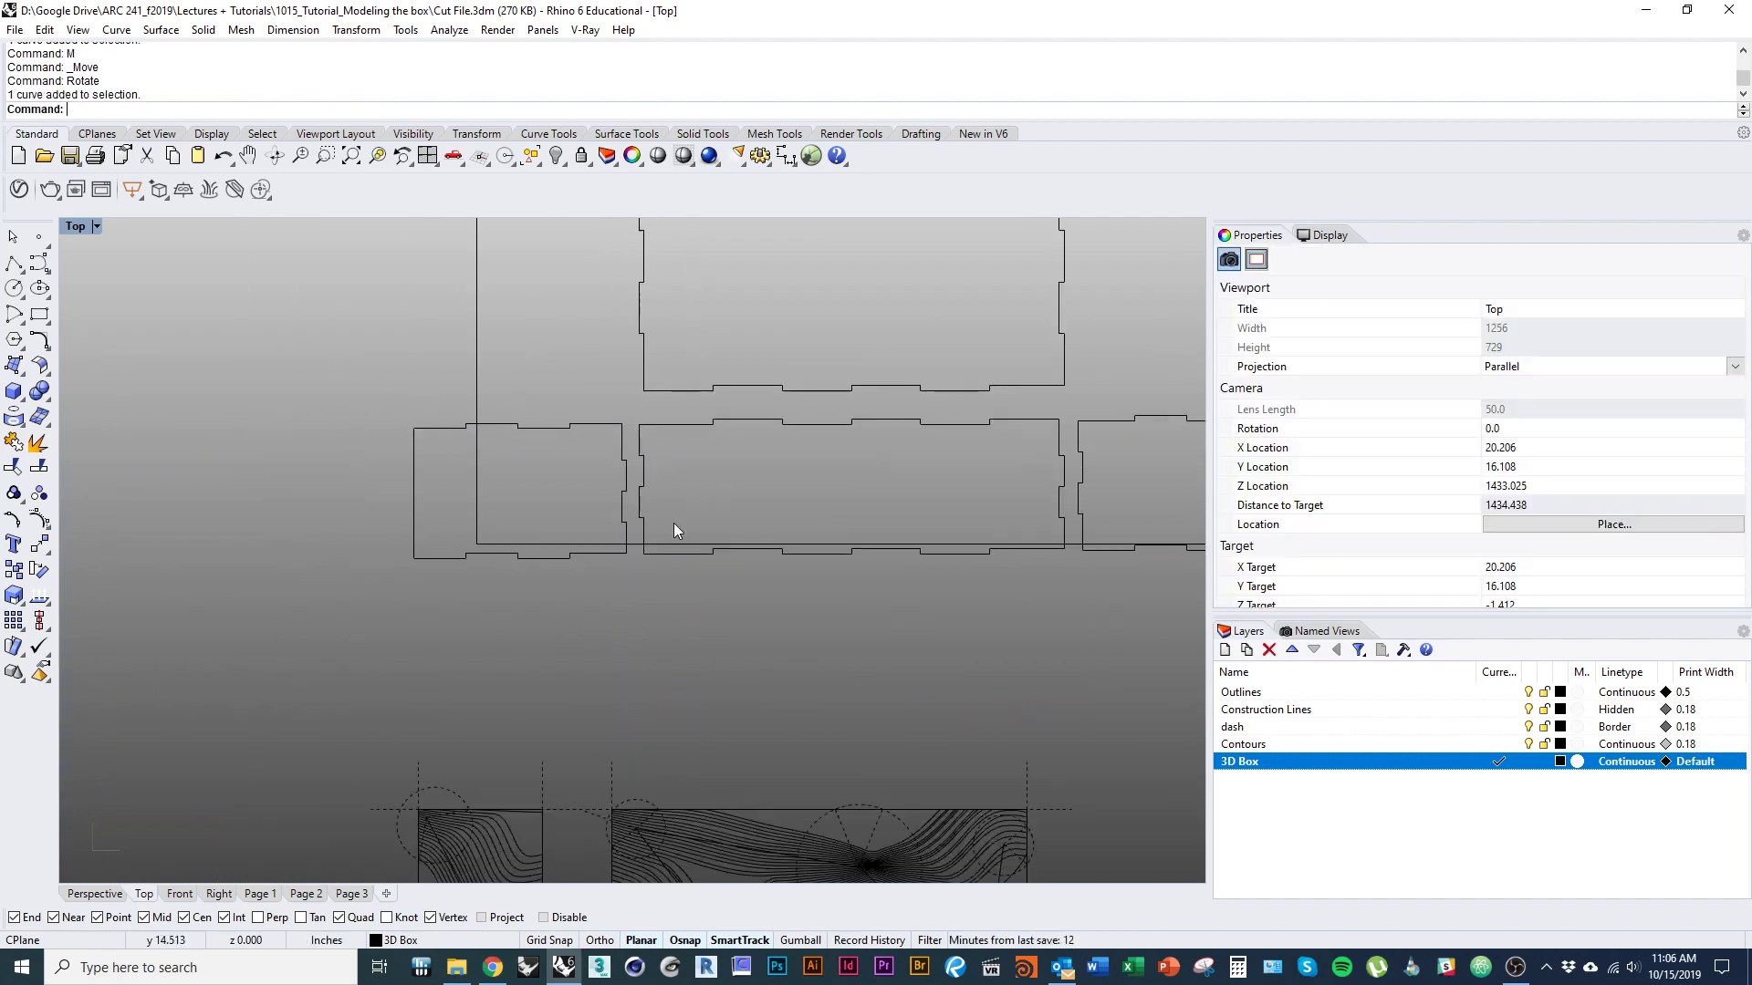
Move the row of three small panels inside the sheet rectangle and slide both large panels left to sit side by side above it.
{"action": "left_click_drag", "start_coordinate": [794, 575], "coordinate": [320, 520]}
{"action": "right_click_drag", "start_coordinate": [453, 485], "coordinate": [516, 568]}
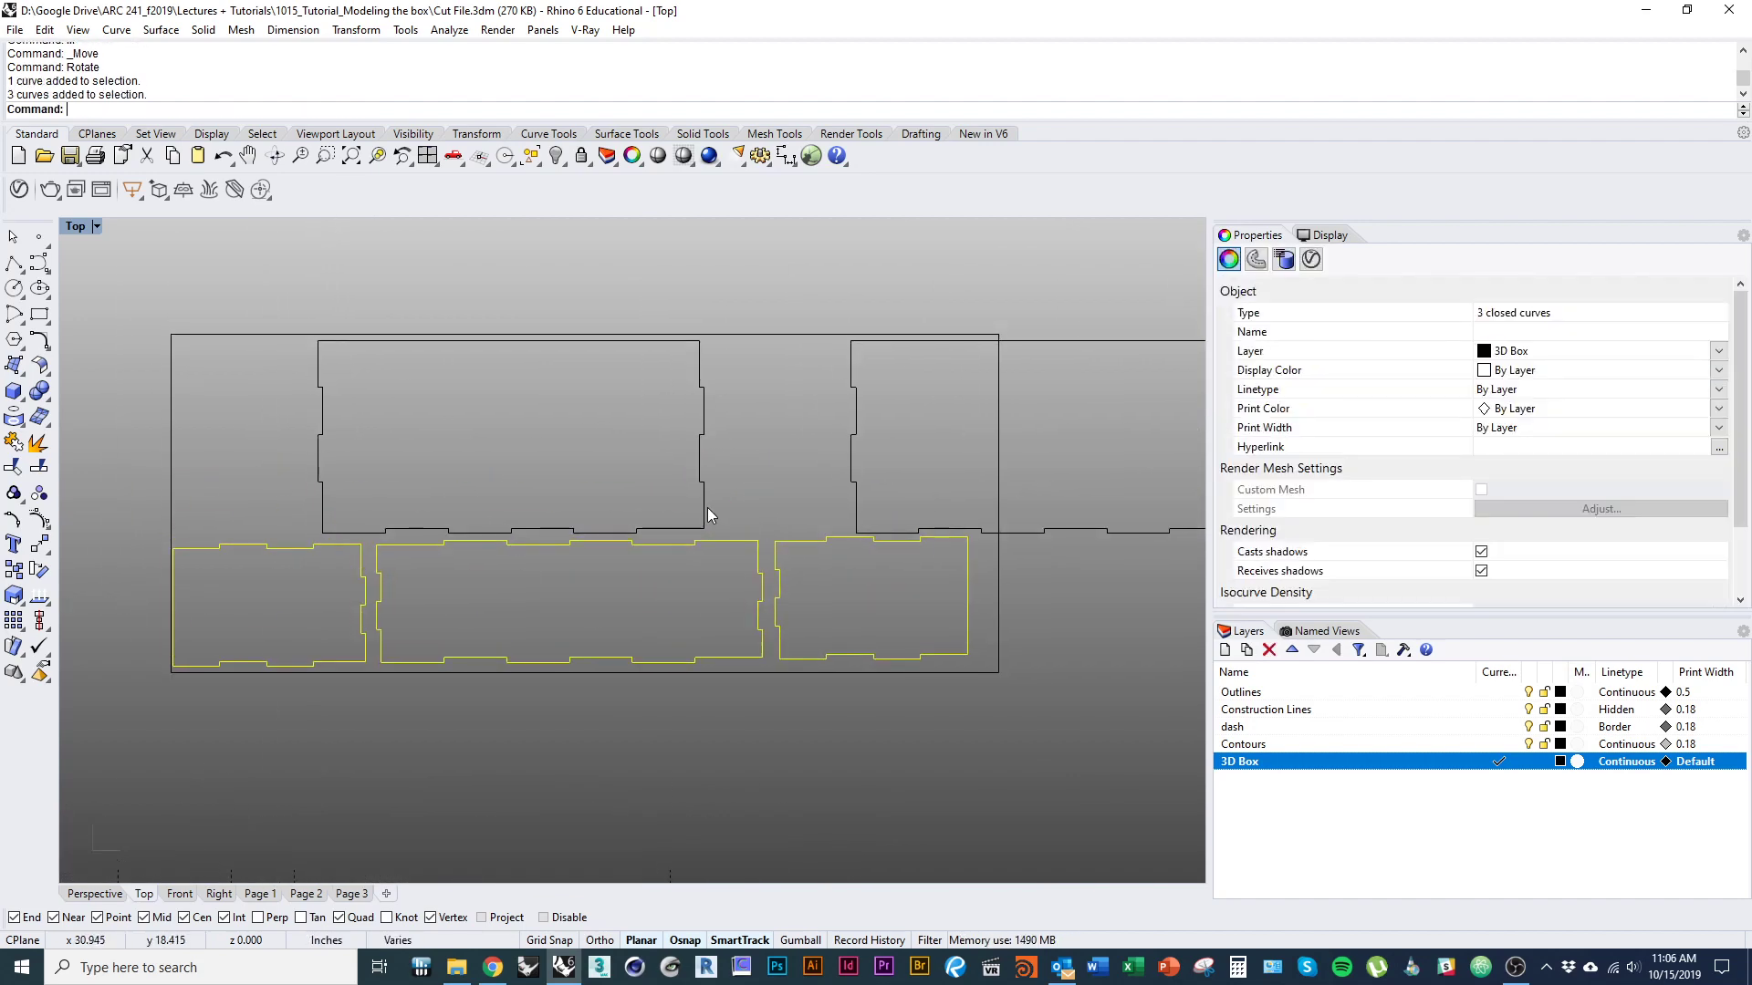
{"action": "left_click_drag", "start_coordinate": [704, 506], "coordinate": [566, 506]}
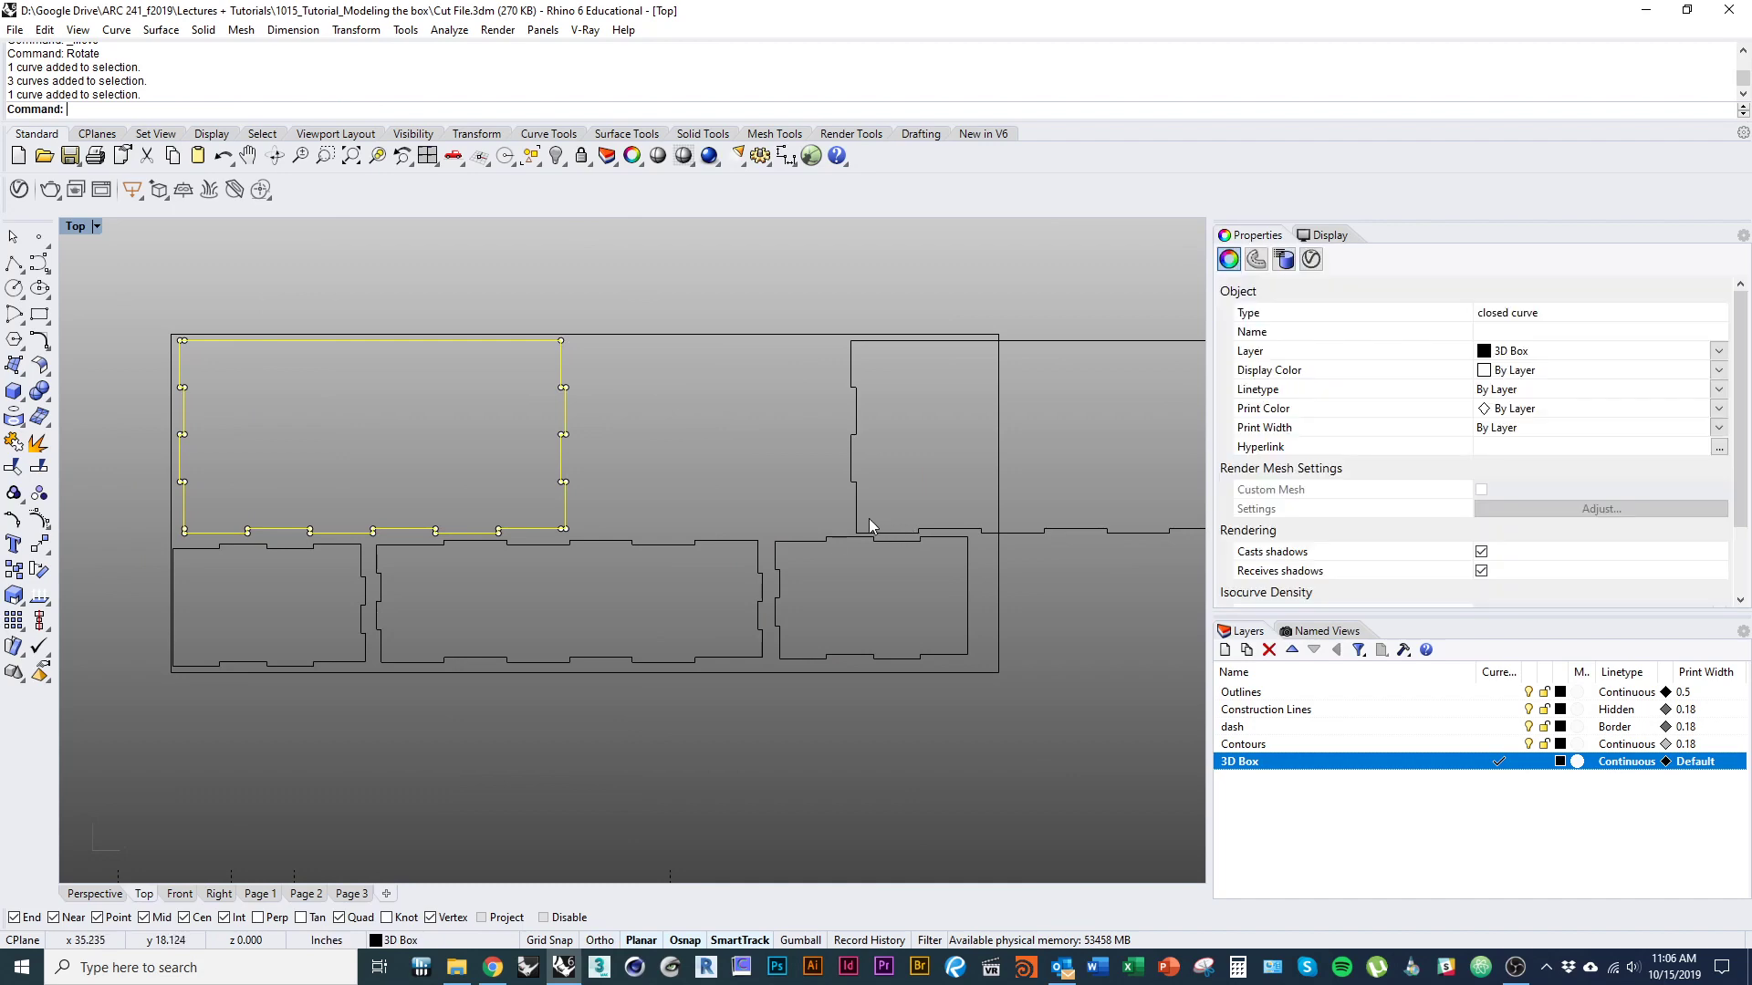
{"action": "left_click_drag", "start_coordinate": [869, 518], "coordinate": [594, 520]}
{"action": "scroll", "coordinate": [557, 529], "scroll_direction": "down", "scroll_amount": 3}
{"action": "left_click", "coordinate": [816, 593]}
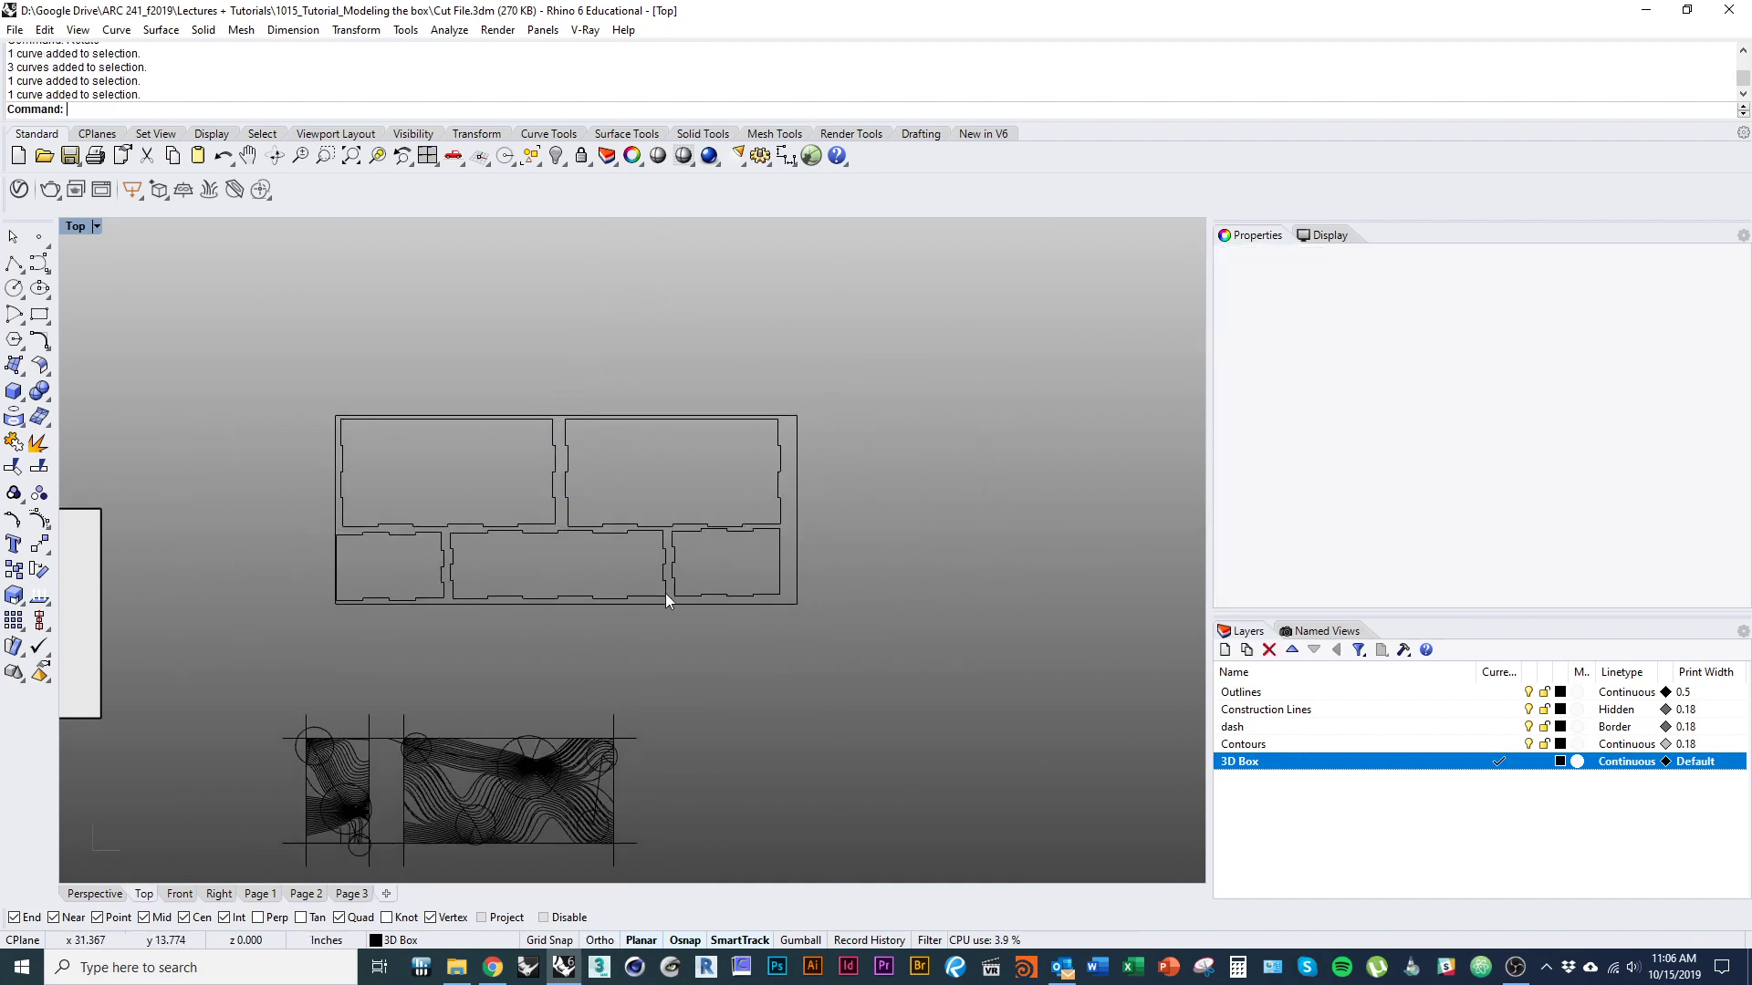
Nudge the lower-left end panel clear of the sheet's edge, aligning it with the large panel above.
{"action": "scroll", "coordinate": [438, 559], "scroll_direction": "up", "scroll_amount": 5}
{"action": "left_click_drag", "start_coordinate": [482, 556], "coordinate": [503, 540]}
{"action": "left_click", "coordinate": [691, 548]}
{"action": "scroll", "coordinate": [494, 571], "scroll_direction": "down", "scroll_amount": 5}
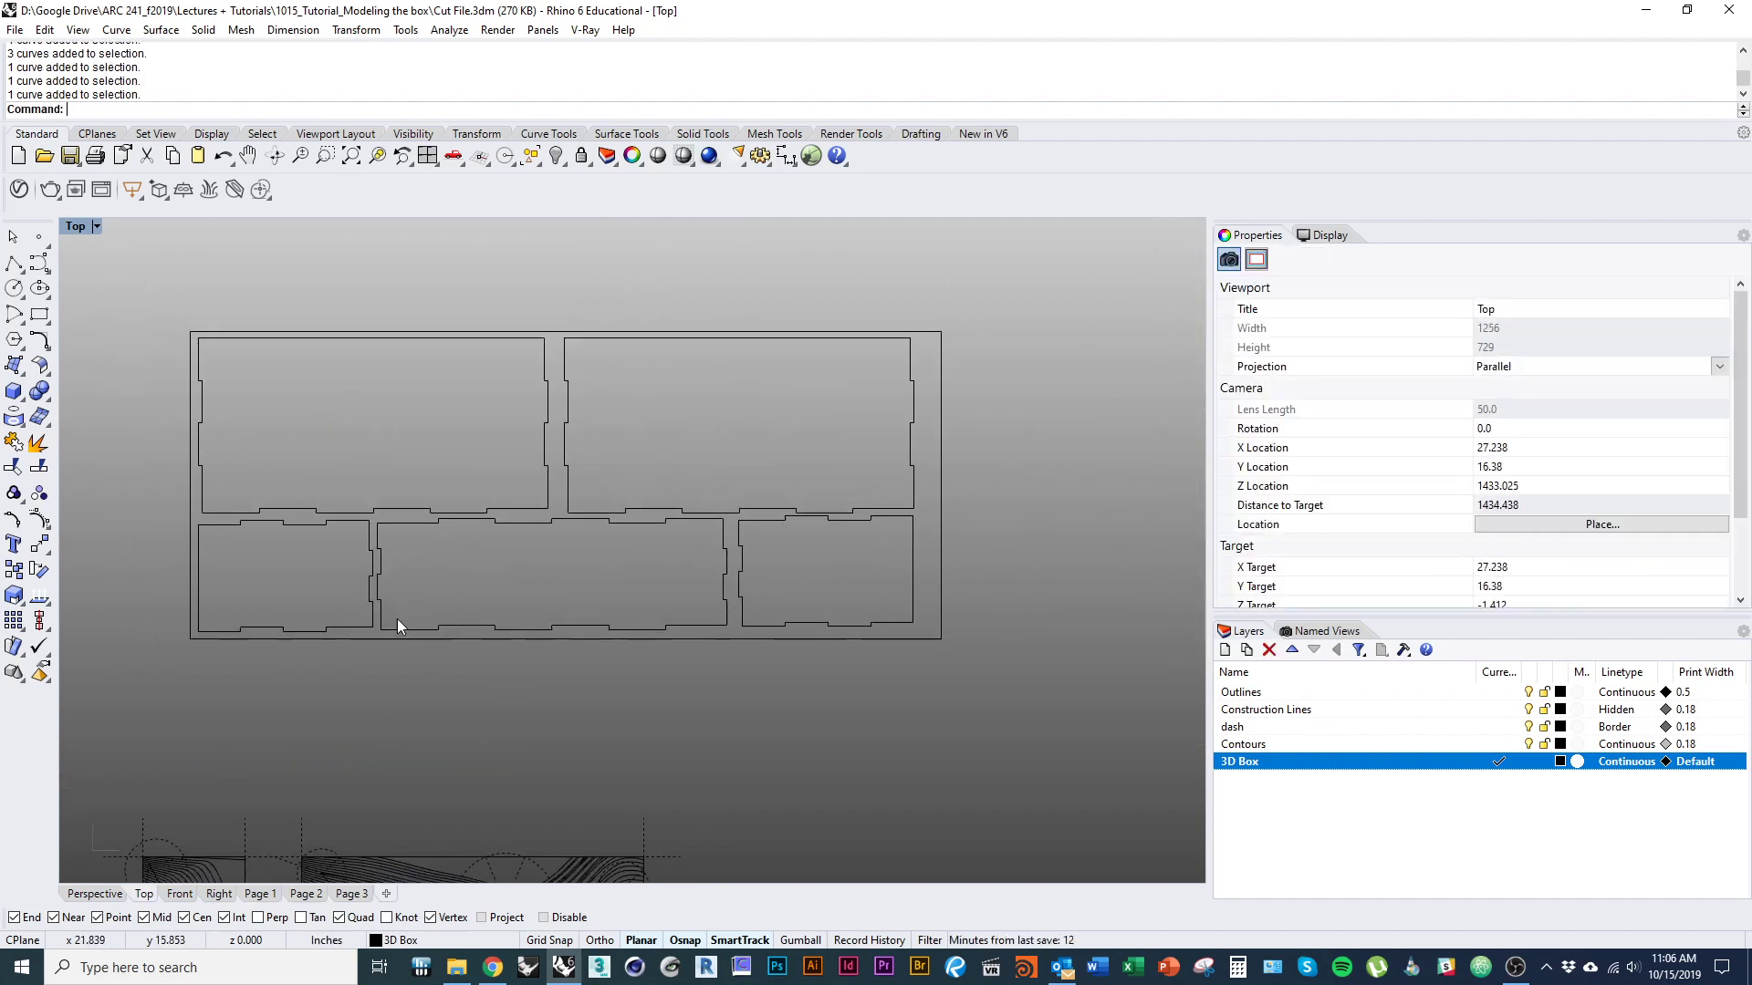
{"action": "scroll", "coordinate": [825, 502], "scroll_direction": "up", "scroll_amount": 6}
{"action": "scroll", "coordinate": [775, 515], "scroll_direction": "down", "scroll_amount": 12}
{"action": "right_click_drag", "start_coordinate": [549, 584], "coordinate": [501, 644]}
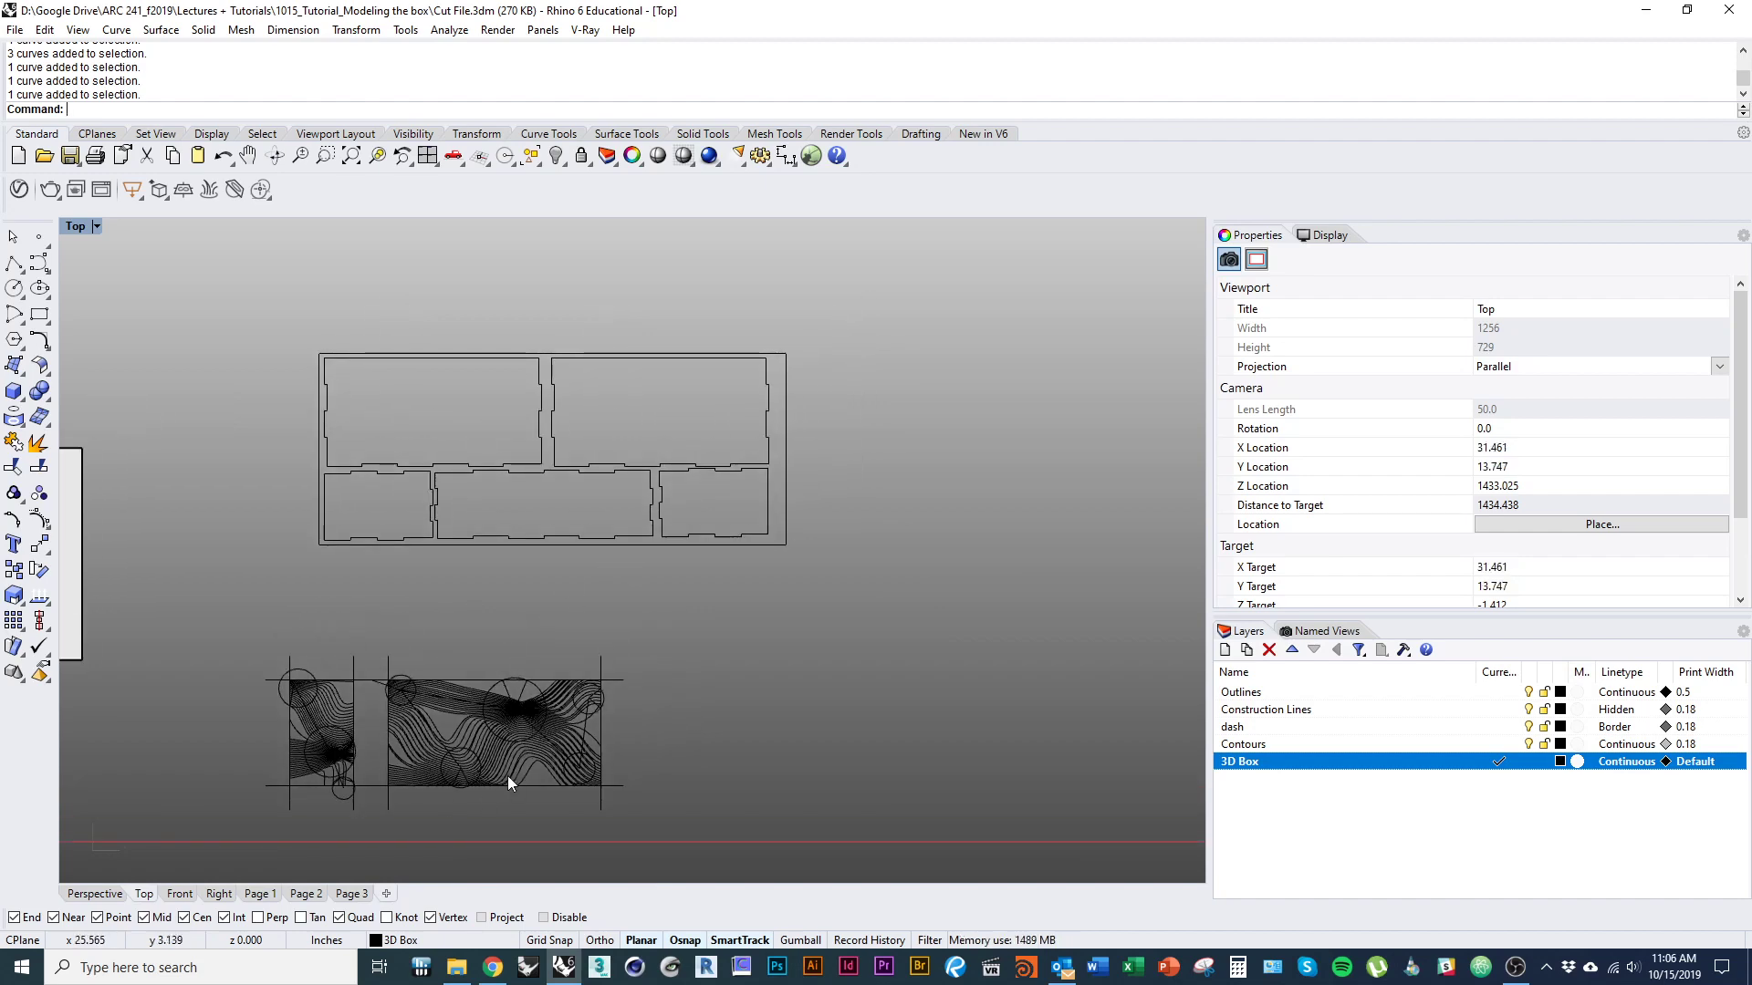
{"action": "right_click_drag", "start_coordinate": [507, 775], "coordinate": [434, 654]}
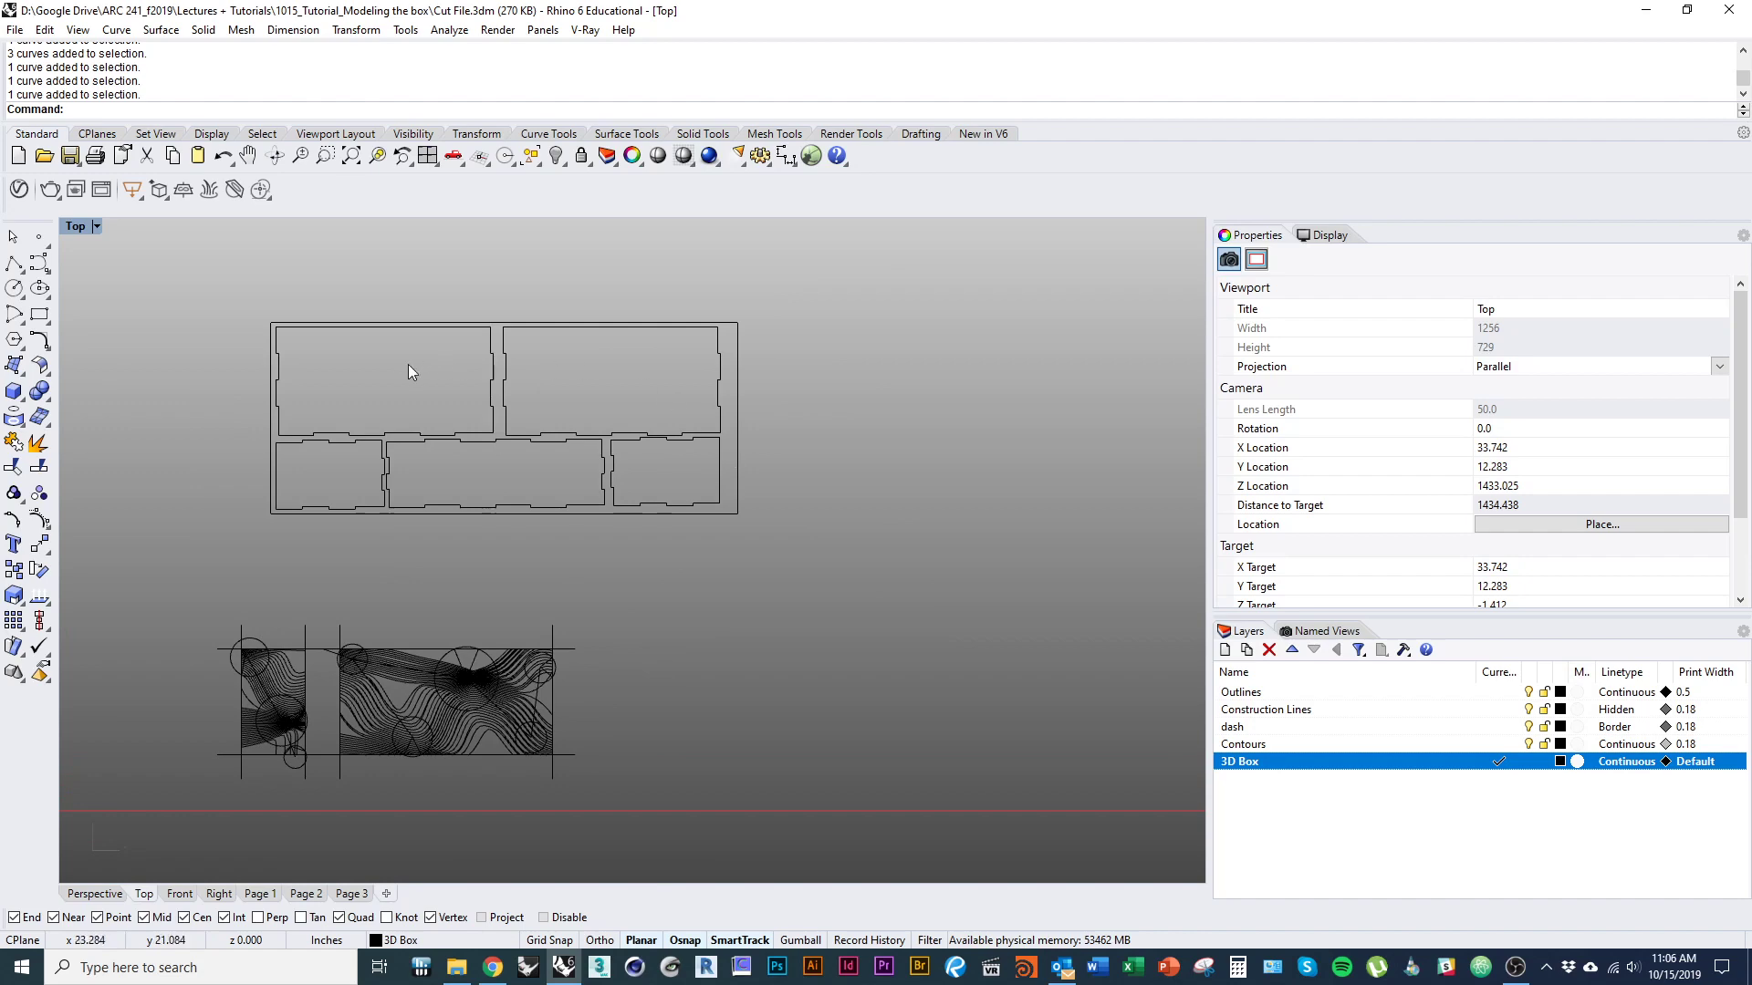
{"action": "right_click_drag", "start_coordinate": [468, 576], "coordinate": [499, 598]}
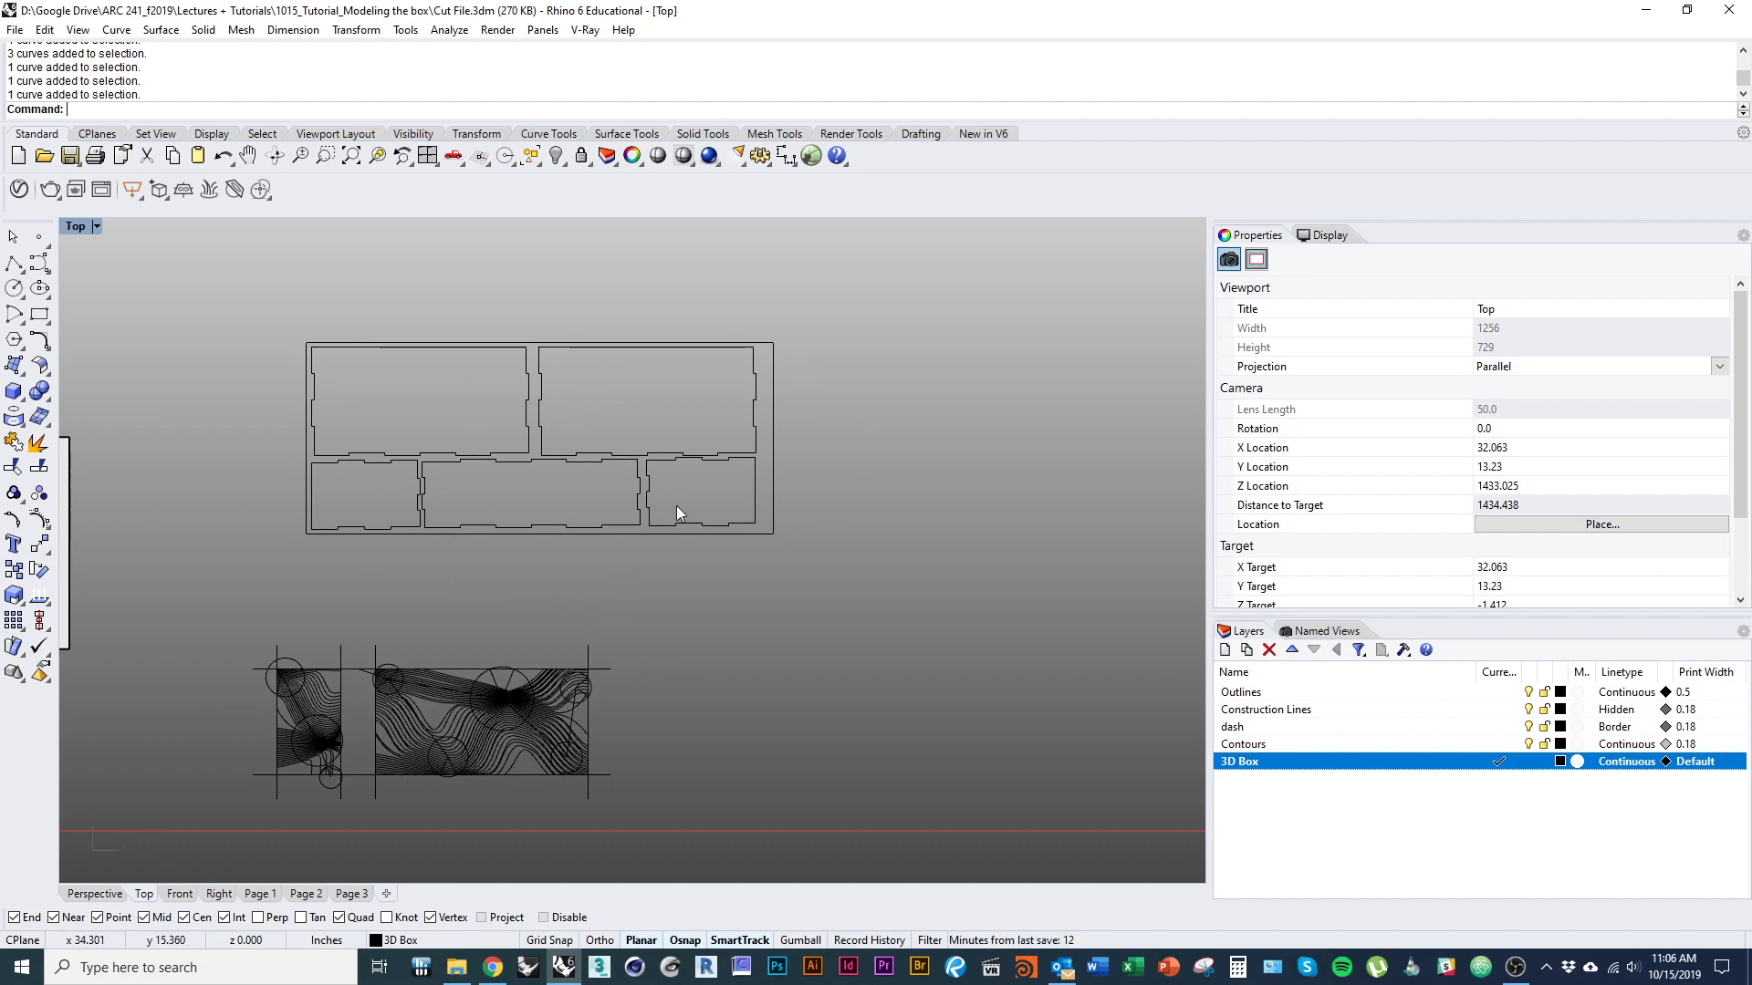
Create a layer named CUT and move the five nested finger-jointed panel outlines onto it.
{"action": "right_click_drag", "start_coordinate": [655, 635], "coordinate": [631, 609]}
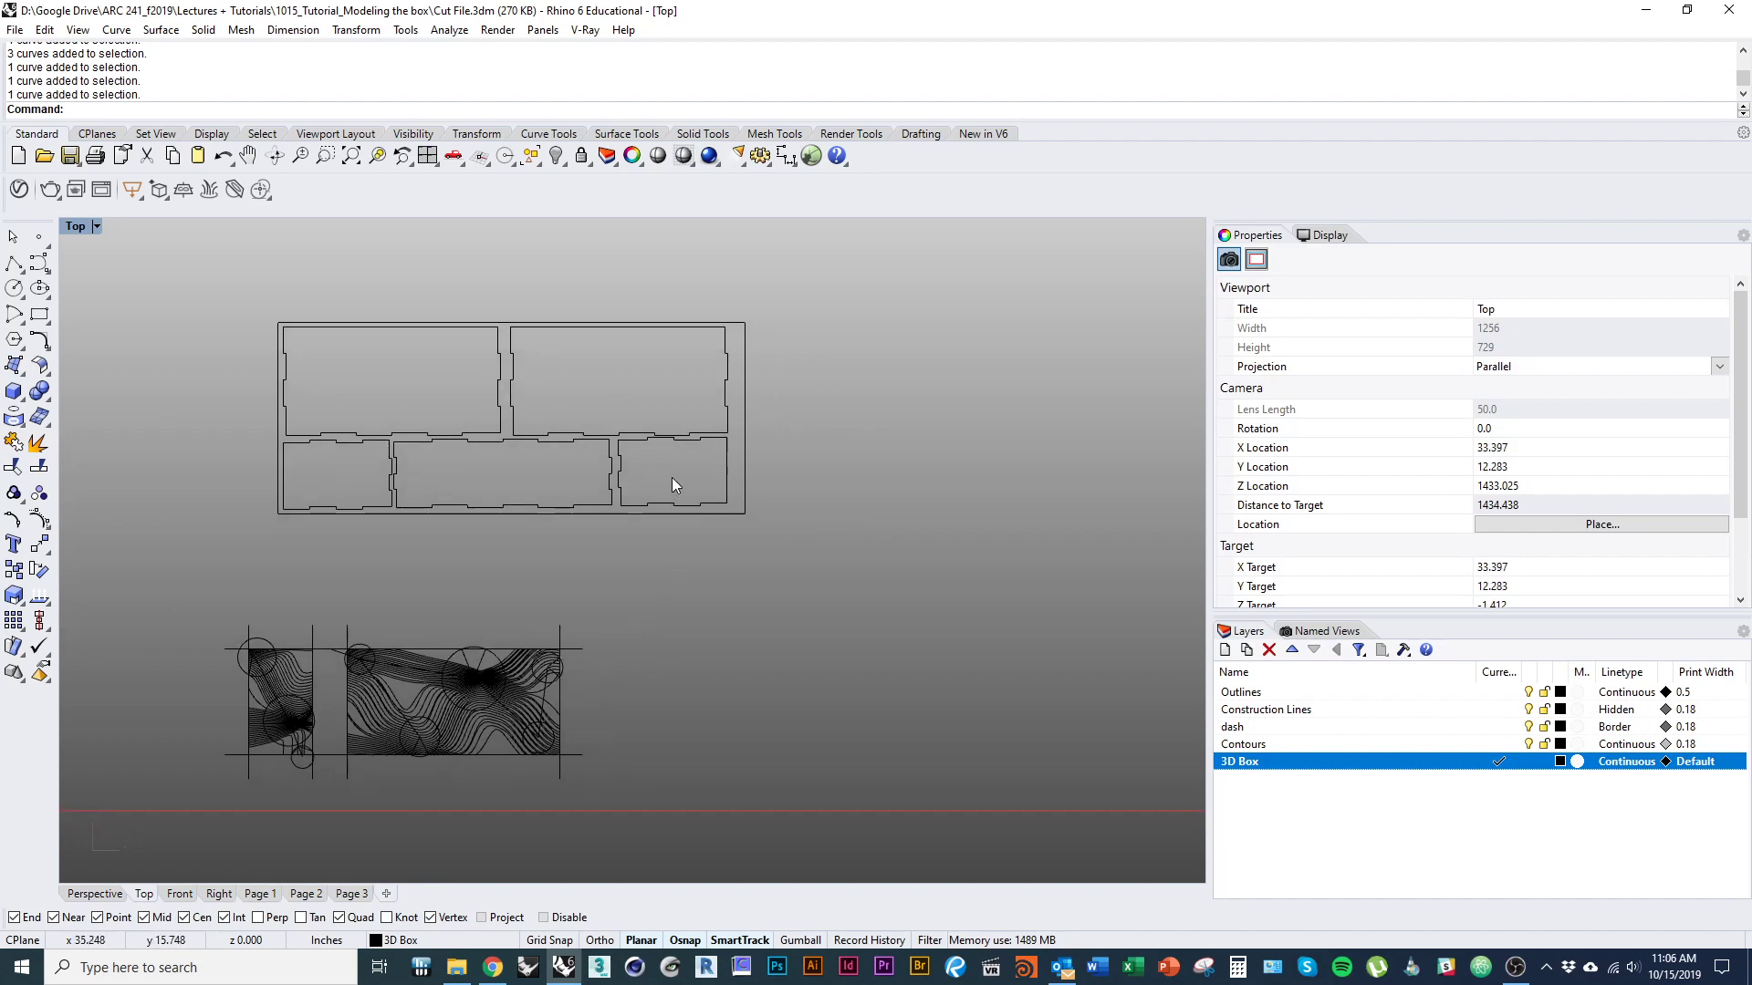
{"action": "left_click_drag", "start_coordinate": [605, 474], "coordinate": [335, 429]}
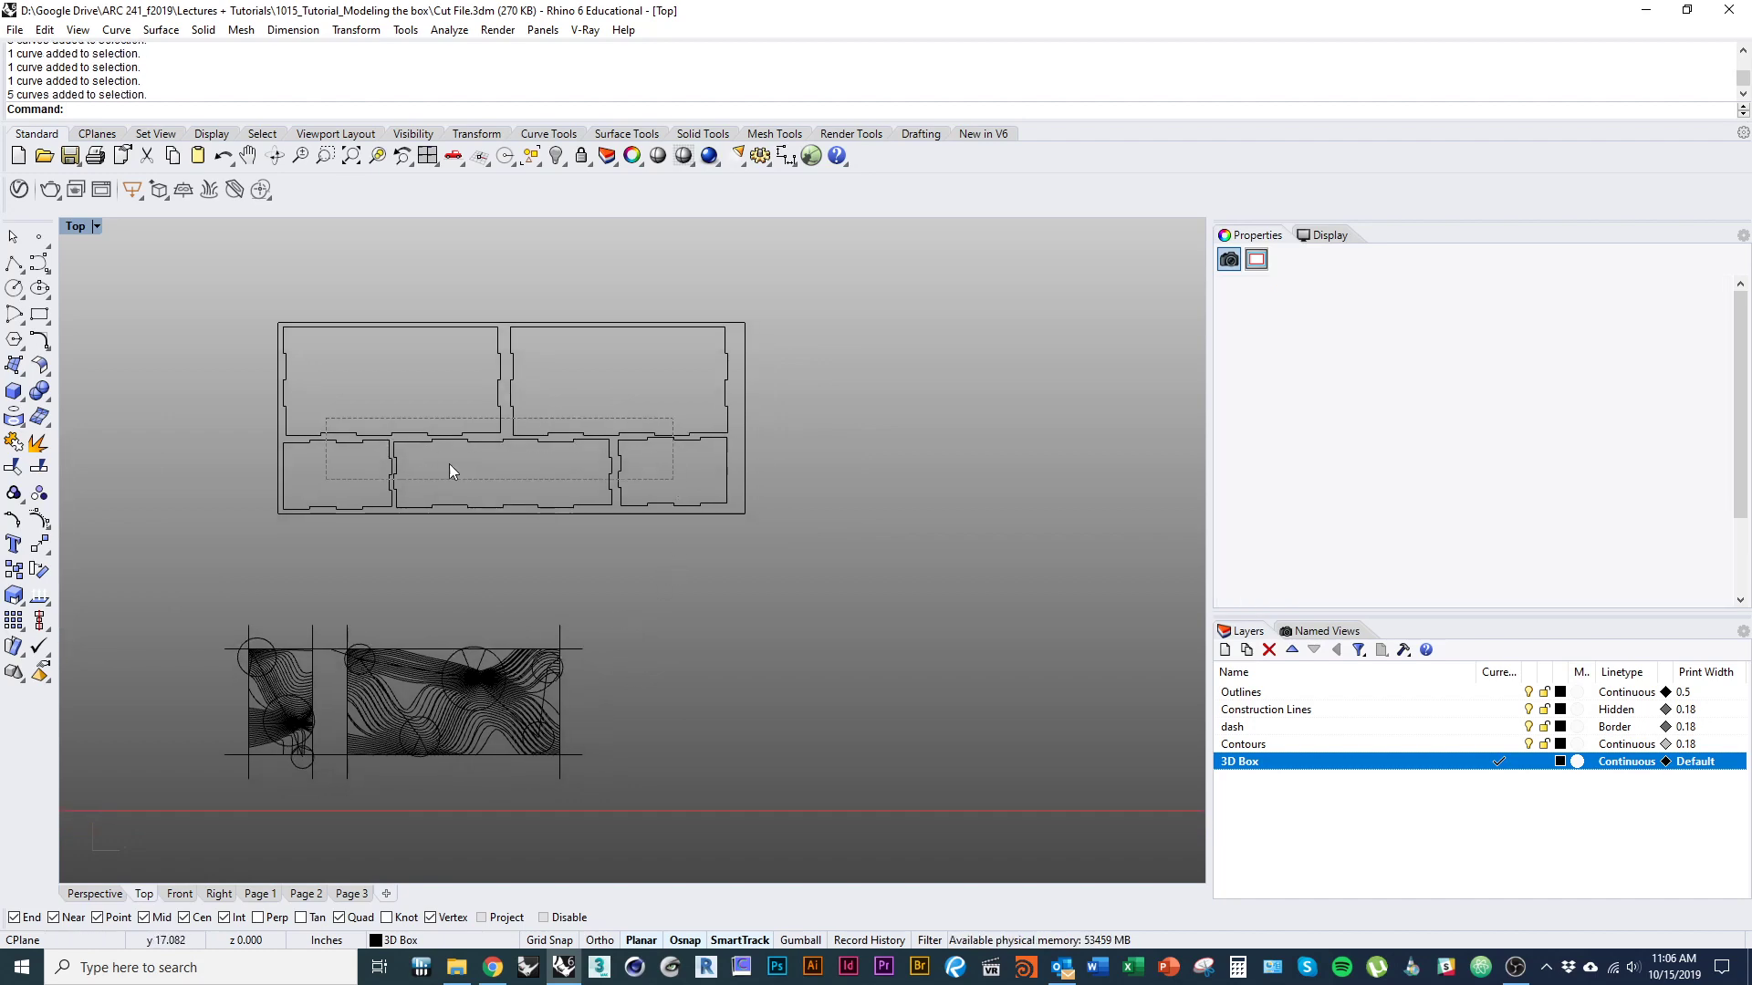
{"action": "left_click", "coordinate": [1225, 649]}
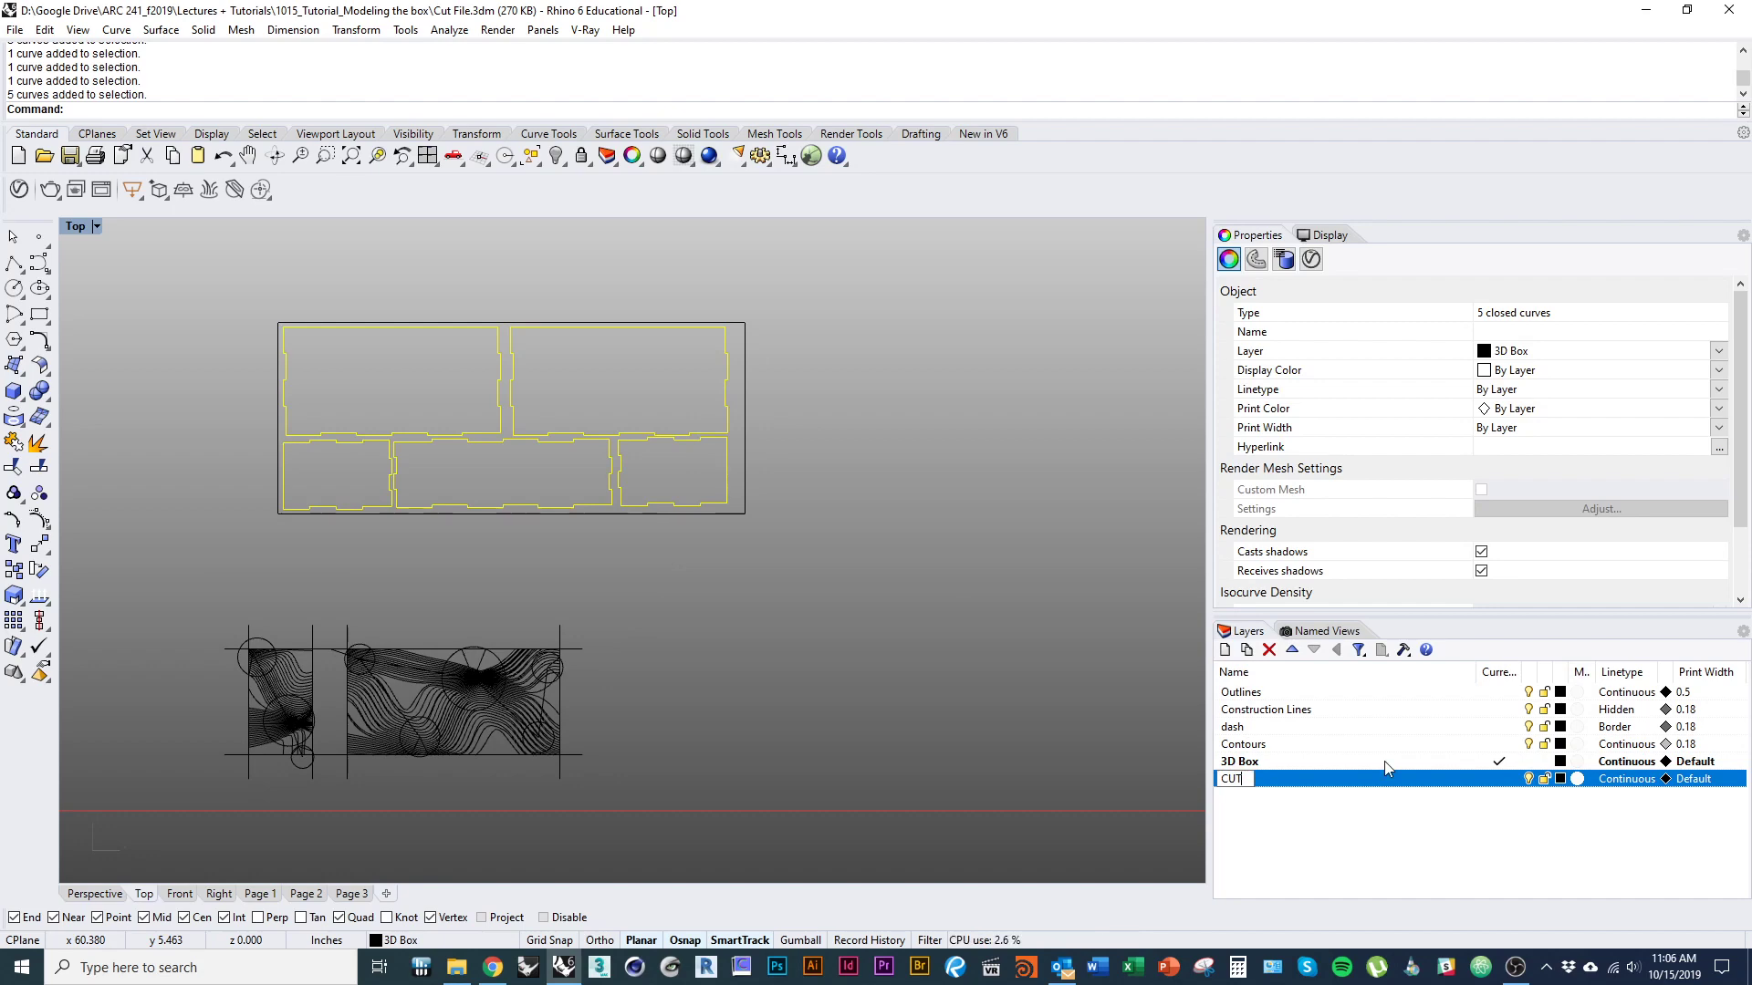
{"action": "right_click", "coordinate": [1413, 787]}
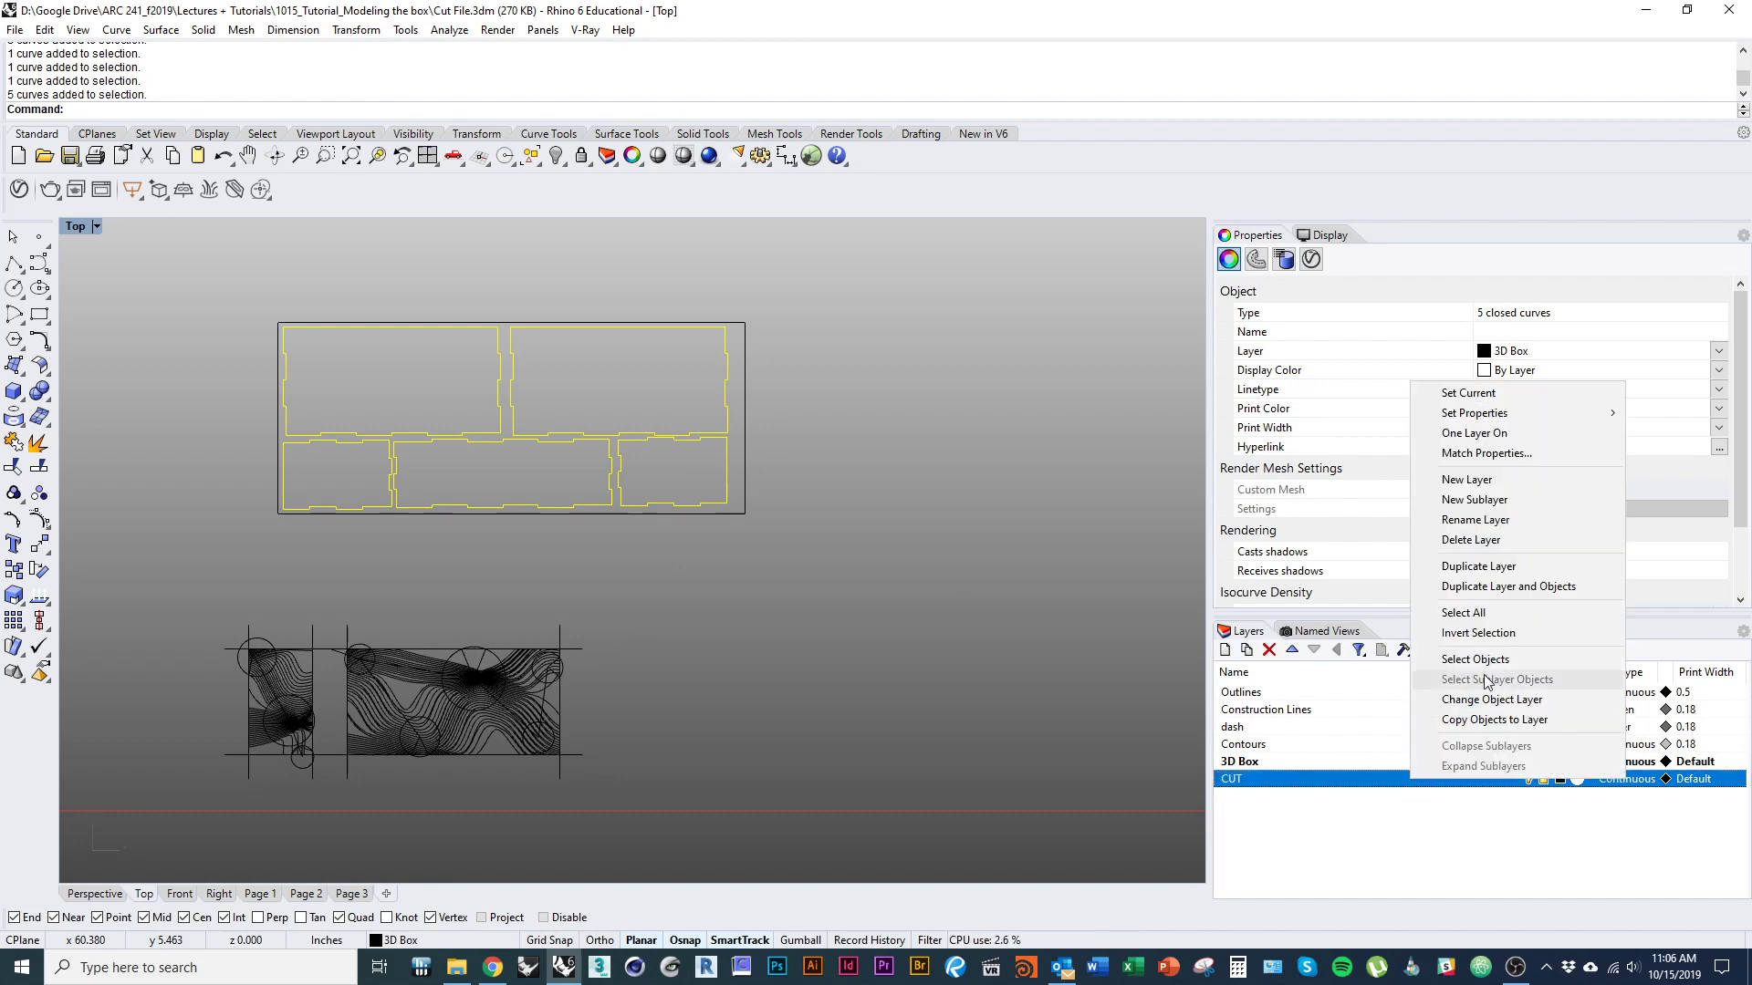
{"action": "left_click", "coordinate": [1469, 701]}
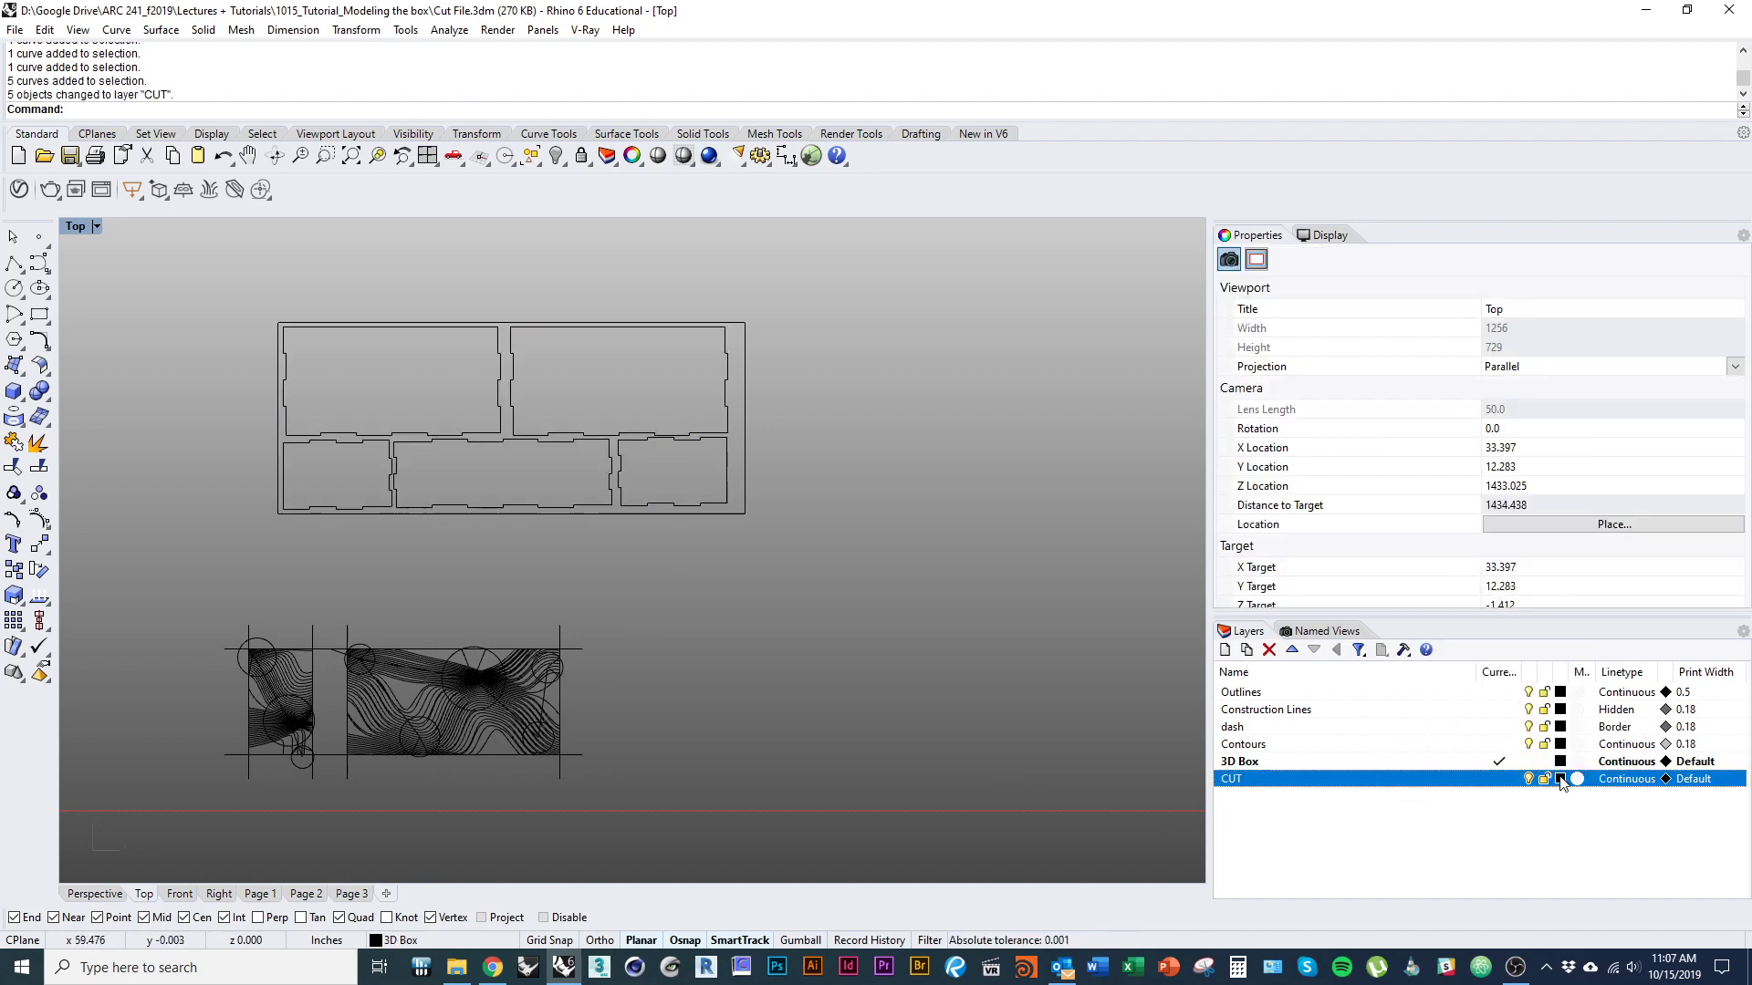
Set the CUT layer's color to Red.
{"action": "left_click", "coordinate": [1560, 779]}
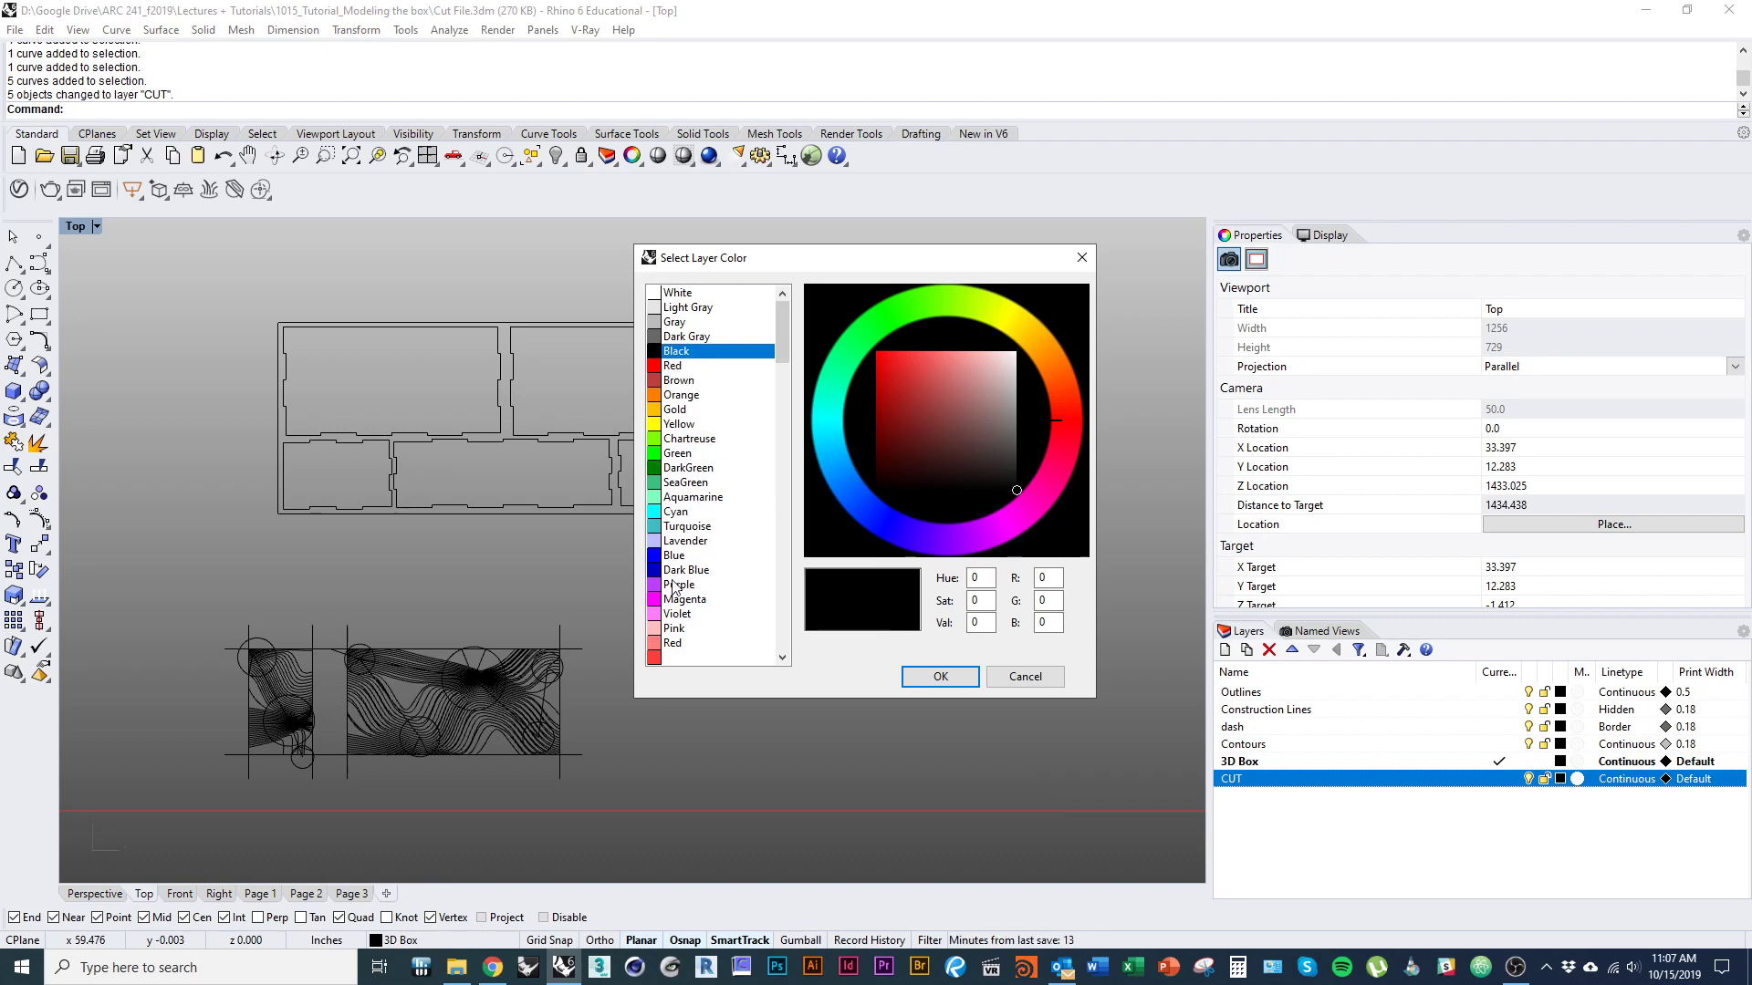
{"action": "left_click", "coordinate": [676, 368]}
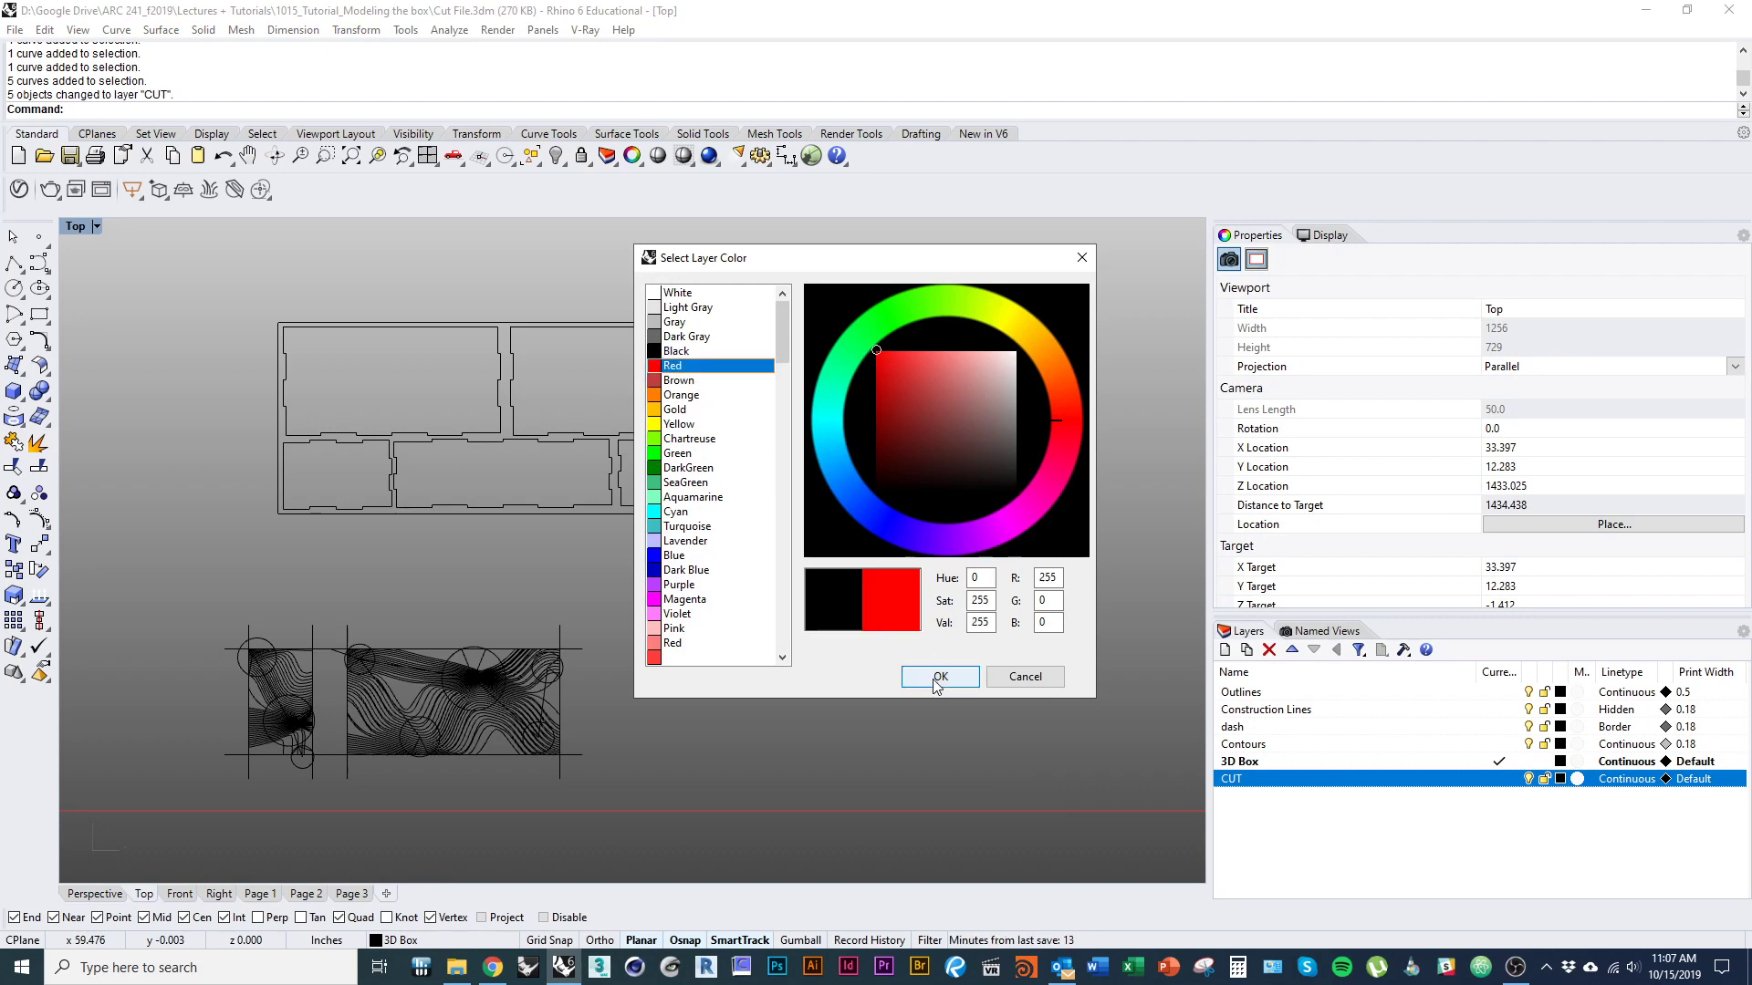
{"action": "left_click", "coordinate": [939, 676]}
Delete the dashed construction lines that extend past the frames of the two contour drawings below the sheet.
{"action": "right_click_drag", "start_coordinate": [664, 676], "coordinate": [715, 672]}
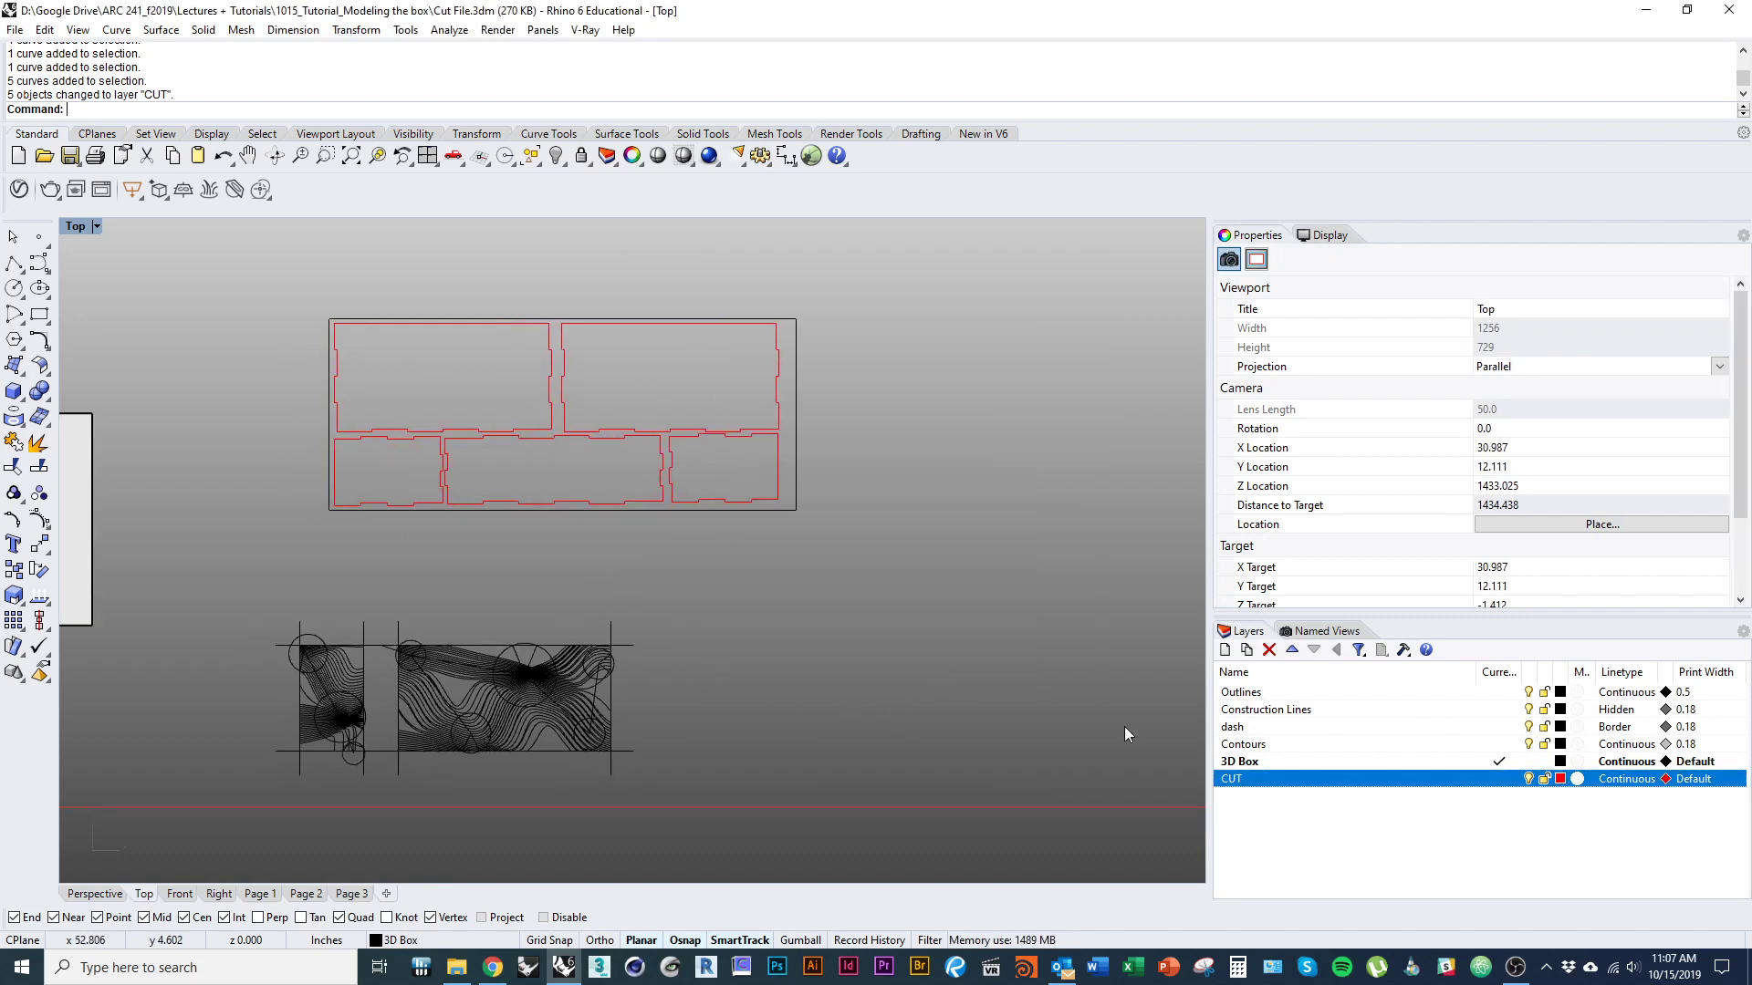
{"action": "right_click_drag", "start_coordinate": [626, 742], "coordinate": [714, 693]}
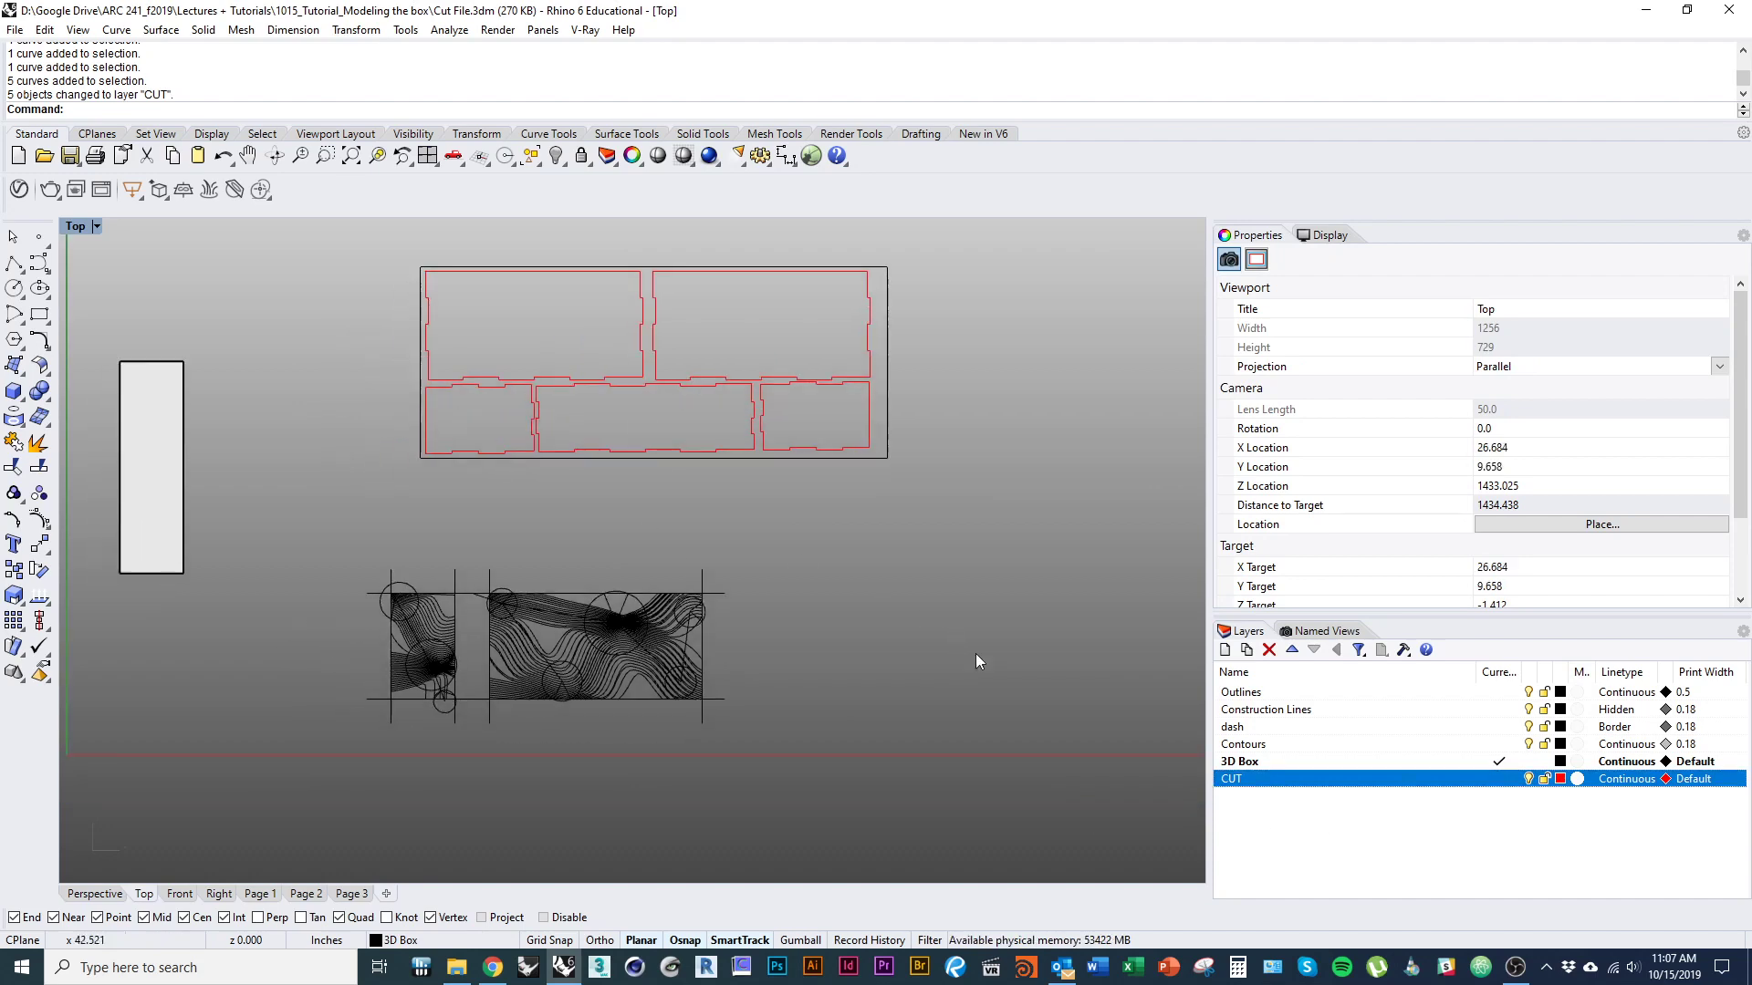
{"action": "scroll", "coordinate": [470, 598], "scroll_direction": "up", "scroll_amount": 3}
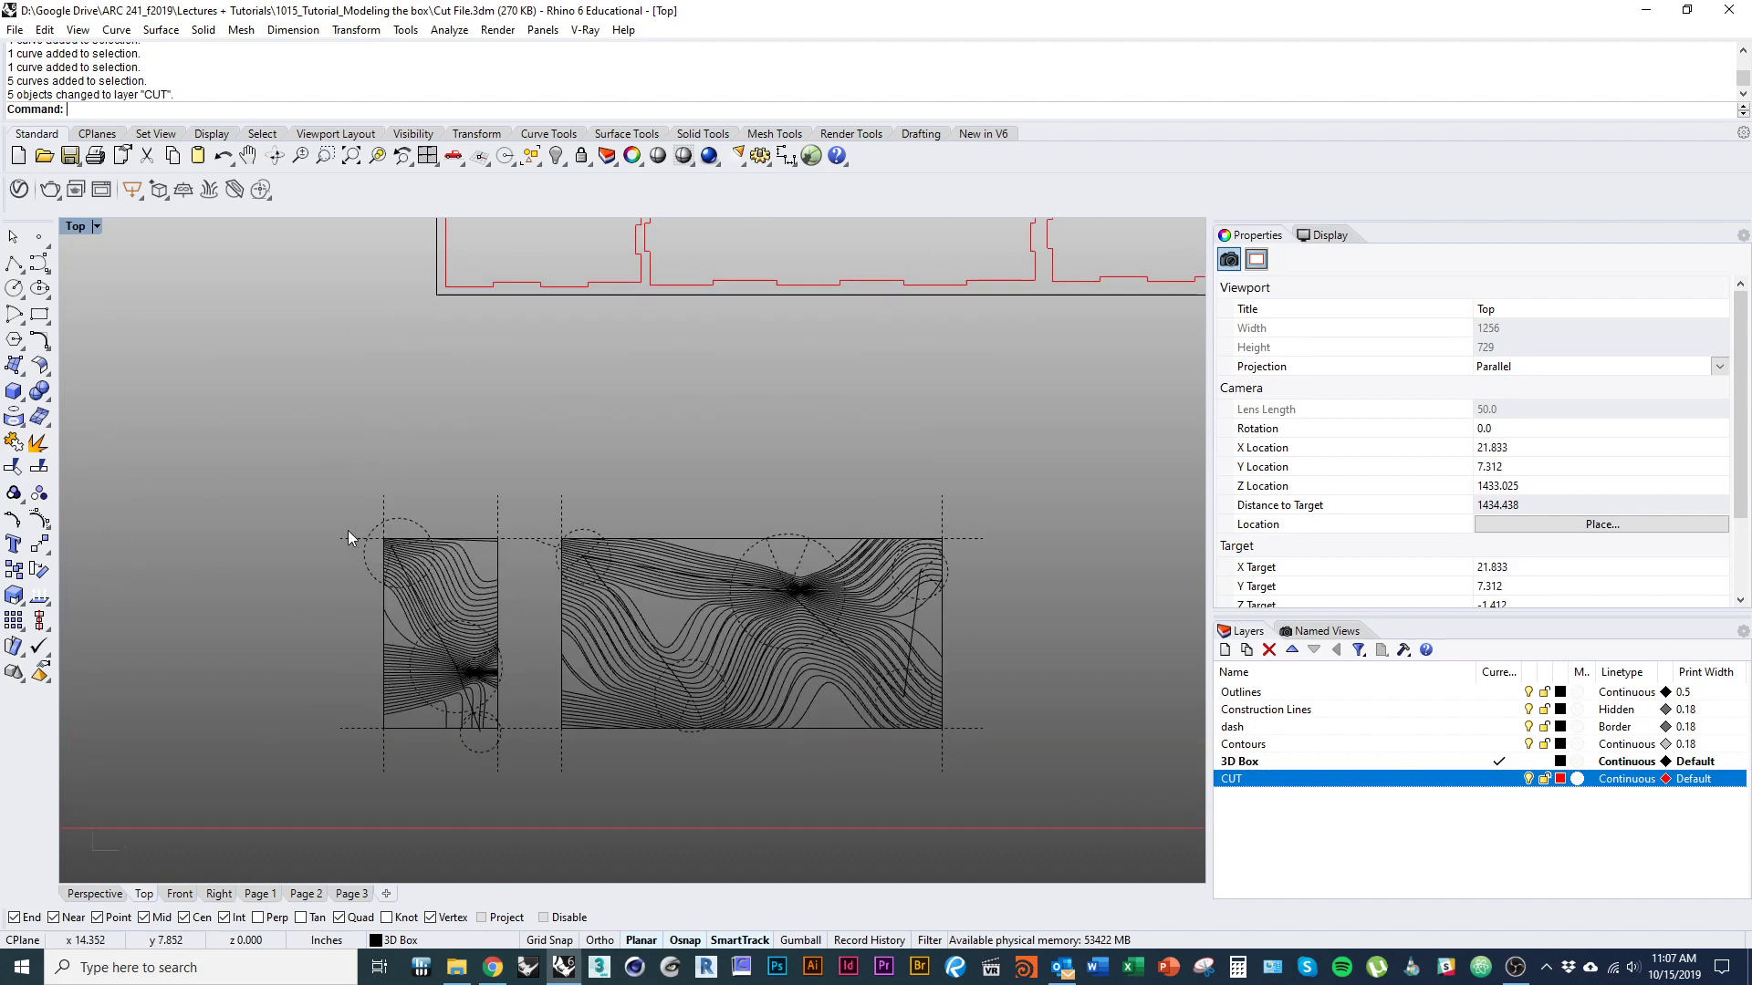
{"action": "left_click_drag", "start_coordinate": [233, 442], "coordinate": [273, 513]}
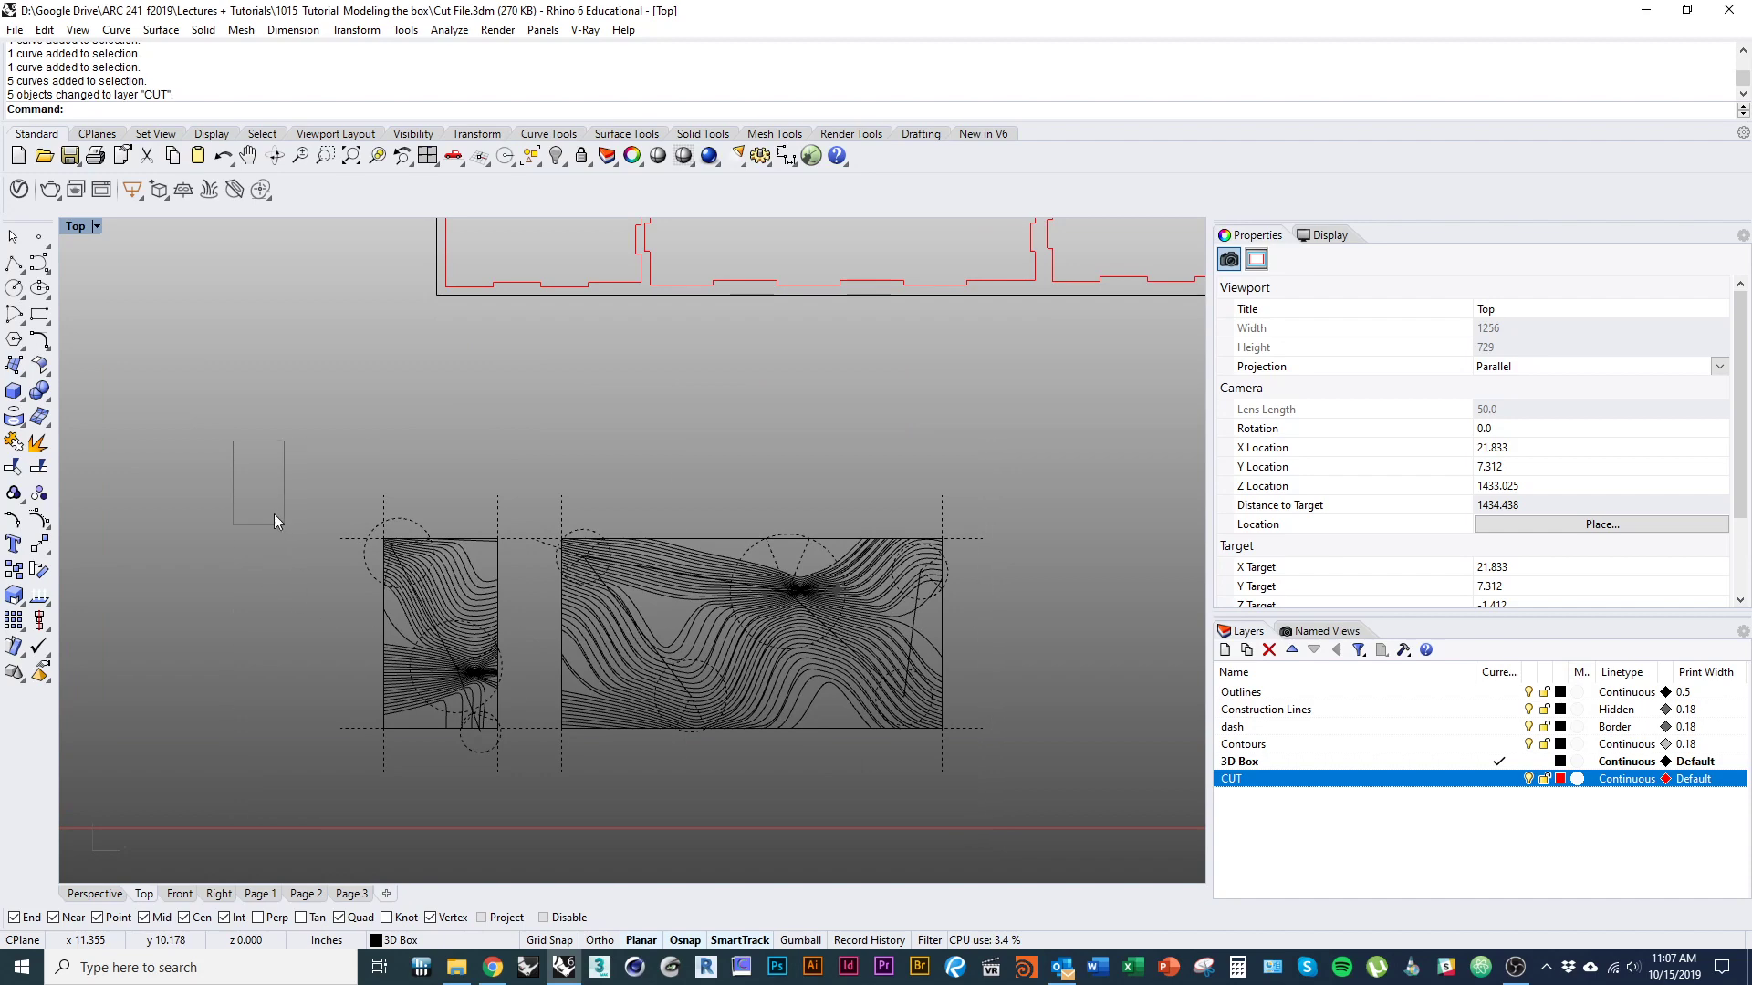
{"action": "right_click_drag", "start_coordinate": [590, 536], "coordinate": [465, 535]}
{"action": "type", "text": "d"}
{"action": "key", "text": "Return"}
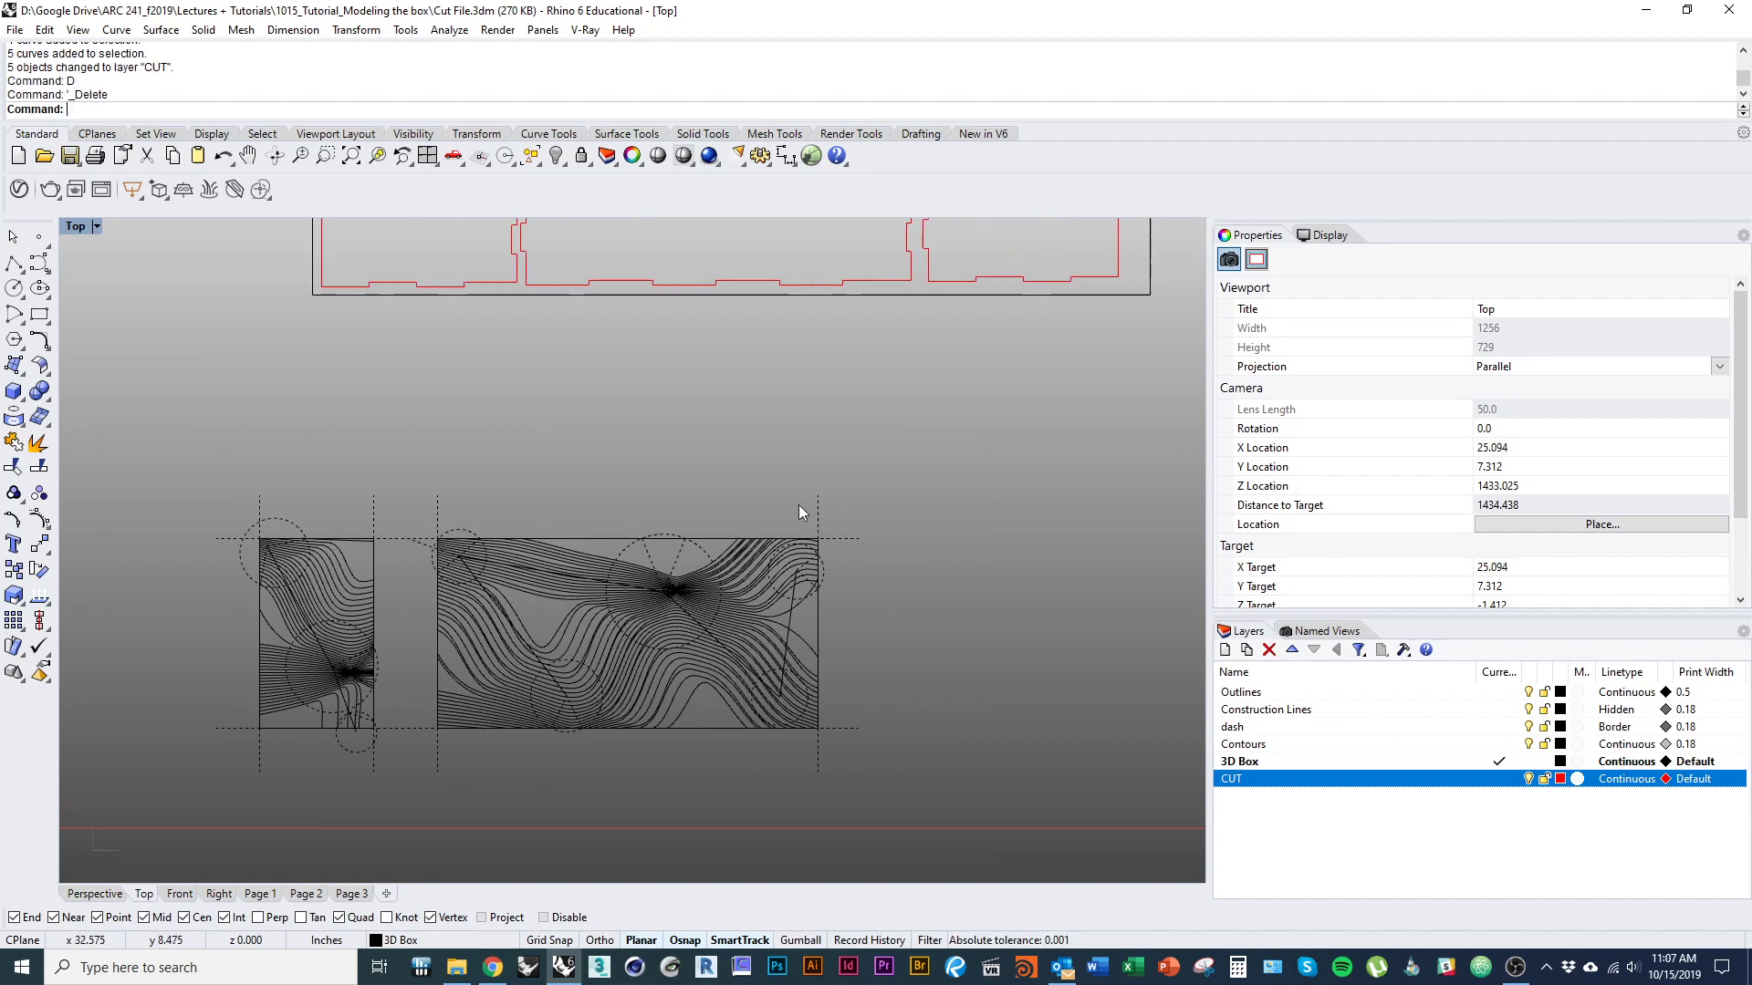
{"action": "left_click", "coordinate": [224, 539]}
{"action": "type", "text": "d"}
{"action": "key", "text": "Return"}
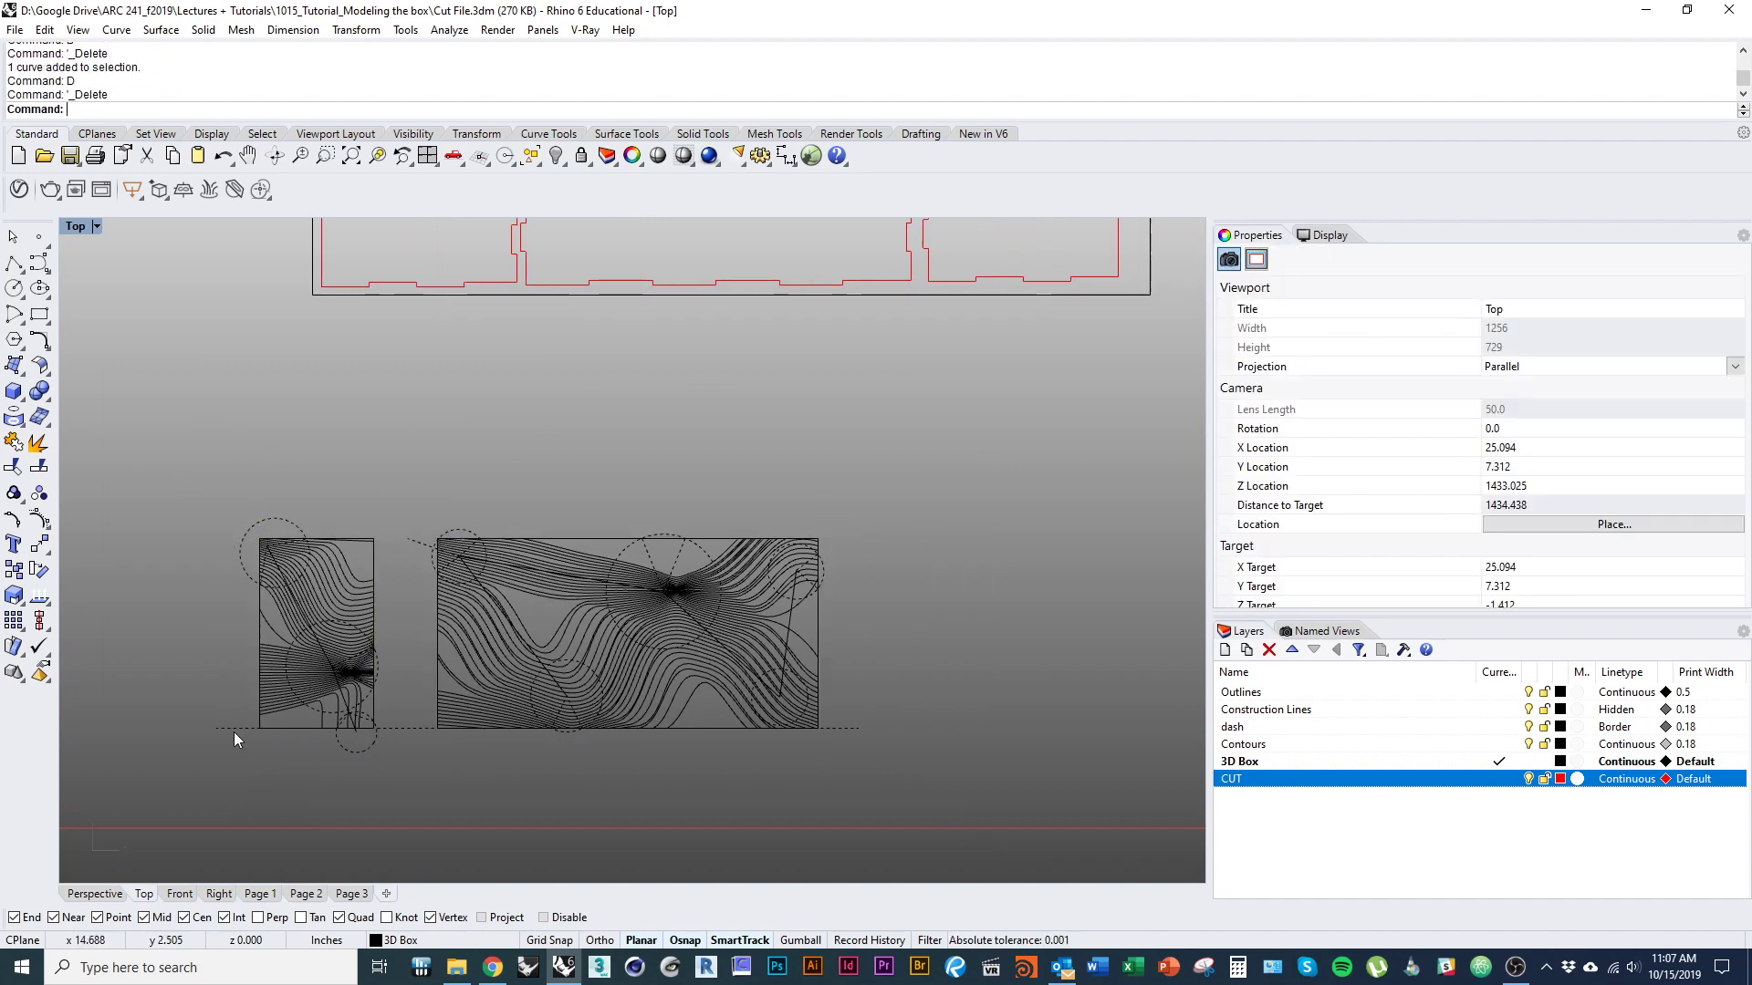
Move the wide contour drawing from its upper-right corner onto the matching inner corner of the upper-right large panel.
{"action": "right_click_drag", "start_coordinate": [428, 522], "coordinate": [309, 516]}
{"action": "left_click_drag", "start_coordinate": [742, 832], "coordinate": [730, 823]}
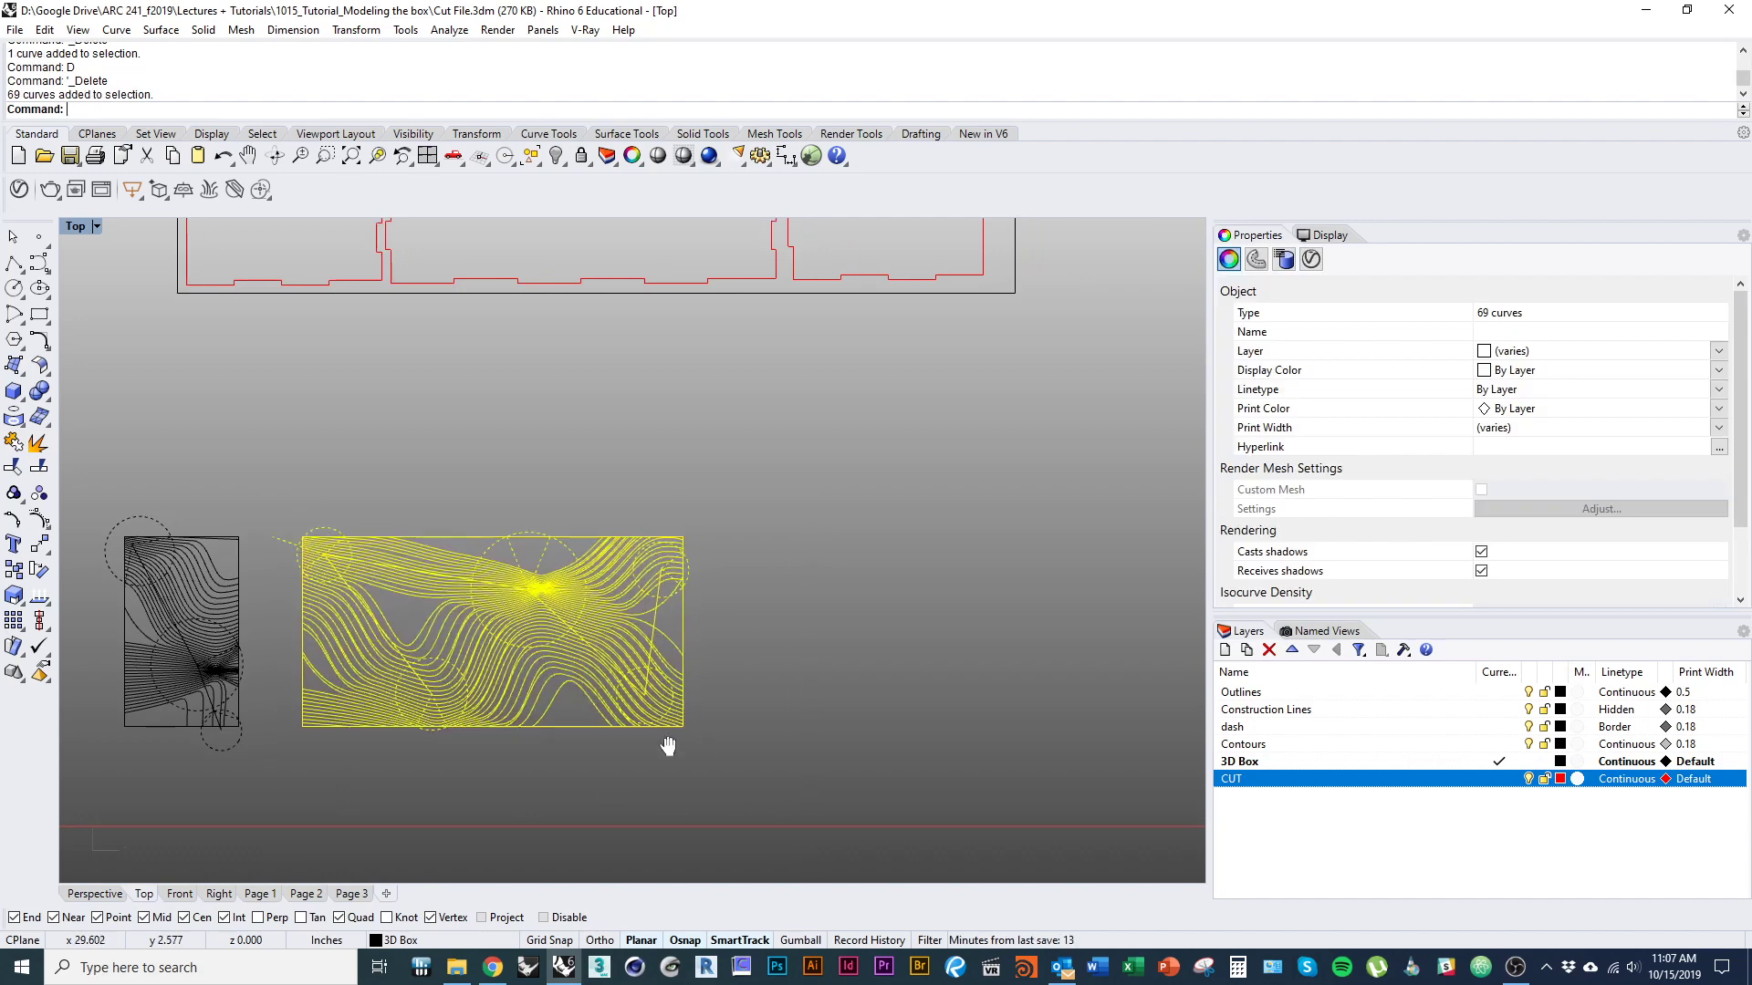
{"action": "right_click_drag", "start_coordinate": [684, 727], "coordinate": [617, 776]}
{"action": "type", "text": "m"}
{"action": "key", "text": "Return"}
{"action": "right_click_drag", "start_coordinate": [640, 563], "coordinate": [577, 757]}
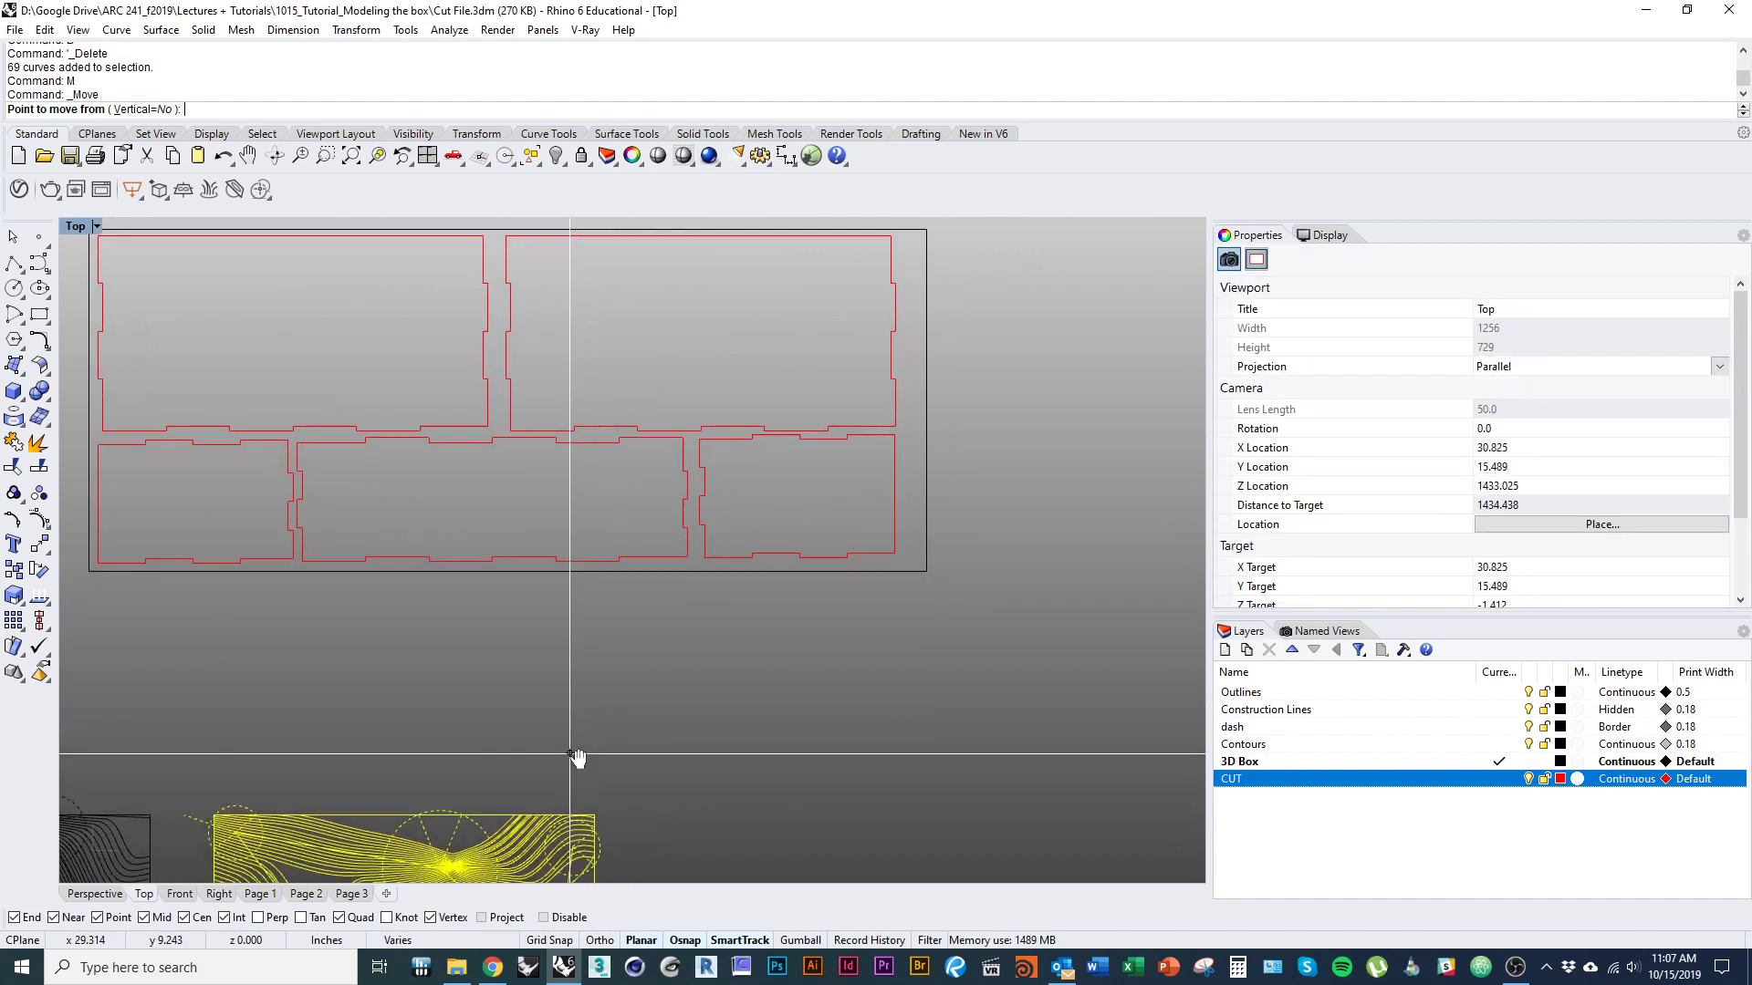
{"action": "left_click", "coordinate": [595, 814]}
{"action": "scroll", "coordinate": [650, 489], "scroll_direction": "up", "scroll_amount": 5}
{"action": "scroll", "coordinate": [650, 488], "scroll_direction": "up", "scroll_amount": 2}
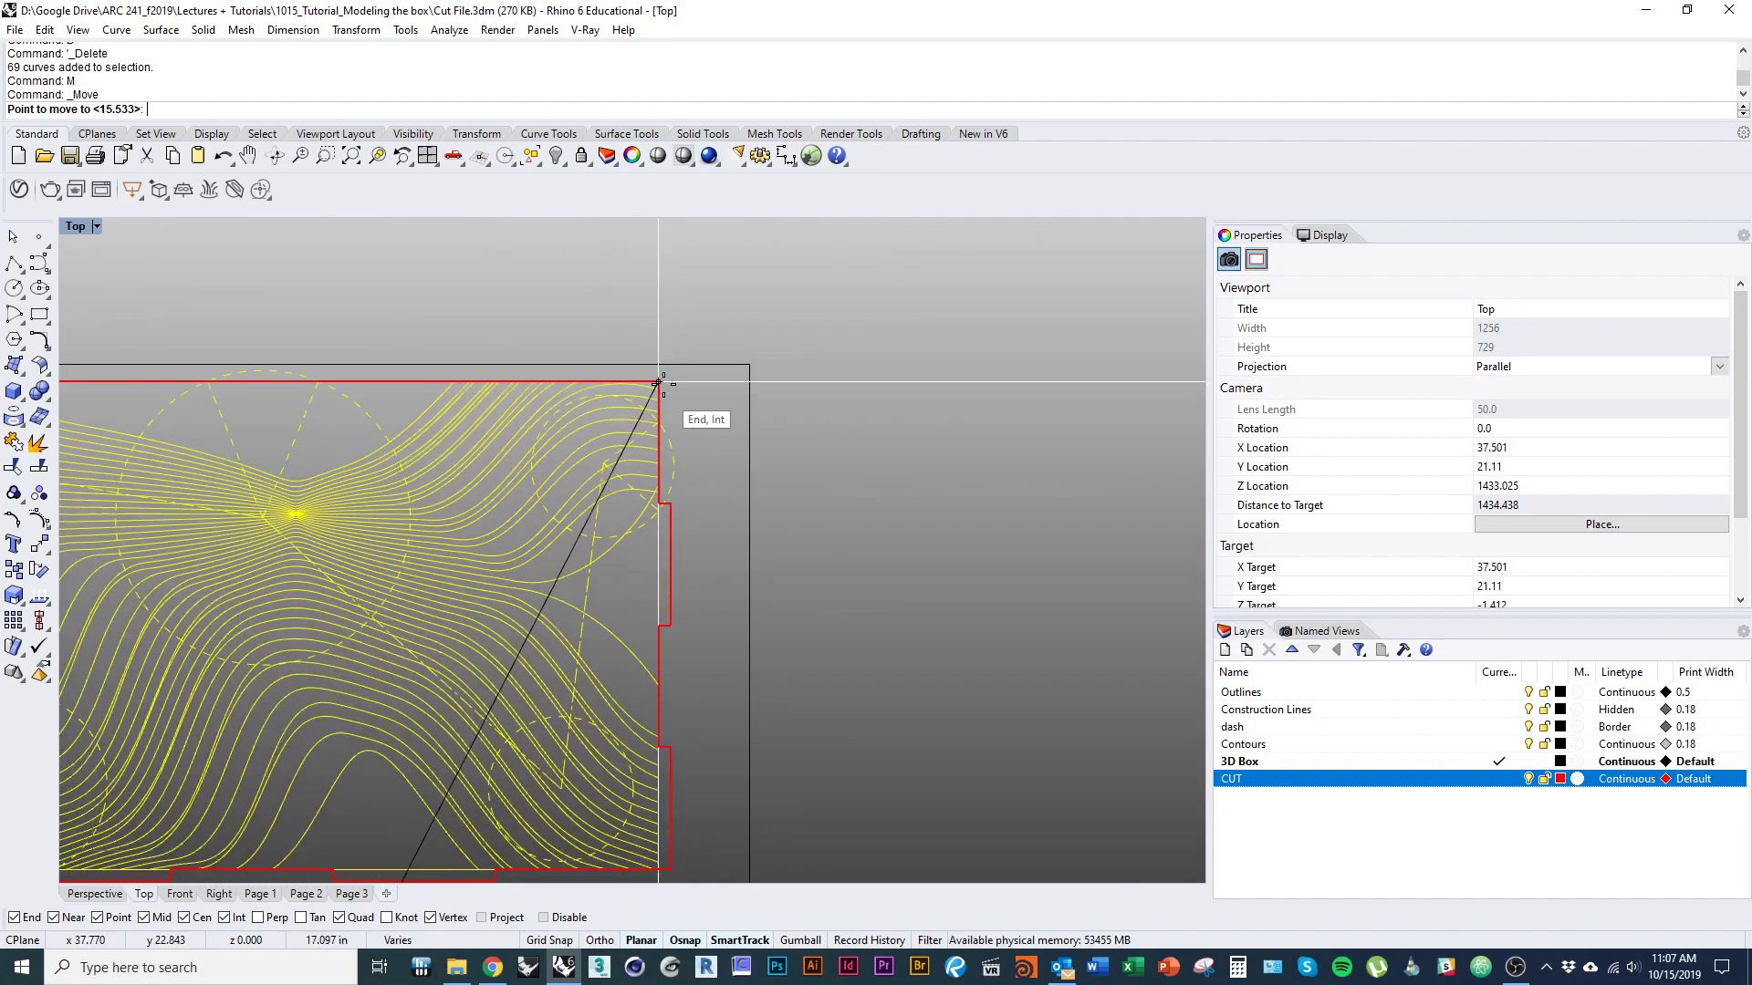
{"action": "left_click", "coordinate": [659, 381]}
{"action": "scroll", "coordinate": [693, 548], "scroll_direction": "down", "scroll_amount": 2}
{"action": "key", "text": "Escape"}
Delete the plain rectangular outline of the wide contour drawing, keeping the finger-jointed panel outline.
{"action": "left_click", "coordinate": [671, 561]}
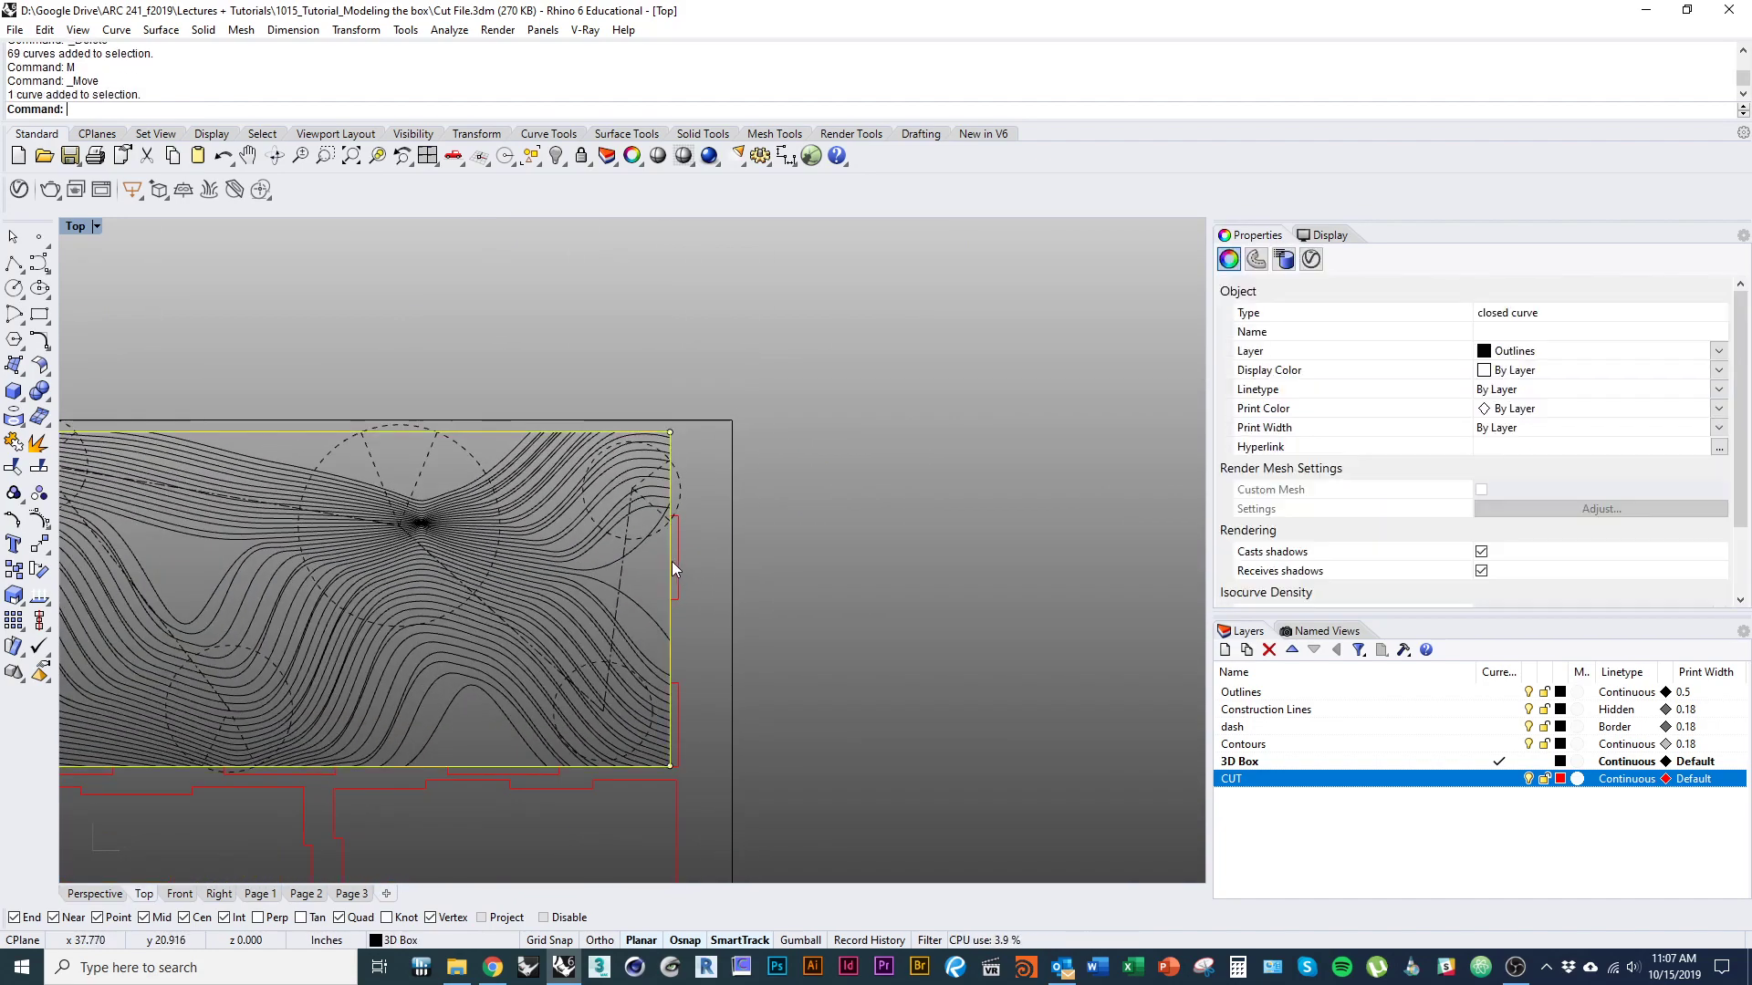
{"action": "type", "text": "D"}
{"action": "key", "text": "Return"}
Trim the dashed construction curves that run outside the upper-right large panel, using its finger-jointed outline as the cutting edge.
{"action": "right_click_drag", "start_coordinate": [666, 544], "coordinate": [653, 581]}
{"action": "scroll", "coordinate": [655, 639], "scroll_direction": "down", "scroll_amount": 5}
{"action": "right_click_drag", "start_coordinate": [656, 659], "coordinate": [751, 576]}
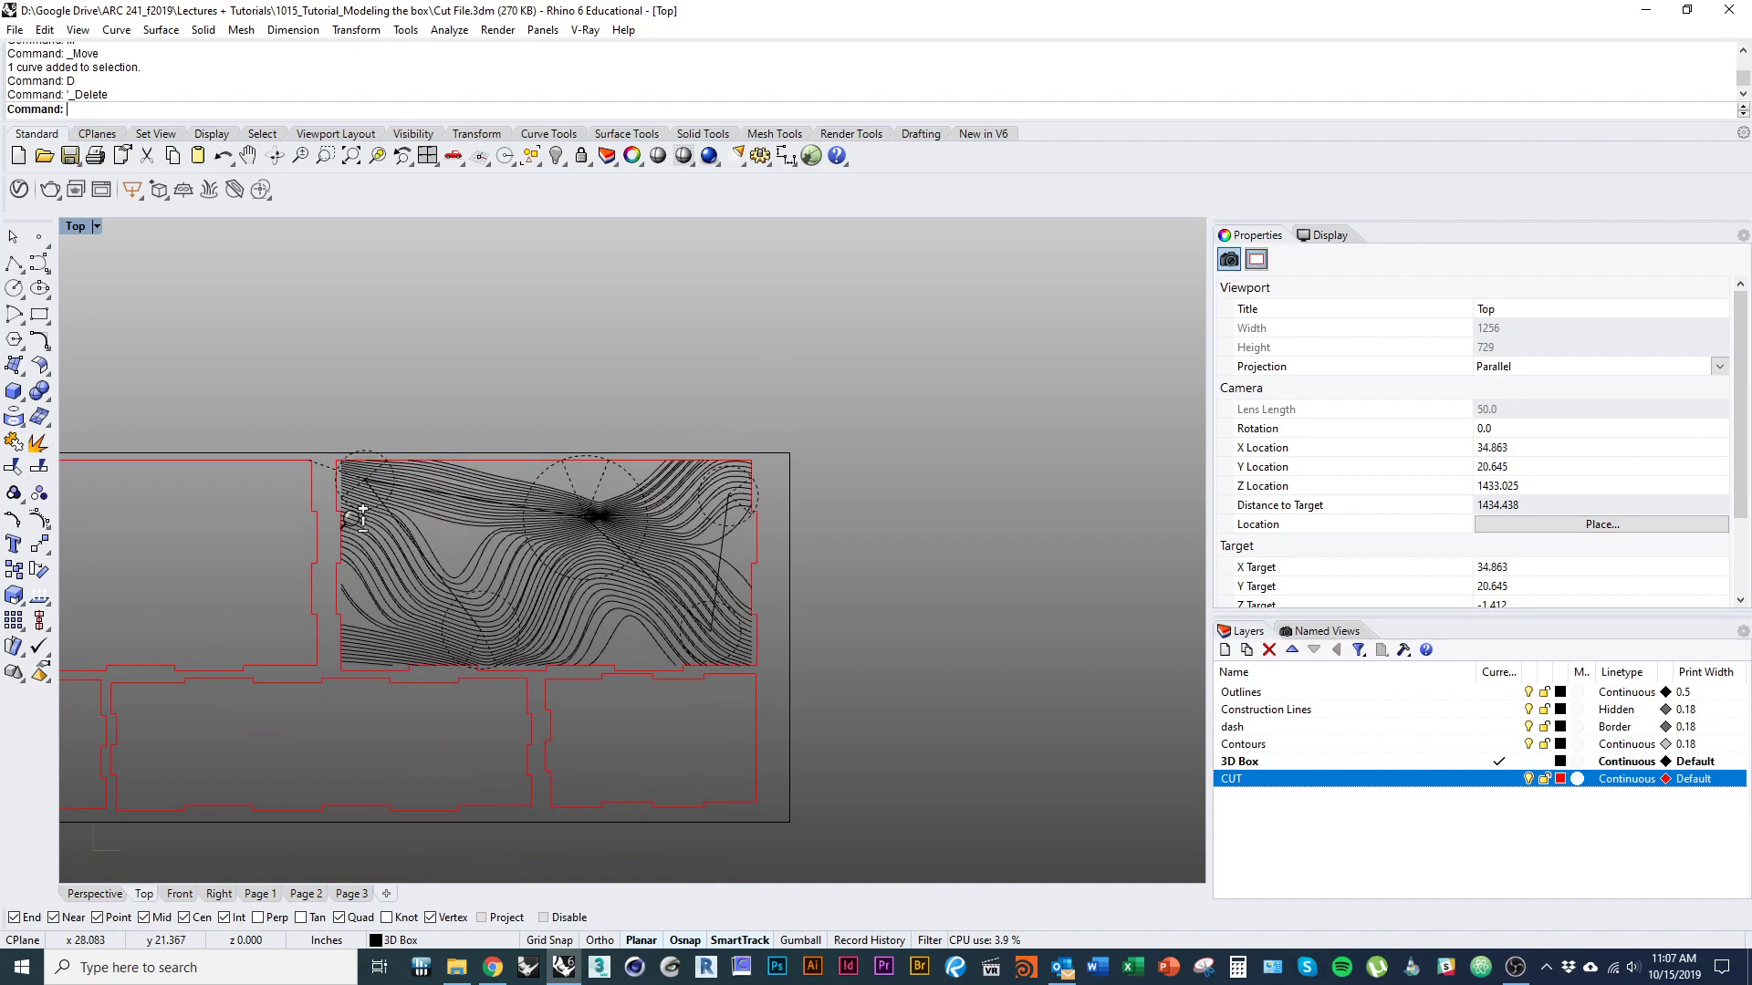
{"action": "scroll", "coordinate": [355, 515], "scroll_direction": "up", "scroll_amount": 5}
{"action": "right_click_drag", "start_coordinate": [393, 490], "coordinate": [380, 526]}
{"action": "scroll", "coordinate": [347, 452], "scroll_direction": "up", "scroll_amount": 4}
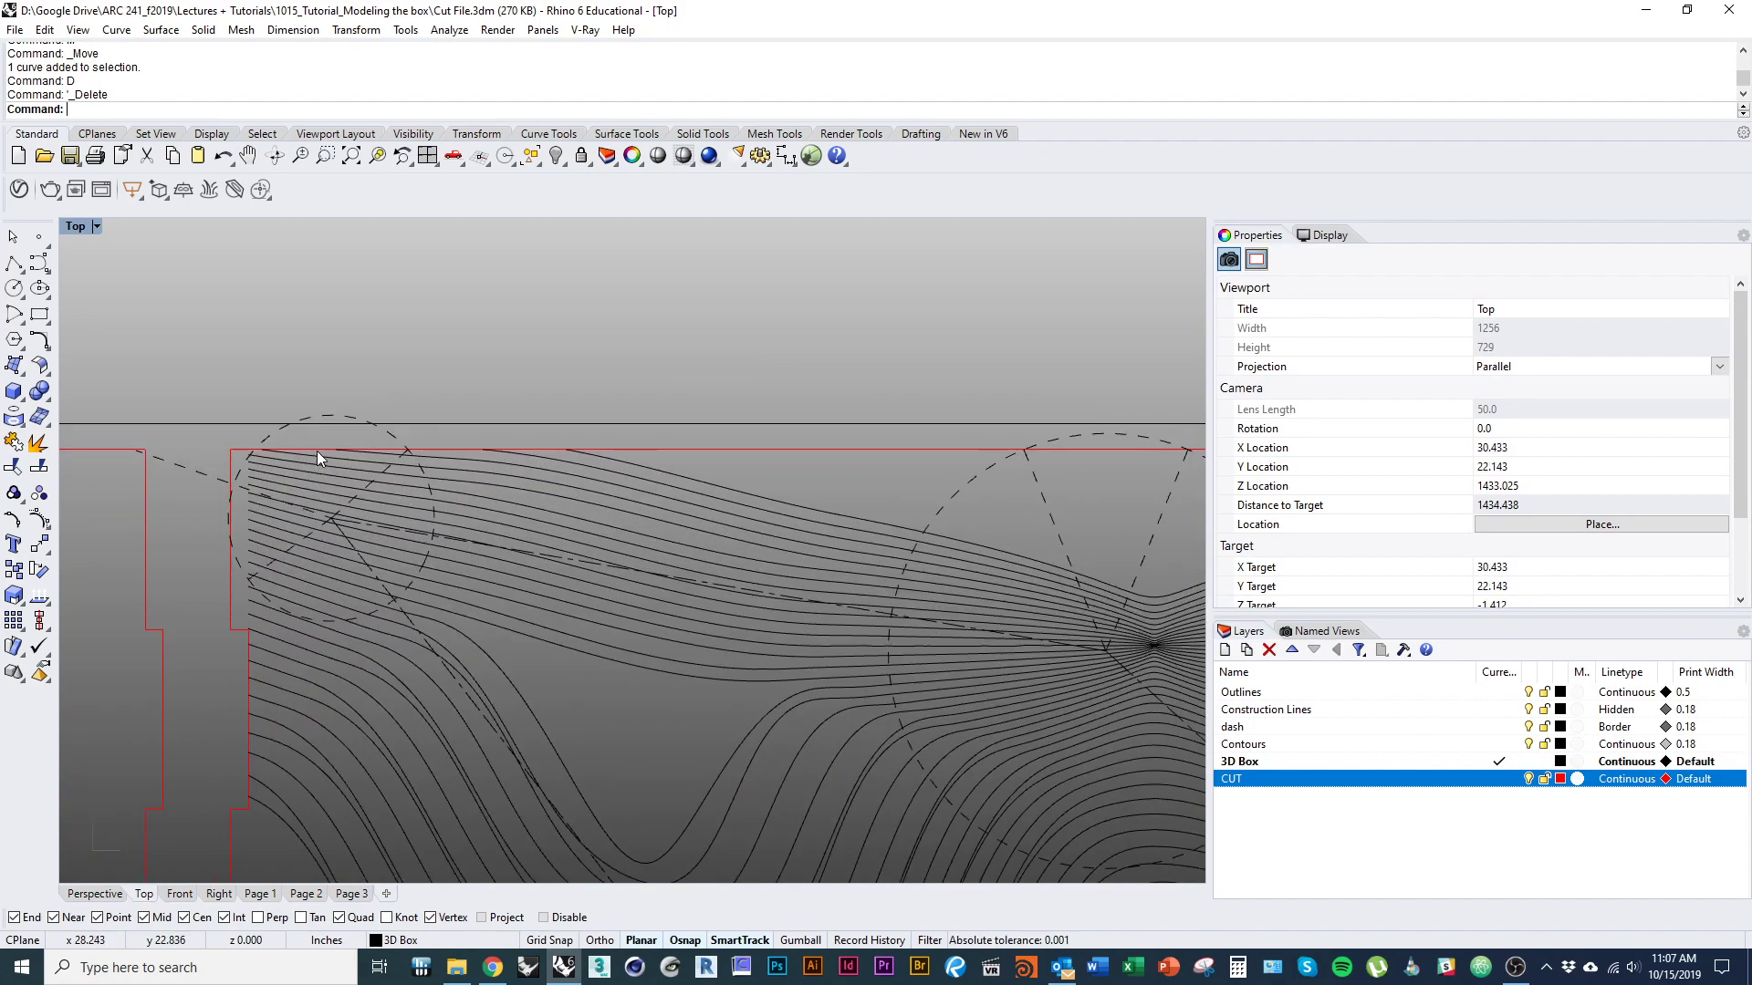
{"action": "left_click", "coordinate": [316, 450]}
{"action": "key", "text": "ctrl+t"}
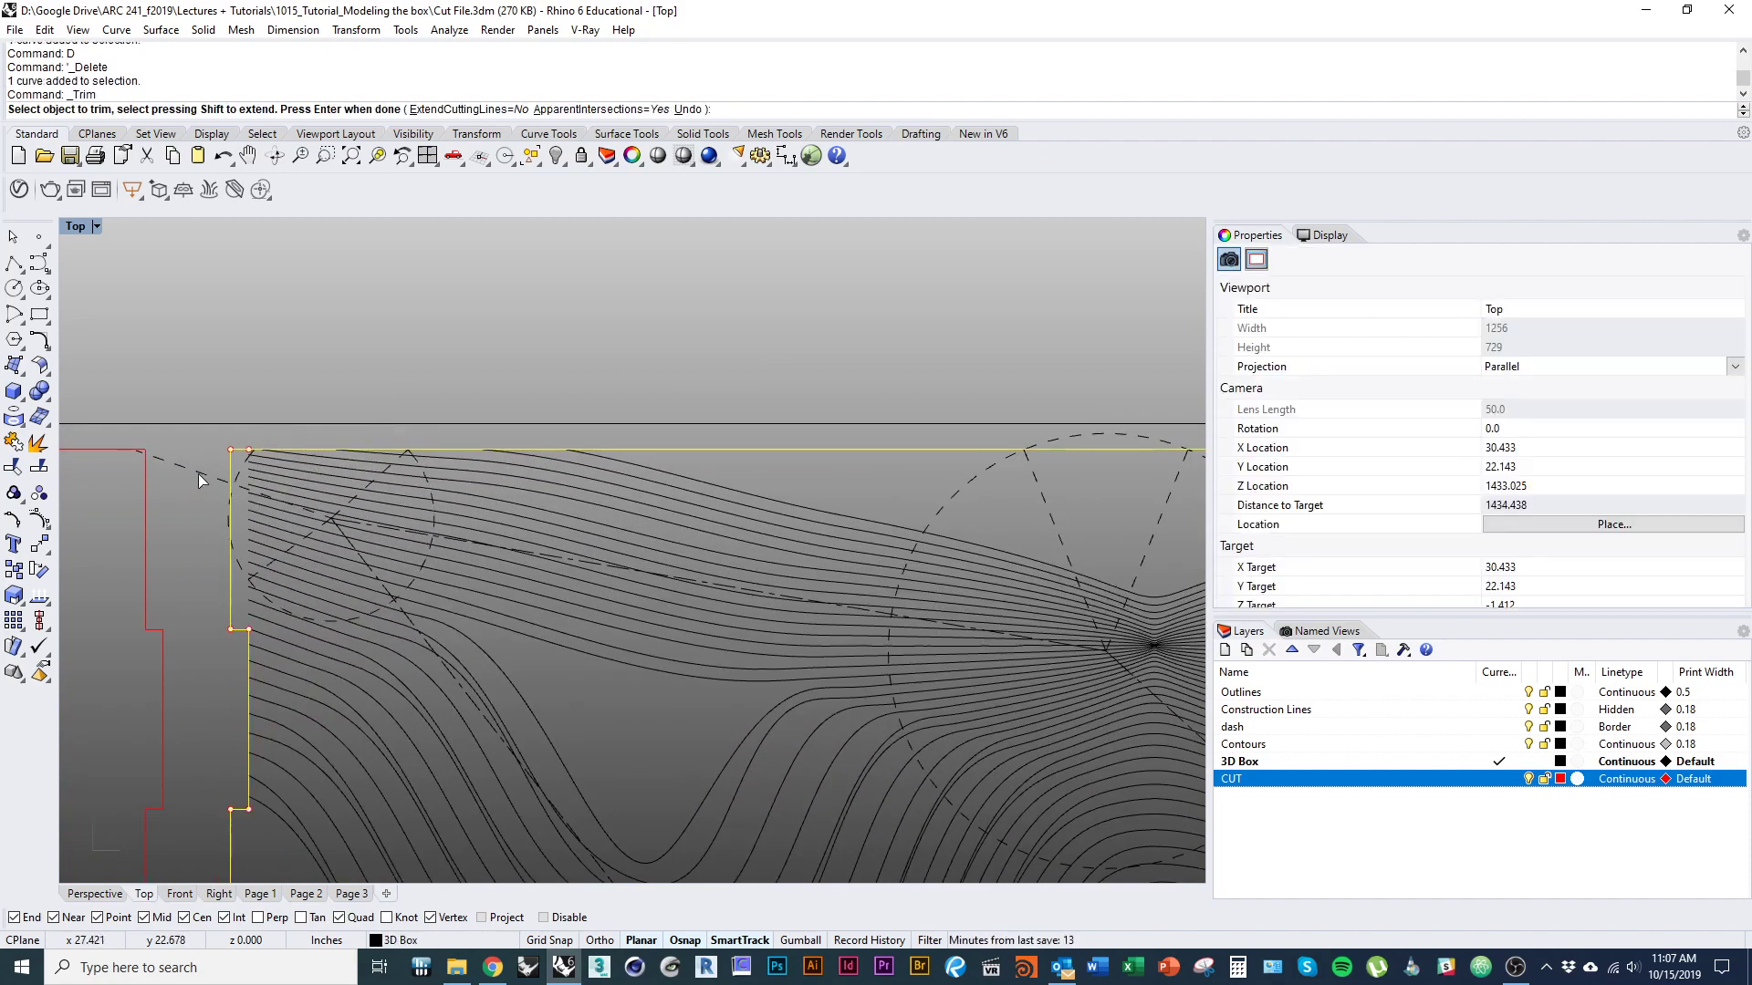
{"action": "left_click", "coordinate": [198, 474]}
{"action": "scroll", "coordinate": [224, 522], "scroll_direction": "up", "scroll_amount": 9}
{"action": "left_click", "coordinate": [221, 495]}
{"action": "scroll", "coordinate": [188, 557], "scroll_direction": "down", "scroll_amount": 14}
{"action": "right_click_drag", "start_coordinate": [601, 612], "coordinate": [308, 534]}
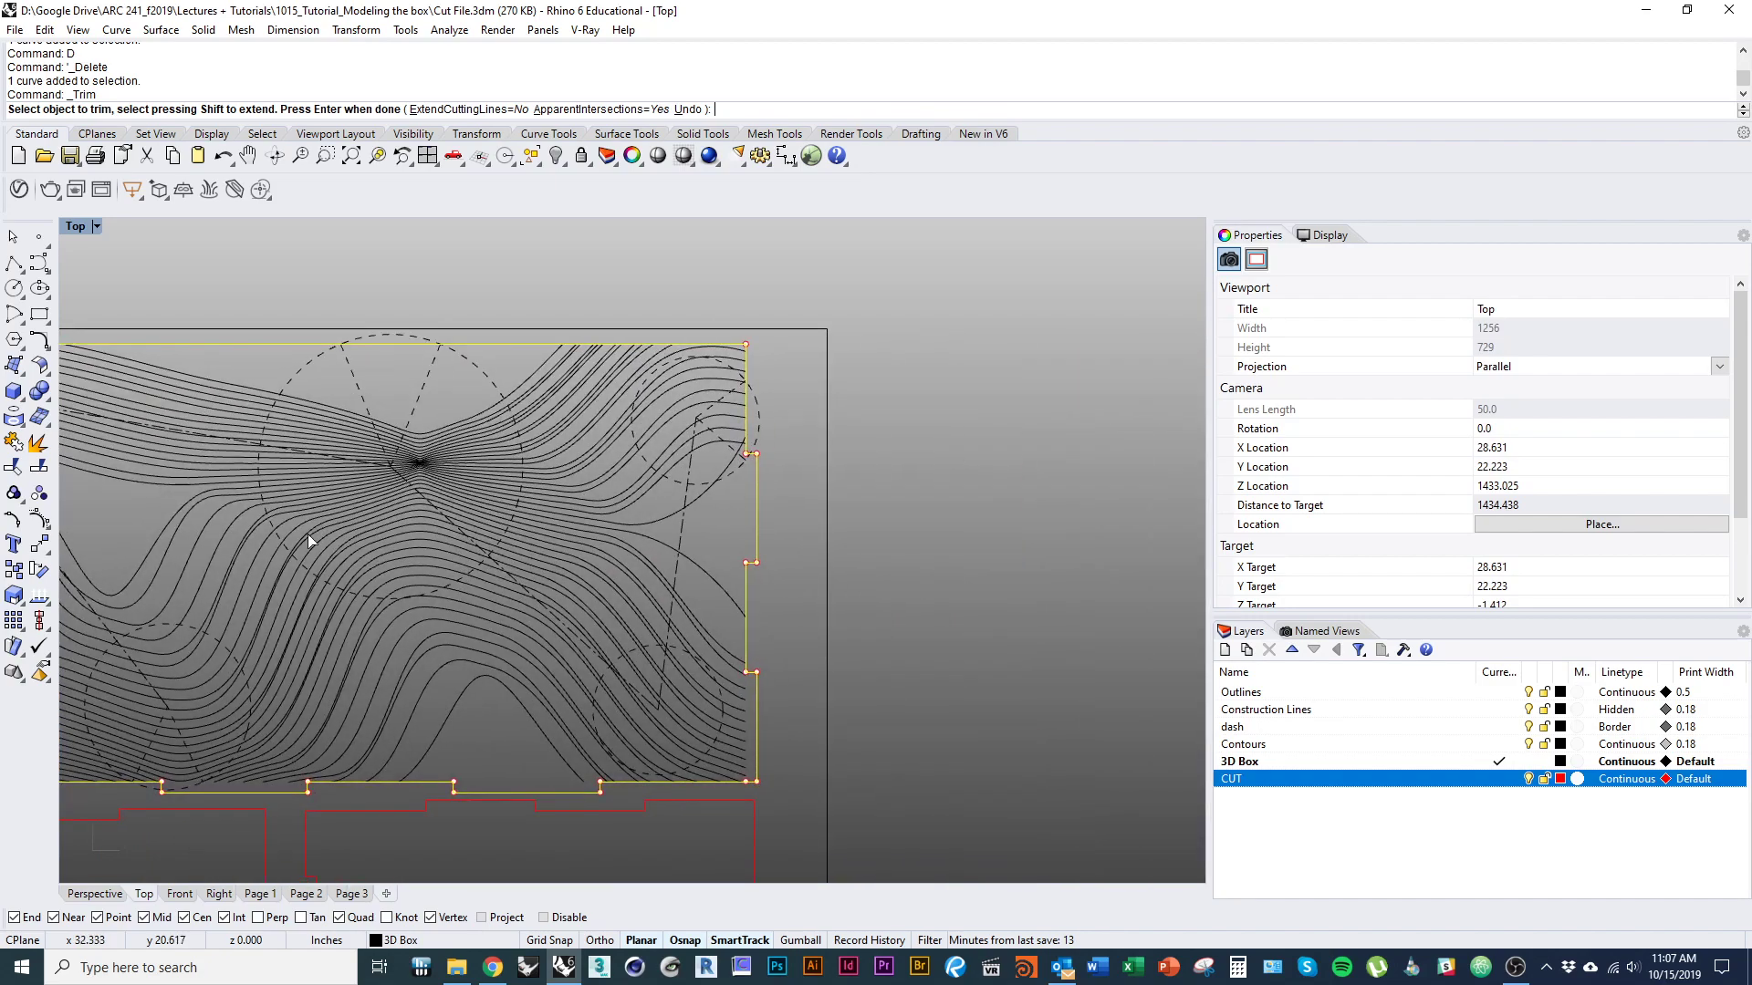
{"action": "scroll", "coordinate": [671, 445], "scroll_direction": "up", "scroll_amount": 4}
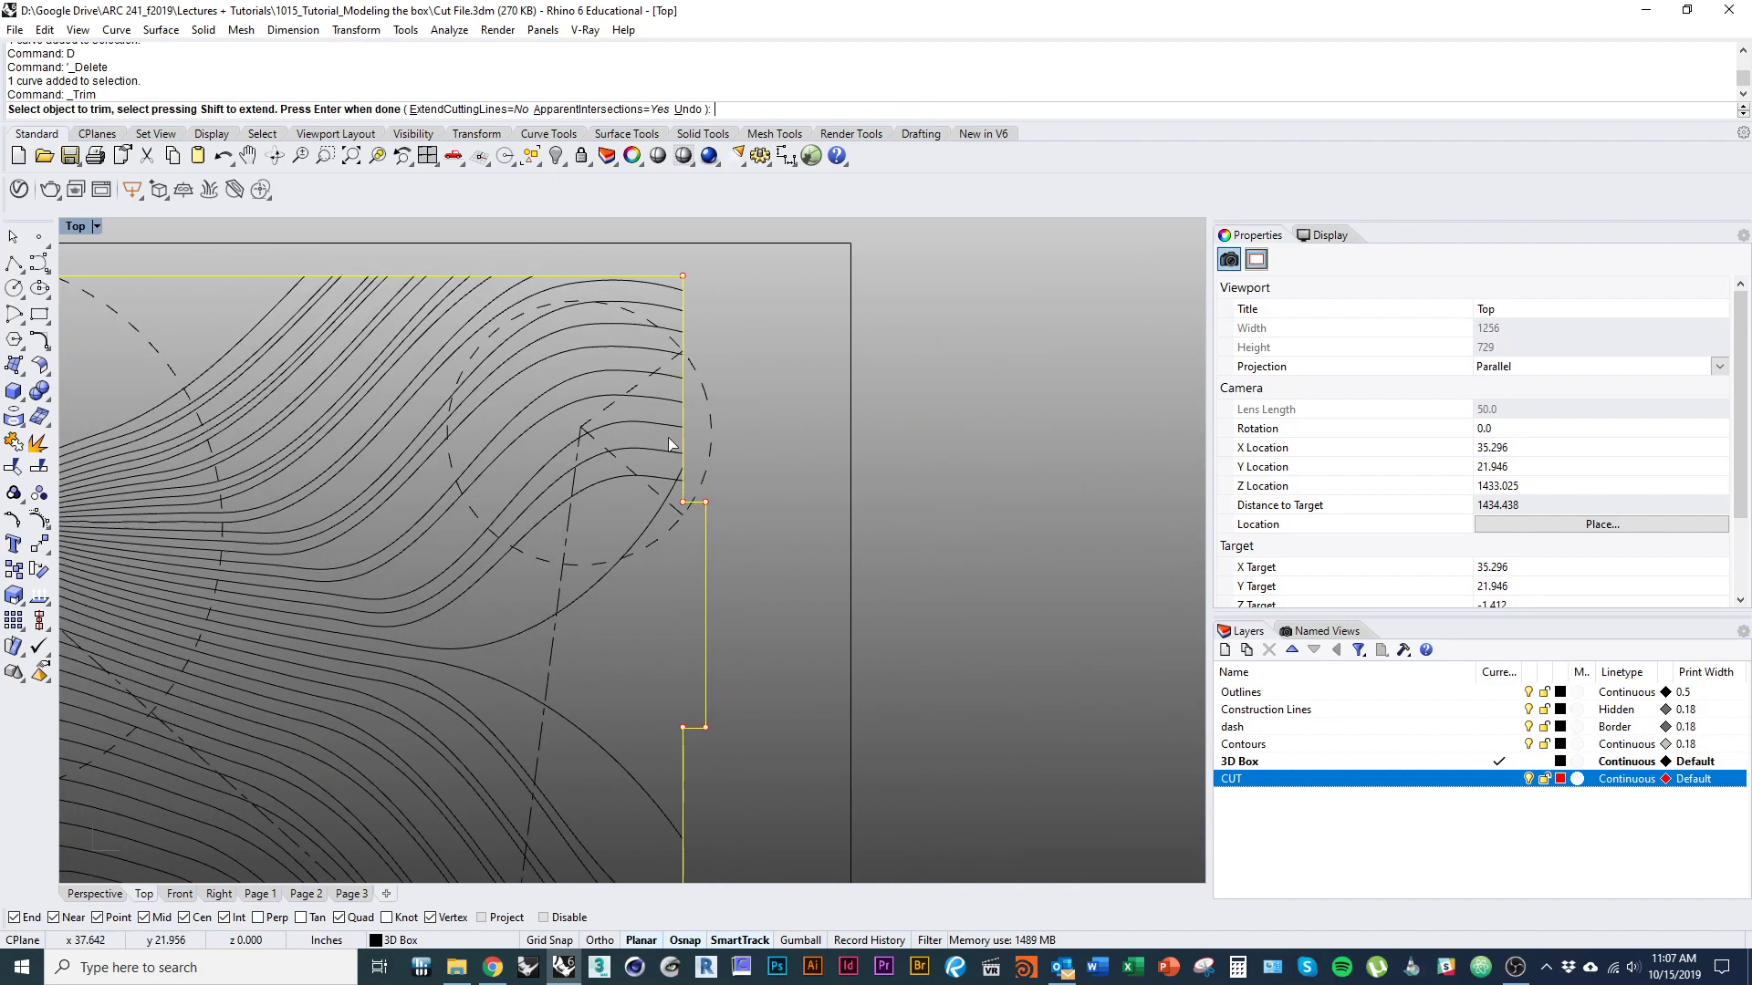
{"action": "scroll", "coordinate": [707, 477], "scroll_direction": "down", "scroll_amount": 6}
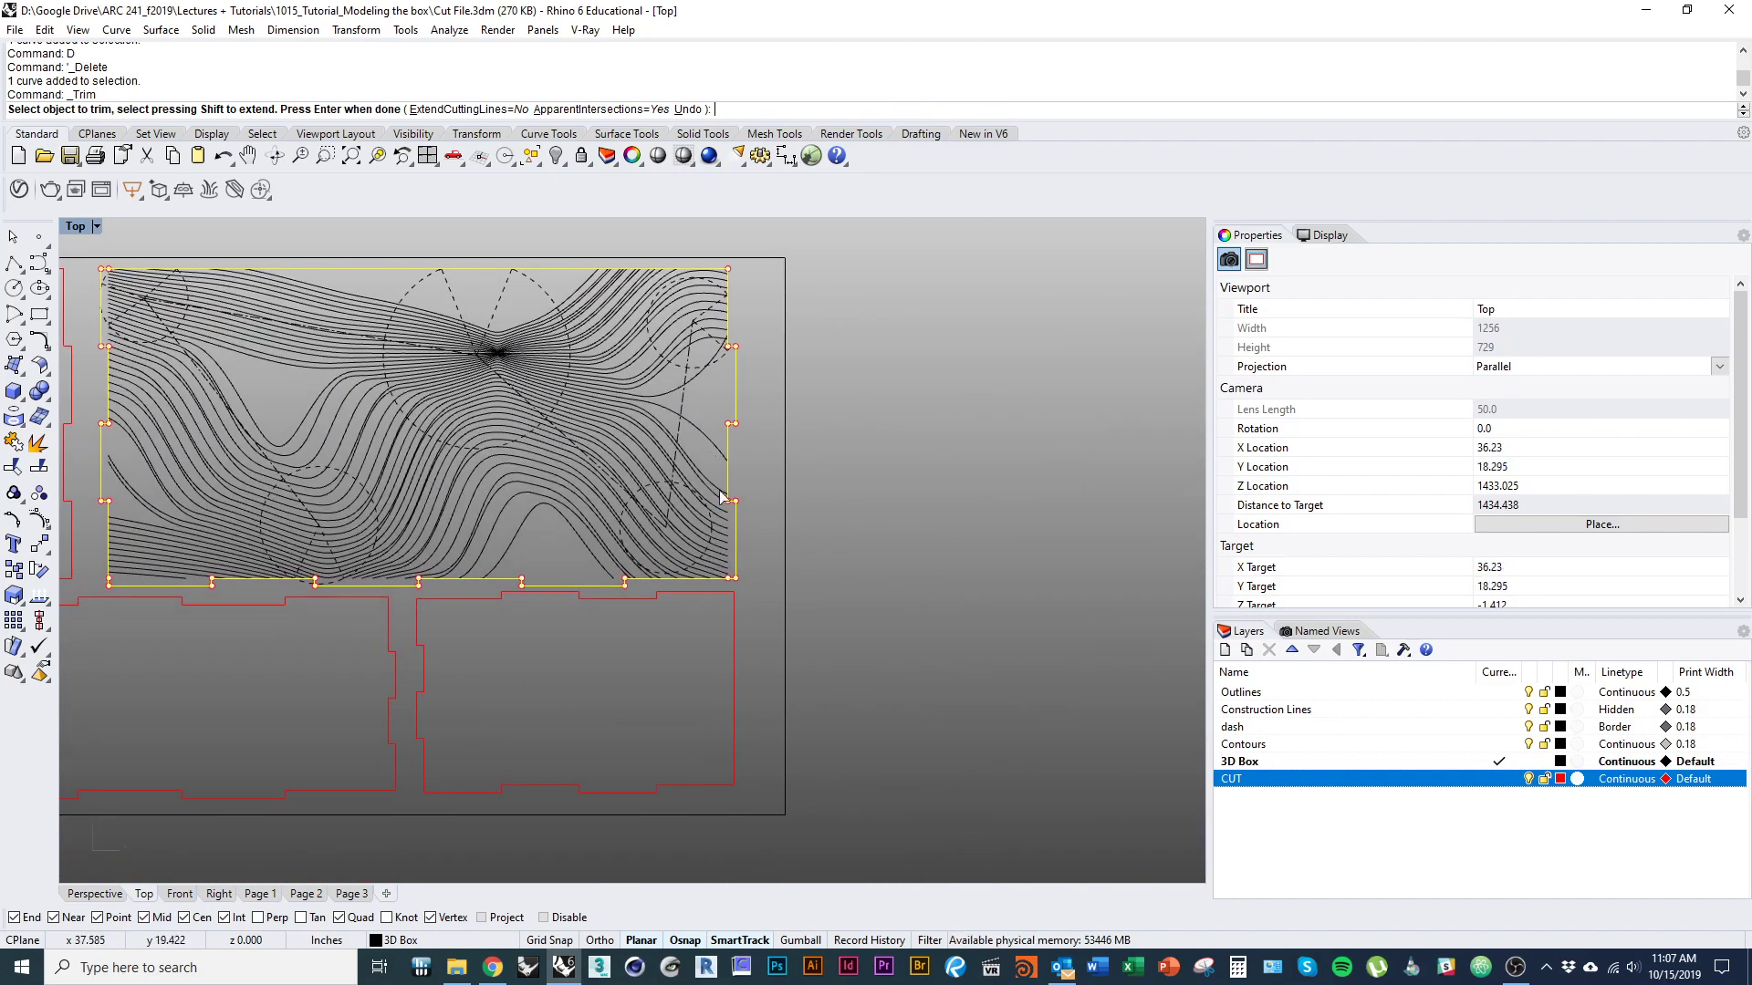
{"action": "scroll", "coordinate": [525, 589], "scroll_direction": "up", "scroll_amount": 4}
{"action": "scroll", "coordinate": [524, 589], "scroll_direction": "up", "scroll_amount": 7}
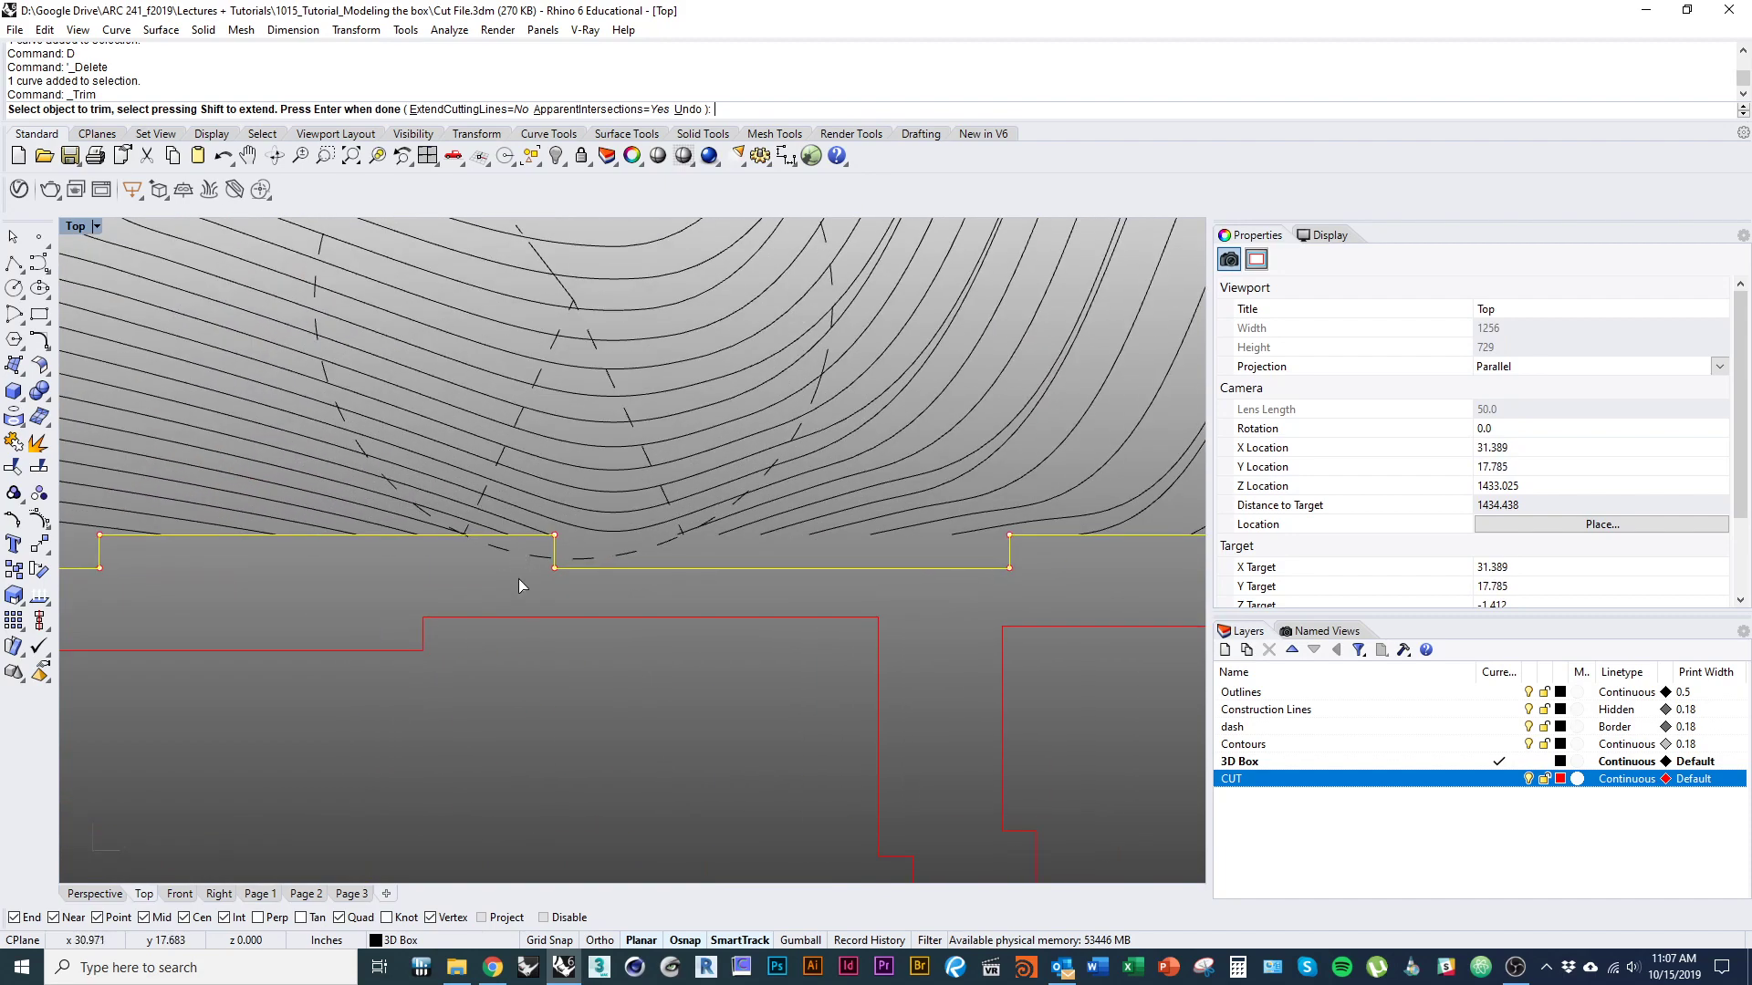
{"action": "right_click", "coordinate": [521, 580]}
Move the narrow contour drawing by its lower-left corner to the empty area just left of the sheet rectangle.
{"action": "scroll", "coordinate": [575, 520], "scroll_direction": "down", "scroll_amount": 12}
{"action": "right_click_drag", "start_coordinate": [543, 602], "coordinate": [611, 477]}
{"action": "scroll", "coordinate": [484, 635], "scroll_direction": "down", "scroll_amount": 9}
{"action": "scroll", "coordinate": [359, 540], "scroll_direction": "up", "scroll_amount": 8}
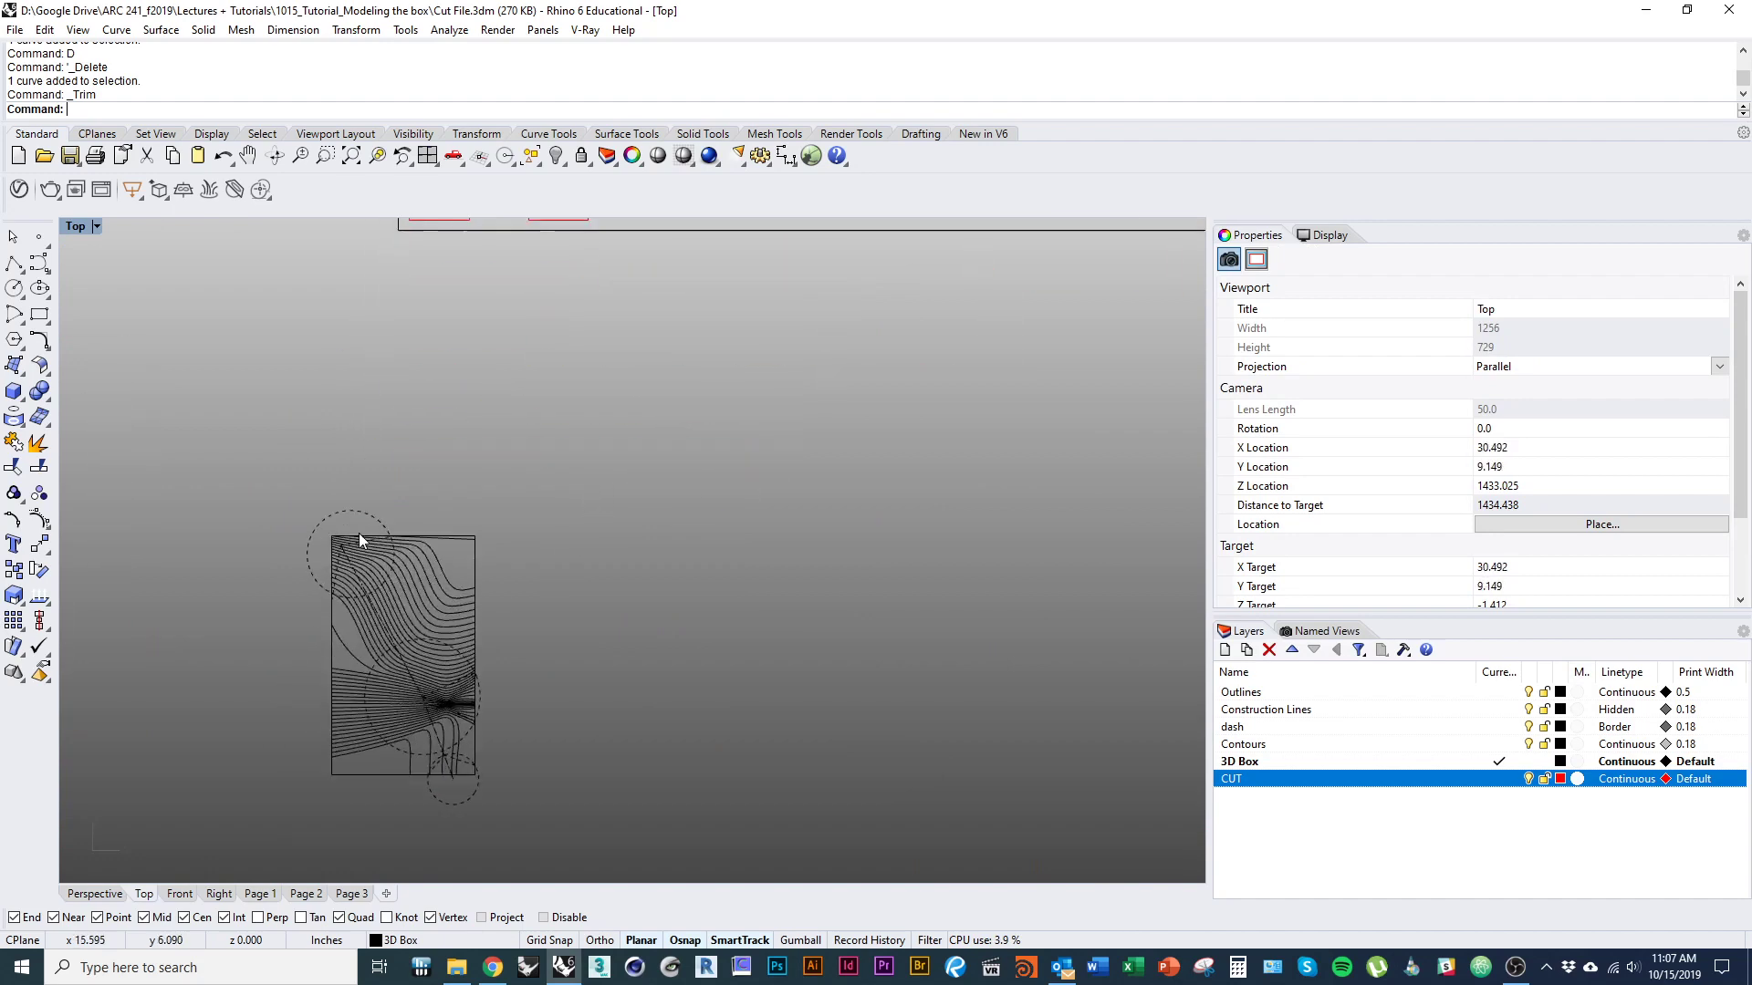
{"action": "left_click_drag", "start_coordinate": [501, 791], "coordinate": [560, 845]}
{"action": "right_click_drag", "start_coordinate": [345, 794], "coordinate": [334, 753]}
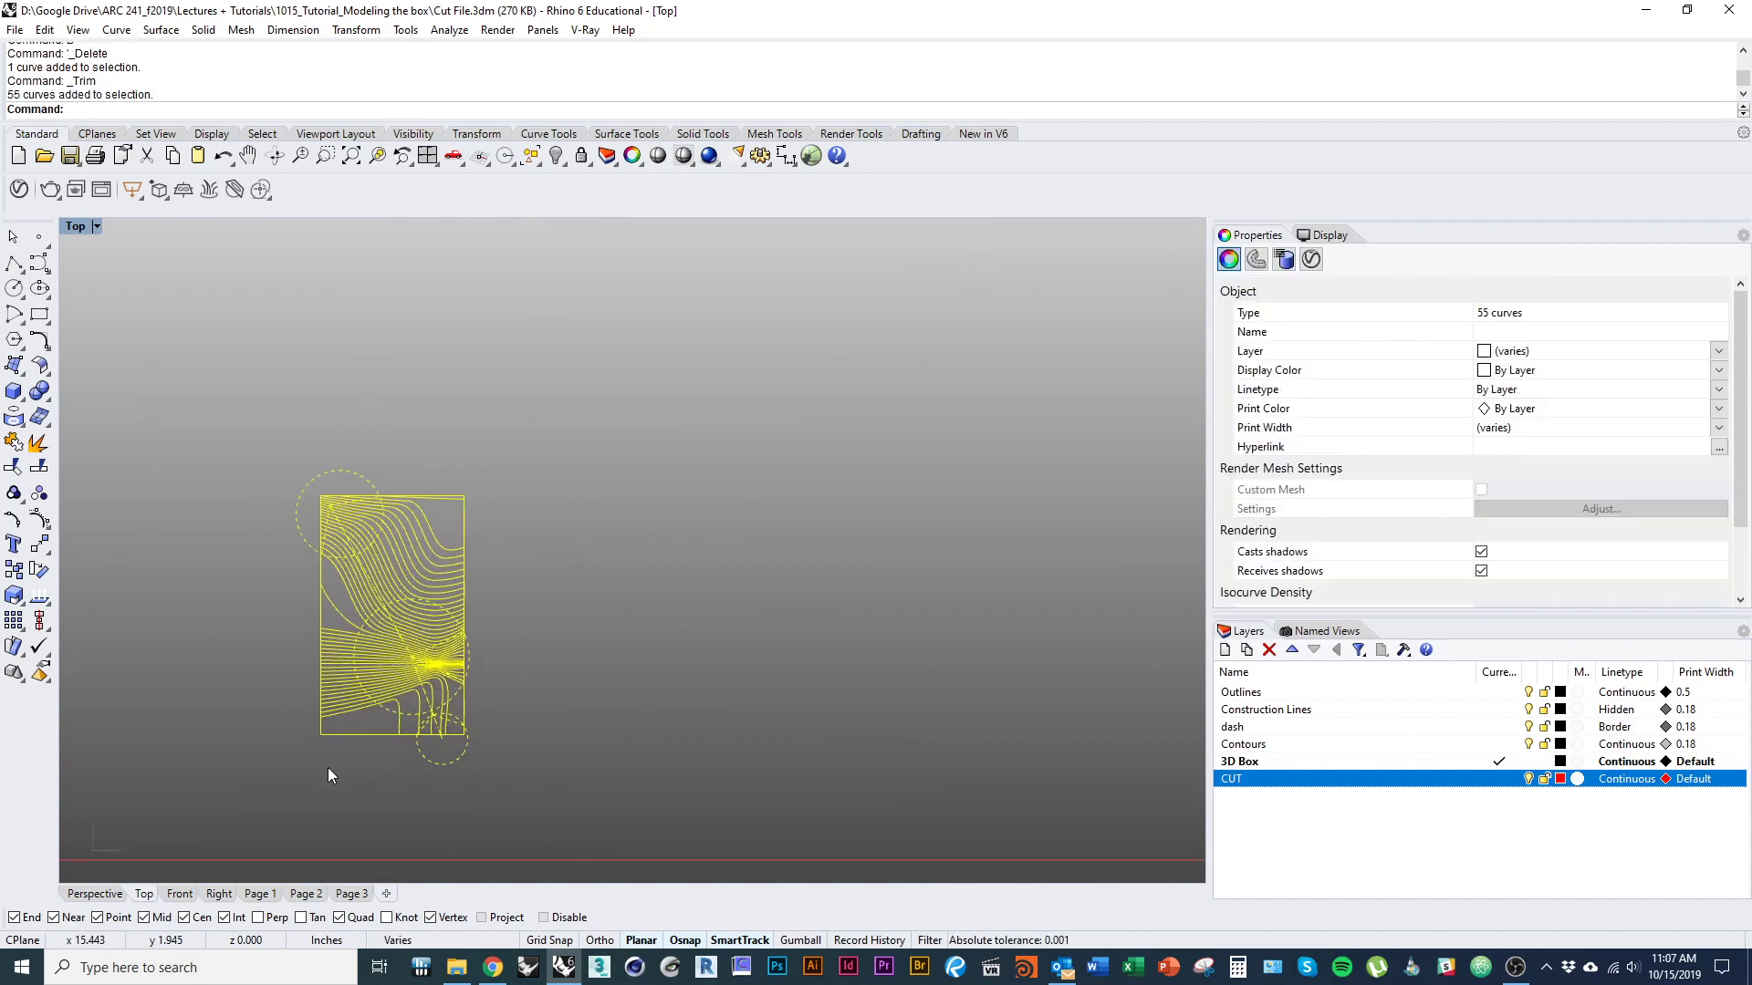
{"action": "type", "text": "m"}
{"action": "key", "text": "Return"}
{"action": "left_click", "coordinate": [320, 750]}
{"action": "scroll", "coordinate": [302, 730], "scroll_direction": "down", "scroll_amount": 7}
{"action": "scroll", "coordinate": [301, 694], "scroll_direction": "up", "scroll_amount": 7}
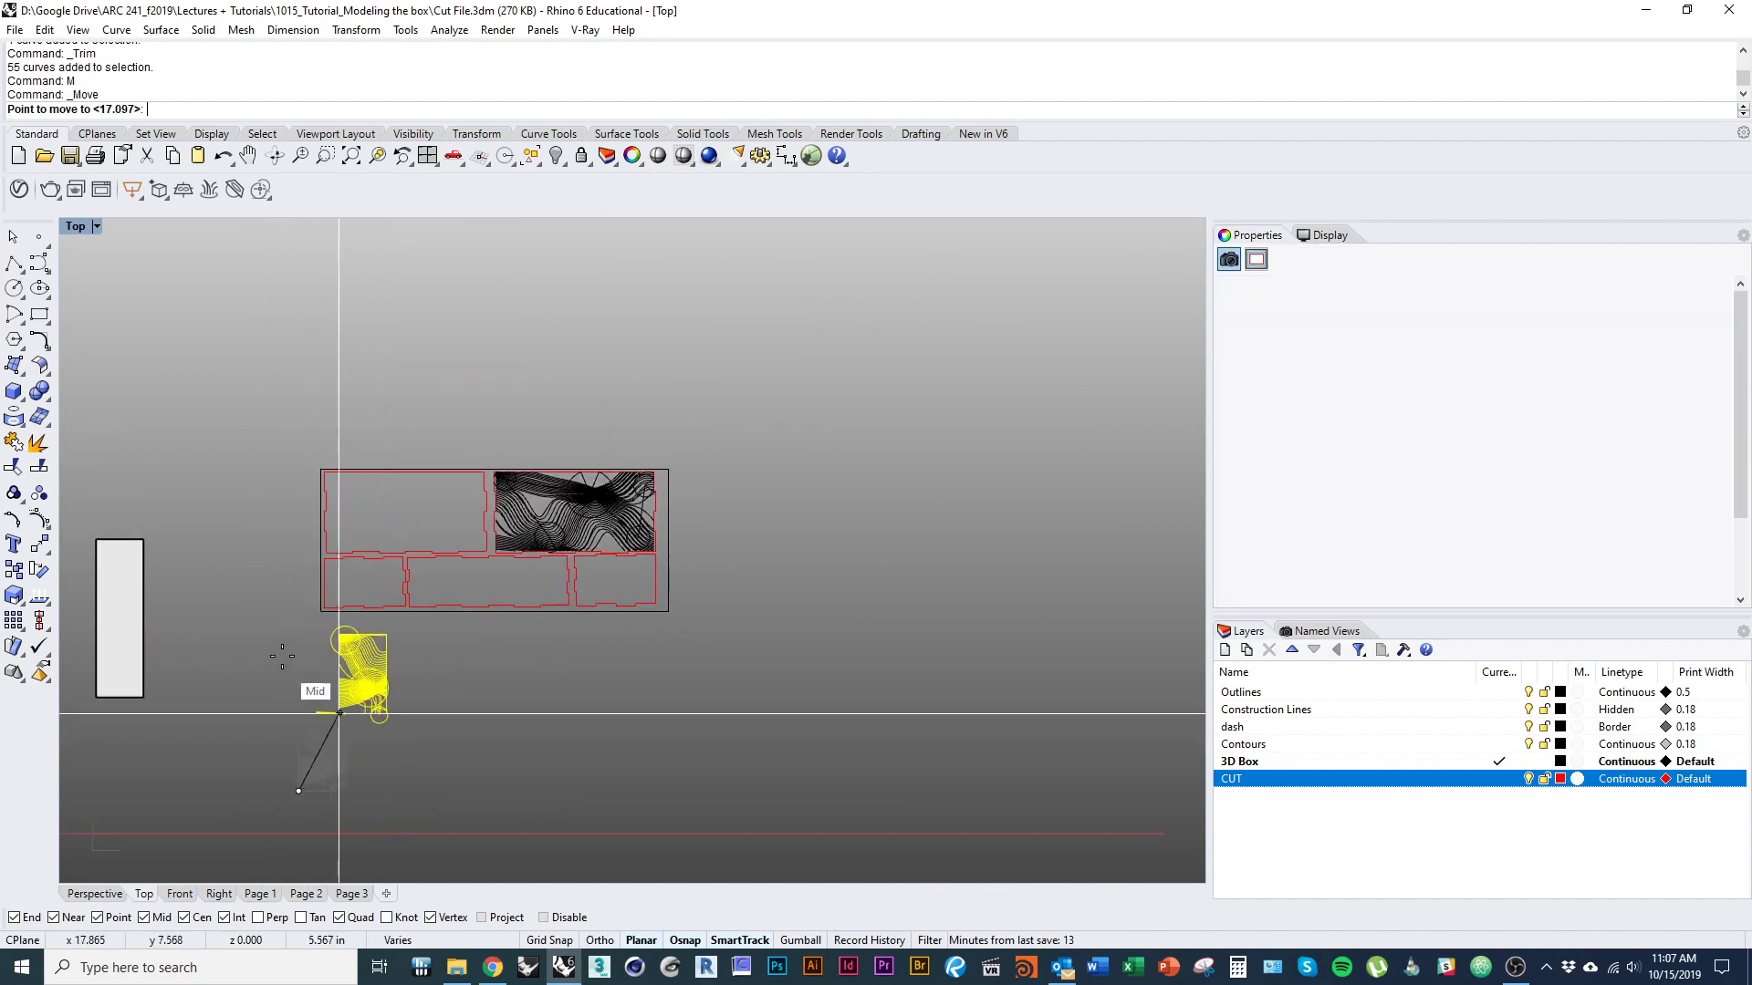
{"action": "left_click", "coordinate": [234, 585]}
Rotate the narrow contour drawing 90° counterclockwise about its lower-left corner so it lies horizontally.
{"action": "type", "text": "ro"}
{"action": "key", "text": "Return"}
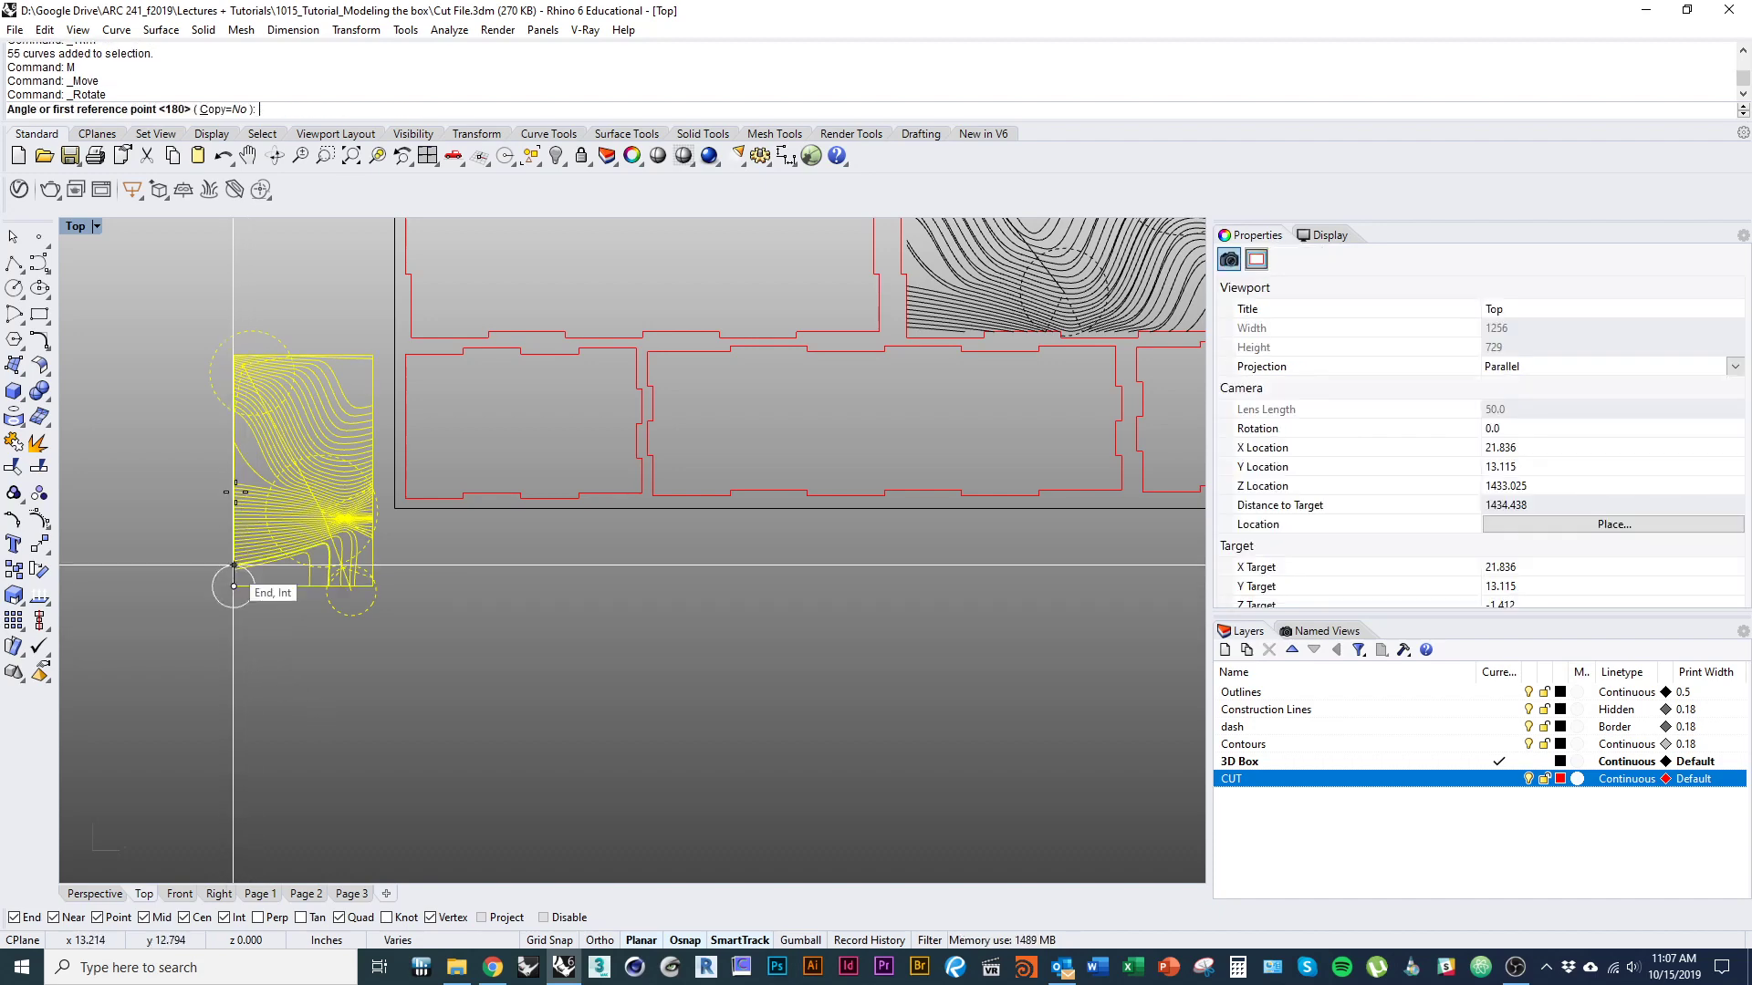
{"action": "left_click", "coordinate": [233, 586]}
{"action": "left_click", "coordinate": [234, 285]}
Move the rotated contour drawing from its upper-left corner onto the upper-left inner corner of the lower-left end panel.
{"action": "type", "text": "m"}
{"action": "key", "text": "Return"}
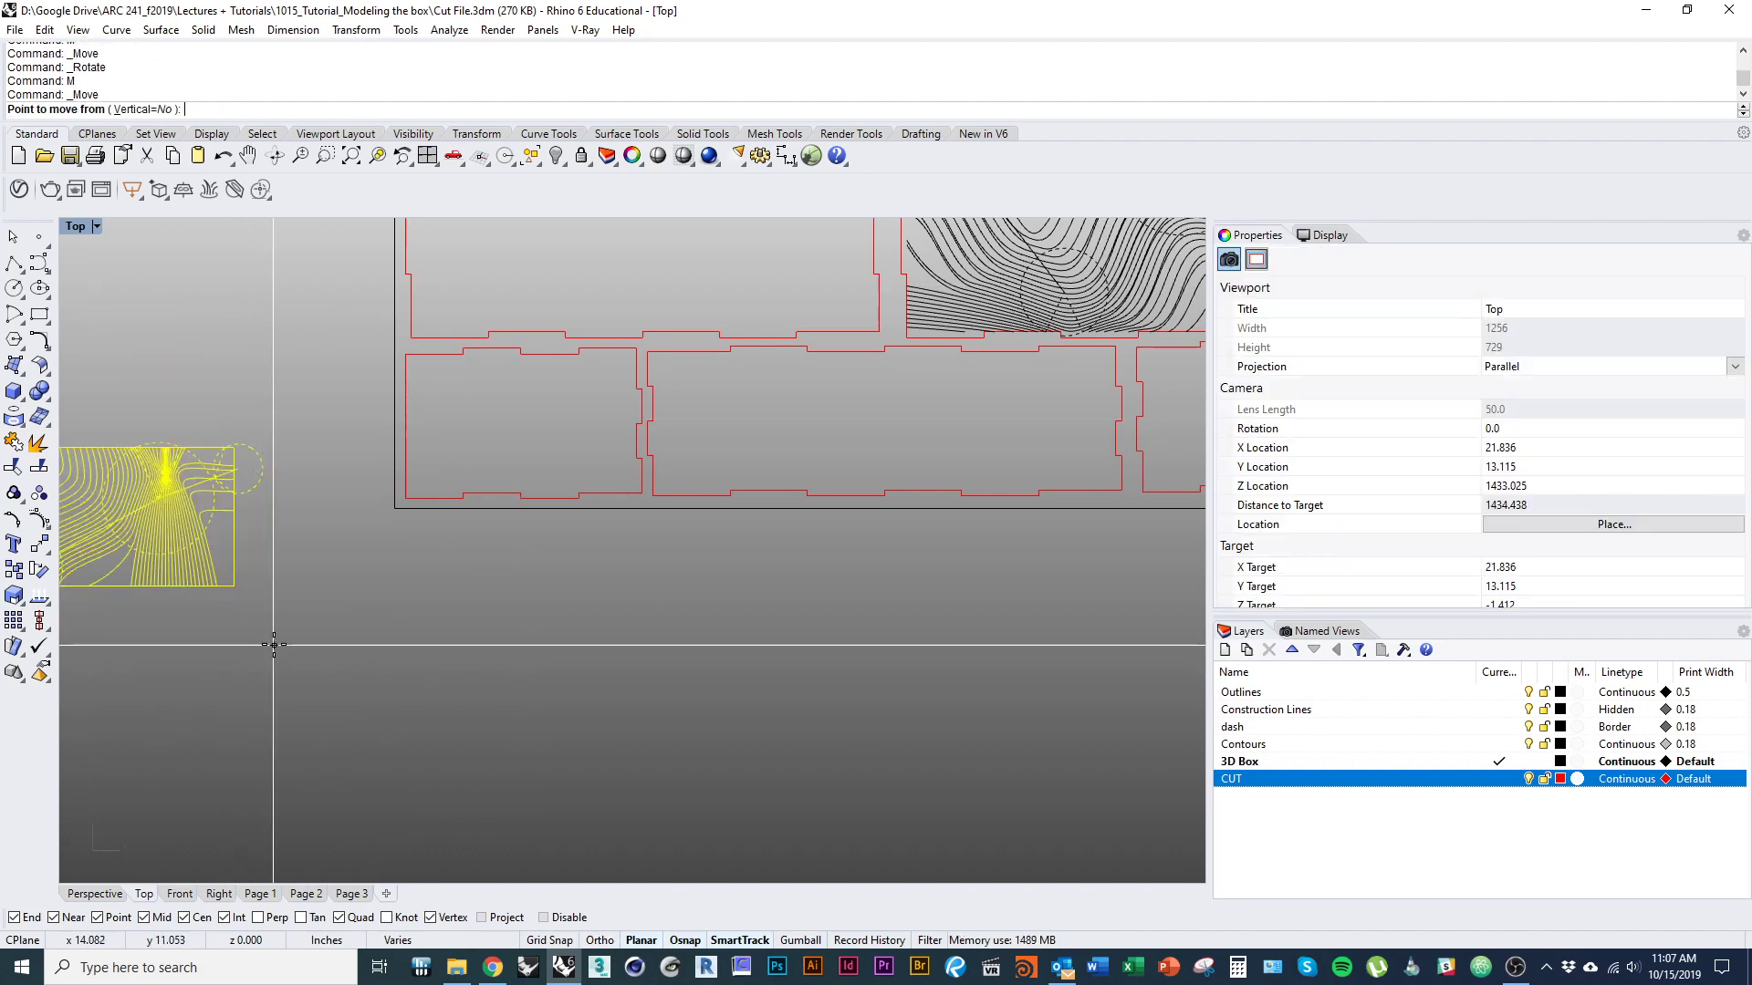
{"action": "right_click_drag", "start_coordinate": [74, 484], "coordinate": [325, 517]}
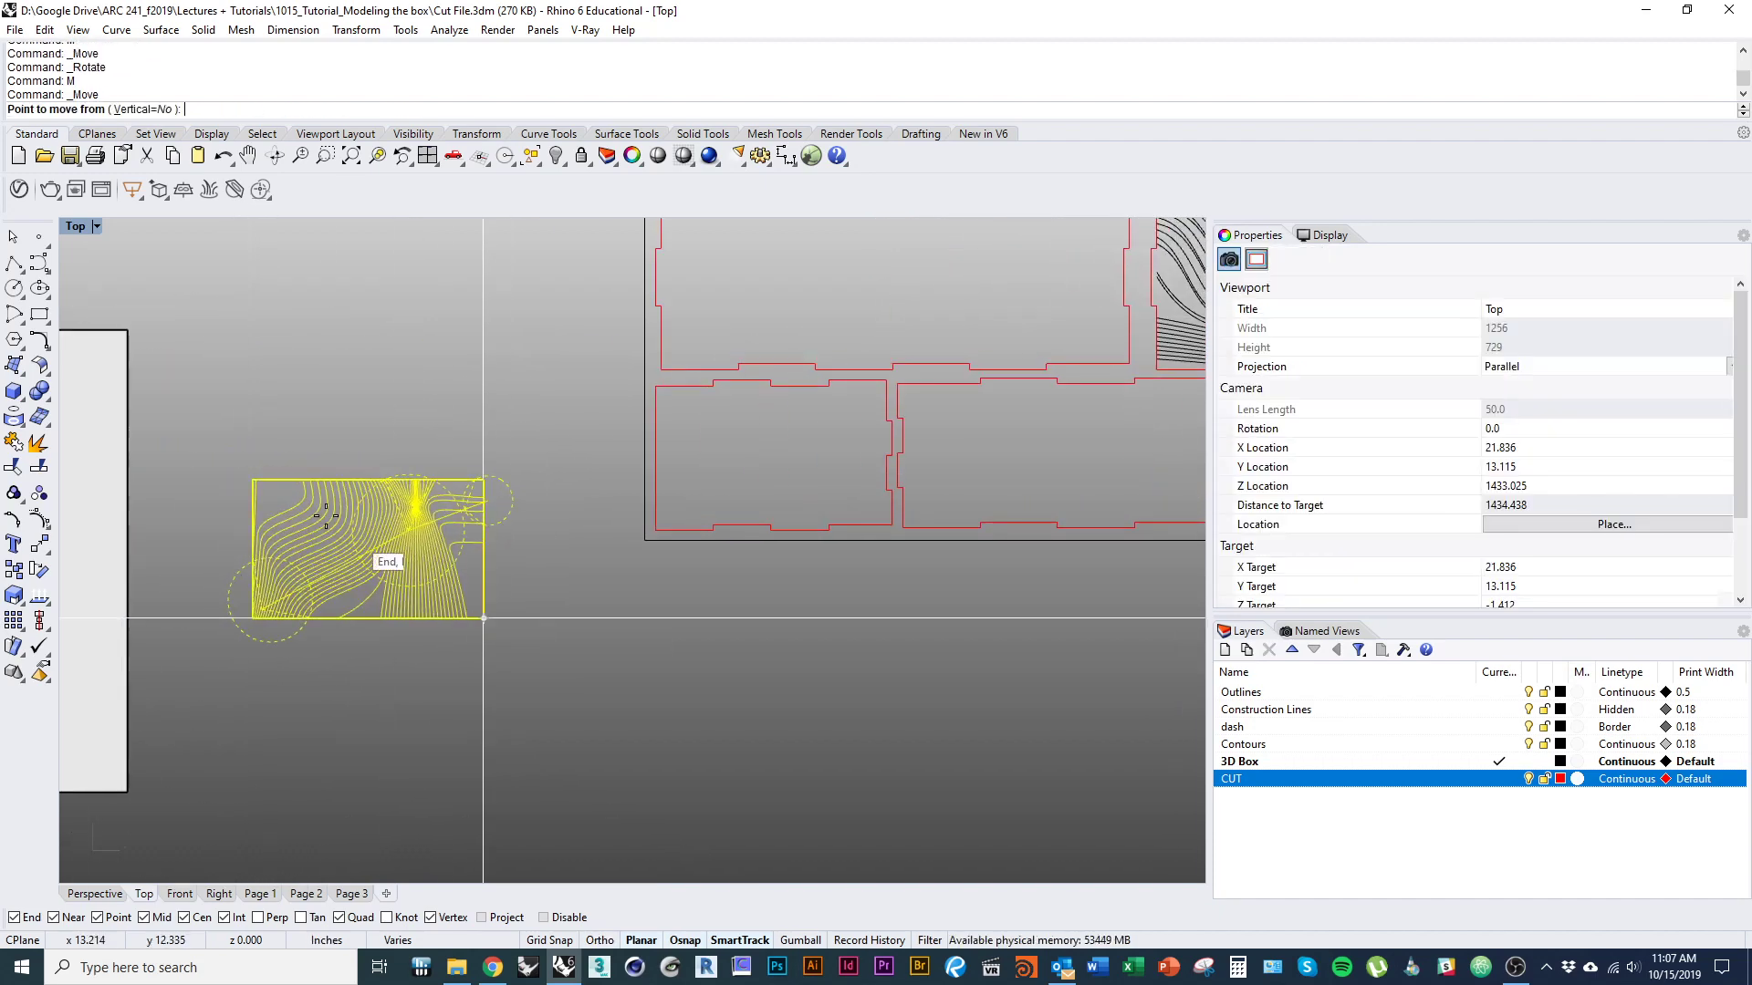
{"action": "left_click", "coordinate": [252, 479]}
{"action": "scroll", "coordinate": [706, 427], "scroll_direction": "up", "scroll_amount": 6}
{"action": "left_click", "coordinate": [613, 353]}
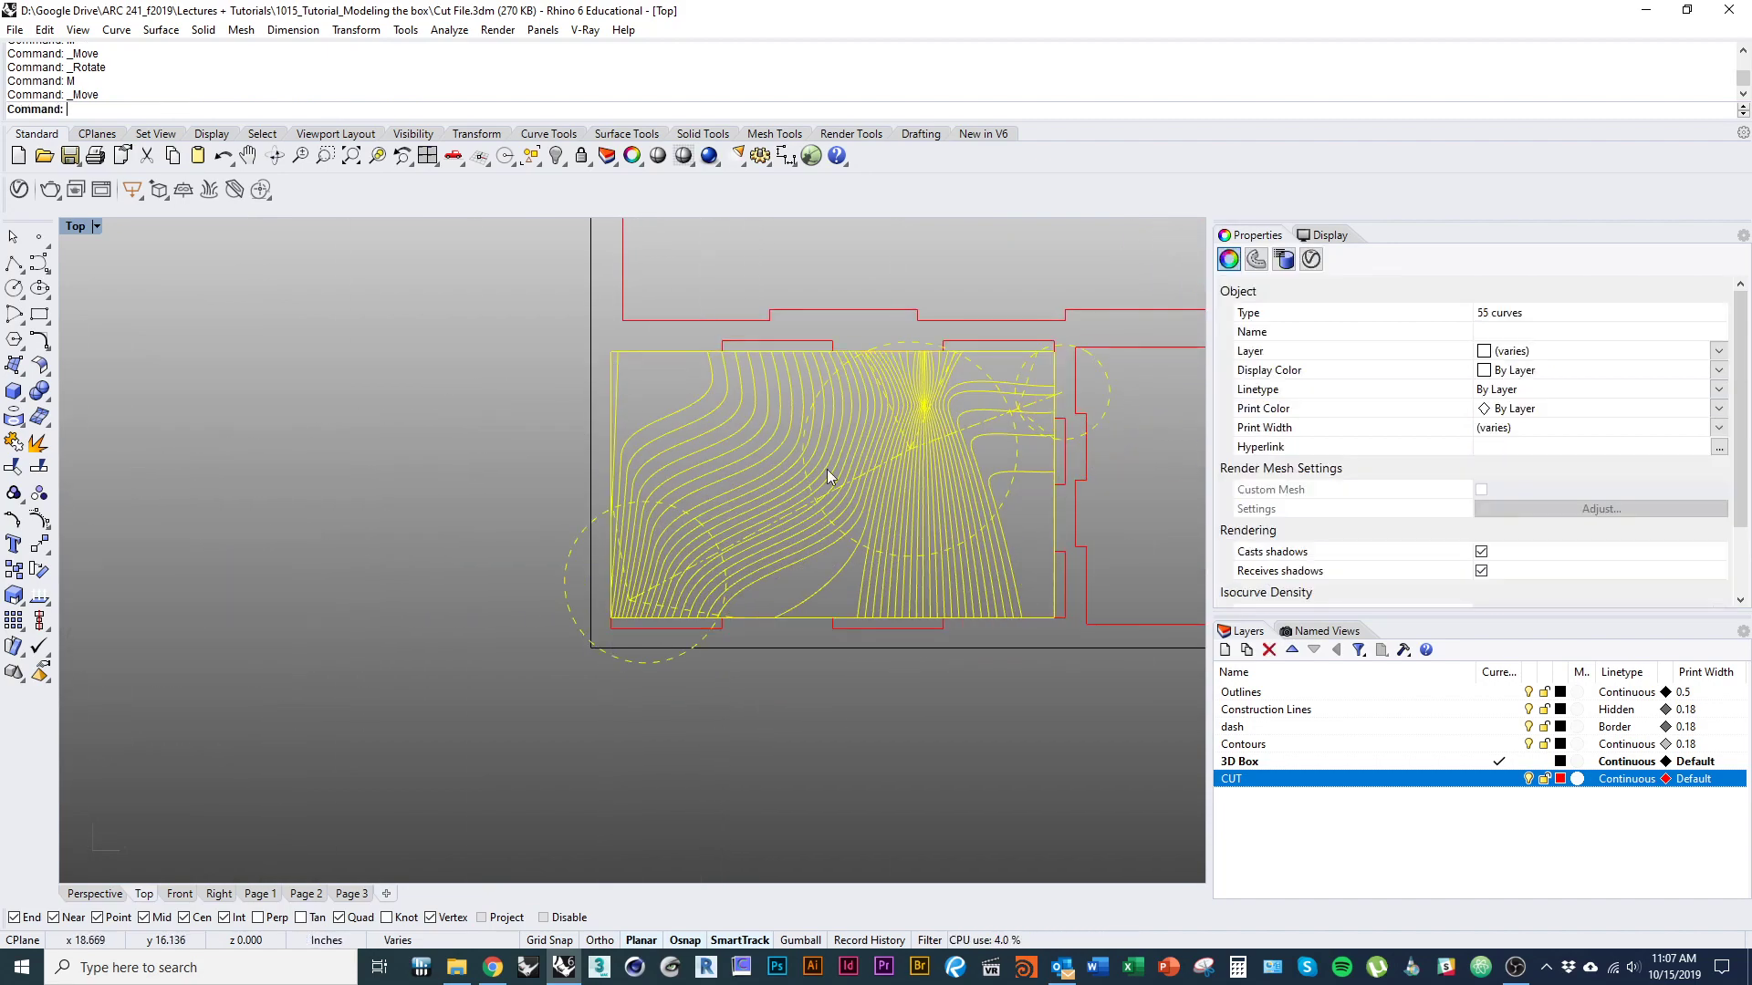
Delete the plain rectangular outline of the contour drawing on the lower-left end panel.
{"action": "right_click_drag", "start_coordinate": [907, 488], "coordinate": [641, 523]}
{"action": "scroll", "coordinate": [642, 523], "scroll_direction": "down", "scroll_amount": 1}
{"action": "scroll", "coordinate": [687, 518], "scroll_direction": "up", "scroll_amount": 3}
{"action": "left_click", "coordinate": [671, 512]}
{"action": "type", "text": "d"}
{"action": "key", "text": "Return"}
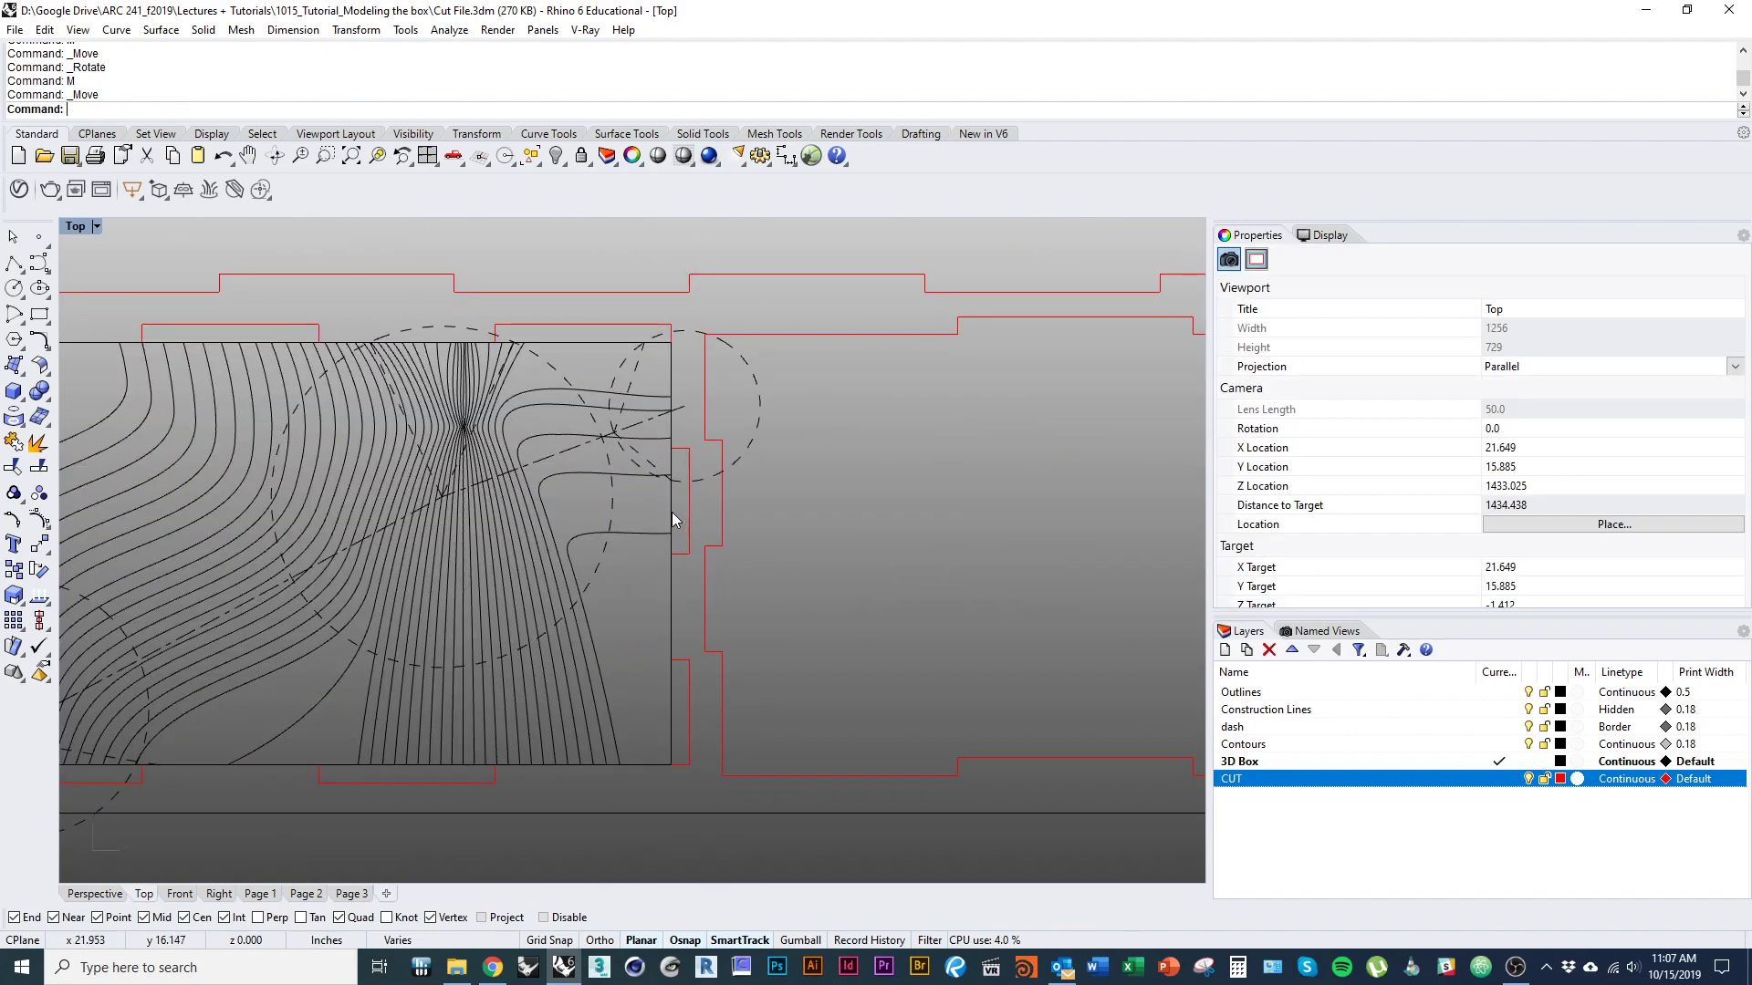
Trim the dashed construction curves that run outside the lower-left end panel, using its finger-jointed outline as the cutting edge.
{"action": "left_click", "coordinate": [686, 514]}
{"action": "key", "text": "ctrl+t"}
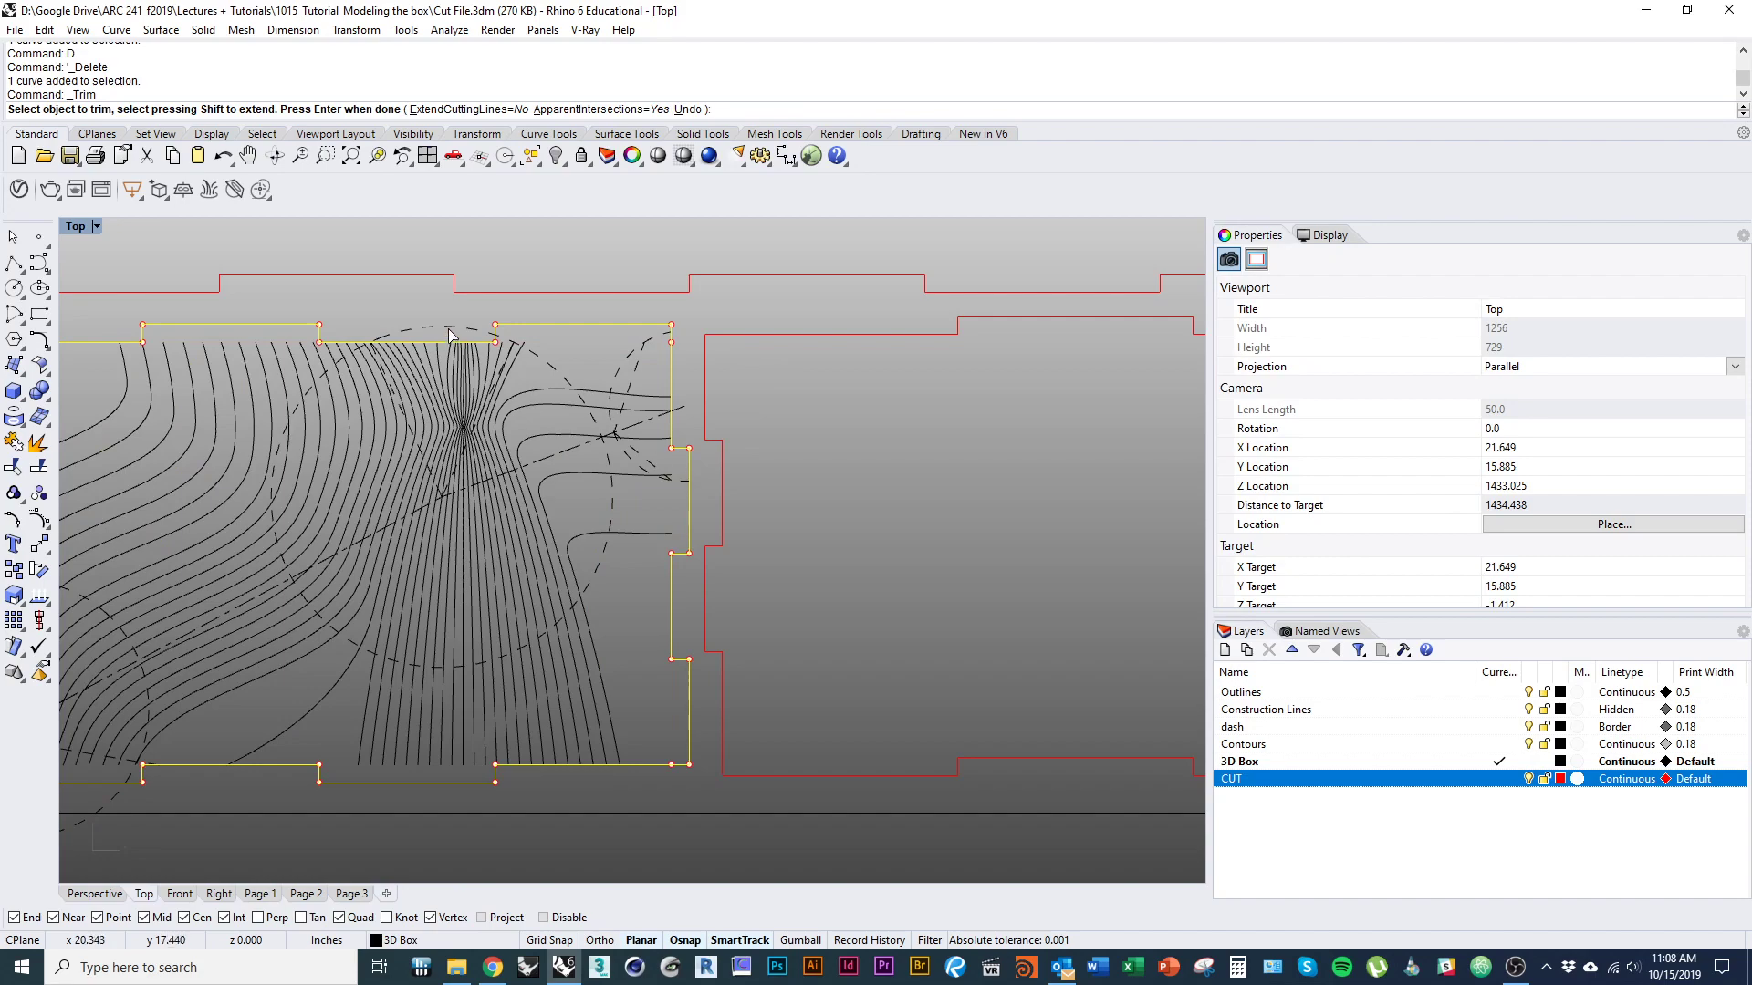
{"action": "mouse_move", "coordinate": [424, 478]}
{"action": "right_mouse_down"}
{"action": "mouse_move", "coordinate": [496, 489]}
{"action": "mouse_move", "coordinate": [955, 421]}
{"action": "right_mouse_up"}
{"action": "left_click", "coordinate": [640, 745]}
{"action": "right_click_drag", "start_coordinate": [721, 750], "coordinate": [466, 729]}
{"action": "scroll", "coordinate": [666, 679], "scroll_direction": "down", "scroll_amount": 2}
{"action": "scroll", "coordinate": [885, 389], "scroll_direction": "up", "scroll_amount": 5}
{"action": "scroll", "coordinate": [886, 387], "scroll_direction": "up", "scroll_amount": 1}
{"action": "left_click", "coordinate": [902, 376]}
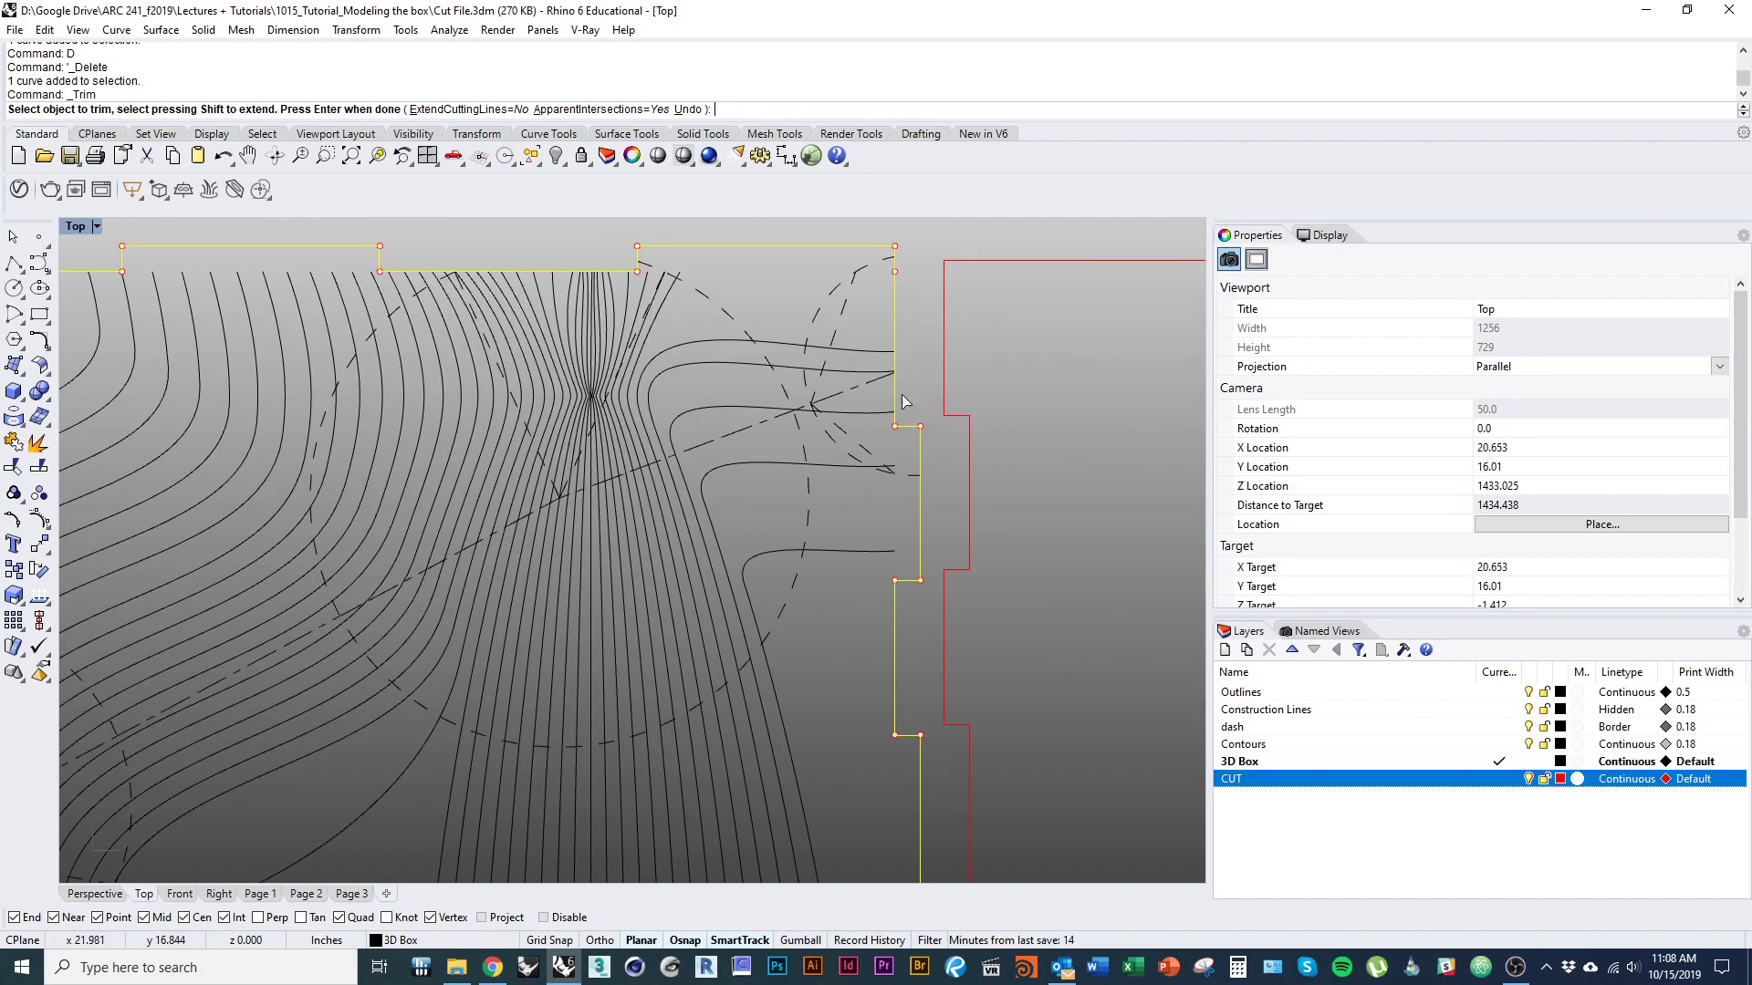
{"action": "scroll", "coordinate": [900, 394], "scroll_direction": "down", "scroll_amount": 7}
{"action": "right_click_drag", "start_coordinate": [898, 396], "coordinate": [655, 463]}
{"action": "key", "text": "Escape"}
{"action": "left_click", "coordinate": [631, 779]}
{"action": "scroll", "coordinate": [343, 757], "scroll_direction": "down", "scroll_amount": 4}
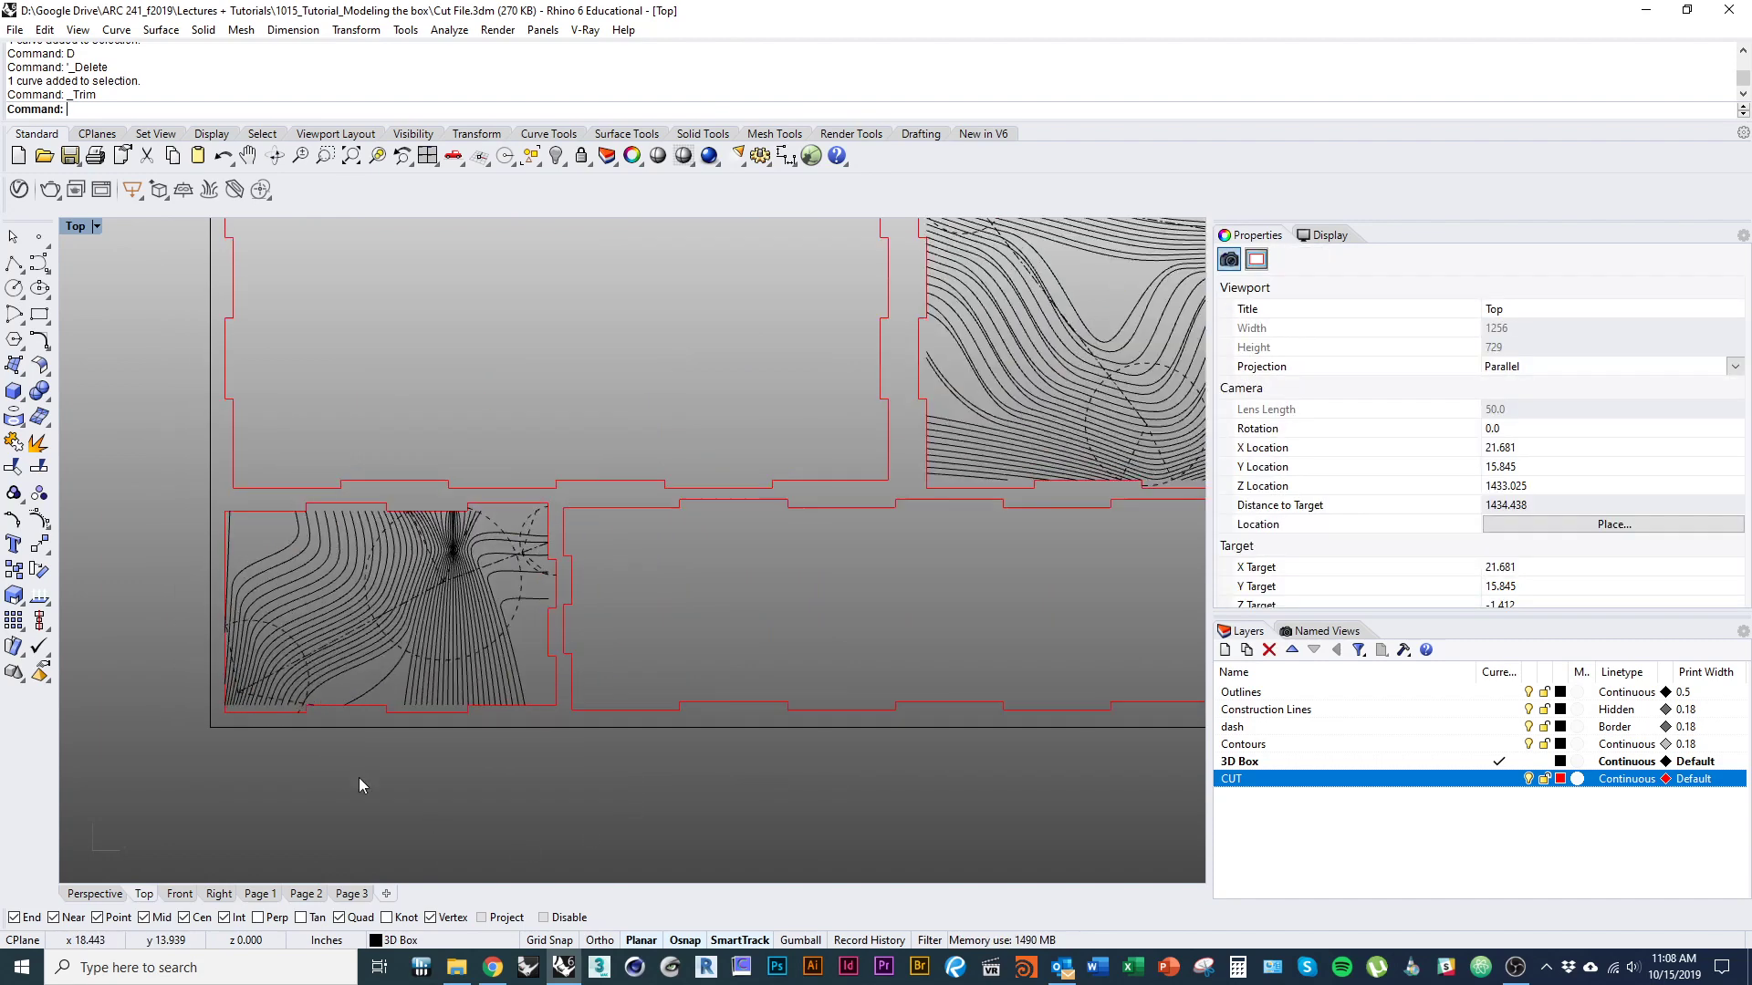
Inspect the contour drawing on the upper-right panel, checking which layer its dashed circle and radius line belong to.
{"action": "right_click_drag", "start_coordinate": [498, 657], "coordinate": [385, 642]}
{"action": "scroll", "coordinate": [379, 664], "scroll_direction": "down", "scroll_amount": 2}
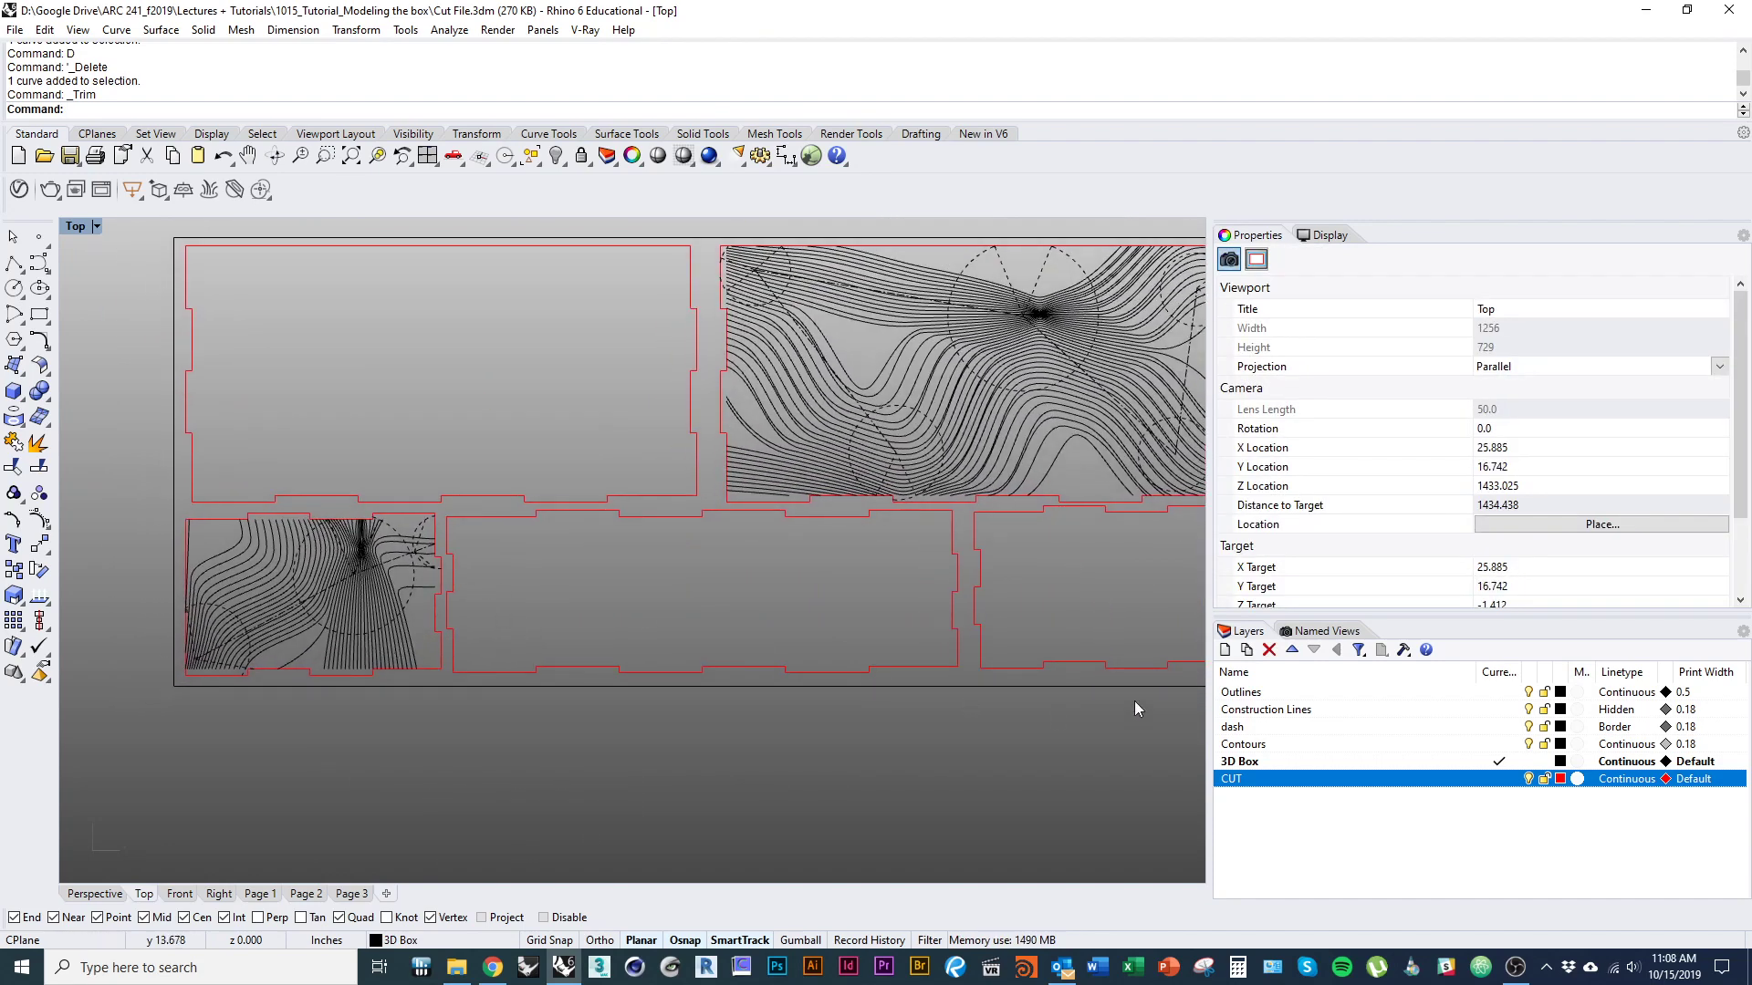
{"action": "right_click_drag", "start_coordinate": [853, 606], "coordinate": [472, 673]}
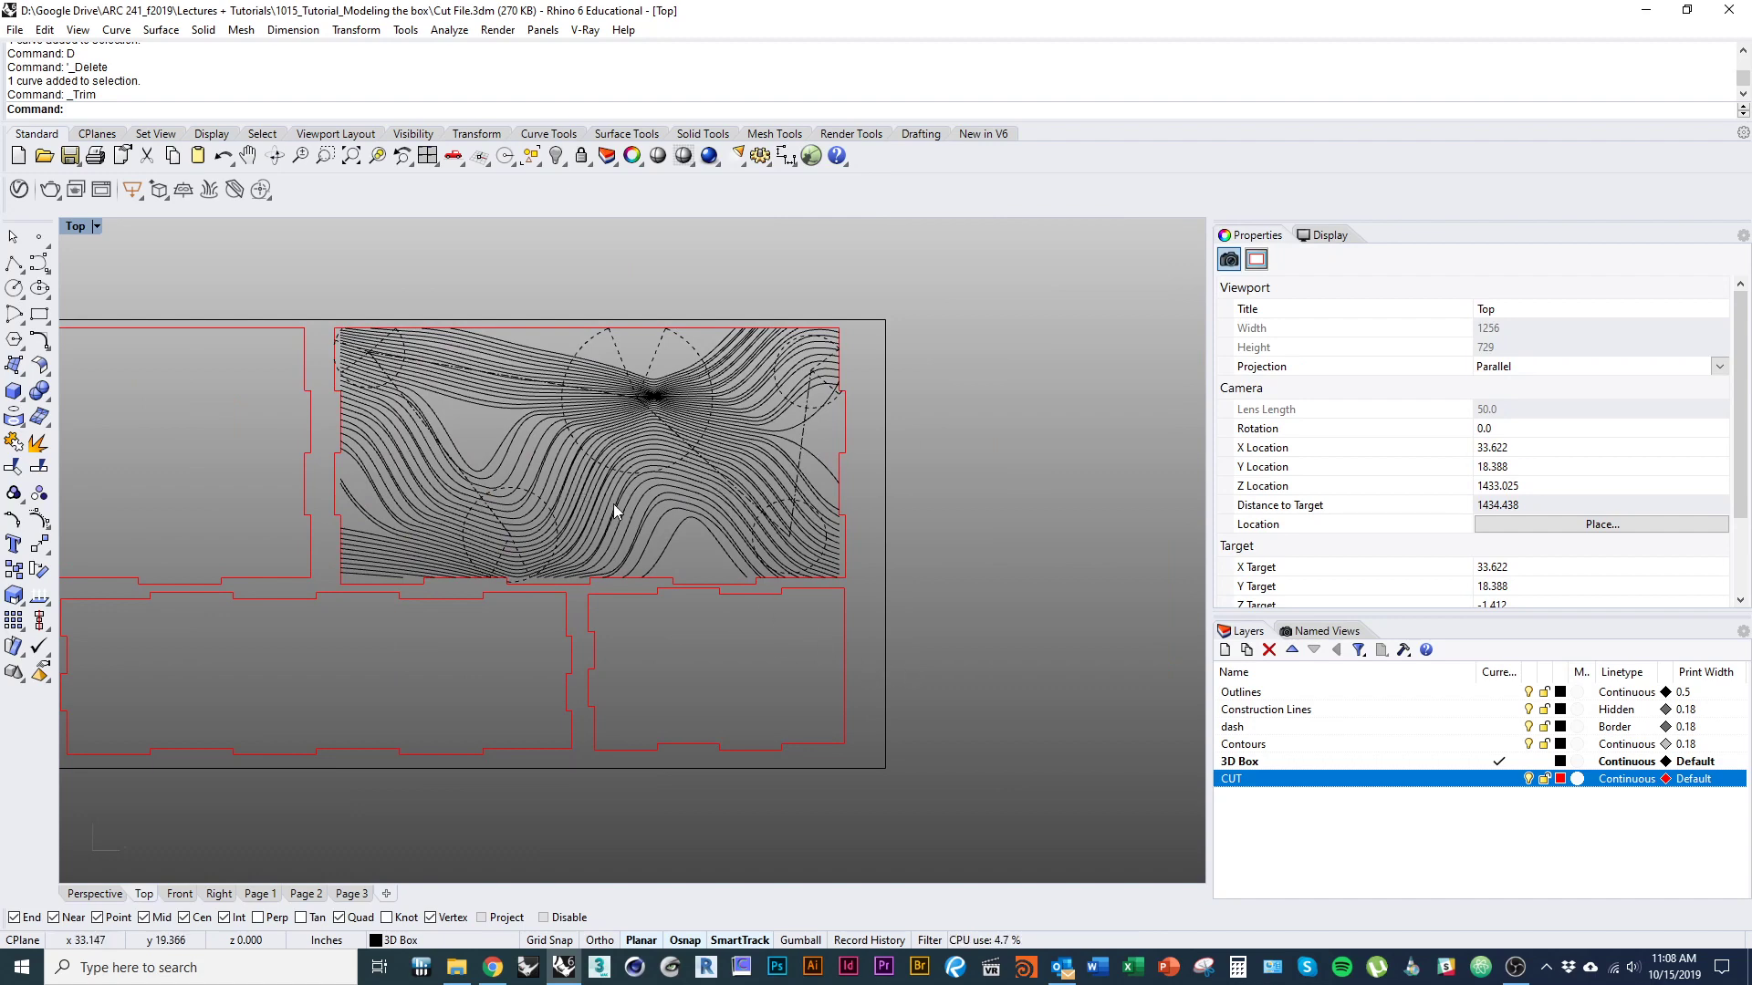
{"action": "scroll", "coordinate": [702, 374], "scroll_direction": "up", "scroll_amount": 4}
{"action": "left_click", "coordinate": [686, 331]}
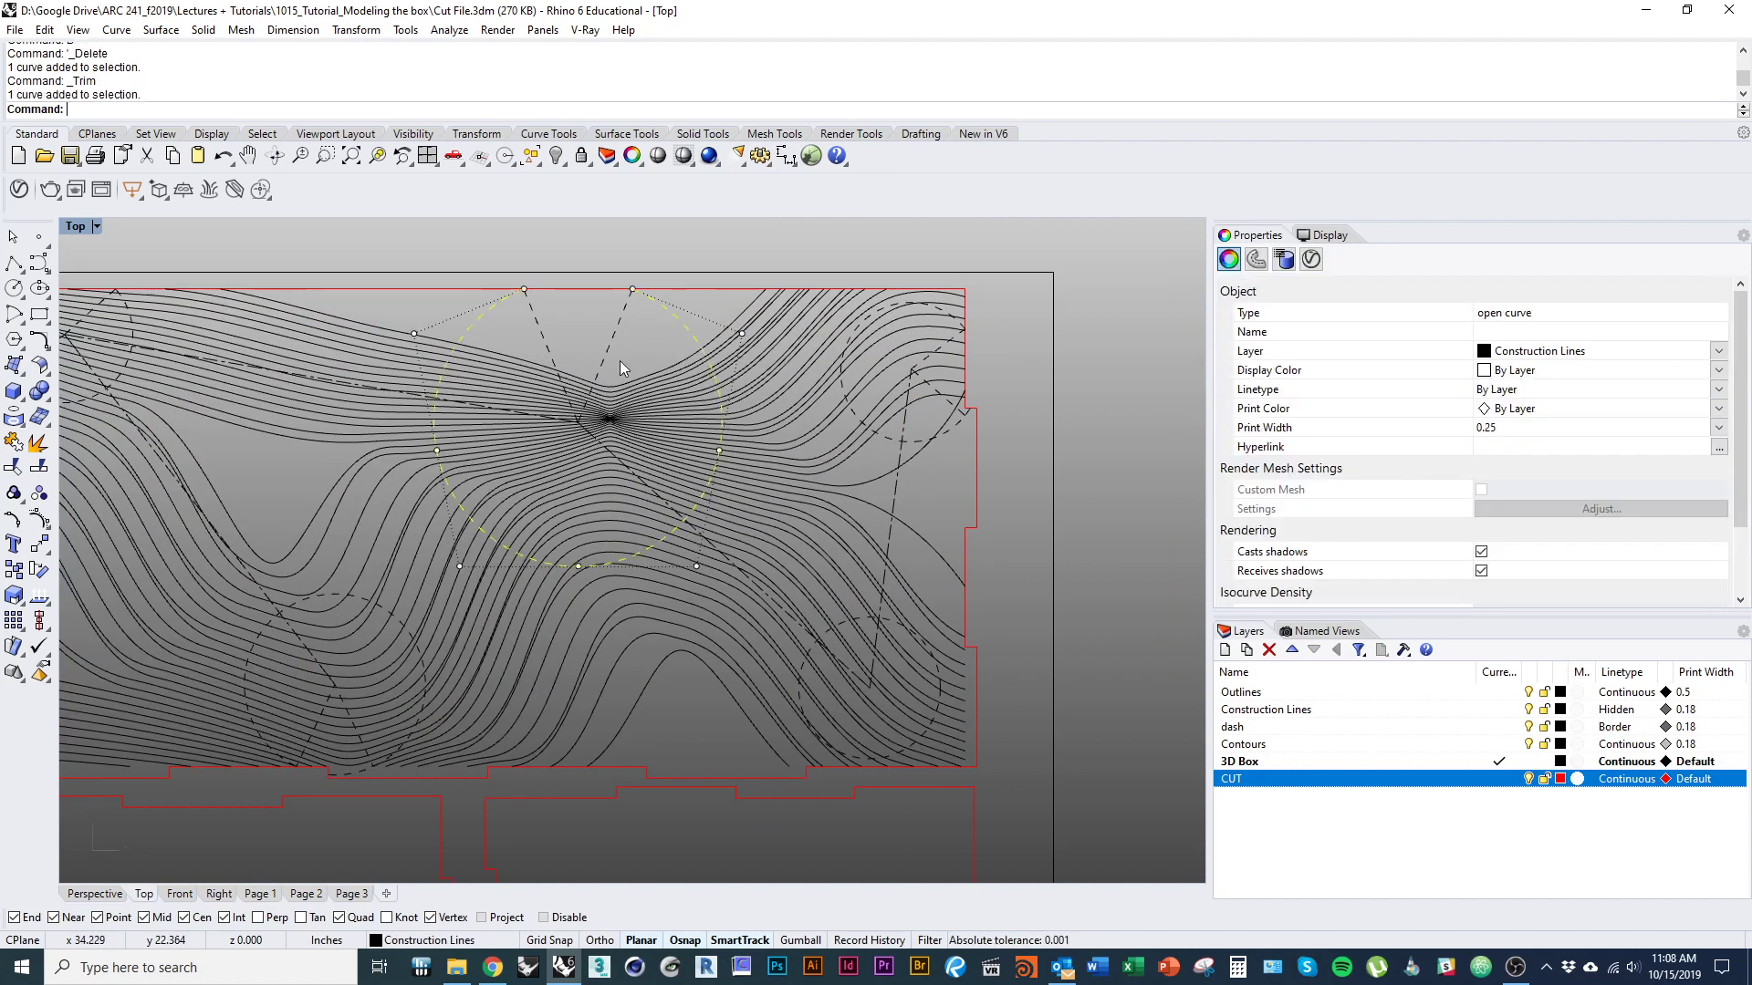
{"action": "left_click", "coordinate": [611, 354]}
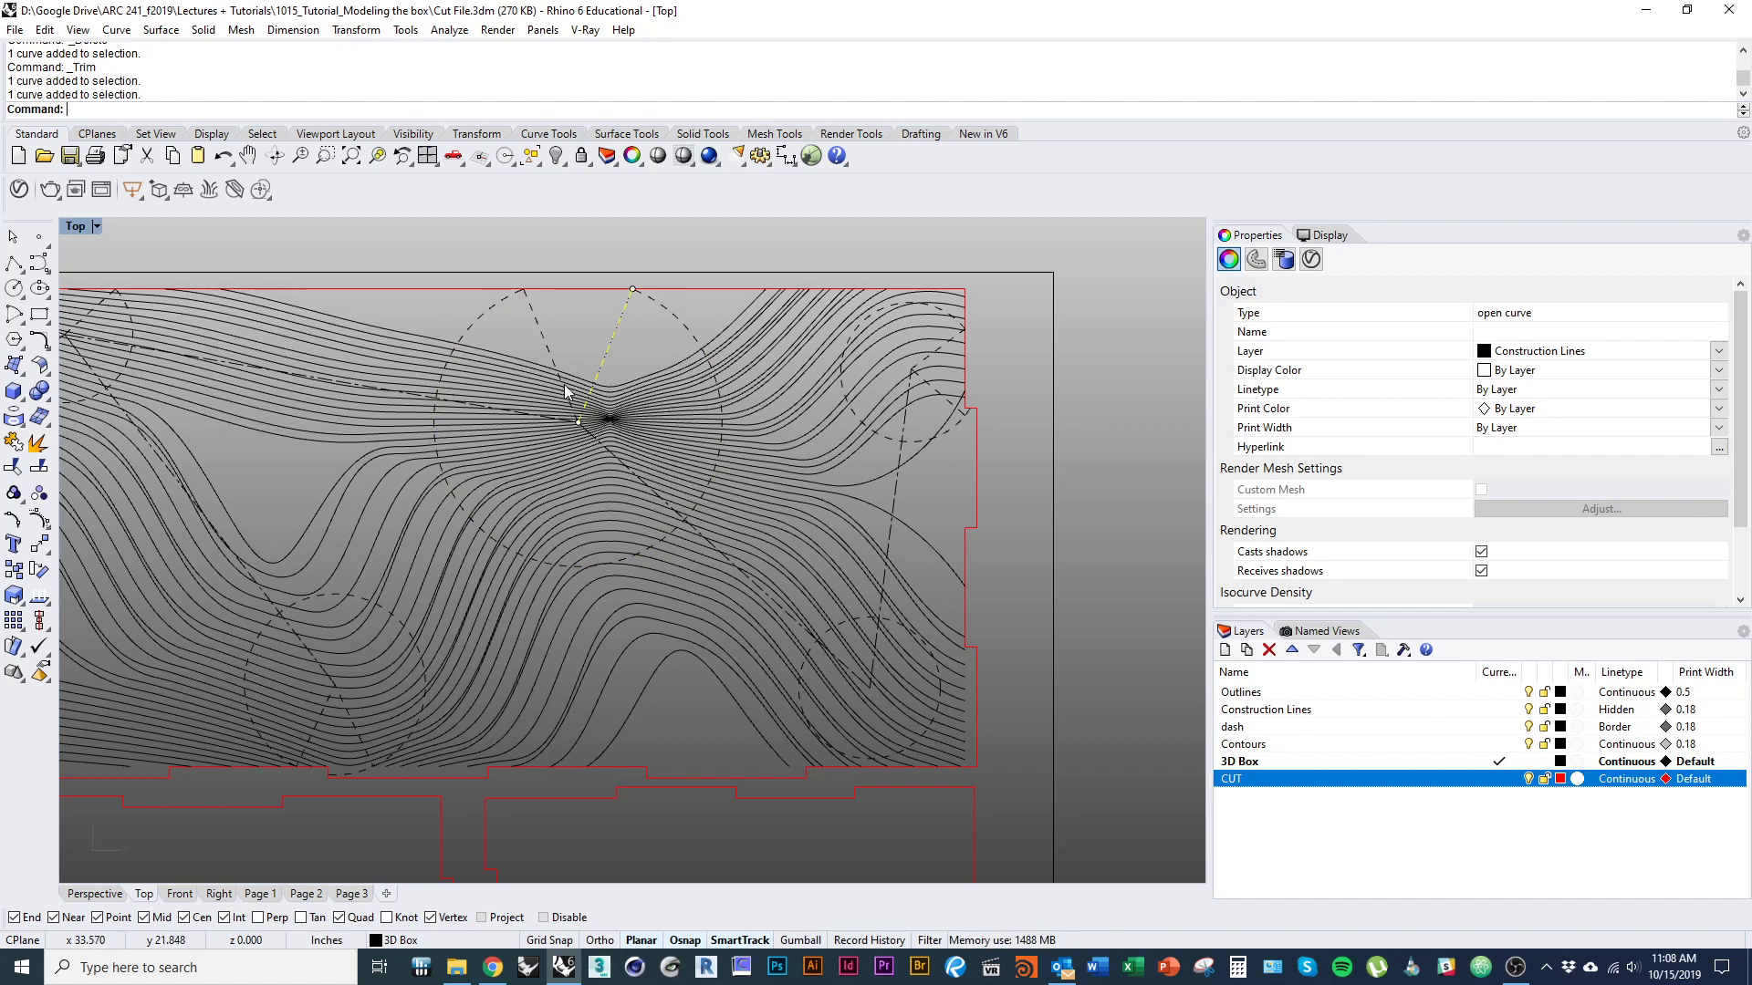
{"action": "key", "text": "Escape"}
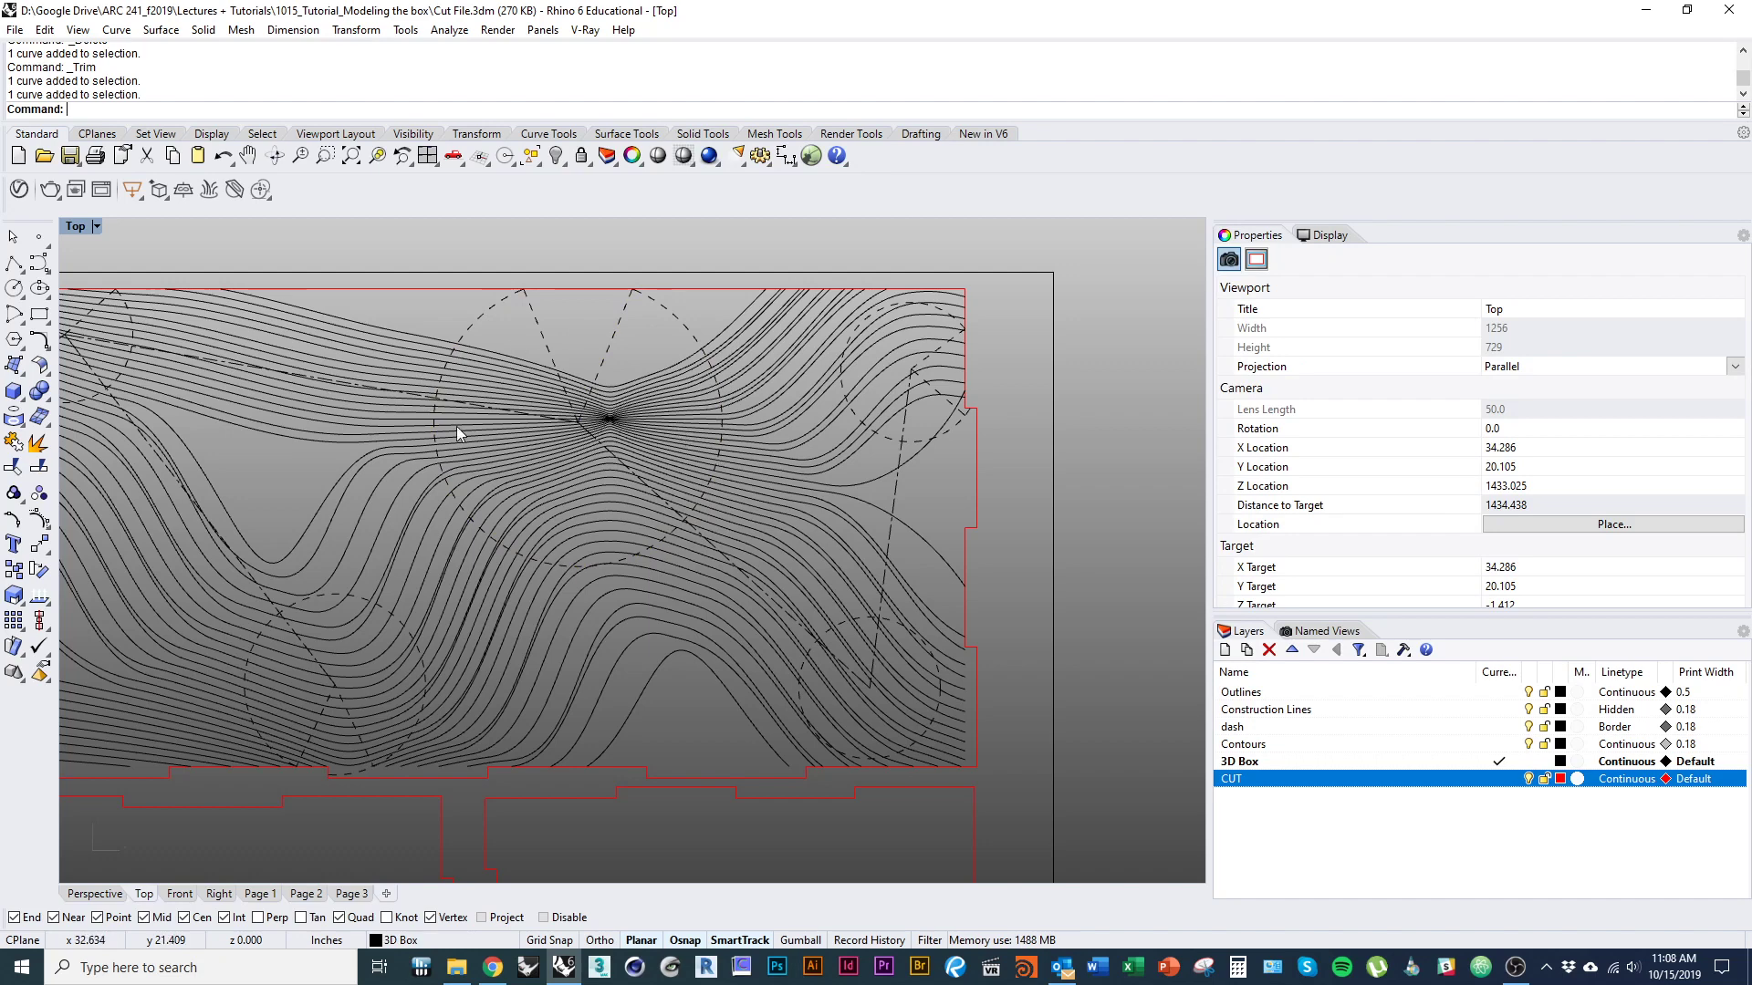
{"action": "mouse_move", "coordinate": [443, 443]}
{"action": "right_mouse_down"}
{"action": "mouse_move", "coordinate": [545, 462]}
{"action": "mouse_move", "coordinate": [461, 449]}
{"action": "right_mouse_up"}
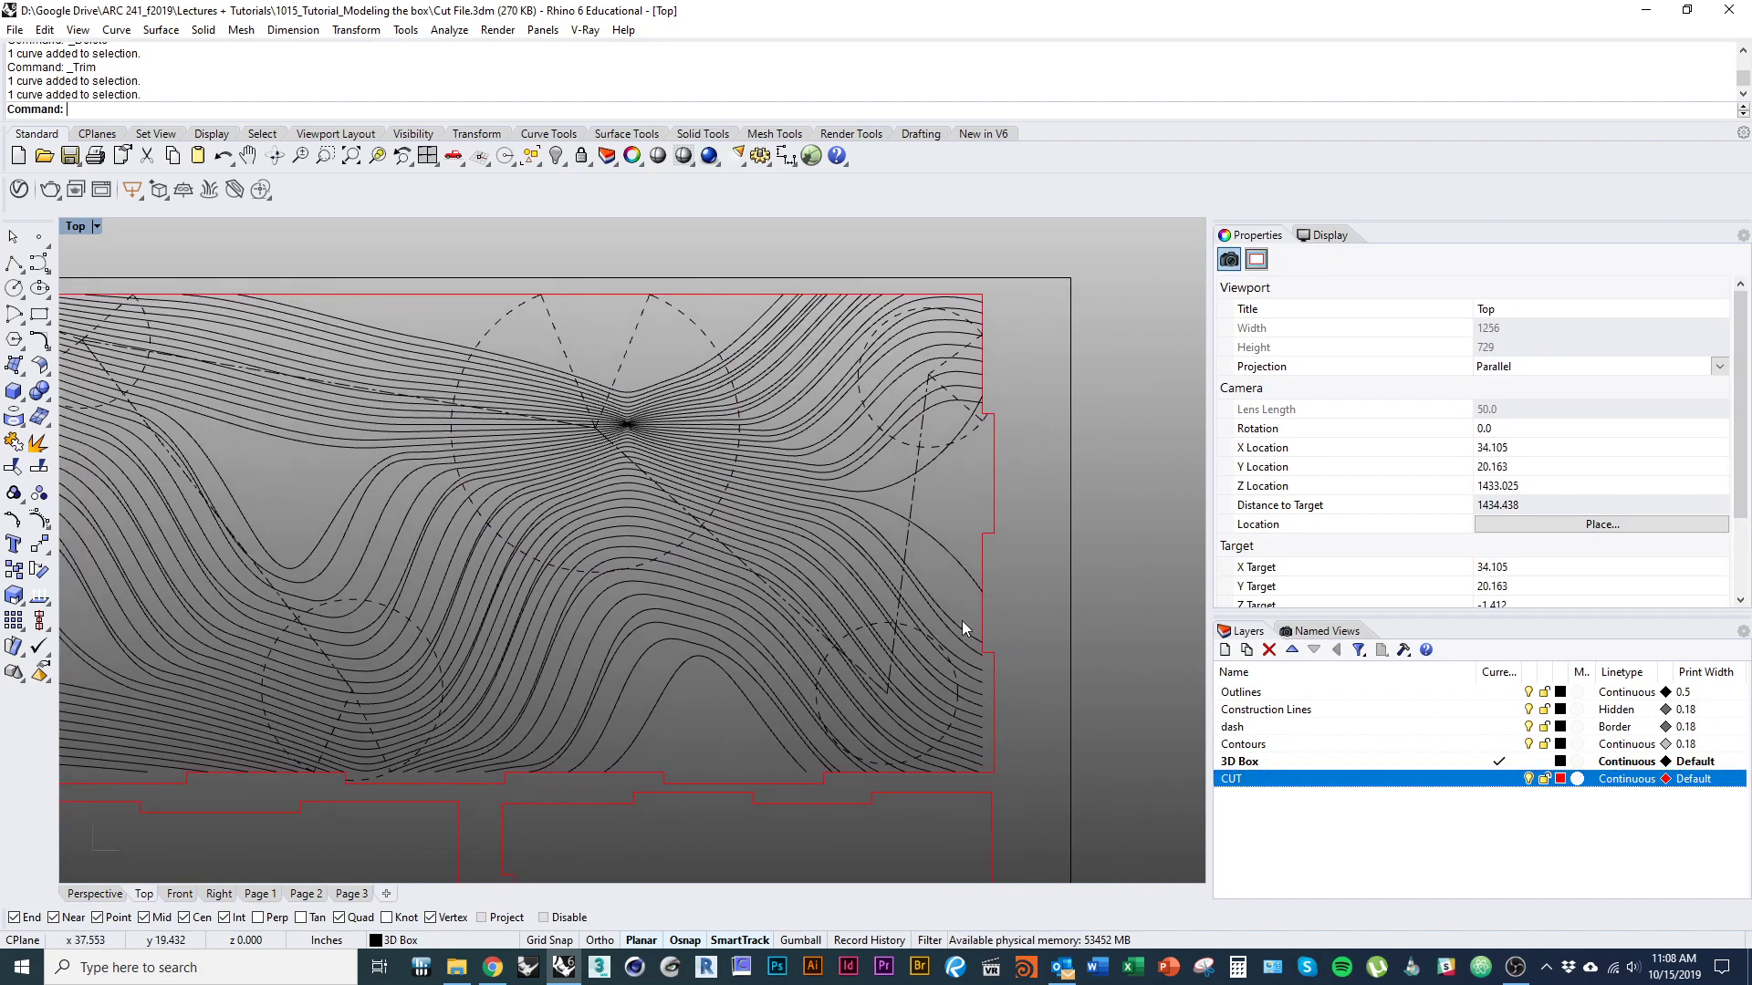
{"action": "right_click_drag", "start_coordinate": [1049, 668], "coordinate": [1040, 655]}
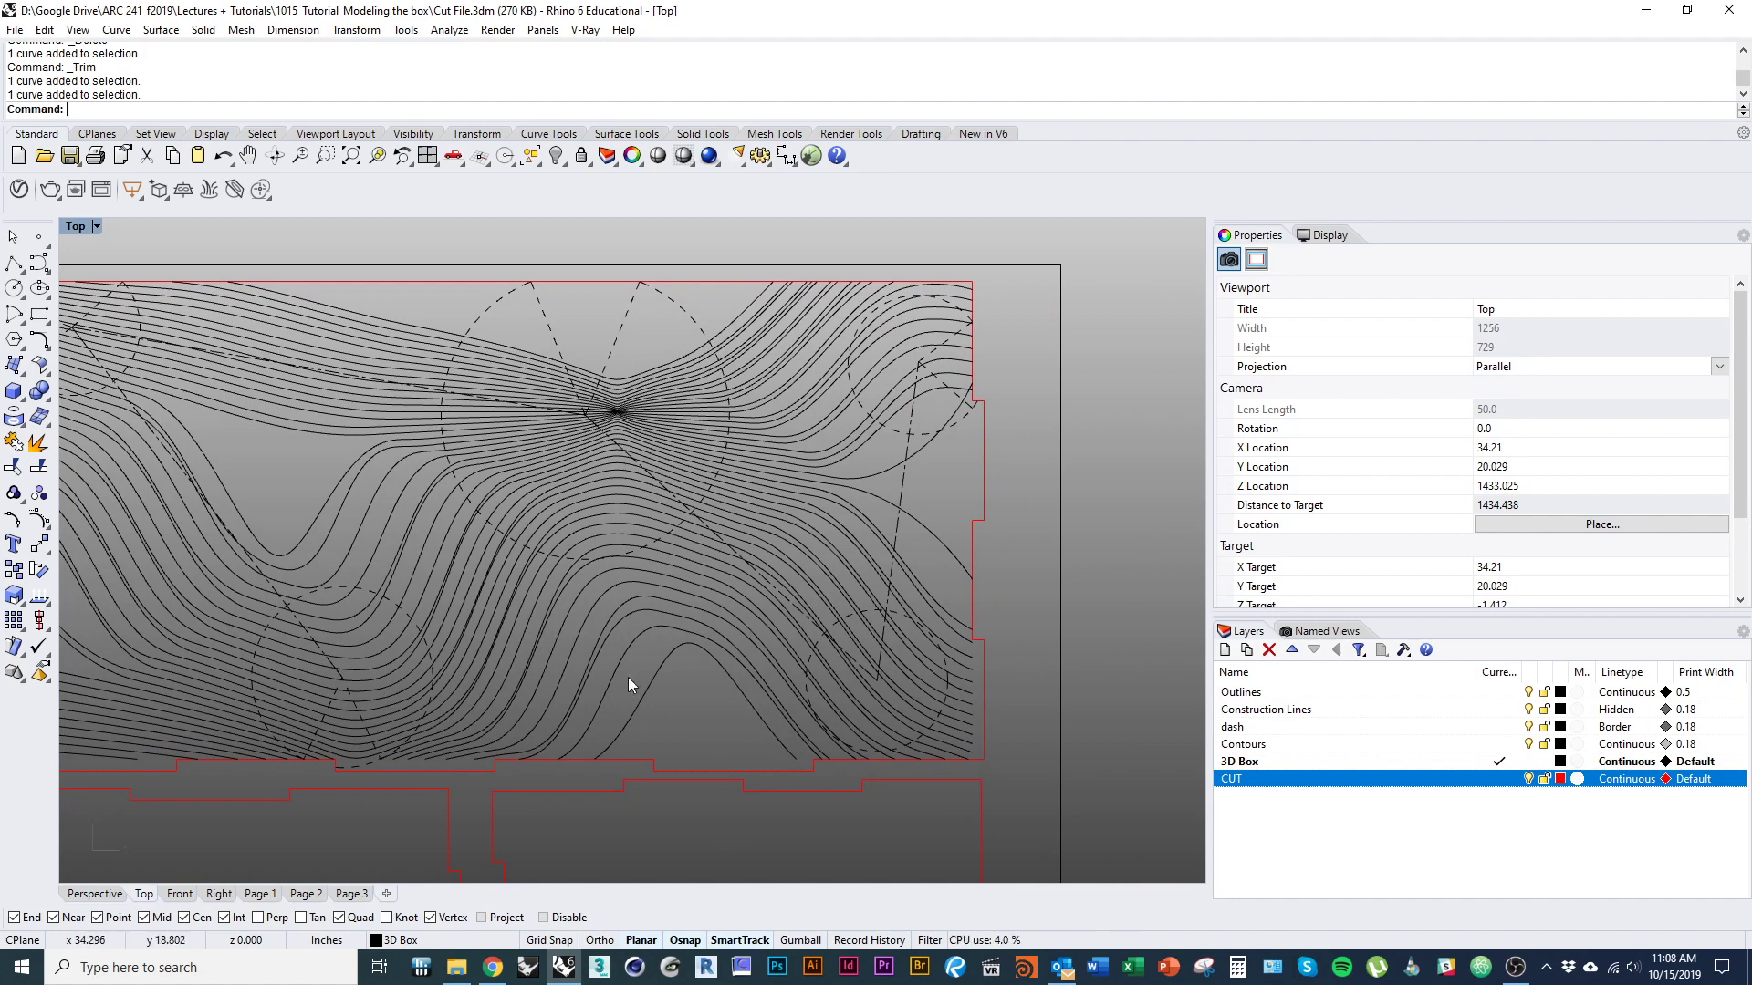
{"action": "right_click_drag", "start_coordinate": [467, 742], "coordinate": [585, 759]}
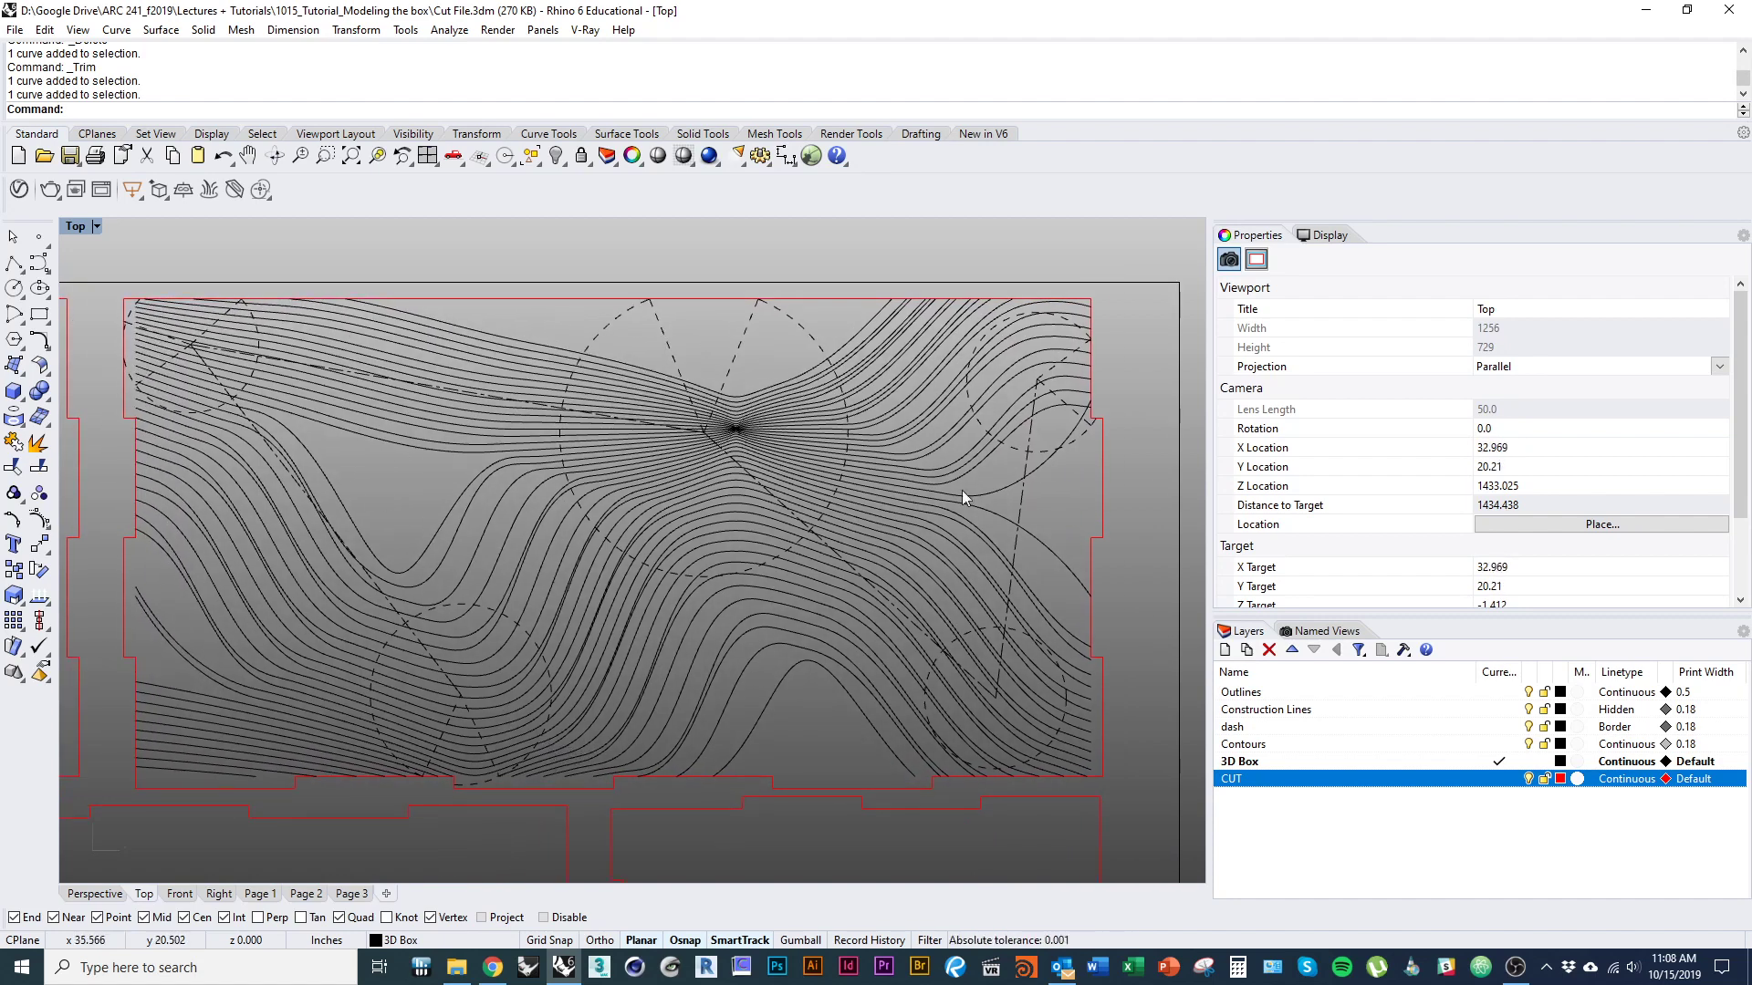
{"action": "right_click_drag", "start_coordinate": [929, 704], "coordinate": [805, 699]}
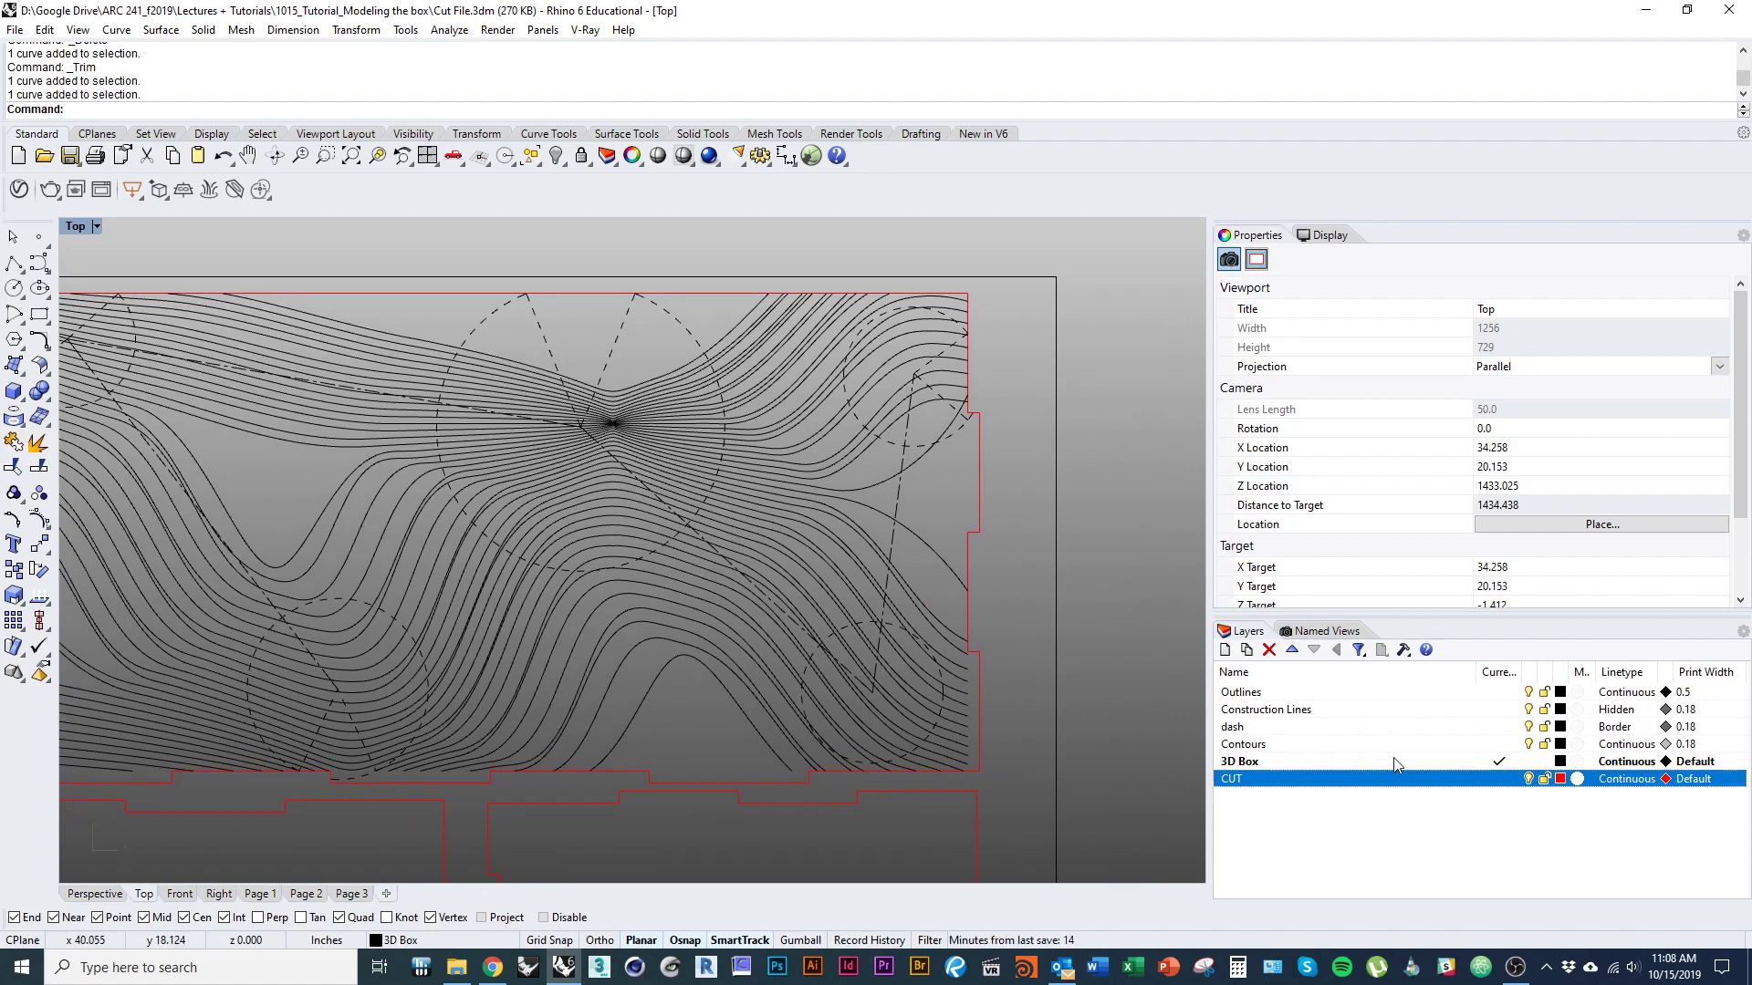
Set the layer colour of Construction Lines, dash and Contours to Cyan.
{"action": "left_click", "coordinate": [1560, 710]}
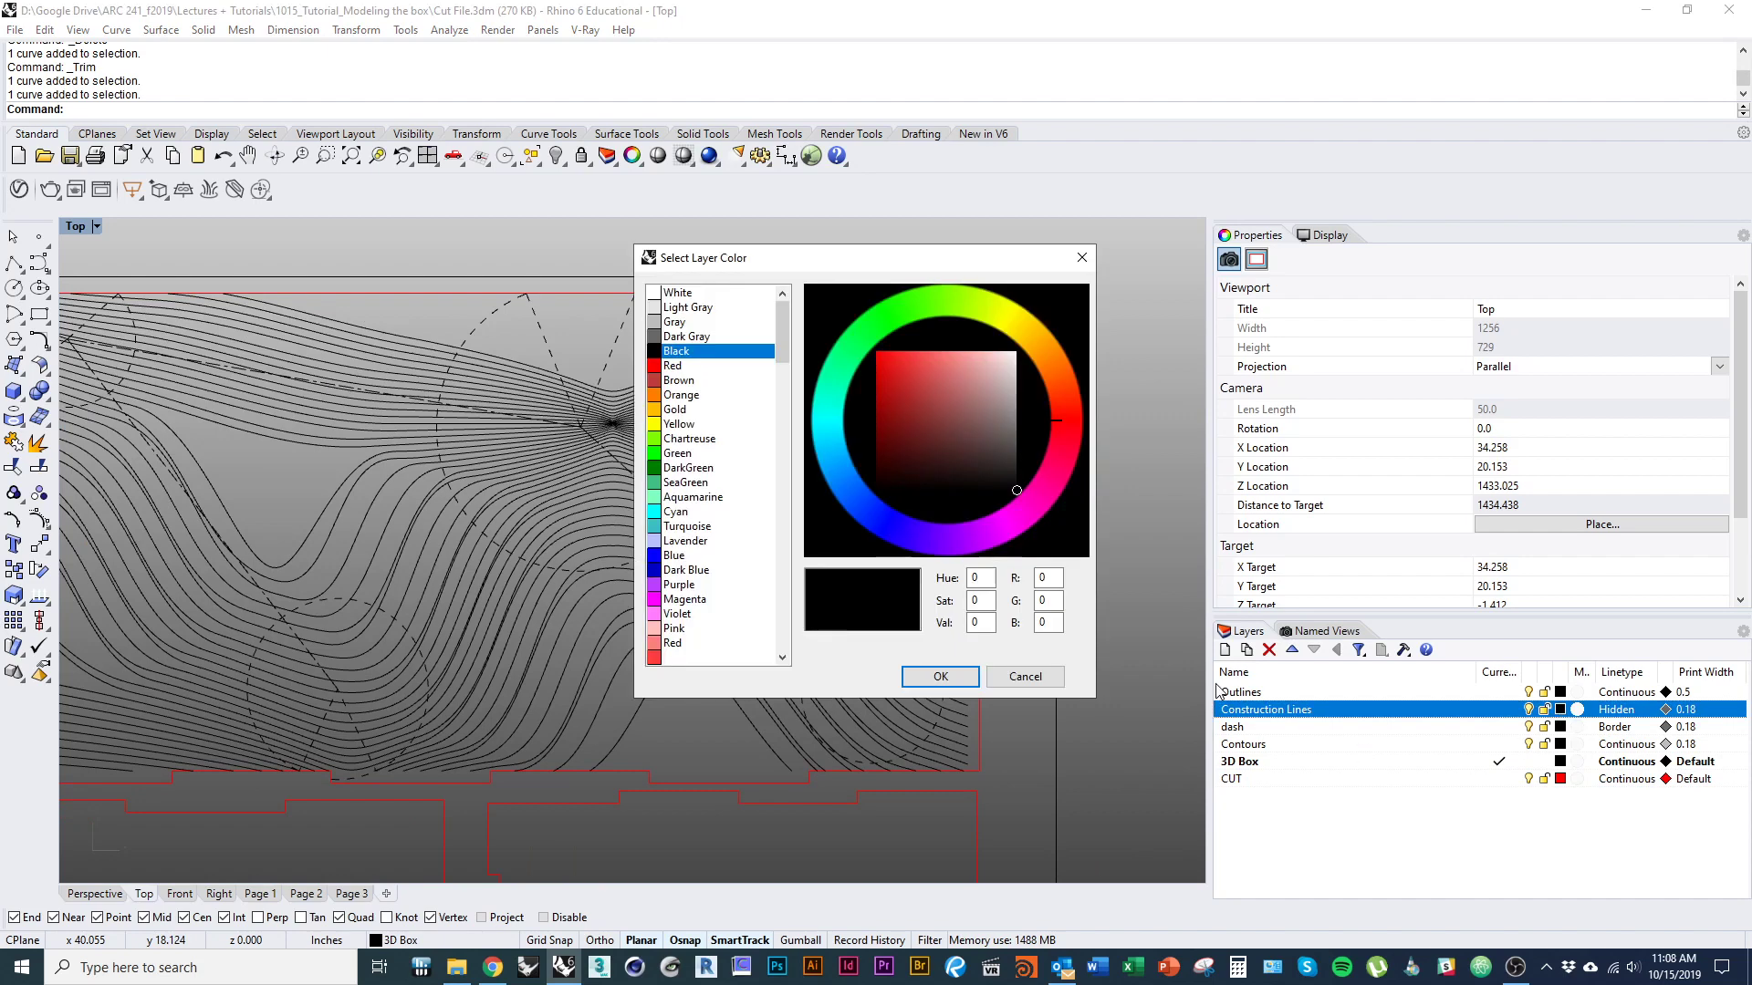
{"action": "left_click", "coordinate": [684, 512]}
{"action": "left_click", "coordinate": [940, 676]}
{"action": "left_click", "coordinate": [1560, 727]}
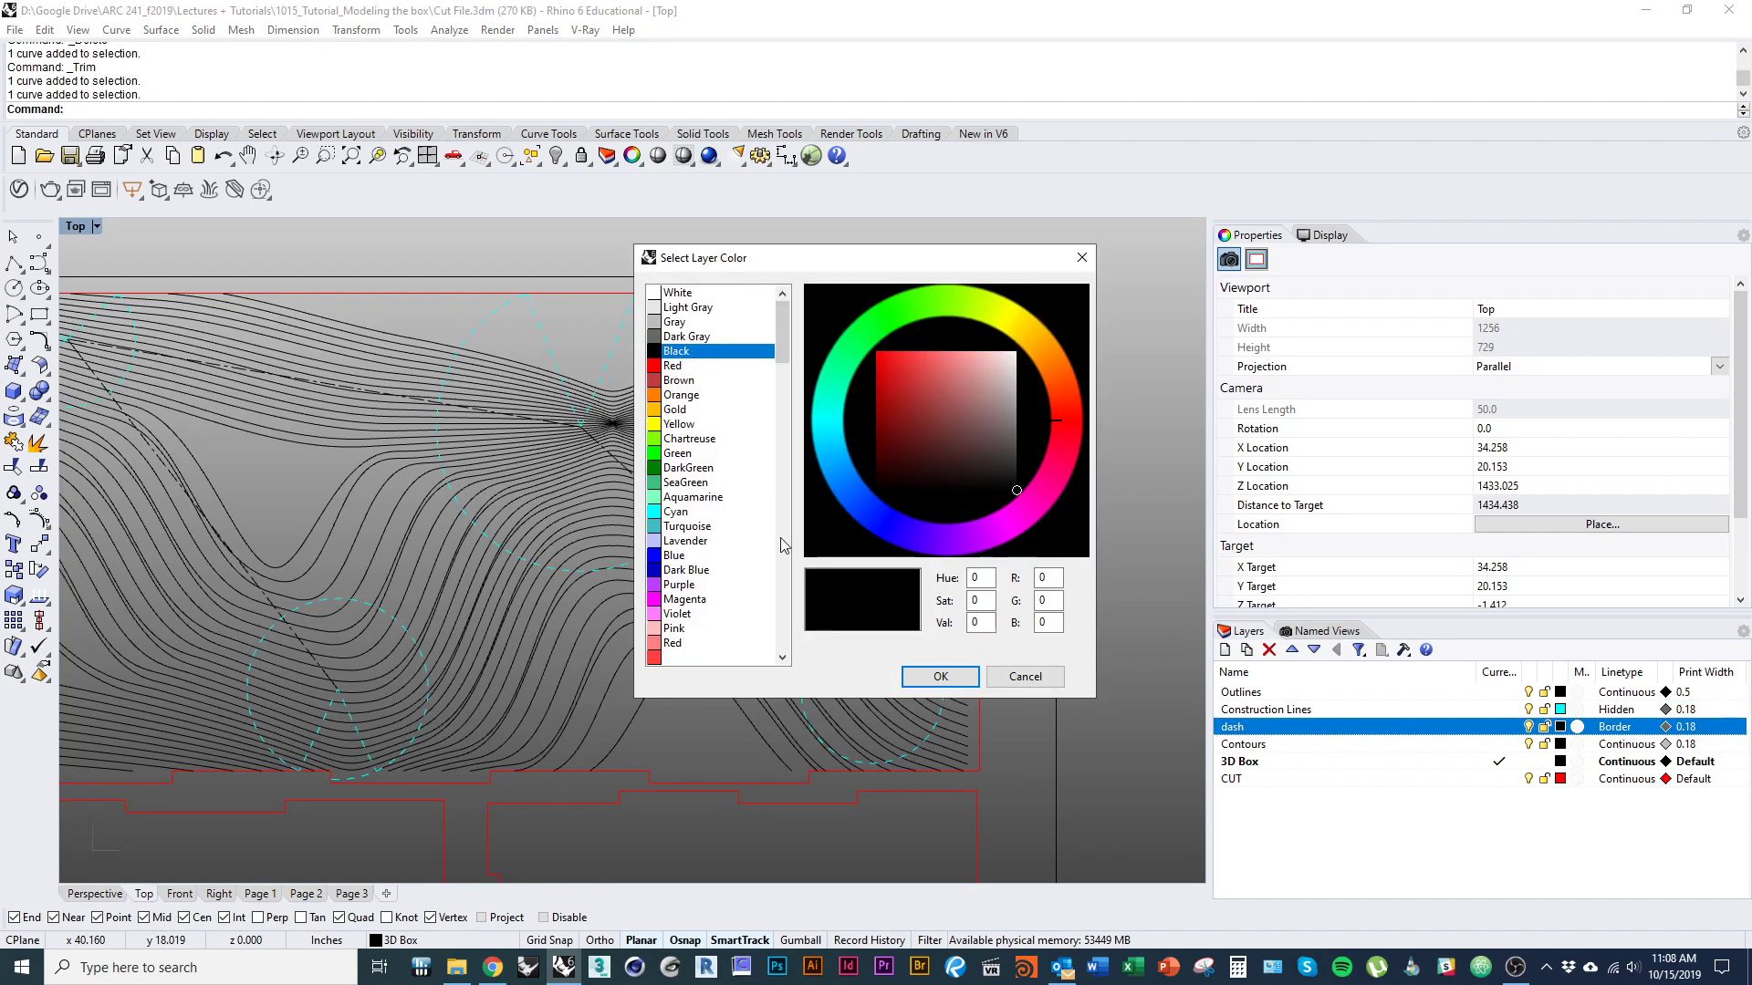
{"action": "left_click", "coordinate": [684, 511]}
{"action": "left_click", "coordinate": [935, 676]}
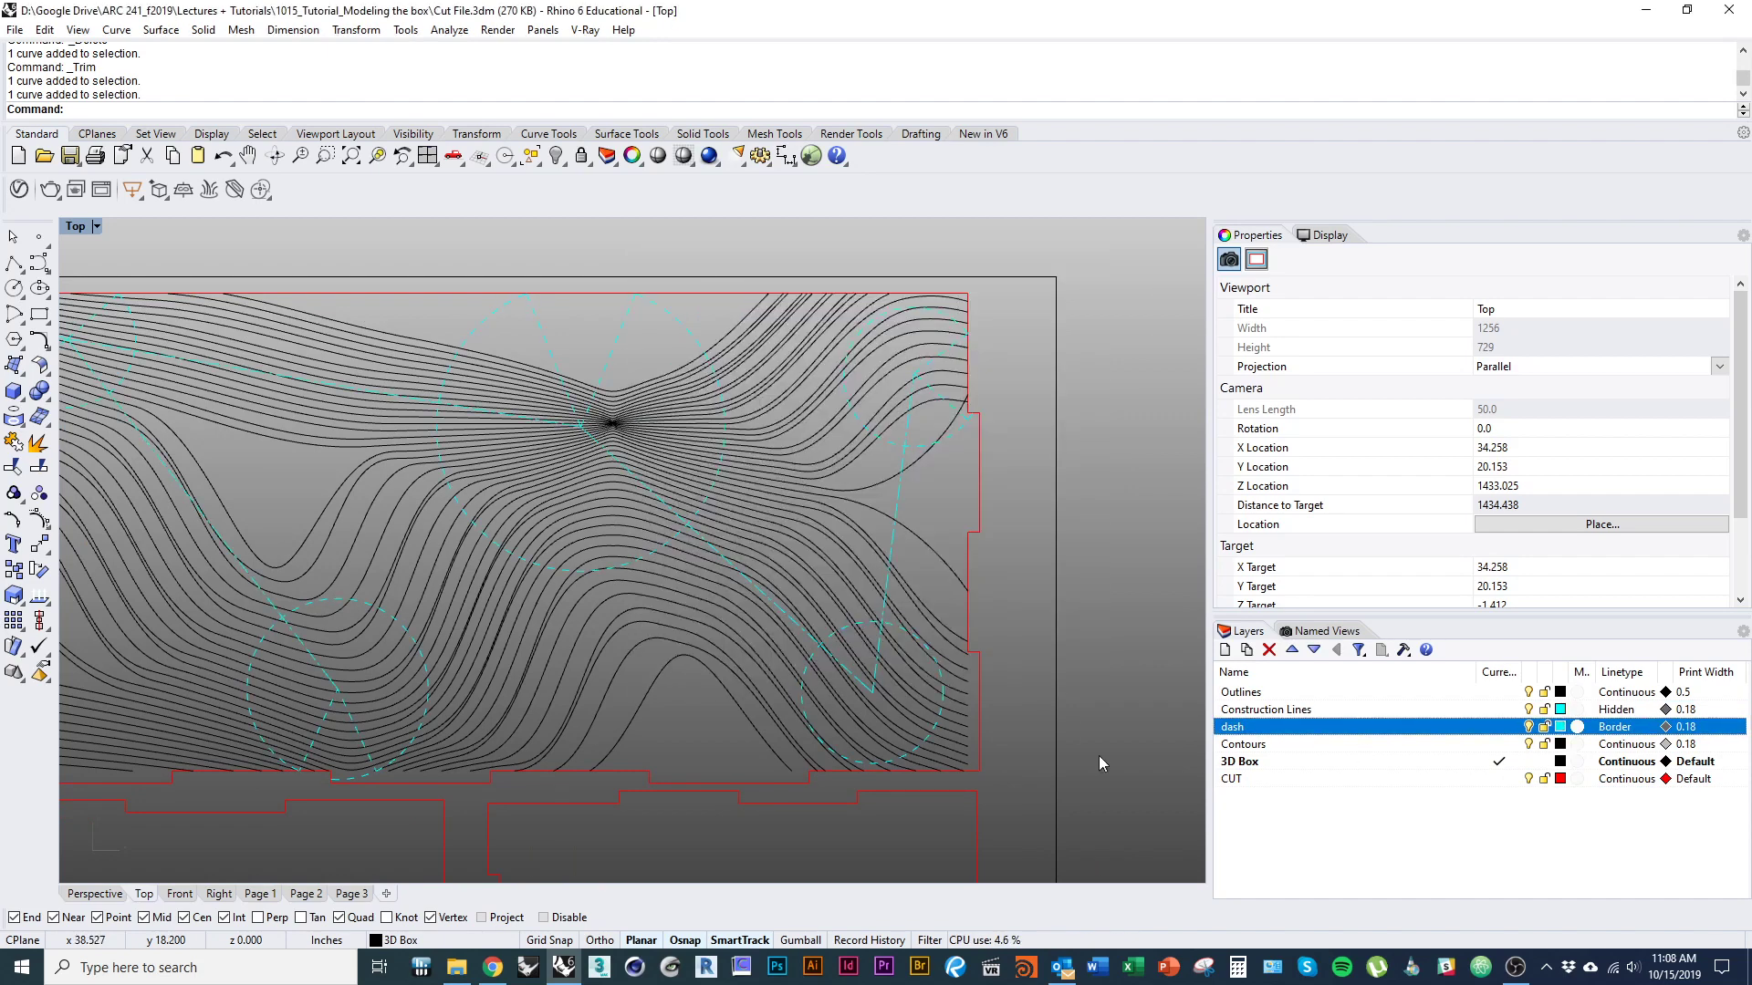
{"action": "left_click", "coordinate": [1560, 744]}
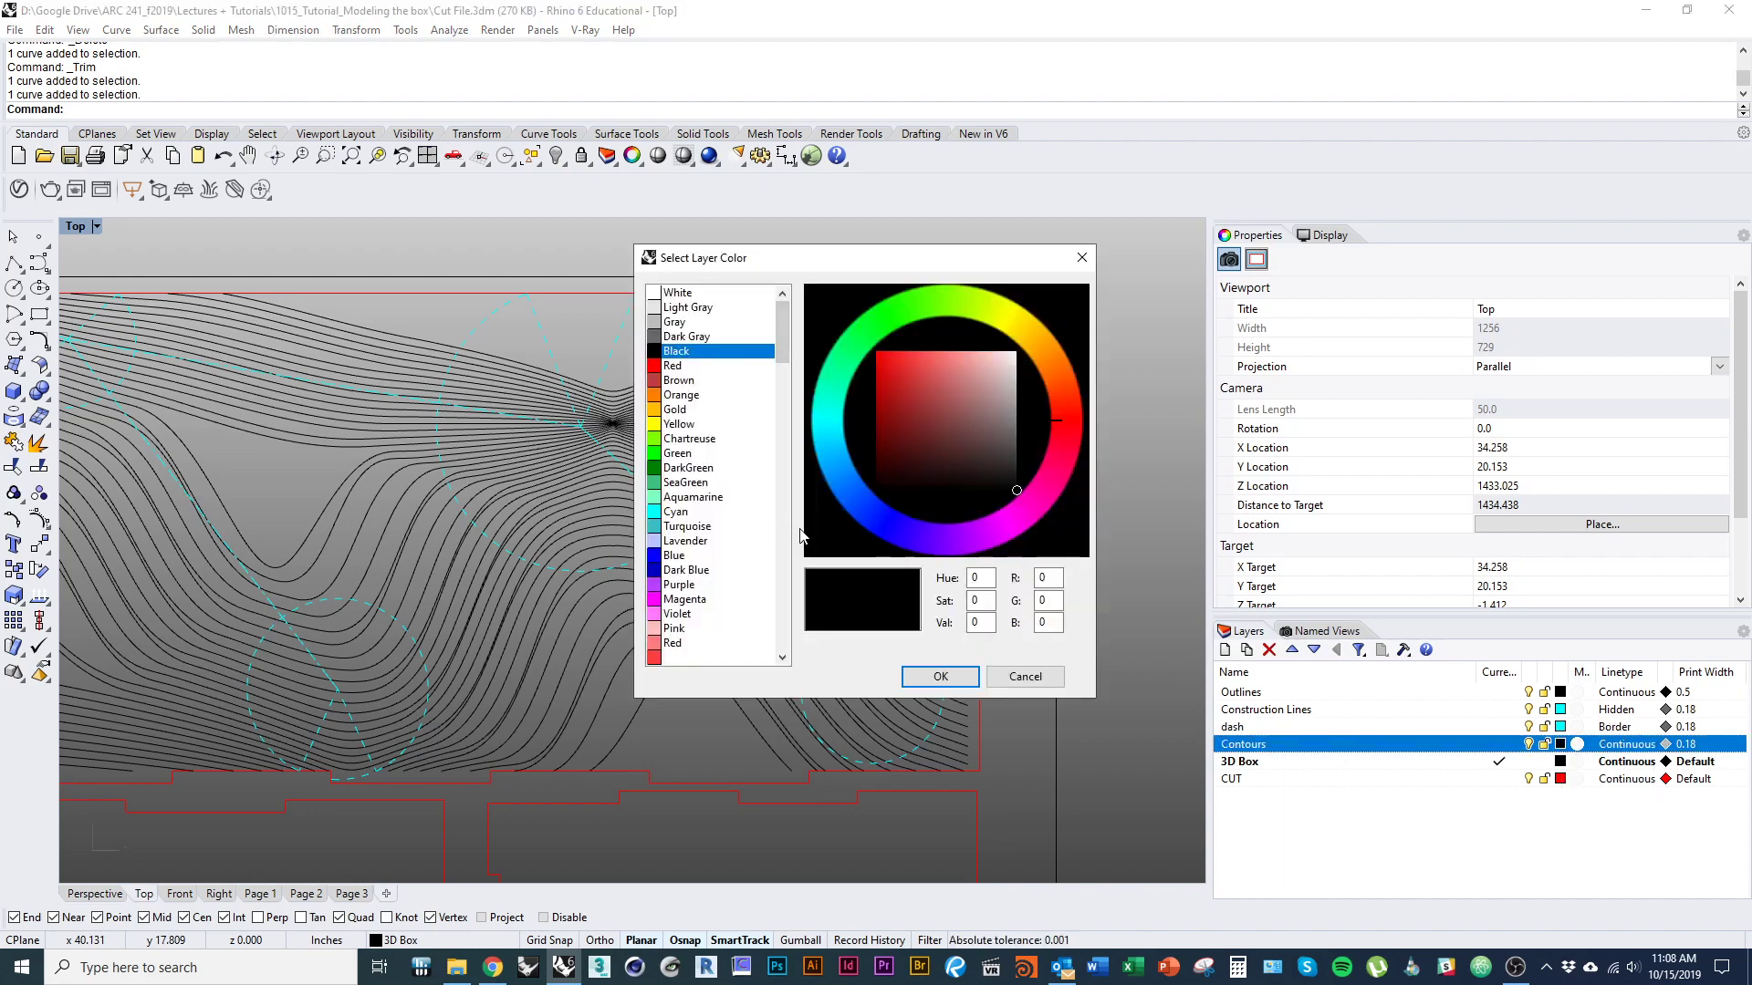
{"action": "left_click", "coordinate": [684, 511]}
{"action": "left_click", "coordinate": [938, 676]}
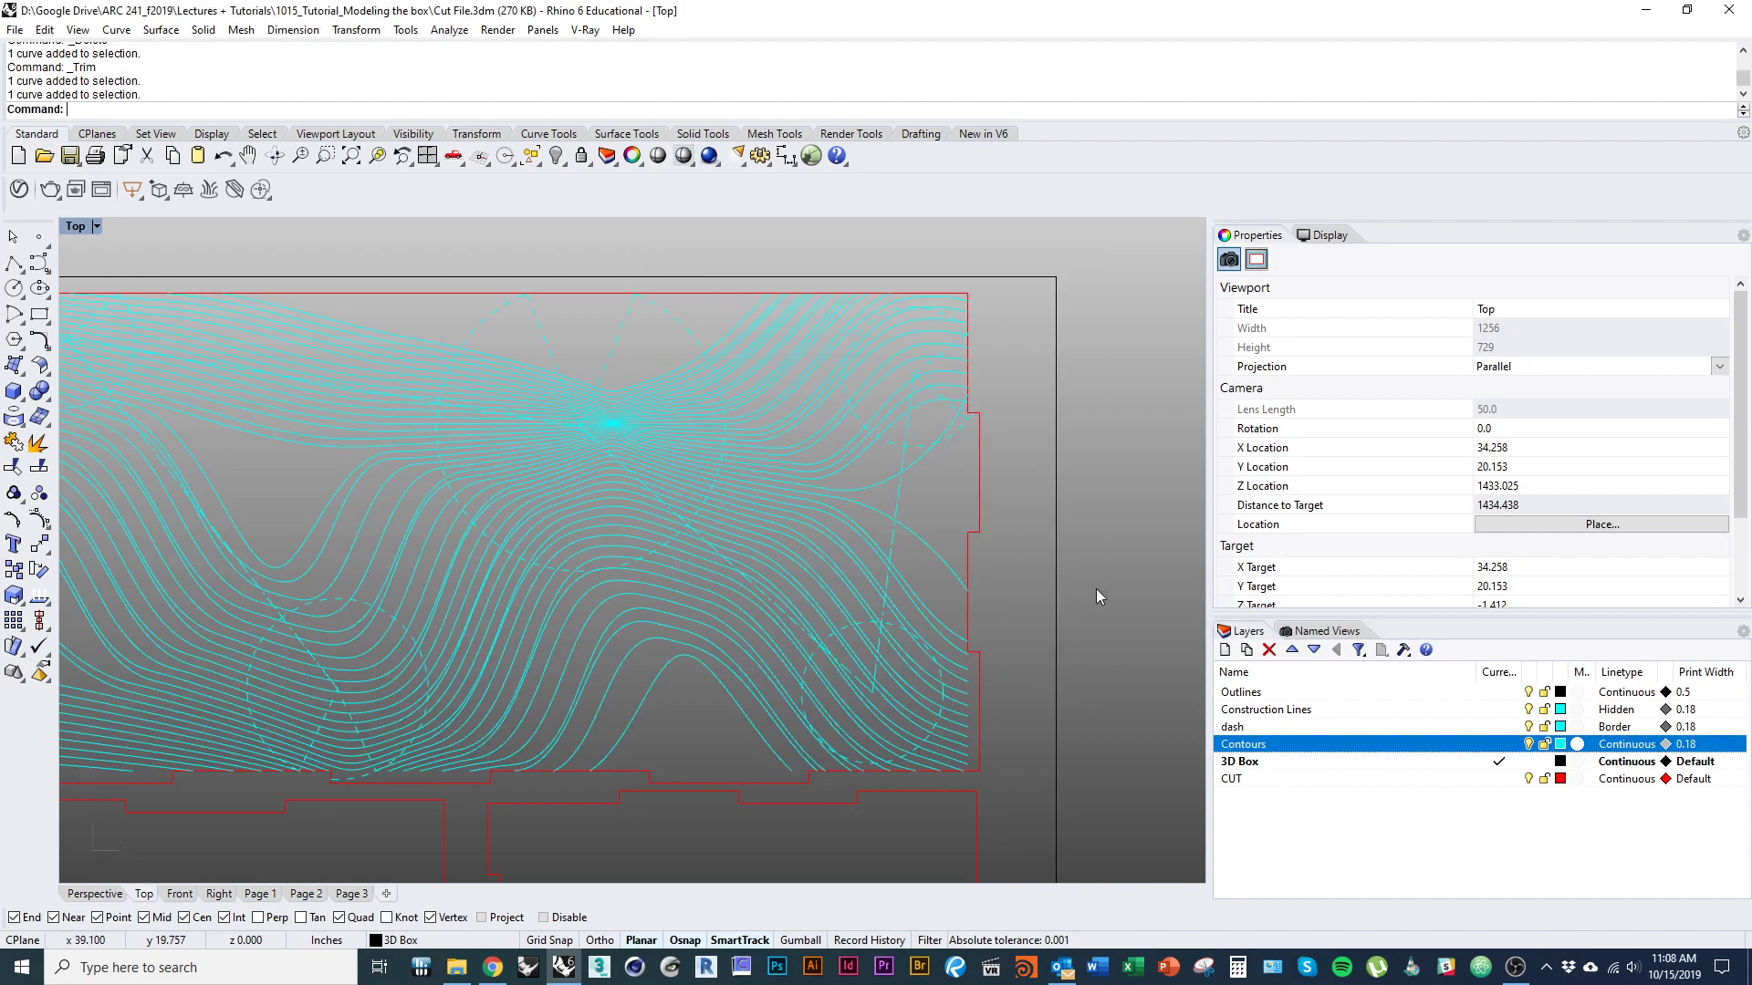
Review the recoloured contour drawings on both panels, the lower edge of the upper-right panel and the whole nested sheet.
{"action": "scroll", "coordinate": [821, 633], "scroll_direction": "down", "scroll_amount": 3}
{"action": "scroll", "coordinate": [457, 613], "scroll_direction": "up", "scroll_amount": 3}
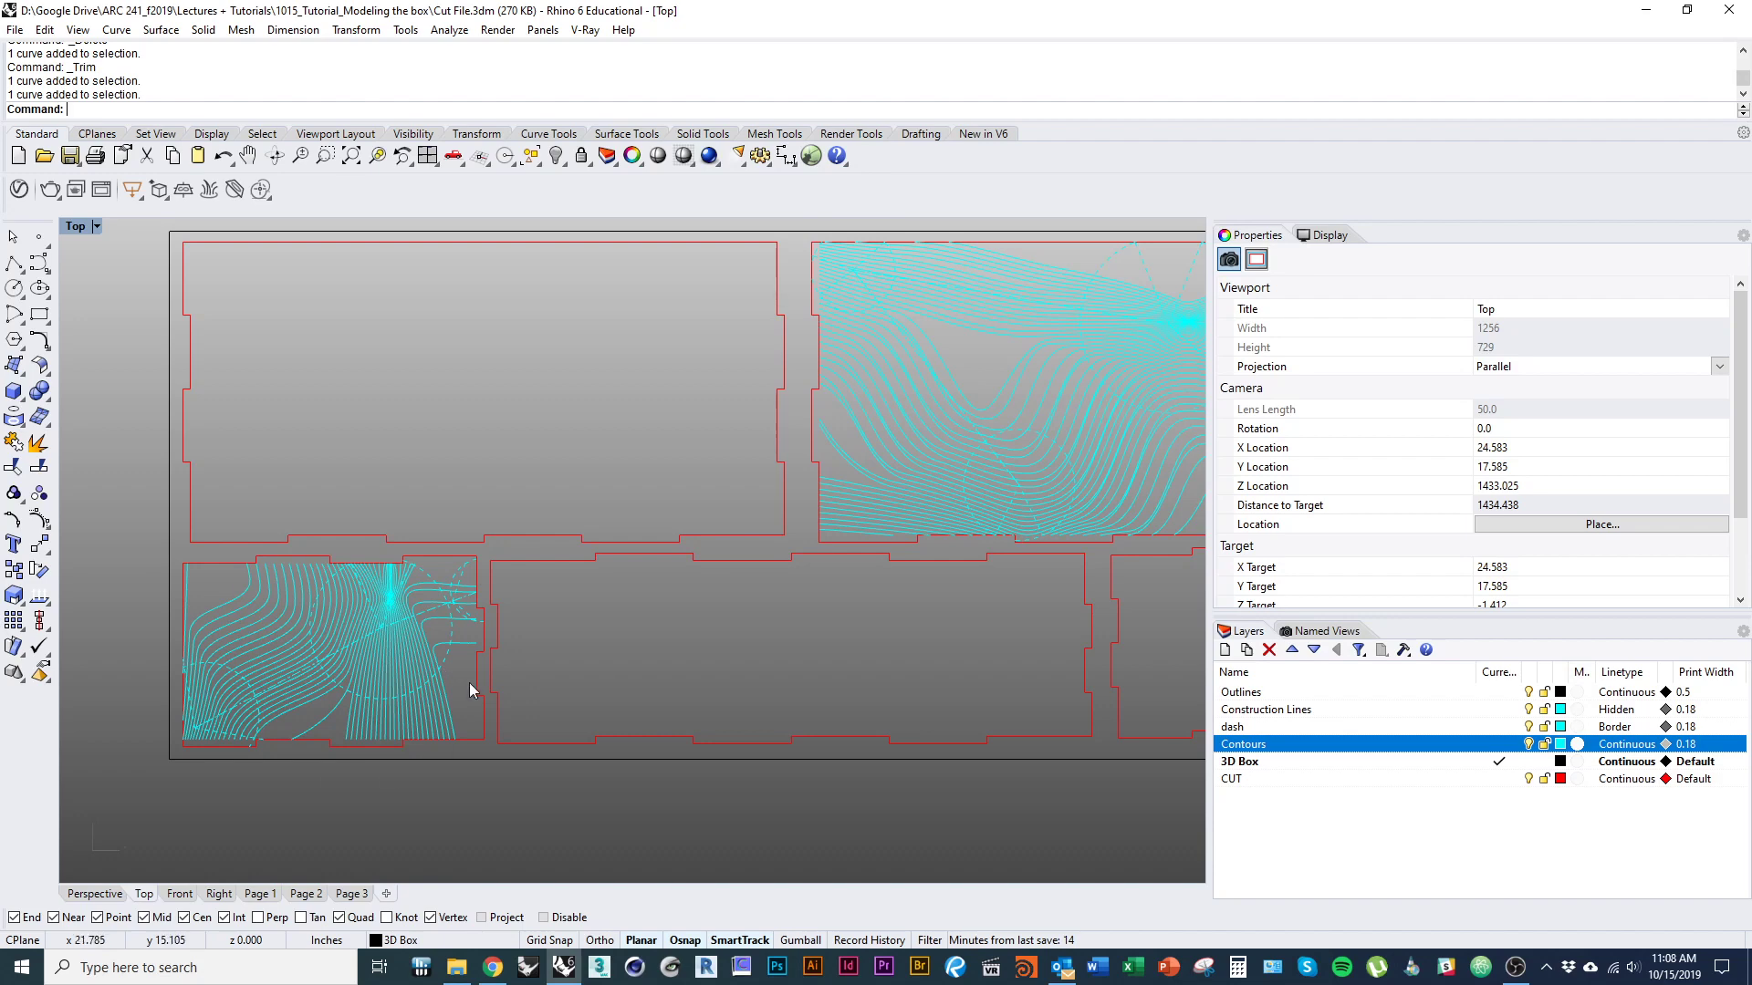
{"action": "right_click_drag", "start_coordinate": [632, 659], "coordinate": [505, 711]}
{"action": "right_click_drag", "start_coordinate": [833, 637], "coordinate": [535, 718]}
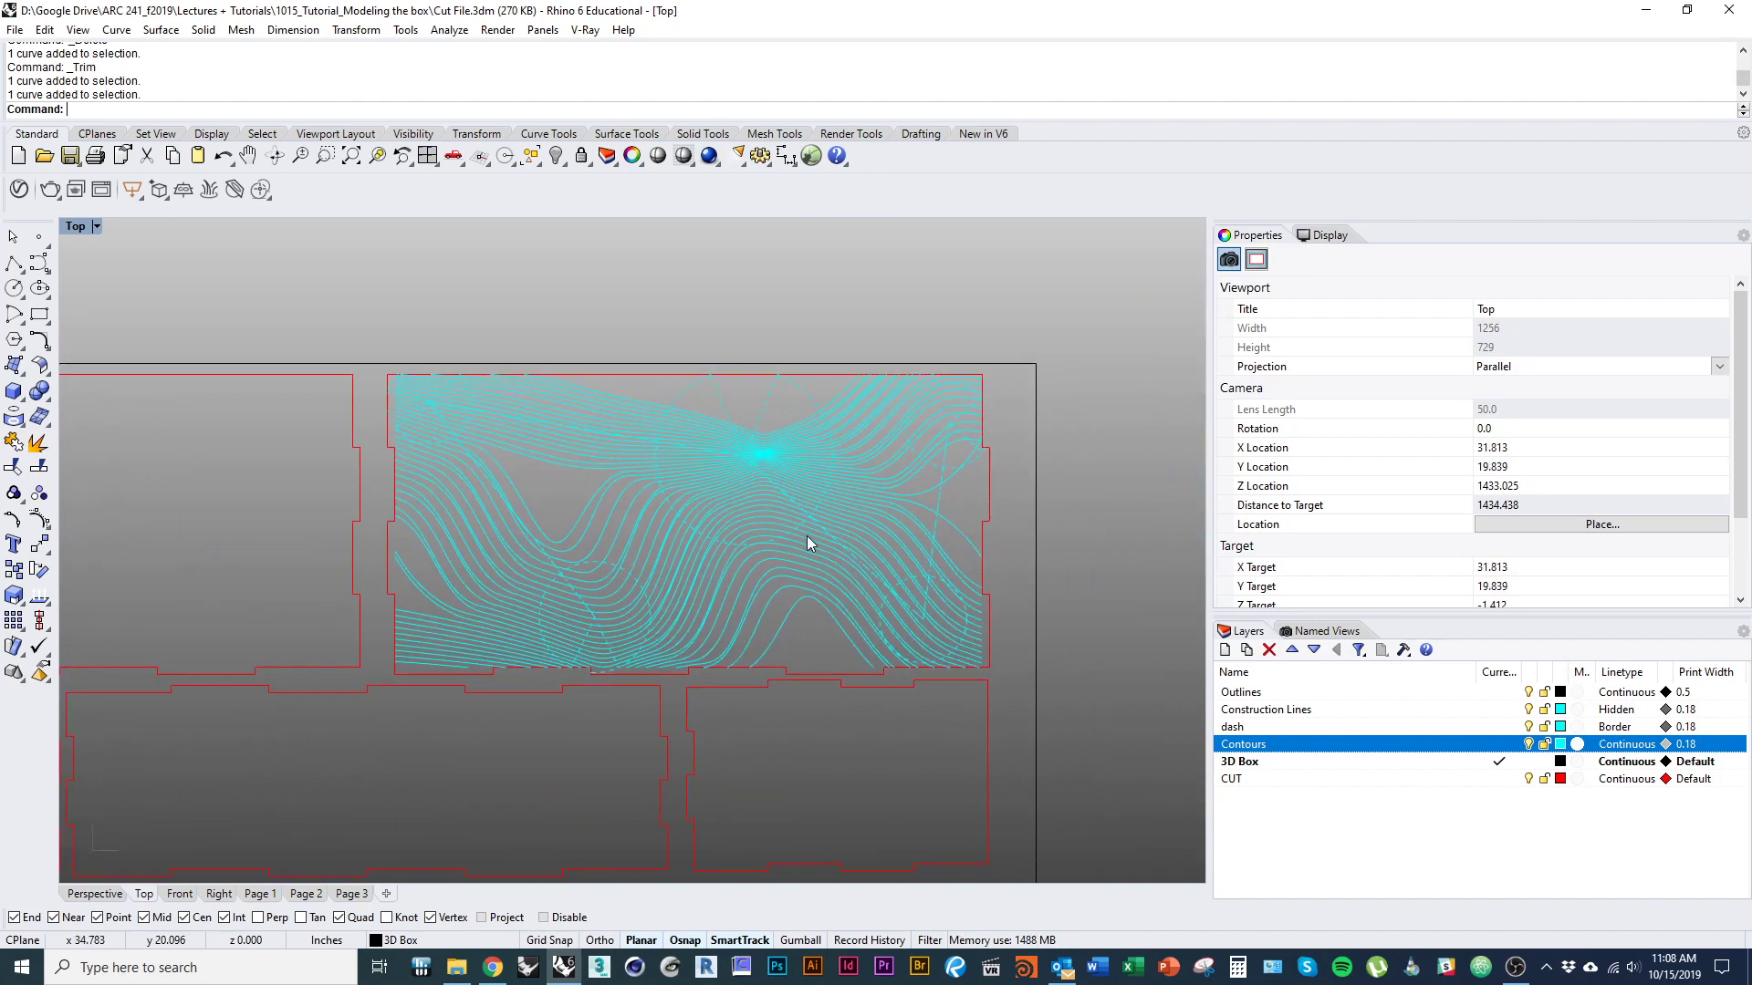
{"action": "scroll", "coordinate": [676, 587], "scroll_direction": "up", "scroll_amount": 4}
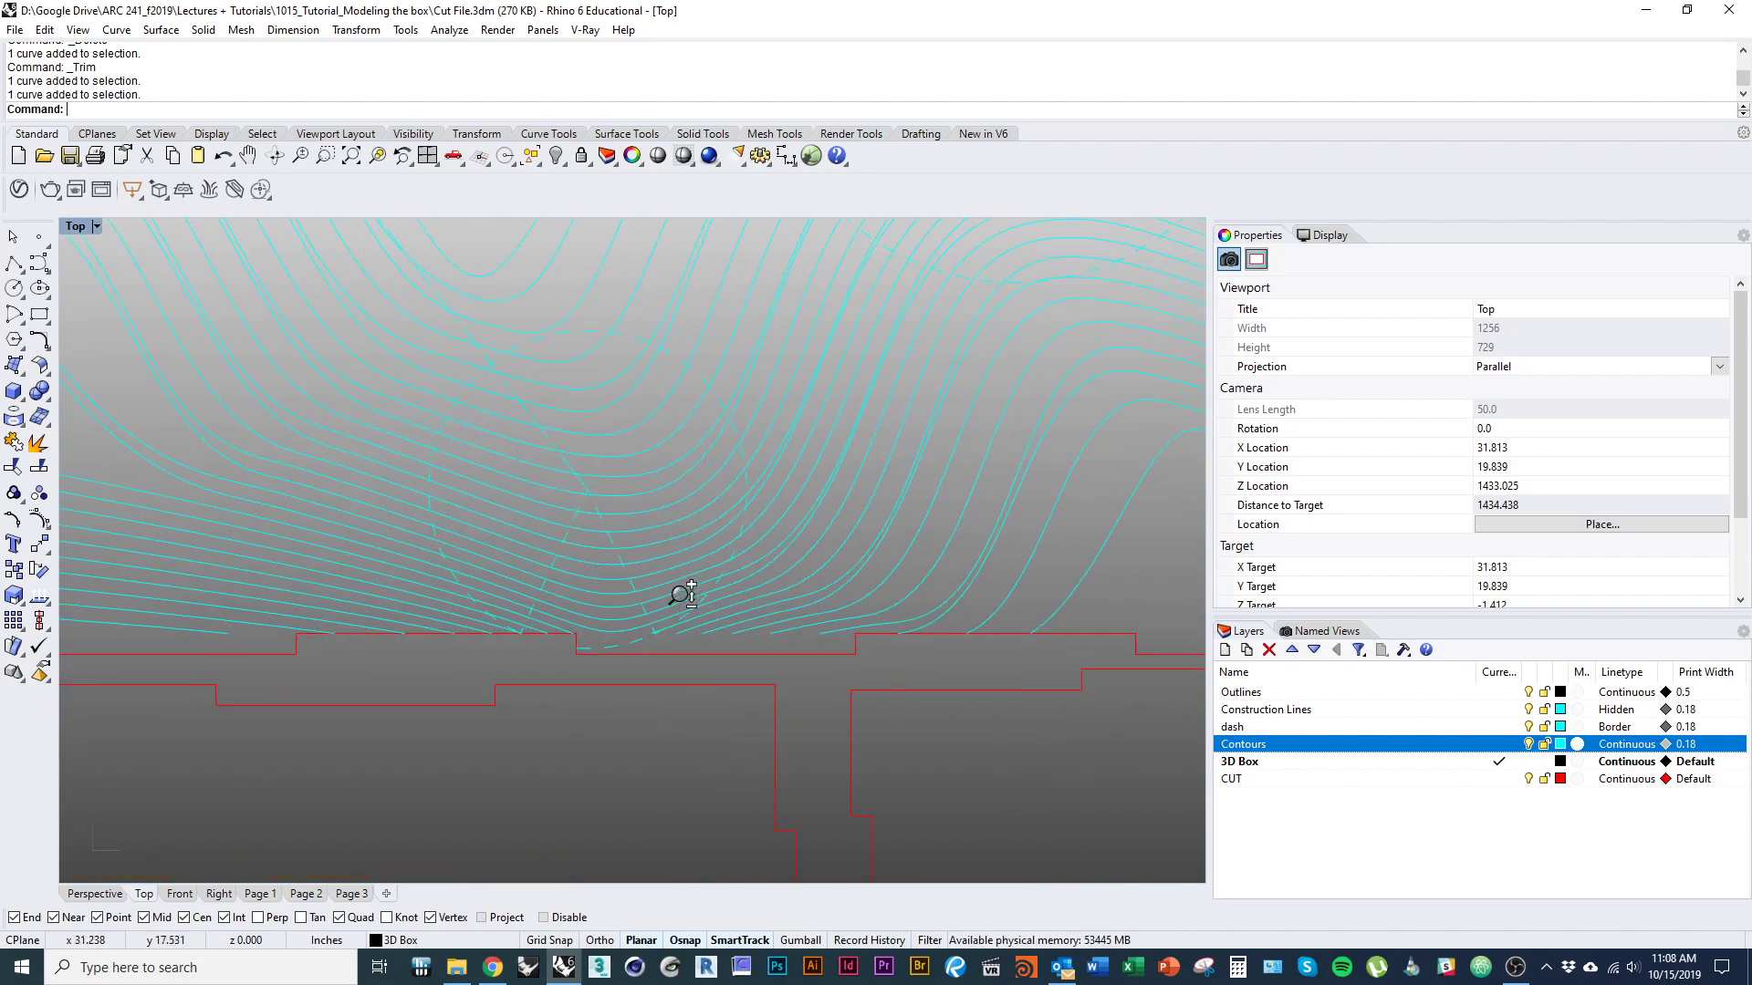
{"action": "scroll", "coordinate": [676, 696], "scroll_direction": "down", "scroll_amount": 5}
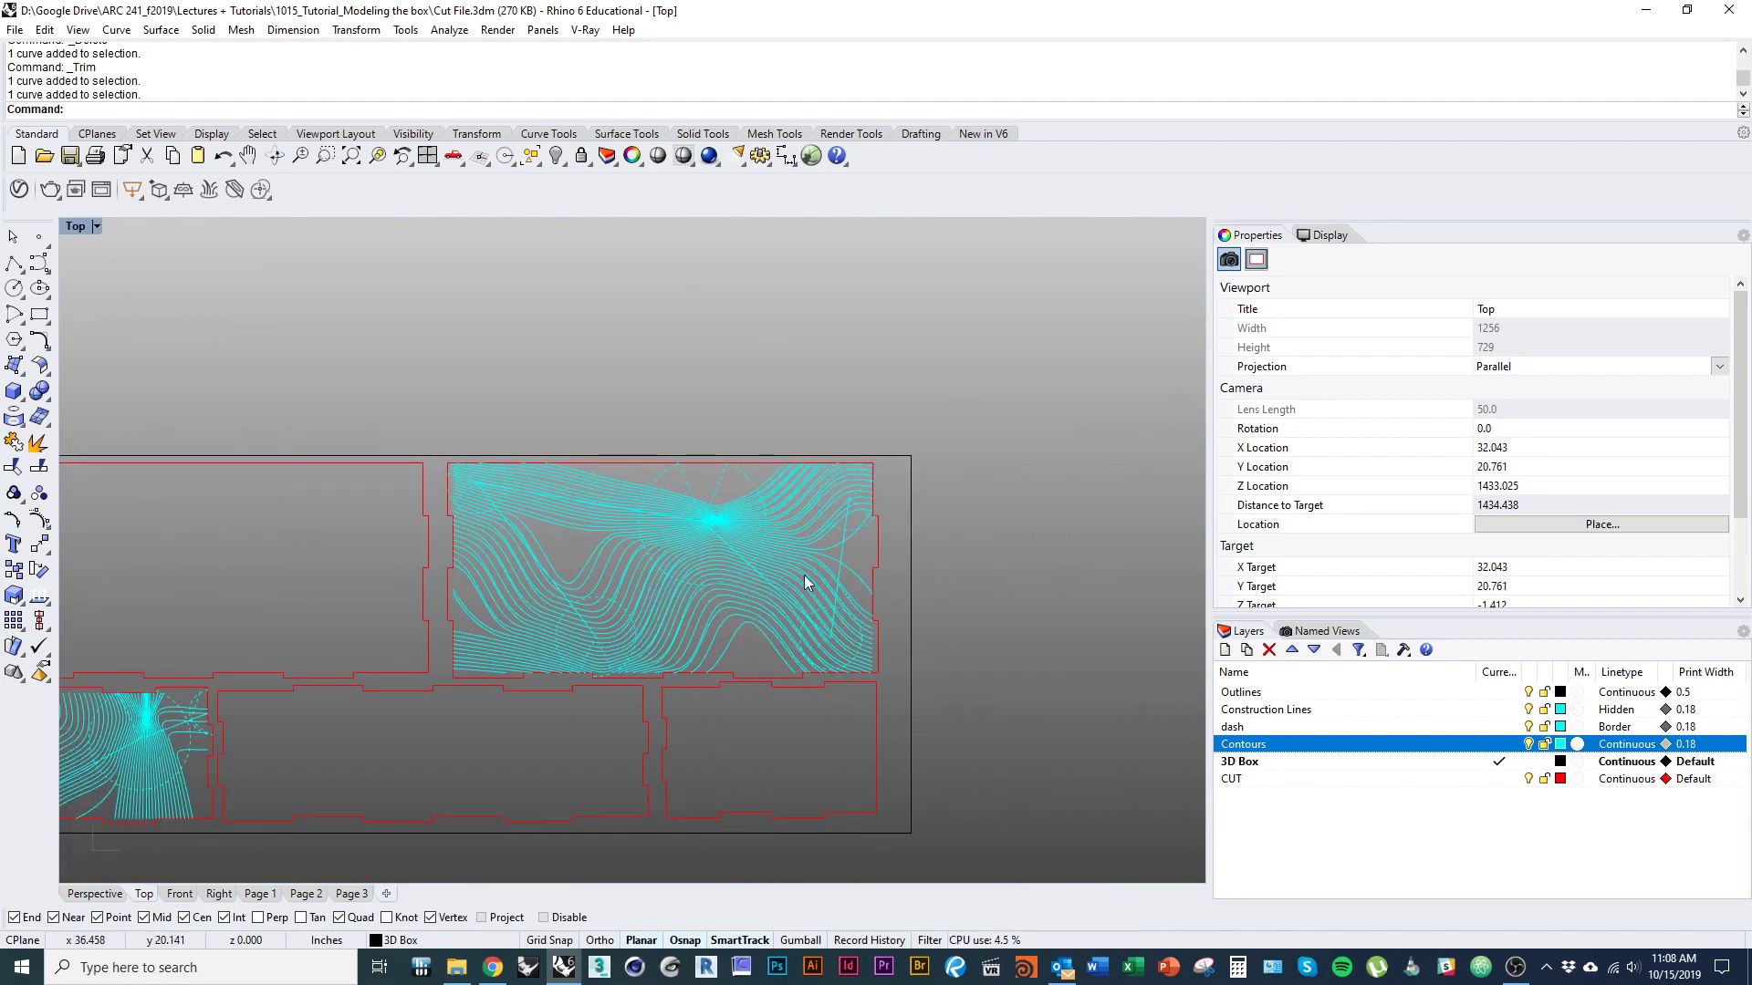
{"action": "scroll", "coordinate": [588, 515], "scroll_direction": "up", "scroll_amount": 2}
{"action": "right_click_drag", "start_coordinate": [606, 636], "coordinate": [765, 507]}
{"action": "scroll", "coordinate": [759, 504], "scroll_direction": "down", "scroll_amount": 4}
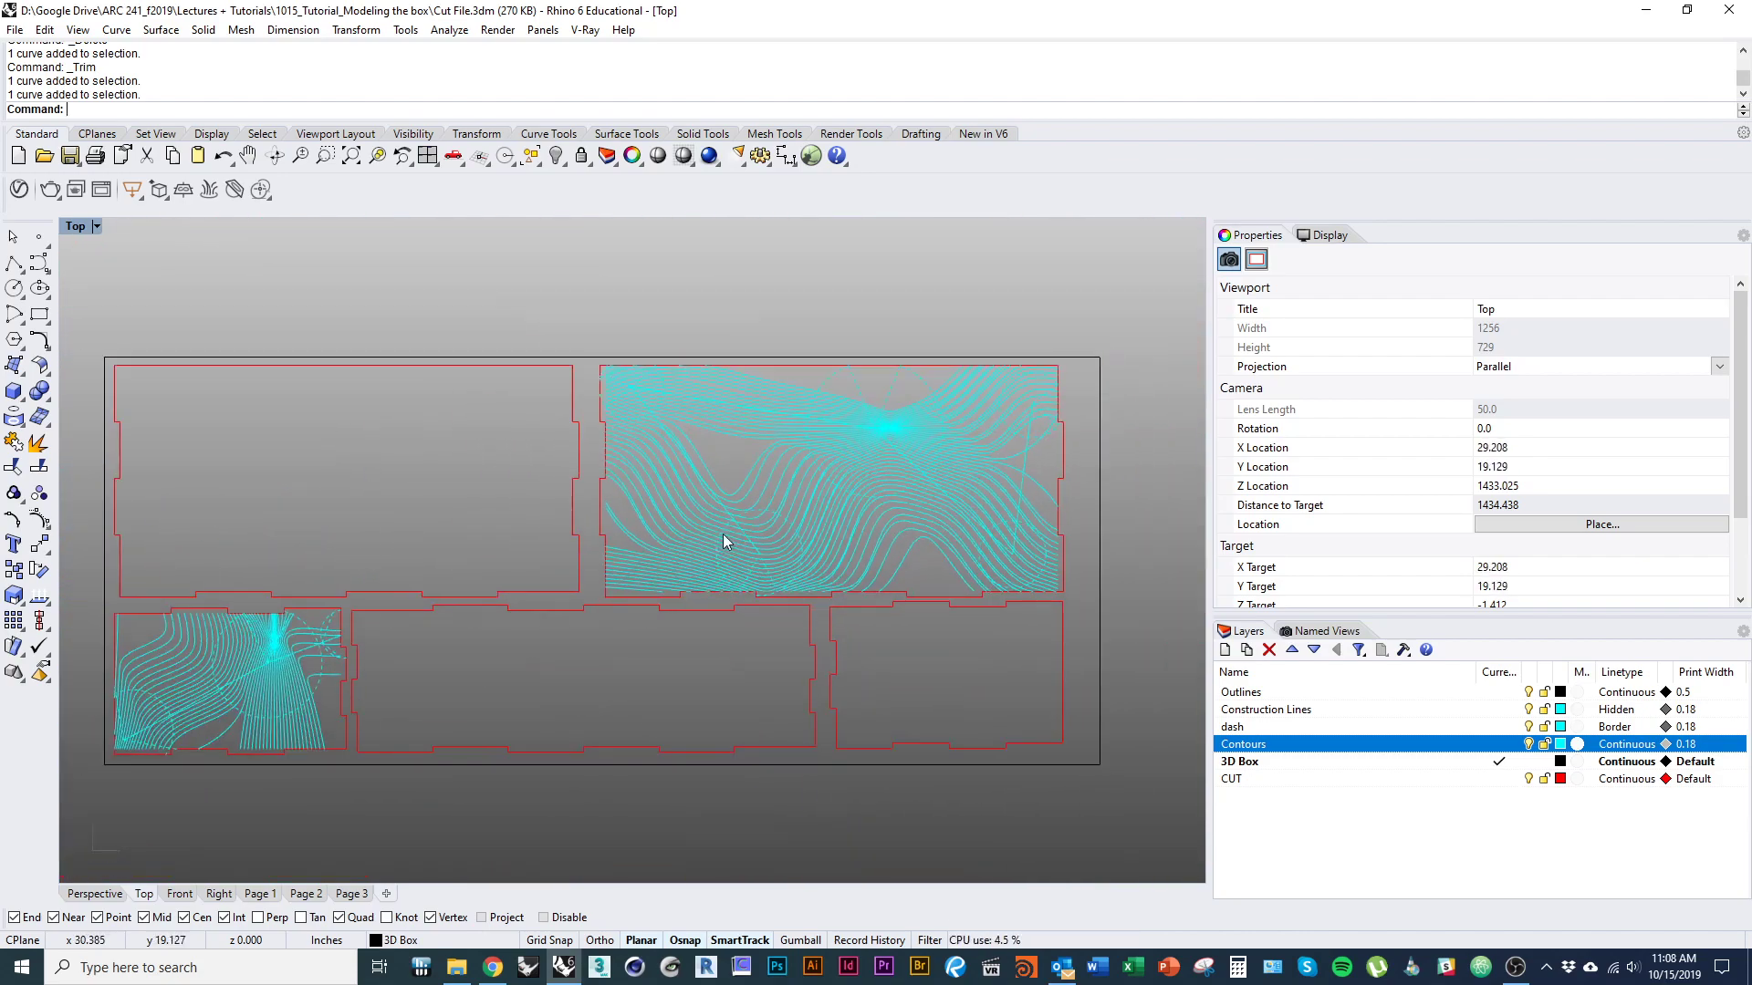
{"action": "mouse_move", "coordinate": [775, 572]}
{"action": "right_mouse_down"}
{"action": "mouse_move", "coordinate": [696, 582]}
{"action": "mouse_move", "coordinate": [753, 553]}
{"action": "right_mouse_up"}
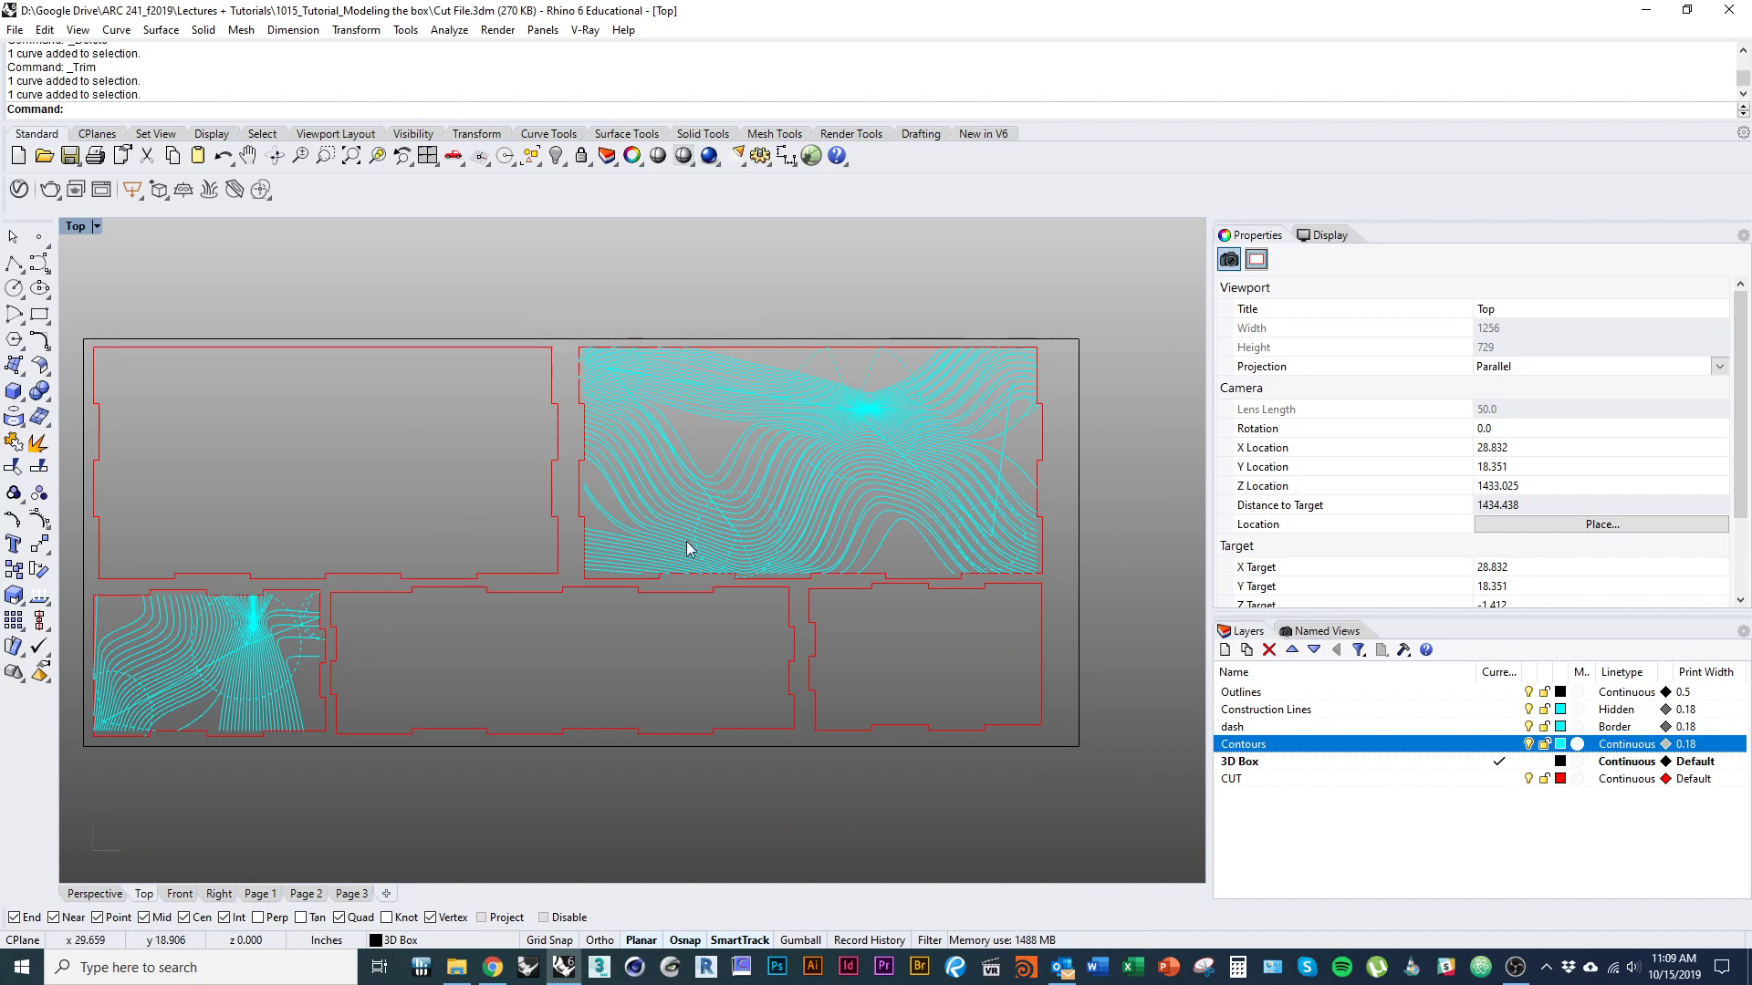
{"action": "right_click_drag", "start_coordinate": [577, 712], "coordinate": [719, 691]}
{"action": "scroll", "coordinate": [638, 648], "scroll_direction": "down", "scroll_amount": 5}
{"action": "key", "text": "alt+Tab"}
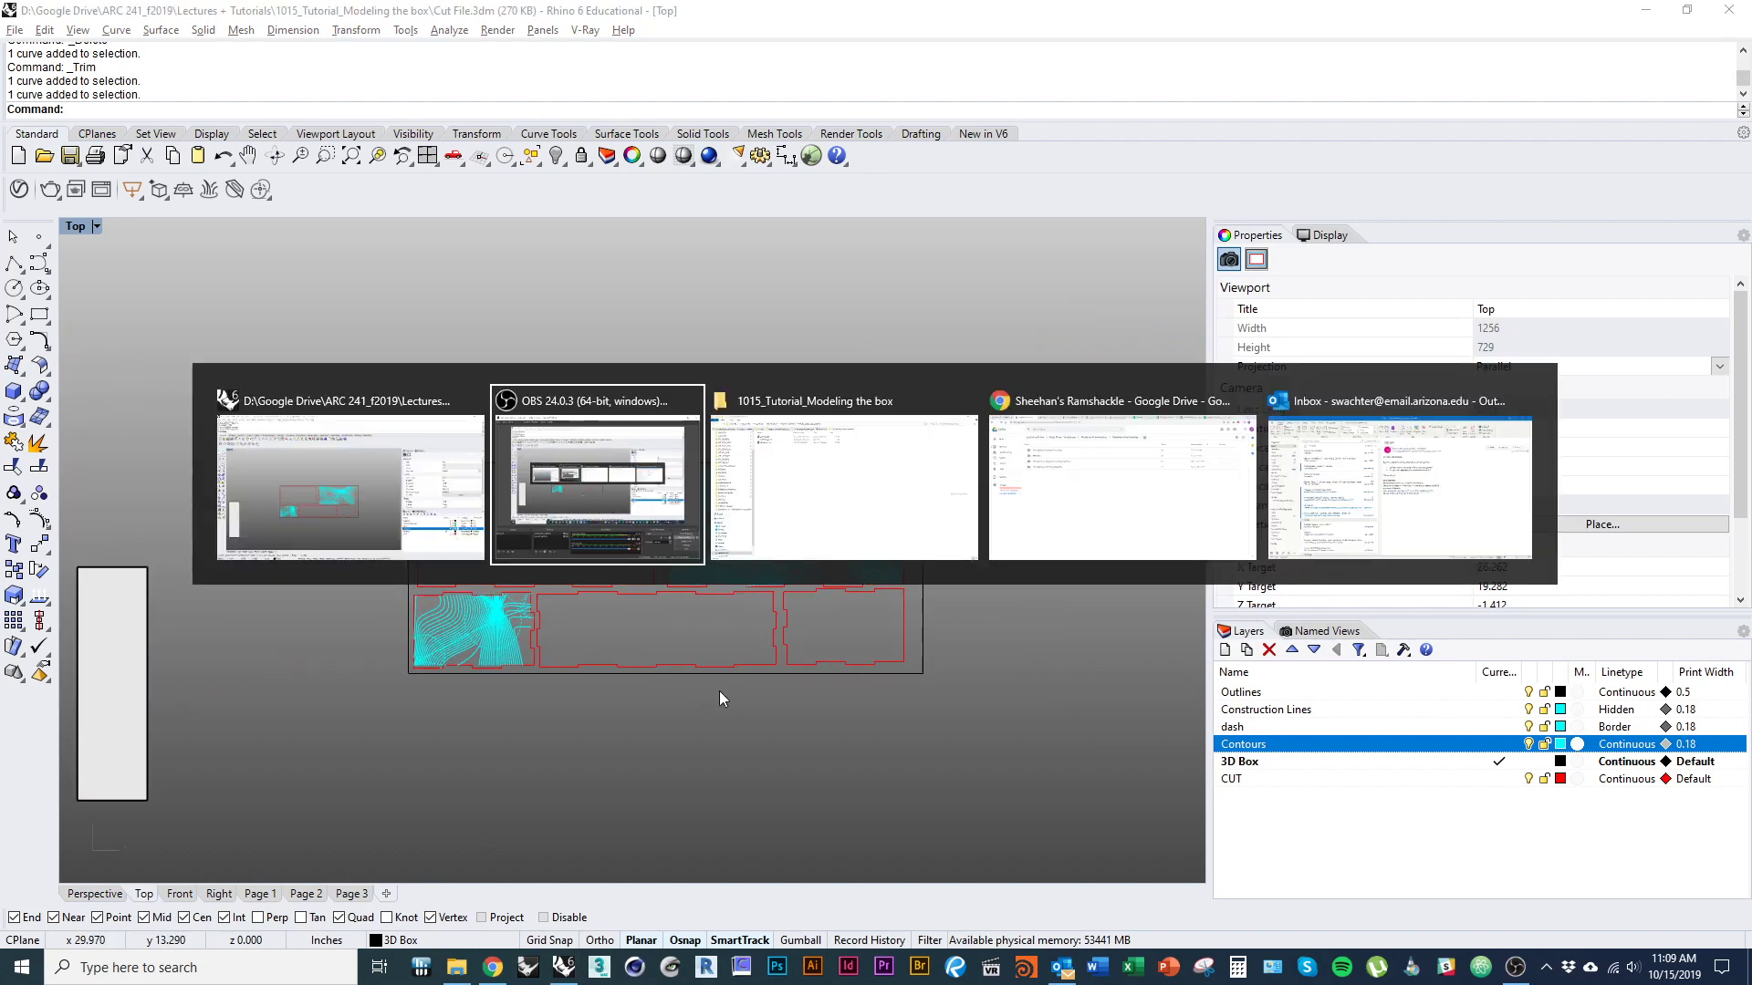